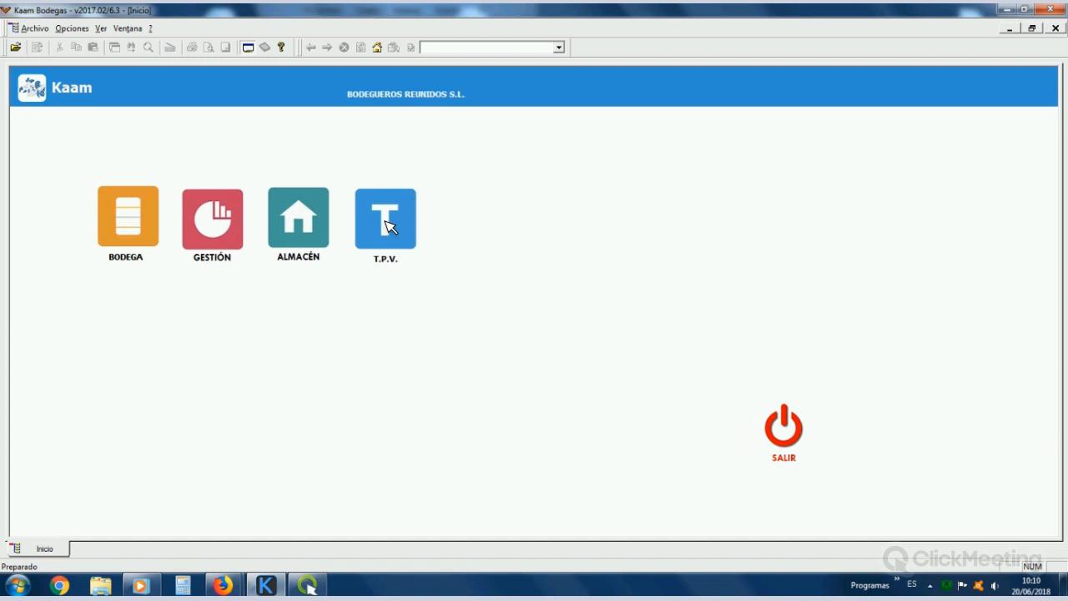
Step: View the BOTELLAS DE VINO family in the T.P.V. module and return to the home screen
{"action": "left_click", "coordinate": [390, 227]}
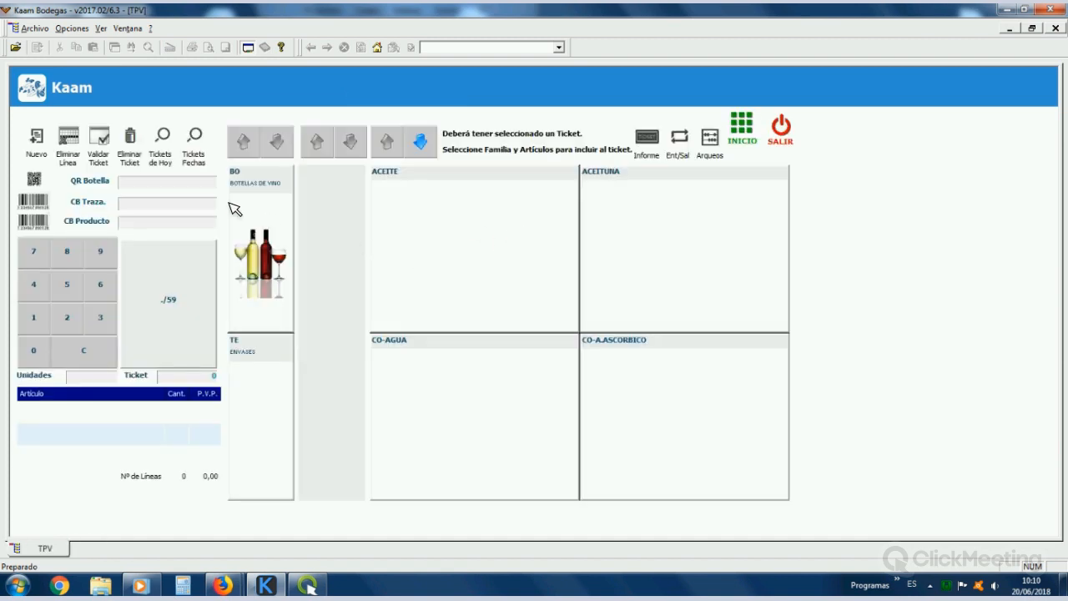
{"action": "left_click", "coordinate": [255, 210]}
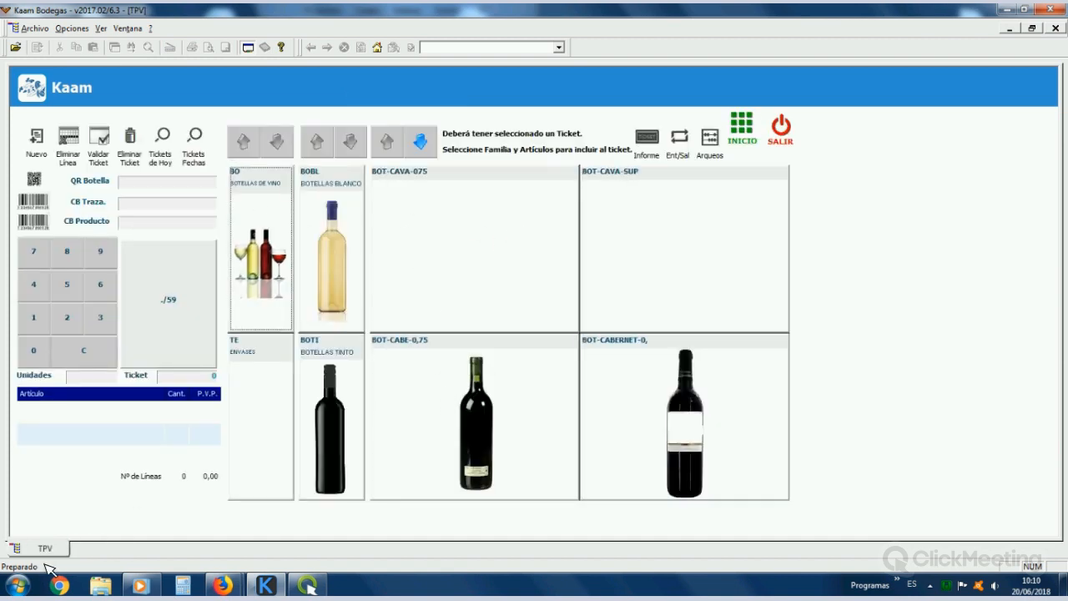
{"action": "left_click", "coordinate": [741, 130]}
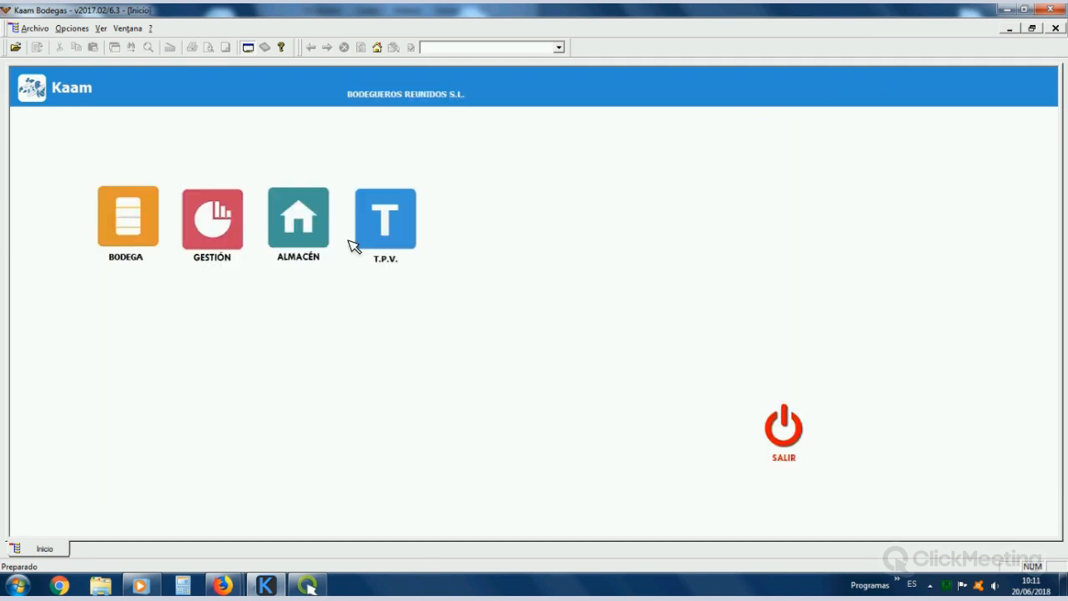
Step: Open the article family tree in Gestión and examine the articles under BOTELLAS DE VINO and CORRECTORES
{"action": "left_click", "coordinate": [211, 226]}
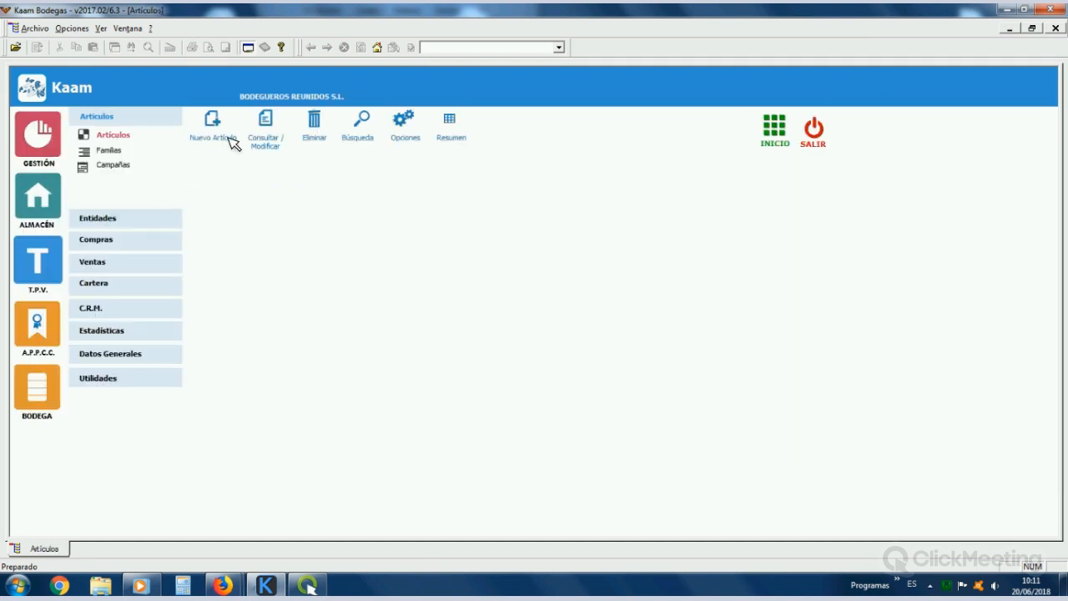
{"action": "left_click", "coordinate": [112, 152]}
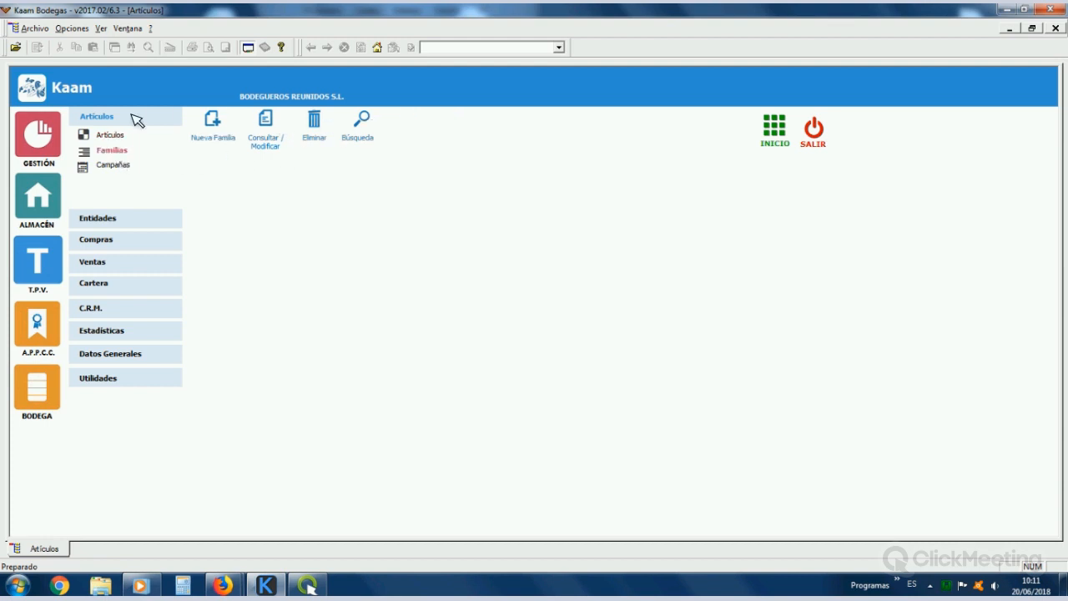
{"action": "left_click", "coordinate": [85, 97]}
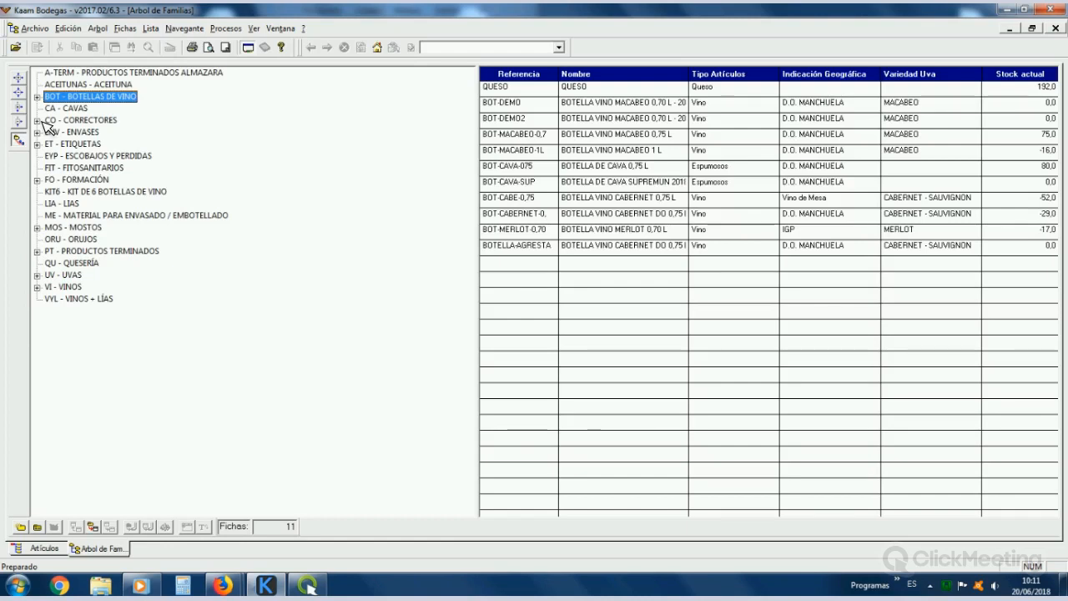
{"action": "left_click", "coordinate": [83, 122]}
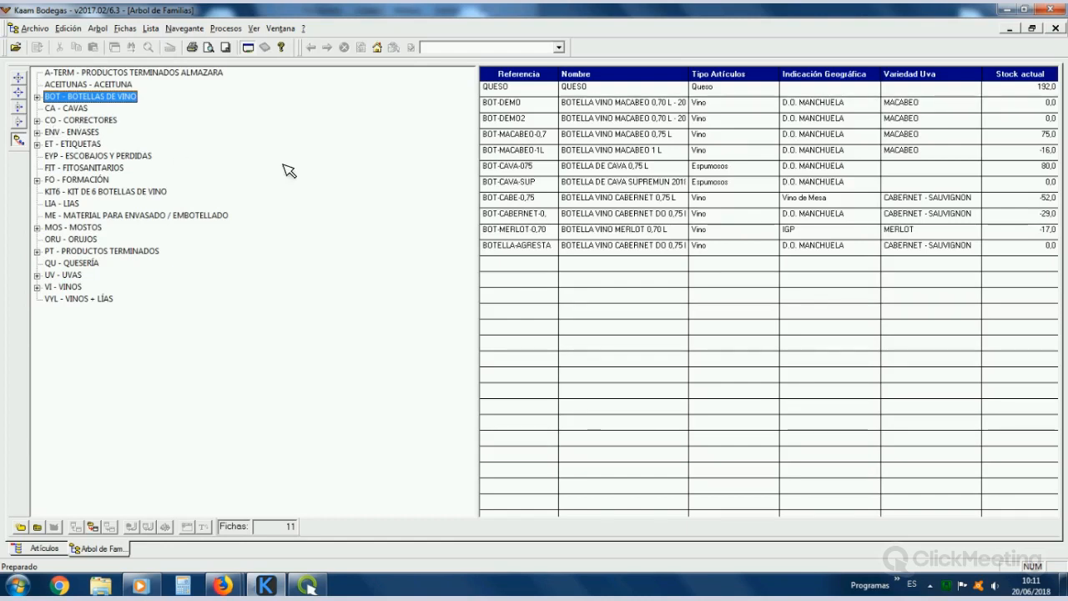
{"action": "left_click", "coordinate": [527, 137]}
{"action": "left_click", "coordinate": [557, 152]}
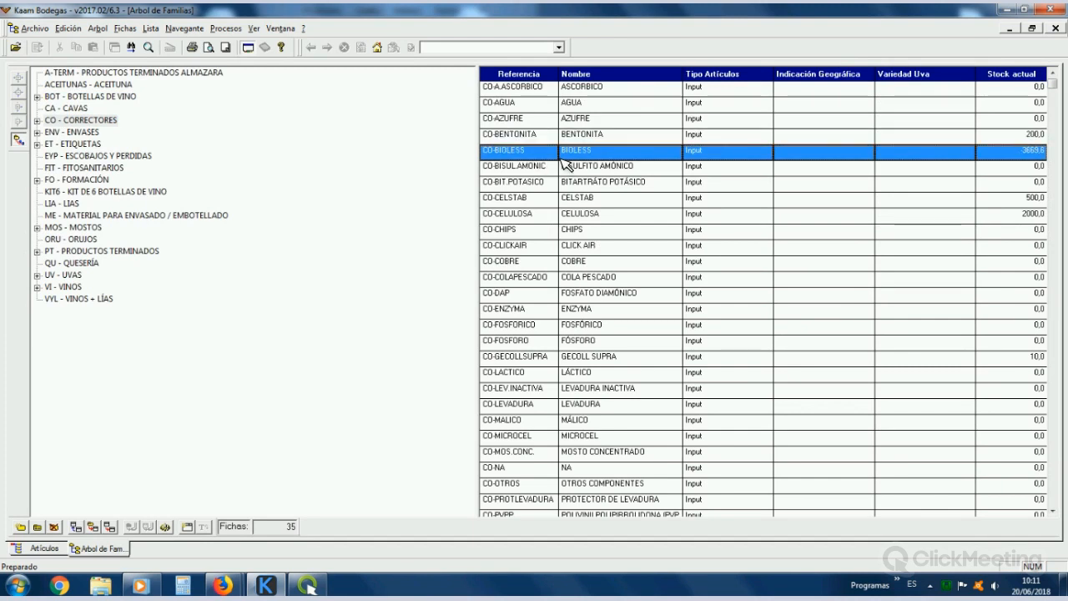
Step: Review the articles in the ENVASES, ETIQUETAS, MOSTOS and ORUJOS families, and close the family tree
{"action": "left_click", "coordinate": [79, 132]}
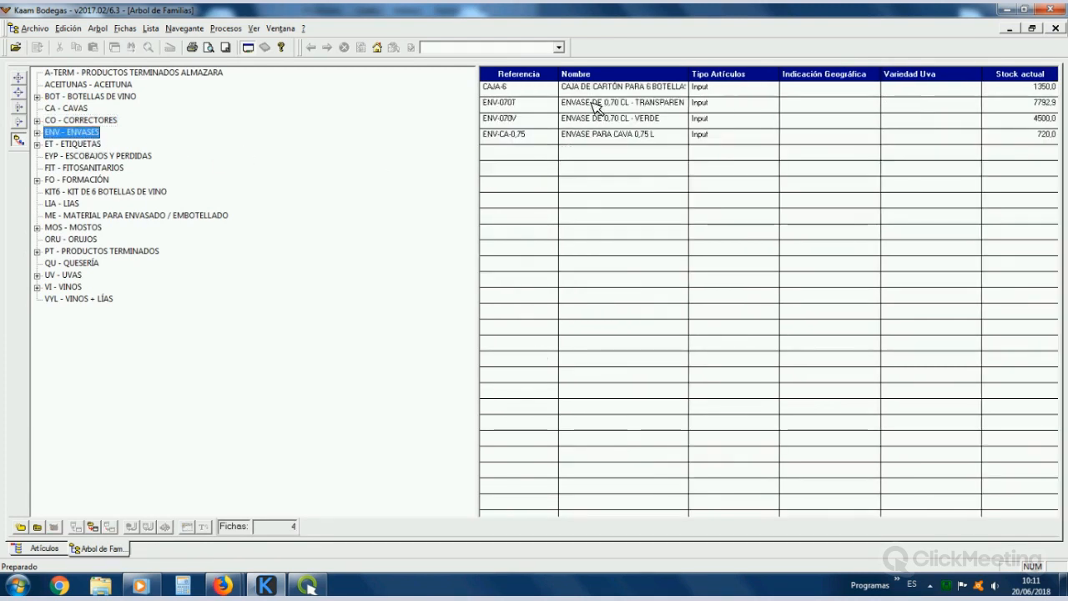
{"action": "left_click", "coordinate": [82, 144]}
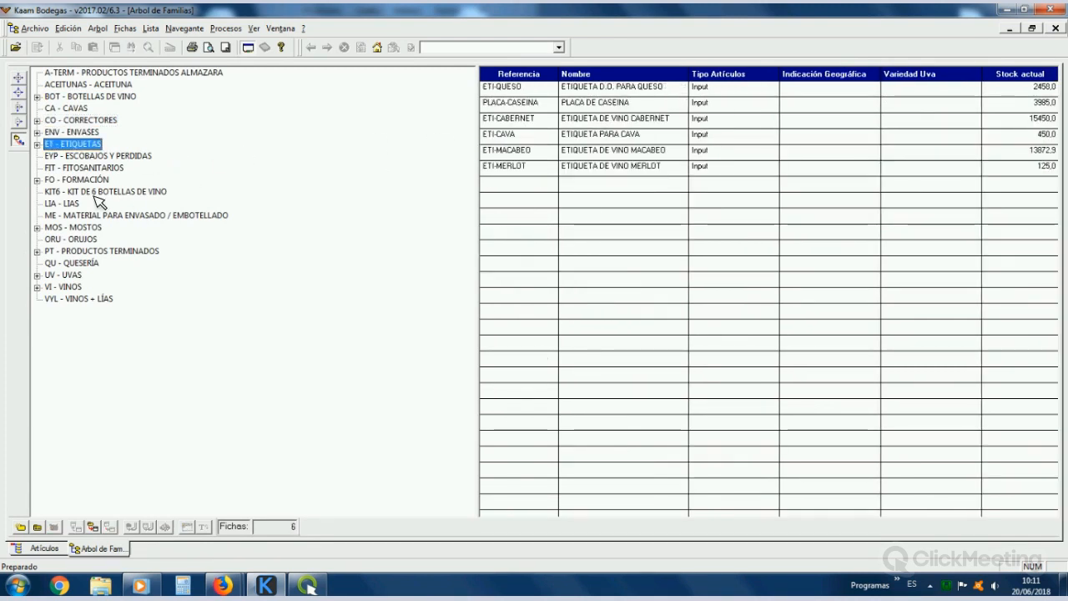
{"action": "left_click", "coordinate": [82, 227]}
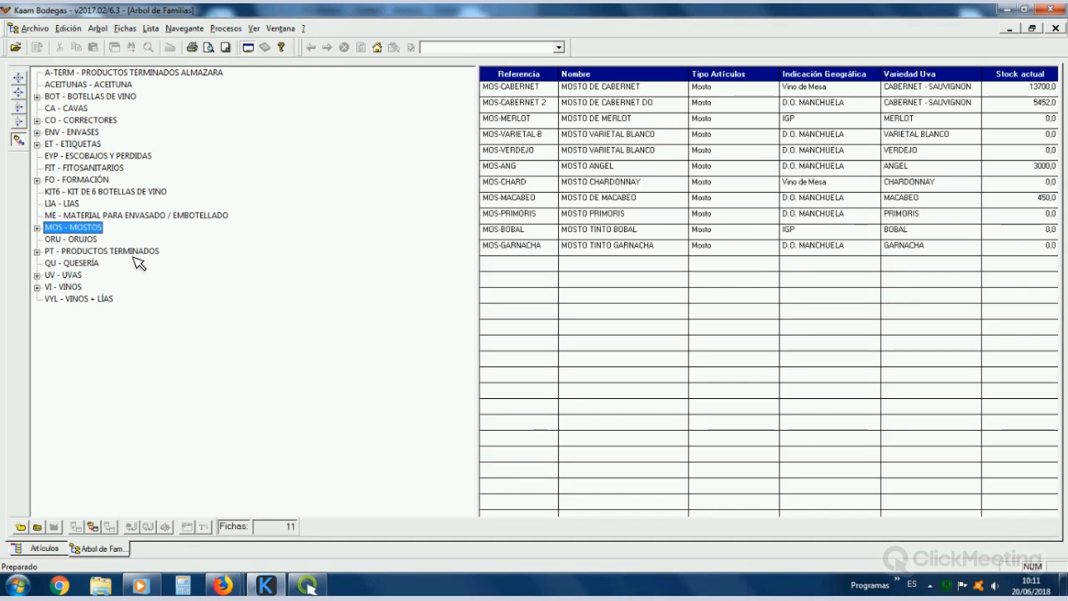
{"action": "left_click", "coordinate": [78, 239]}
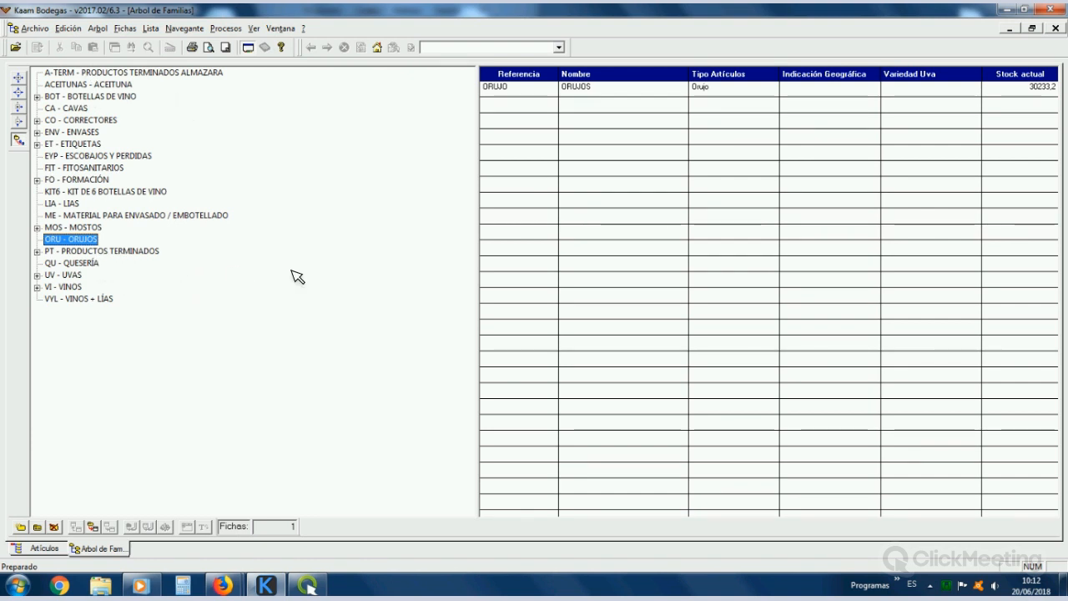
{"action": "left_click", "coordinate": [1055, 28]}
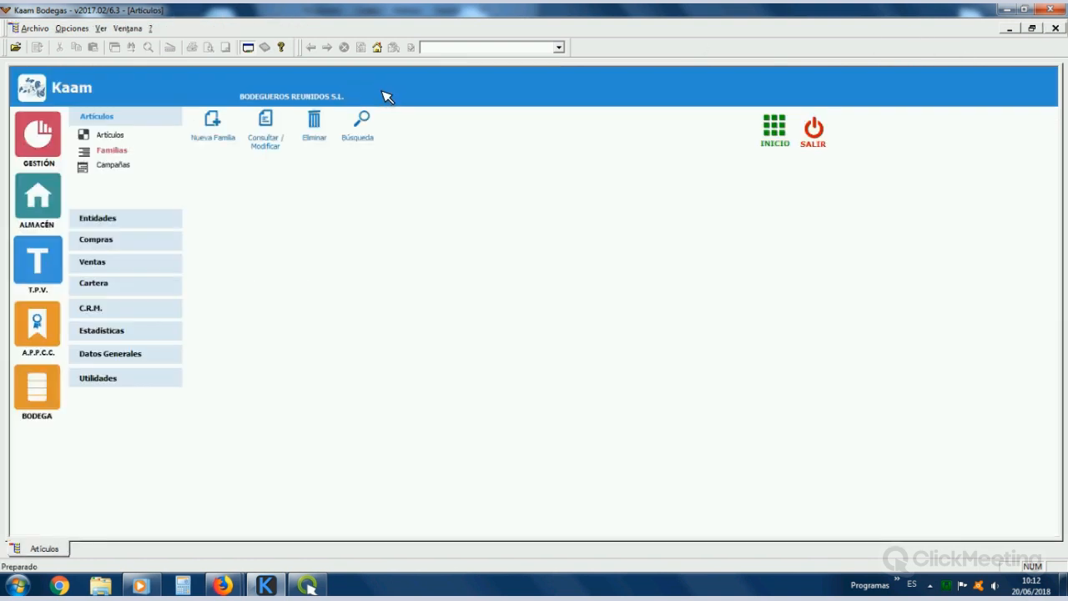
Step: Search the customers by the Clientes index and open the record of VINOS Y LICORES JACINTO S.L
{"action": "left_click", "coordinate": [154, 222]}
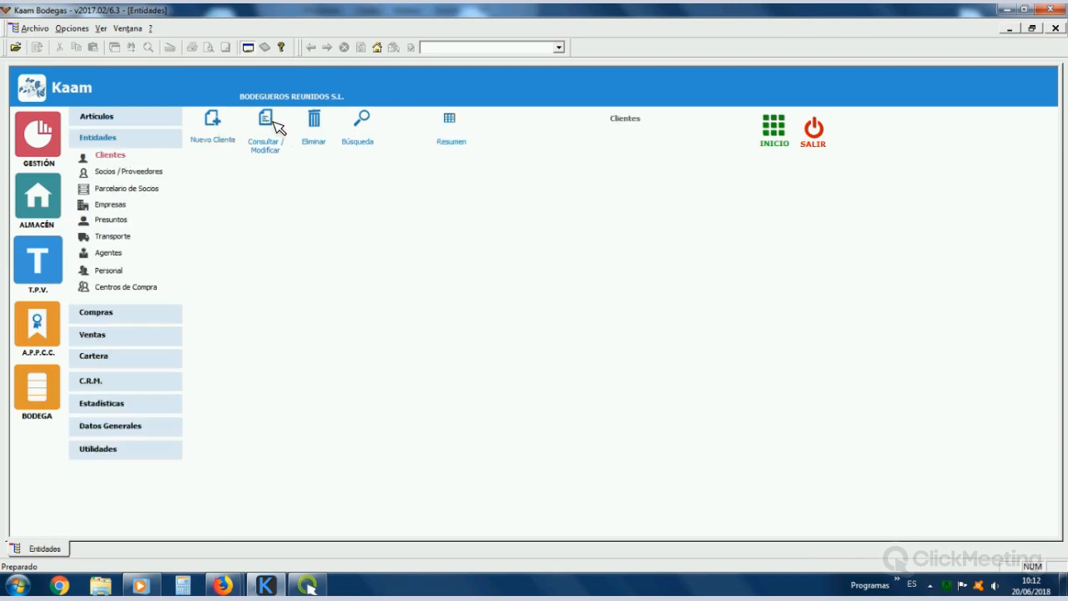
{"action": "left_click", "coordinate": [359, 141]}
{"action": "left_click", "coordinate": [395, 186]}
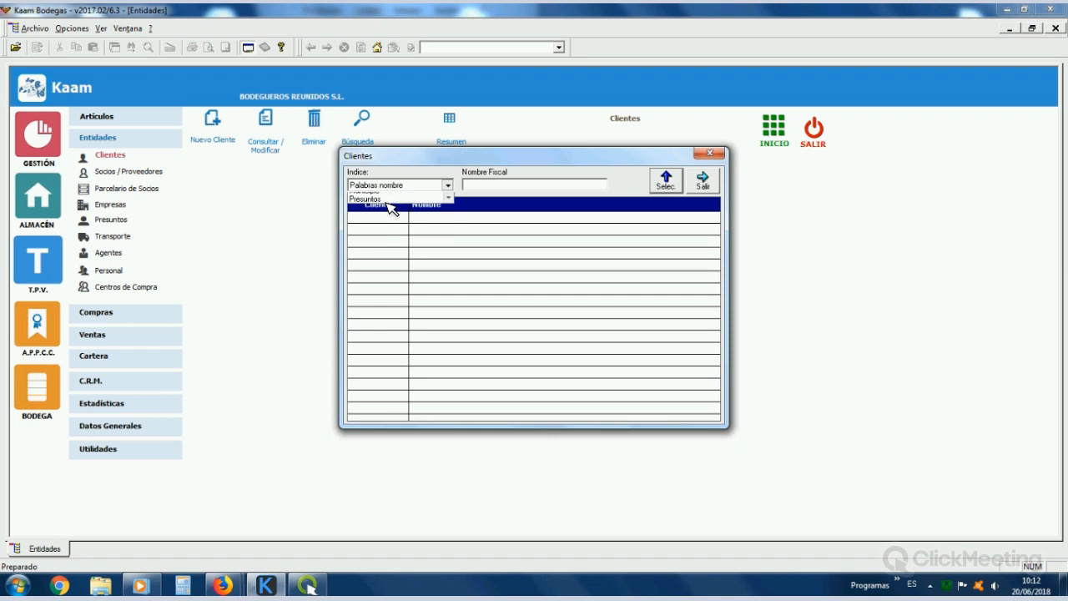
{"action": "left_click", "coordinate": [393, 206]}
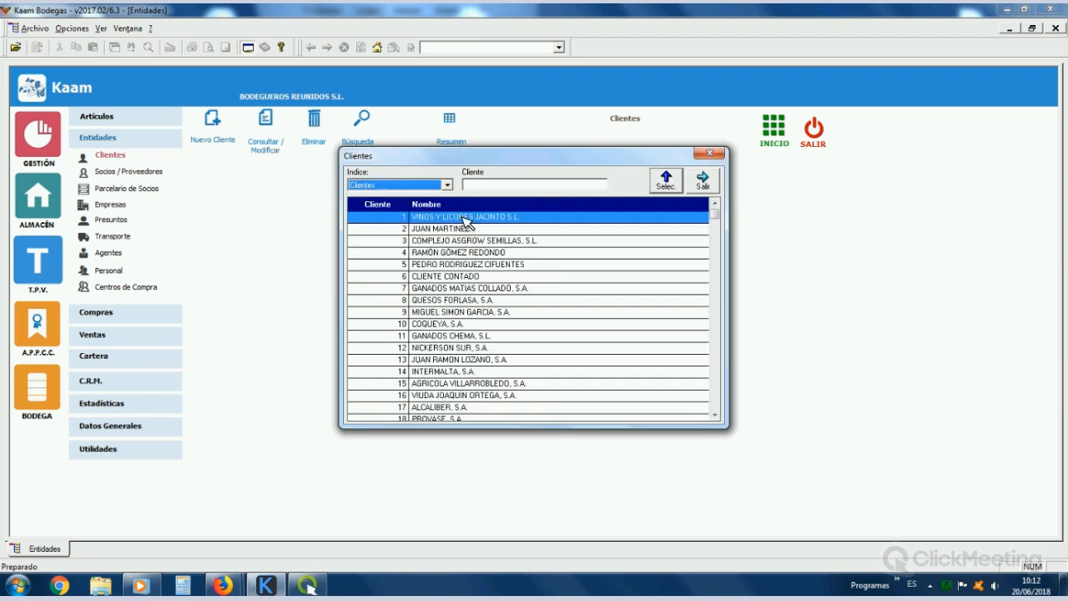
{"action": "double_click", "coordinate": [465, 222]}
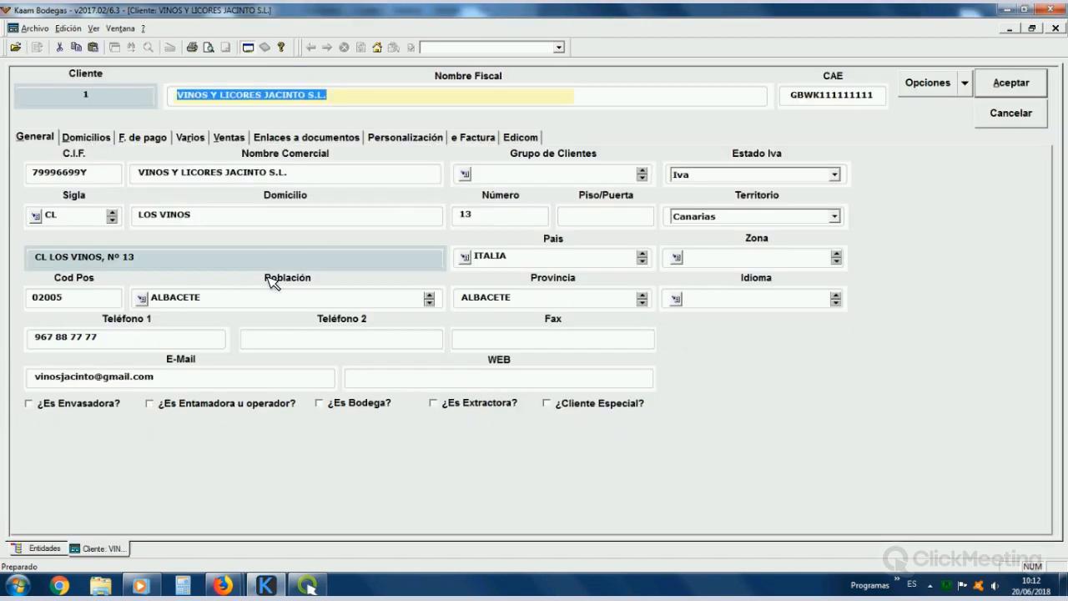
Step: Examine the customer's addresses, including the second one, and the payment terms and bank details
{"action": "left_click", "coordinate": [94, 138]}
{"action": "left_click", "coordinate": [157, 220]}
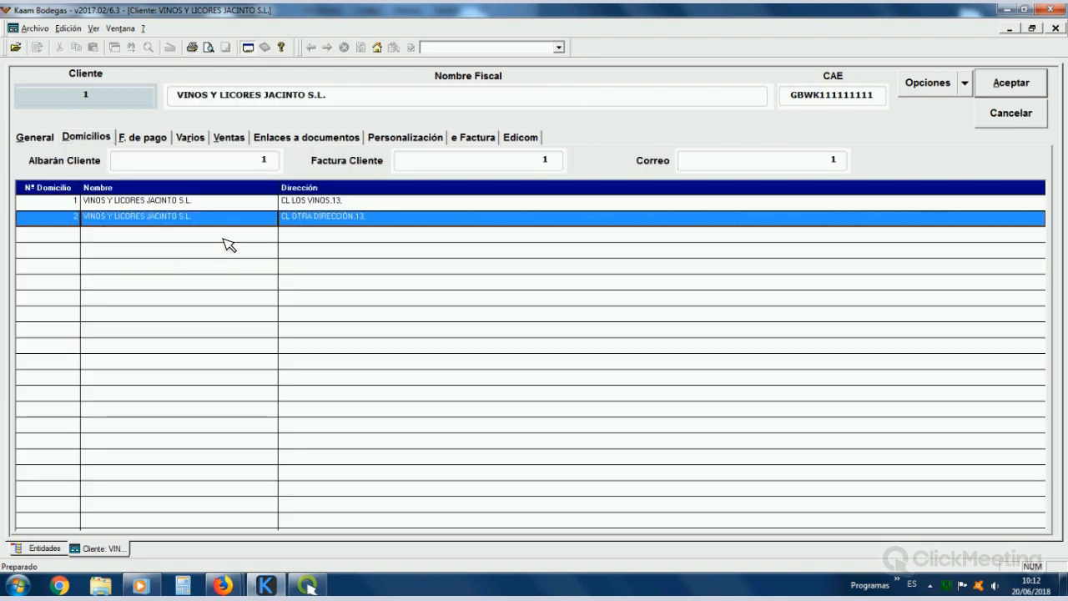
{"action": "left_click", "coordinate": [146, 139]}
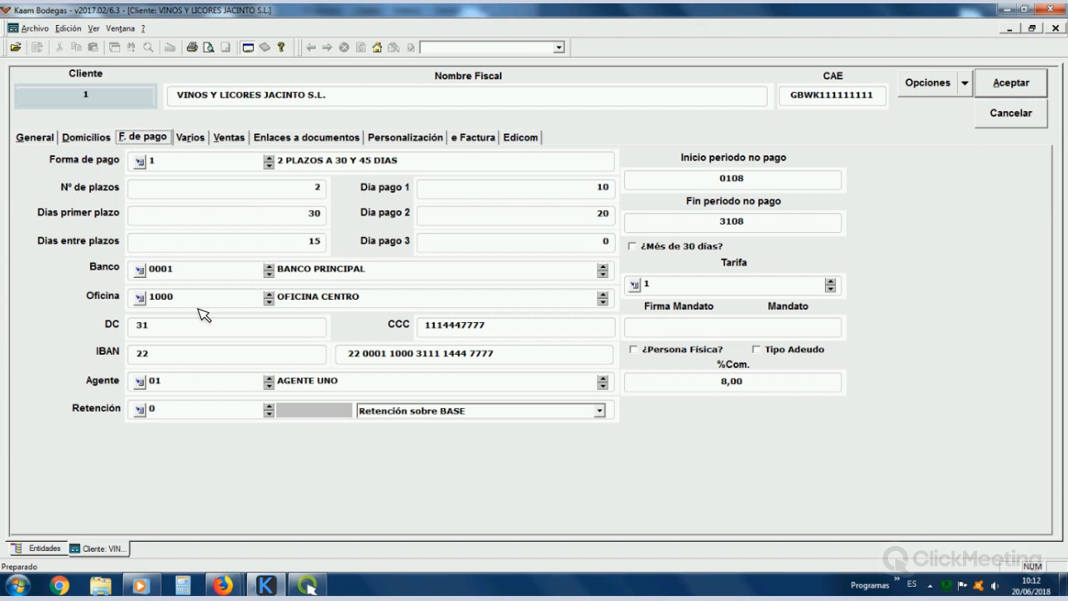
Step: Show the customer's sales delivery notes filtered to period 2018-06
{"action": "left_click", "coordinate": [231, 138]}
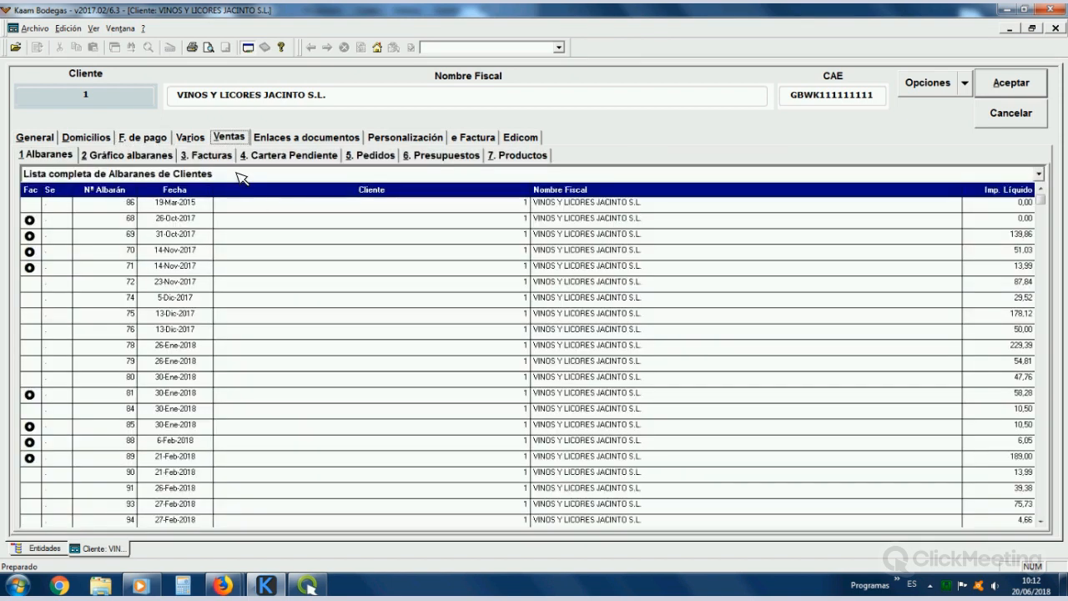
{"action": "left_click", "coordinate": [238, 173]}
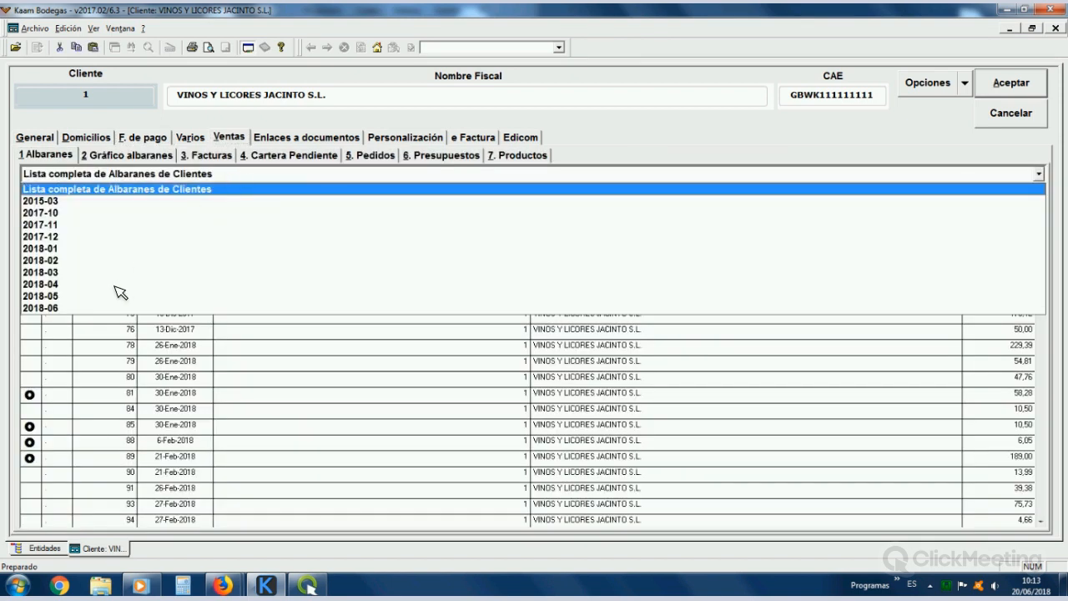
{"action": "left_click", "coordinate": [84, 308]}
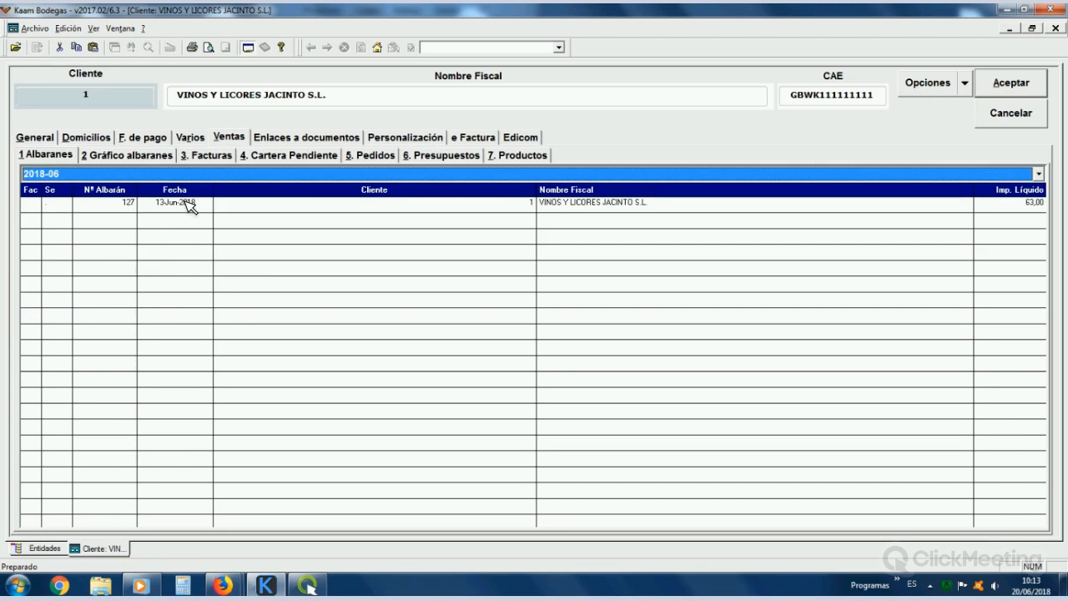
{"action": "left_click", "coordinate": [187, 205]}
Step: Review the customer's invoices, pending receivables, orders, quotes and product prices, including the BOT-CABERNET-0, row
{"action": "left_click", "coordinate": [200, 157]}
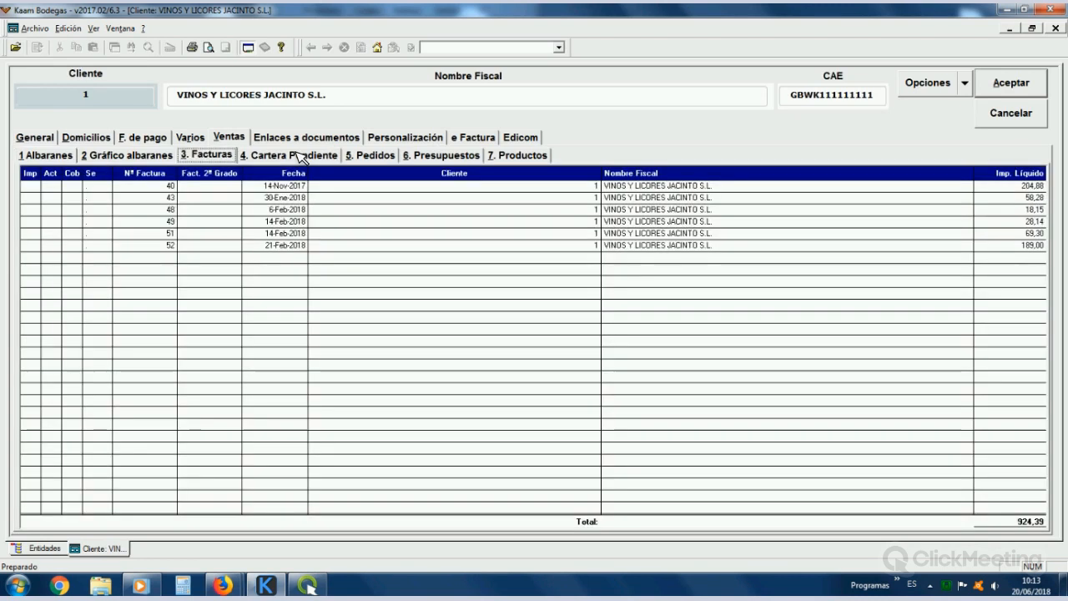
{"action": "left_click", "coordinate": [296, 155]}
{"action": "left_click", "coordinate": [386, 157]}
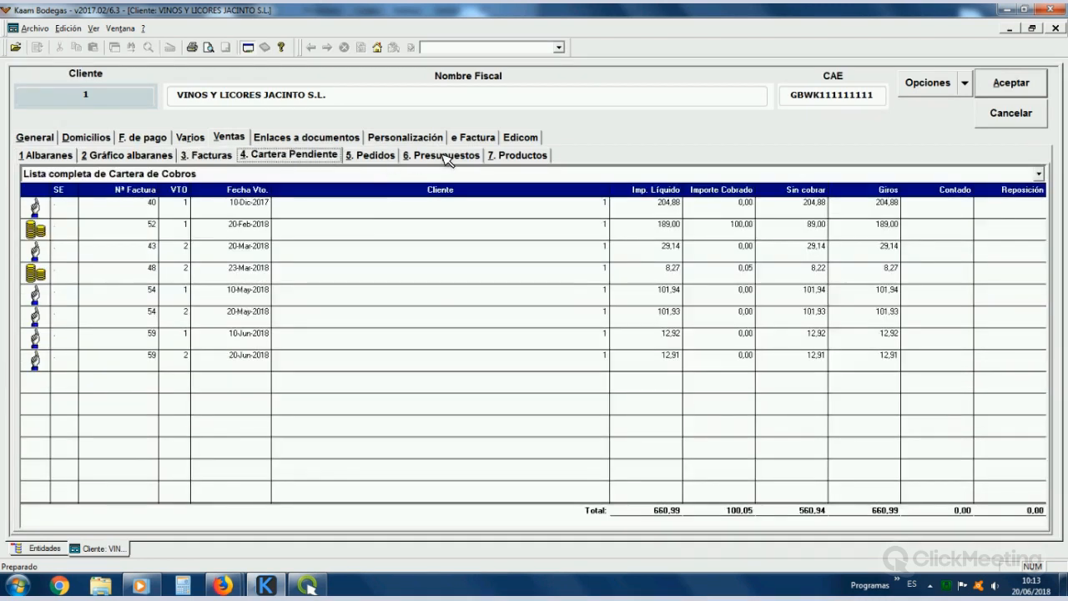
{"action": "left_click", "coordinate": [446, 157]}
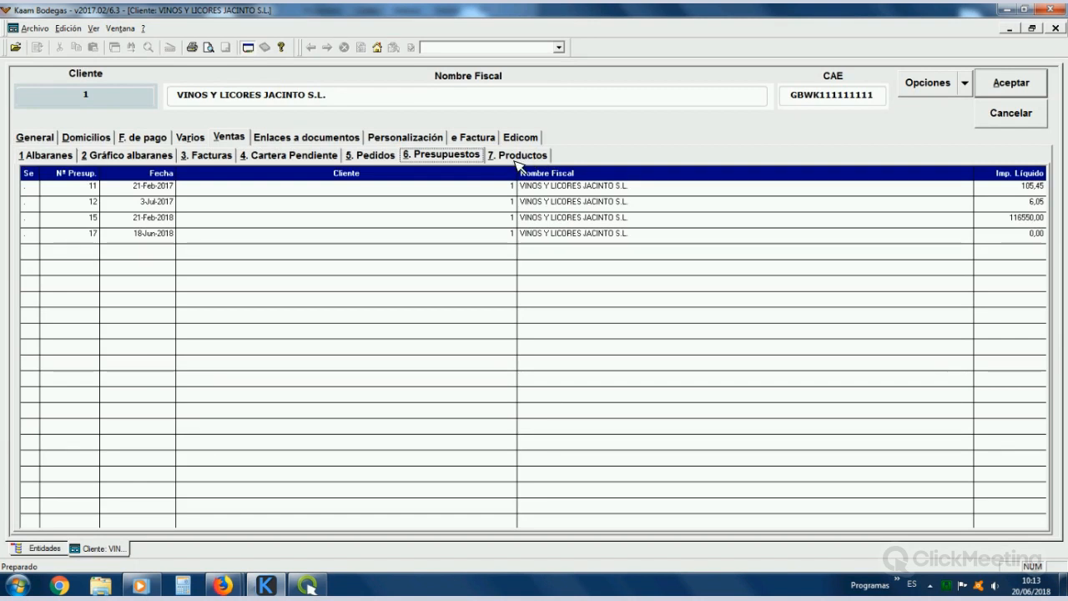
{"action": "left_click", "coordinate": [515, 160]}
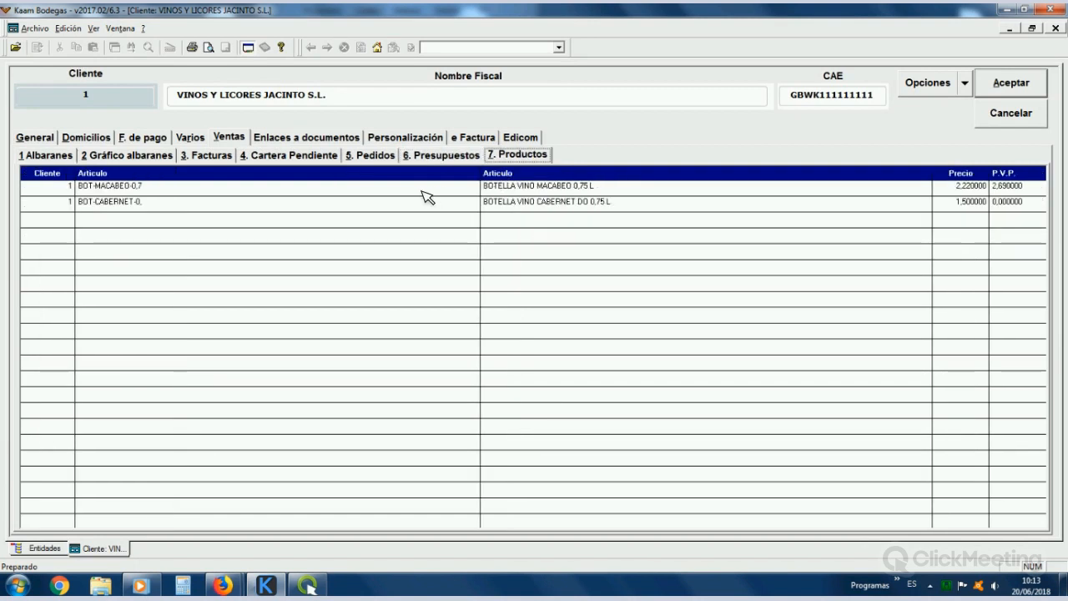
{"action": "left_click", "coordinate": [353, 208]}
{"action": "left_click", "coordinate": [353, 209]}
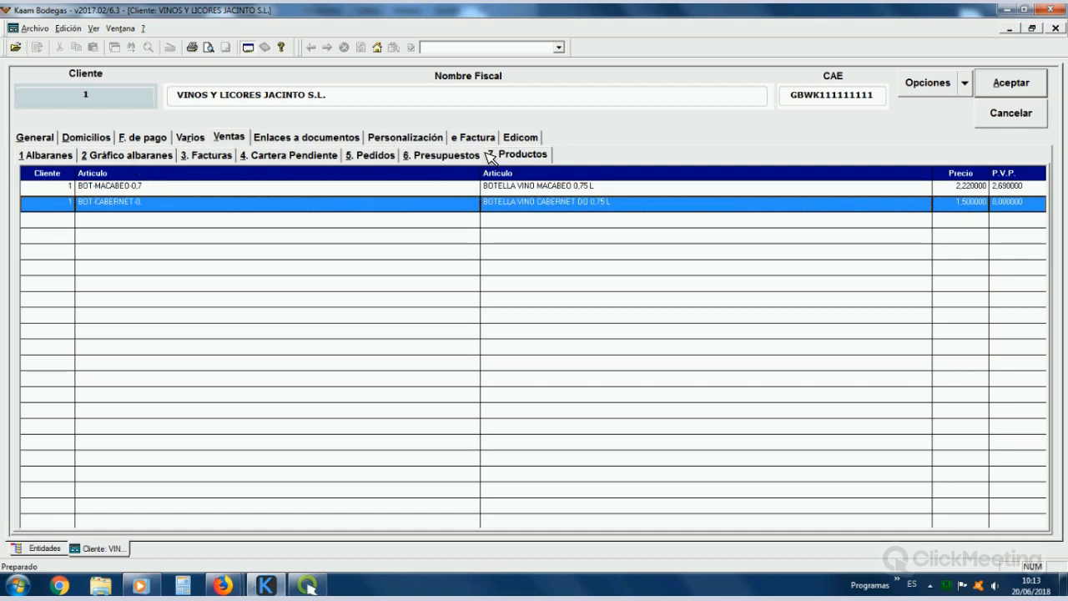
Step: Open the customer's invoice dated 23-May-2018 to view its lines, and close it without saving
{"action": "left_click", "coordinate": [210, 155]}
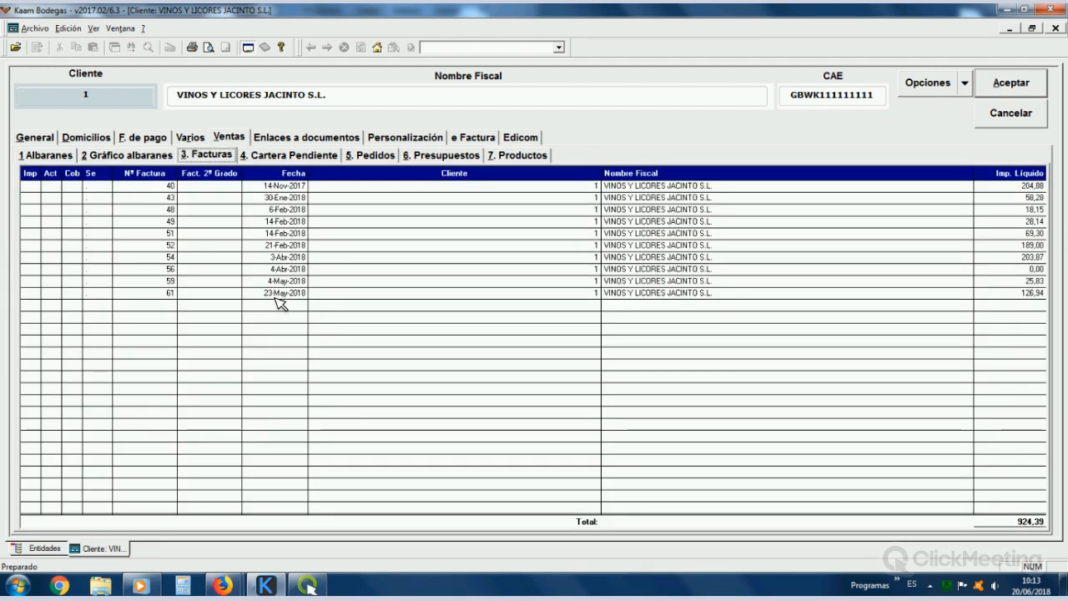
{"action": "left_click", "coordinate": [276, 294]}
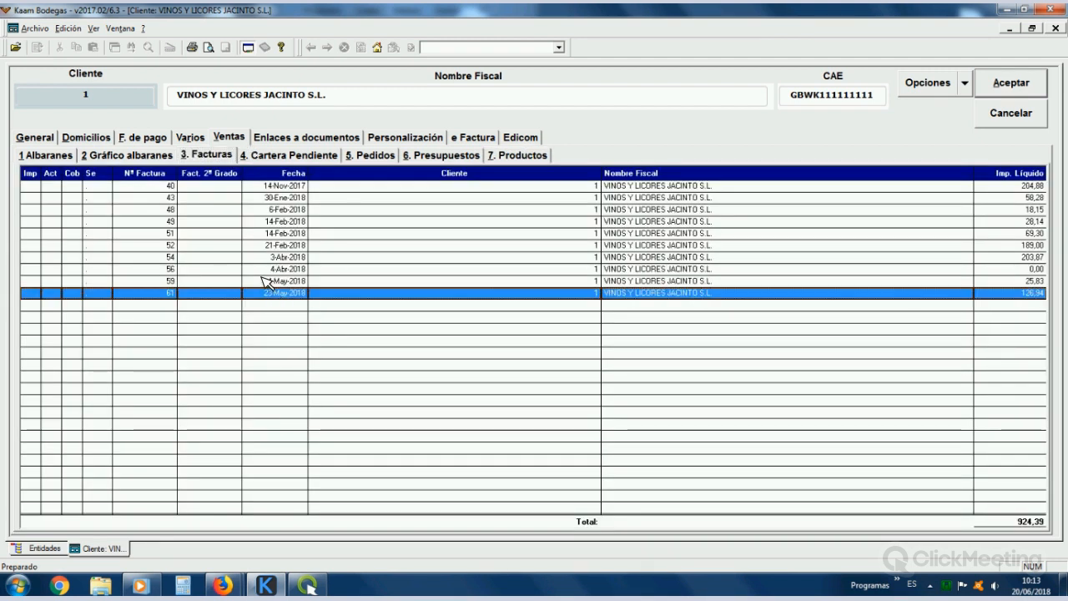
{"action": "double_click", "coordinate": [269, 294]}
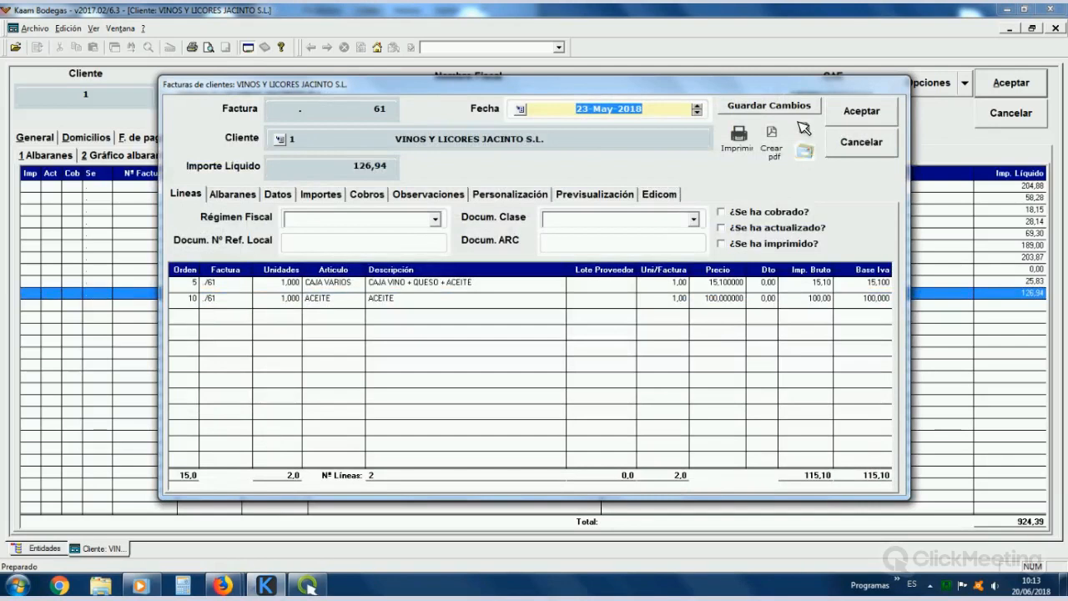
{"action": "key", "text": "Escape"}
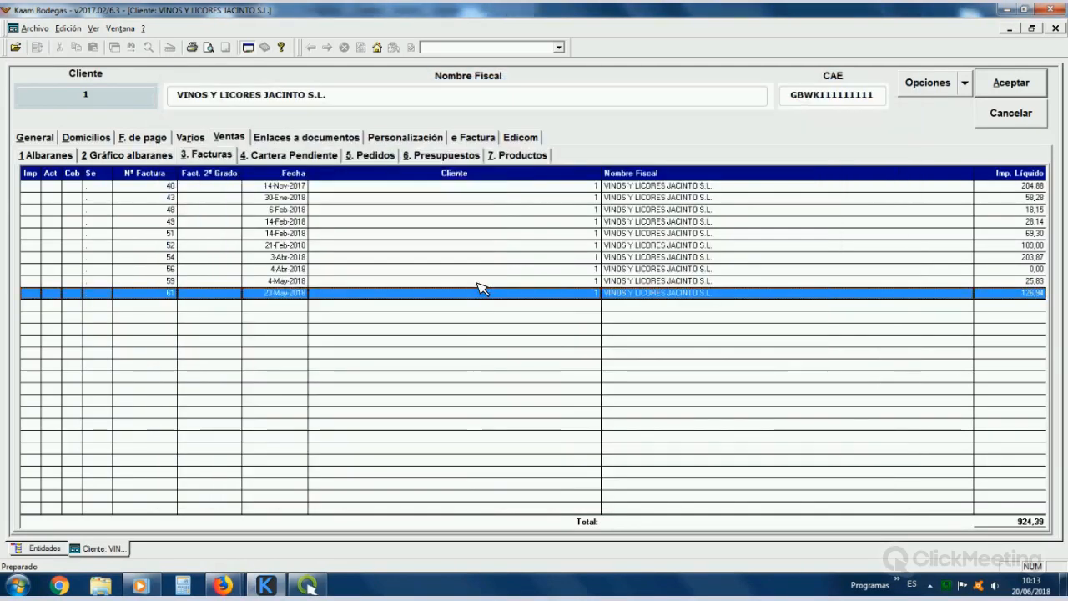
Step: Open the customer's invoice dated 4-May-2018 and bring up its linked delivery note
{"action": "left_click", "coordinate": [465, 282]}
{"action": "double_click", "coordinate": [409, 282]}
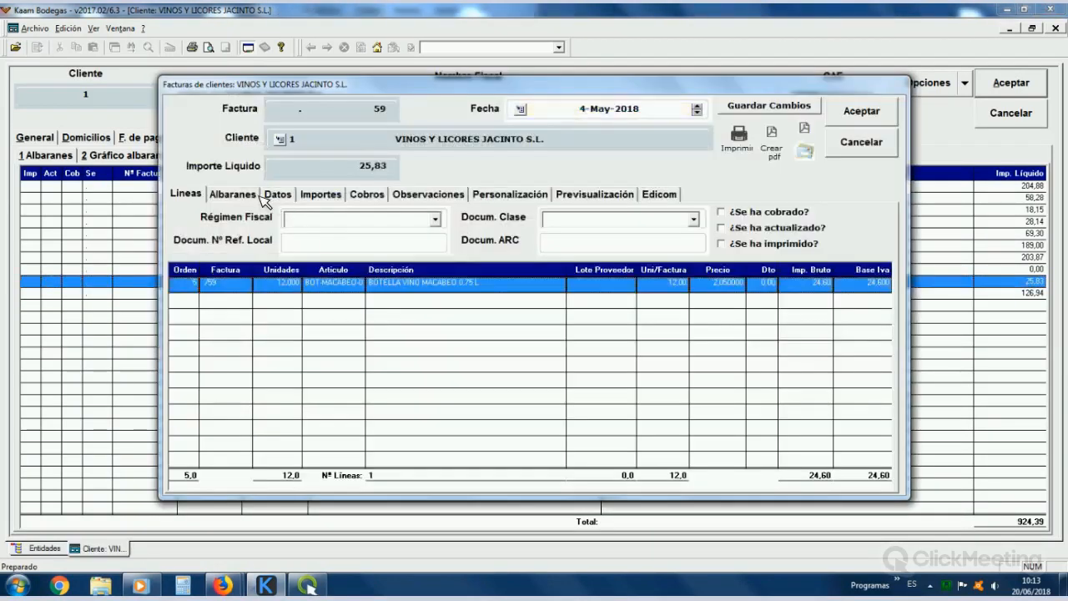
{"action": "left_click", "coordinate": [232, 194]}
{"action": "double_click", "coordinate": [279, 231]}
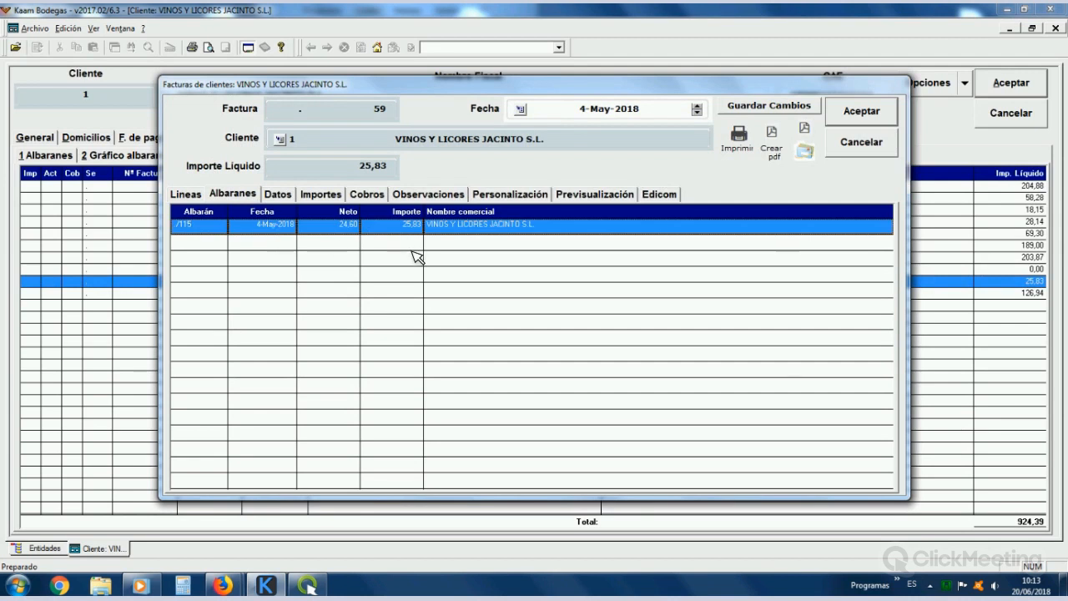
{"action": "left_click", "coordinate": [406, 241]}
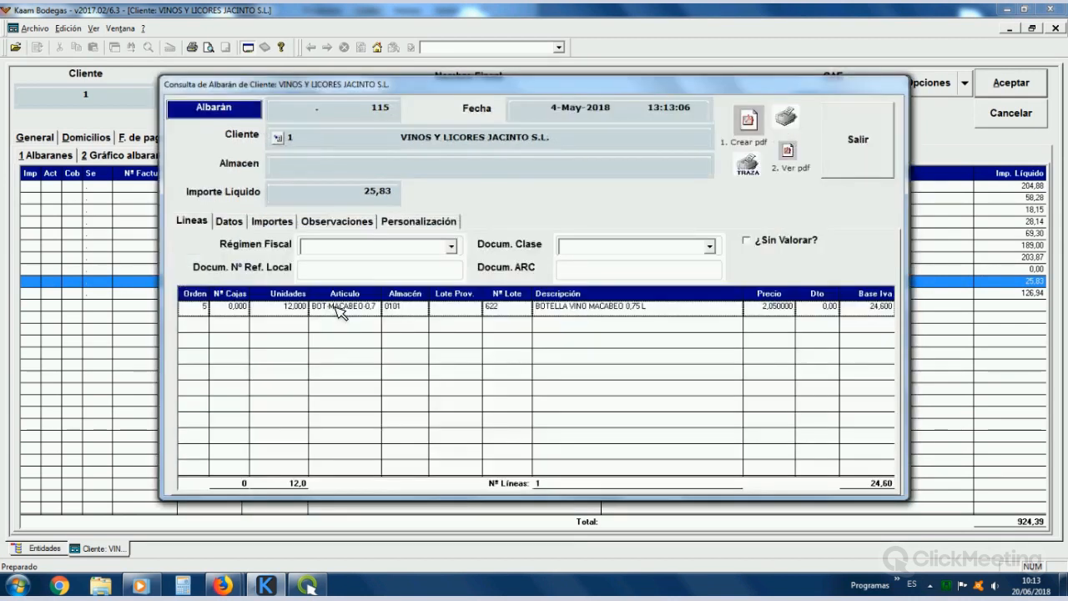
Step: Open the delivery note's BOT-MACABEO-0,7 line, view its lot traceability and bring up the linked manufacturing order
{"action": "left_click", "coordinate": [339, 313]}
{"action": "right_click", "coordinate": [334, 307]}
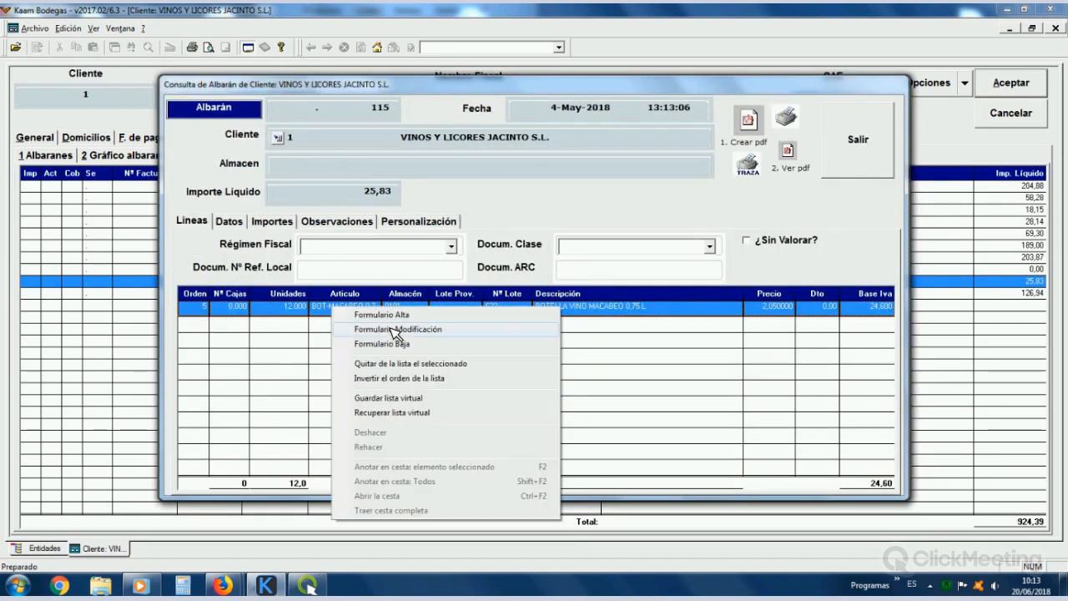
{"action": "key", "text": "Return"}
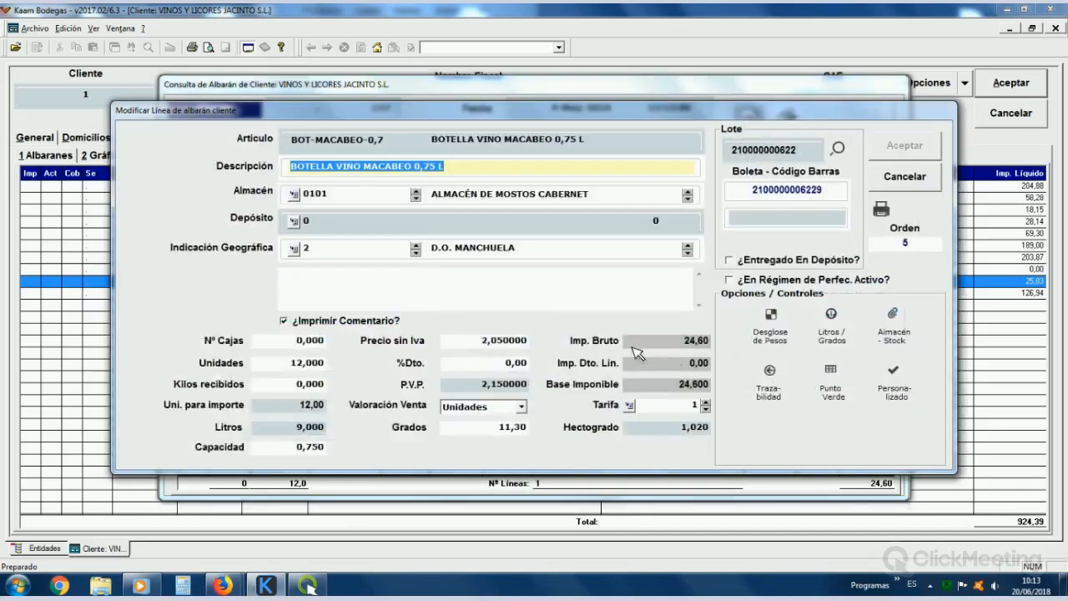
{"action": "left_click", "coordinate": [769, 380]}
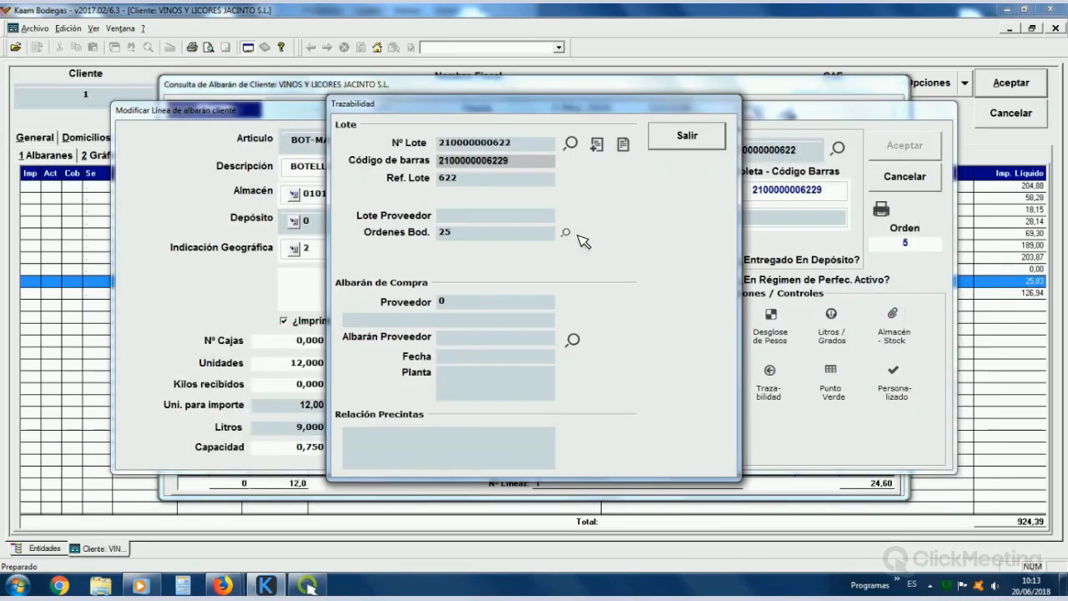
{"action": "left_click", "coordinate": [656, 135]}
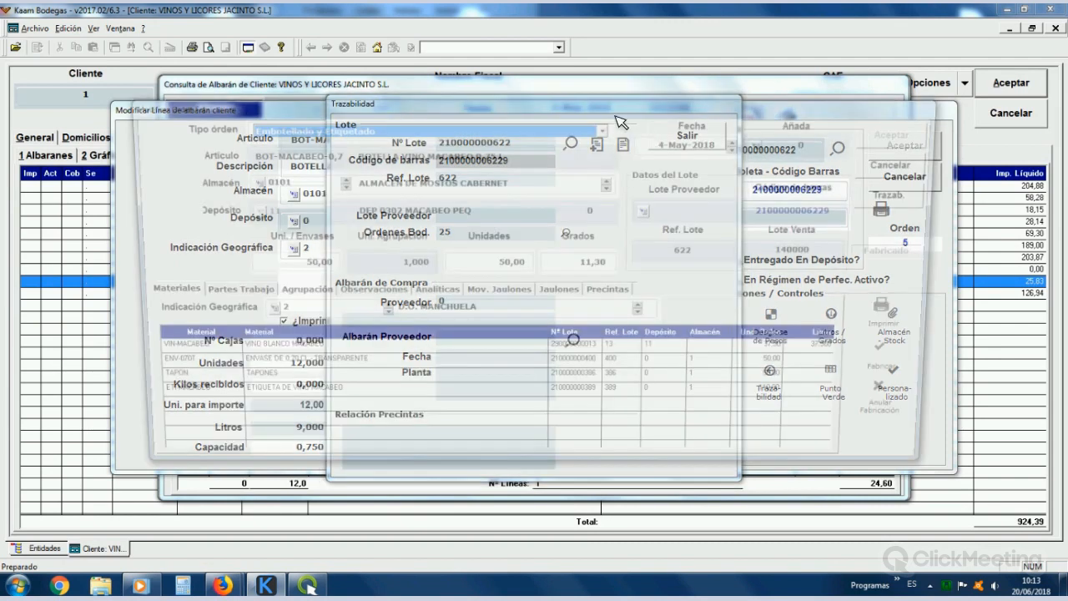
{"action": "mouse_move", "coordinate": [501, 108]}
{"action": "left_mouse_down"}
{"action": "mouse_move", "coordinate": [692, 125]}
{"action": "mouse_move", "coordinate": [566, 172]}
{"action": "left_mouse_up"}
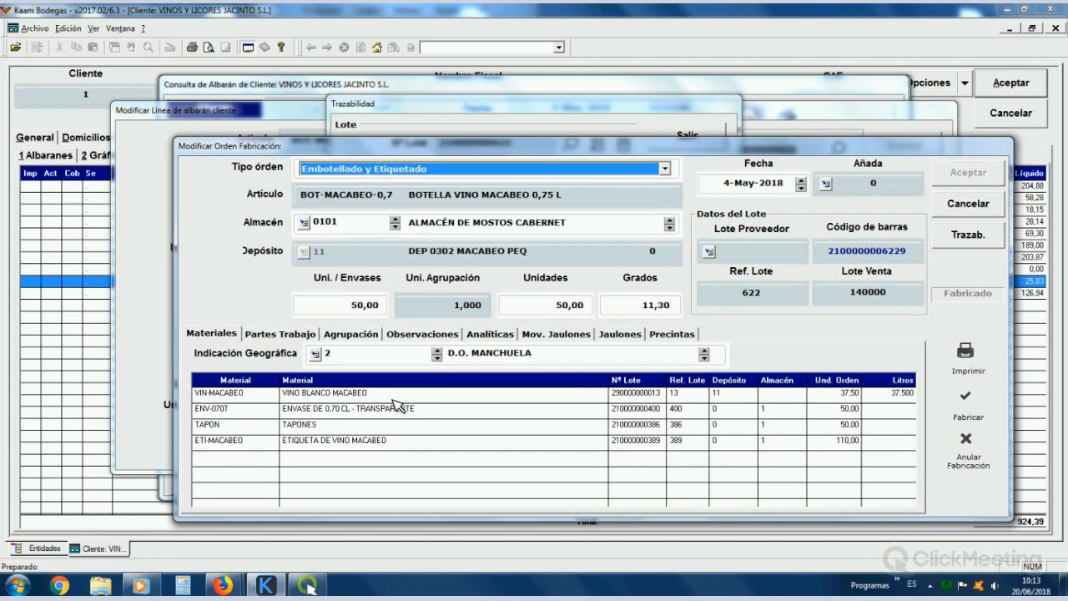
Step: Open the manufacturing order's VIN-MACABEO component to view its deposit and lot details, and close it without saving
{"action": "left_click", "coordinate": [367, 396]}
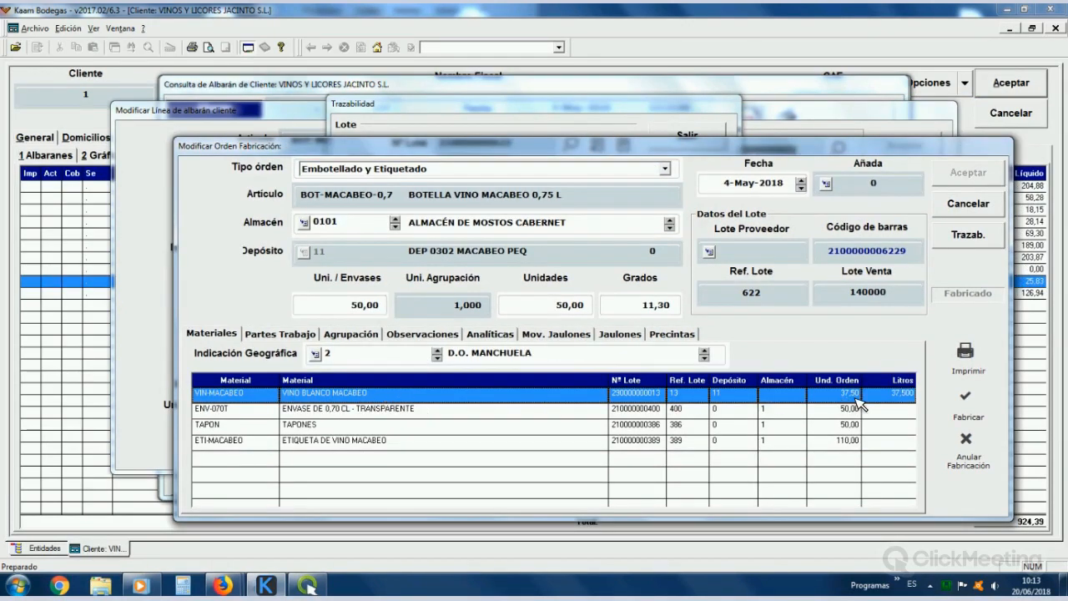
{"action": "right_click", "coordinate": [739, 396]}
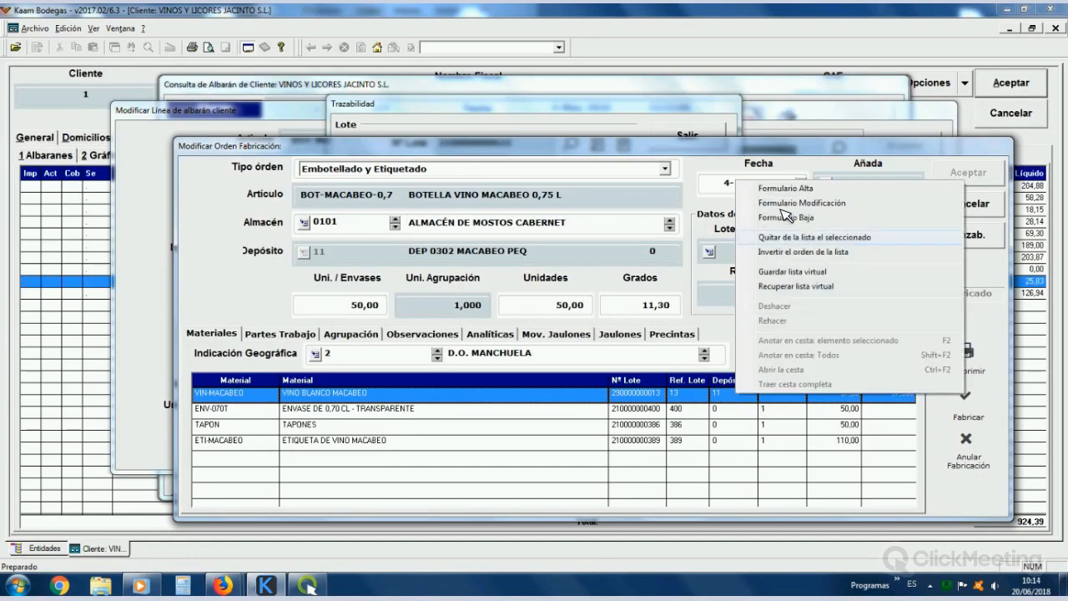
{"action": "key", "text": "Return"}
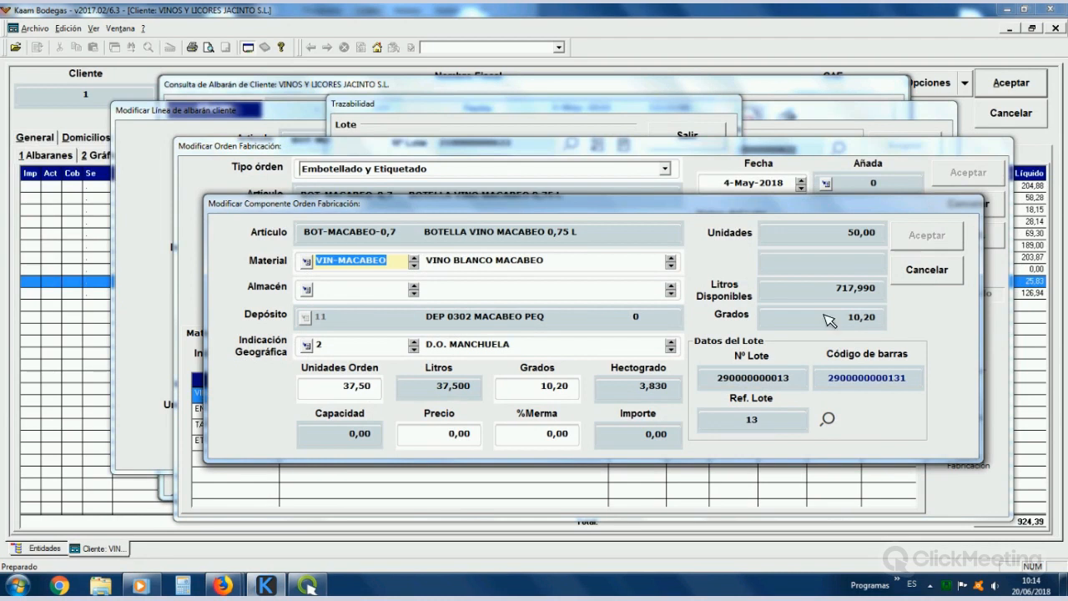
{"action": "key", "text": "Escape"}
Step: Open the manufacturing order's ENV-070T component and examine its available lots, including the dates and supplier of lot reference 400
{"action": "left_click", "coordinate": [402, 410]}
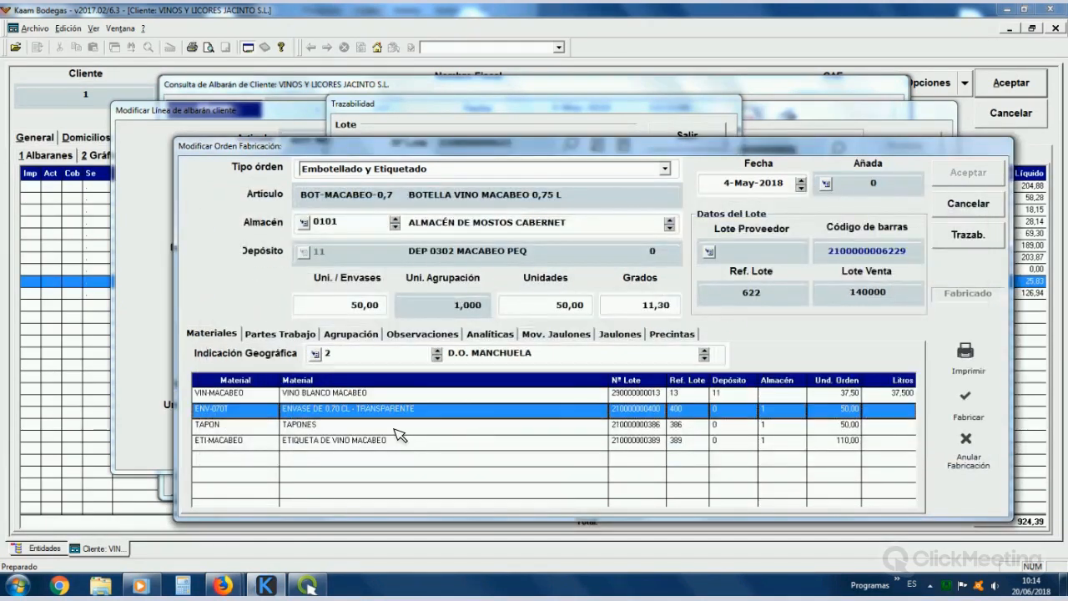
{"action": "left_click", "coordinate": [393, 427]}
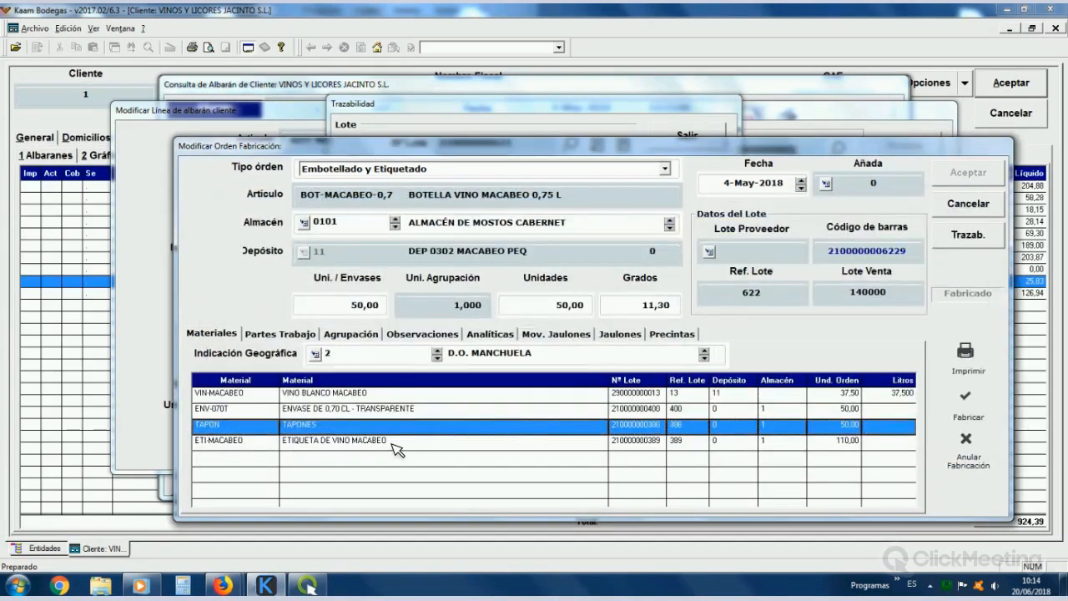
{"action": "double_click", "coordinate": [488, 414]}
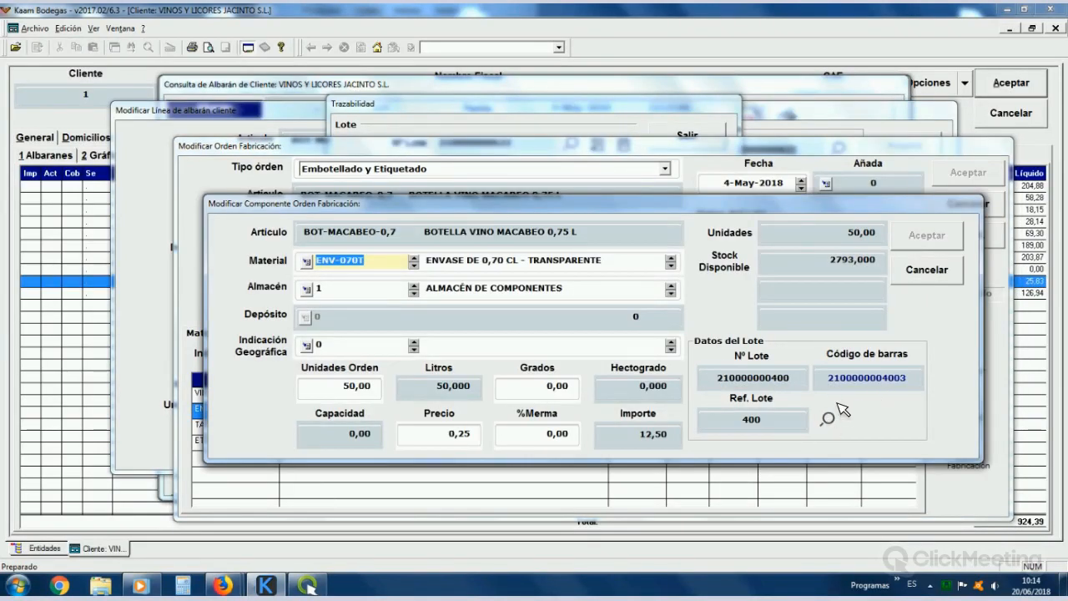
{"action": "left_click", "coordinate": [827, 419]}
{"action": "left_click", "coordinate": [704, 415]}
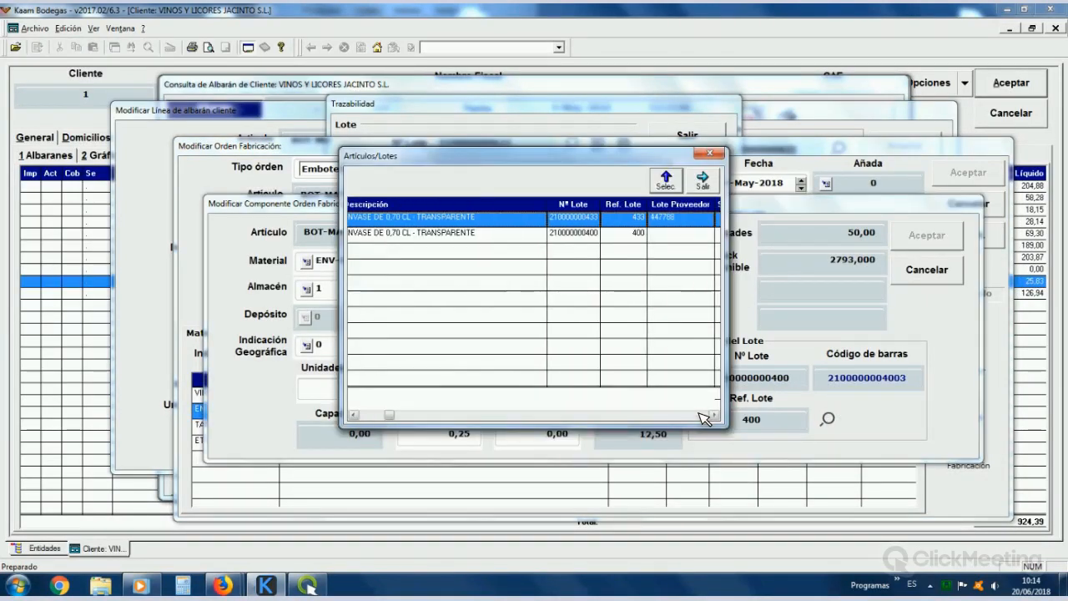
{"action": "left_click", "coordinate": [640, 239]}
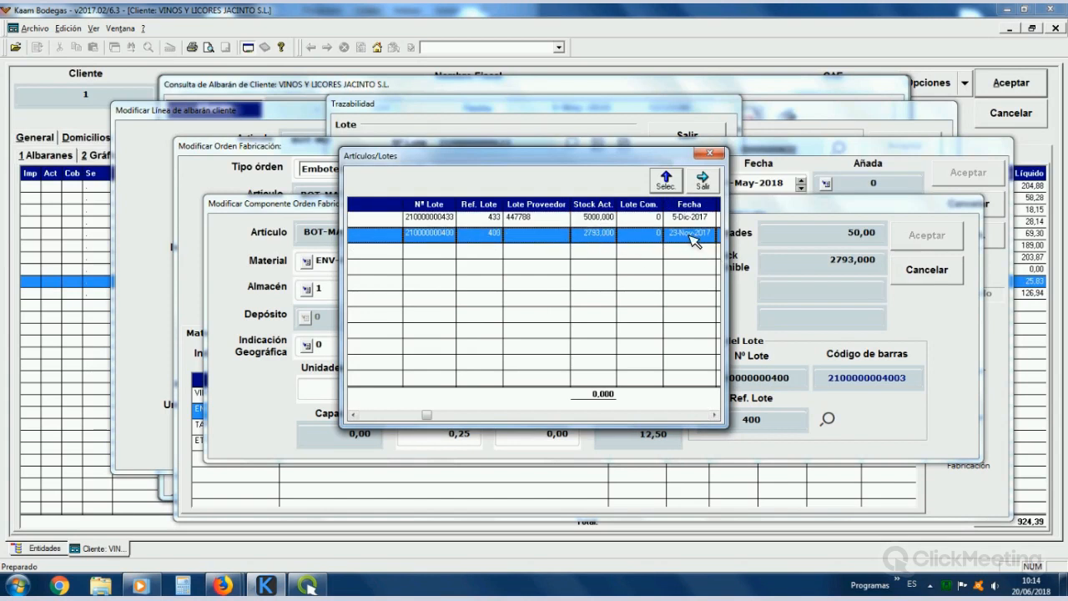
{"action": "left_click", "coordinate": [714, 415]}
{"action": "left_click", "coordinate": [714, 415]}
{"action": "left_click", "coordinate": [714, 414]}
{"action": "left_click", "coordinate": [714, 415]}
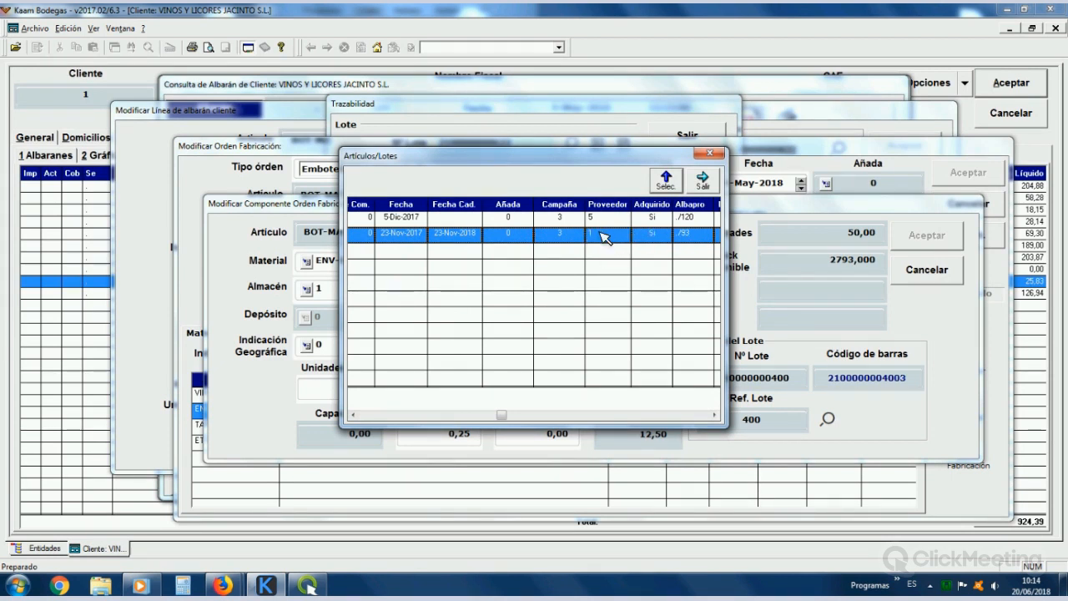
{"action": "left_click", "coordinate": [709, 153]}
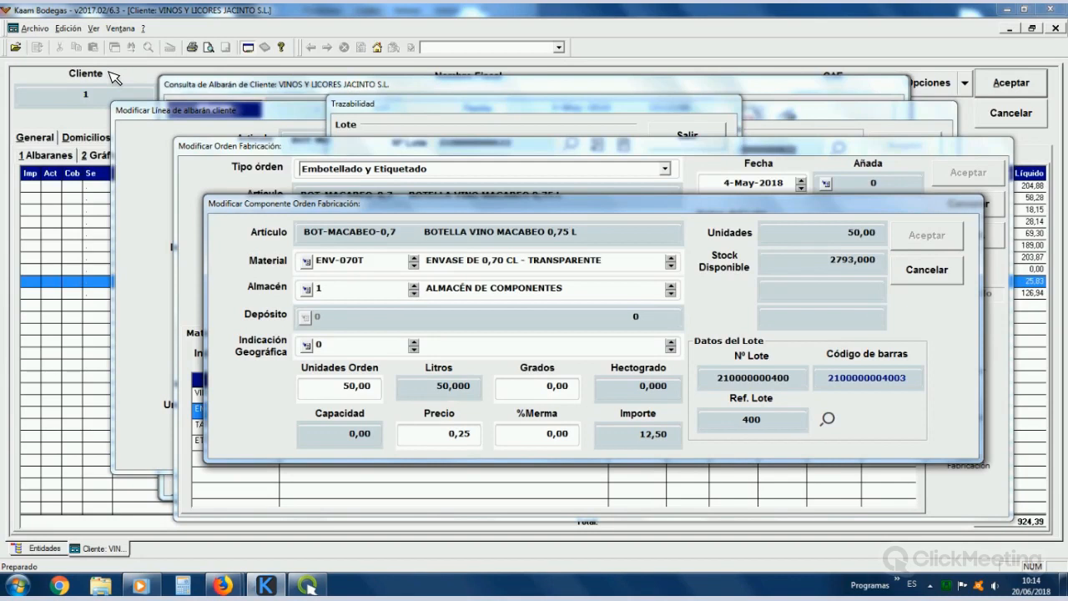
Step: Close the component, manufacturing order, traceability, delivery note and invoice windows without saving, returning to the customer's invoice list
{"action": "left_click", "coordinate": [984, 207]}
{"action": "left_click", "coordinate": [709, 143]}
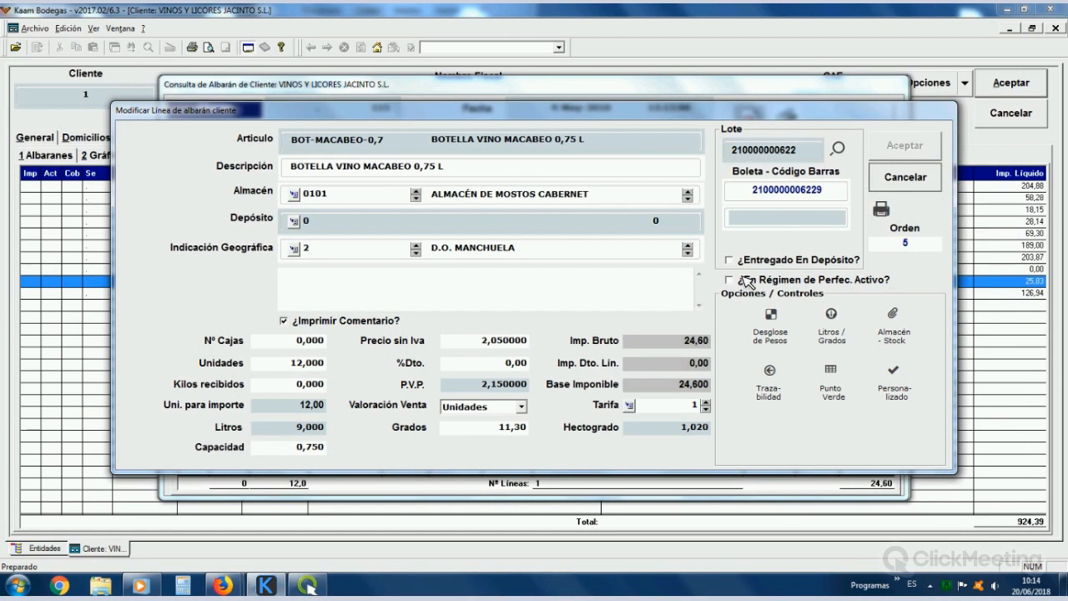
{"action": "key", "text": "Escape"}
{"action": "left_click", "coordinate": [867, 140]}
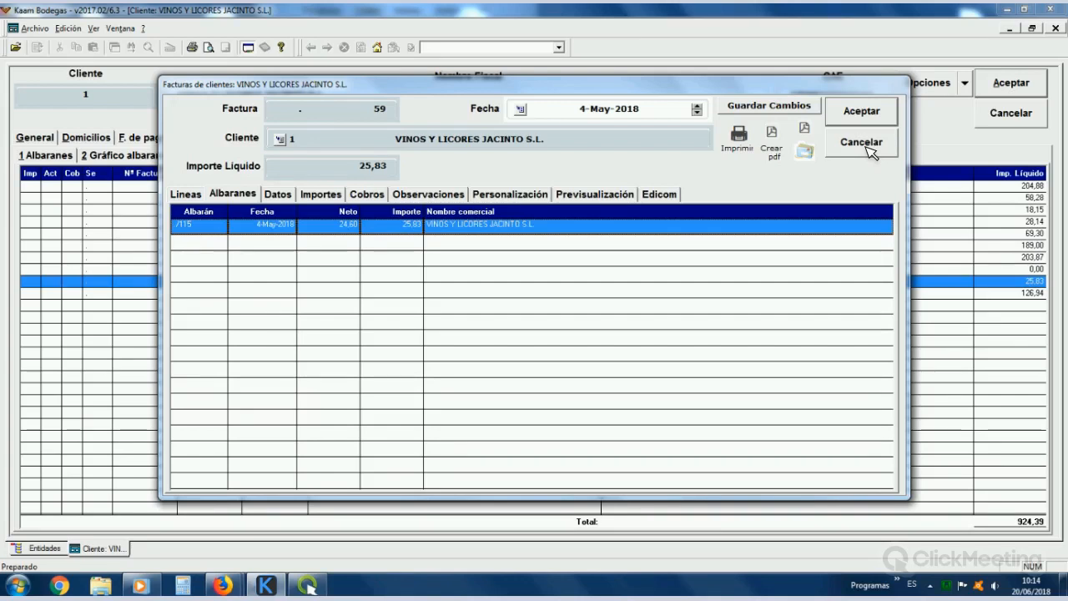
{"action": "left_click", "coordinate": [867, 147]}
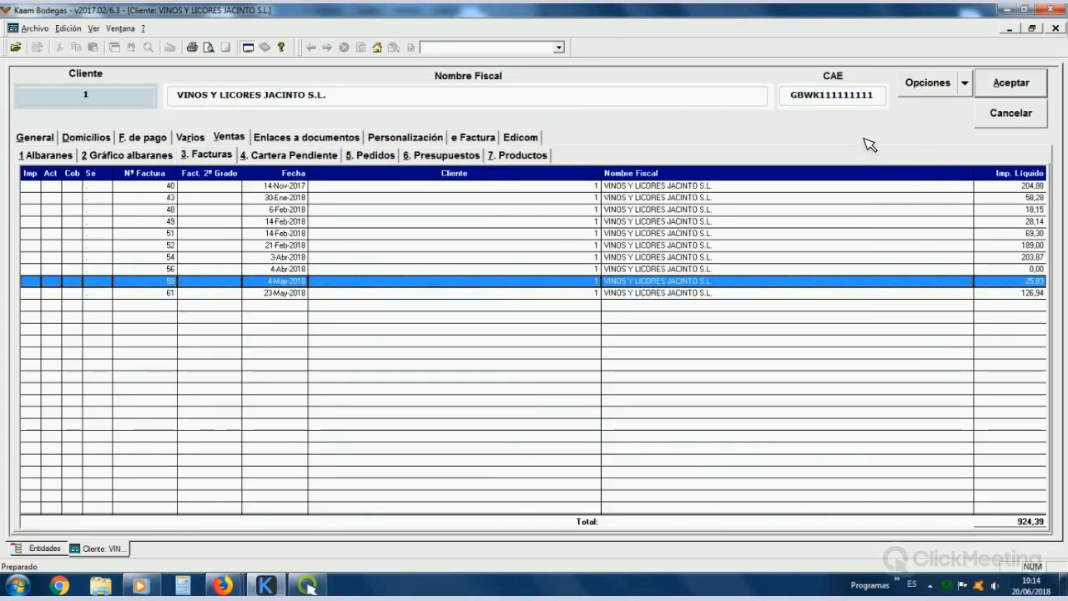
Step: Review the customer's electronic invoicing and Edicom settings, and close the customer record without saving
{"action": "left_click", "coordinate": [479, 140]}
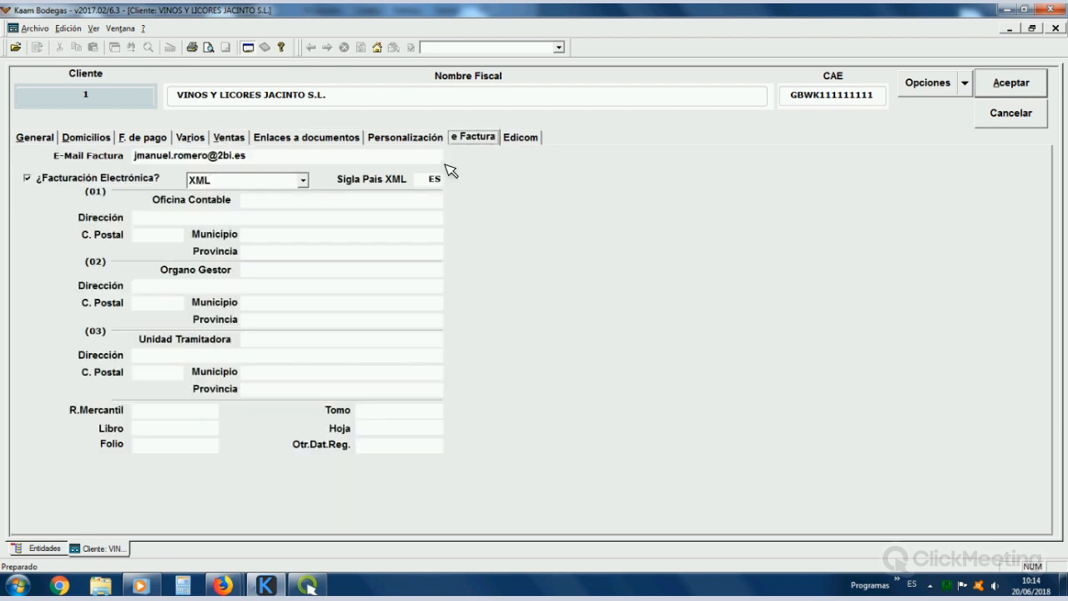
{"action": "left_click", "coordinate": [524, 138]}
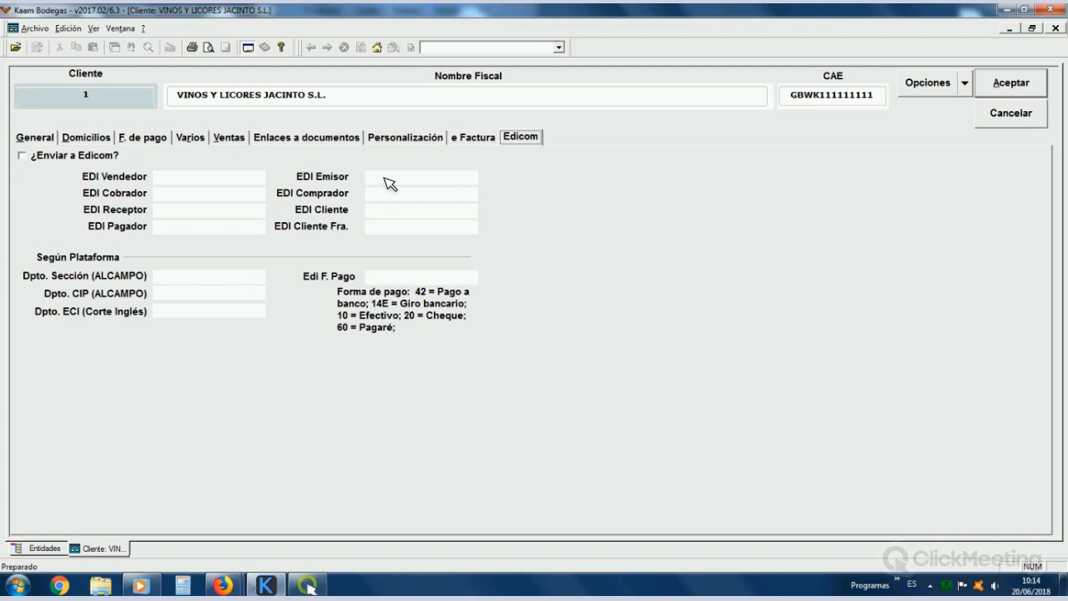
{"action": "left_click", "coordinate": [1004, 113]}
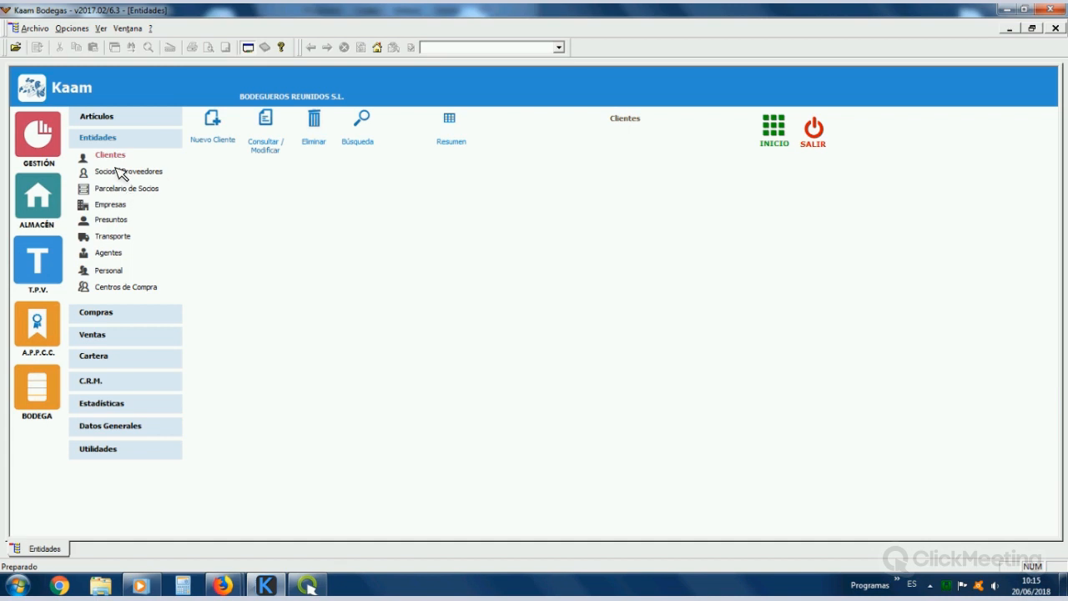
Step: Open the first supplier's record from Socios / Proveedores to view its general data, and close it without saving
{"action": "left_click", "coordinate": [116, 174]}
{"action": "left_click", "coordinate": [265, 121]}
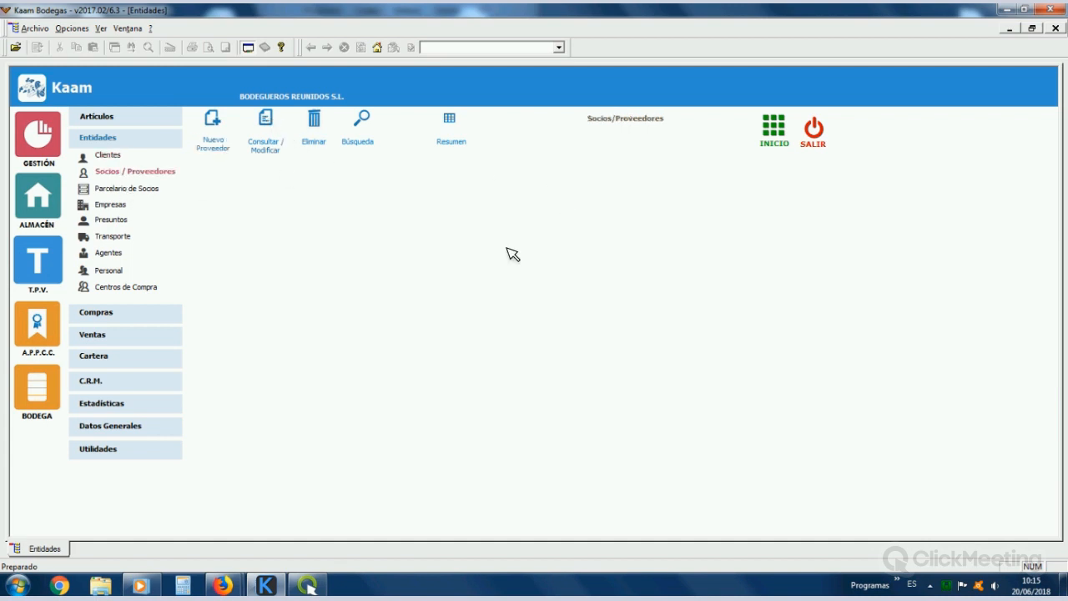
{"action": "double_click", "coordinate": [482, 238]}
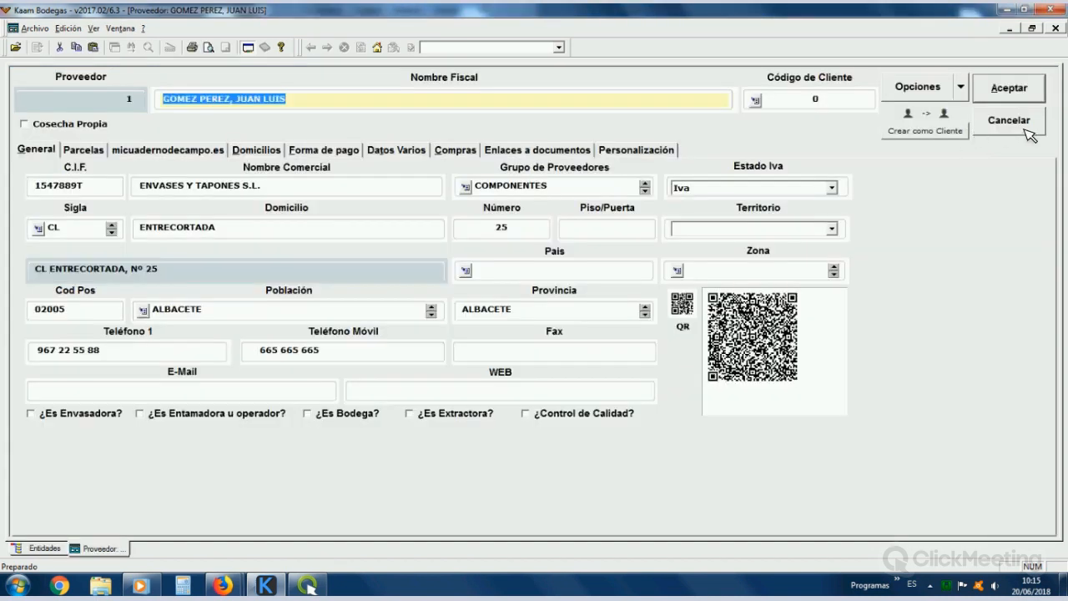
{"action": "left_click", "coordinate": [1027, 131]}
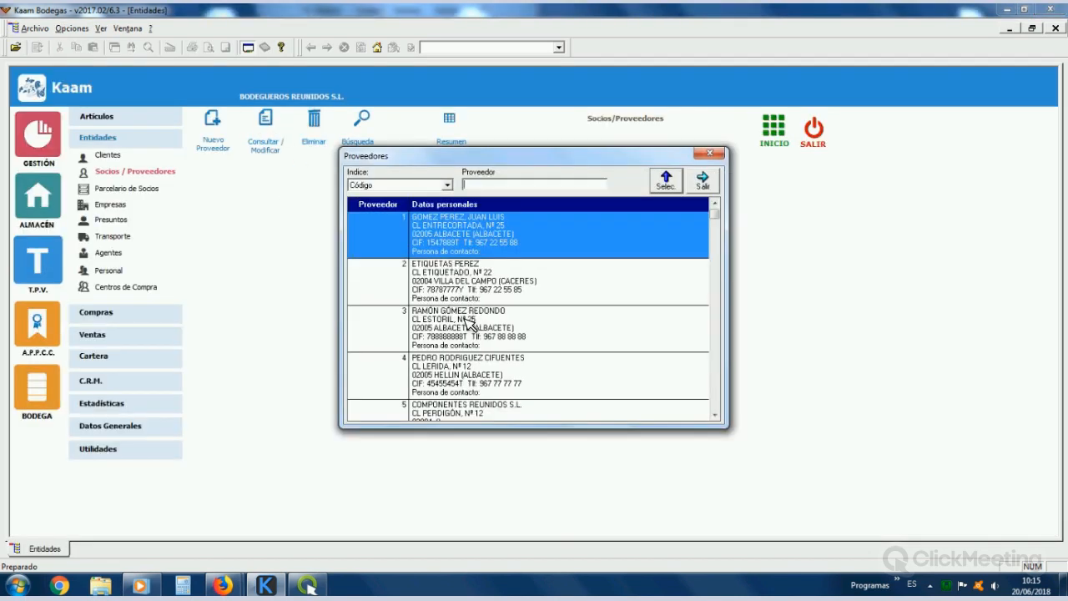
Step: Open the third supplier's record, view the details of its first vineyard plot, and close the plot without saving
{"action": "double_click", "coordinate": [469, 324]}
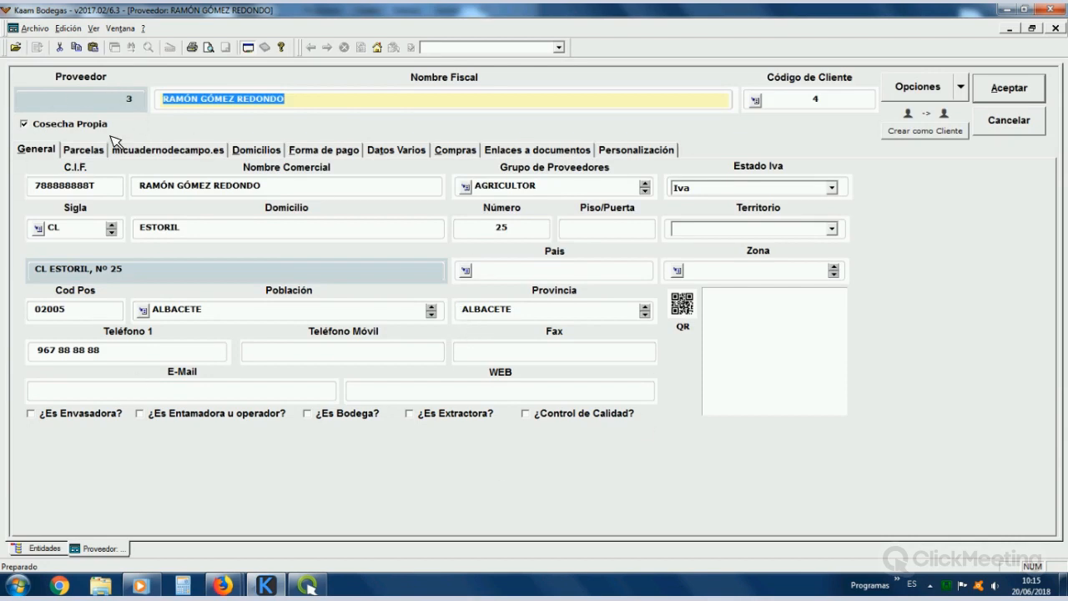
{"action": "left_click", "coordinate": [99, 150]}
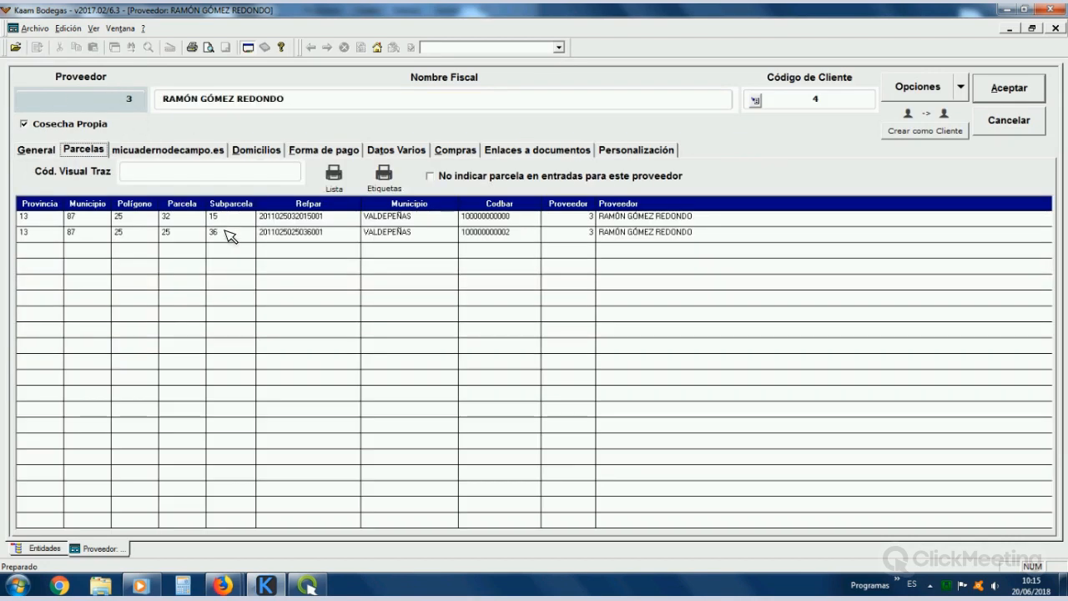
{"action": "left_click", "coordinate": [304, 237]}
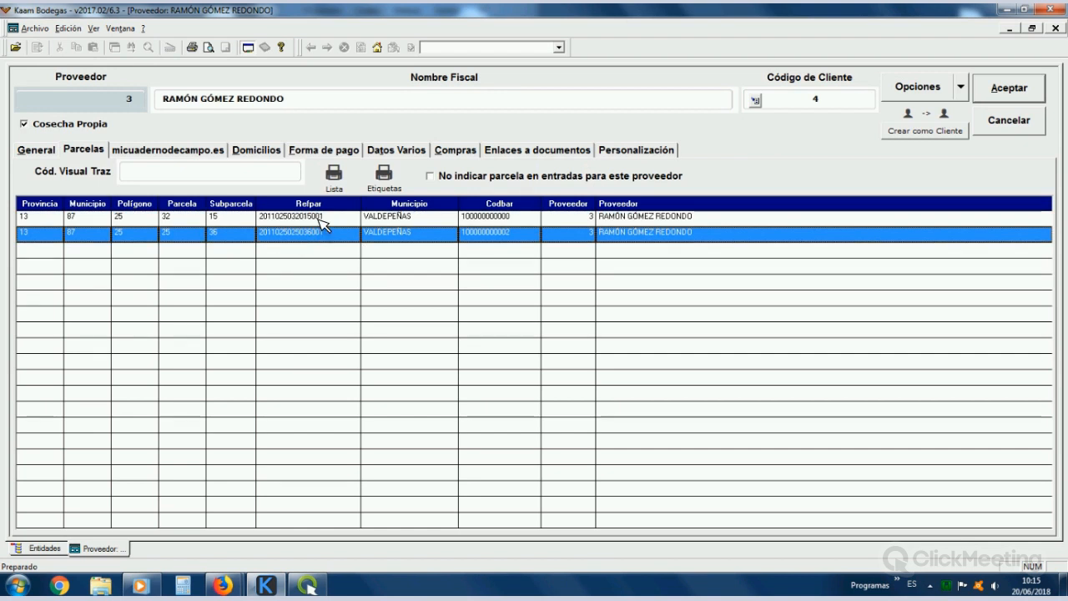
{"action": "double_click", "coordinate": [318, 217]}
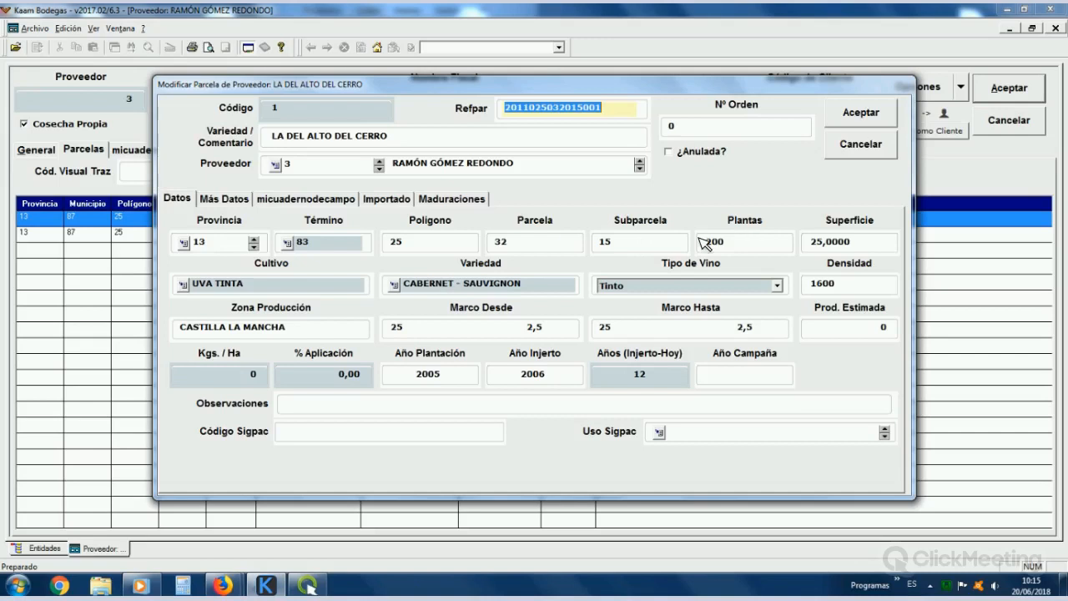
{"action": "left_click", "coordinate": [847, 146]}
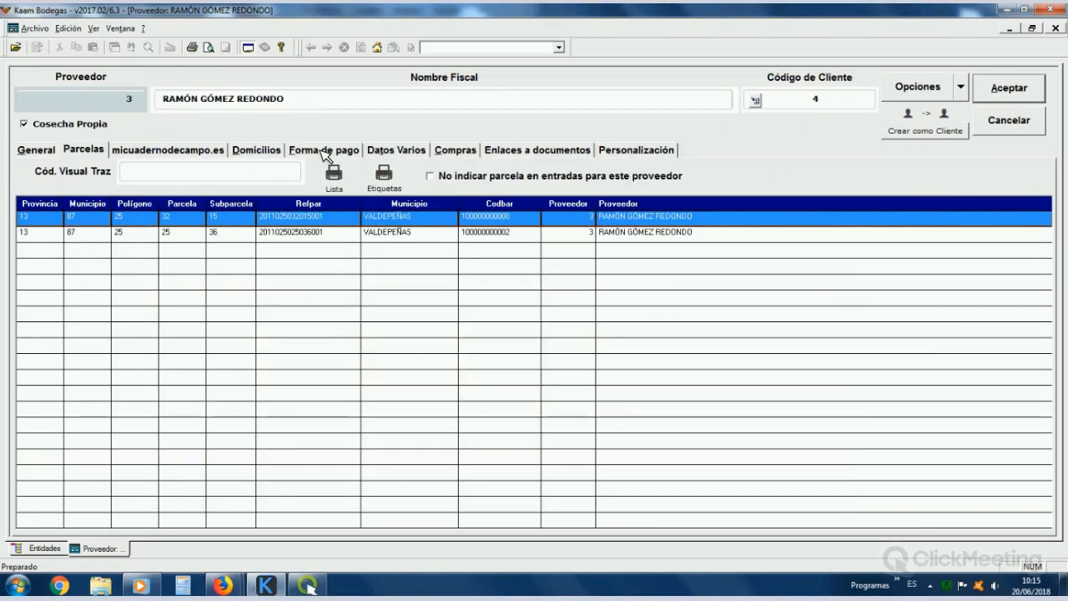
Step: Review the supplier's addresses, payment terms and purchase delivery notes, and close the record without saving
{"action": "left_click", "coordinate": [273, 155]}
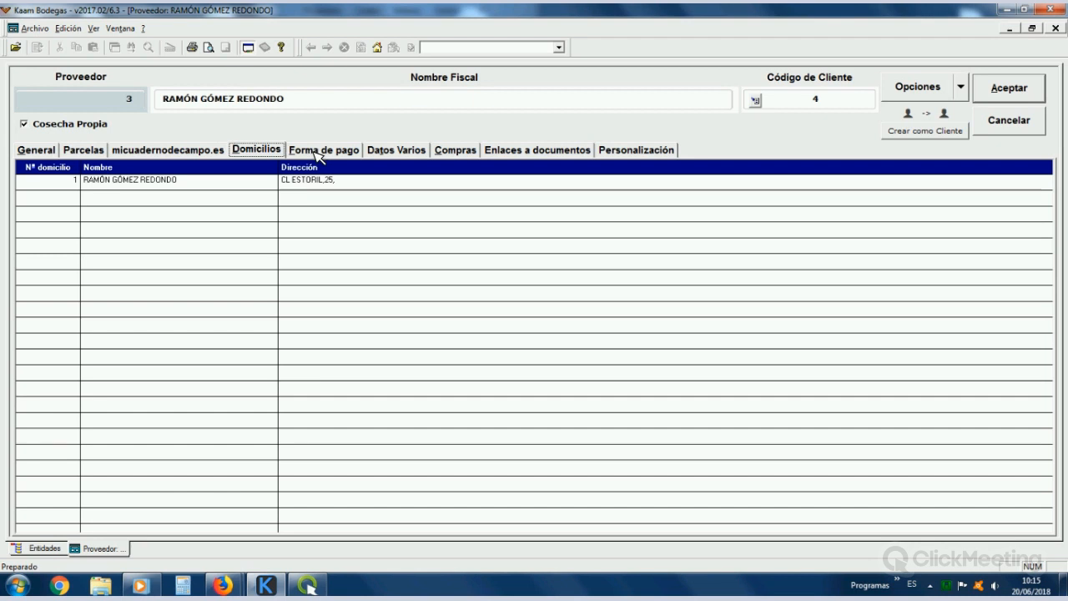
{"action": "left_click", "coordinate": [318, 155]}
{"action": "left_click", "coordinate": [457, 152]}
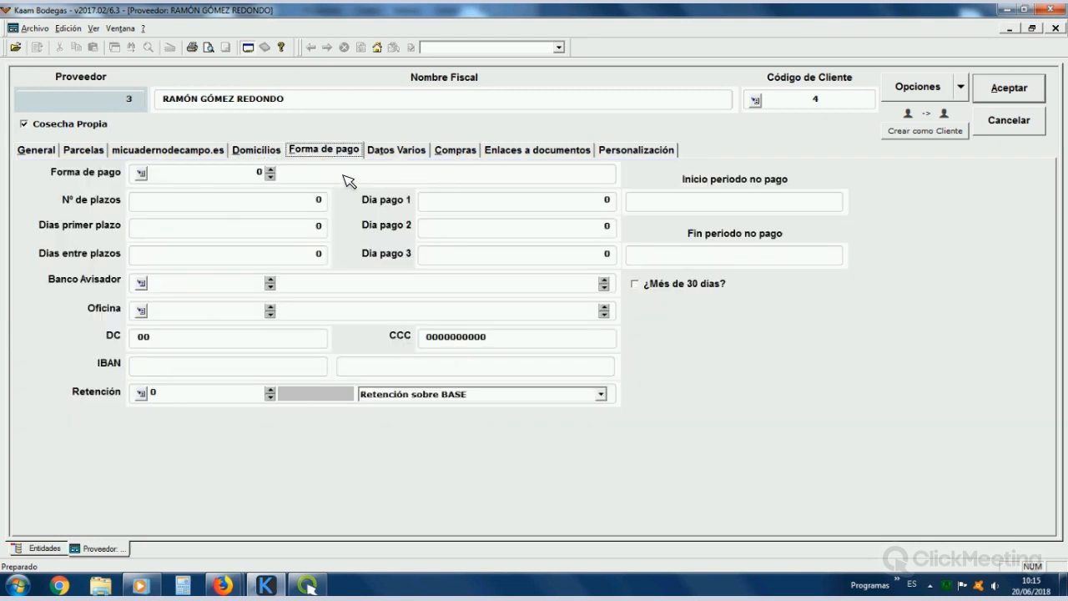
{"action": "scroll", "coordinate": [328, 250], "scroll_direction": "down", "scroll_amount": 2}
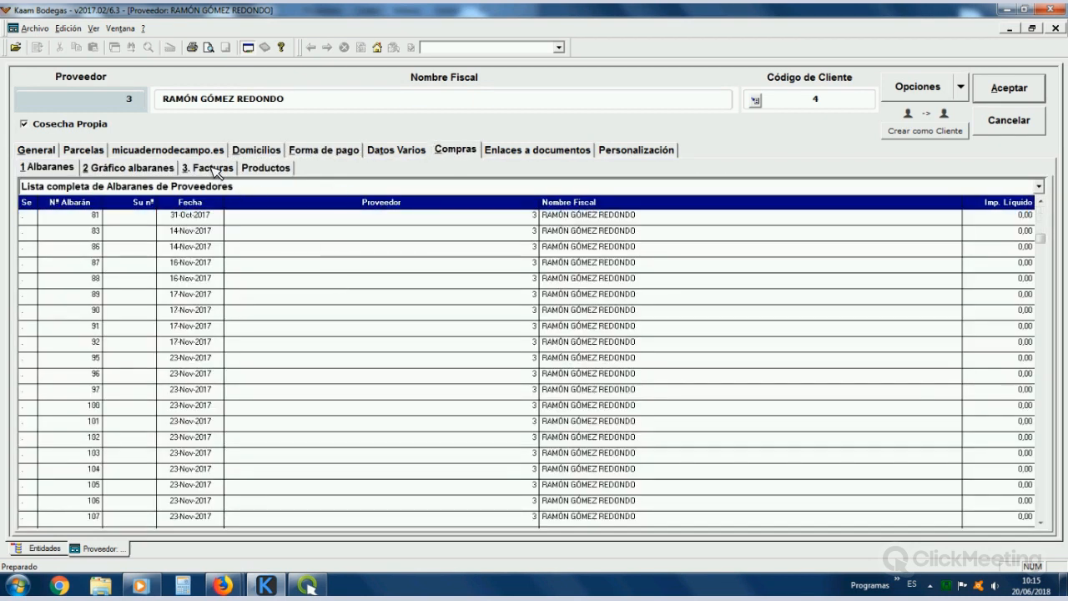
{"action": "left_click", "coordinate": [1023, 121]}
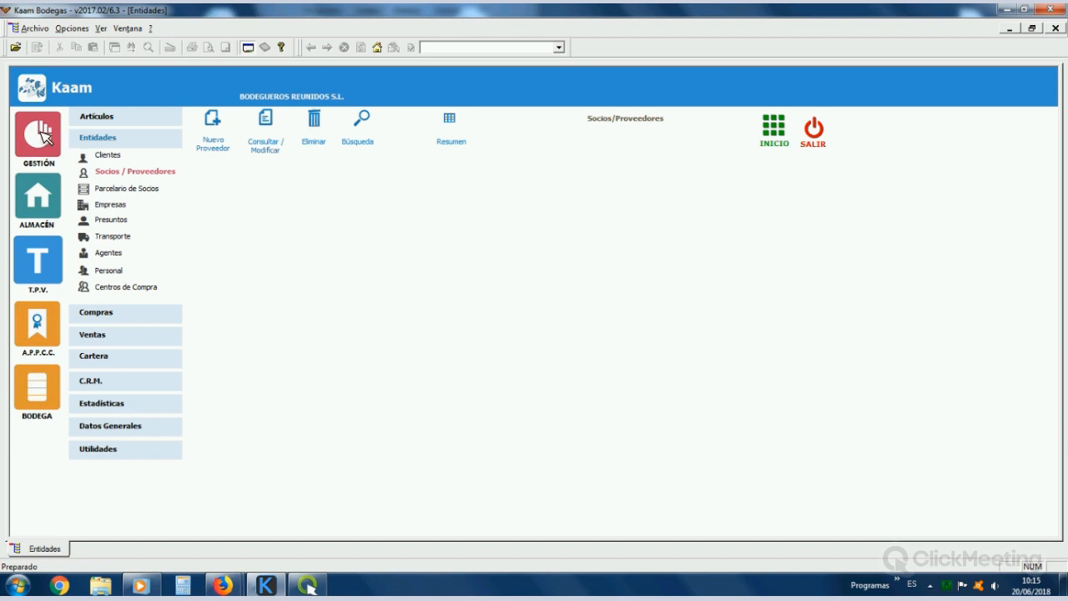
Step: Return to the home page, enter Bodega, and list the warehouse deposits from the Almacén module
{"action": "left_click", "coordinate": [780, 129]}
{"action": "left_click", "coordinate": [134, 219]}
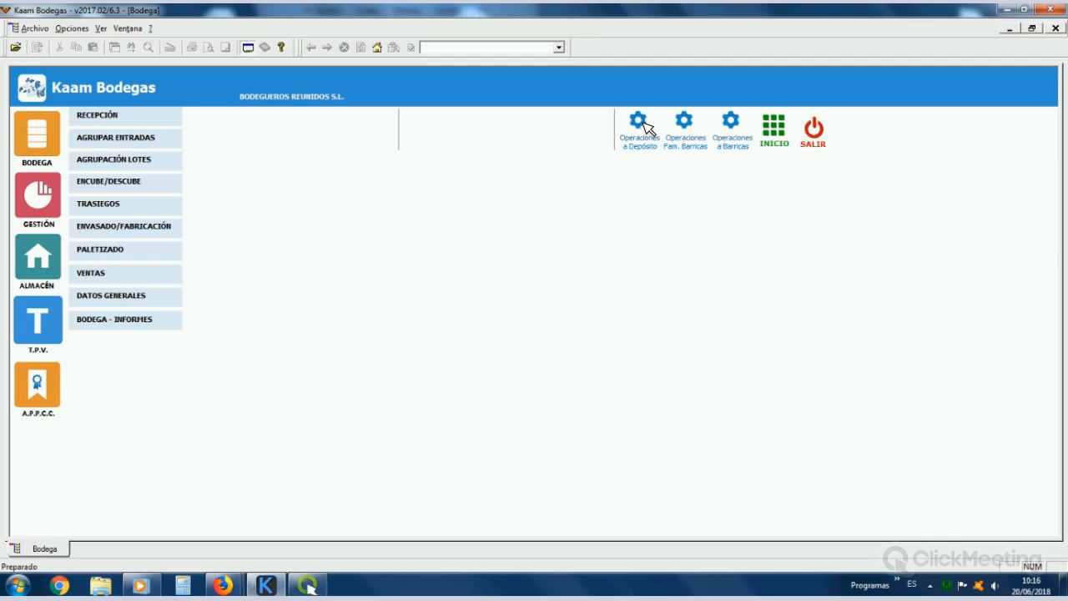
{"action": "left_click", "coordinate": [38, 257]}
{"action": "left_click", "coordinate": [112, 181]}
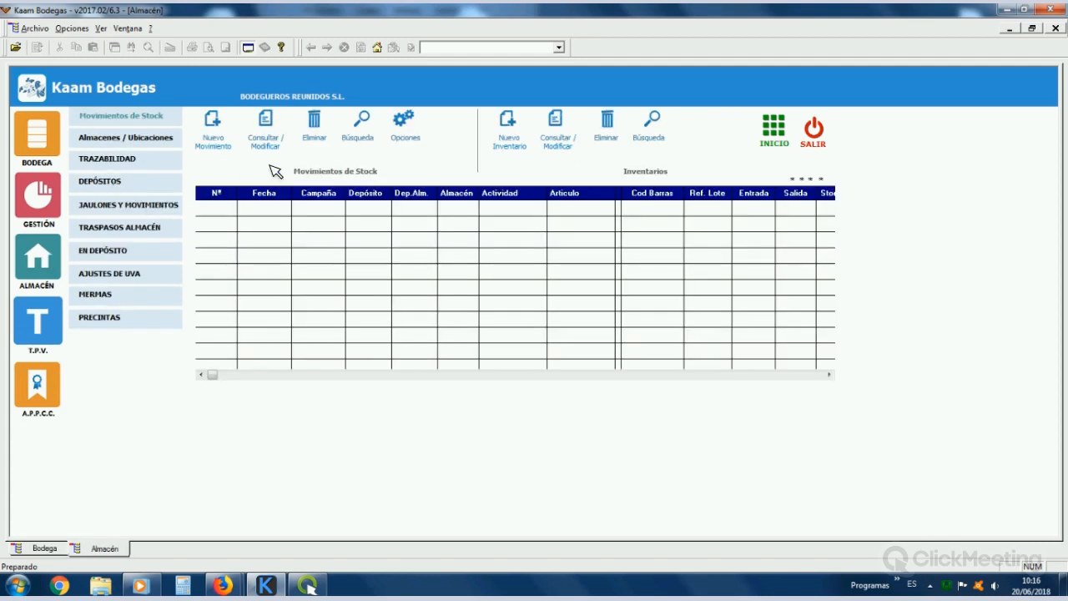
{"action": "left_click", "coordinate": [438, 227]}
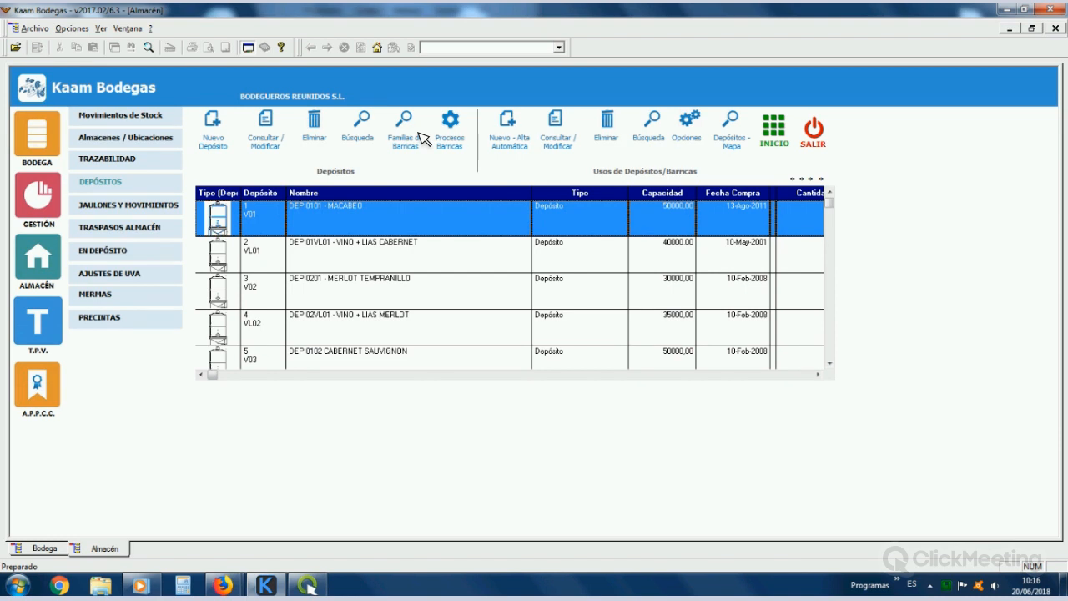
Step: Open JAULÓN UNO from Jaulones y Movimientos, review its stored lots and their process days, and close it without saving
{"action": "left_click", "coordinate": [127, 209]}
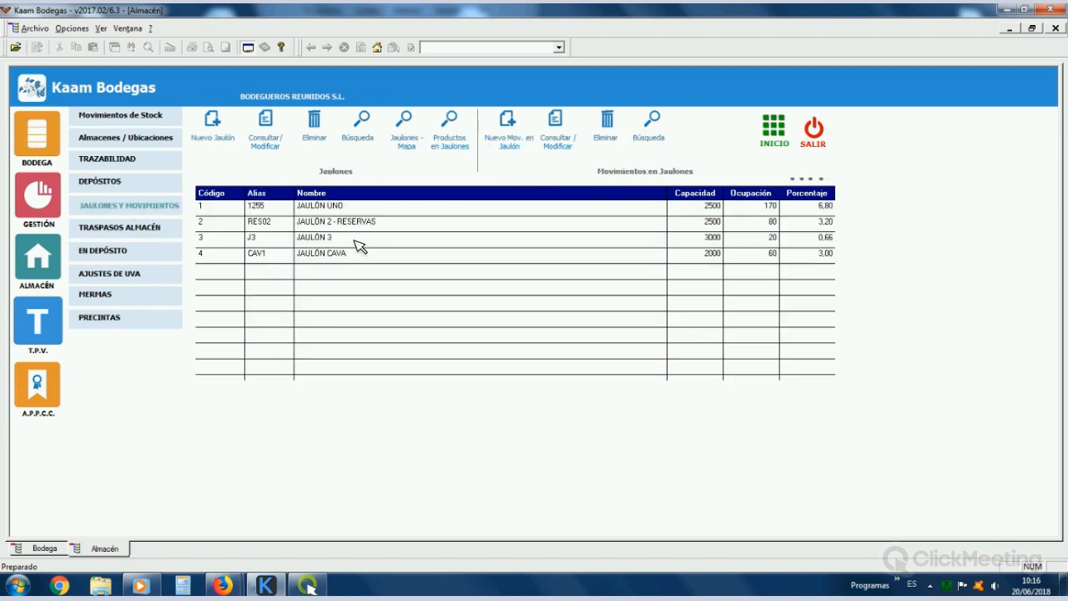
{"action": "double_click", "coordinate": [318, 209]}
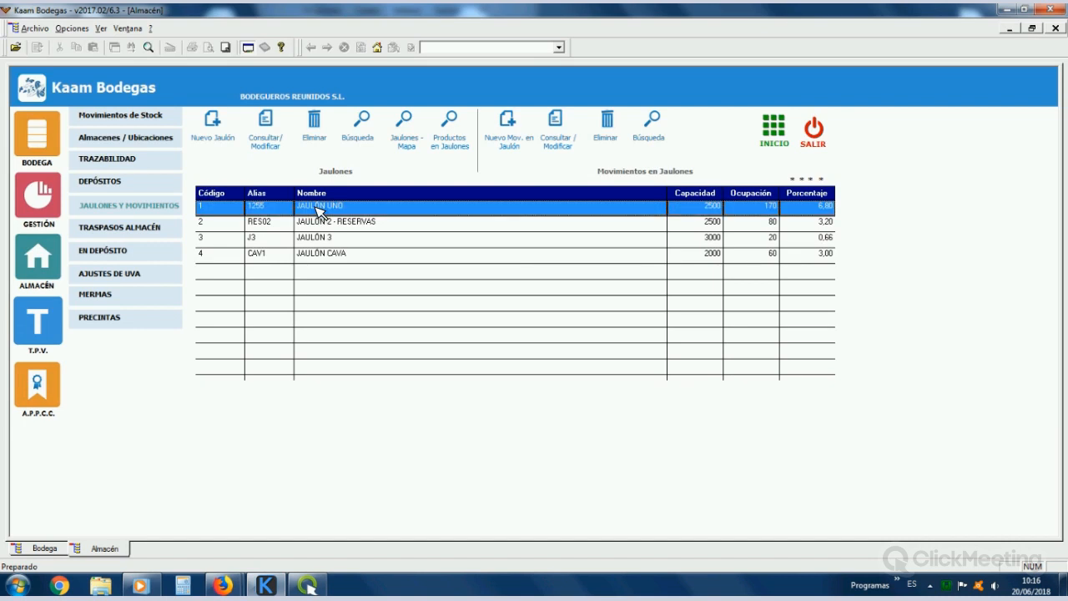
{"action": "left_click", "coordinate": [171, 179]}
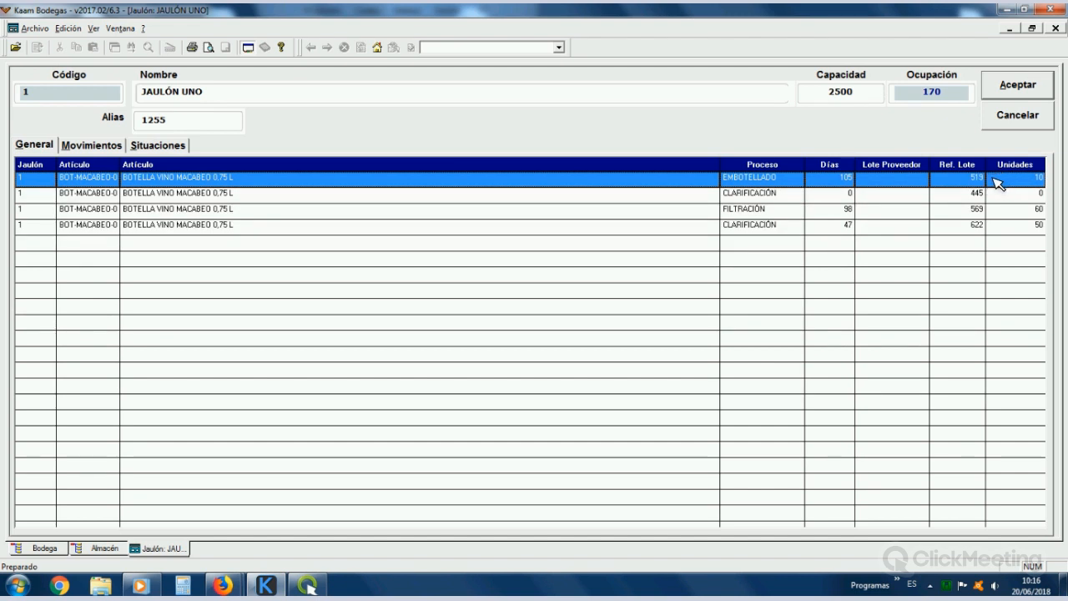
{"action": "left_click", "coordinate": [839, 212]}
{"action": "left_click", "coordinate": [841, 225]}
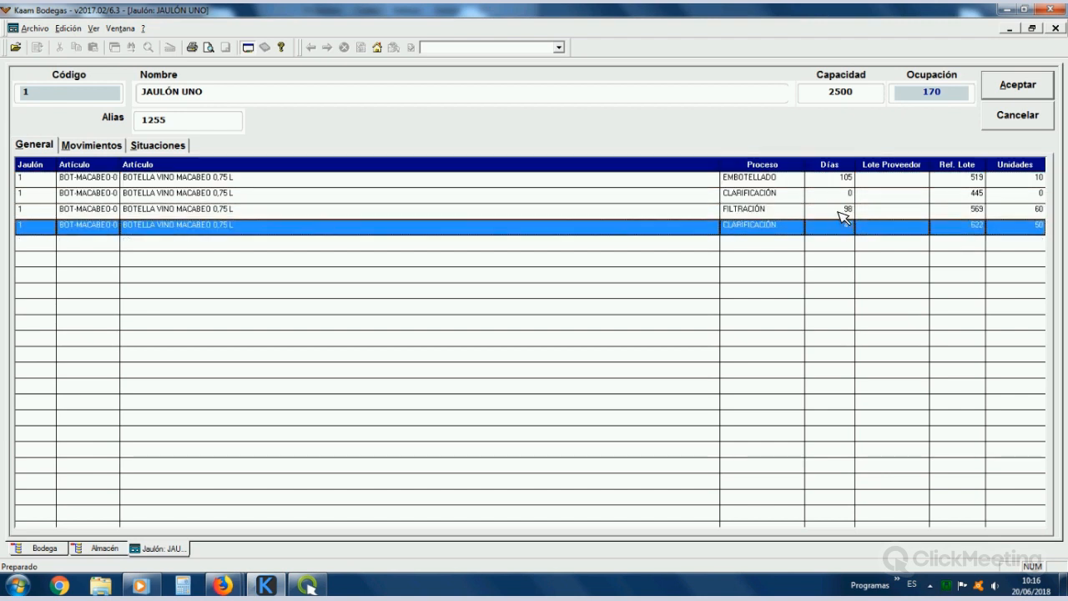
{"action": "left_click", "coordinate": [843, 210]}
{"action": "left_click", "coordinate": [848, 179]}
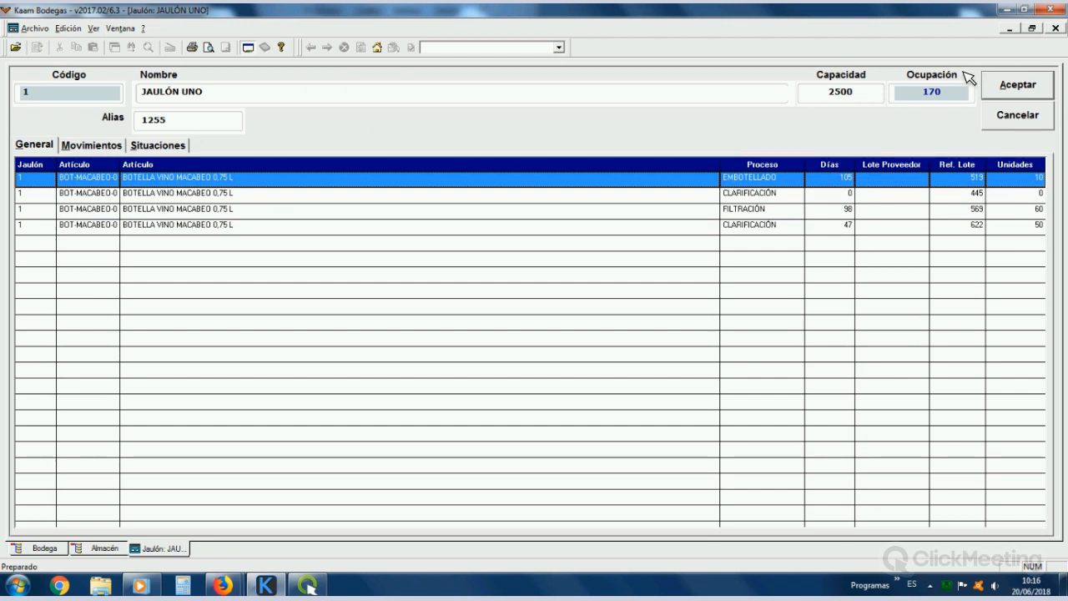
{"action": "left_click", "coordinate": [1001, 121]}
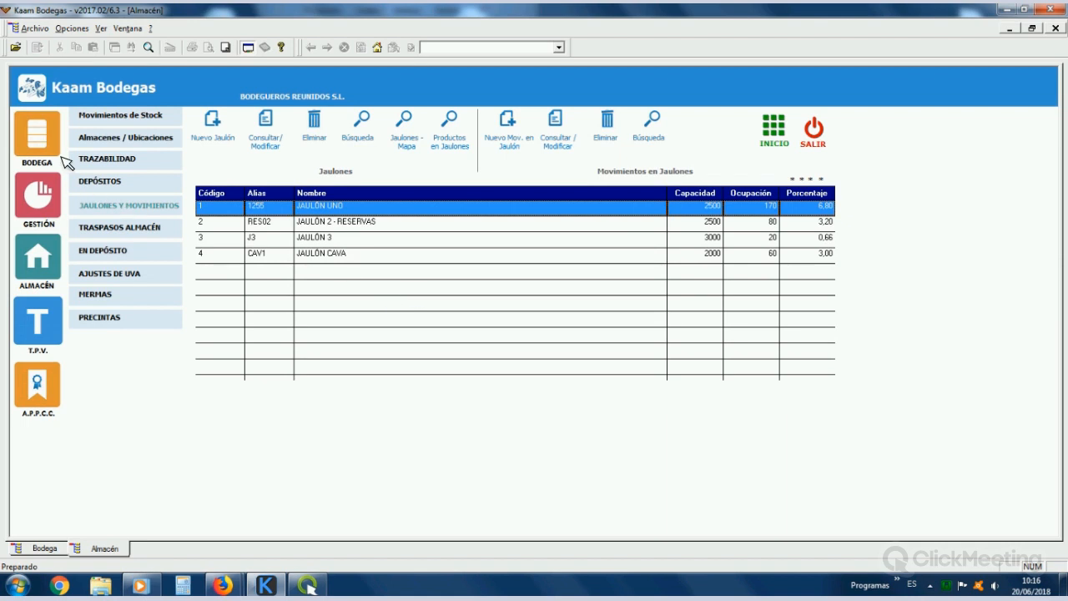
Step: Start a new reception entry in the Bodega module and assign supplier 3 to the delivery note
{"action": "left_click", "coordinate": [42, 138]}
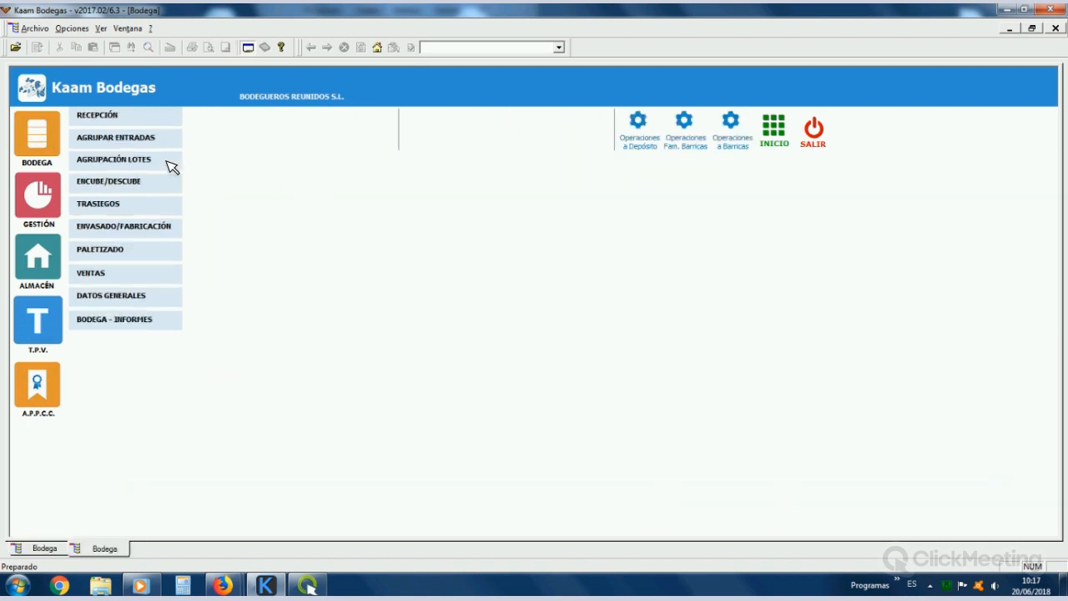
{"action": "left_click", "coordinate": [105, 118]}
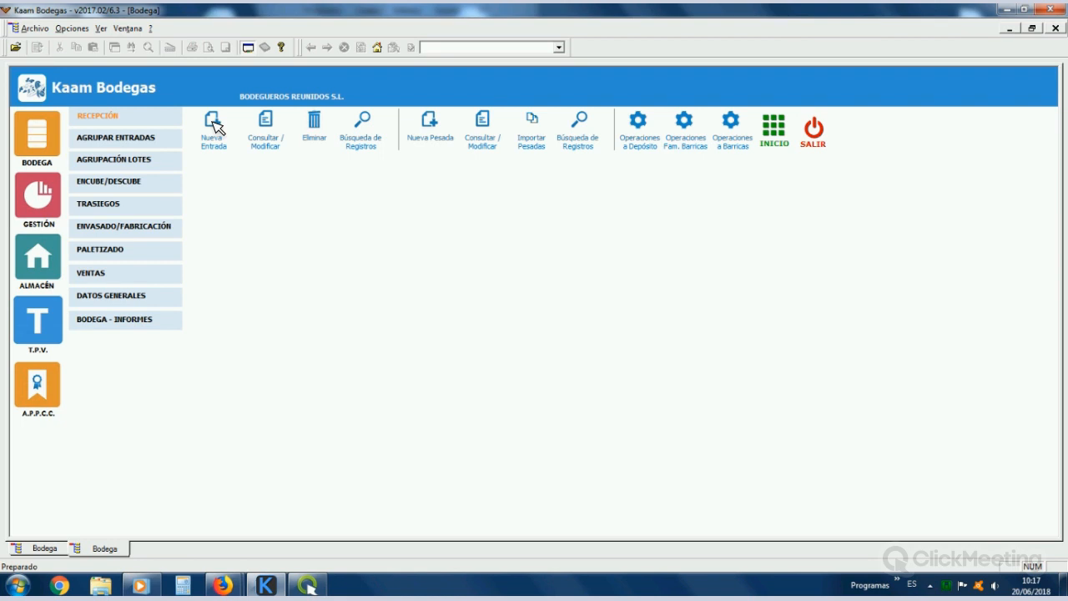
{"action": "left_click", "coordinate": [259, 153]}
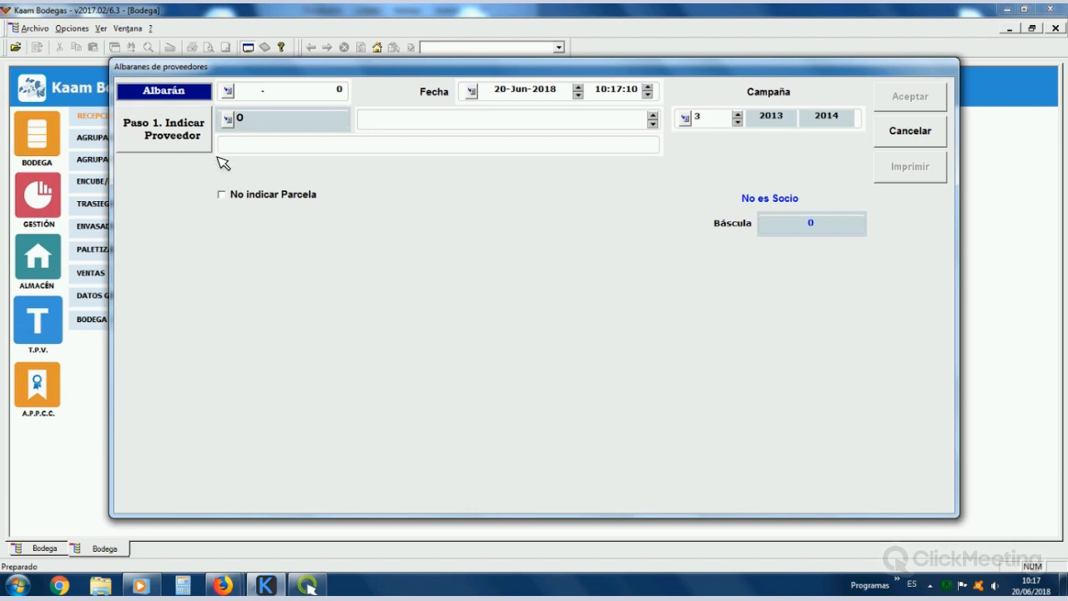
{"action": "left_click", "coordinate": [164, 127]}
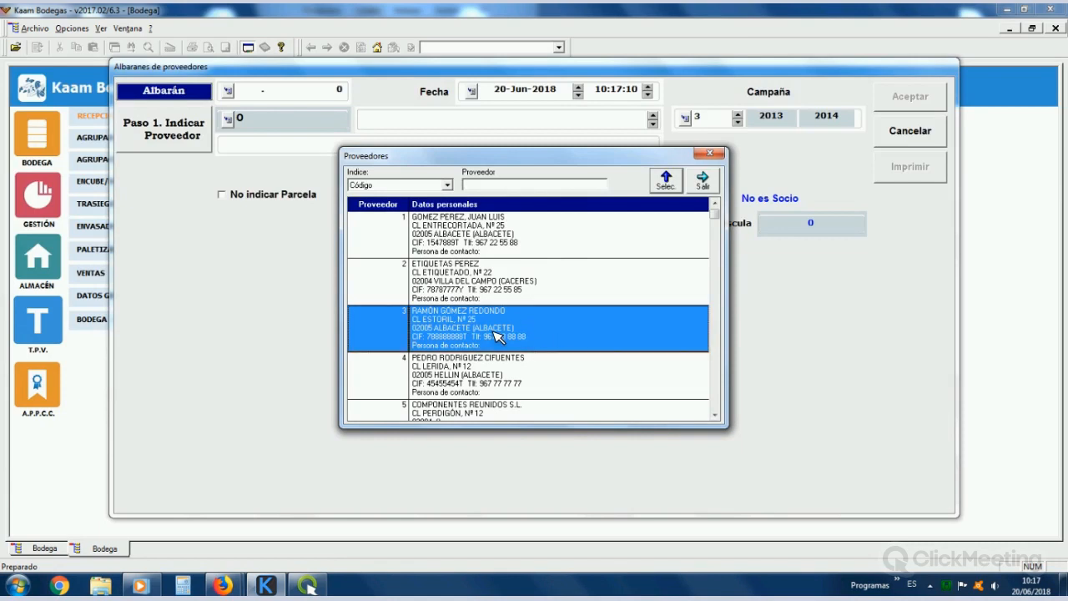
{"action": "double_click", "coordinate": [498, 335]}
Step: Assign the plot POL 25 PAR 25 SUBP 36 to the delivery note
{"action": "left_click", "coordinate": [190, 183]}
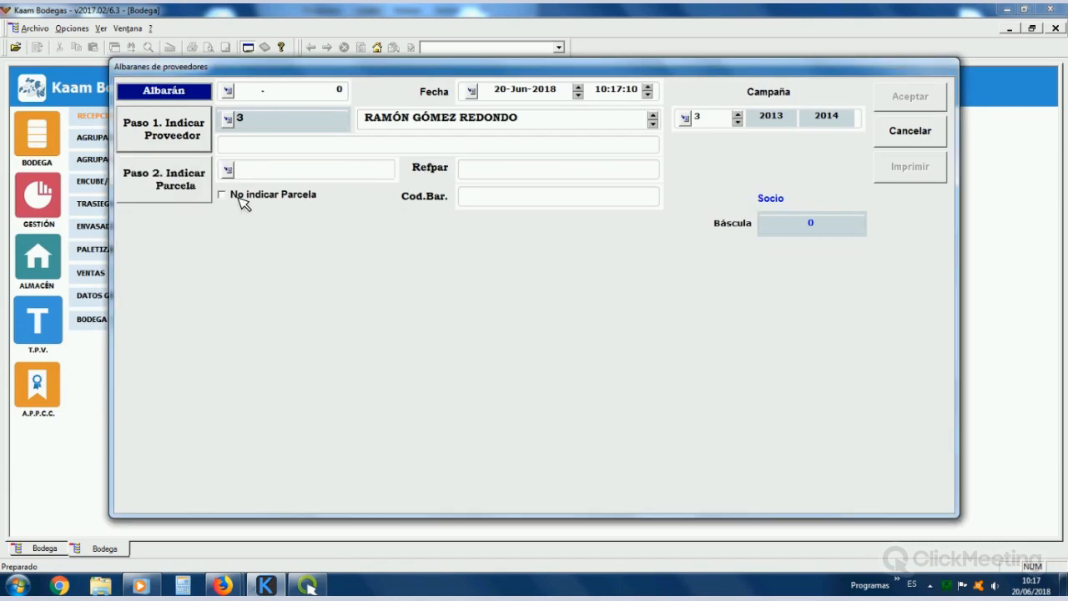
{"action": "left_click", "coordinate": [664, 427]}
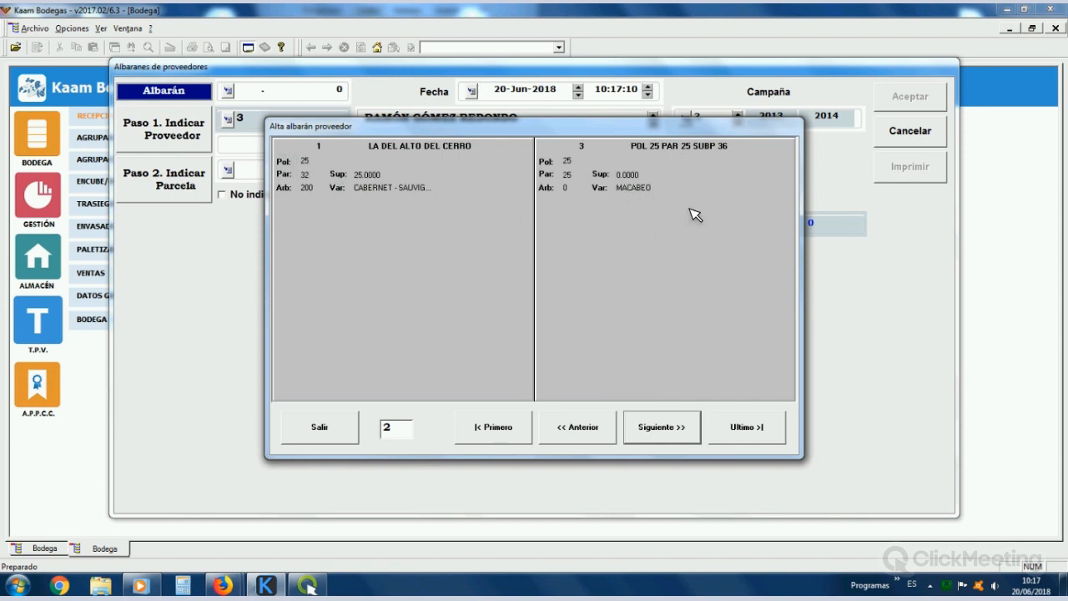
{"action": "left_click", "coordinate": [324, 428]}
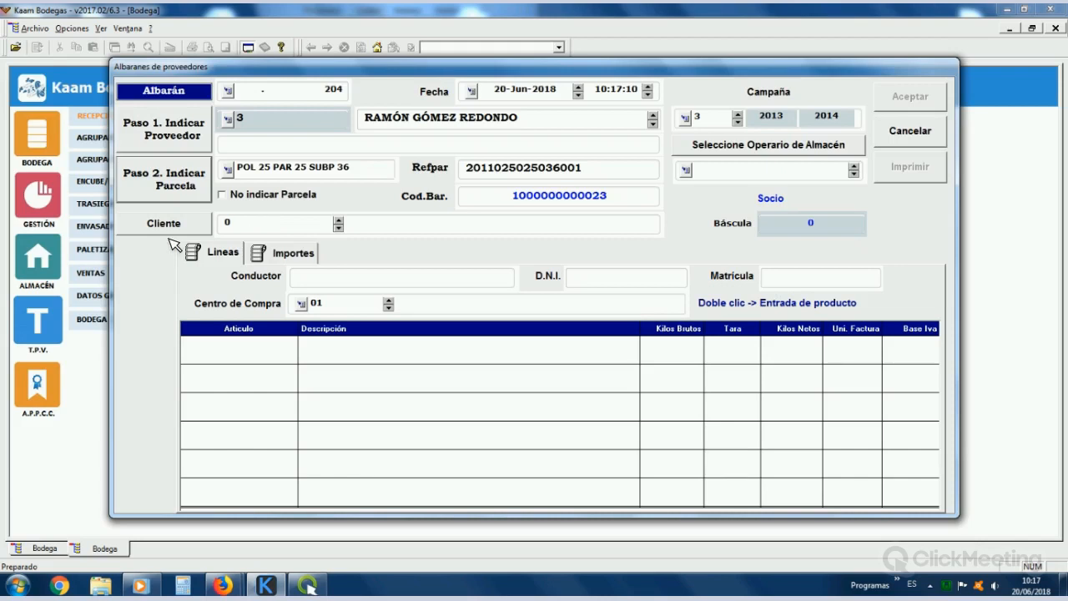
Step: Go through the driver, D.N.I. and plate fields without filling them in, and open a new product line
{"action": "left_click", "coordinate": [339, 285]}
{"action": "left_click", "coordinate": [659, 281]}
{"action": "left_click", "coordinate": [828, 277]}
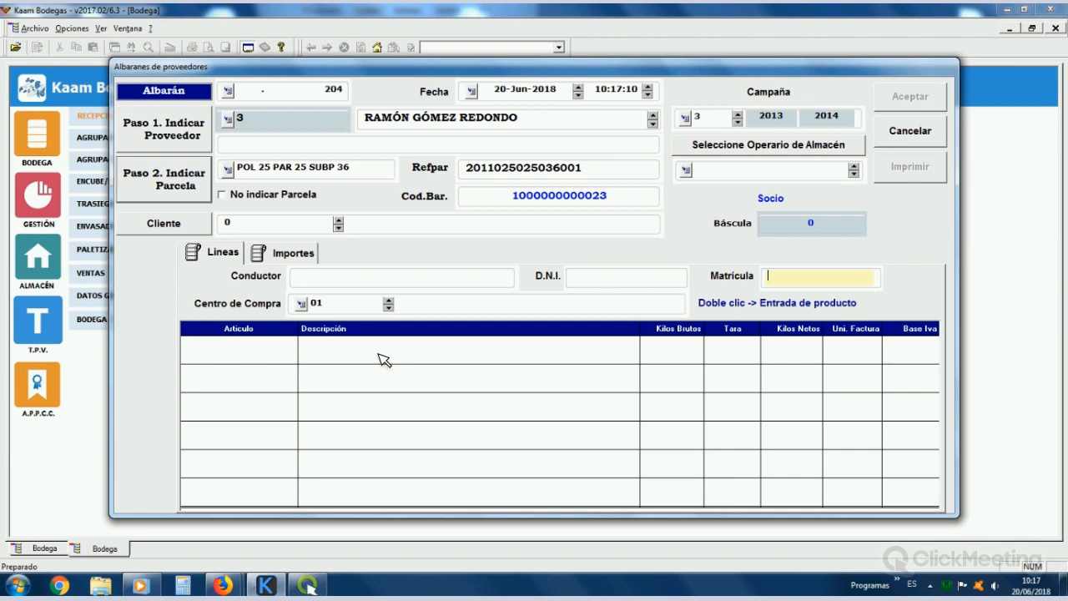
{"action": "left_click", "coordinate": [381, 357]}
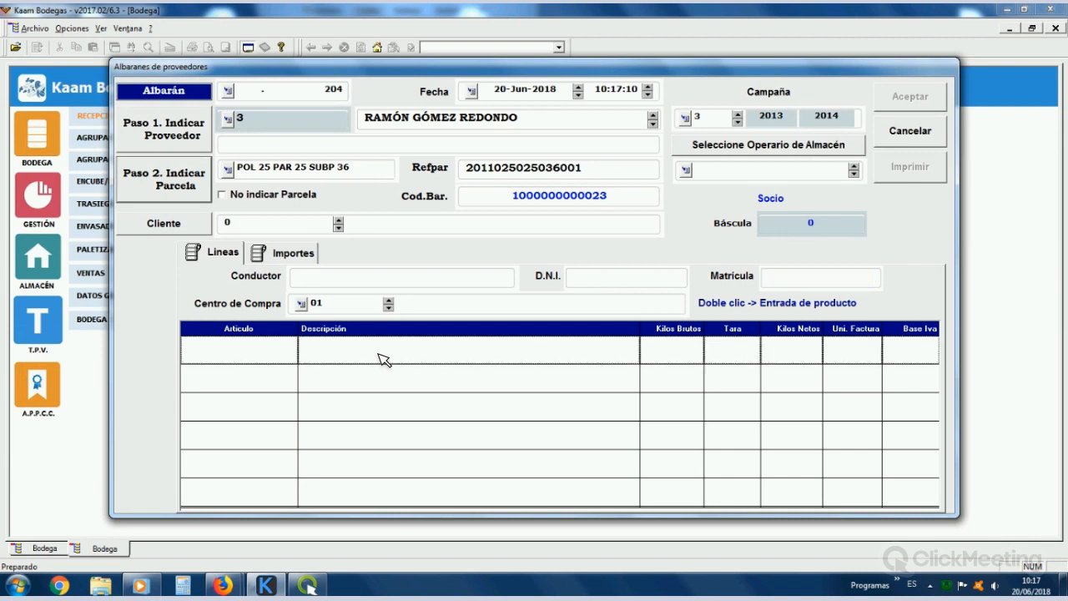
{"action": "double_click", "coordinate": [381, 357]}
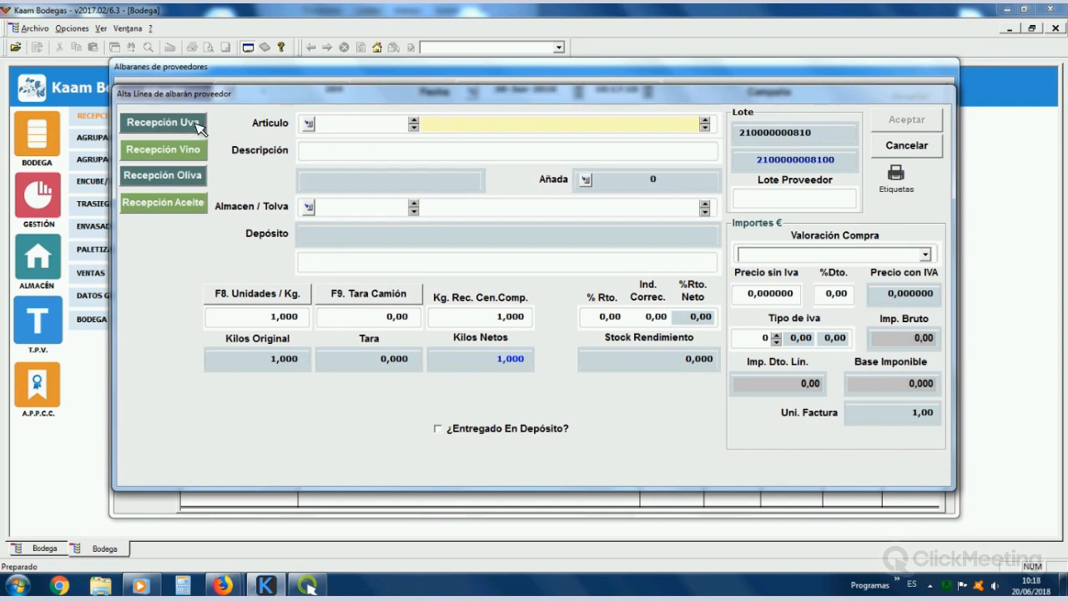
Step: Browse the grape articles available for the reception line and close the list without choosing one
{"action": "left_click", "coordinate": [163, 125]}
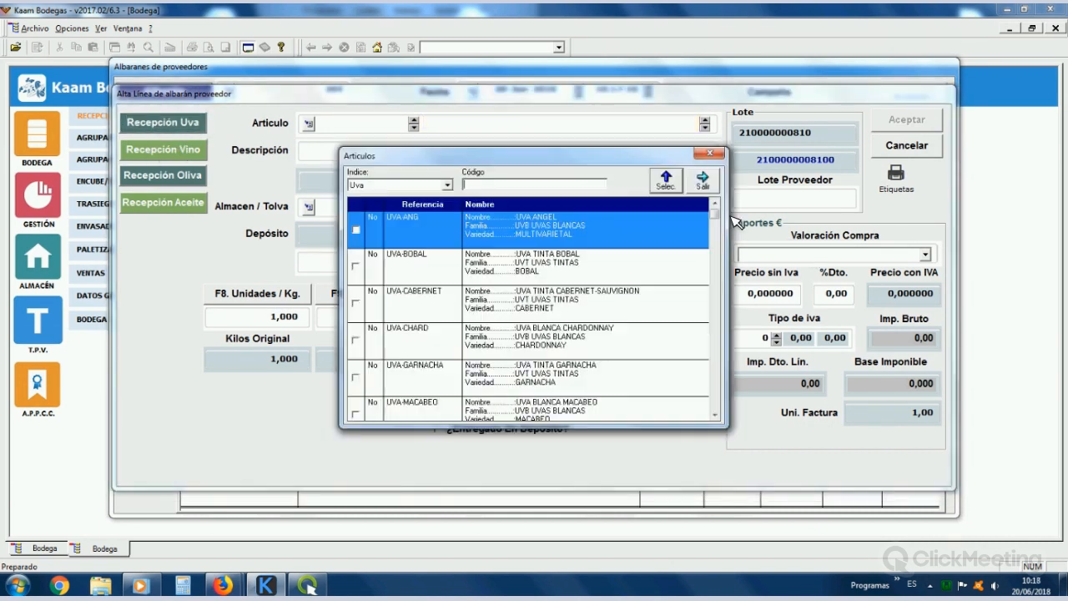
{"action": "scroll", "coordinate": [717, 317], "scroll_direction": "down", "scroll_amount": 1}
{"action": "left_click_drag", "start_coordinate": [716, 316], "coordinate": [729, 400]}
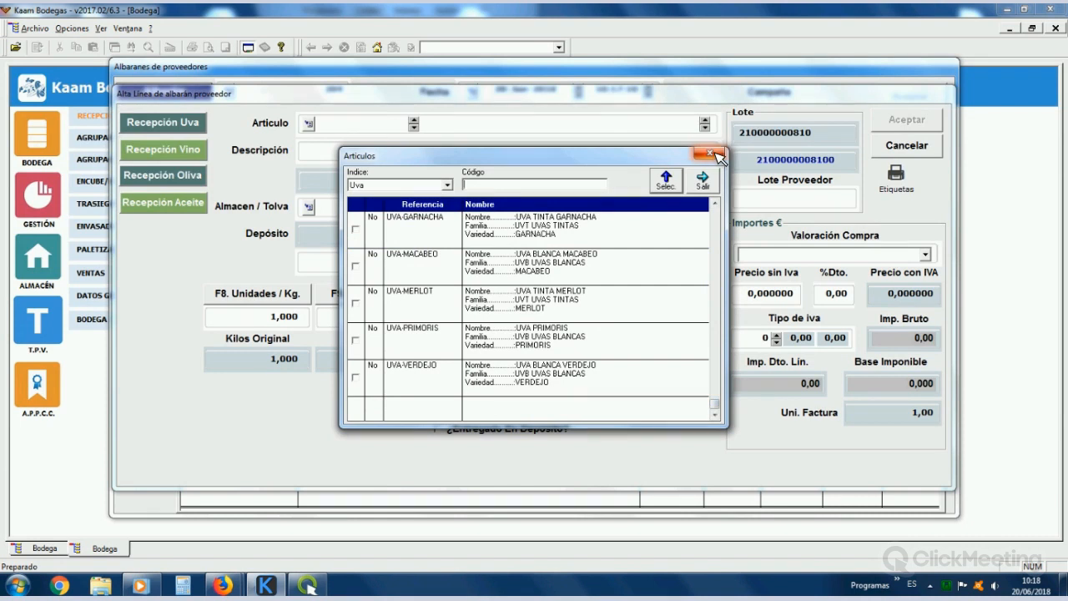
{"action": "left_click", "coordinate": [715, 157]}
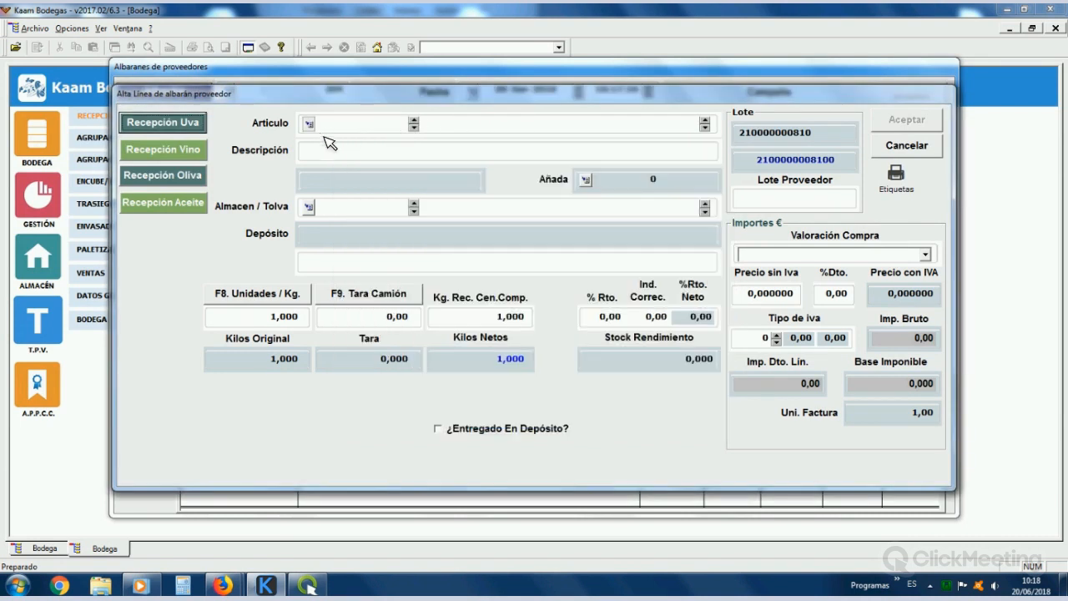
Step: Browse the general list of non-cancelled articles for the line and close it without choosing one
{"action": "right_click", "coordinate": [326, 127]}
{"action": "key", "text": "F3"}
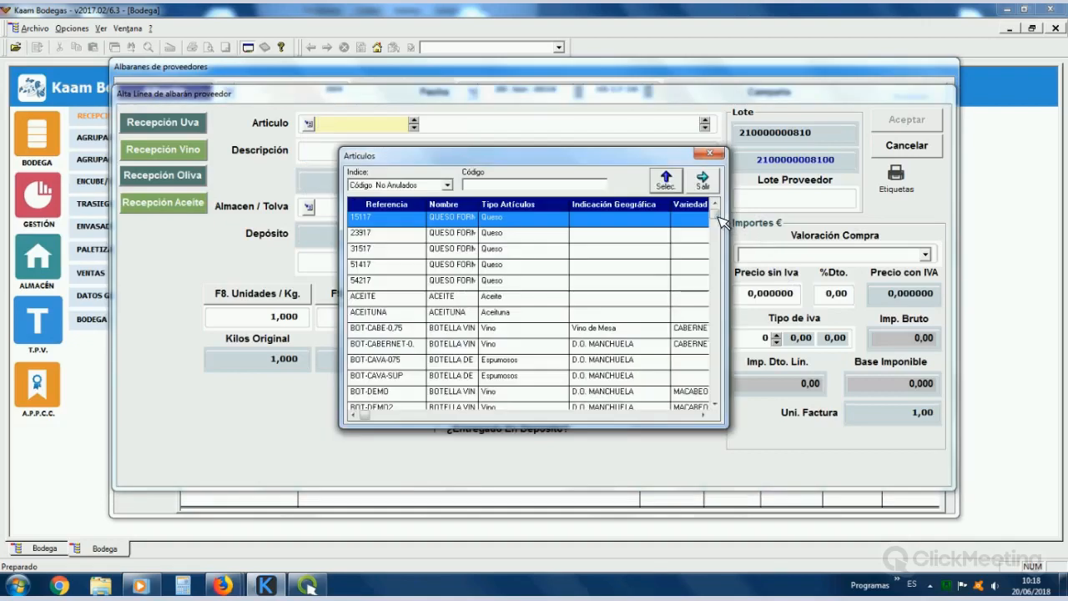
{"action": "scroll", "coordinate": [718, 250], "scroll_direction": "down", "scroll_amount": 10}
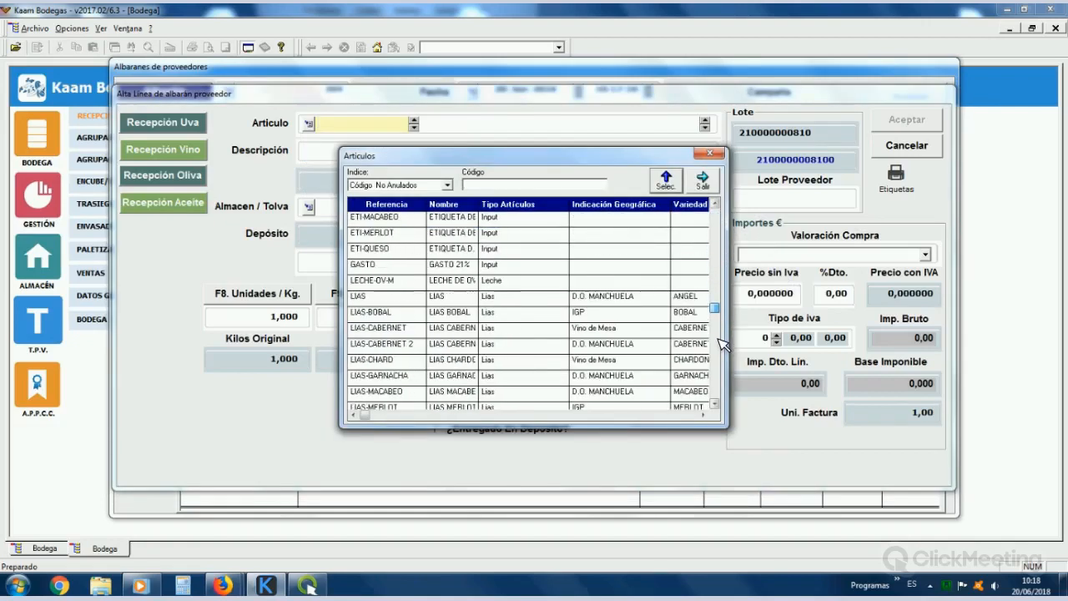
{"action": "scroll", "coordinate": [723, 343], "scroll_direction": "down", "scroll_amount": 10}
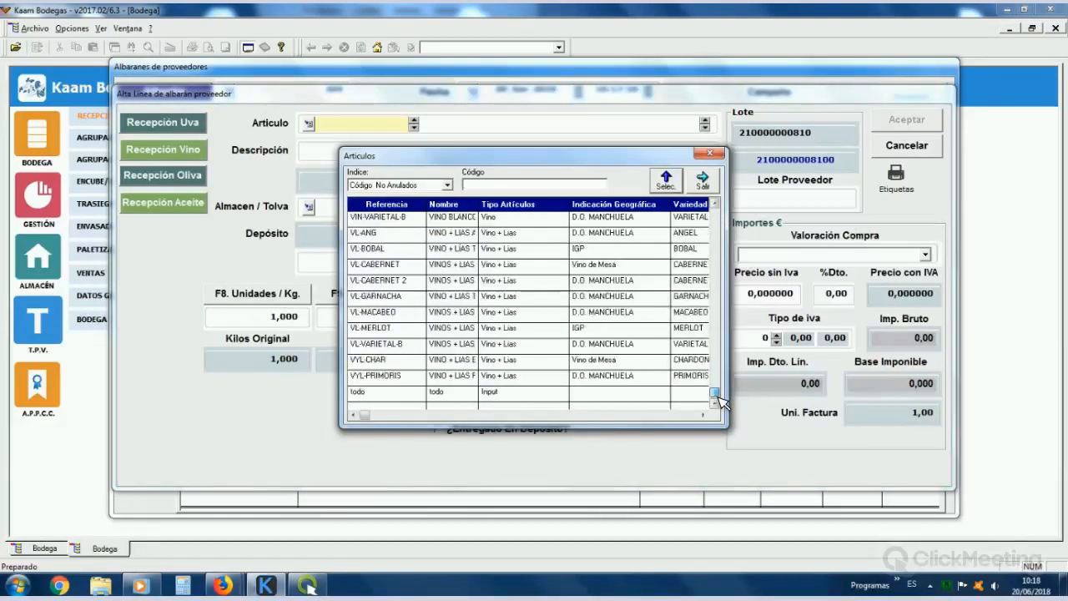
{"action": "left_click_drag", "start_coordinate": [716, 394], "coordinate": [719, 200]}
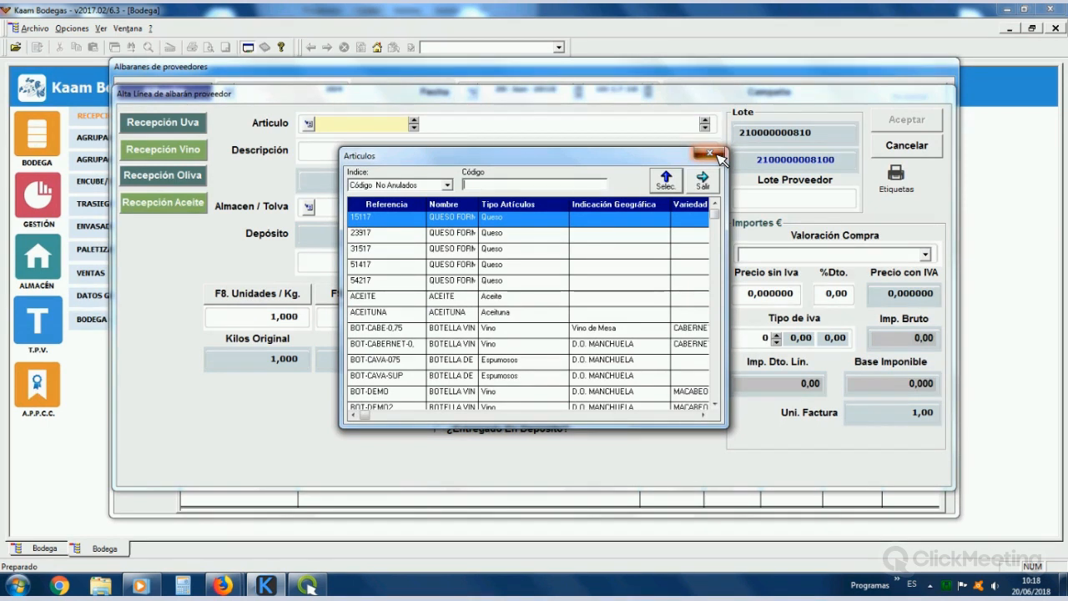
{"action": "left_click", "coordinate": [719, 157]}
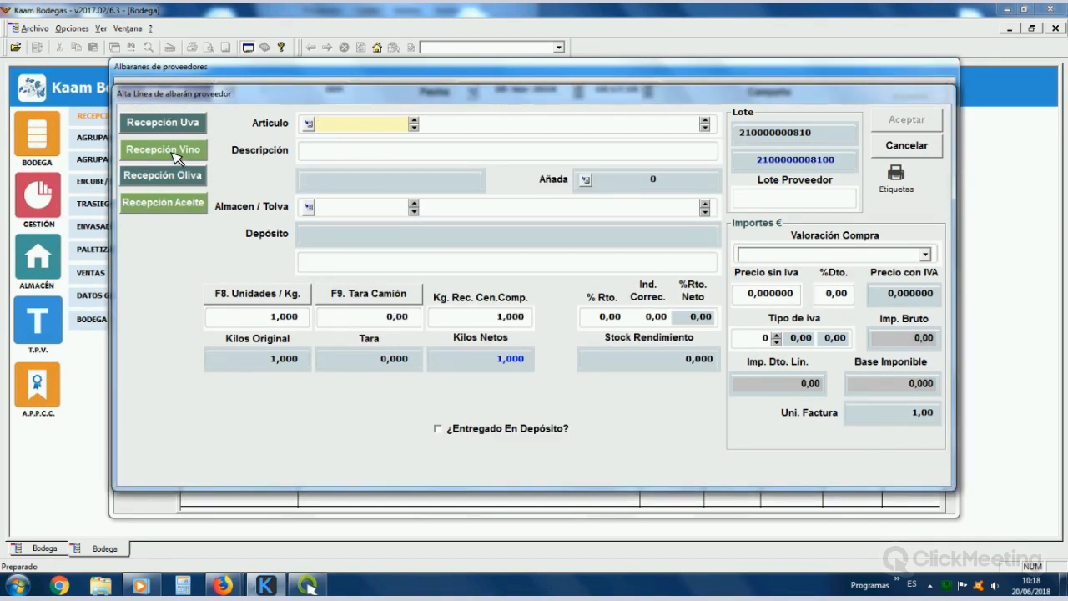
Step: Browse the wine articles available for the reception line and close the list without choosing one
{"action": "left_click", "coordinate": [175, 158]}
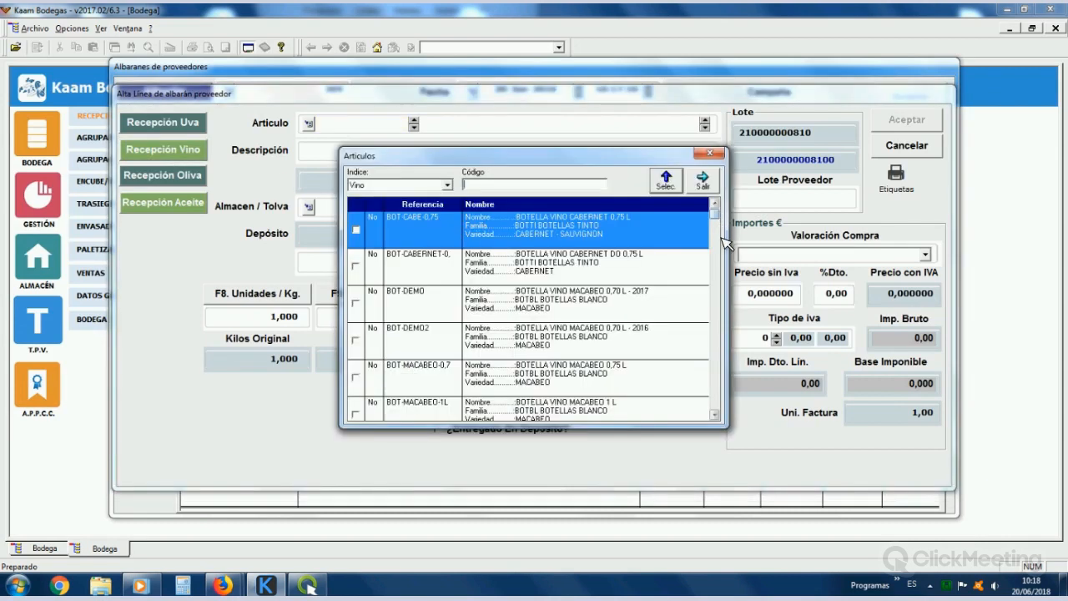
{"action": "scroll", "coordinate": [718, 242], "scroll_direction": "down", "scroll_amount": 2}
{"action": "left_click", "coordinate": [709, 152]}
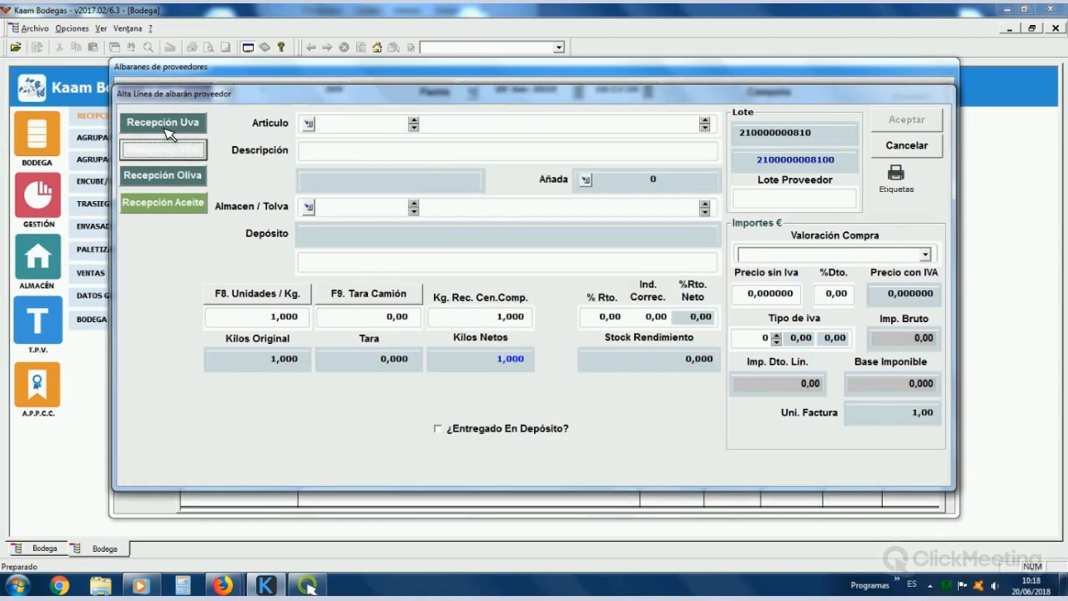
Step: Assign the grape article UVA-MACABEO (UVA BLANCA MACABEO) to the reception line
{"action": "left_click", "coordinate": [167, 130]}
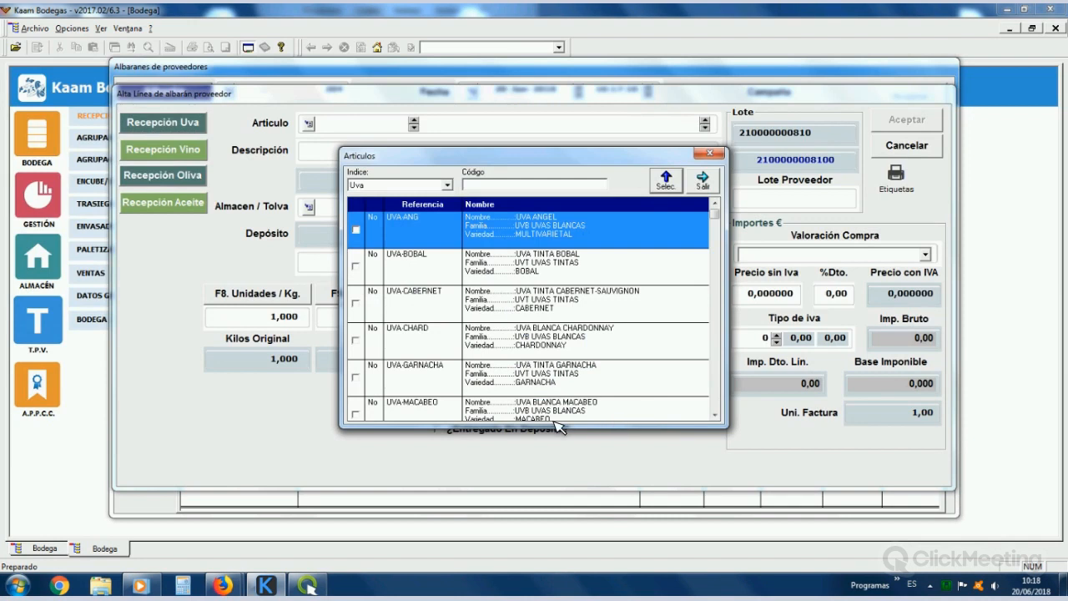
{"action": "left_click", "coordinate": [542, 407]}
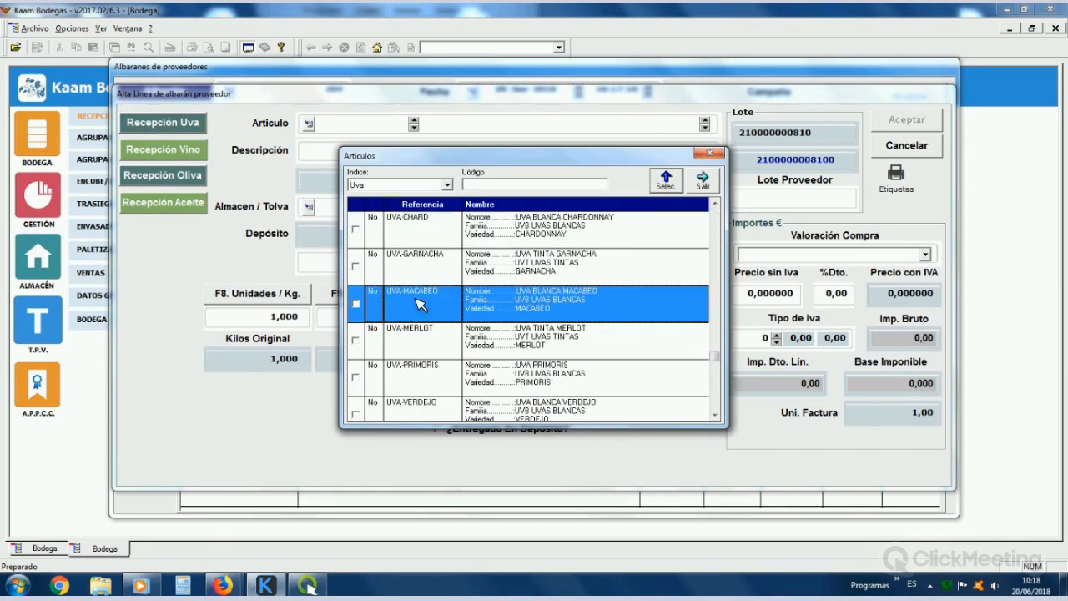
{"action": "double_click", "coordinate": [426, 300]}
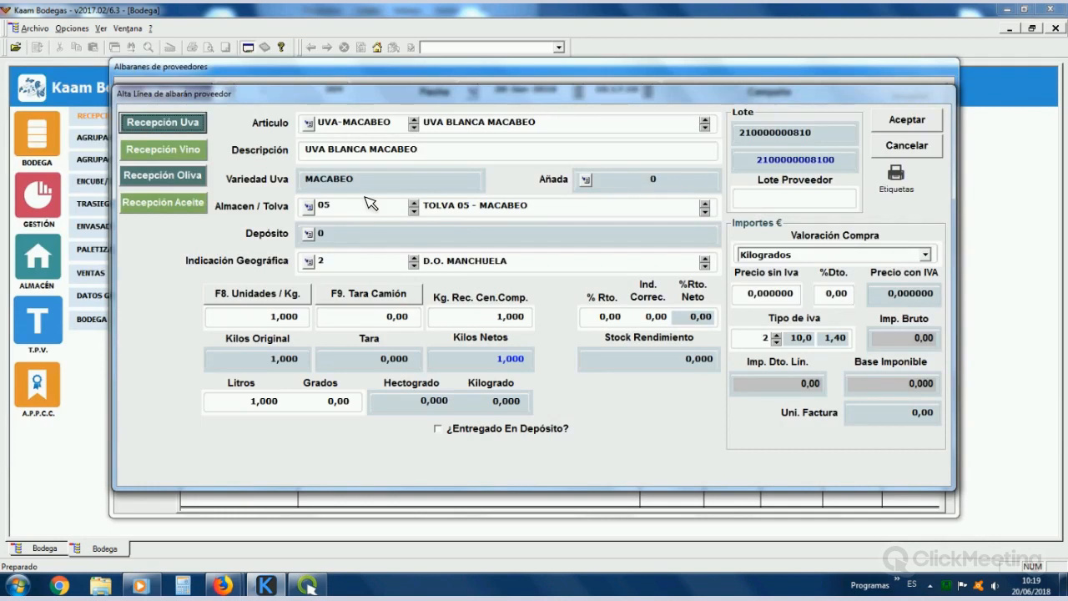
Step: Set the line's deposit to 215, DEPOSITO UVA BLANCA
{"action": "left_click", "coordinate": [311, 234]}
{"action": "left_click", "coordinate": [395, 266]}
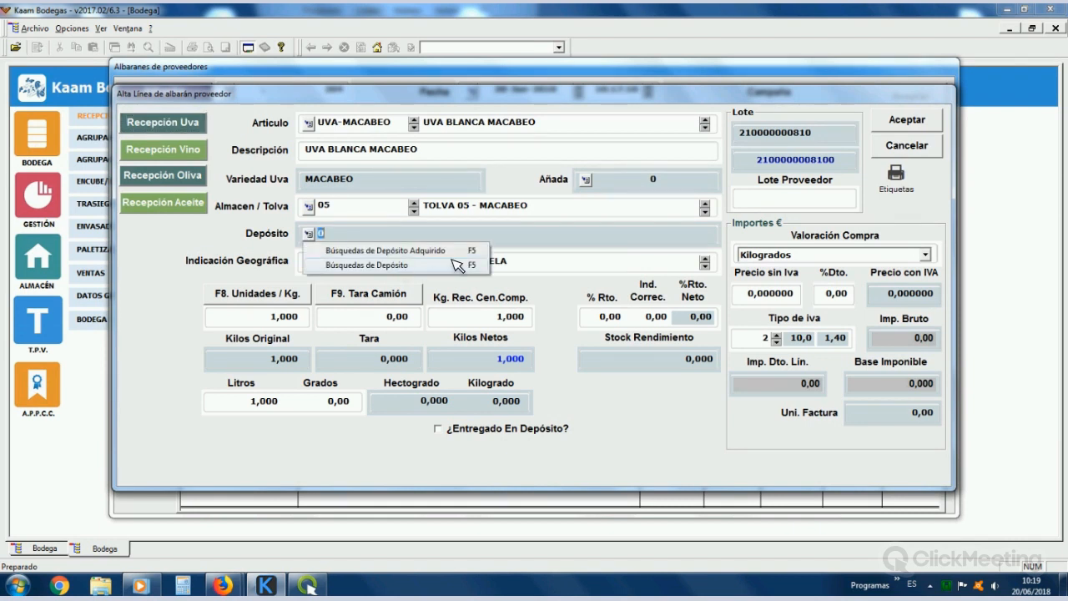
{"action": "left_click_drag", "start_coordinate": [718, 218], "coordinate": [733, 409]}
{"action": "left_click", "coordinate": [504, 238]}
{"action": "scroll", "coordinate": [534, 241], "scroll_direction": "up", "scroll_amount": 1}
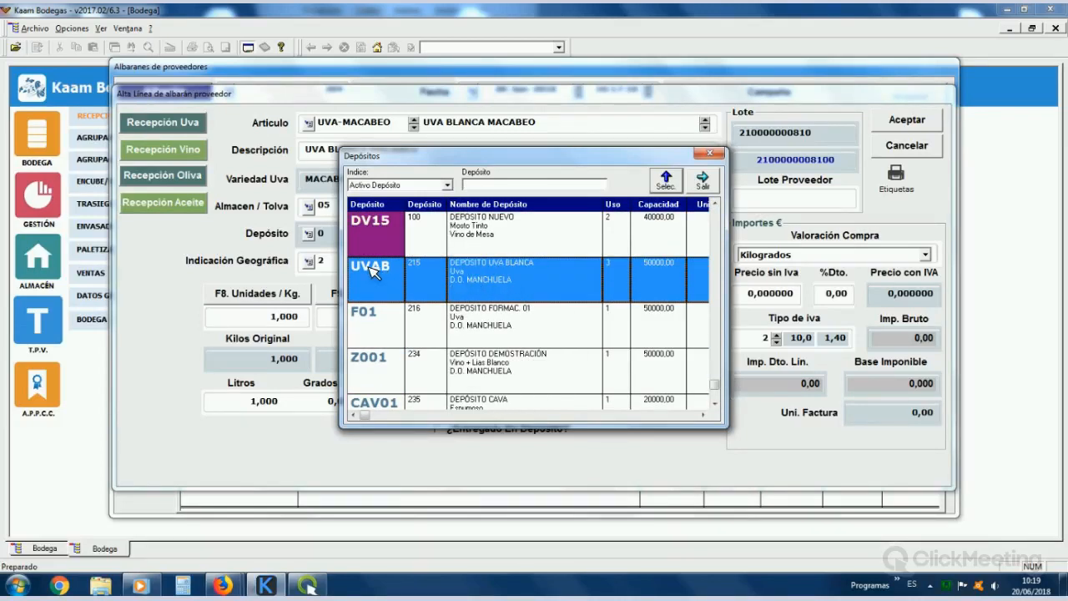
{"action": "left_click", "coordinate": [667, 181]}
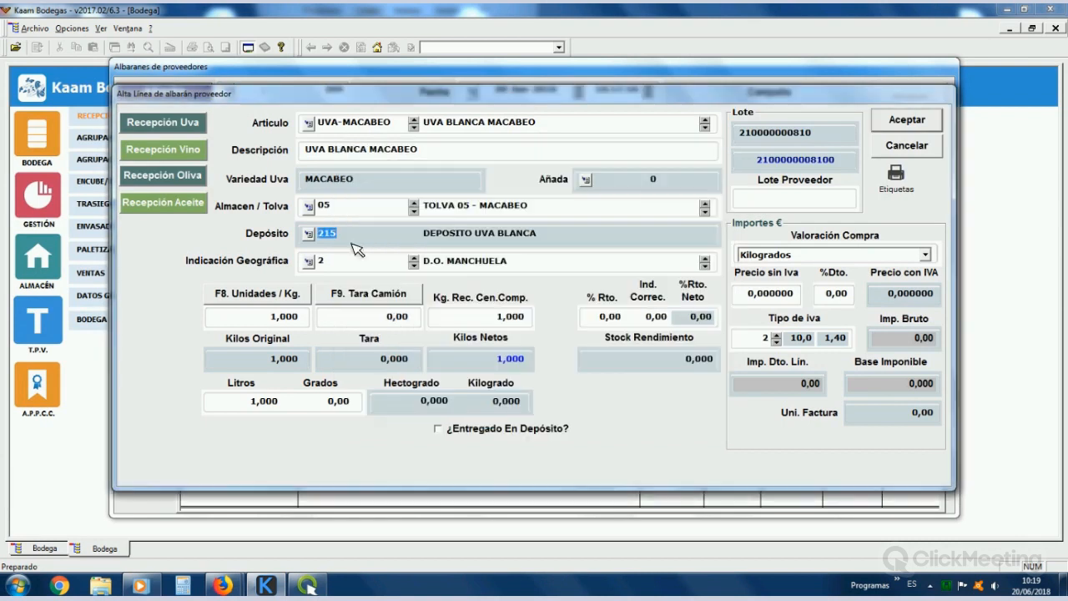
Step: Set the grape line's gross weight to 3500 kg and the truck tare to 2000 kg
{"action": "left_click", "coordinate": [260, 323]}
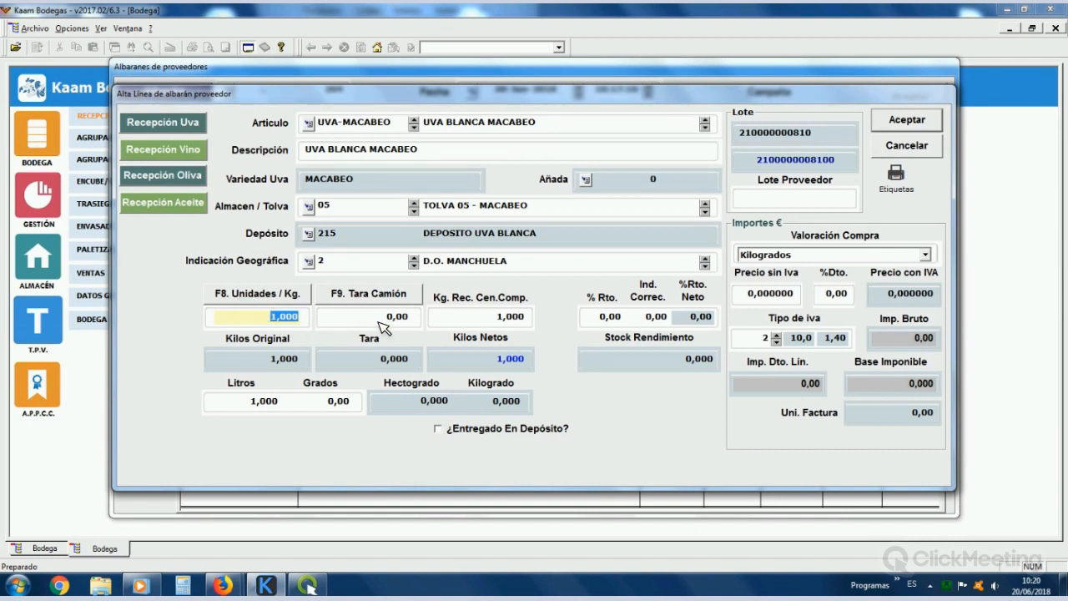
{"action": "type", "text": "3500"}
{"action": "key", "text": "Tab"}
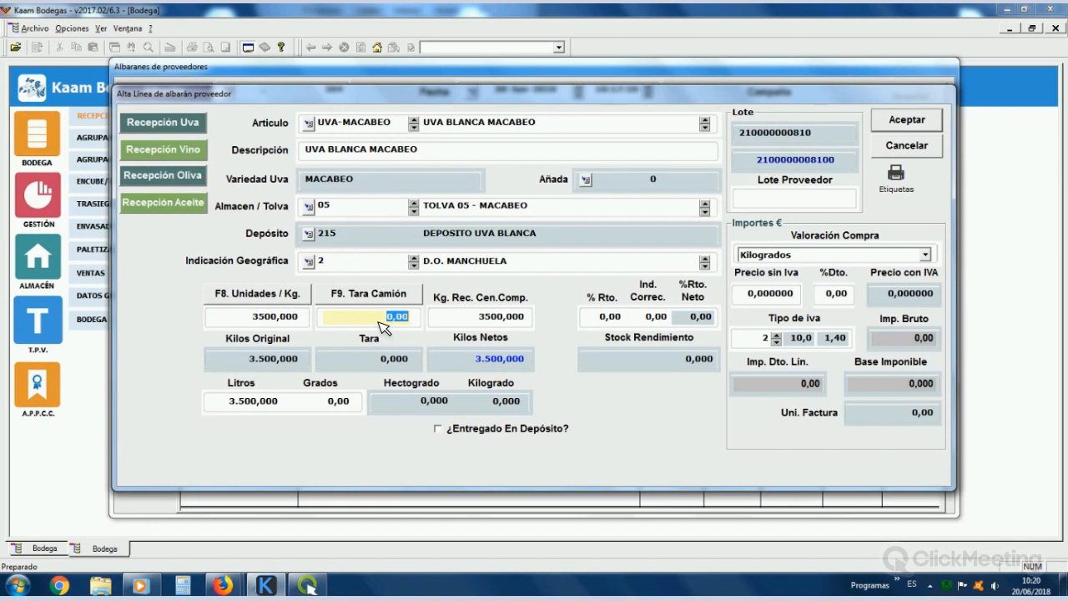
{"action": "type", "text": "2000"}
{"action": "key", "text": "Tab"}
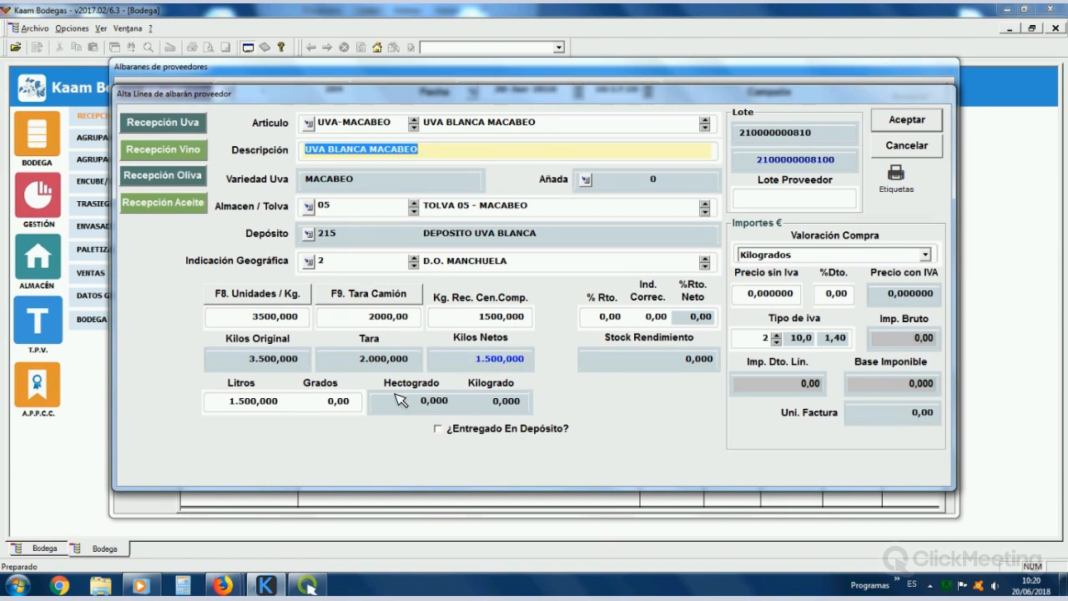
Step: Set the line's degrees to 10 and its supplier lot to 180620001, and save the line and the delivery note
{"action": "left_click", "coordinate": [335, 407]}
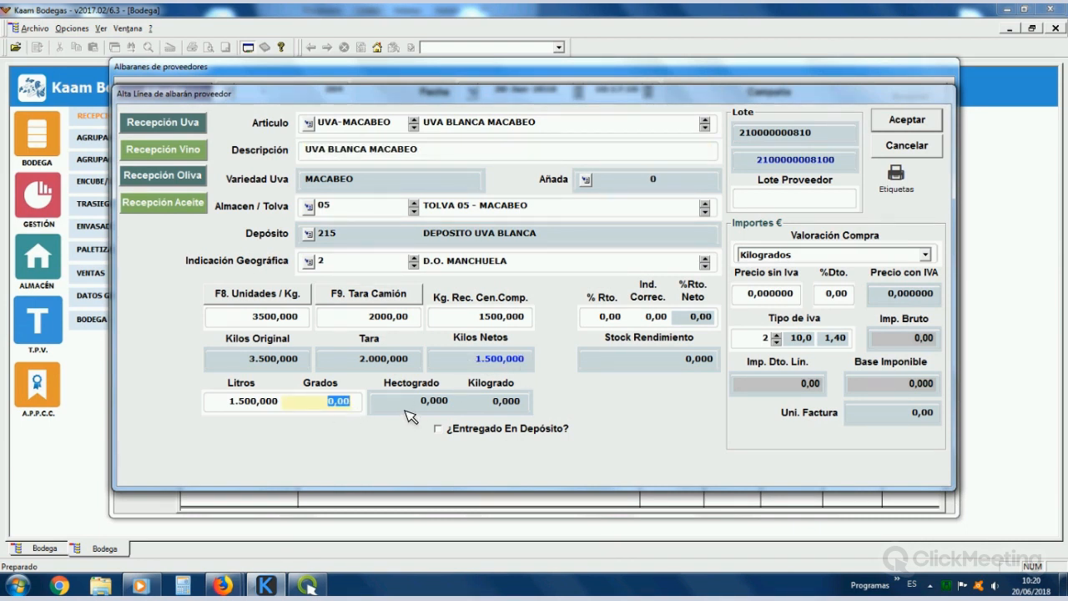
{"action": "type", "text": "10"}
{"action": "key", "text": "Tab"}
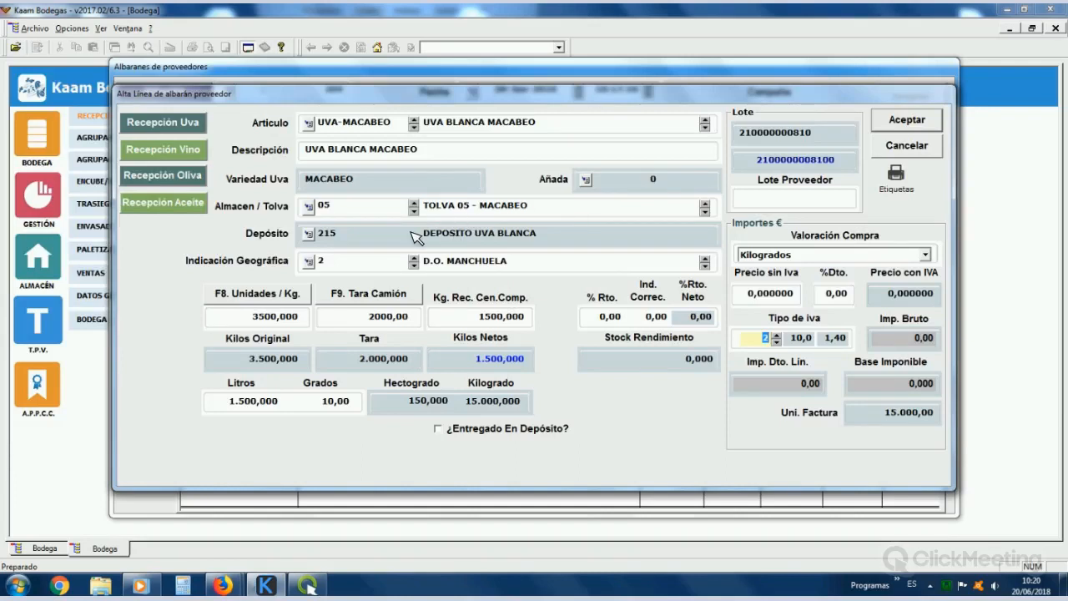
{"action": "left_click", "coordinate": [780, 202]}
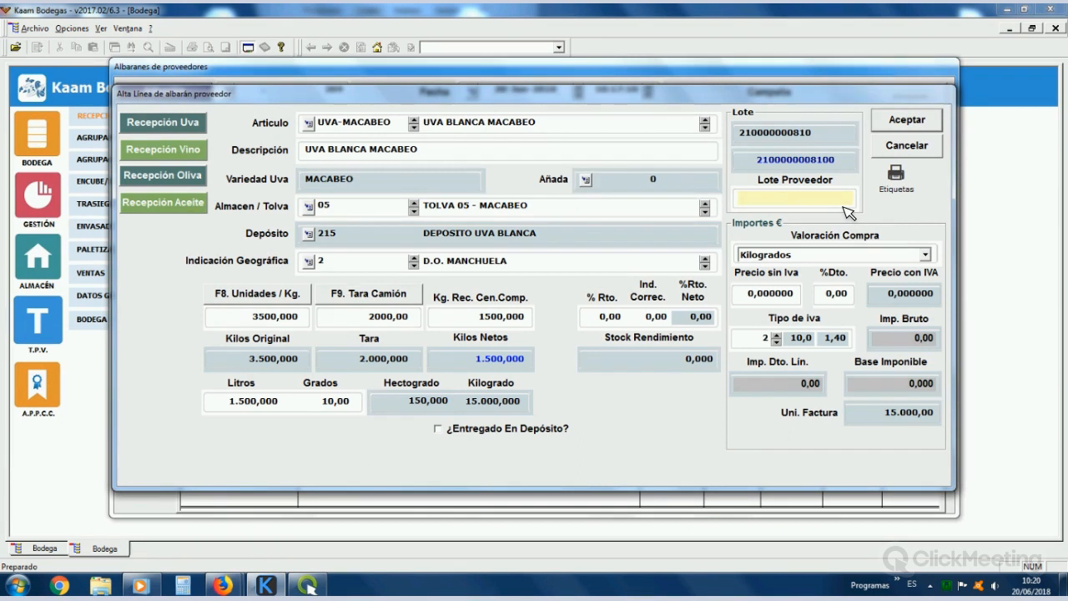
{"action": "type", "text": "180620001"}
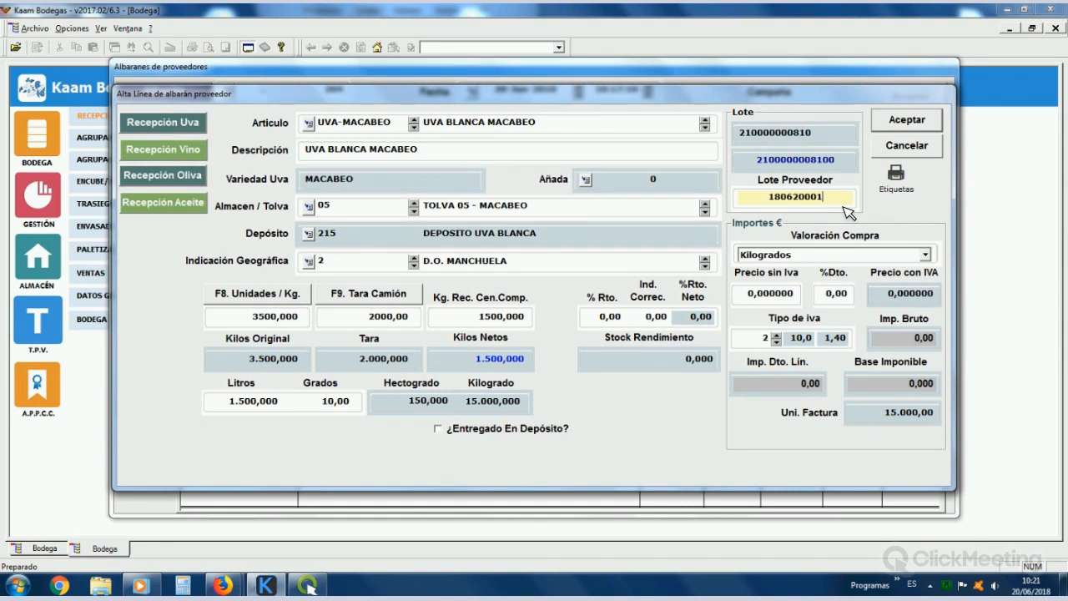
{"action": "left_click", "coordinate": [916, 122]}
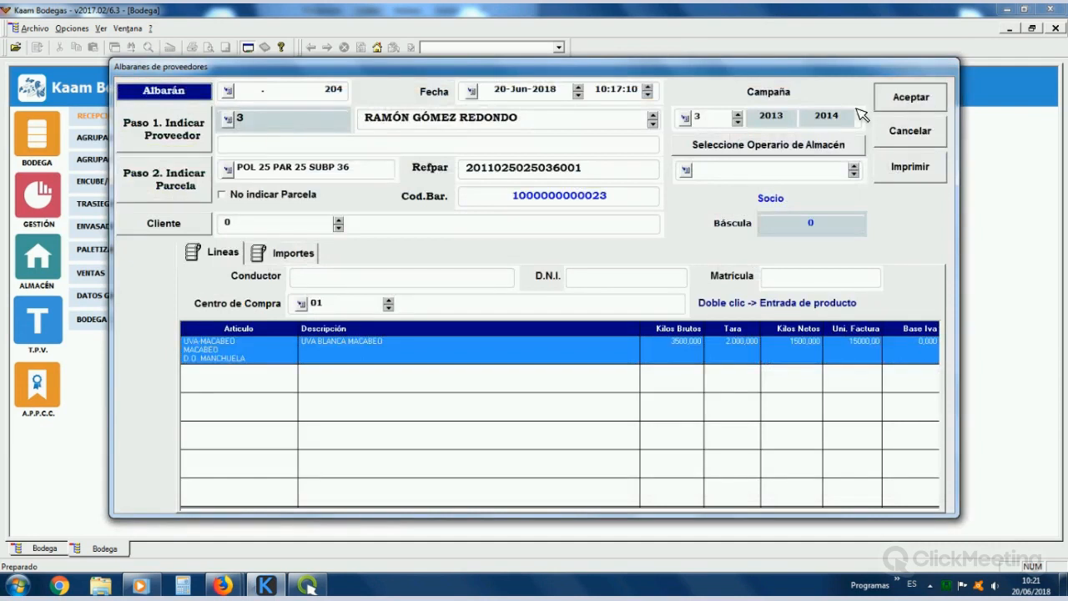
{"action": "left_click", "coordinate": [911, 98]}
Step: Start another supplier delivery note for a different supplier and assign plot POL 11 PARC 58 SUBP 3
{"action": "left_click", "coordinate": [215, 133]}
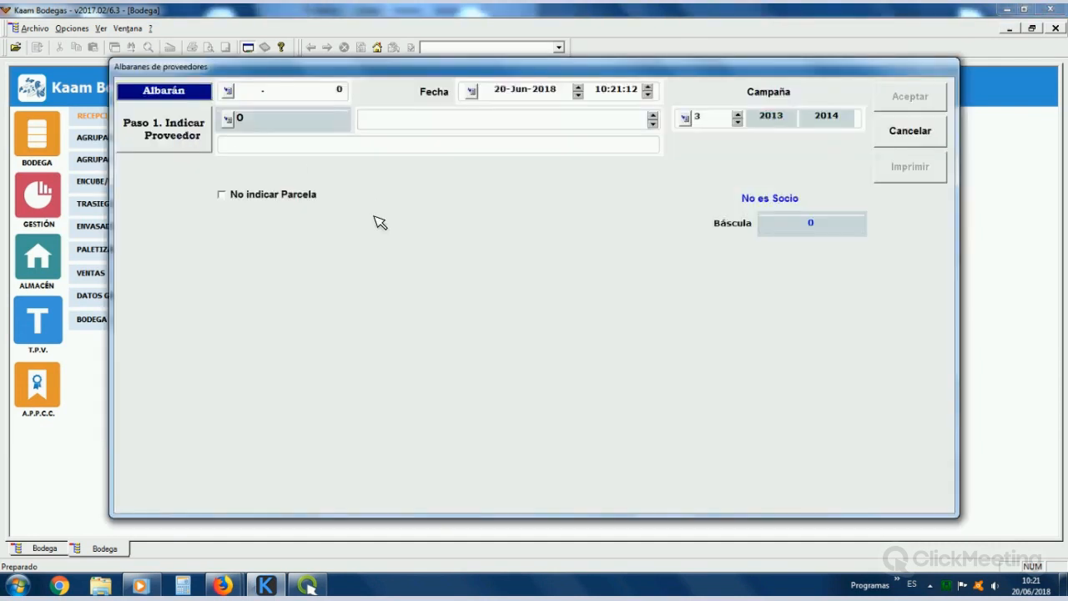
{"action": "double_click", "coordinate": [474, 380]}
{"action": "left_click", "coordinate": [166, 165]}
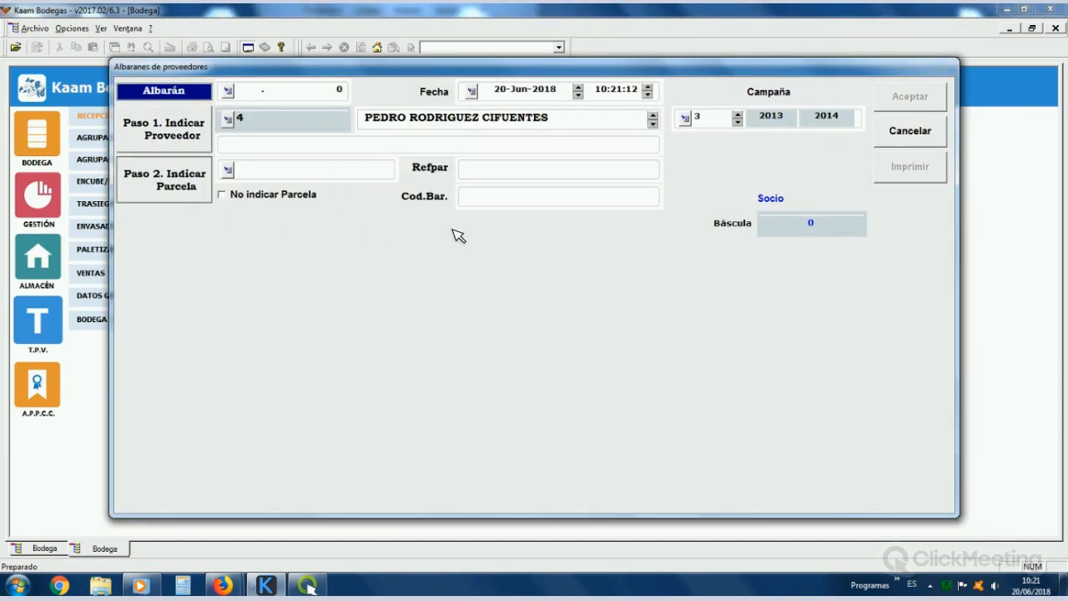
{"action": "left_click", "coordinate": [300, 426]}
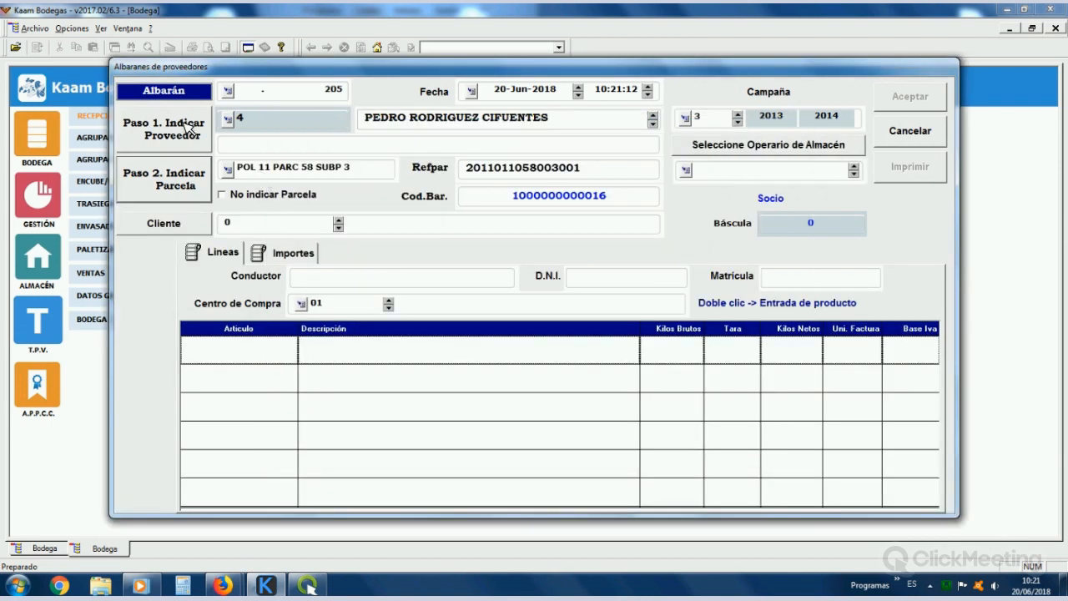
Step: Add a reception line with grape article UVA-MACABEO and deposit 215, DEPOSITO UVA BLANCA
{"action": "double_click", "coordinate": [426, 351]}
{"action": "left_click", "coordinate": [164, 123]}
{"action": "left_click", "coordinate": [440, 309]}
{"action": "double_click", "coordinate": [436, 303]}
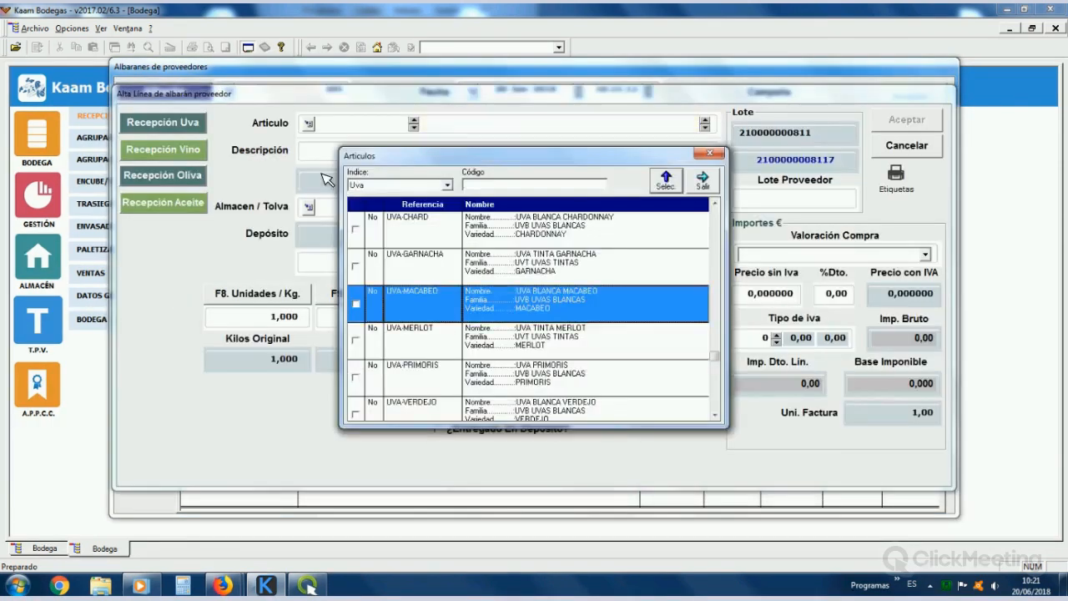
{"action": "left_click", "coordinate": [308, 234]}
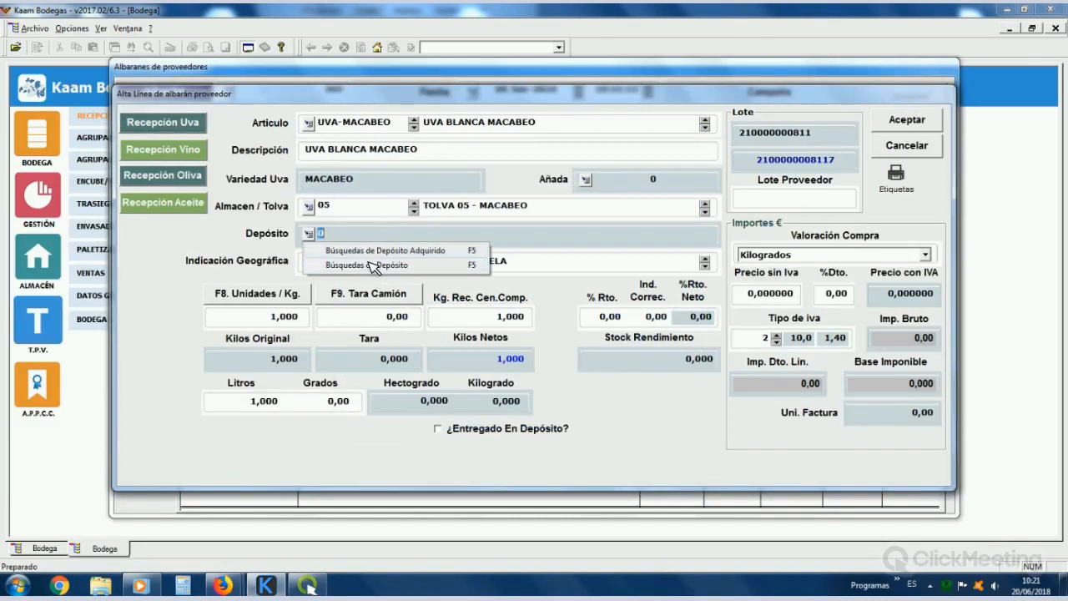
{"action": "left_click", "coordinate": [368, 265]}
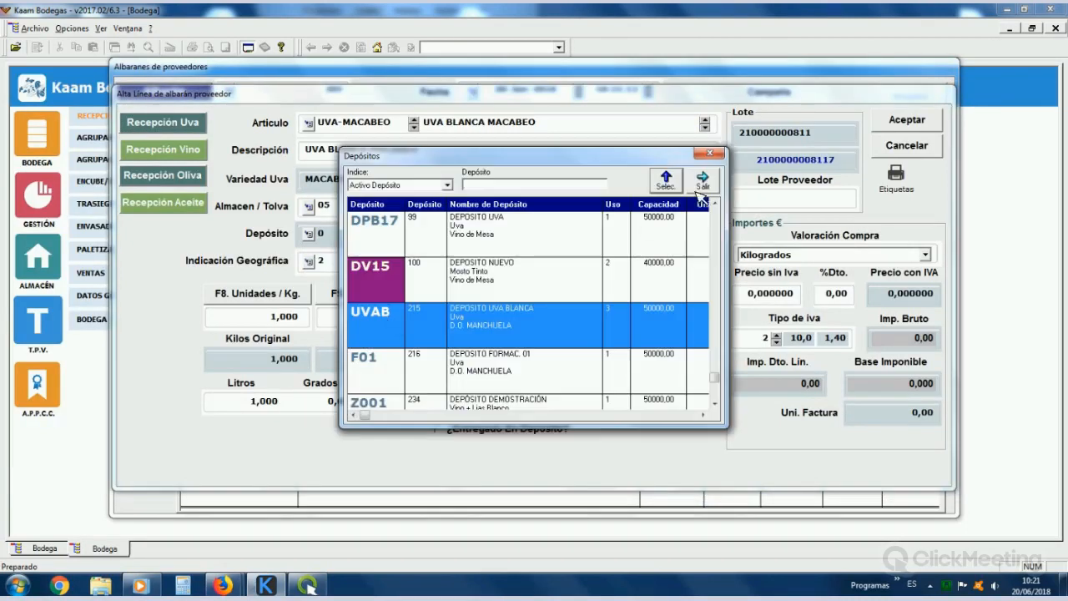
{"action": "double_click", "coordinate": [409, 321]}
Step: Set the new line's gross weight to 5000 kg, truck tare to 2500 kg and degrees to 10,5
{"action": "type", "text": "5000"}
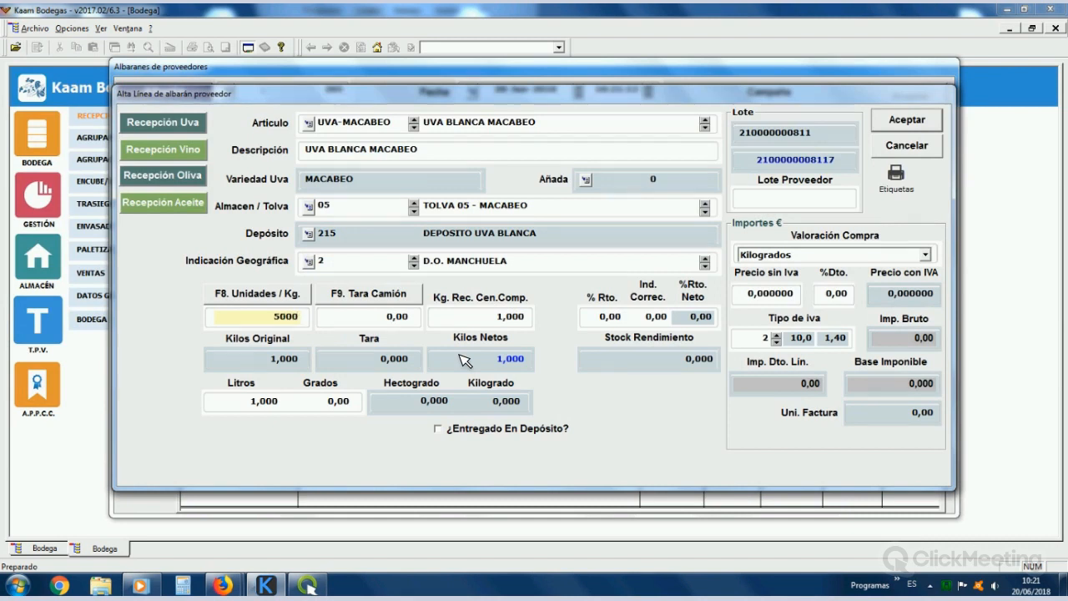
{"action": "key", "text": "Tab"}
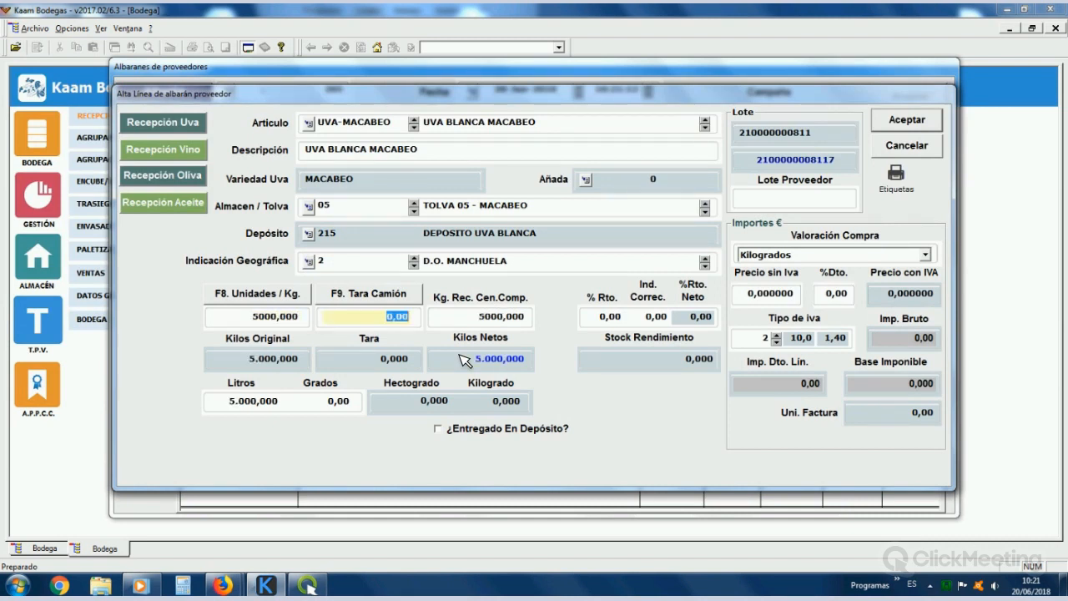
{"action": "type", "text": "2500"}
{"action": "key", "text": "Tab"}
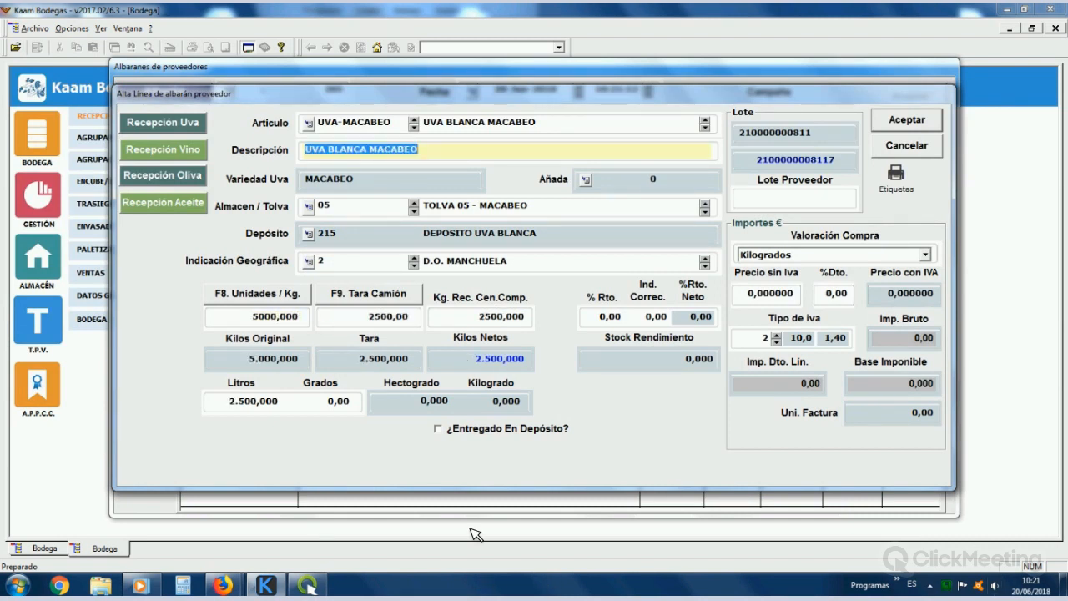
{"action": "left_click", "coordinate": [329, 403]}
{"action": "type", "text": "10,5"}
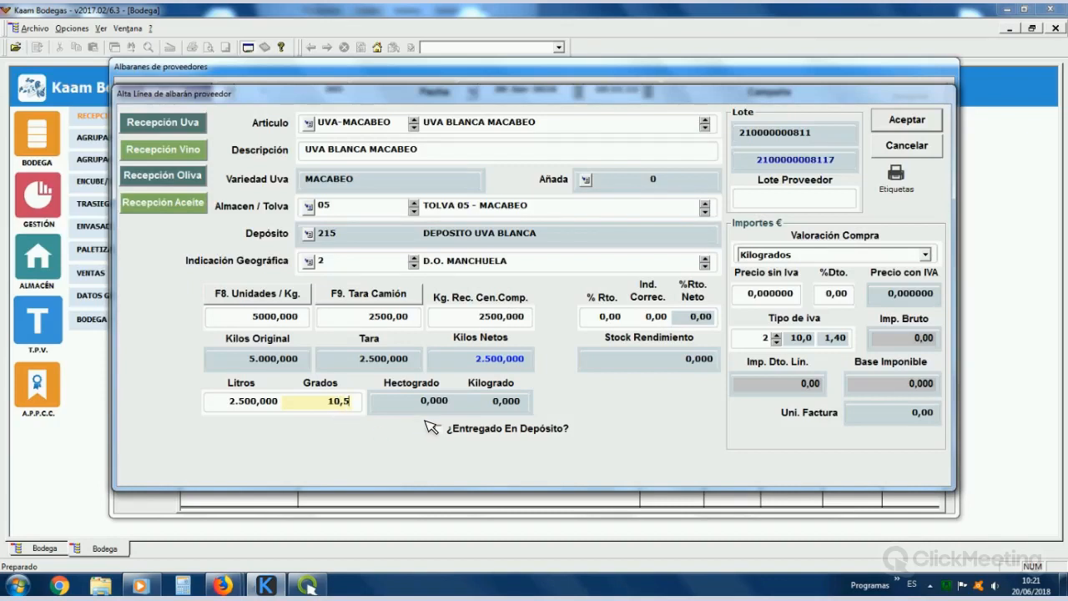
{"action": "key", "text": "Tab"}
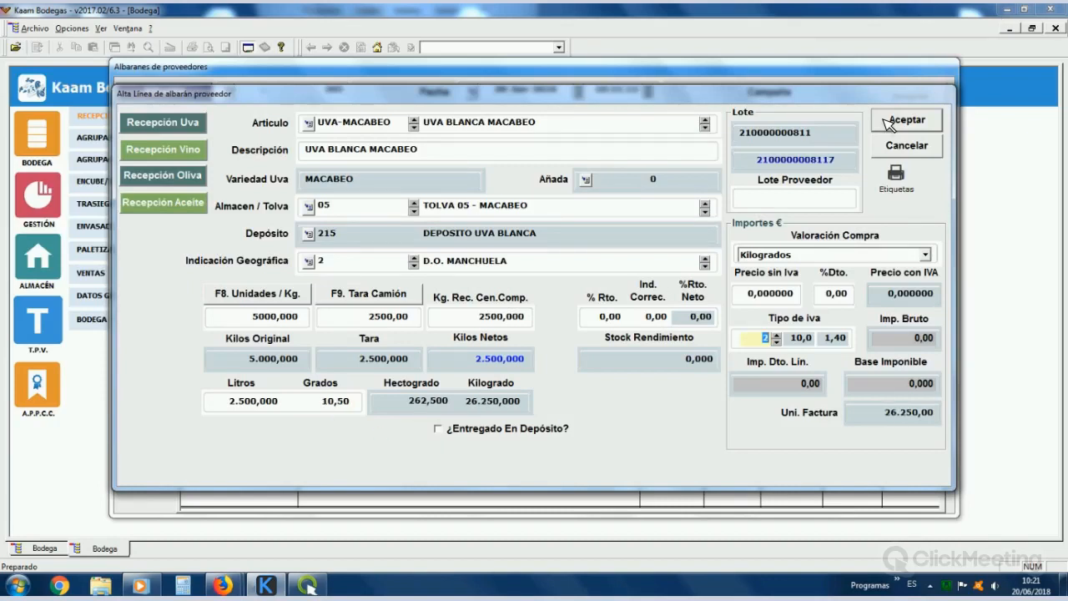
Step: Accept the second Macabeo line and save its delivery note
{"action": "left_click", "coordinate": [928, 124]}
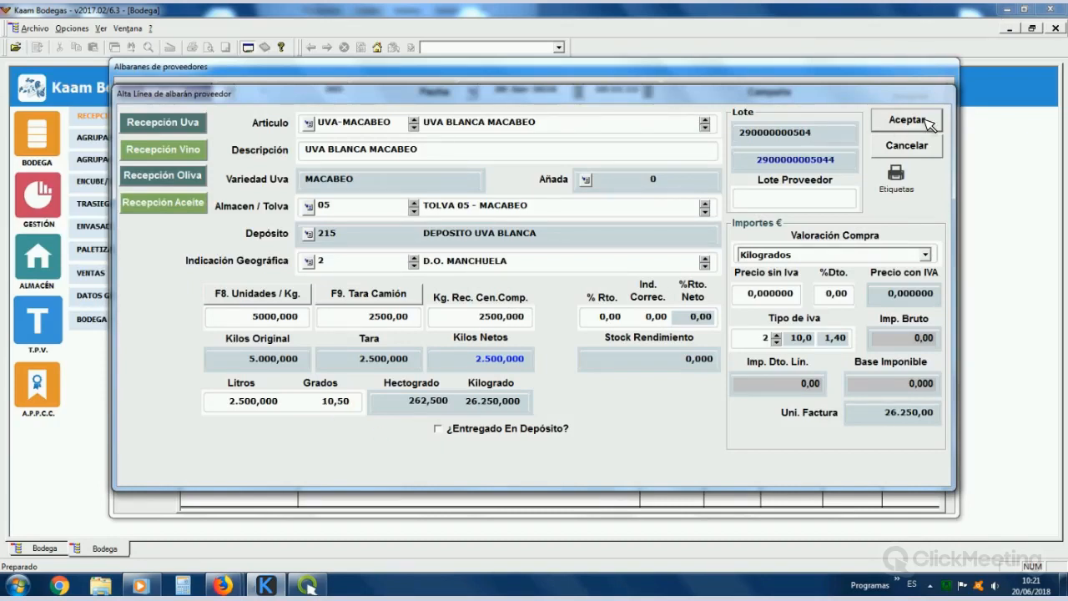
{"action": "left_click", "coordinate": [922, 117]}
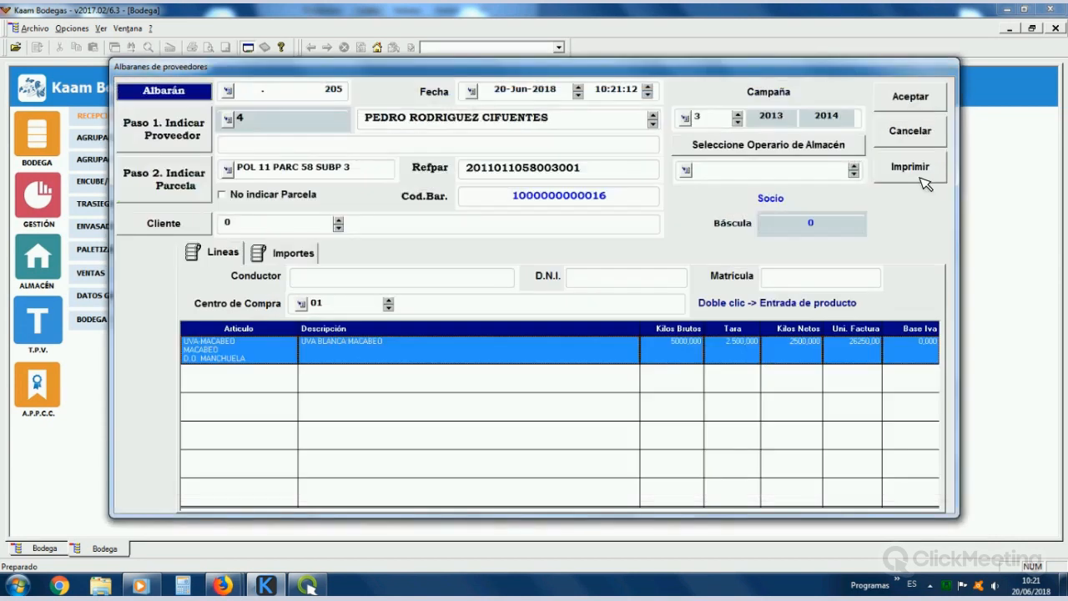
{"action": "left_click", "coordinate": [899, 97]}
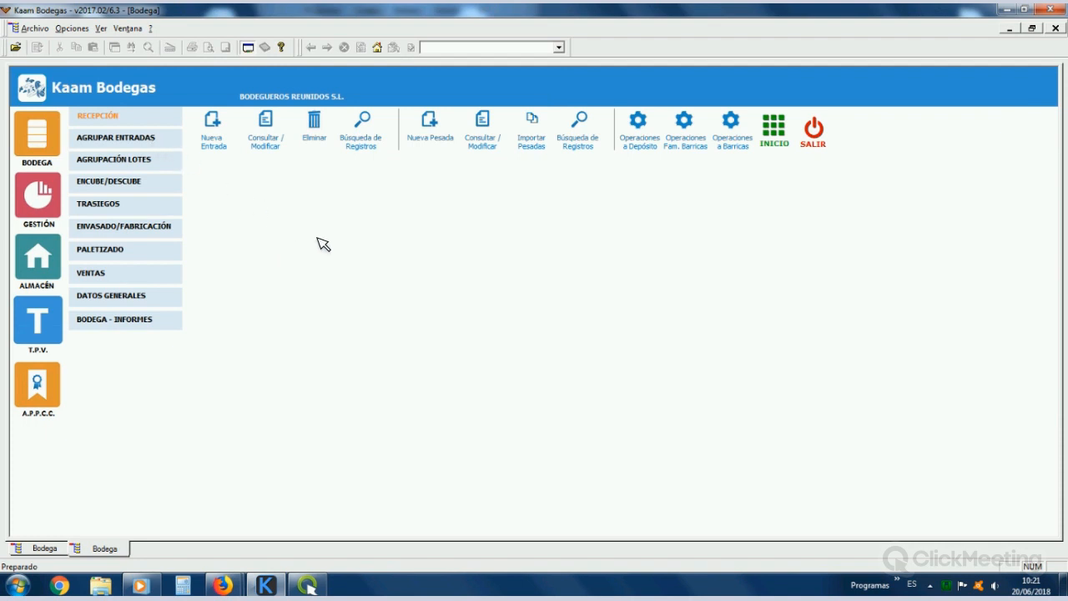
Step: View the warehouse stock movements, and look up article UVA-MACABEO in the article family UV - UVAS
{"action": "left_click", "coordinate": [38, 259]}
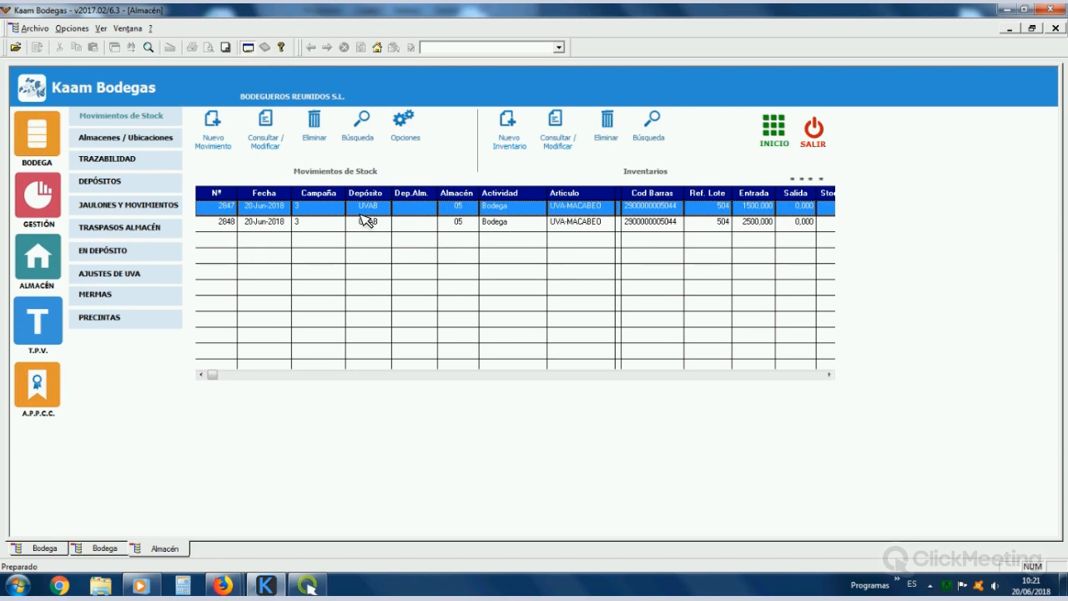
{"action": "left_click", "coordinate": [109, 121]}
{"action": "left_click", "coordinate": [113, 151]}
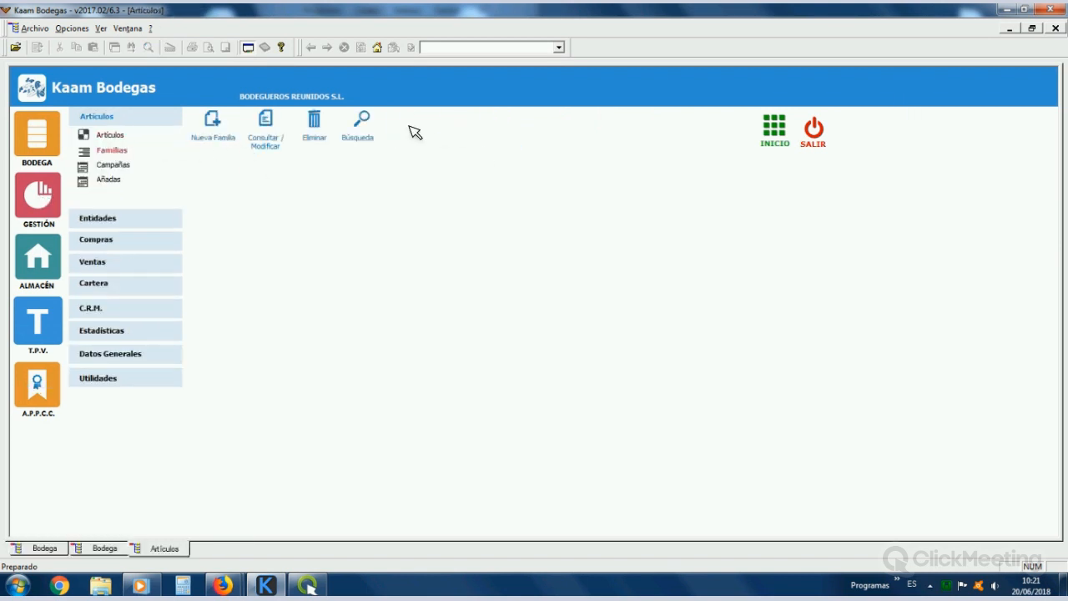
{"action": "left_click", "coordinate": [367, 125]}
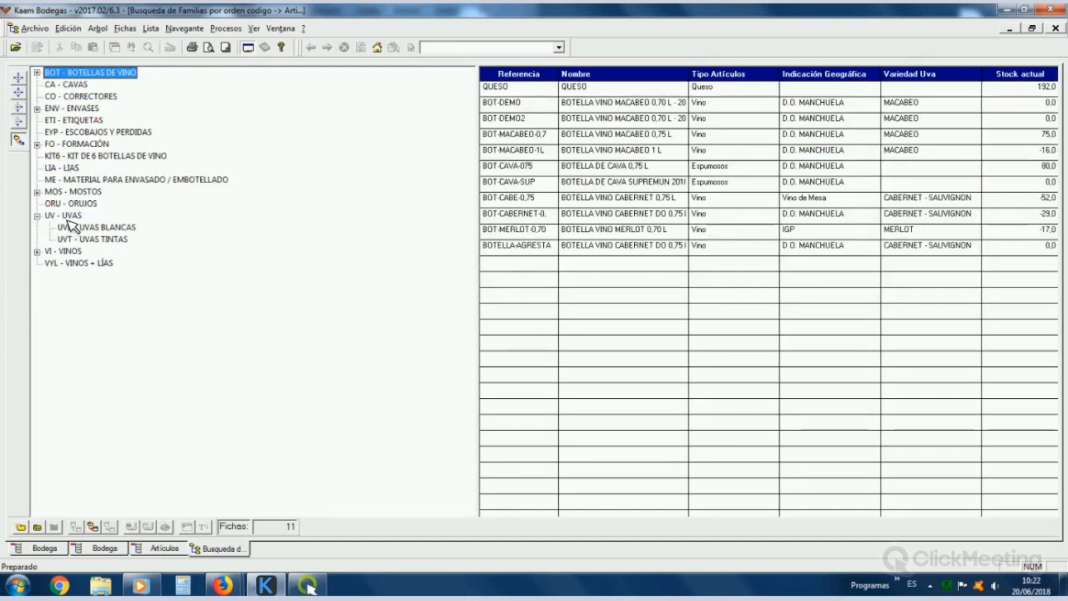
{"action": "left_click", "coordinate": [66, 215]}
{"action": "left_click", "coordinate": [521, 122]}
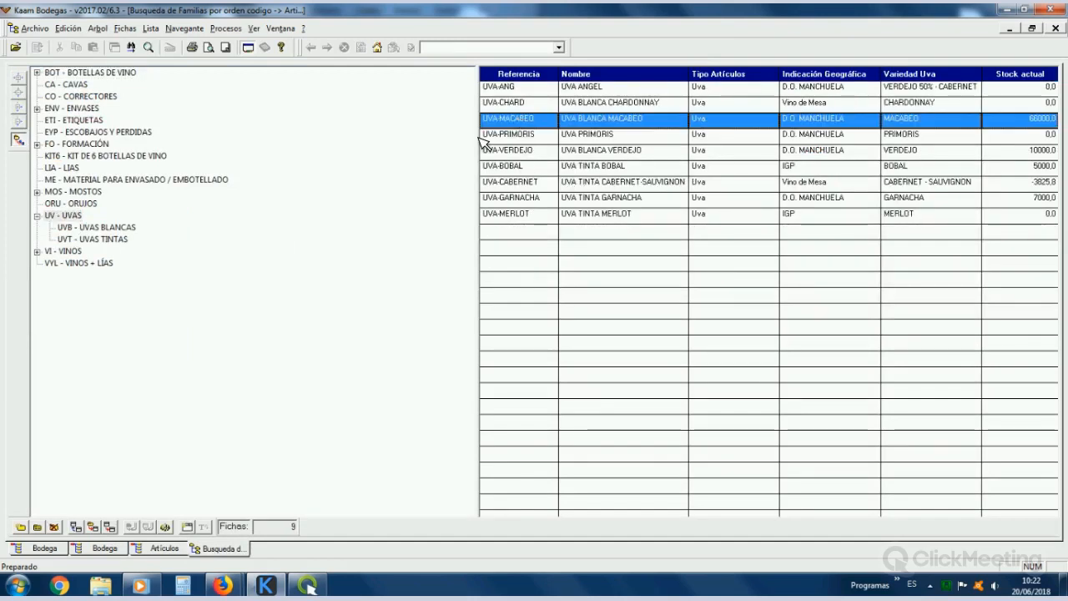
Step: Examine the stock movements of UVA BLANCA MACABEO for the month 2018-06
{"action": "left_click", "coordinate": [265, 126]}
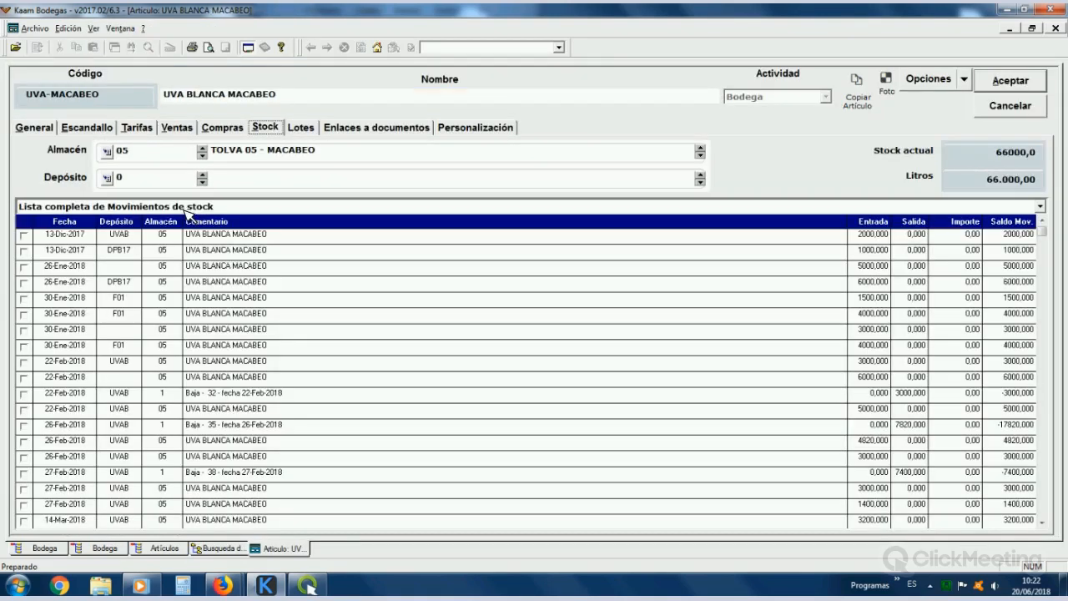
{"action": "left_click", "coordinate": [187, 206]}
{"action": "left_click", "coordinate": [54, 293]}
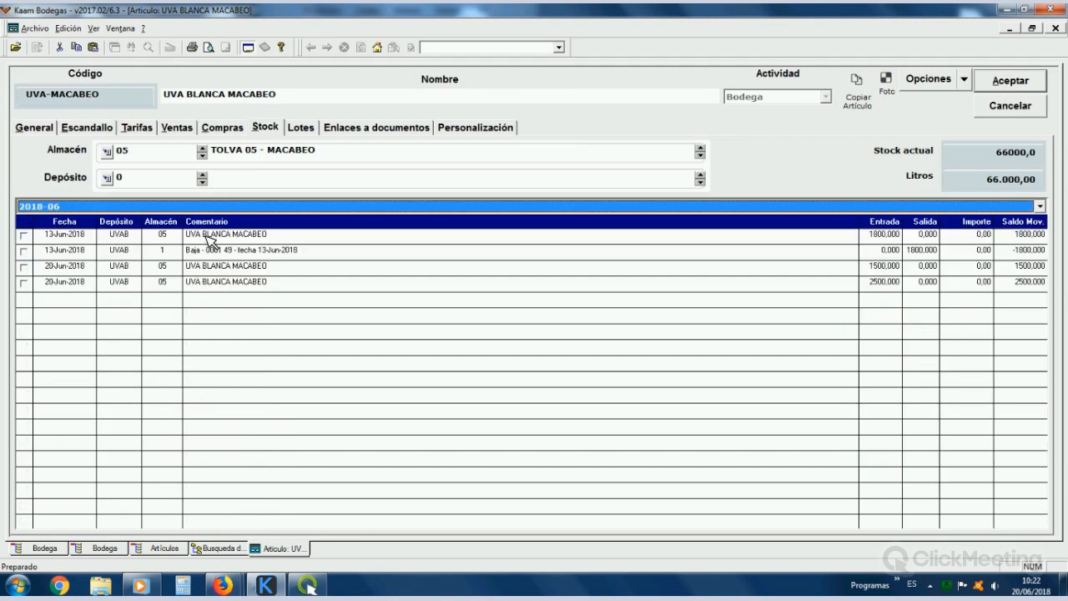
{"action": "left_click", "coordinate": [207, 236]}
{"action": "left_click", "coordinate": [205, 268]}
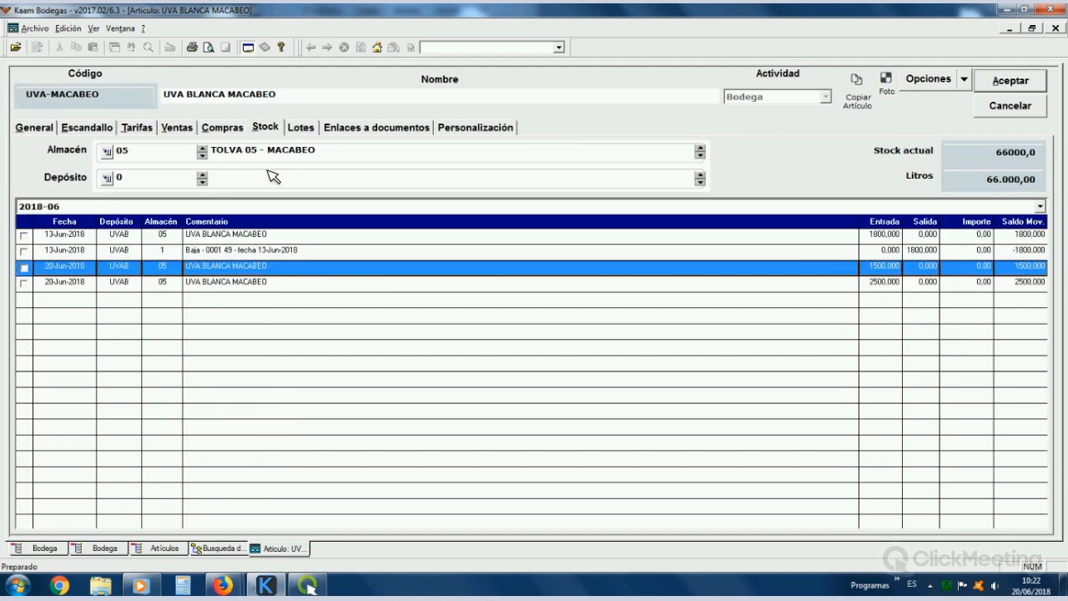
Step: Examine the Macabeo article's lots and their stock, sort them by date, and close the article without saving
{"action": "left_click", "coordinate": [300, 128]}
{"action": "left_click", "coordinate": [510, 179]}
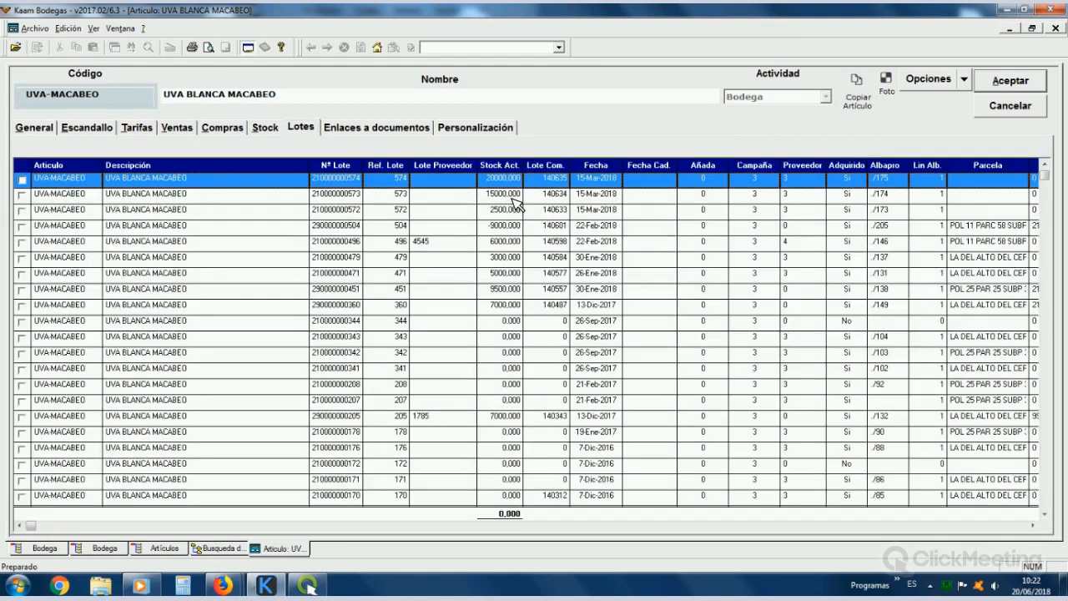
{"action": "left_click", "coordinate": [499, 242]}
{"action": "left_click", "coordinate": [499, 289]}
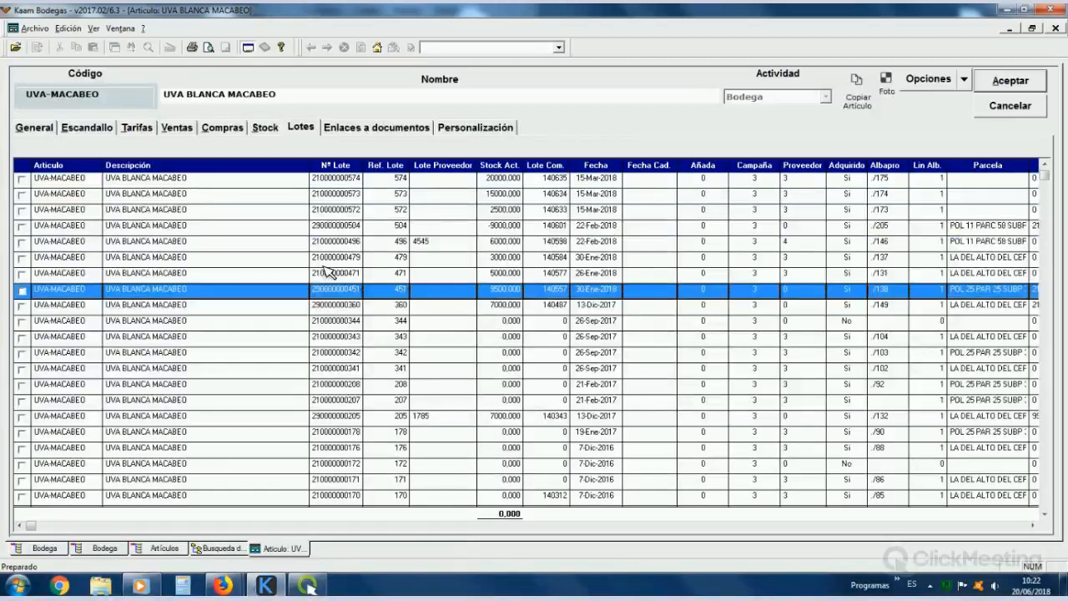
{"action": "key", "text": "Down"}
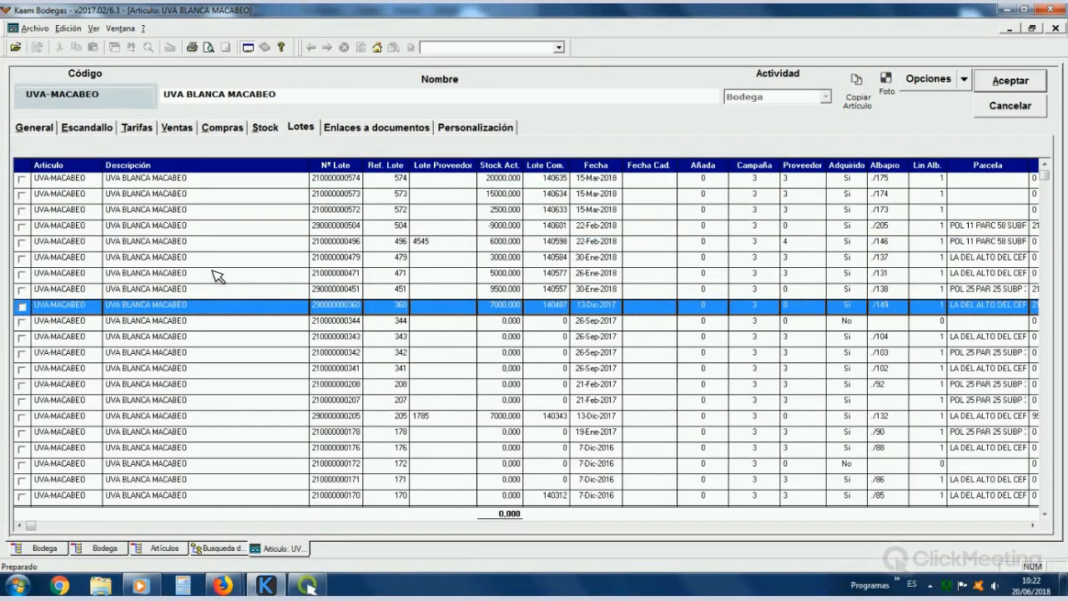
{"action": "left_click", "coordinate": [511, 183]}
{"action": "left_click", "coordinate": [505, 194]}
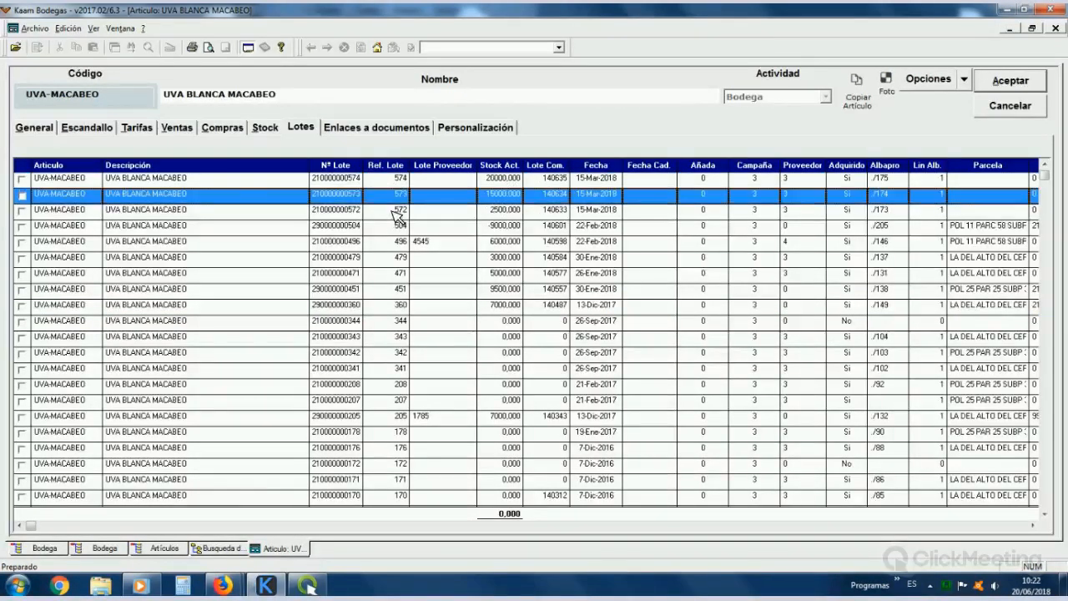
{"action": "left_click", "coordinate": [606, 165]}
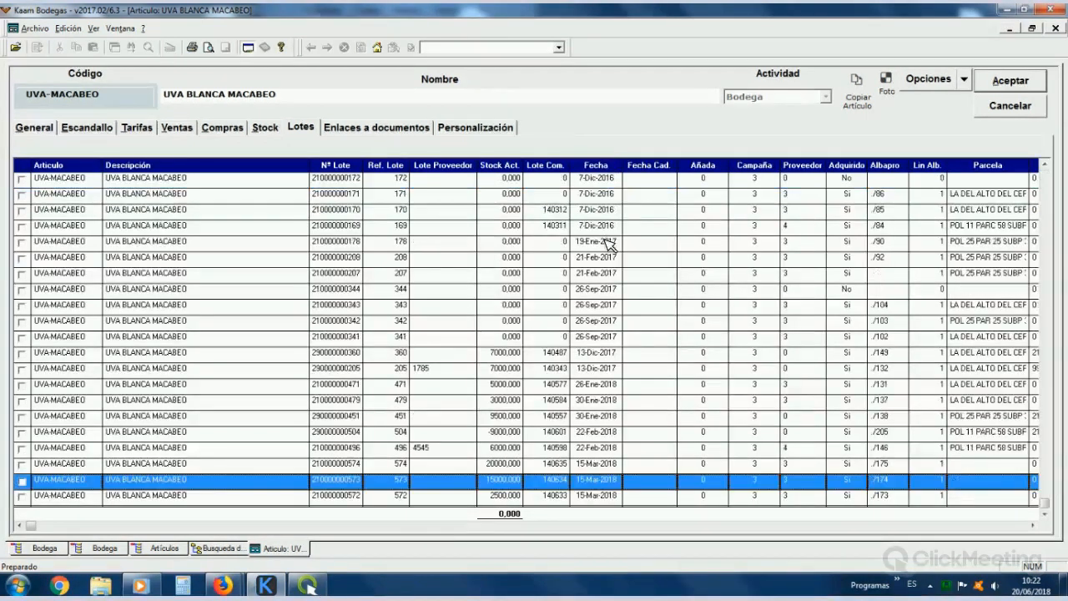
{"action": "left_click", "coordinate": [1011, 106]}
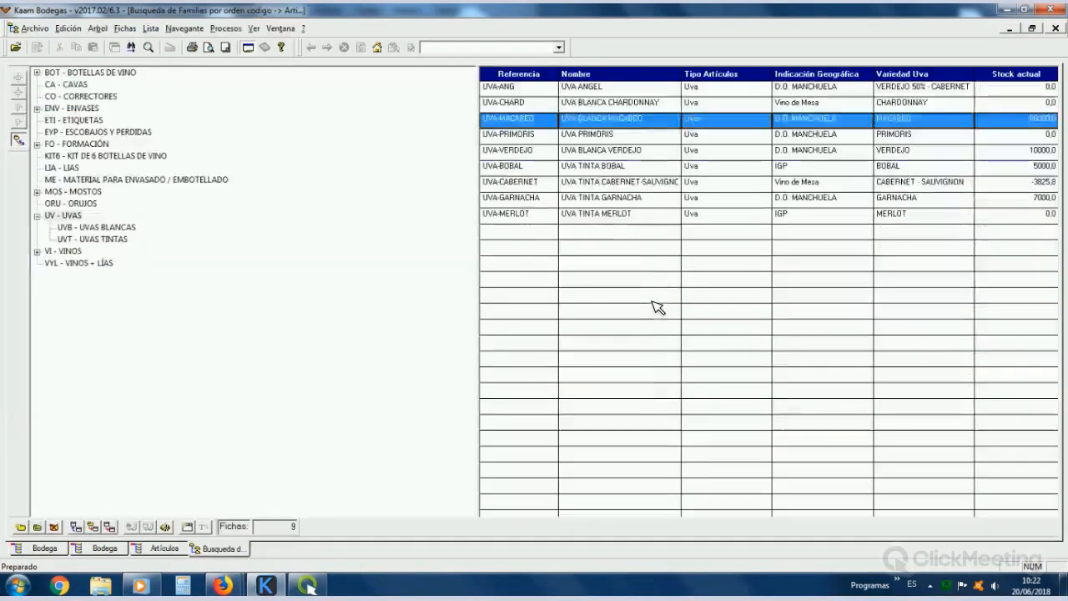
Step: Leave the article family search and open the warehouse's deposit search
{"action": "left_click", "coordinate": [652, 303]}
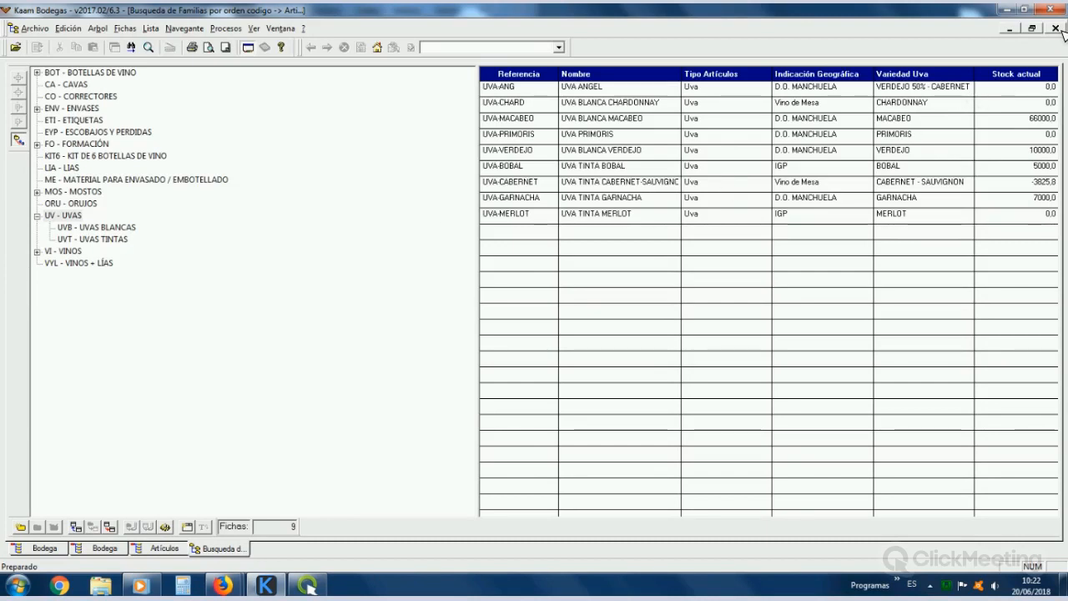
{"action": "left_click", "coordinate": [1055, 28]}
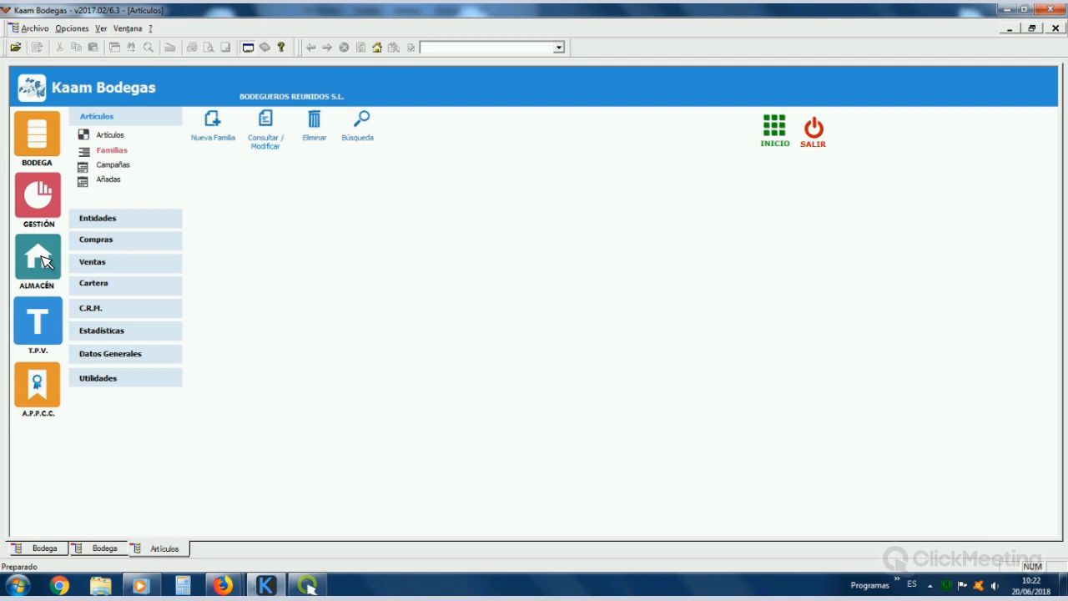
{"action": "left_click", "coordinate": [46, 262]}
{"action": "left_click", "coordinate": [107, 185]}
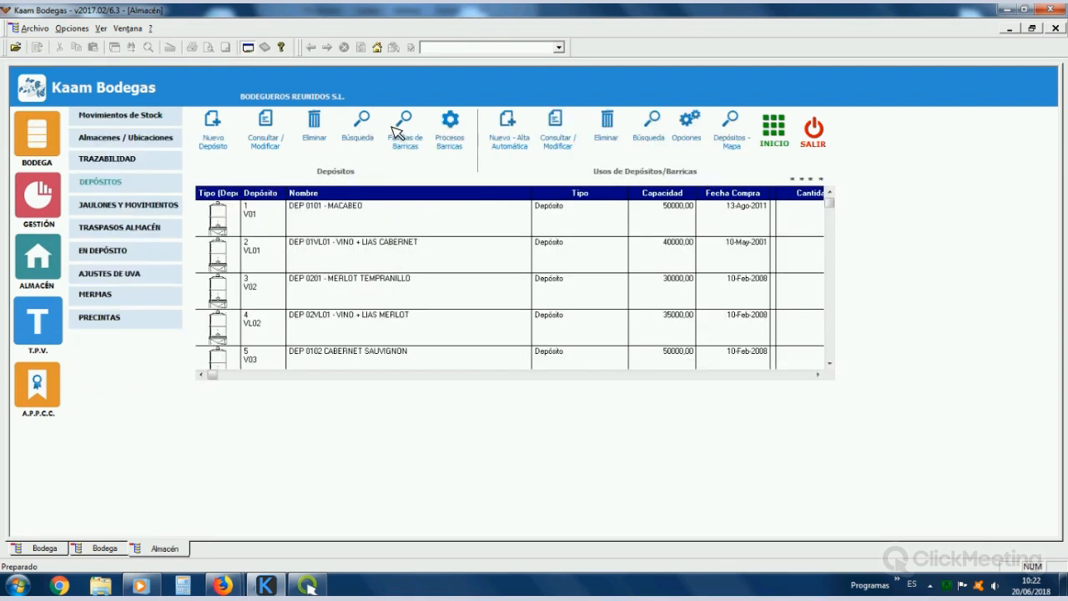
{"action": "left_click", "coordinate": [364, 122]}
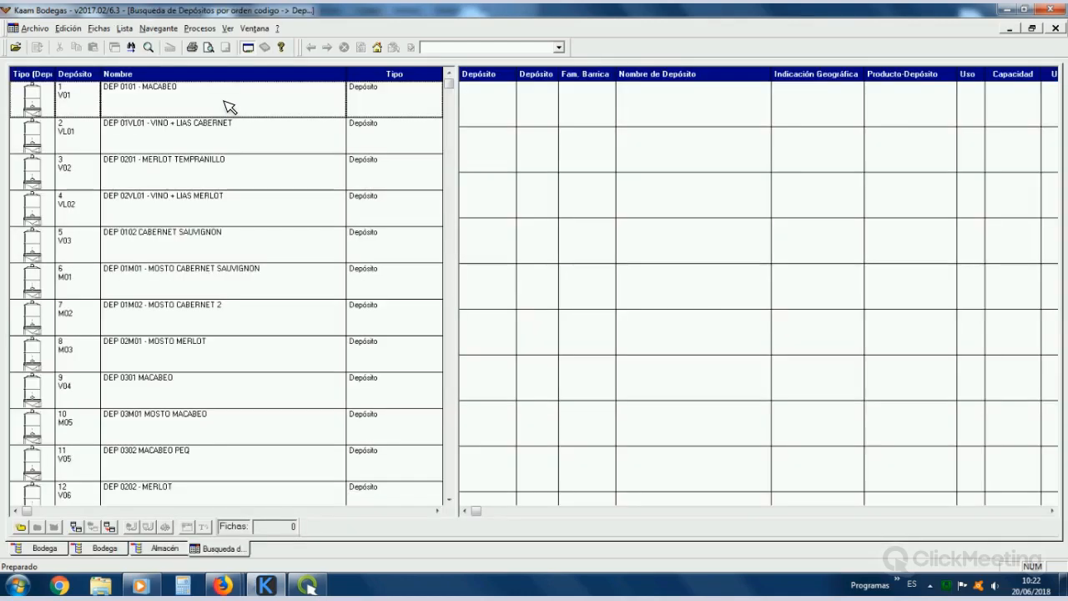
Step: Compare the two uses of deposit VL01, Vino de Mesa and D.O. MANCHUELA, in the deposit search
{"action": "left_click", "coordinate": [223, 146]}
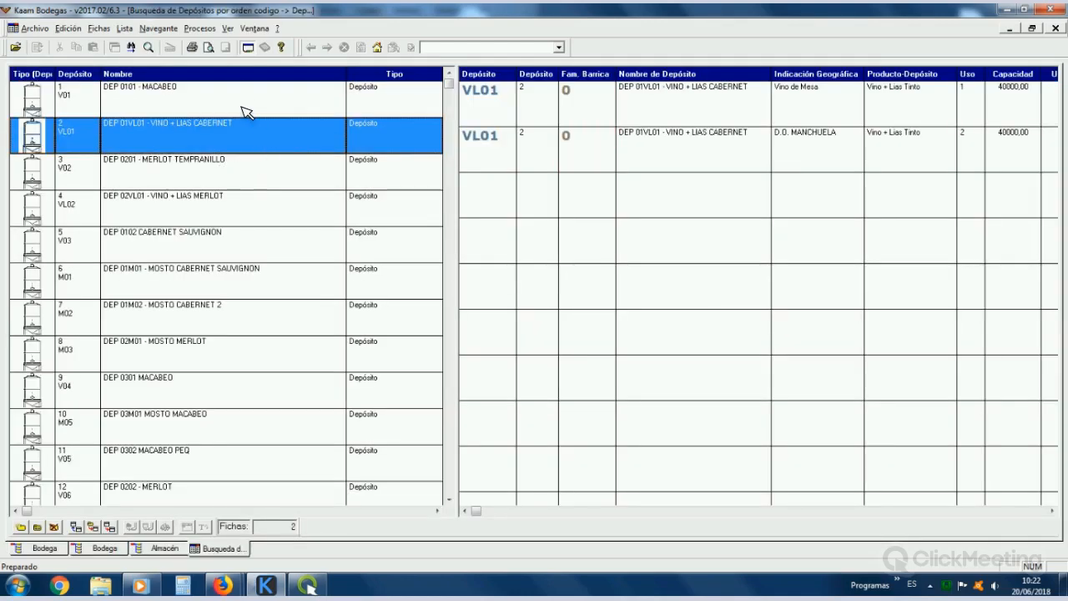
{"action": "left_click", "coordinate": [657, 107]}
{"action": "left_click", "coordinate": [649, 145]}
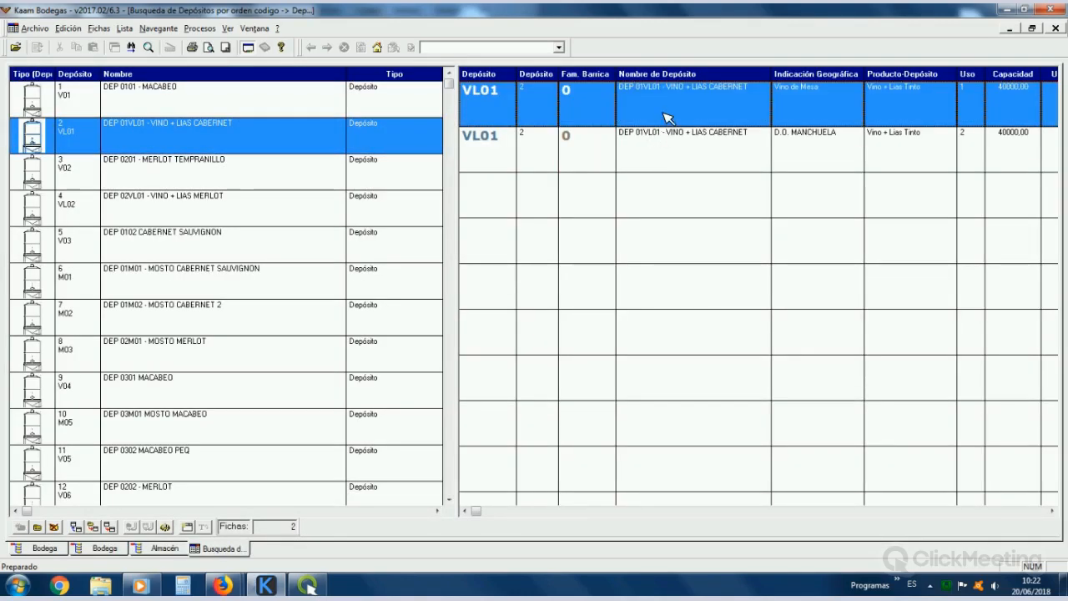
{"action": "left_click", "coordinate": [662, 111]}
{"action": "left_click", "coordinate": [683, 145]}
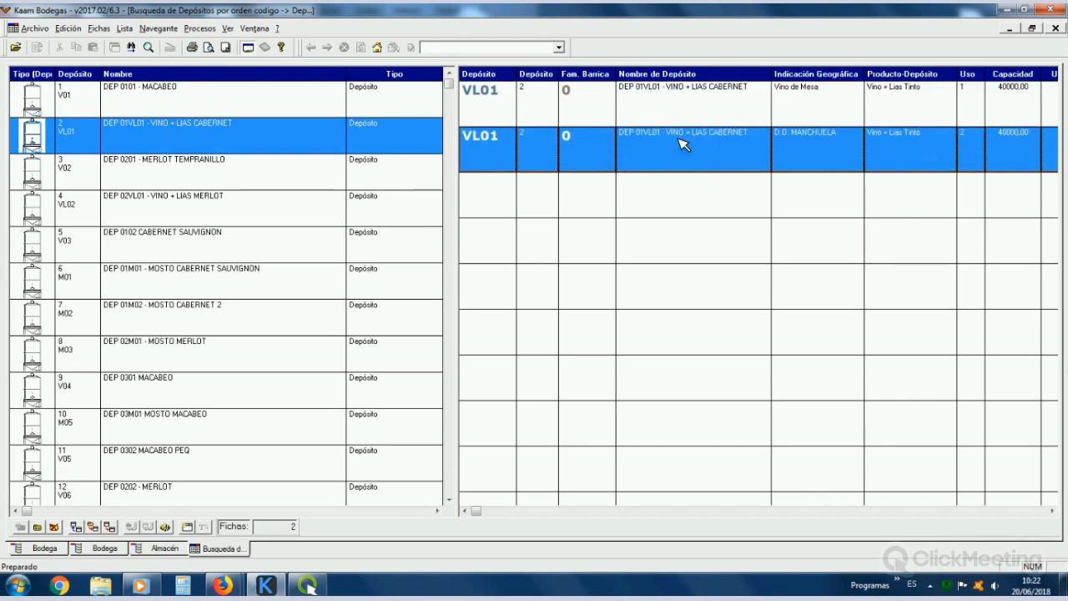
{"action": "left_click", "coordinate": [660, 109]}
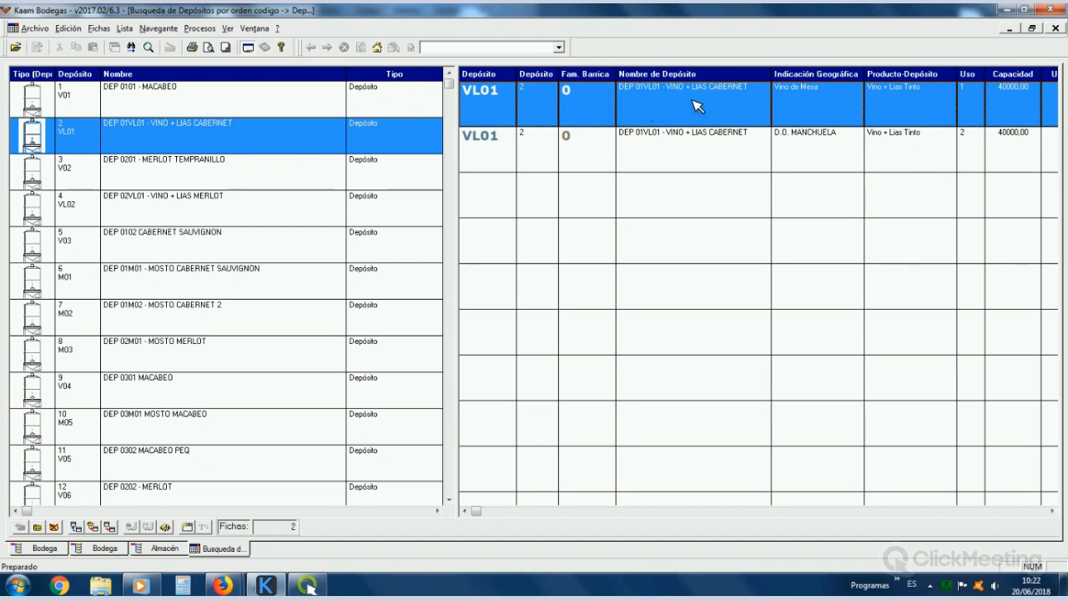
{"action": "left_click", "coordinate": [659, 147]}
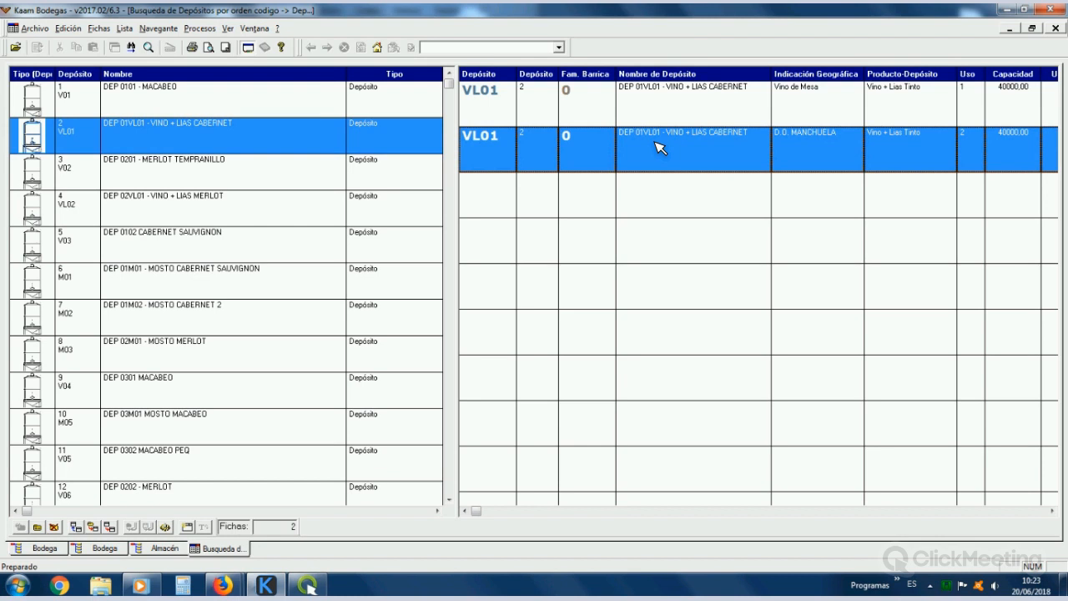
{"action": "left_click", "coordinate": [726, 104]}
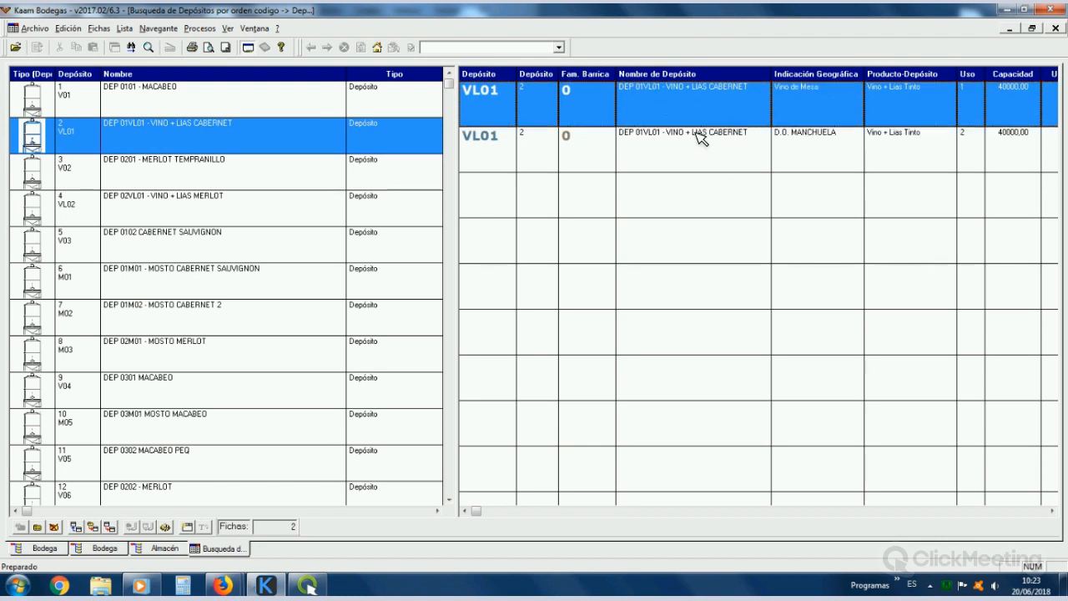
Step: Examine the stock movements of deposit VL01's first use, Vino de Mesa, and close its record without saving
{"action": "double_click", "coordinate": [676, 114]}
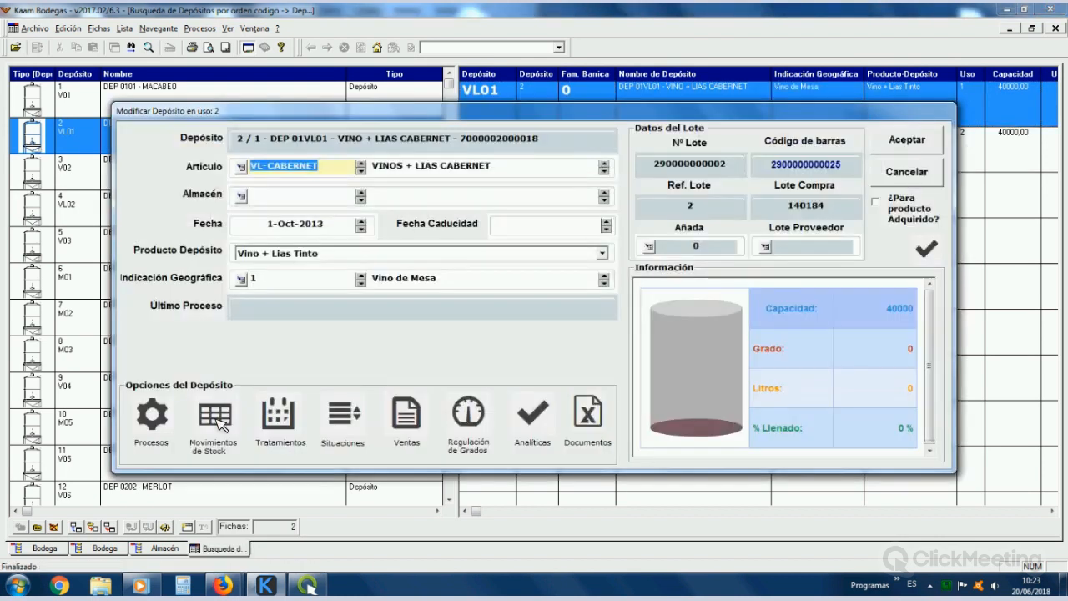
{"action": "left_click", "coordinate": [217, 417]}
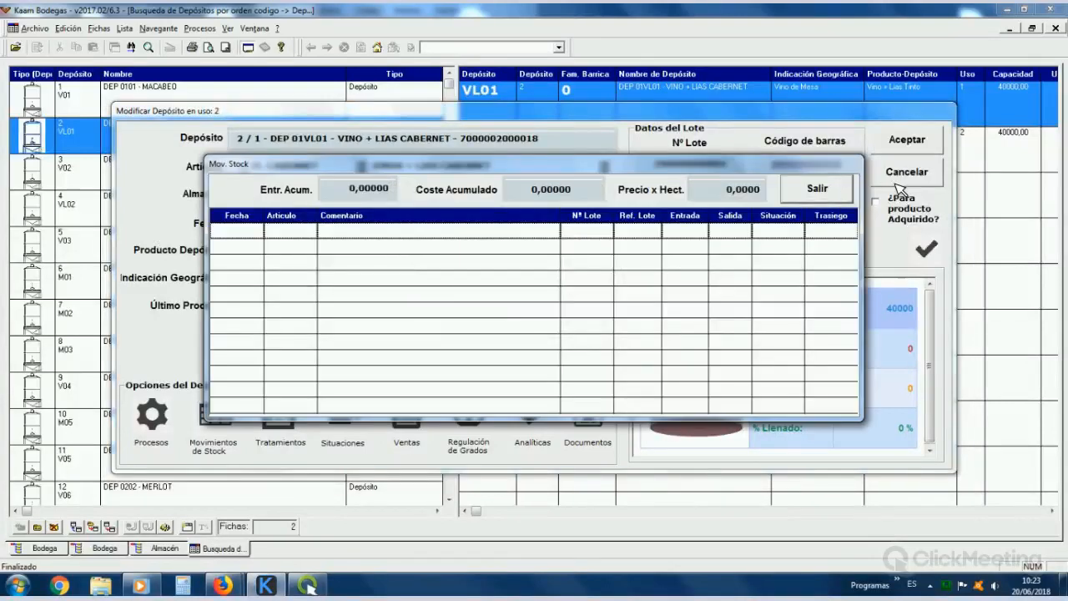
{"action": "left_click", "coordinate": [845, 190]}
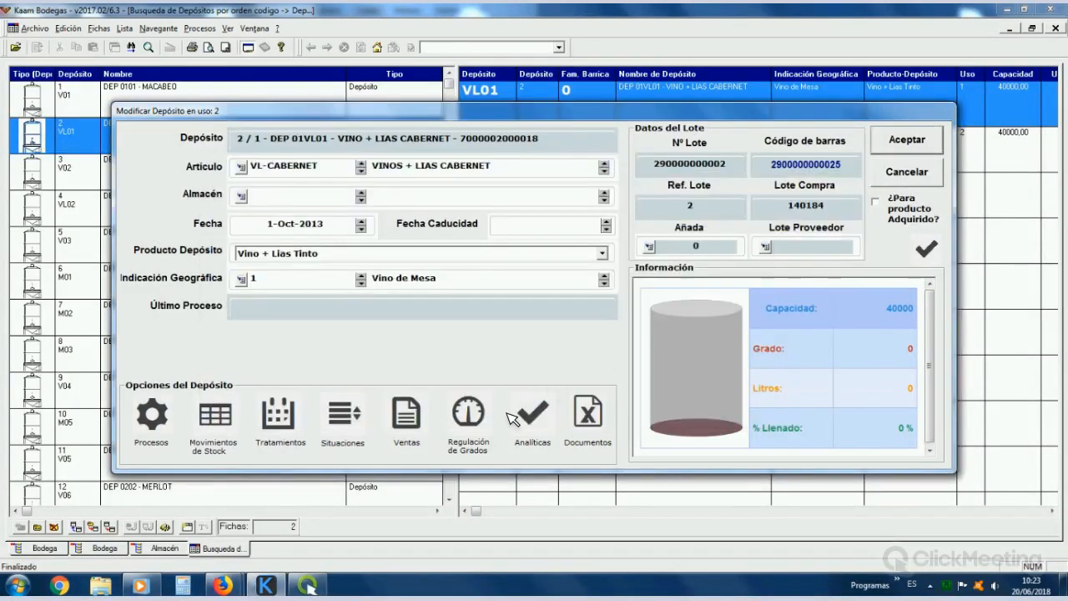
{"action": "left_click", "coordinate": [906, 173]}
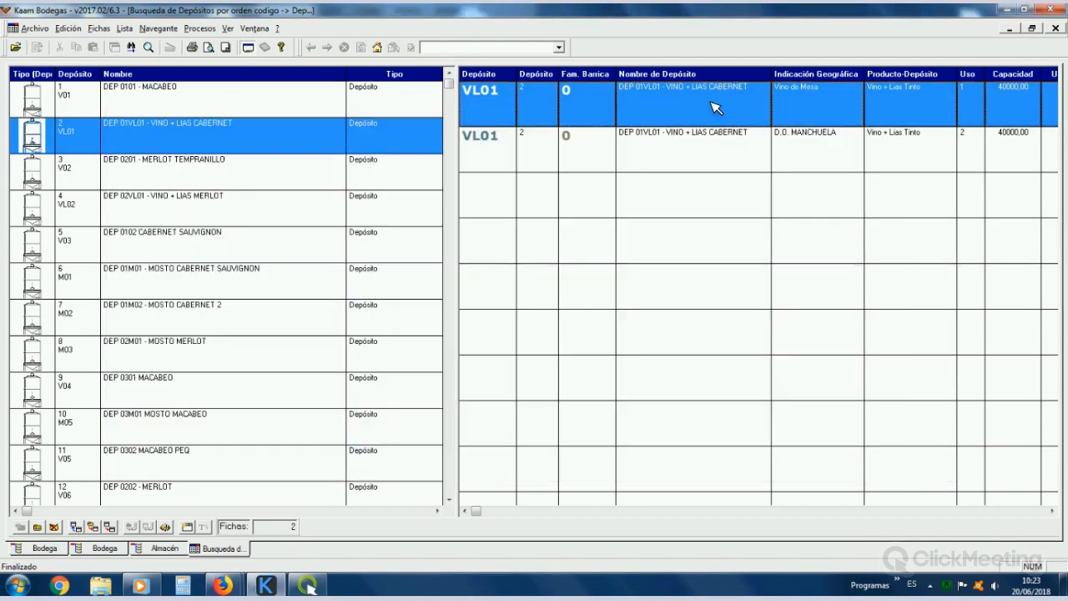
Step: Examine the treatments and analytics of deposit VL01's D.O. MANCHUELA use, and close its record without saving
{"action": "left_click", "coordinate": [703, 157]}
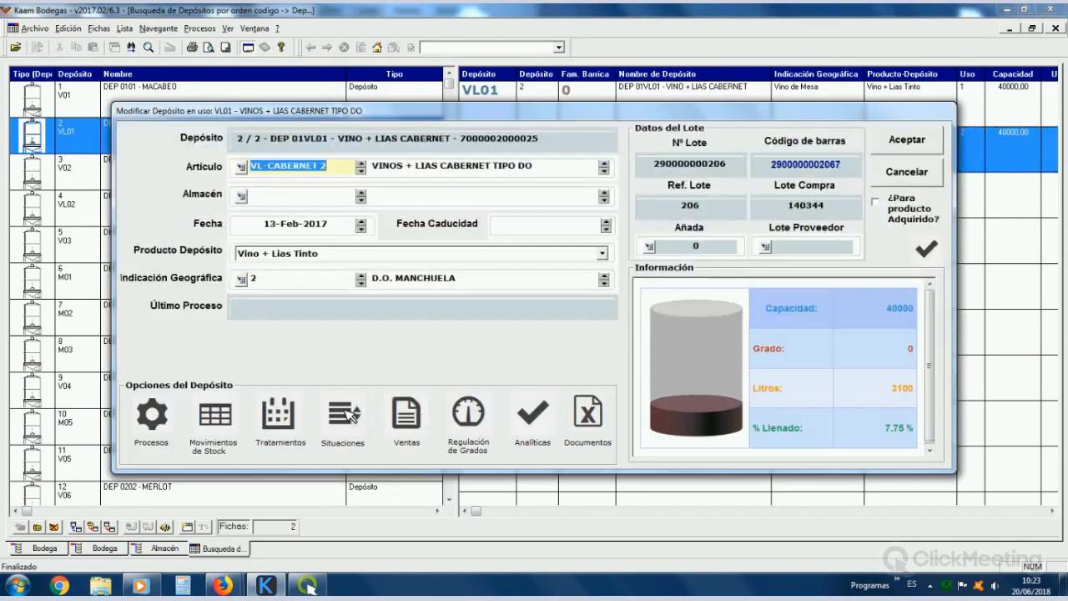
{"action": "left_click", "coordinate": [292, 417]}
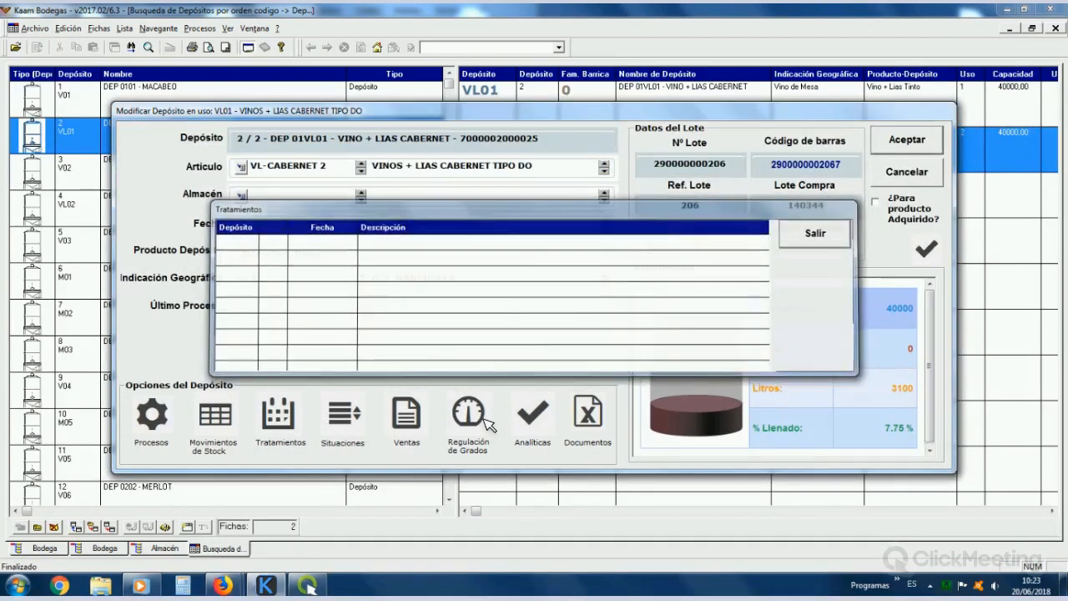
{"action": "left_click", "coordinate": [534, 417]}
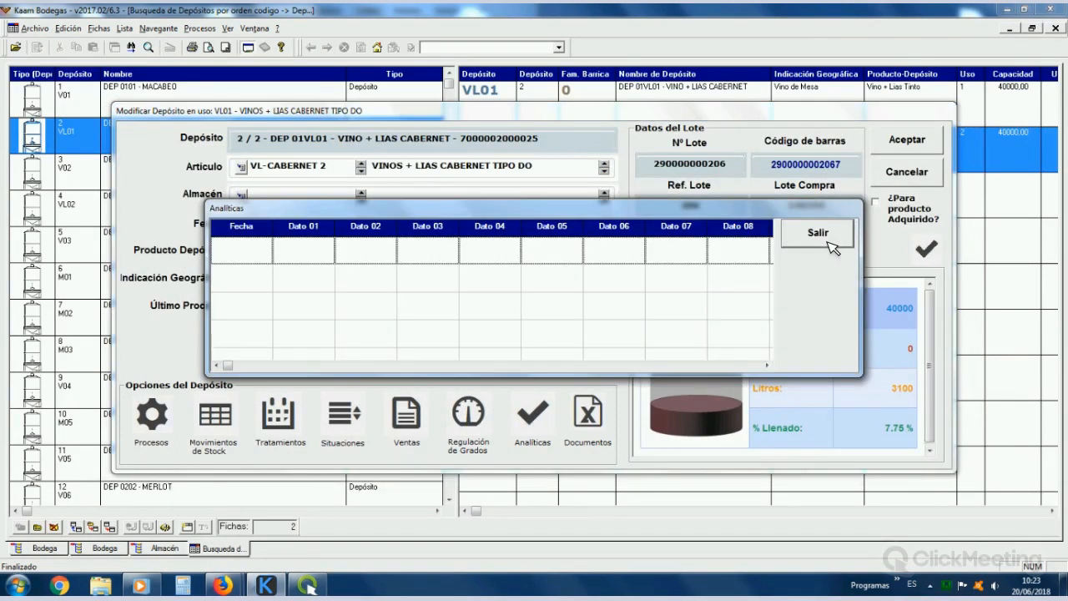
{"action": "left_click", "coordinate": [829, 243]}
{"action": "key", "text": "Escape"}
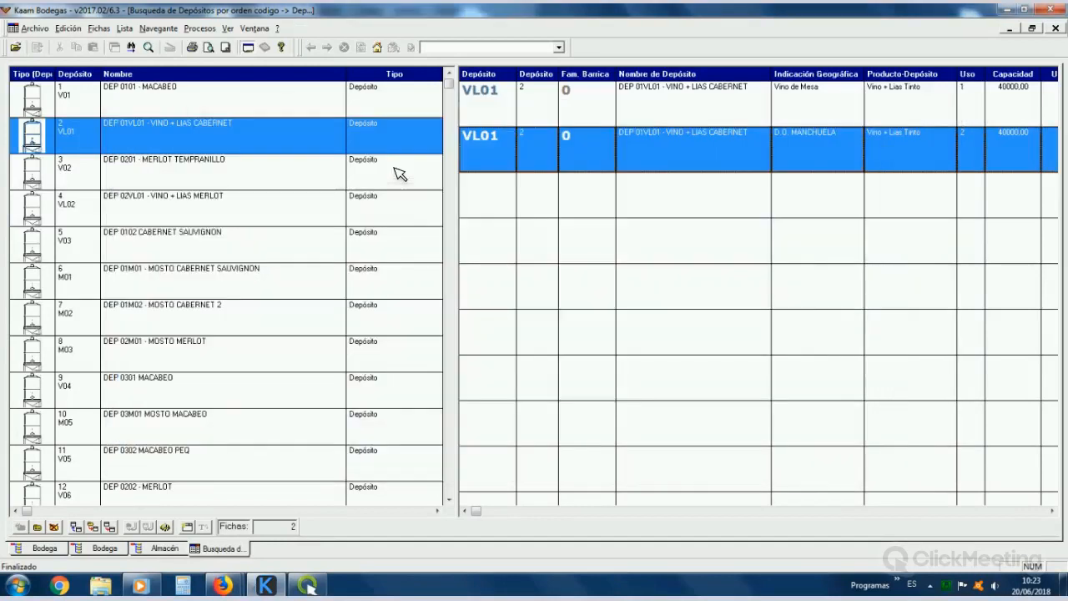
Step: Close the deposit search and open grouping 7 of UVA-CABERNET, dated 23-Nov-2017, from the winery's grouped entries
{"action": "left_click", "coordinate": [1055, 28]}
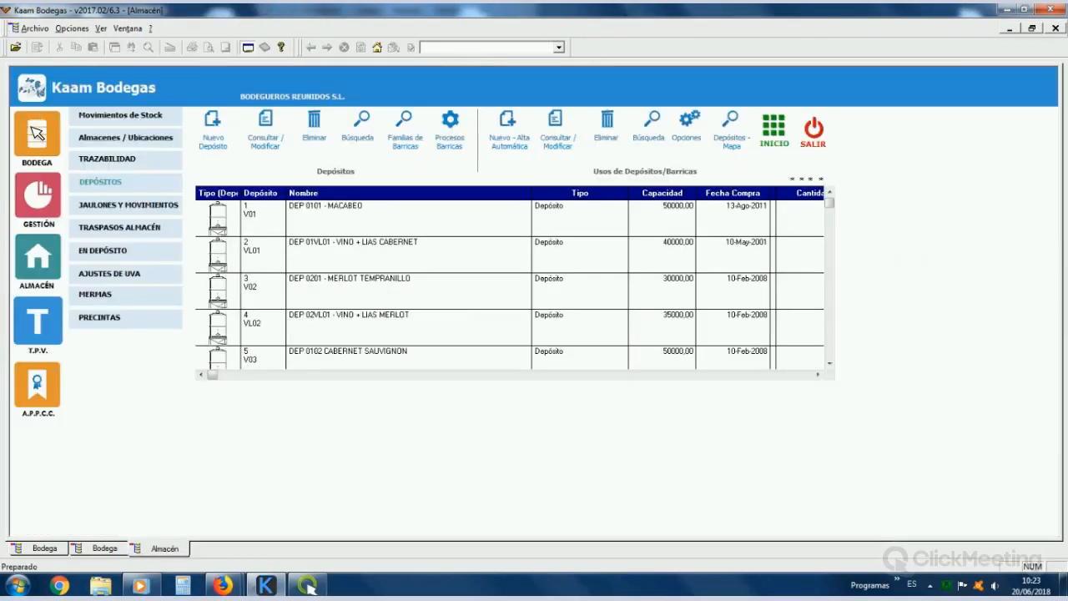
{"action": "left_click", "coordinate": [37, 136]}
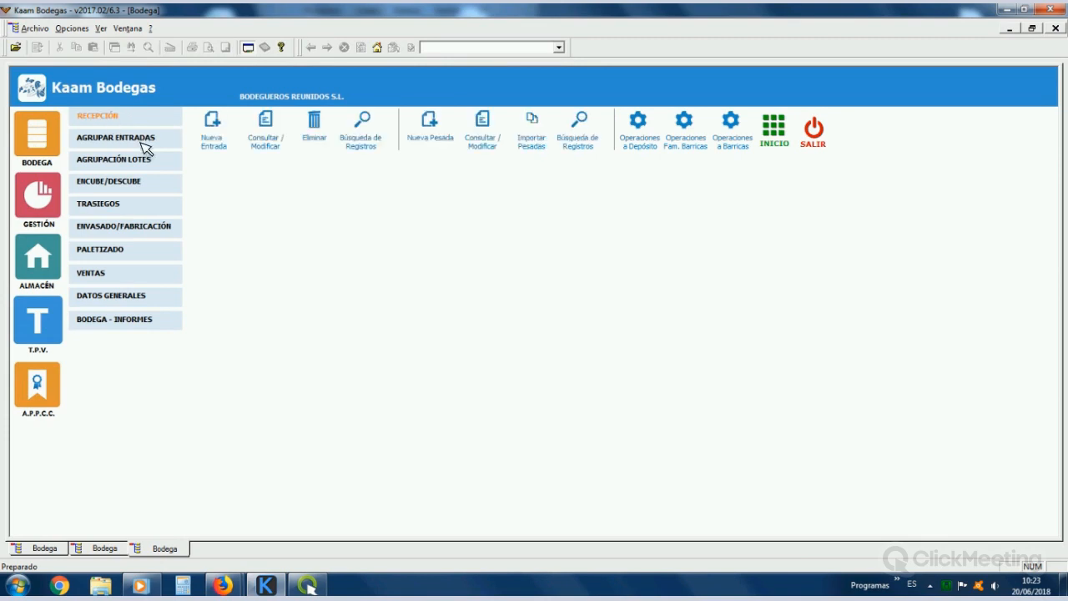
{"action": "left_click", "coordinate": [113, 142]}
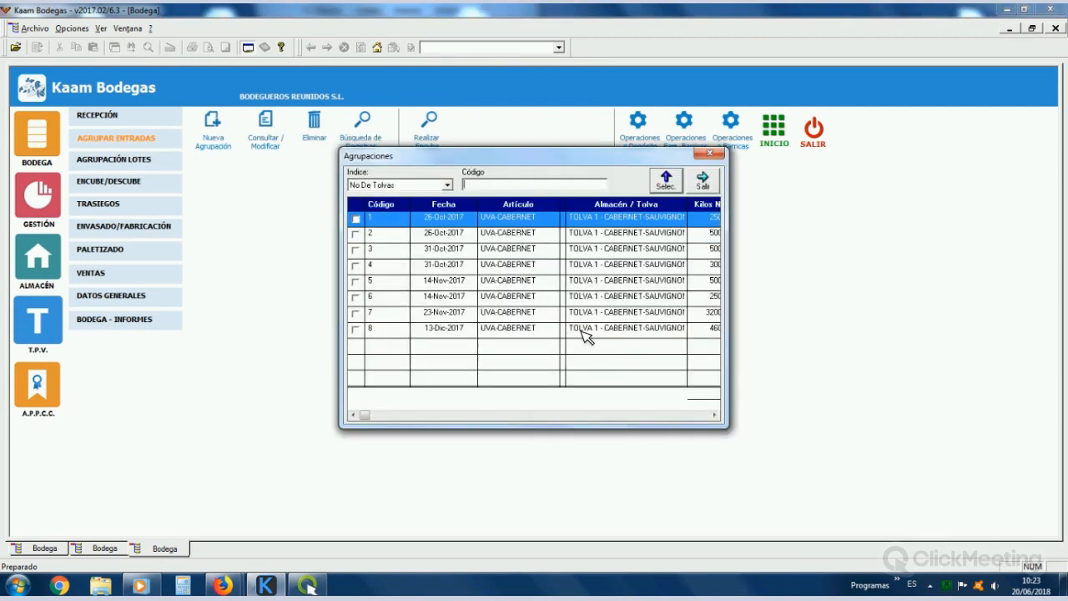
{"action": "left_click", "coordinate": [624, 316]}
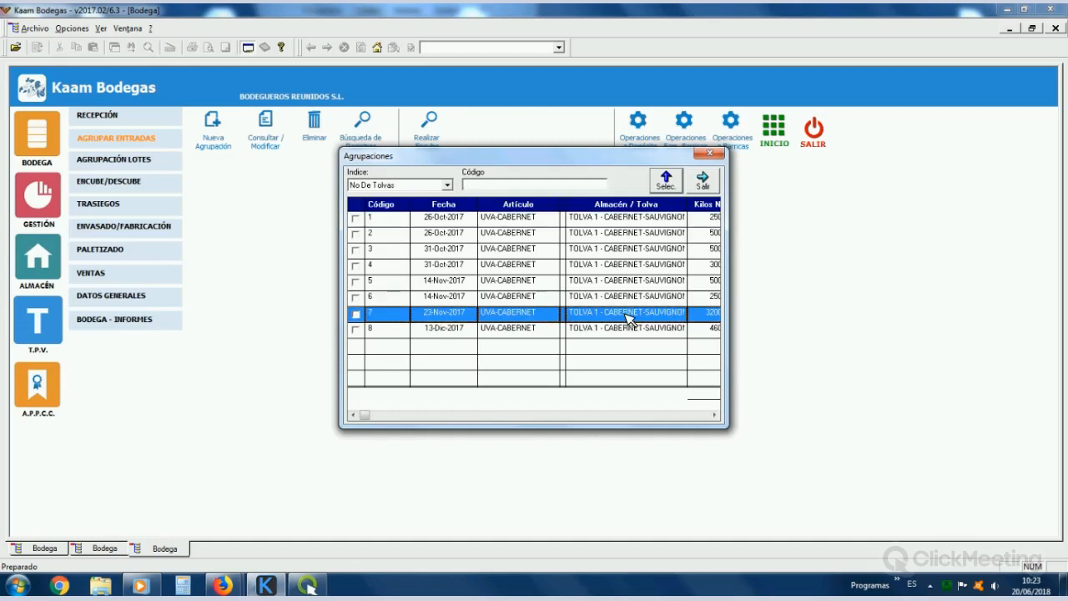
{"action": "double_click", "coordinate": [477, 317]}
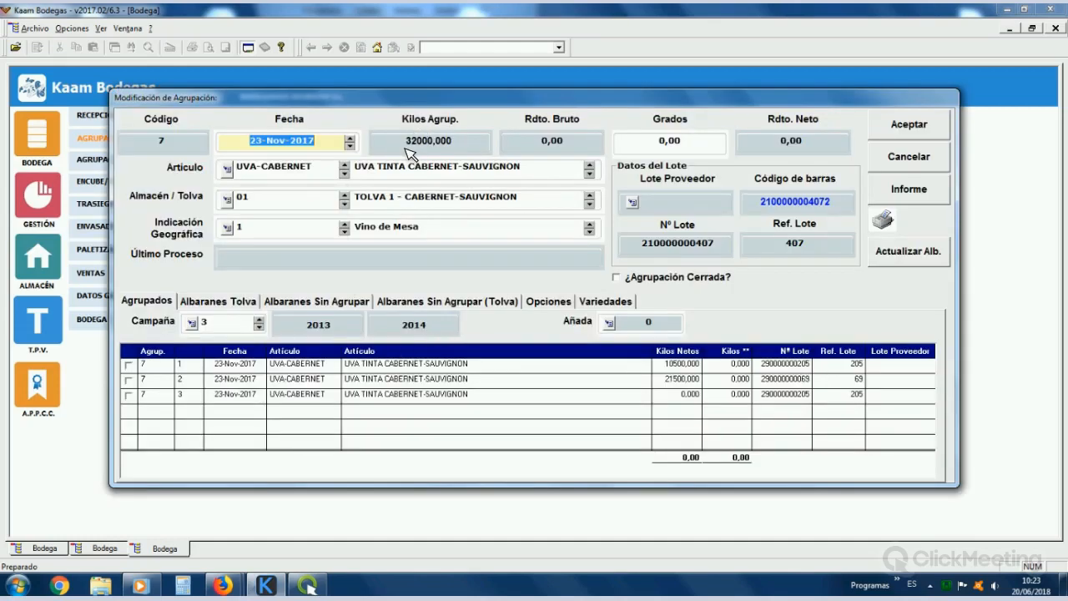
Step: Mark all three lines of grouping 7 and compare their net kilos with the grouped kilos
{"action": "left_click", "coordinate": [780, 202]}
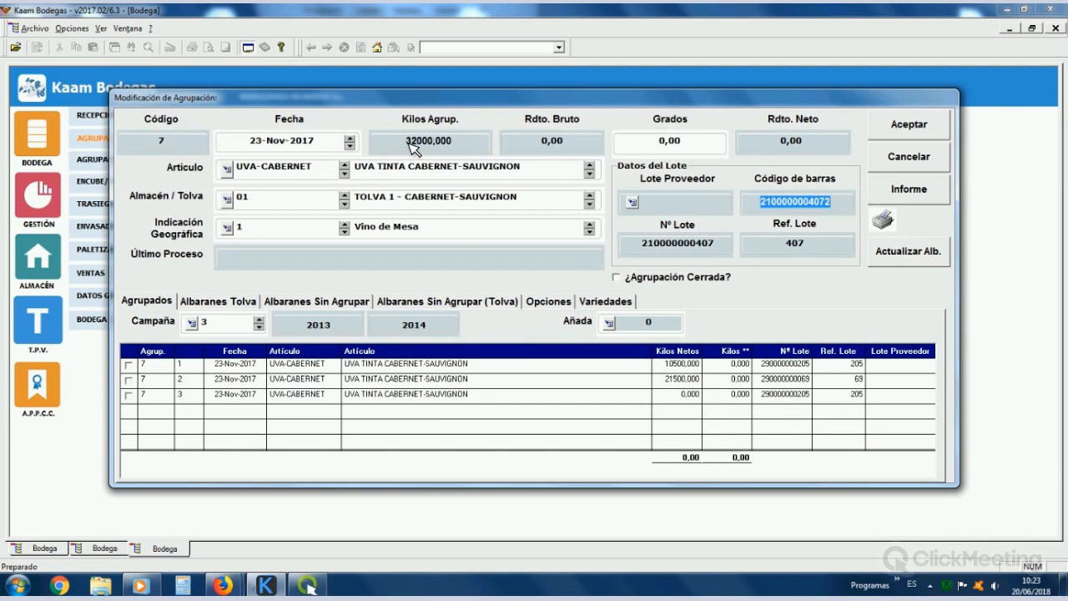
{"action": "left_click", "coordinate": [420, 143]}
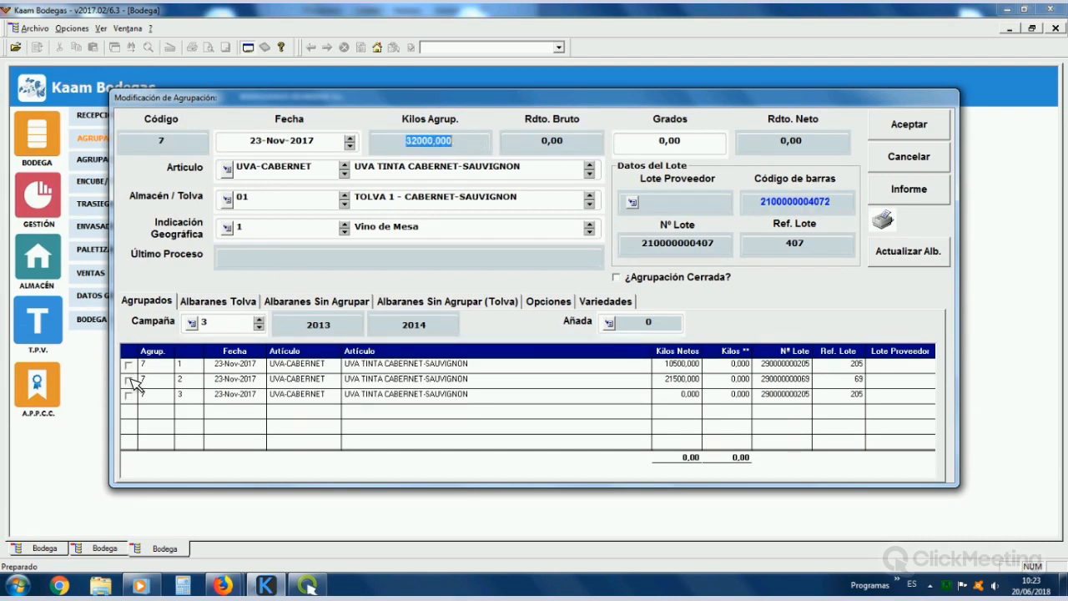
{"action": "left_click", "coordinate": [129, 365]}
{"action": "left_click", "coordinate": [129, 380]}
{"action": "left_click", "coordinate": [129, 396]}
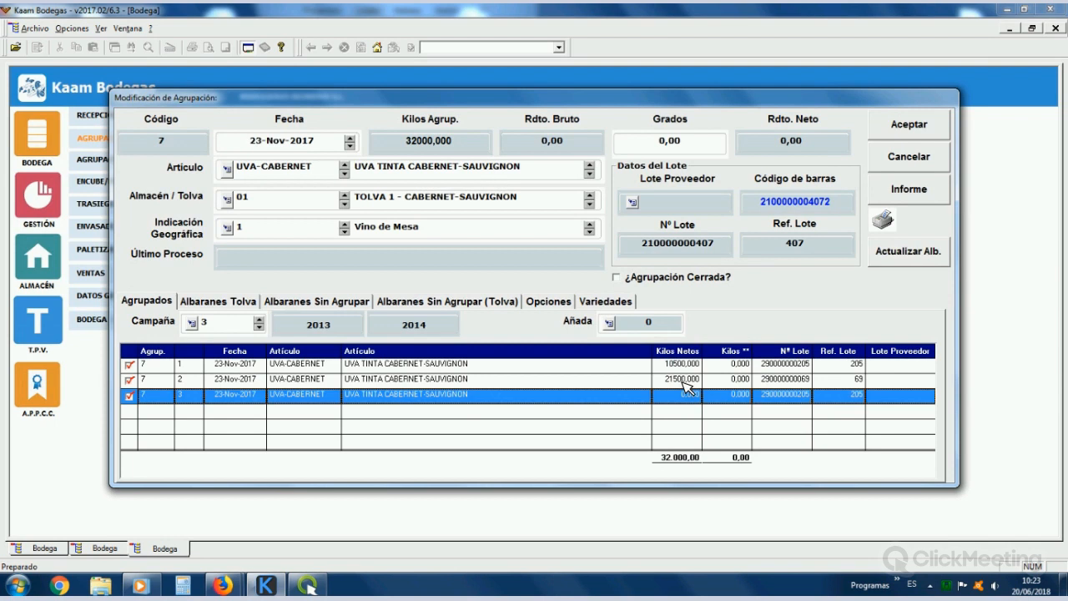
{"action": "left_click", "coordinate": [684, 367]}
{"action": "left_click", "coordinate": [684, 381]}
{"action": "left_click", "coordinate": [684, 367]}
{"action": "left_click", "coordinate": [686, 380]}
{"action": "left_click", "coordinate": [526, 367]}
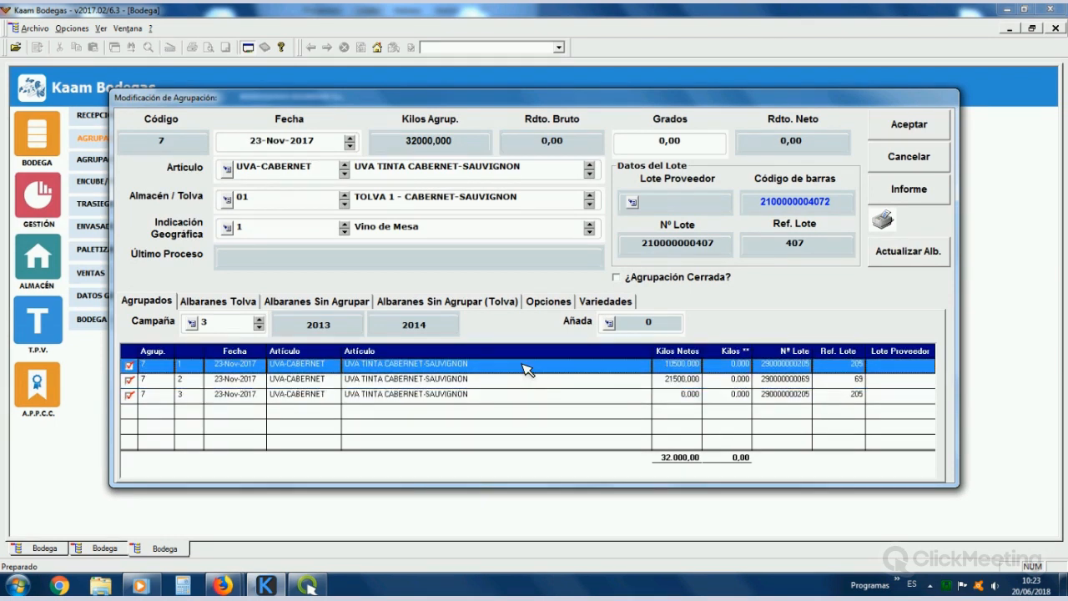
Step: Examine the lot and plot details of grouping 7's second line, and close the line and the grouping without saving
{"action": "double_click", "coordinate": [523, 369]}
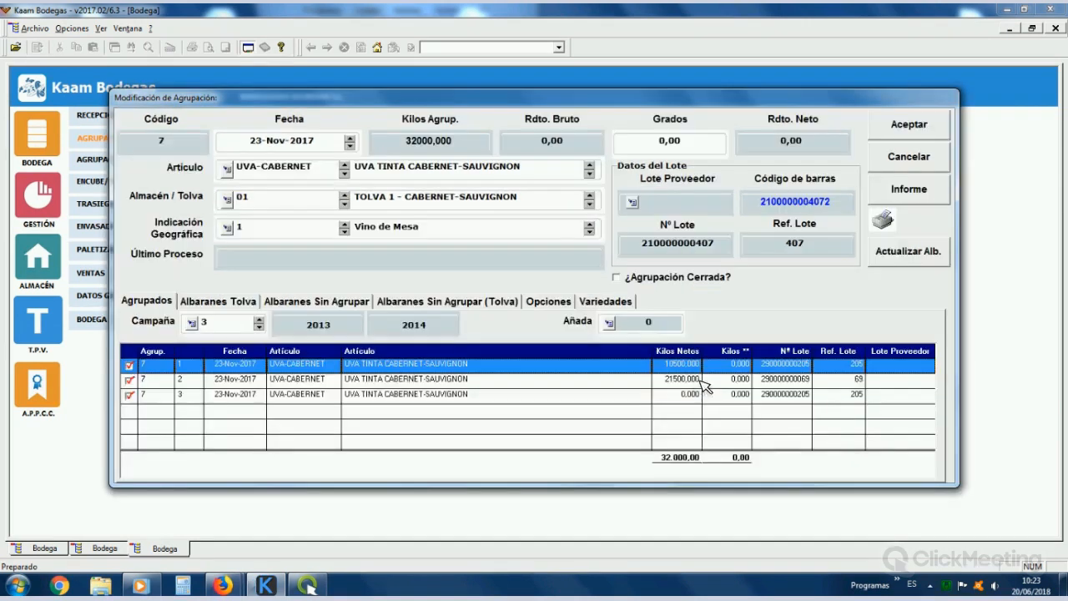
{"action": "double_click", "coordinate": [704, 382]}
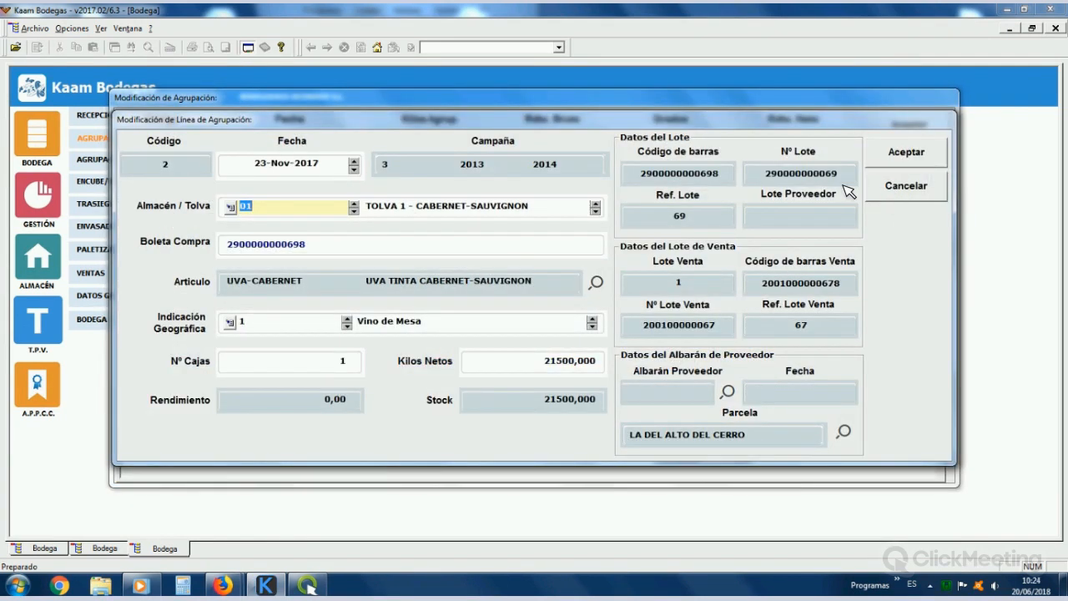
{"action": "left_click", "coordinate": [896, 182]}
{"action": "left_click", "coordinate": [923, 161]}
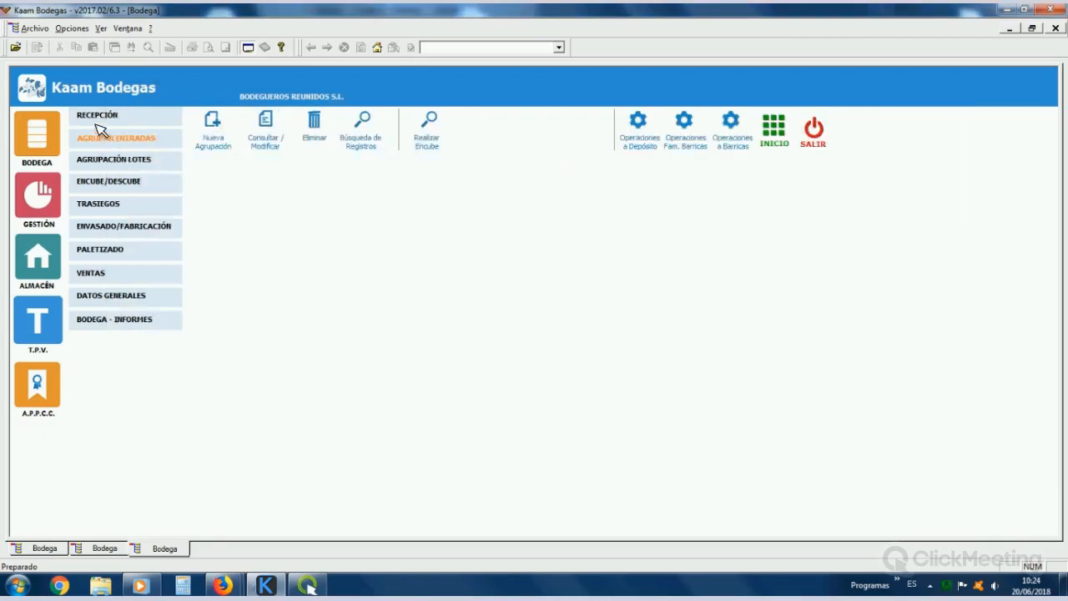
Step: Open the deposit operations map for Nave 1 from grape reception, and examine the processes of the Macabeo deposit V04
{"action": "left_click", "coordinate": [94, 115]}
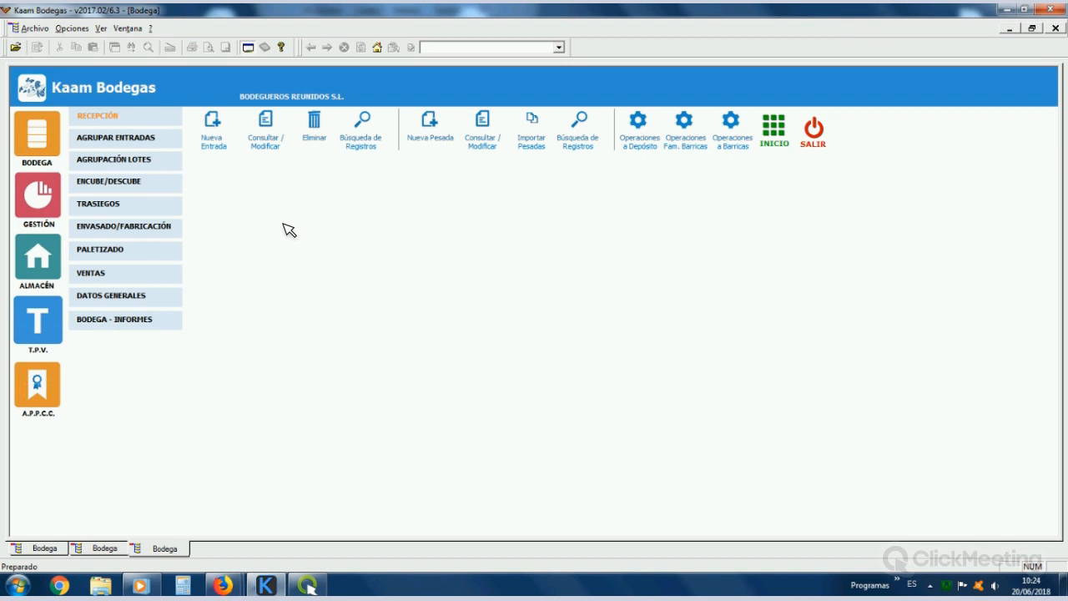
{"action": "left_click", "coordinate": [639, 124]}
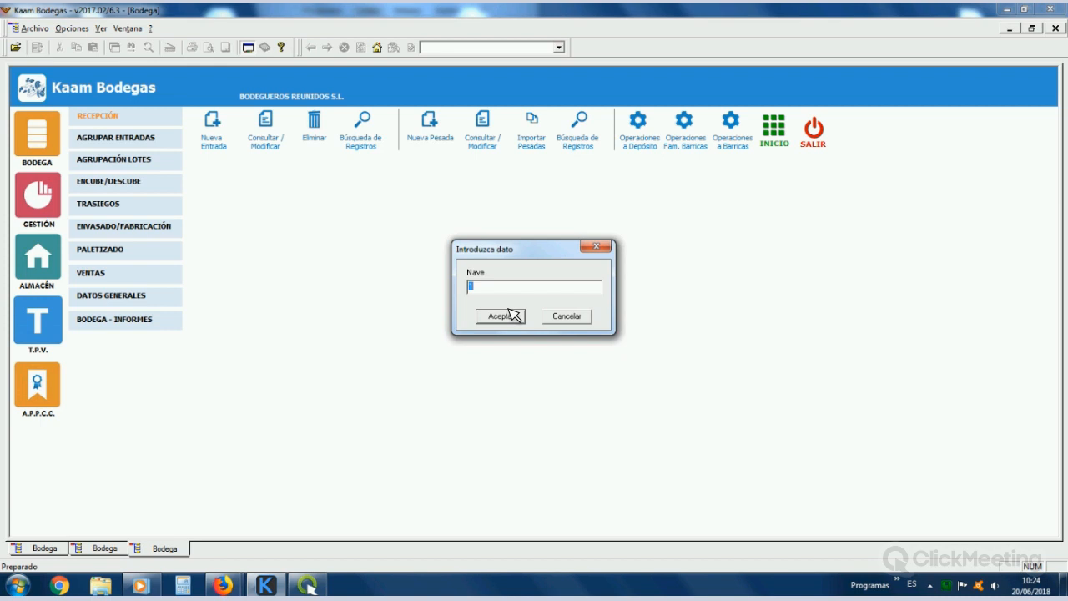
{"action": "left_click", "coordinate": [515, 321]}
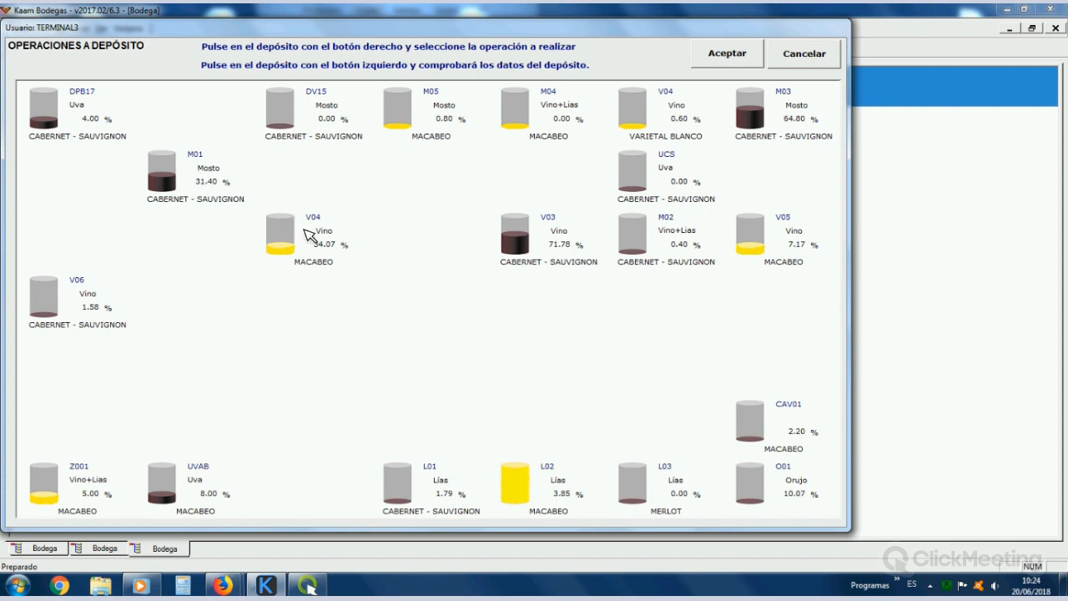
{"action": "left_click", "coordinate": [299, 229]}
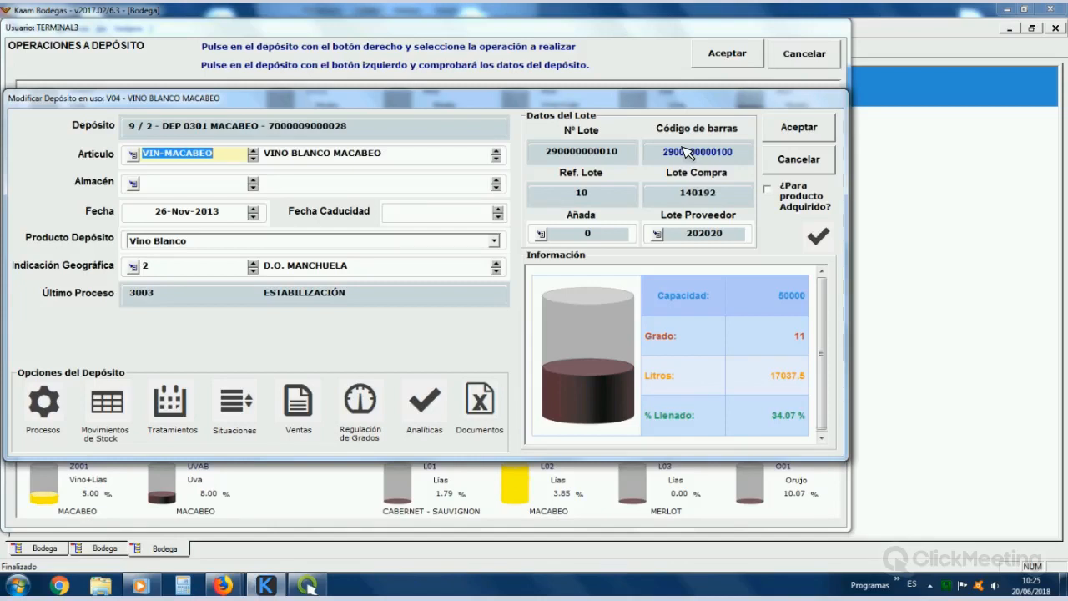
{"action": "left_click", "coordinate": [63, 409]}
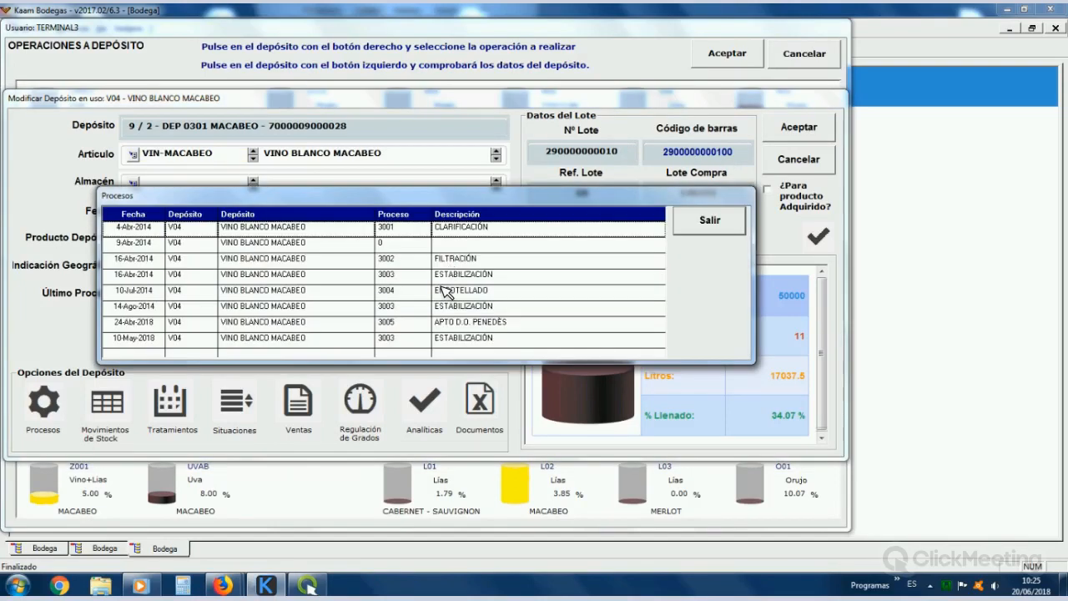
Step: Examine the recorded processes of the Macabeo deposit V04 row by row, and close the process list
{"action": "left_click", "coordinate": [441, 260]}
{"action": "key", "text": "Down"}
{"action": "key", "text": "Down"}
{"action": "key", "text": "Down"}
{"action": "key", "text": "Down"}
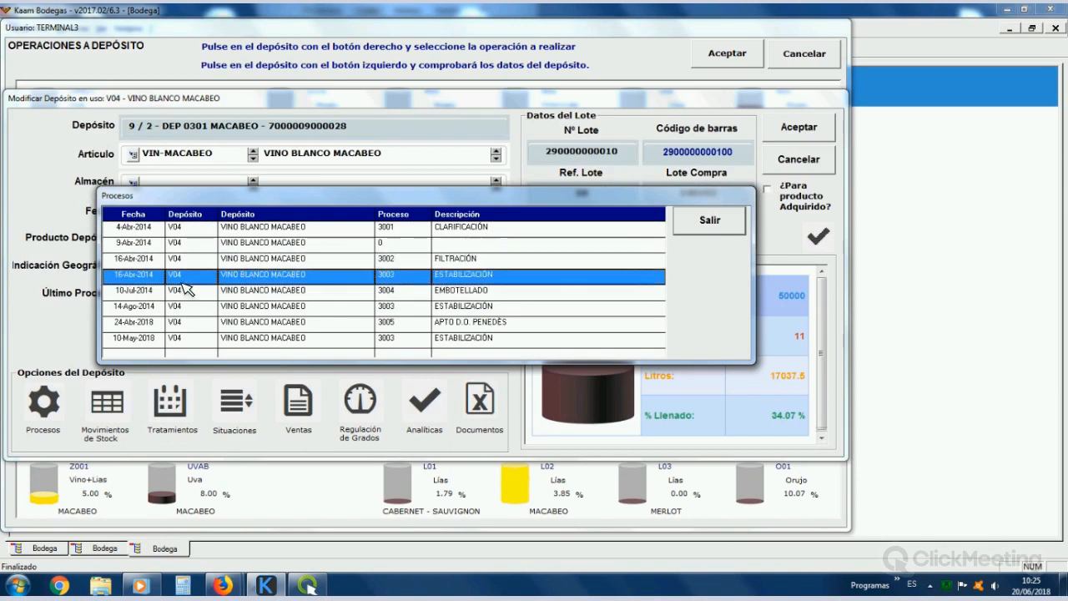
{"action": "left_click", "coordinate": [712, 225]}
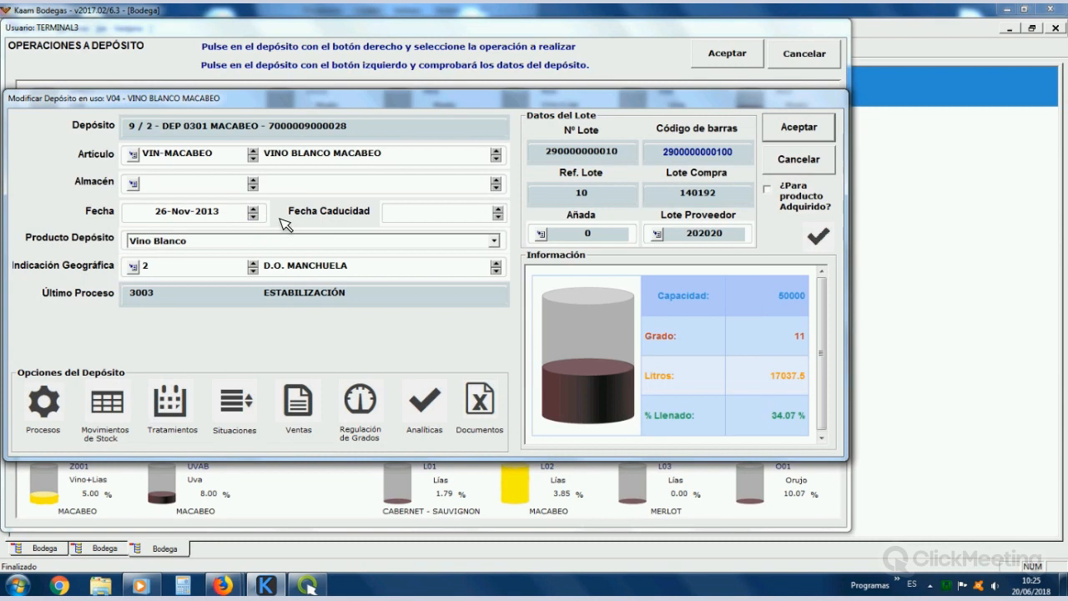
Step: Review the full list of stock movements of deposit V04, and close it
{"action": "left_click", "coordinate": [107, 403]}
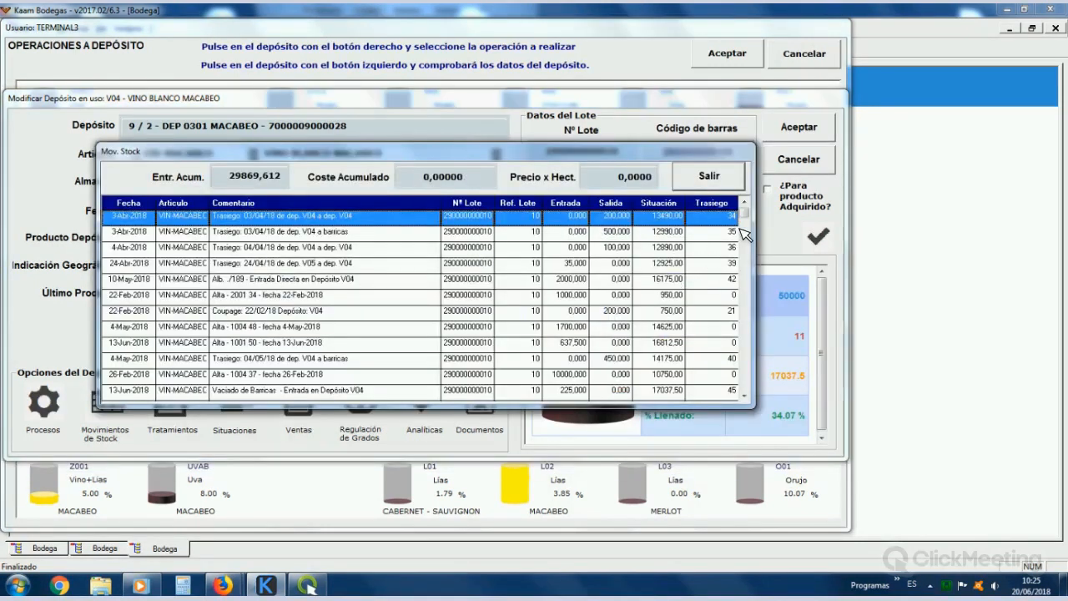
{"action": "scroll", "coordinate": [747, 281], "scroll_direction": "down", "scroll_amount": 1}
{"action": "scroll", "coordinate": [747, 280], "scroll_direction": "down", "scroll_amount": 10}
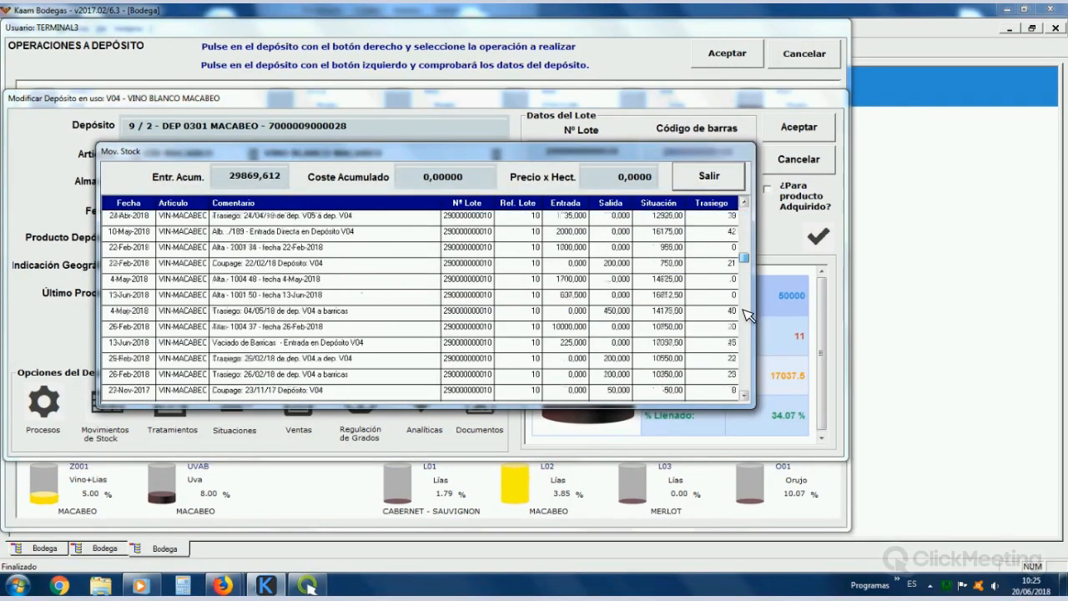
{"action": "scroll", "coordinate": [750, 397], "scroll_direction": "down", "scroll_amount": 1}
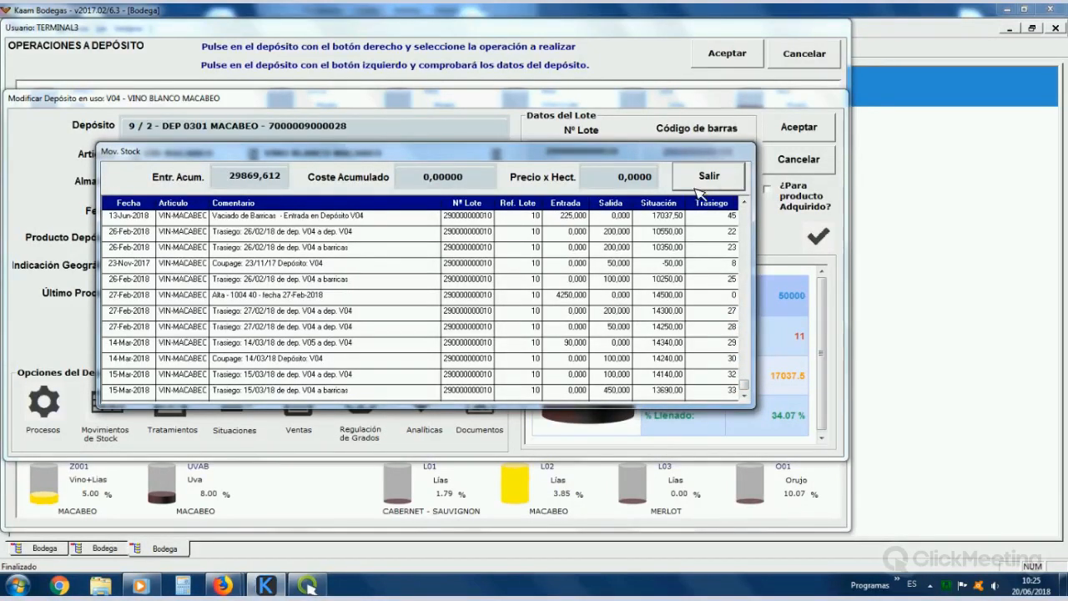
{"action": "left_click", "coordinate": [709, 175]}
Step: Examine the materials consumed in V04's treatment of 14-Ago-2014, and close the treatment and the list without saving
{"action": "left_click", "coordinate": [171, 403]}
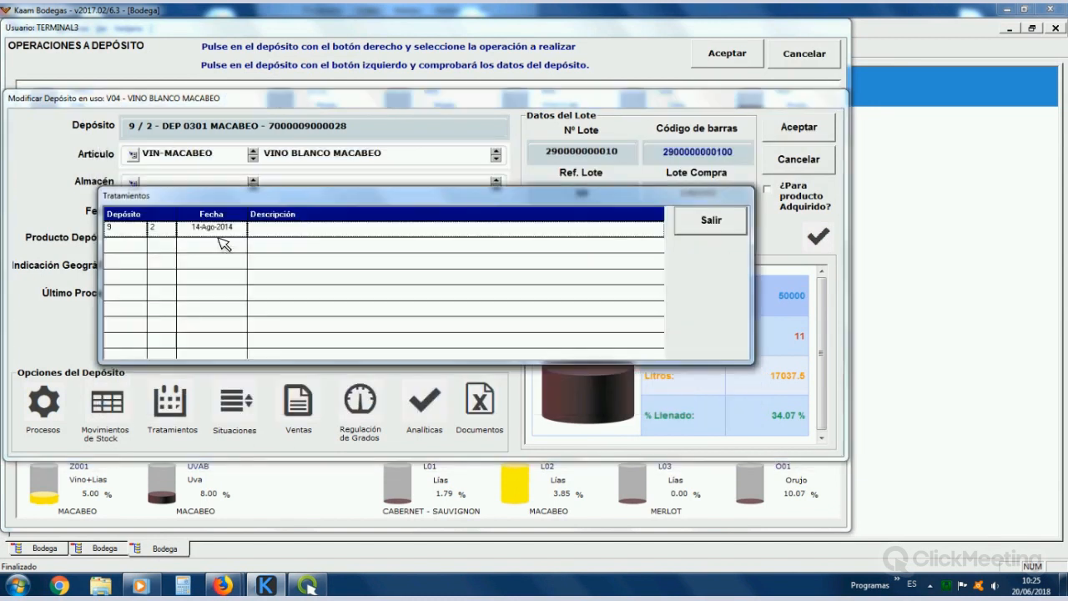
{"action": "double_click", "coordinate": [218, 230]}
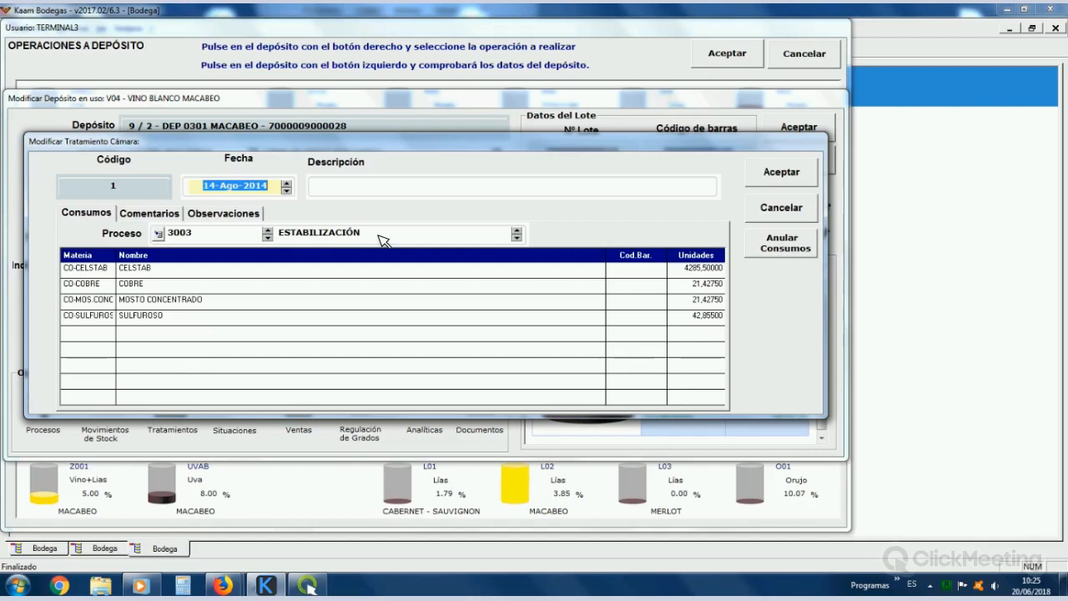
{"action": "left_click", "coordinate": [148, 274]}
{"action": "left_click", "coordinate": [145, 288]}
{"action": "left_click", "coordinate": [142, 304]}
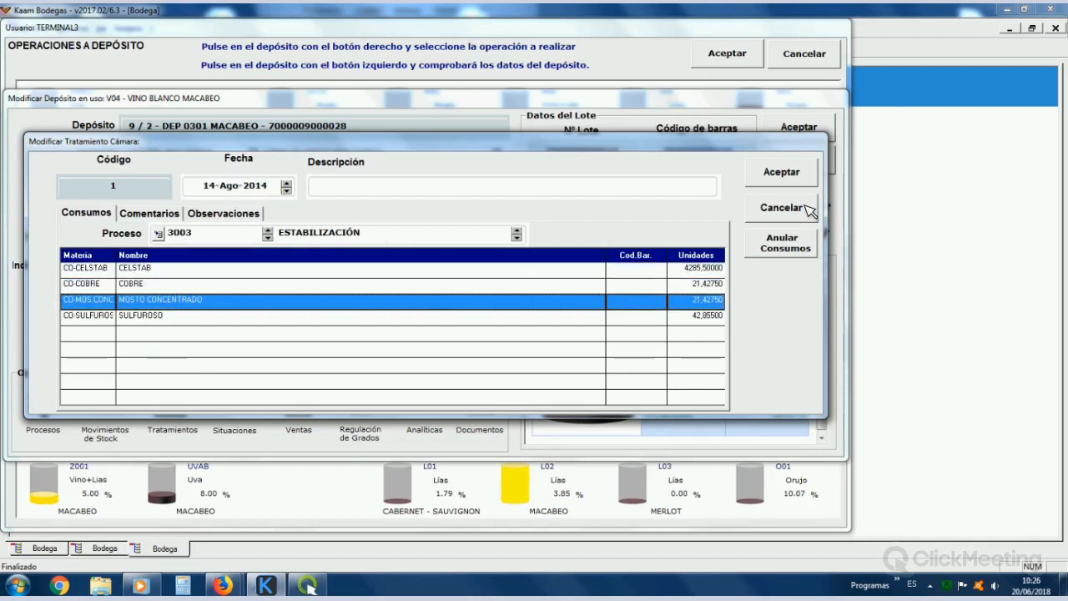
{"action": "left_click", "coordinate": [803, 208]}
{"action": "left_click", "coordinate": [709, 222]}
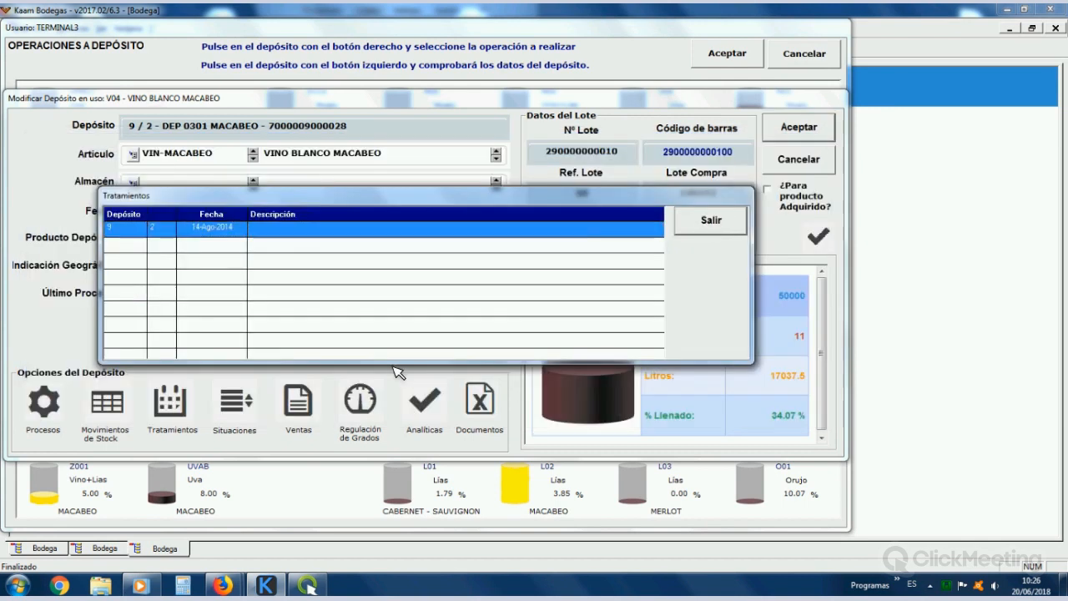
Step: Examine the grade regulation history of deposit V04, and close it
{"action": "left_click", "coordinate": [361, 401]}
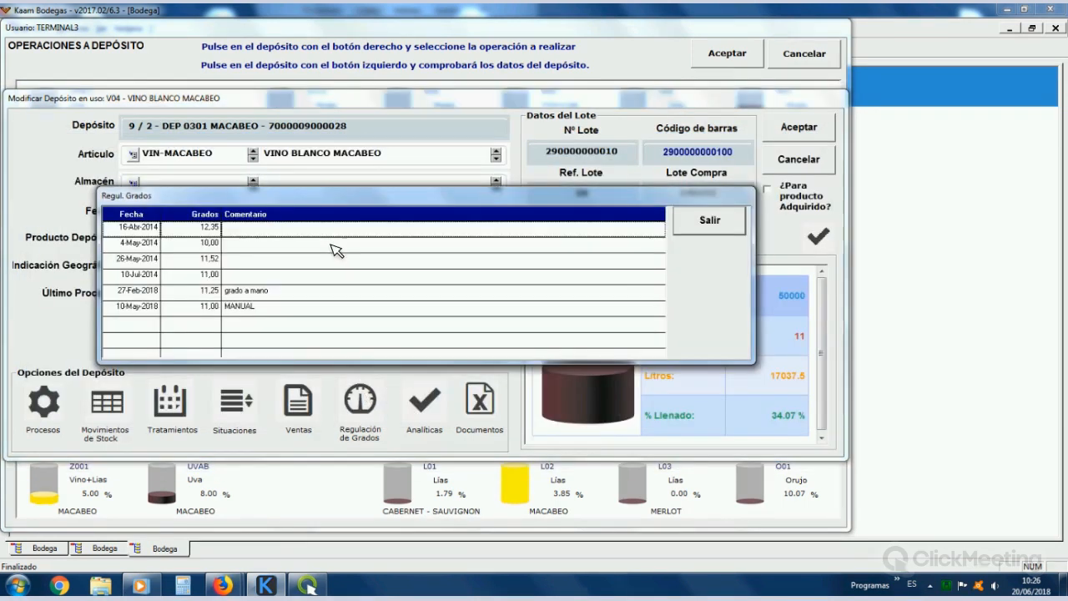
{"action": "left_click", "coordinate": [201, 244]}
{"action": "left_click", "coordinate": [201, 275]}
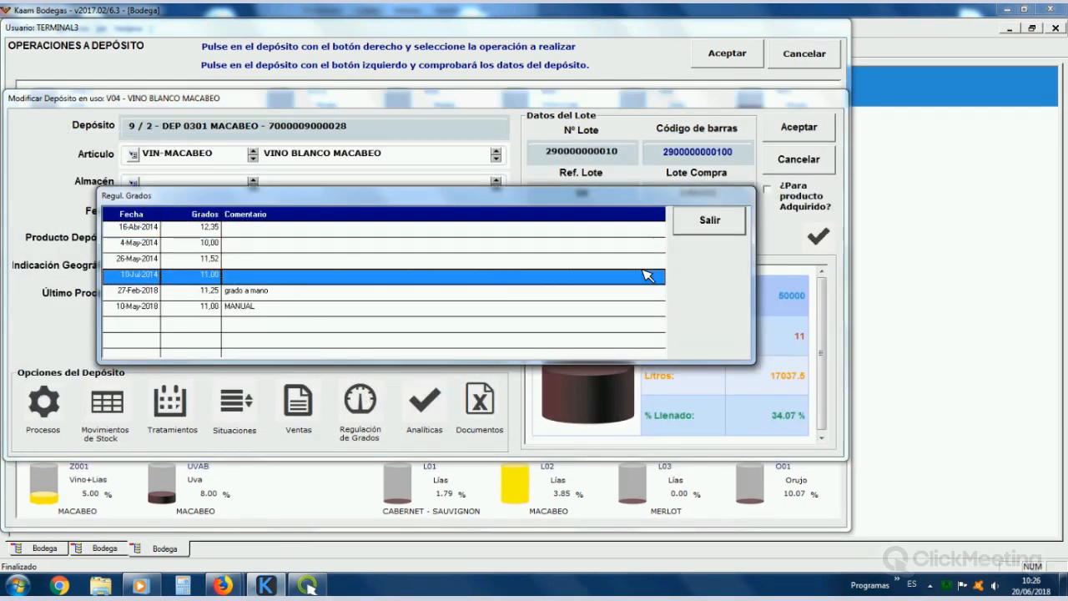
{"action": "left_click", "coordinate": [710, 225]}
Step: Review the analytics recorded for deposit V04, and close them and the deposit record without saving
{"action": "left_click", "coordinate": [424, 402]}
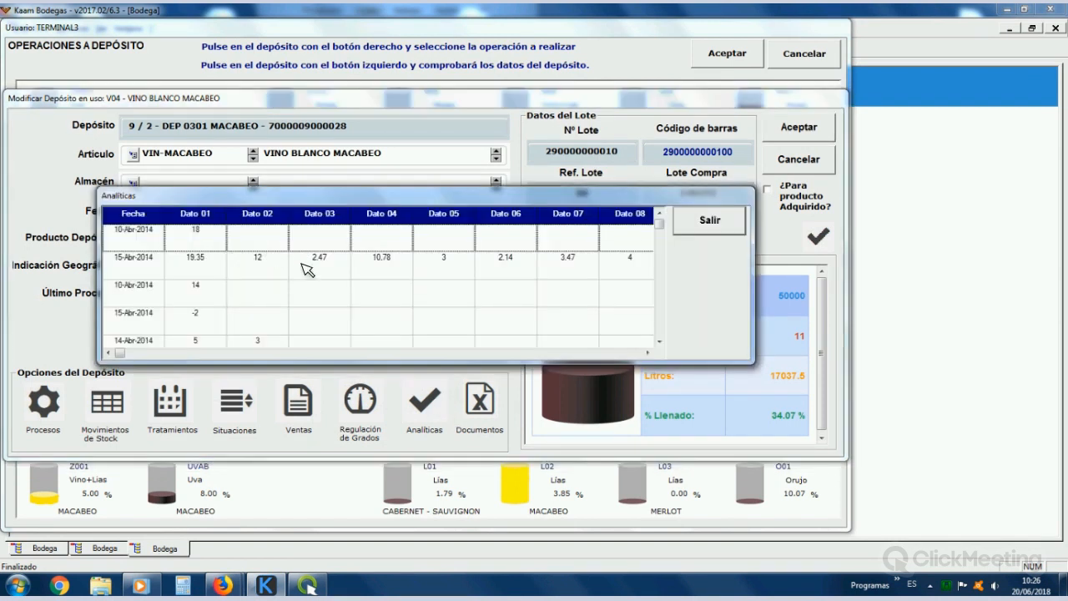
{"action": "left_click", "coordinate": [304, 265]}
{"action": "scroll", "coordinate": [302, 264], "scroll_direction": "down", "scroll_amount": 3}
{"action": "scroll", "coordinate": [305, 268], "scroll_direction": "up", "scroll_amount": 5}
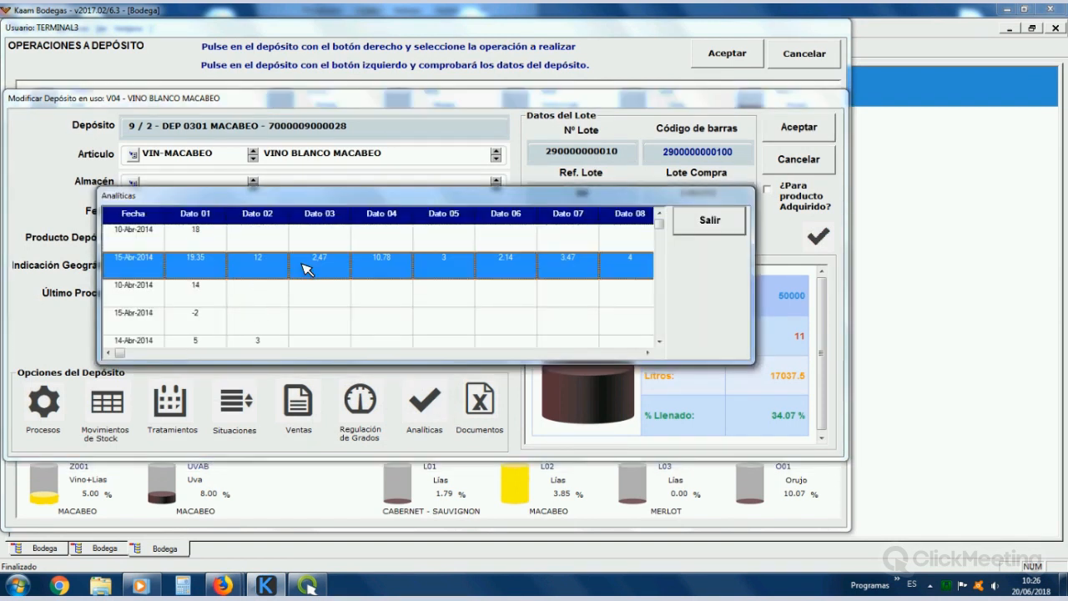
{"action": "left_click", "coordinate": [740, 228]}
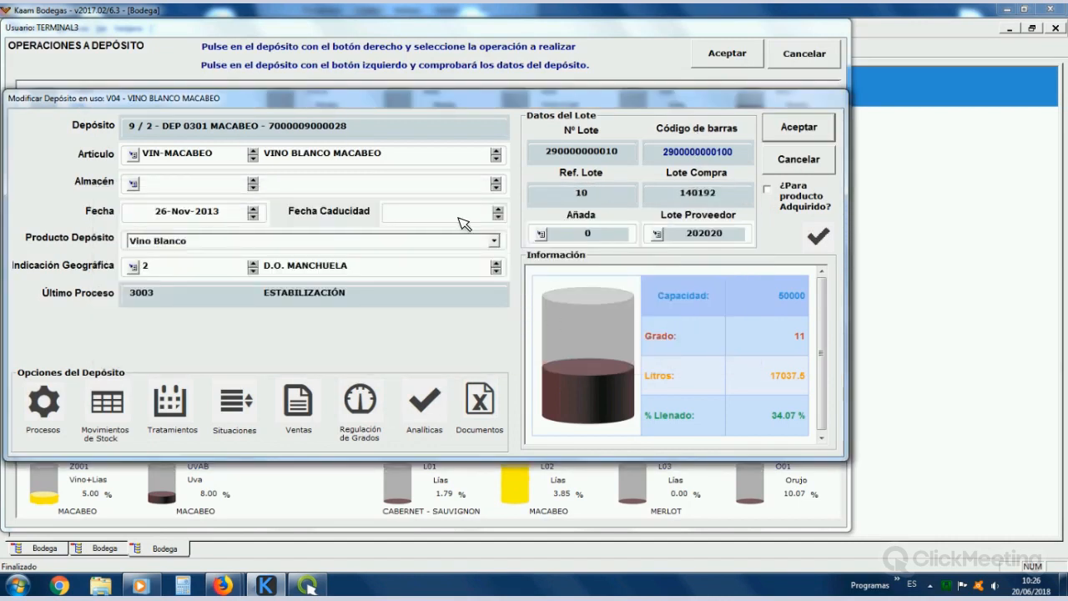
{"action": "left_click", "coordinate": [808, 164]}
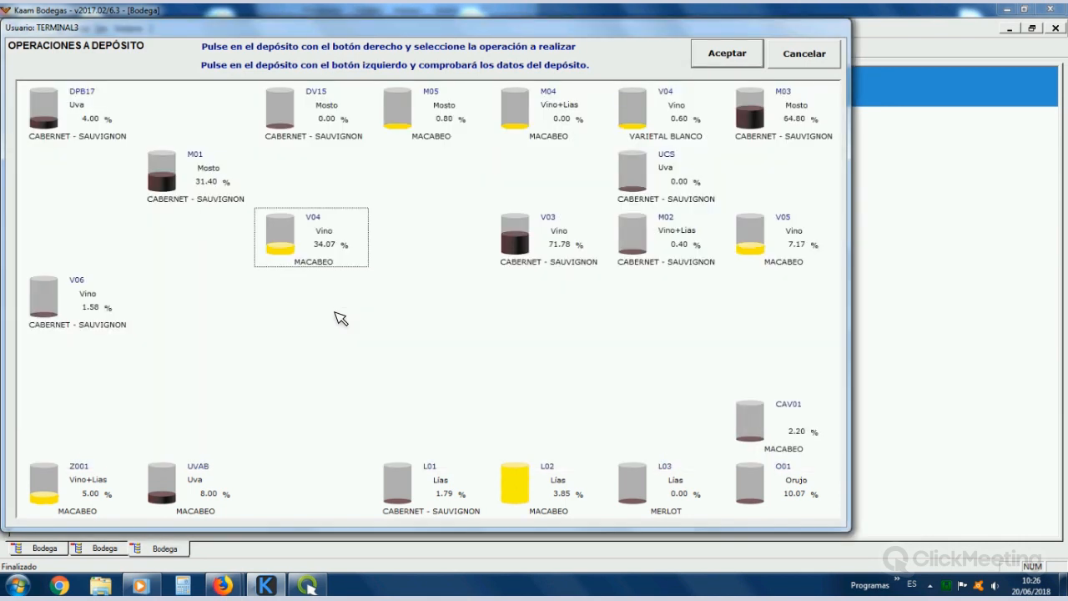
Step: Record process 3106 FILTRACIÓN TANGENCIAL as performed on the Macabeo deposit V04, dated 20-Jun-2018
{"action": "right_click", "coordinate": [318, 237]}
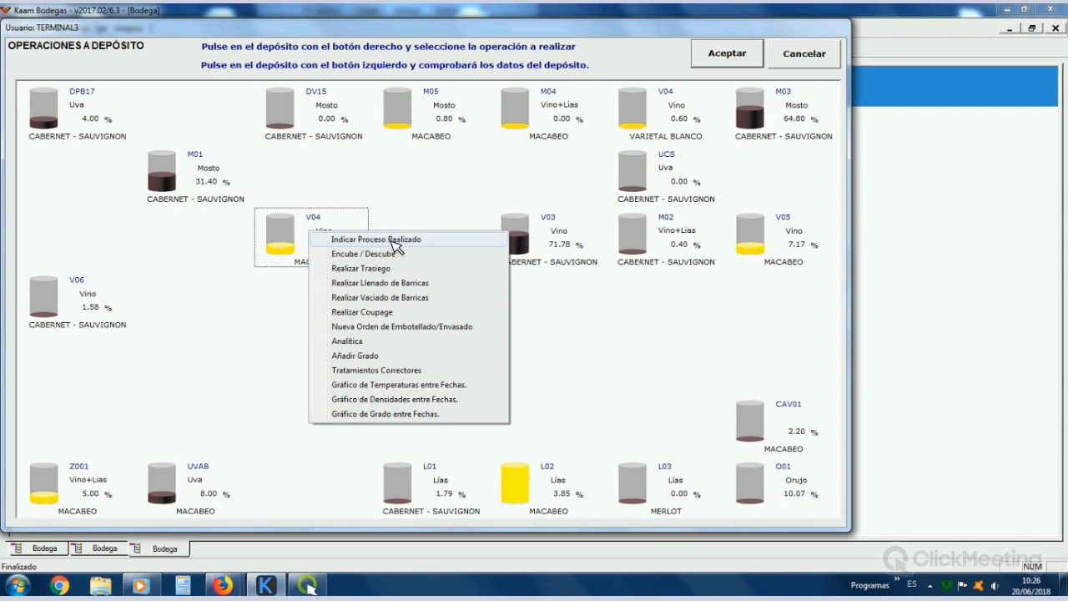
{"action": "left_click", "coordinate": [395, 242]}
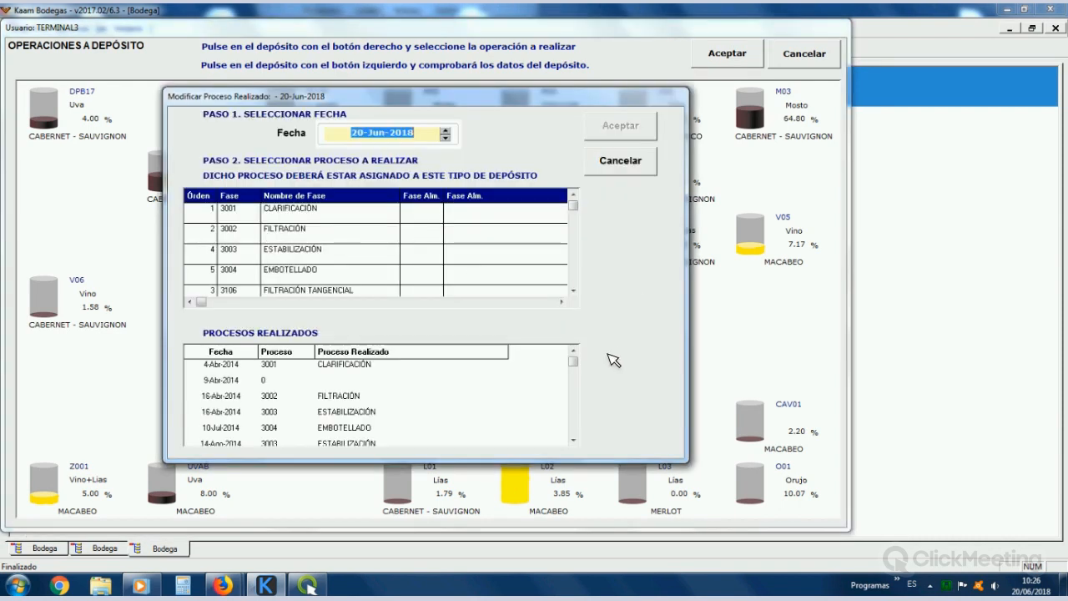
{"action": "left_click_drag", "start_coordinate": [577, 361], "coordinate": [575, 425]}
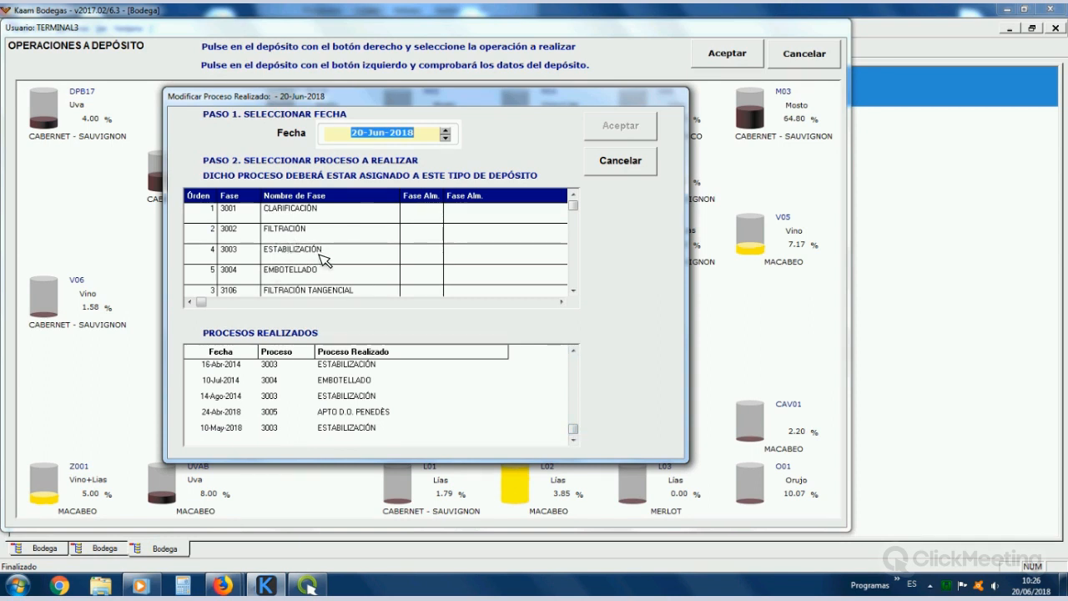
{"action": "left_click", "coordinate": [306, 291]}
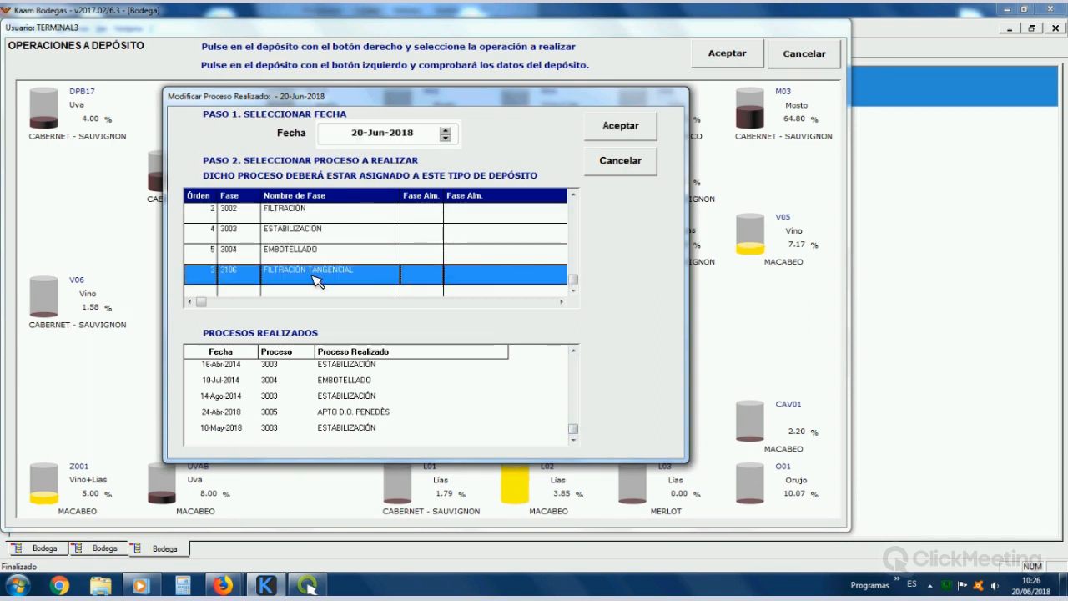
{"action": "left_click", "coordinate": [346, 136]}
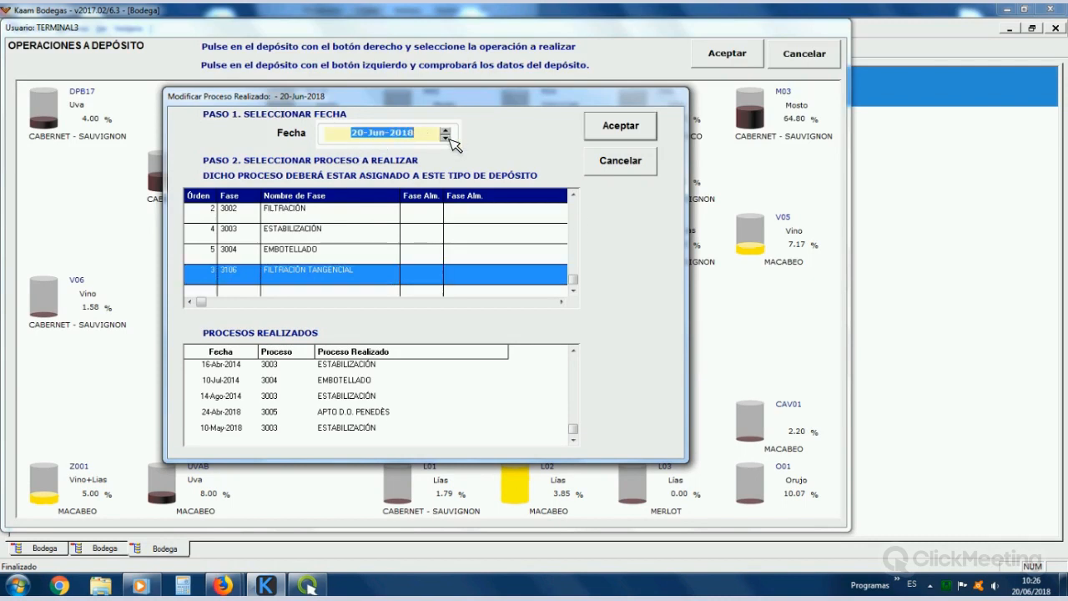
{"action": "left_click", "coordinate": [624, 137]}
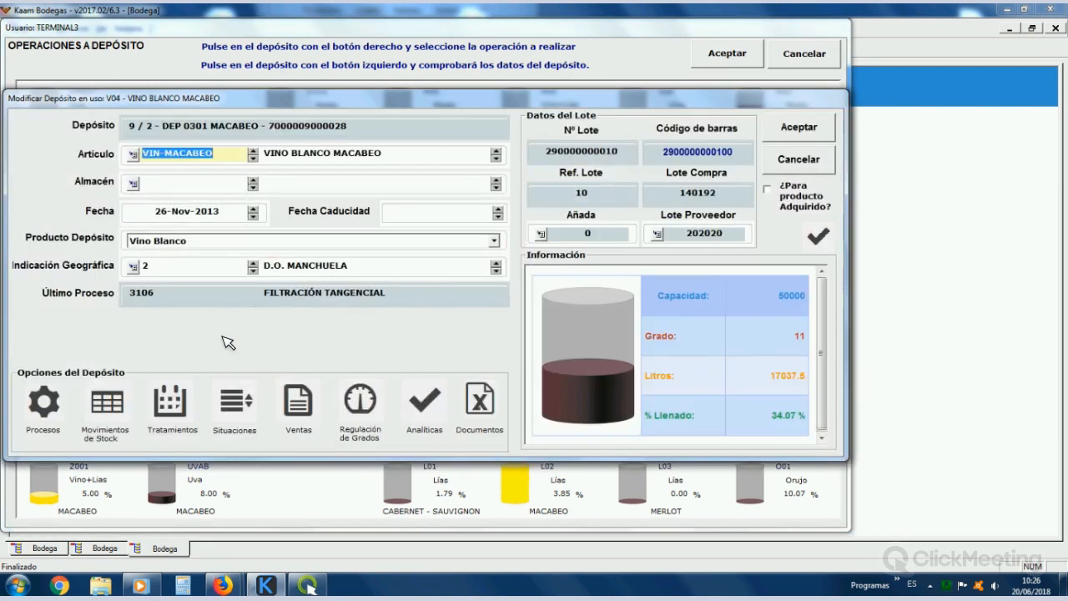
Step: Check the FILTRACIÓN TANGENCIAL entry in V04's process list, and close the list and the deposit record
{"action": "left_click", "coordinate": [46, 403]}
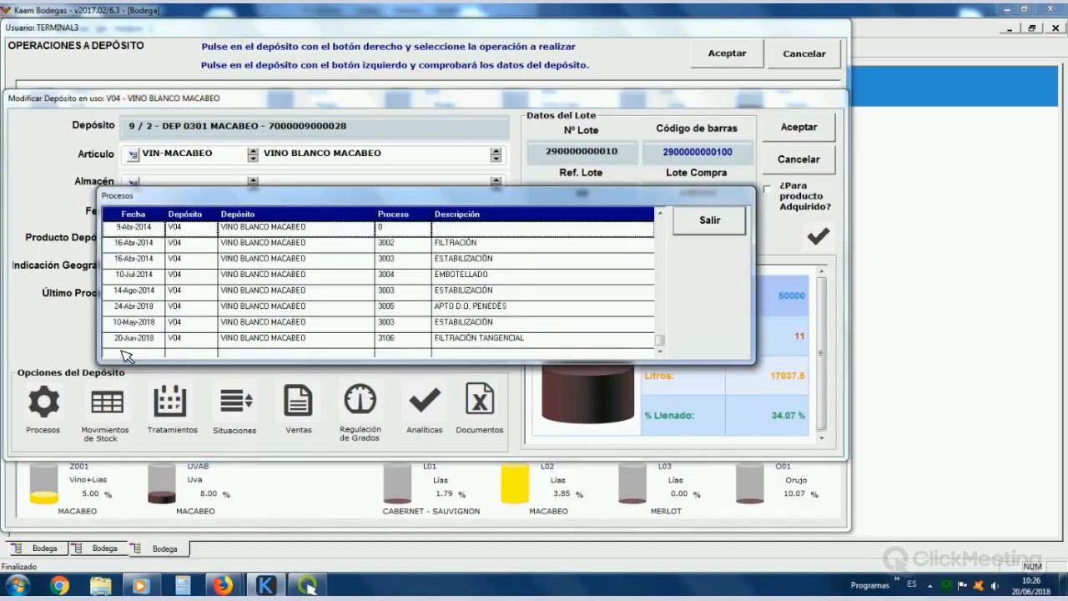
{"action": "left_click", "coordinate": [123, 342]}
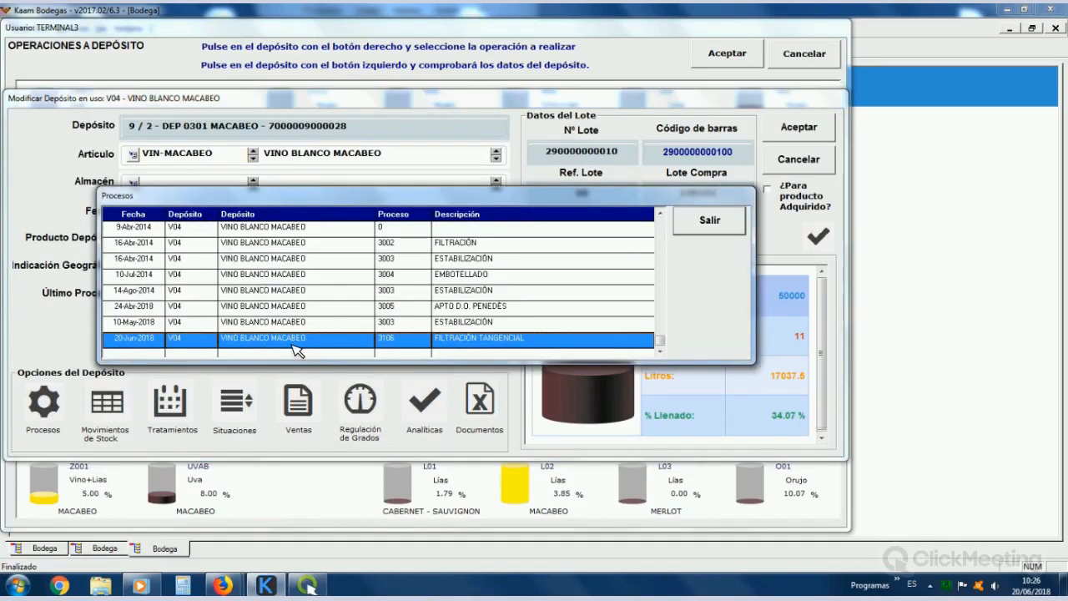
{"action": "left_click", "coordinate": [722, 219]}
{"action": "left_click", "coordinate": [799, 161]}
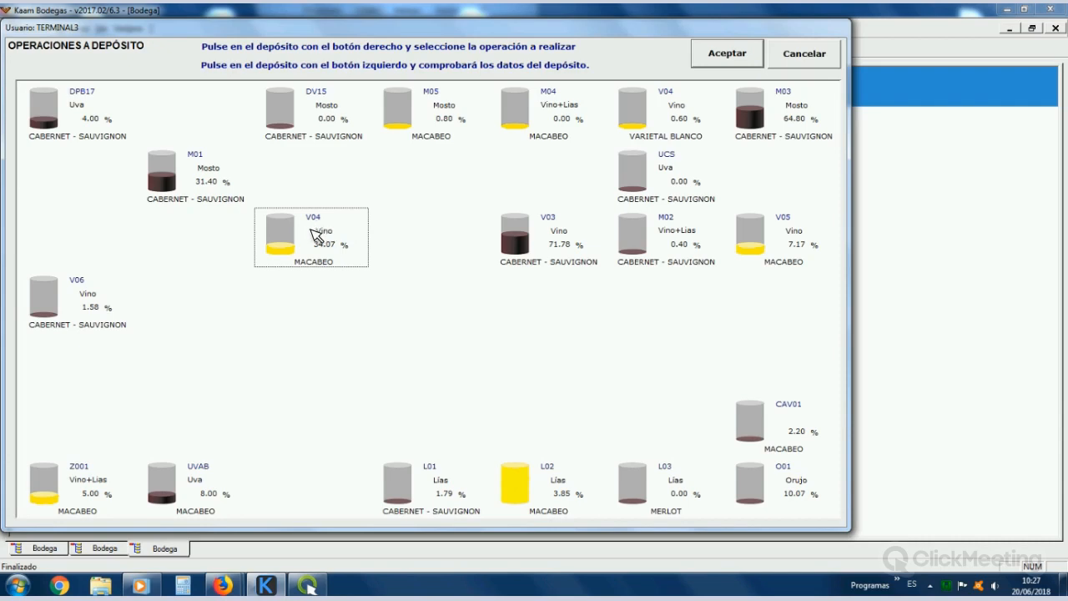
{"action": "right_click", "coordinate": [308, 229]}
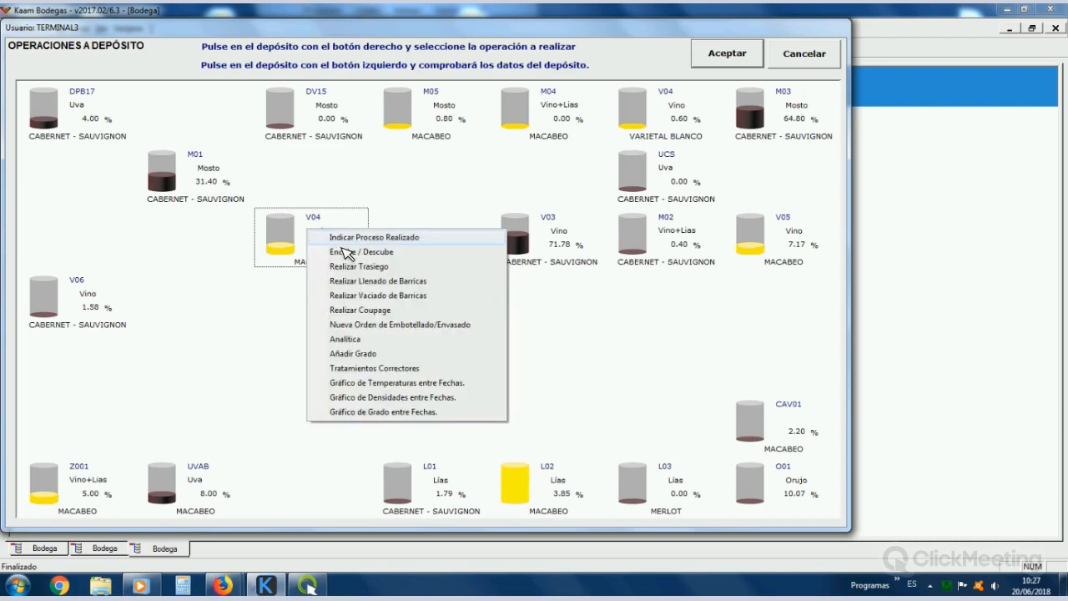
{"action": "left_click", "coordinate": [359, 368]}
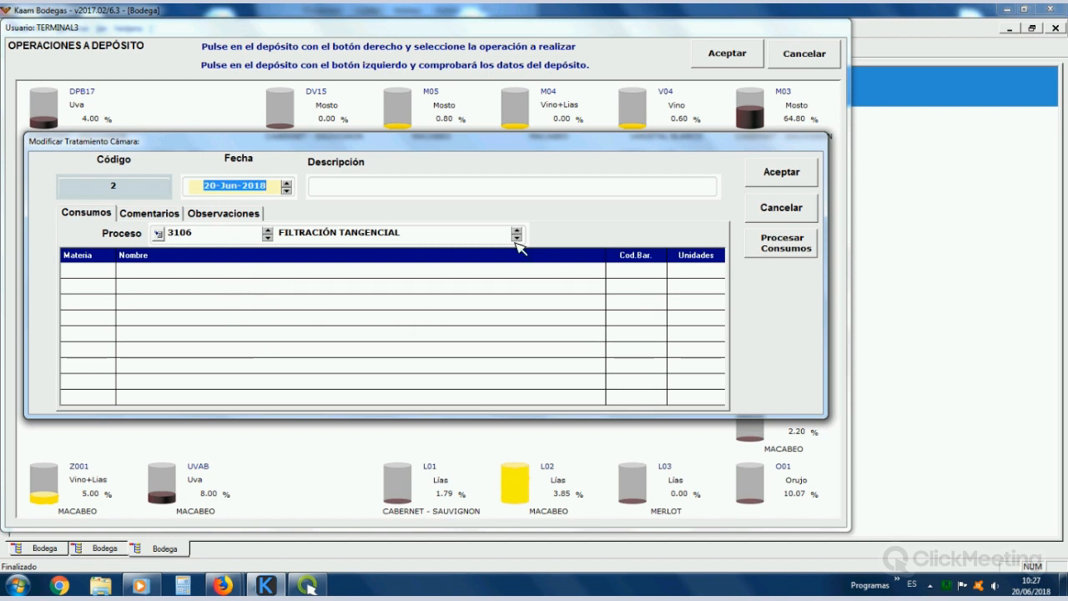
{"action": "left_click", "coordinate": [760, 217]}
Step: Record process 3003 ESTABILIZACIÓN as performed on the Macabeo deposit V04, dated 20-Jun-2018
{"action": "right_click", "coordinate": [315, 225]}
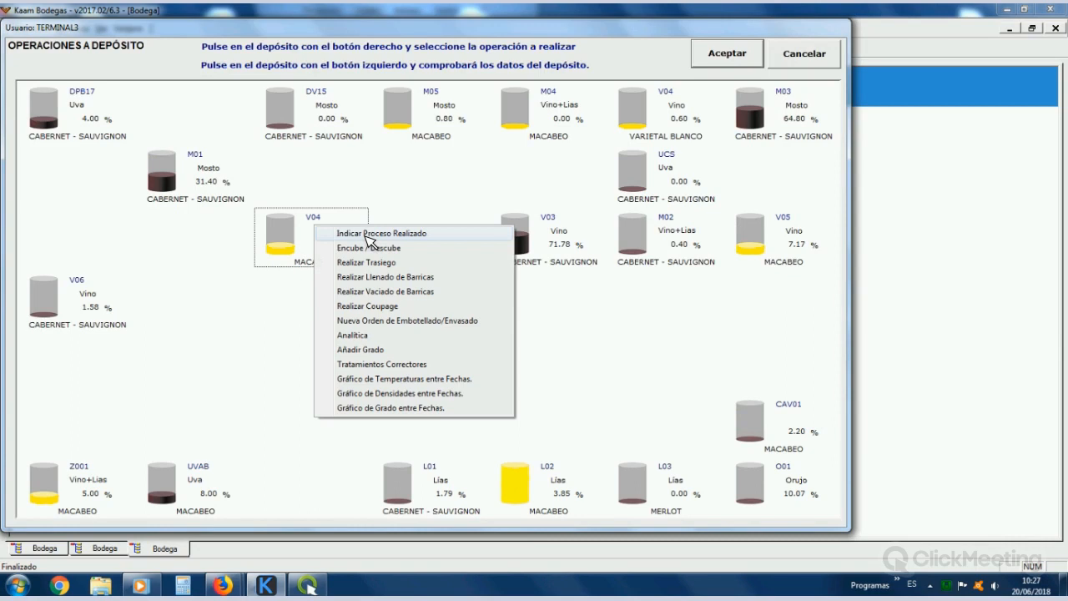
{"action": "left_click", "coordinate": [318, 234]}
{"action": "left_click", "coordinate": [300, 254]}
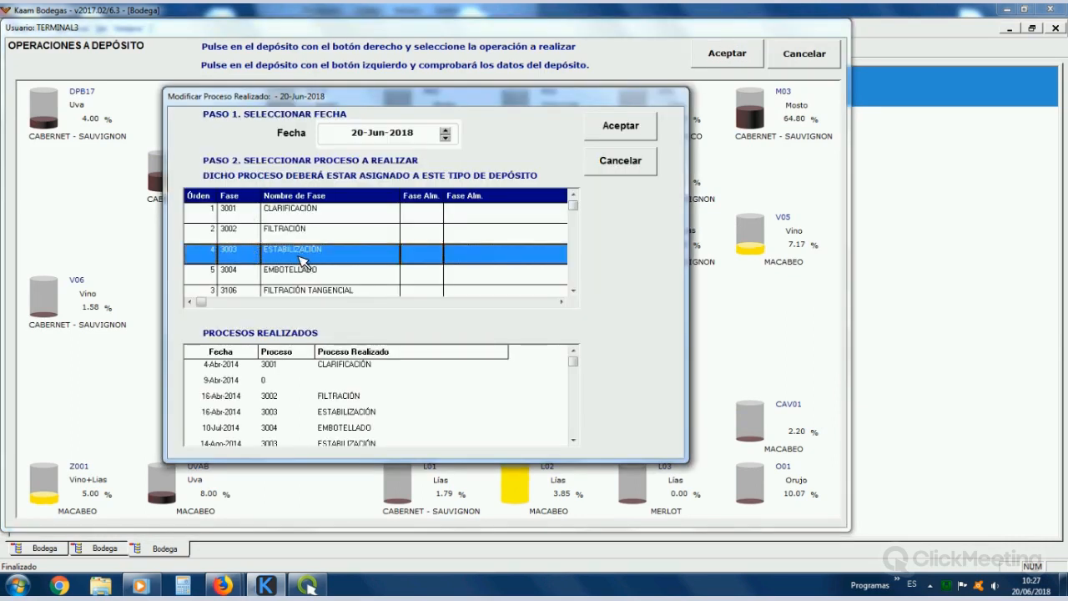
{"action": "left_click", "coordinate": [621, 130]}
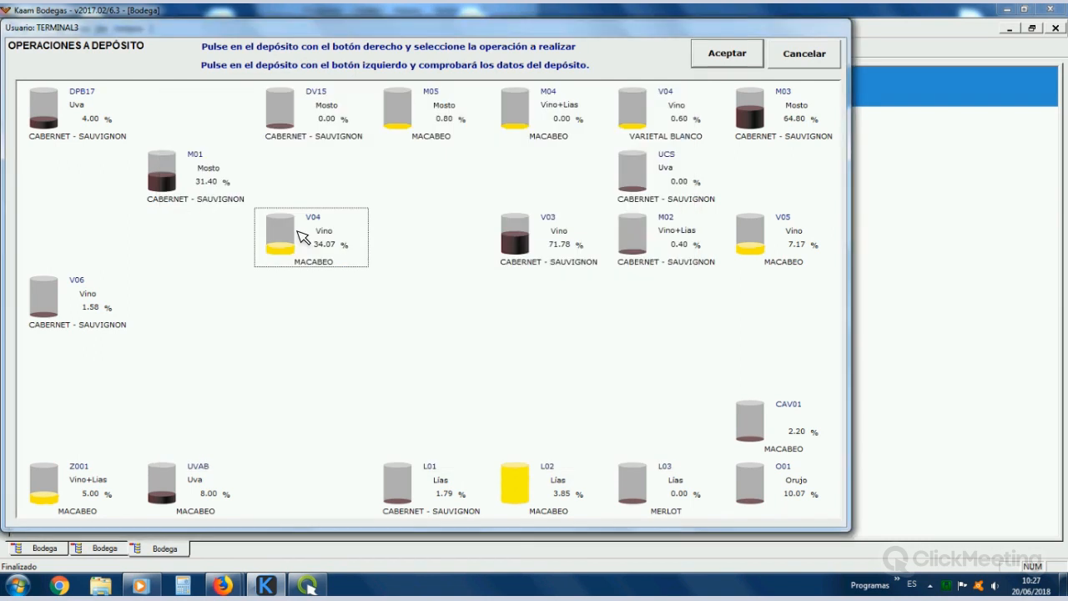
Step: Start a corrective treatment for the Macabeo deposit V04 and examine each material proposed for its ESTABILIZACIÓN process
{"action": "right_click", "coordinate": [302, 236]}
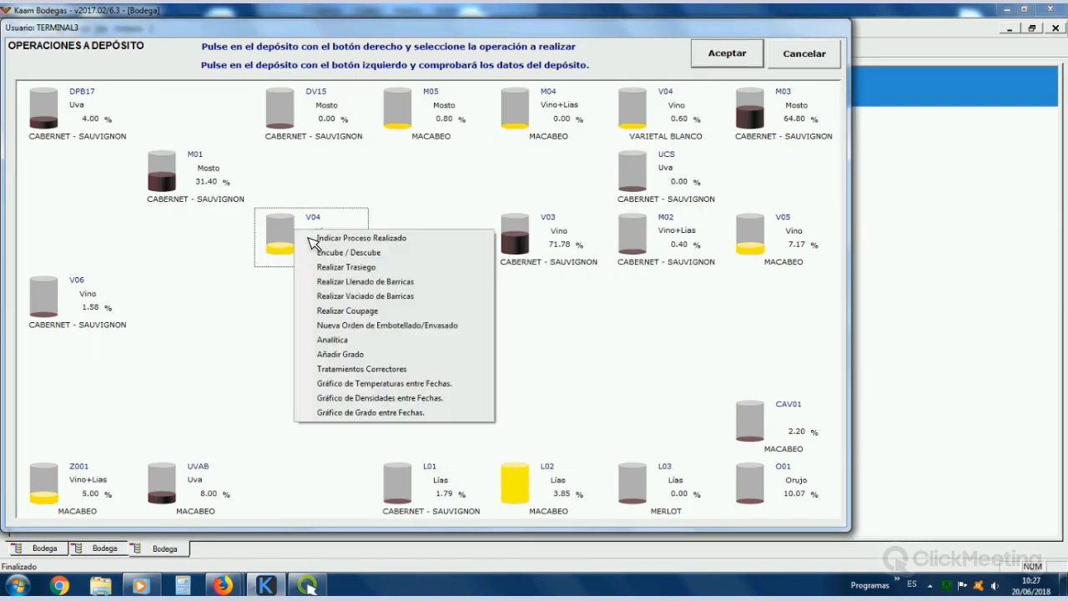
{"action": "left_click", "coordinate": [346, 373]}
{"action": "left_click", "coordinate": [140, 273]}
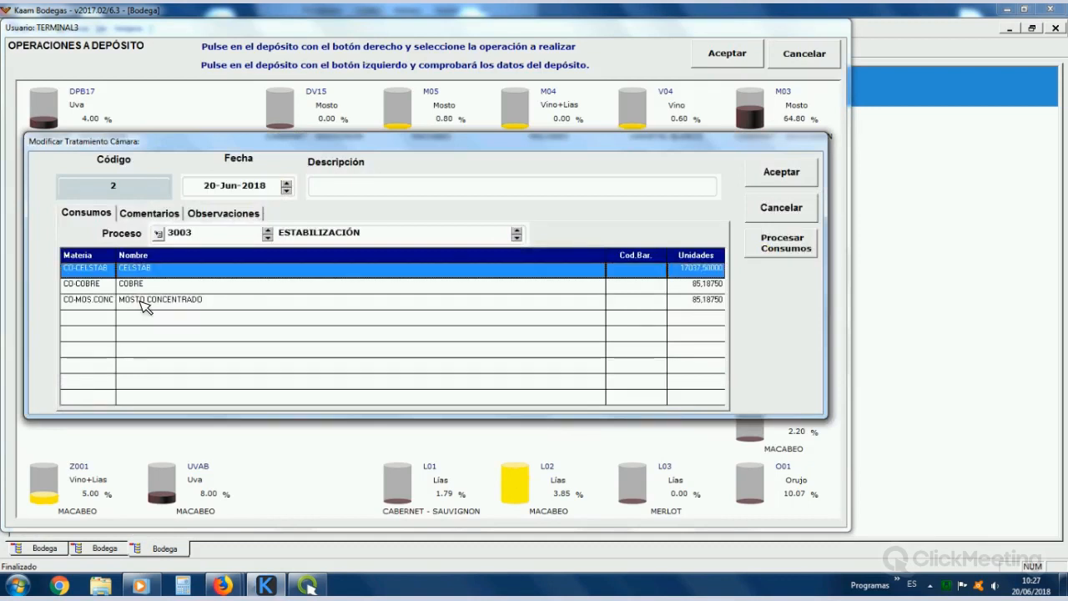
{"action": "left_click", "coordinate": [140, 284]}
{"action": "left_click", "coordinate": [141, 300]}
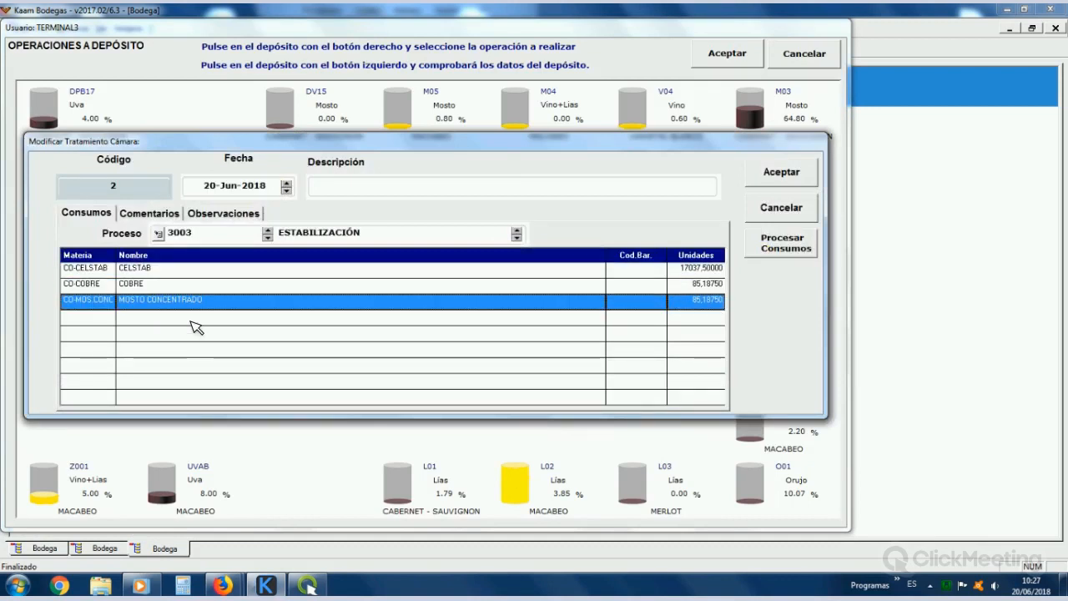
Step: Open the CELSTAB consumption of the treatment for editing and reposition its window to uncover the treatment behind it
{"action": "left_click", "coordinate": [689, 270]}
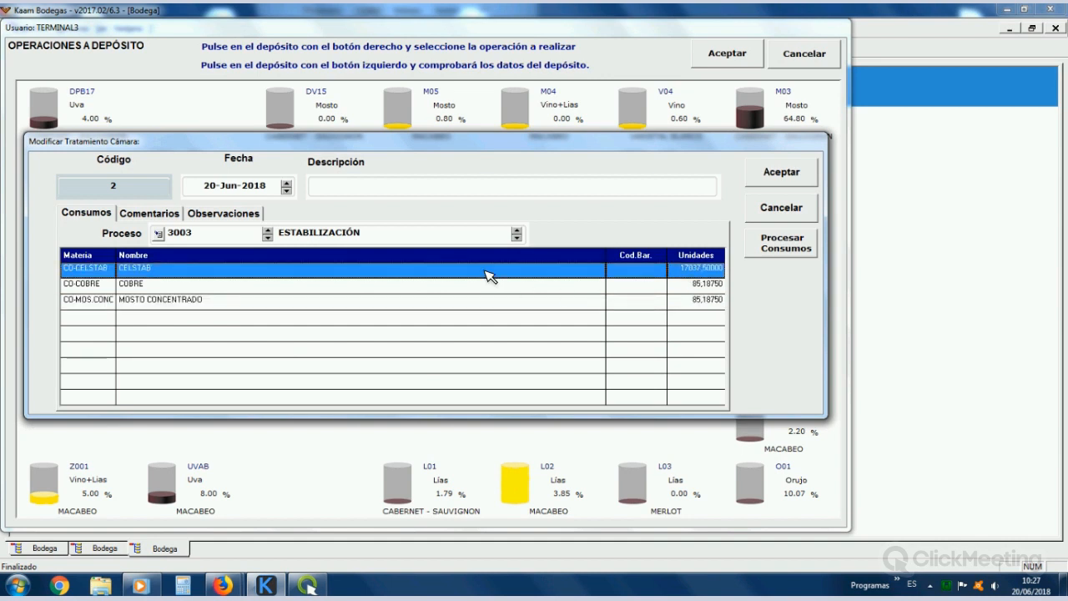
{"action": "double_click", "coordinate": [355, 272]}
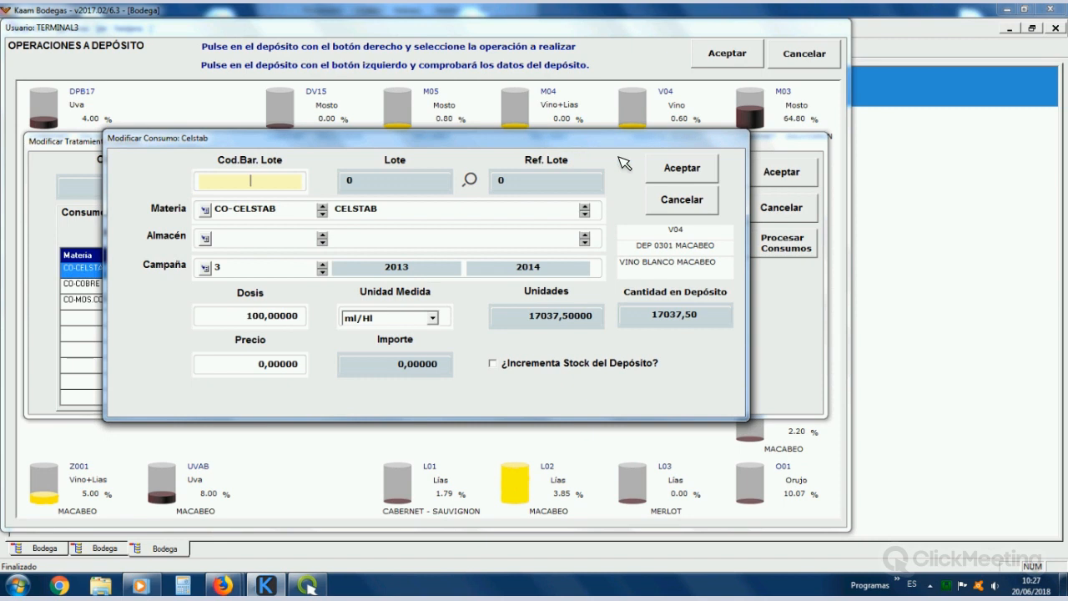
{"action": "left_click_drag", "start_coordinate": [418, 139], "coordinate": [506, 290]}
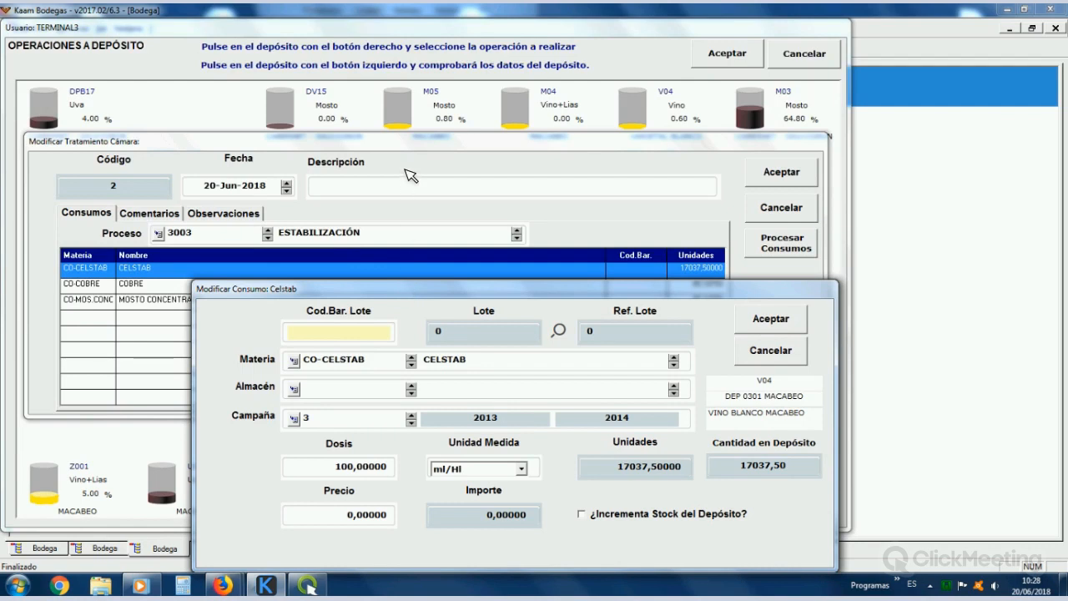
Step: Set the CELSTAB consumption to the manual unit of measure with a dose of 30
{"action": "left_click_drag", "start_coordinate": [317, 288], "coordinate": [319, 169]}
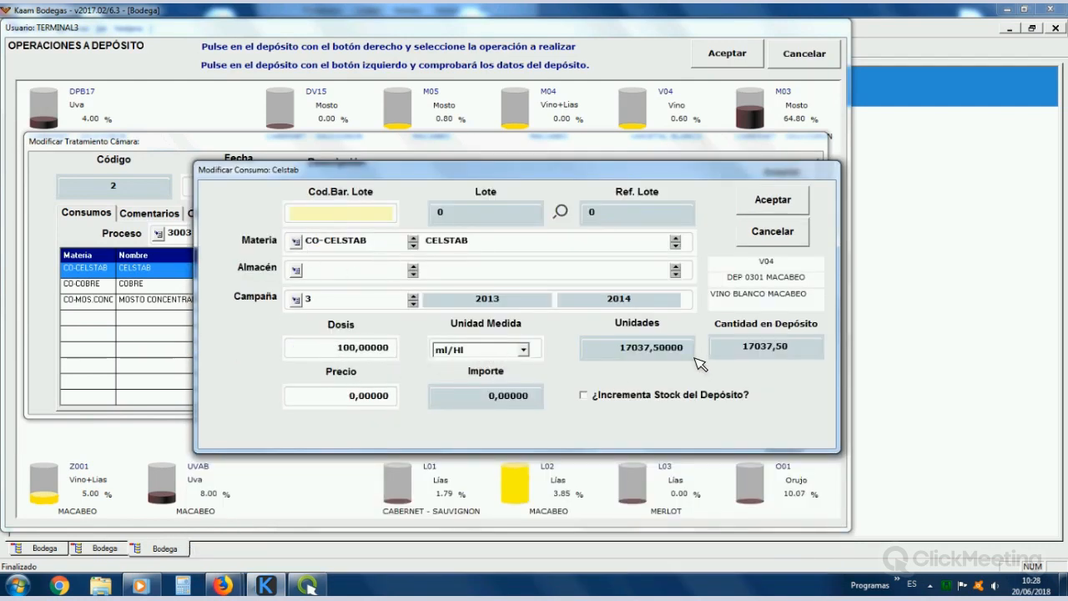
{"action": "left_click", "coordinate": [779, 349]}
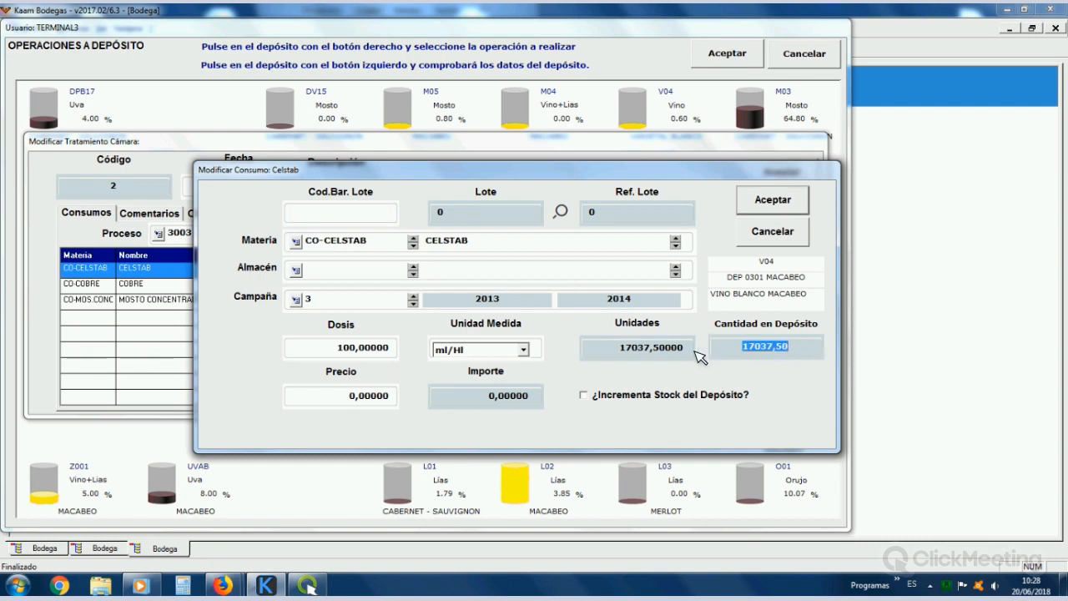
{"action": "left_click", "coordinate": [664, 353]}
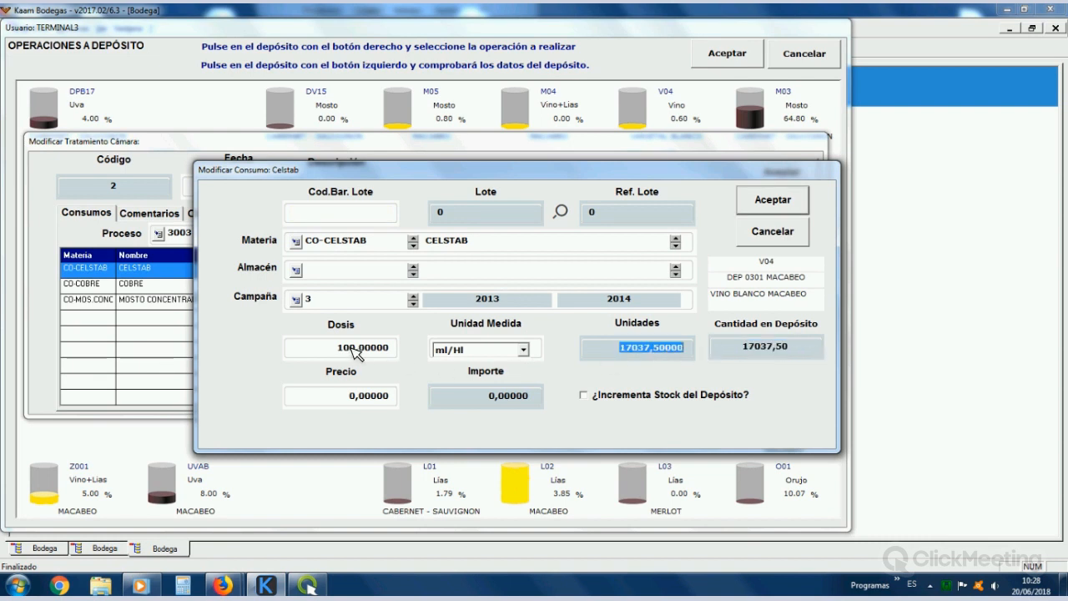
{"action": "left_click", "coordinate": [450, 351]}
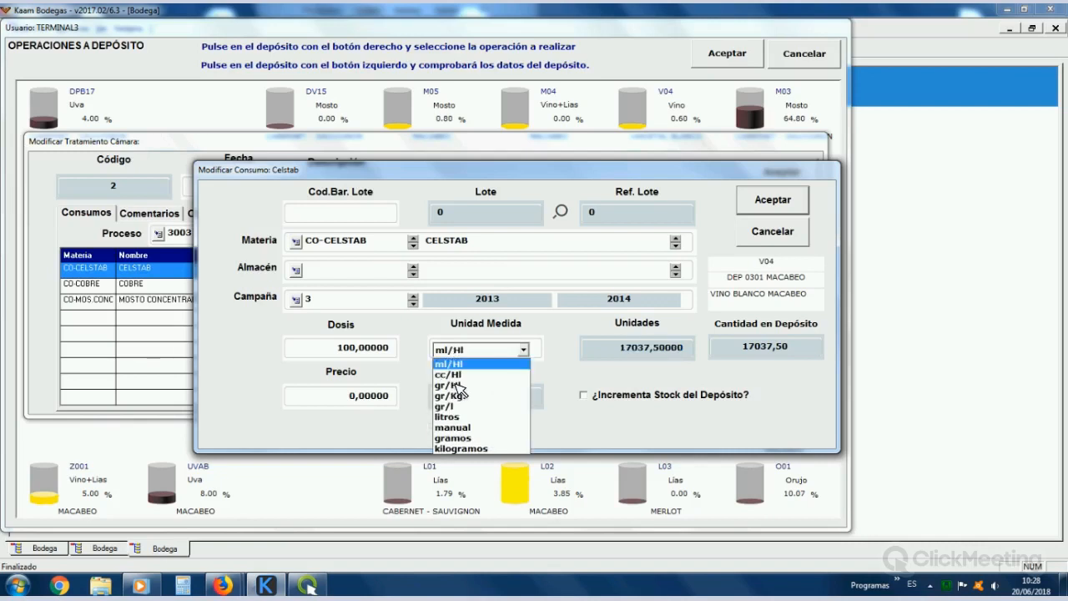
{"action": "left_click", "coordinate": [455, 428]}
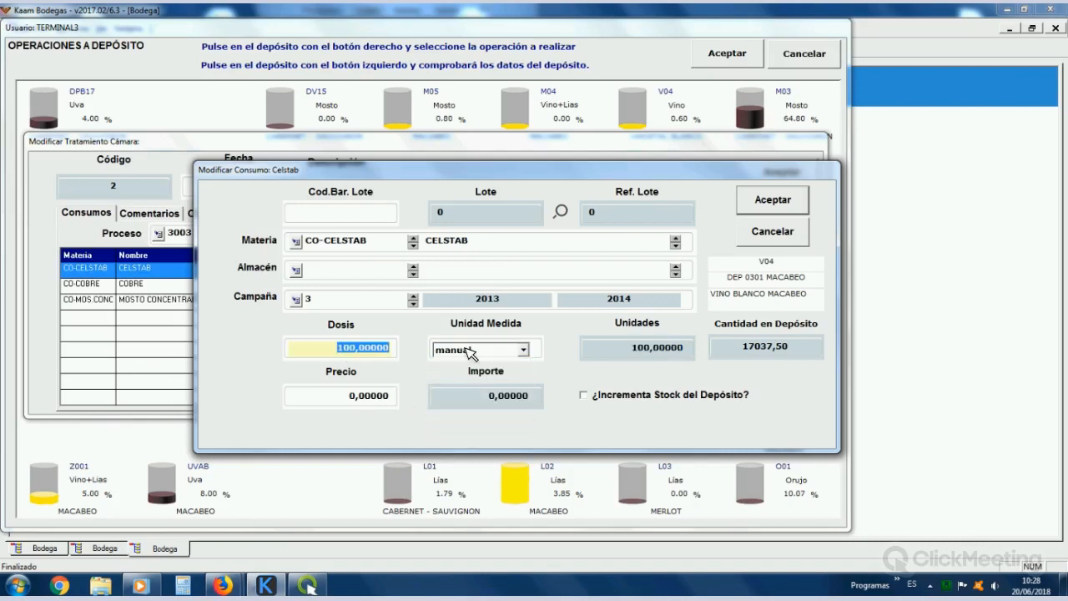
{"action": "type", "text": "30"}
{"action": "key", "text": "Tab"}
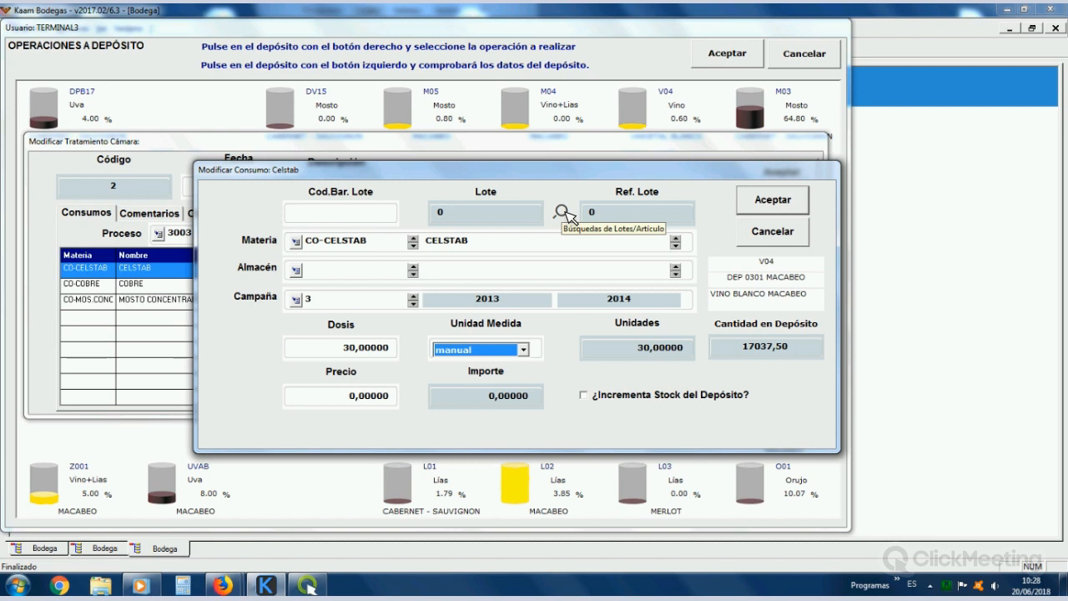
{"action": "left_click", "coordinate": [566, 215]}
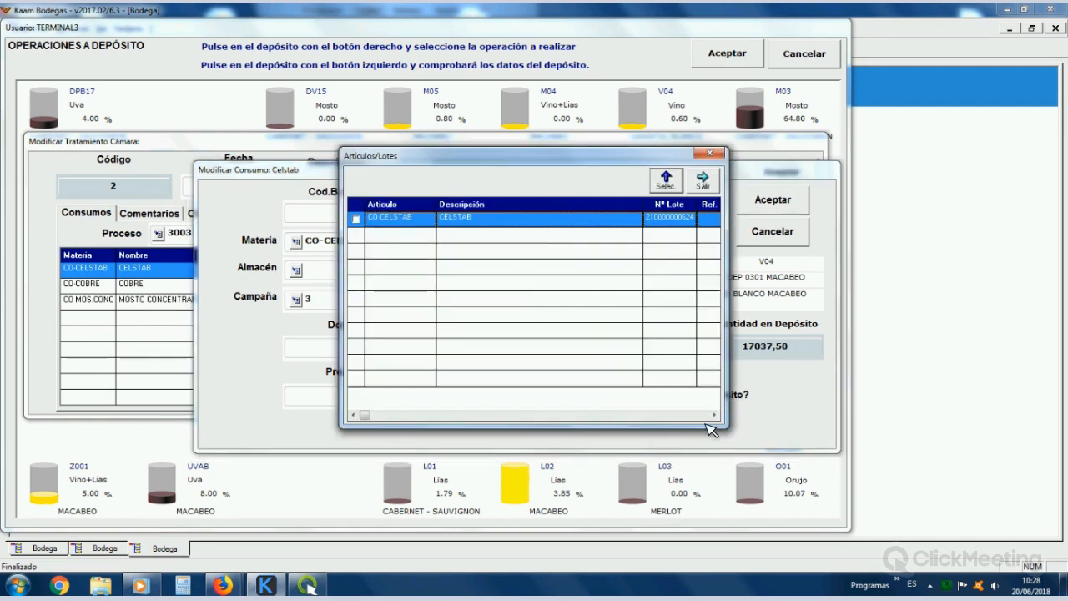
{"action": "left_click", "coordinate": [701, 415]}
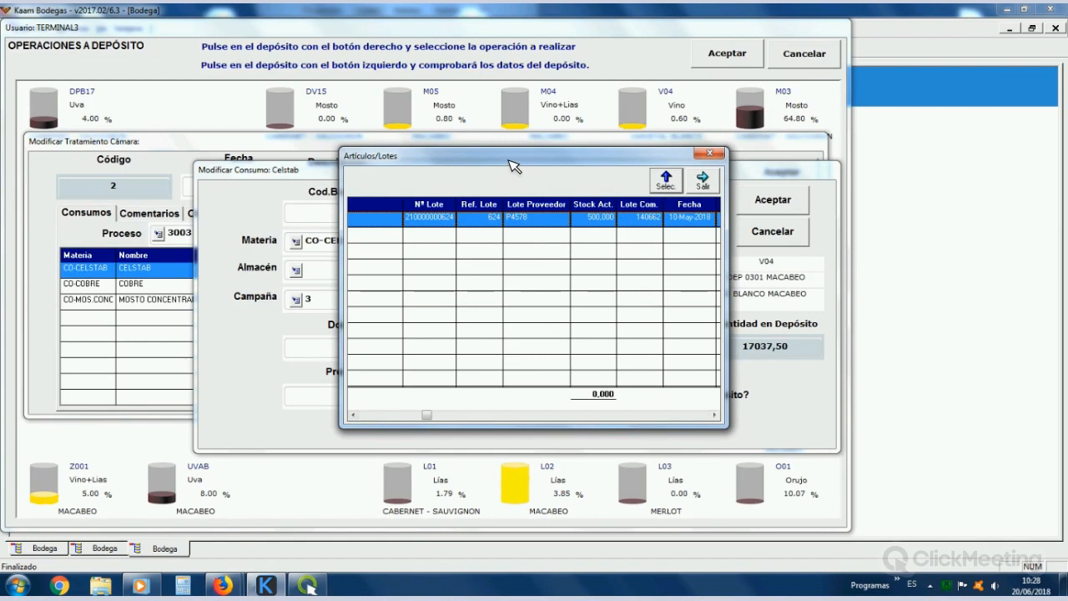
{"action": "left_click_drag", "start_coordinate": [507, 159], "coordinate": [506, 257]}
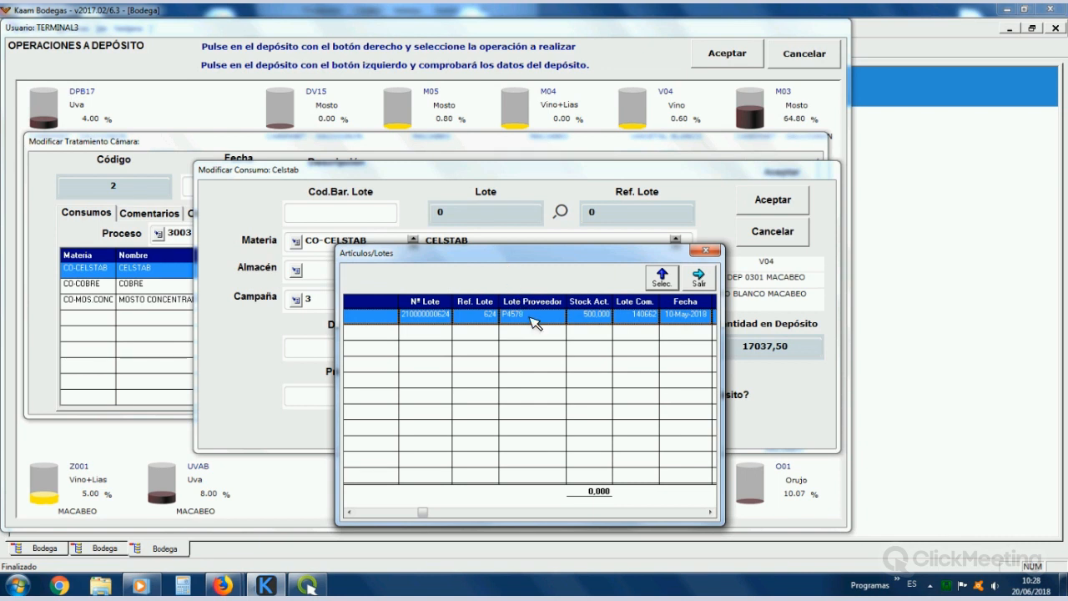
{"action": "left_click", "coordinate": [662, 279]}
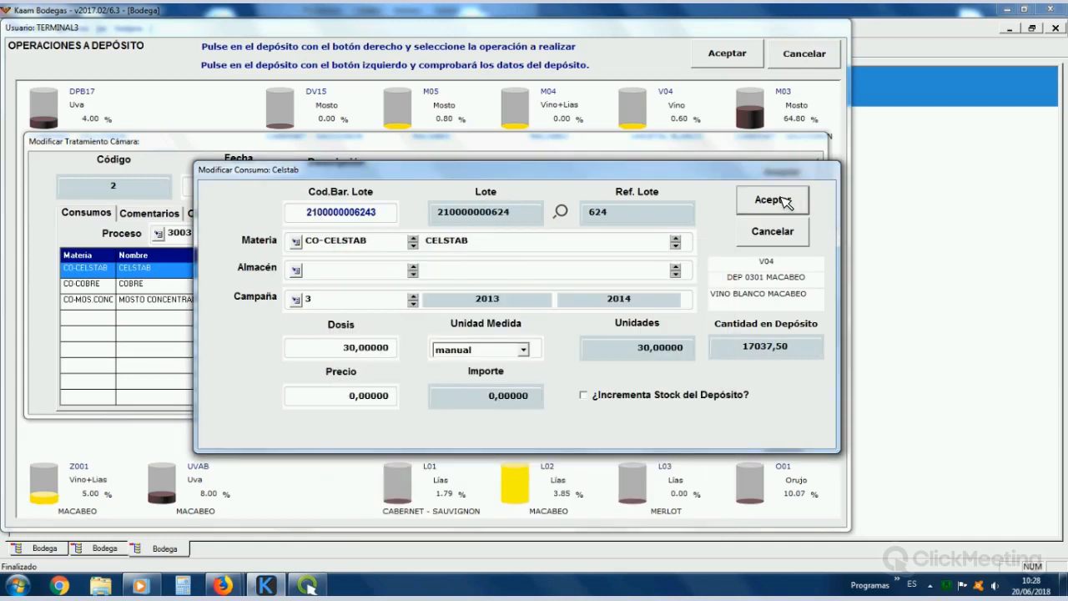
{"action": "left_click", "coordinate": [772, 202]}
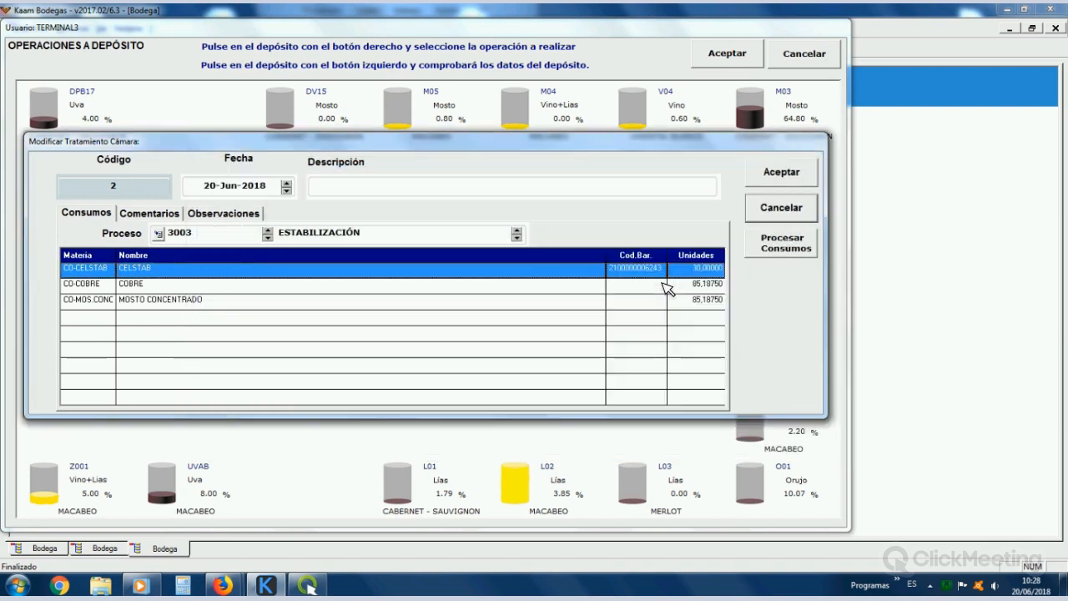
Step: Open the COBRE consumption, look up its available lots, and close it without changes
{"action": "double_click", "coordinate": [667, 288]}
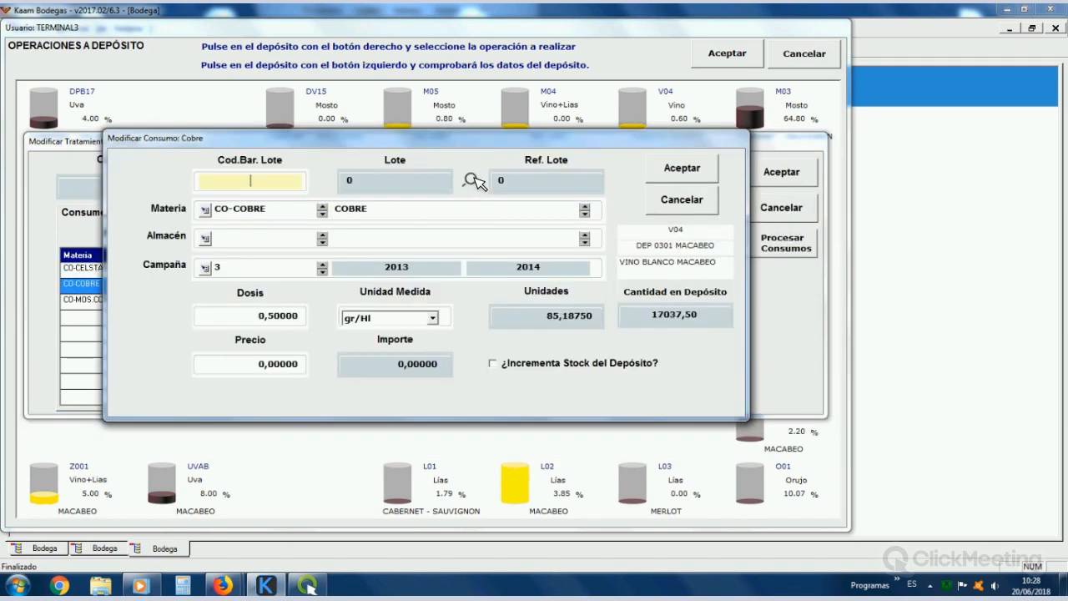
{"action": "left_click", "coordinate": [470, 179]}
{"action": "left_click", "coordinate": [502, 316]}
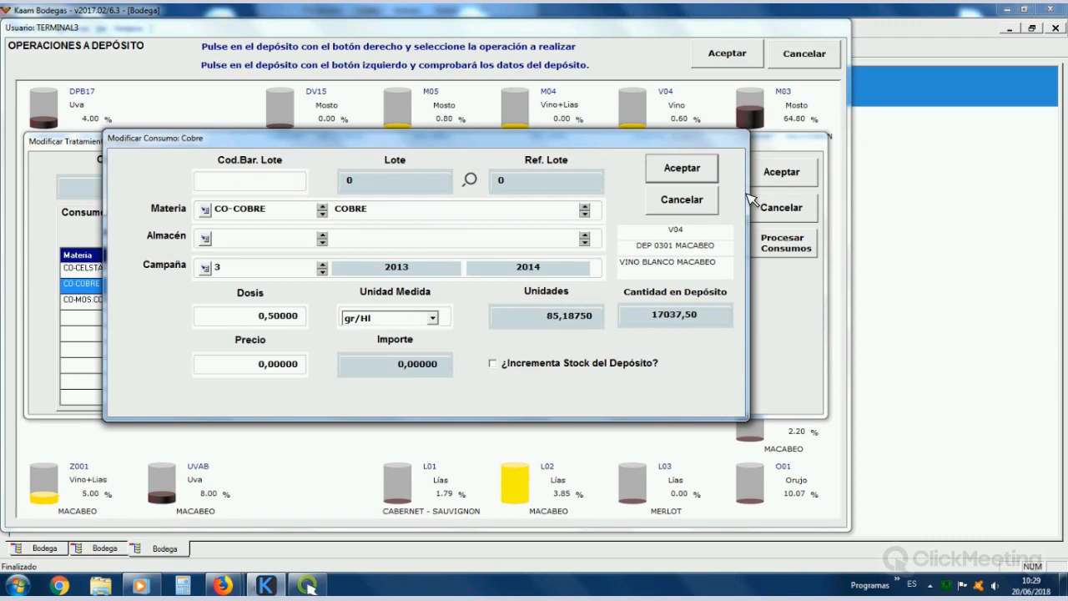
{"action": "left_click", "coordinate": [703, 212]}
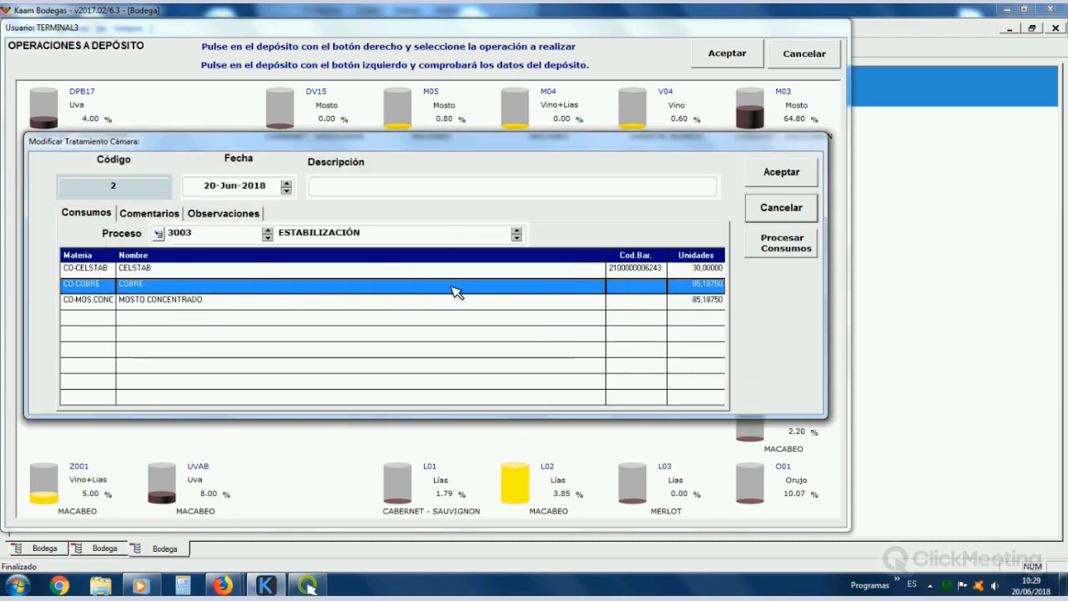
Step: Review the COBRE and MOSTO CONCENTRADO lines of the ESTABILIZACIÓN treatment and save the treatment
{"action": "key", "text": "Up"}
{"action": "left_click", "coordinate": [422, 288]}
{"action": "left_click", "coordinate": [423, 306]}
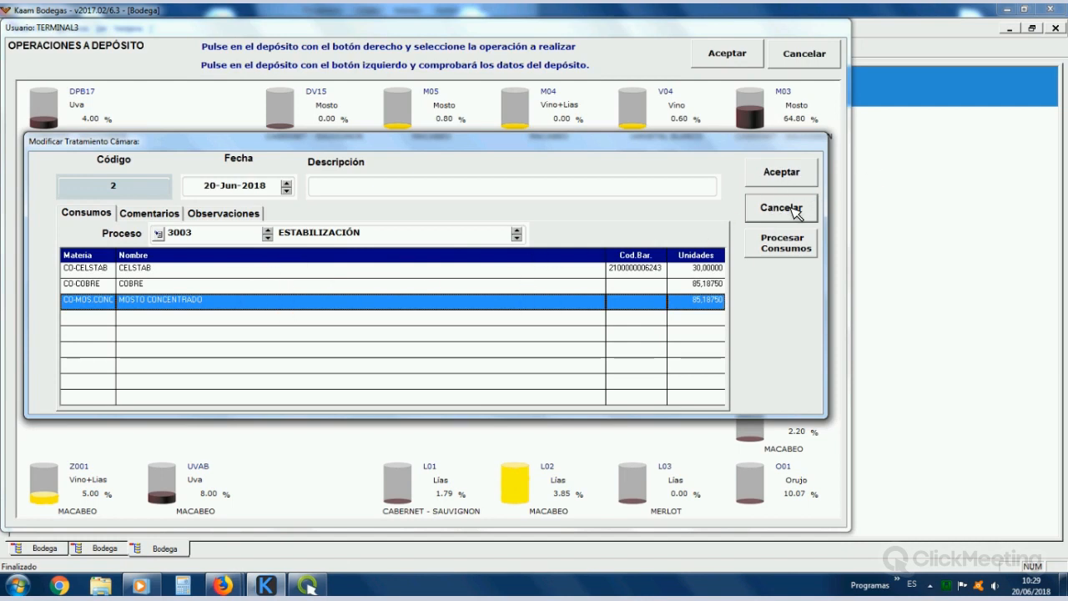
{"action": "left_click", "coordinate": [784, 176]}
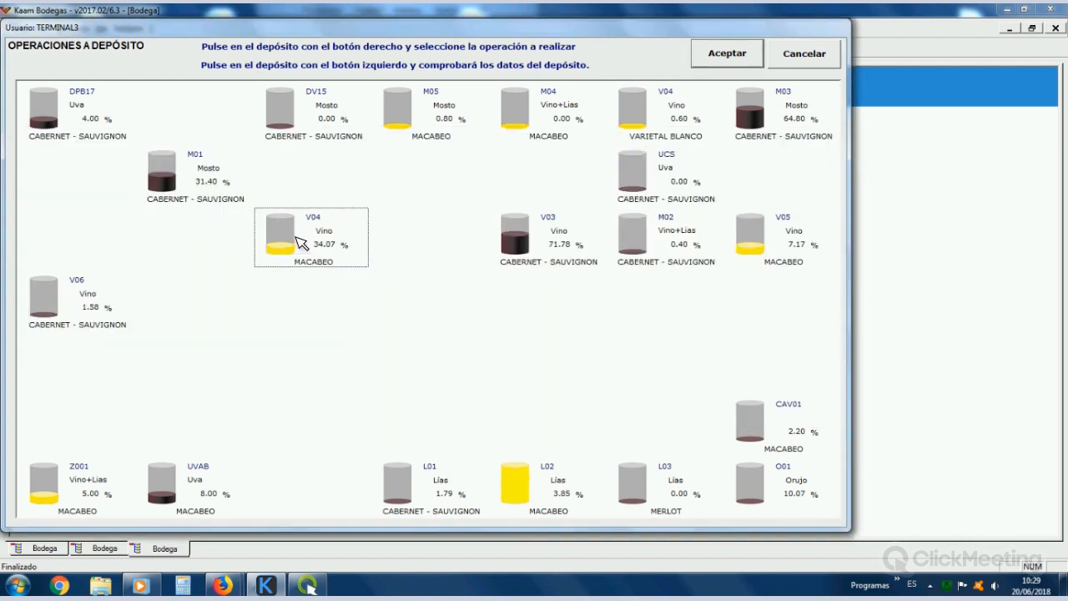
Step: Check the 20-Jun-2018 treatment in the Macabeo deposit V04's treatment history, and close the deposit record
{"action": "left_click", "coordinate": [297, 242]}
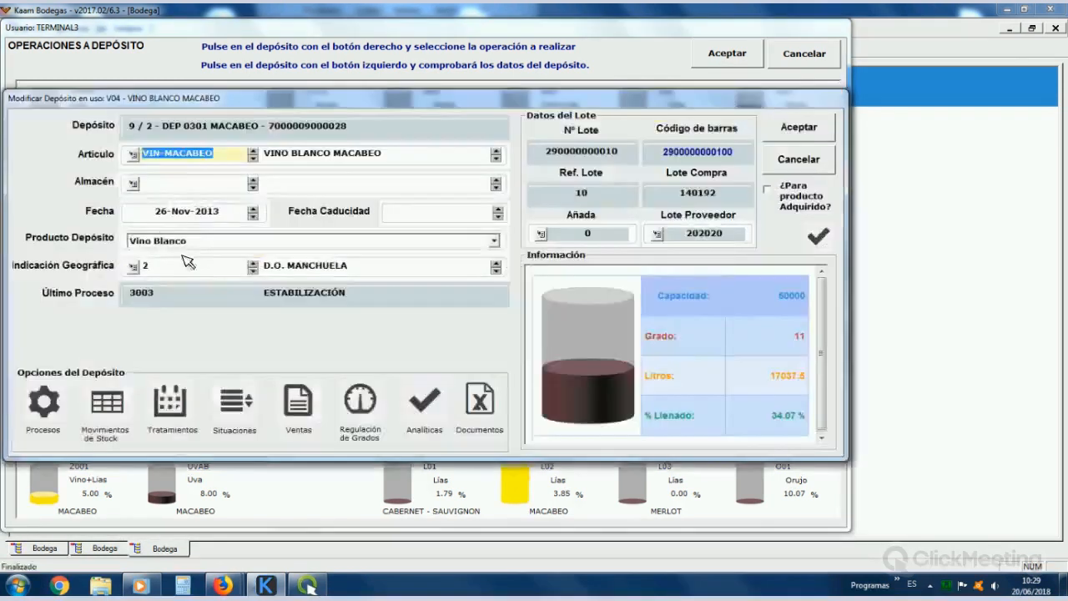
{"action": "left_click", "coordinate": [211, 244]}
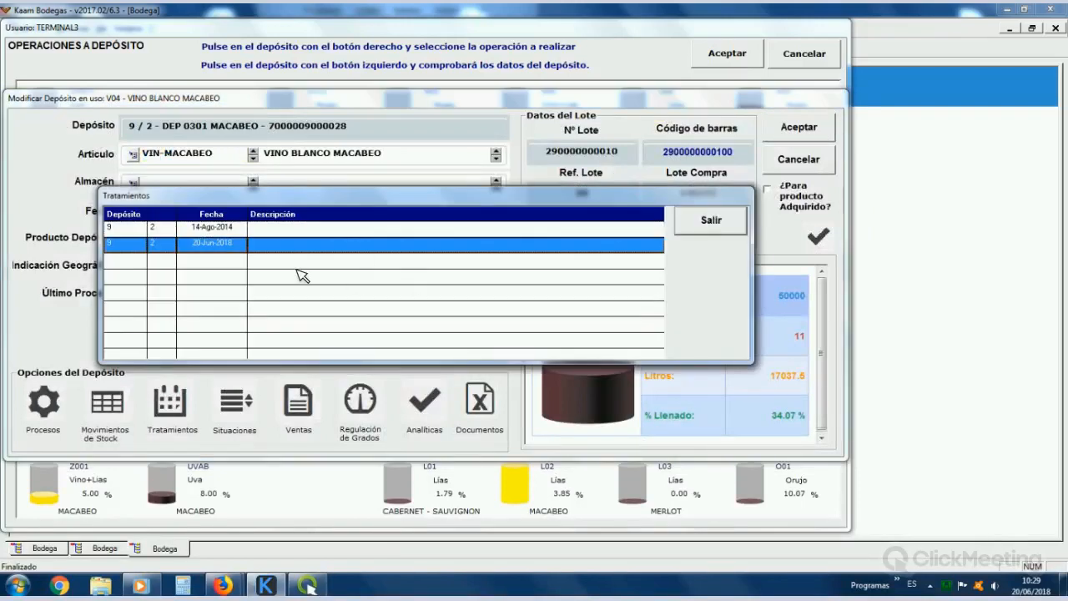
{"action": "left_click", "coordinate": [230, 273]}
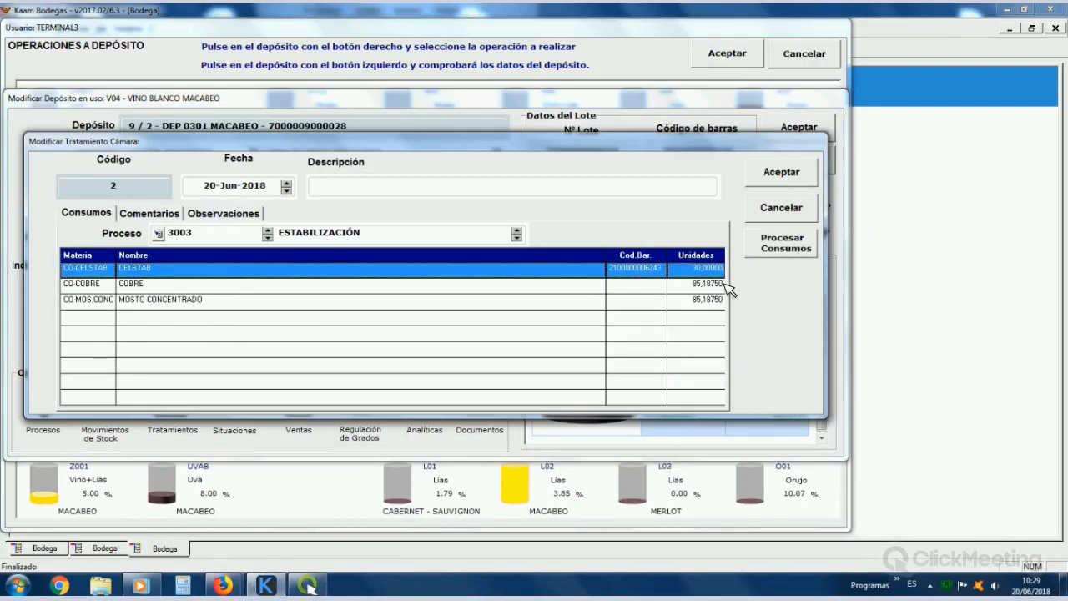
{"action": "left_click", "coordinate": [780, 209]}
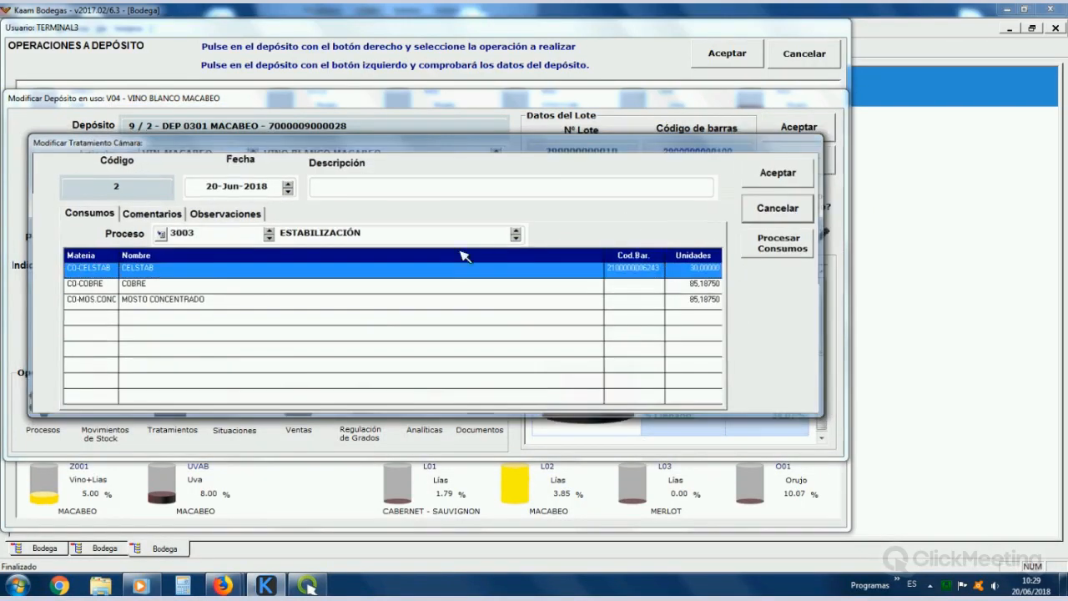
{"action": "left_click", "coordinate": [824, 165]}
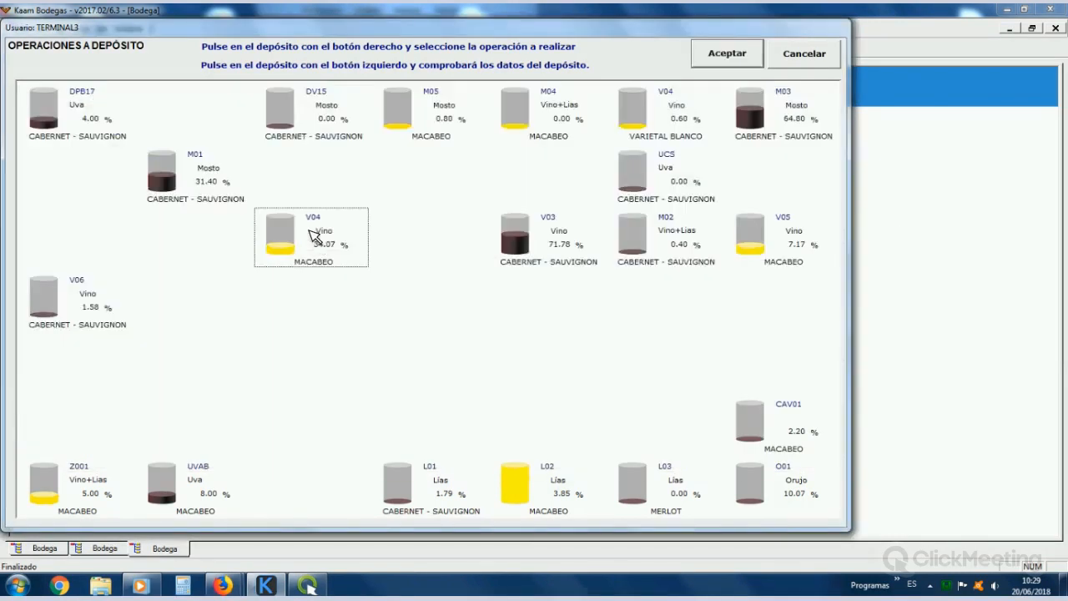
Step: Check the process proposed for a corrective treatment on deposit M01 and on the Varietal Blanco deposit V04, cancelling both
{"action": "right_click", "coordinate": [313, 235]}
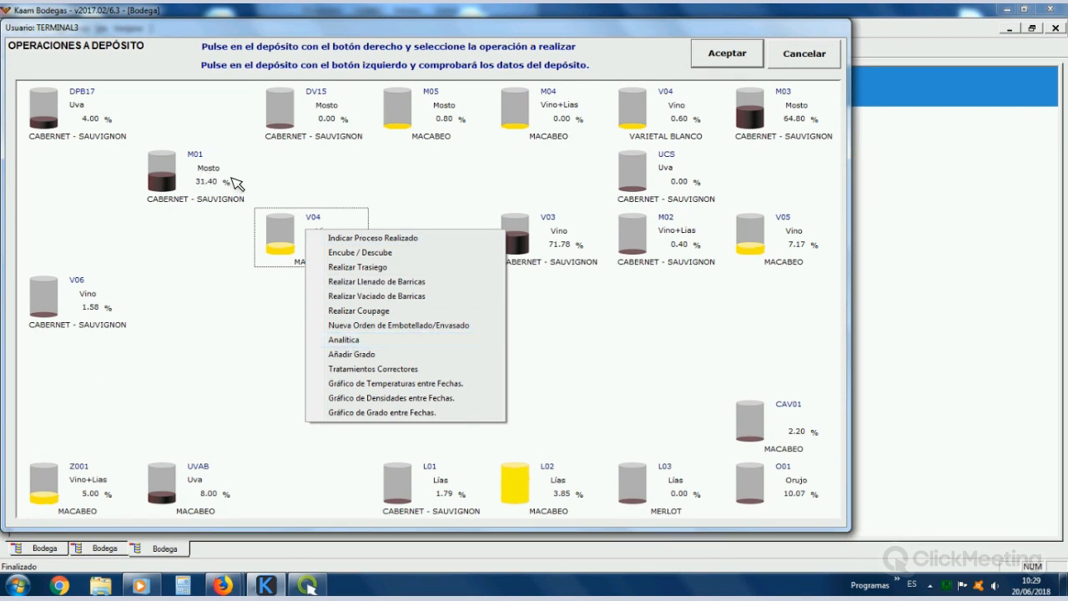
{"action": "right_click", "coordinate": [183, 168]}
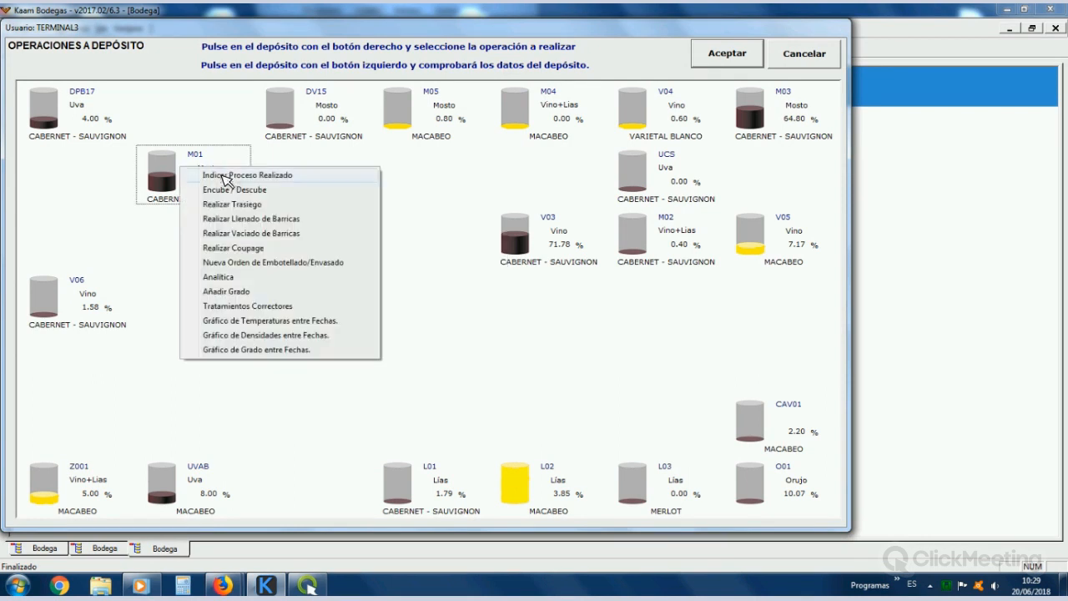
{"action": "left_click", "coordinate": [271, 307]}
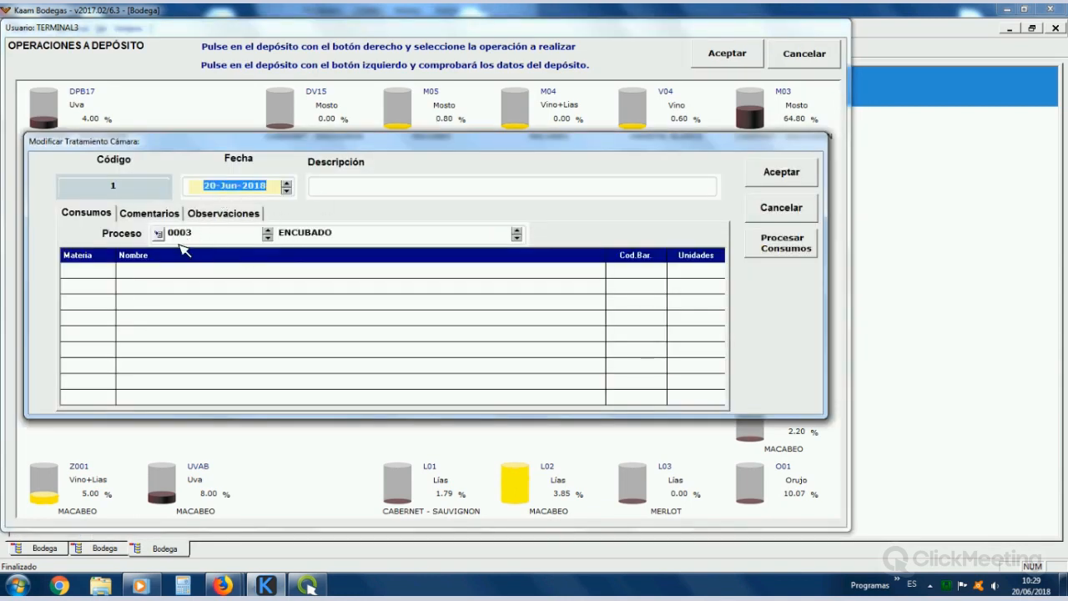
{"action": "left_click", "coordinate": [795, 208]}
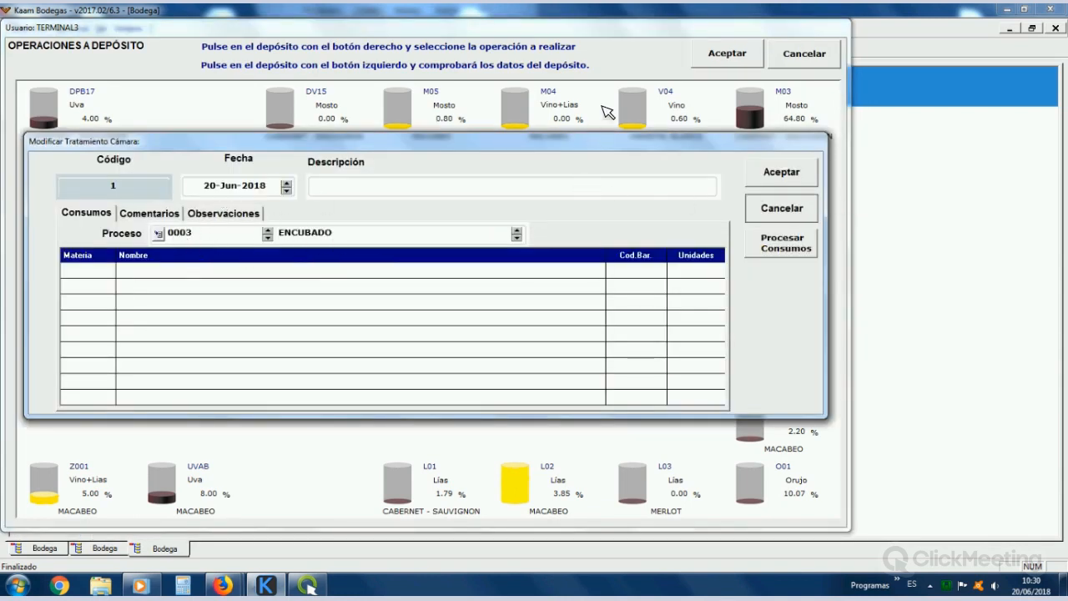
{"action": "right_click", "coordinate": [671, 103]}
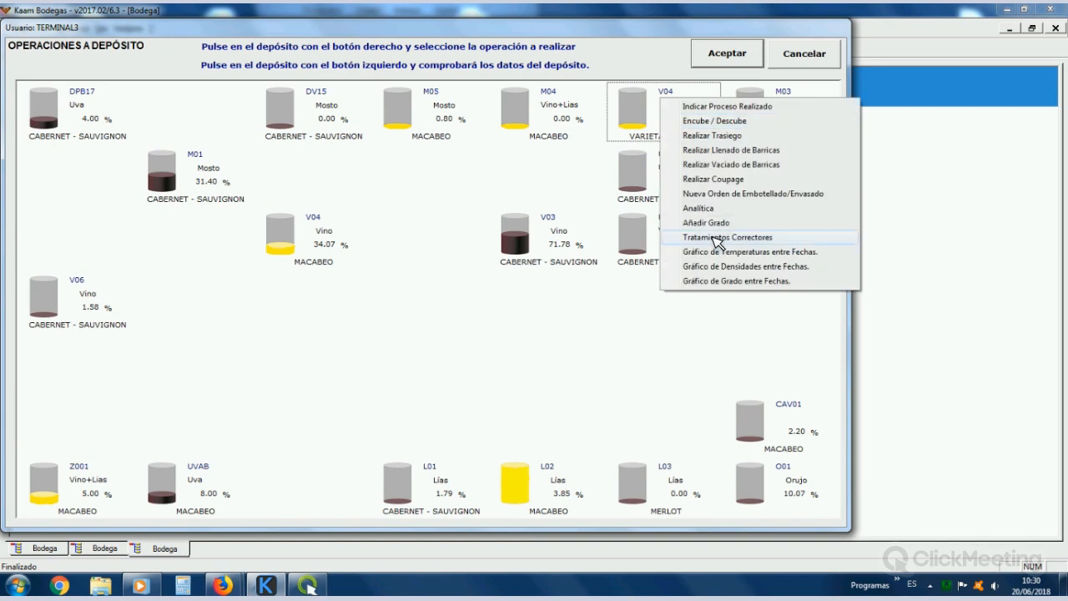
{"action": "left_click", "coordinate": [715, 238]}
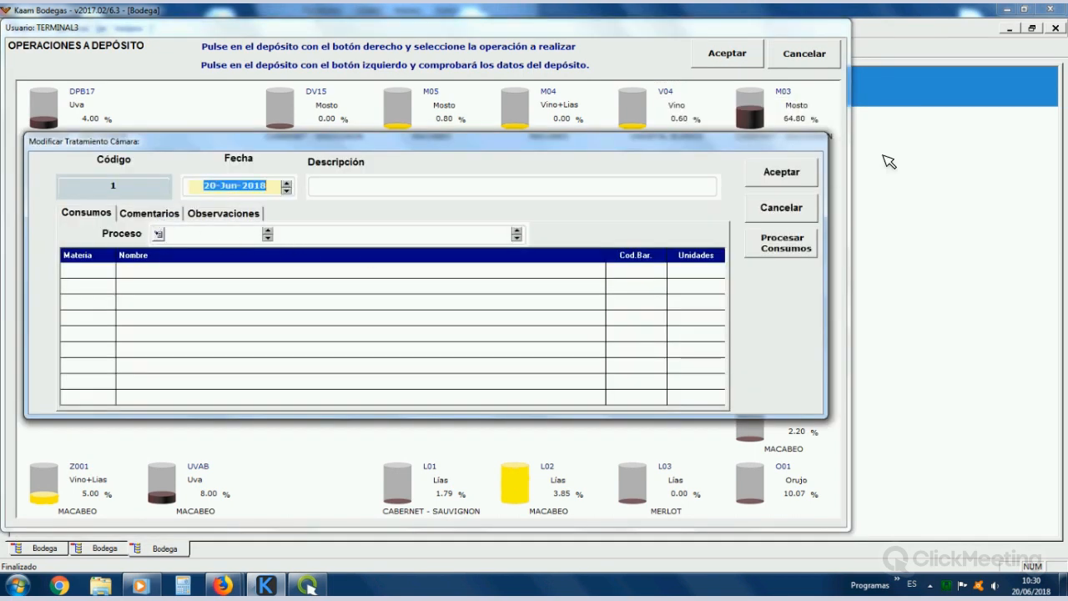
{"action": "left_click", "coordinate": [781, 209]}
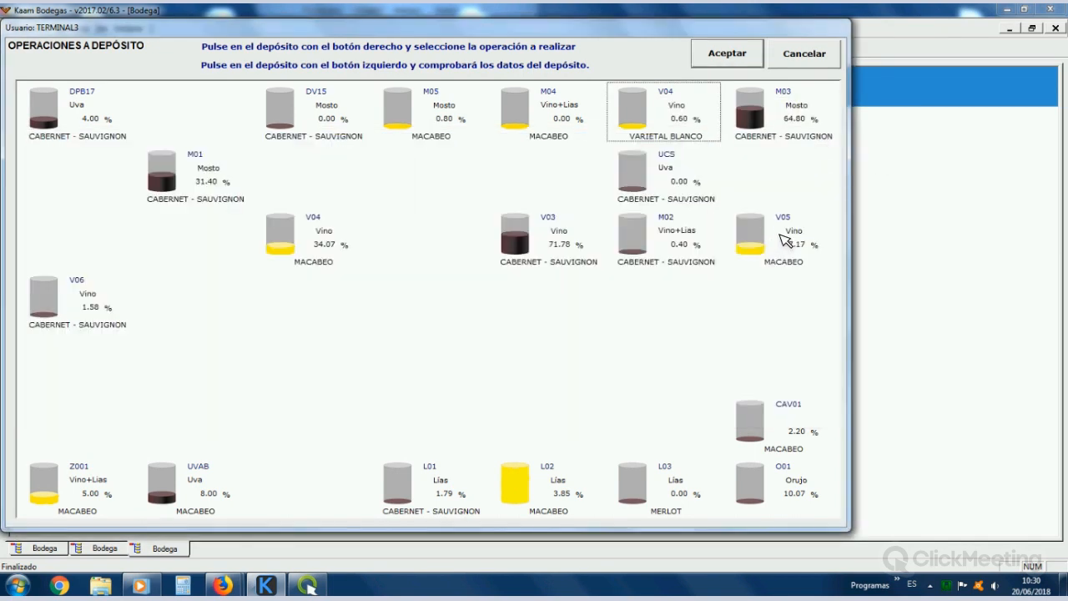
Step: Start a corrective treatment for the Macabeo deposit V05 and try adding a consumption of BISULFITO AMÓNICO
{"action": "right_click", "coordinate": [781, 235]}
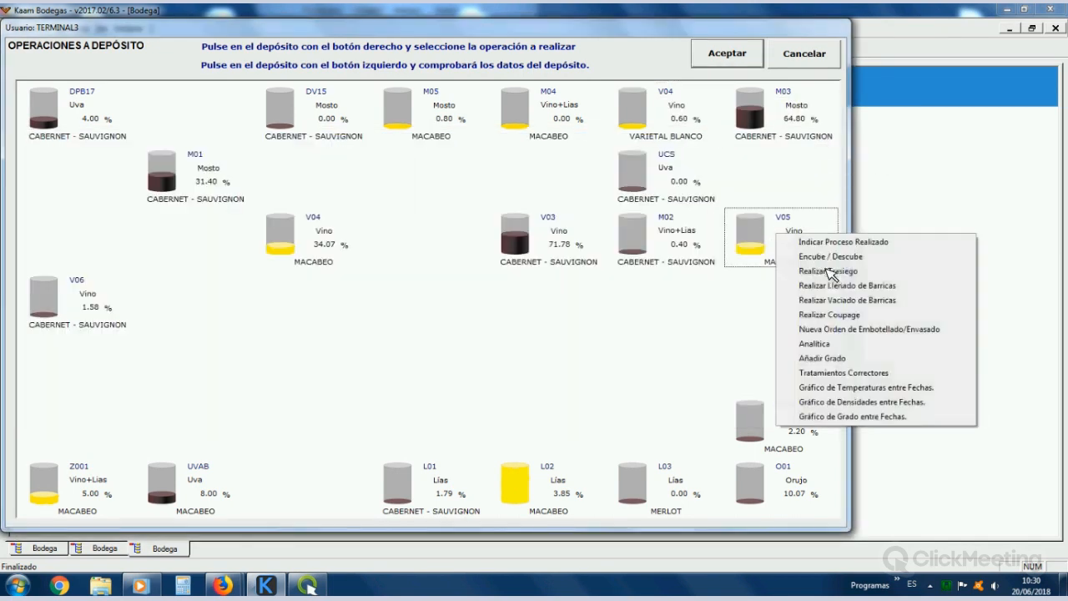
{"action": "left_click", "coordinate": [838, 375]}
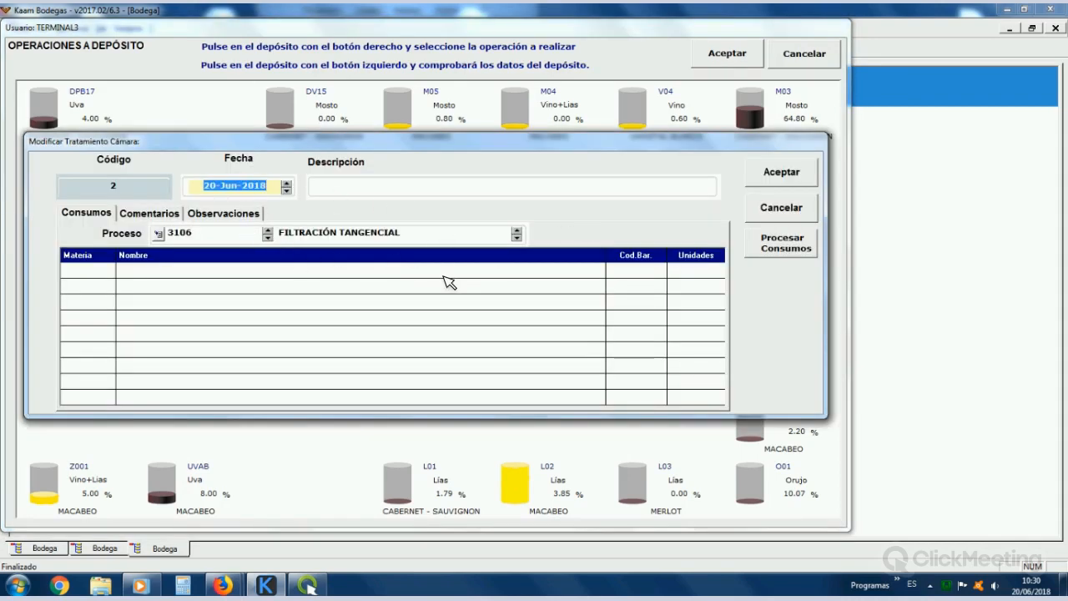
{"action": "double_click", "coordinate": [332, 264]}
{"action": "left_click", "coordinate": [208, 226]}
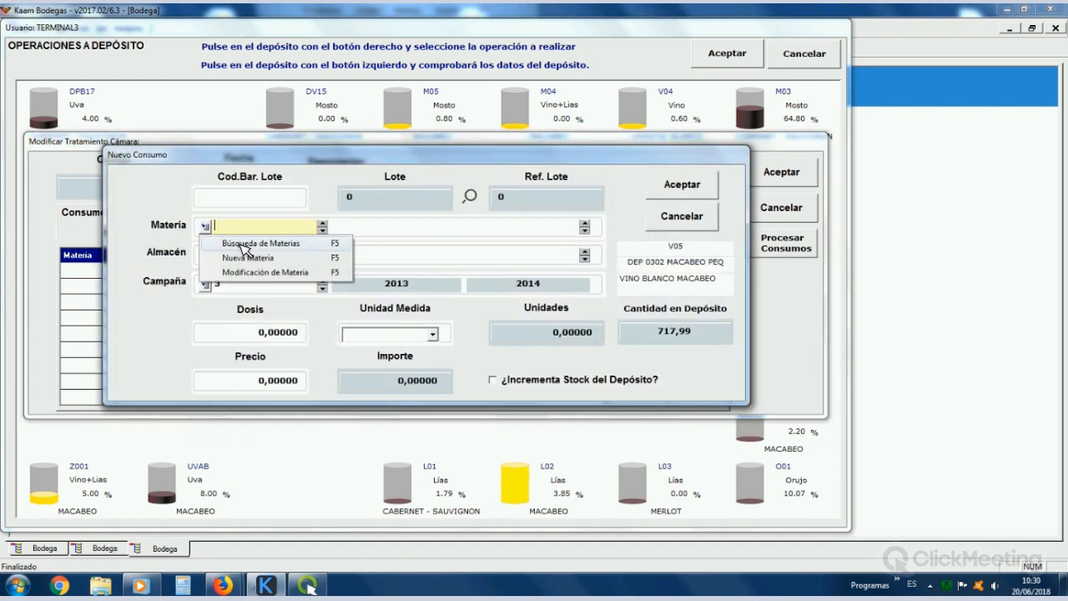
{"action": "left_click", "coordinate": [241, 247]}
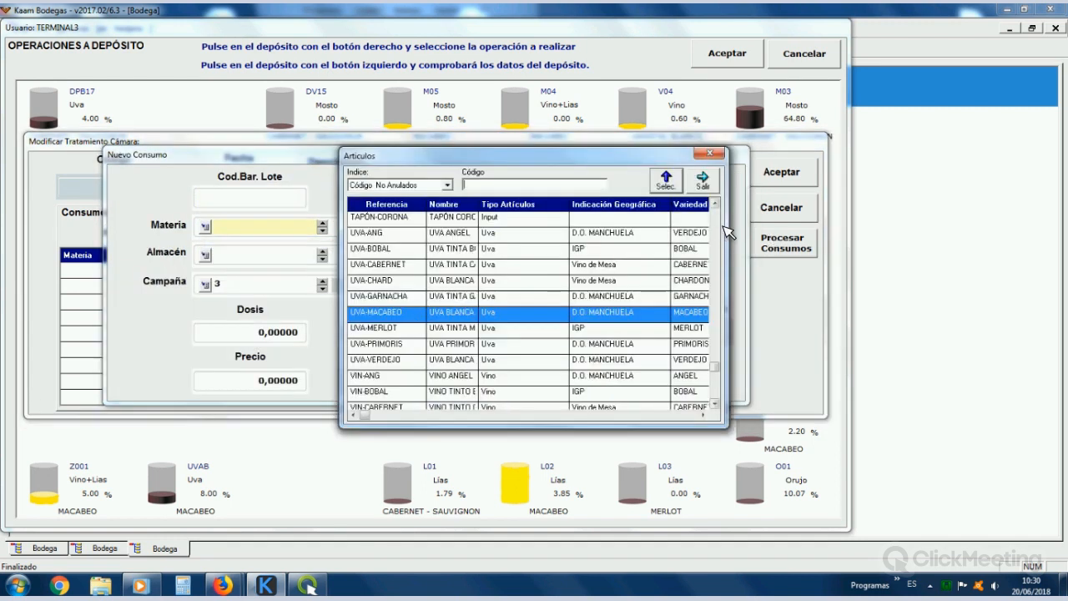
{"action": "scroll", "coordinate": [724, 232], "scroll_direction": "up", "scroll_amount": 15}
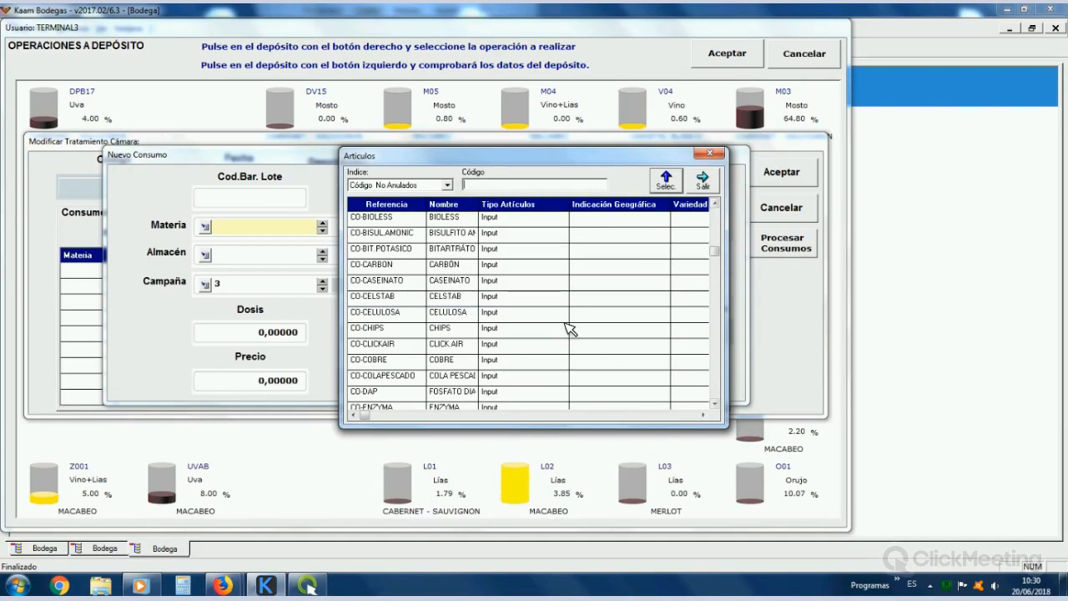
{"action": "double_click", "coordinate": [388, 239]}
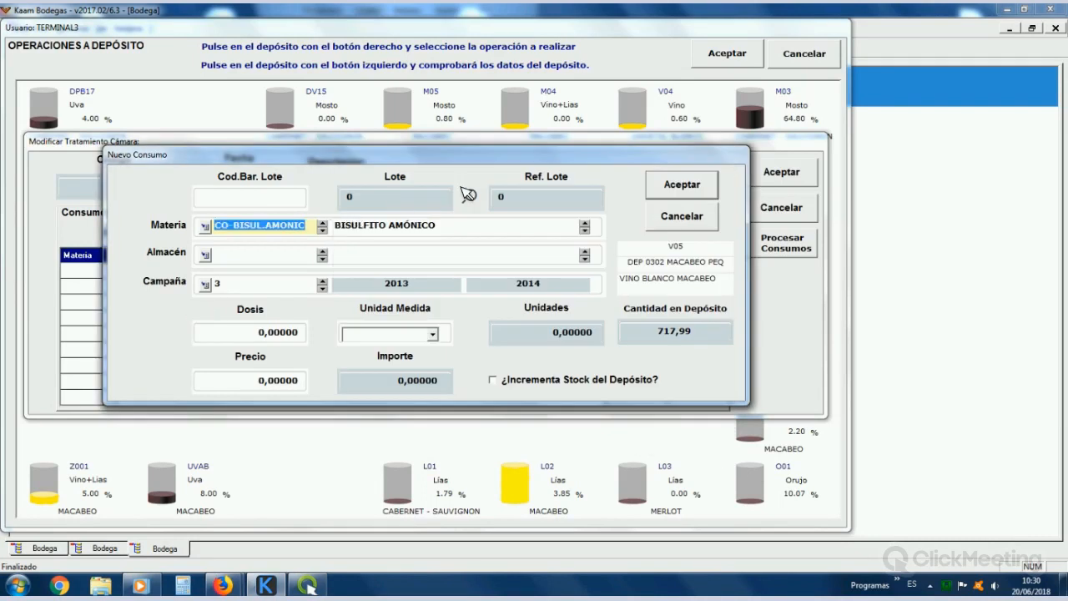
{"action": "left_click", "coordinate": [693, 217]}
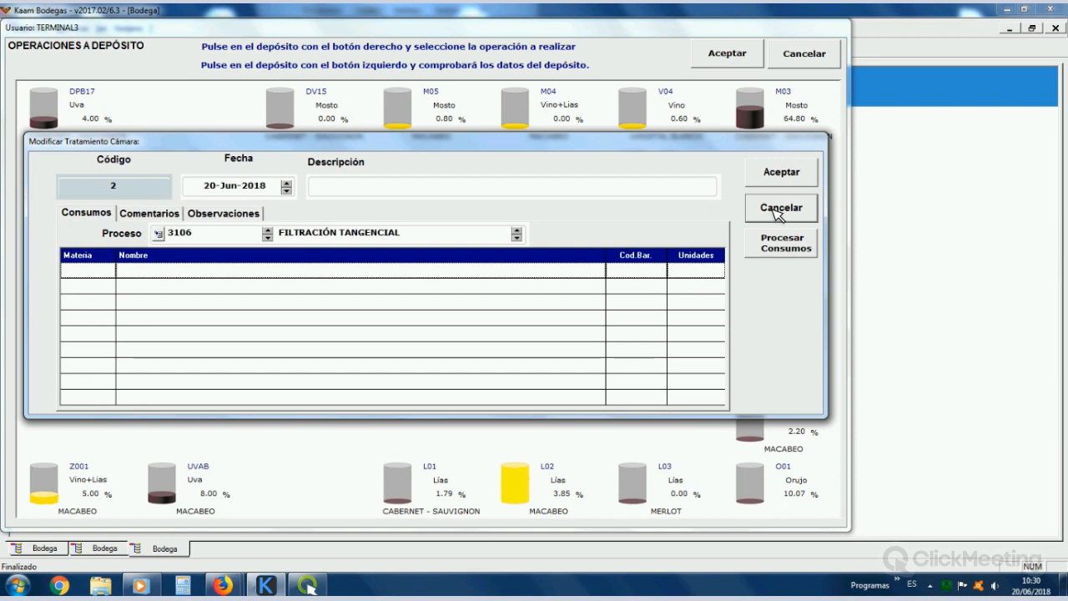
Step: Cancel the V05 treatment, and record an analysis for the Macabeo deposit V04 with temperature 12 and density 5
{"action": "left_click", "coordinate": [776, 213]}
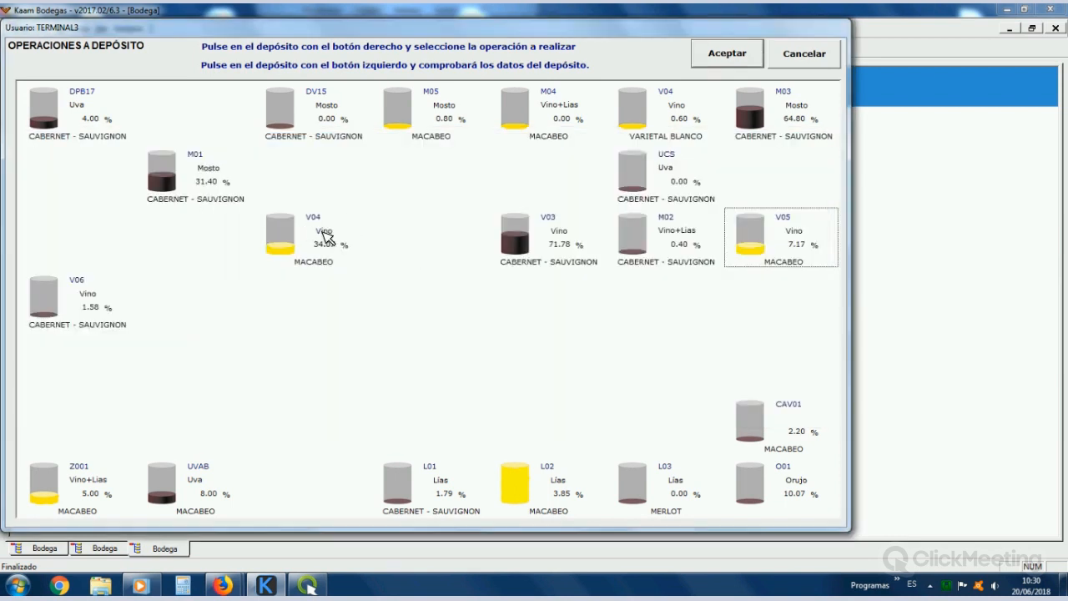
{"action": "right_click", "coordinate": [322, 233]}
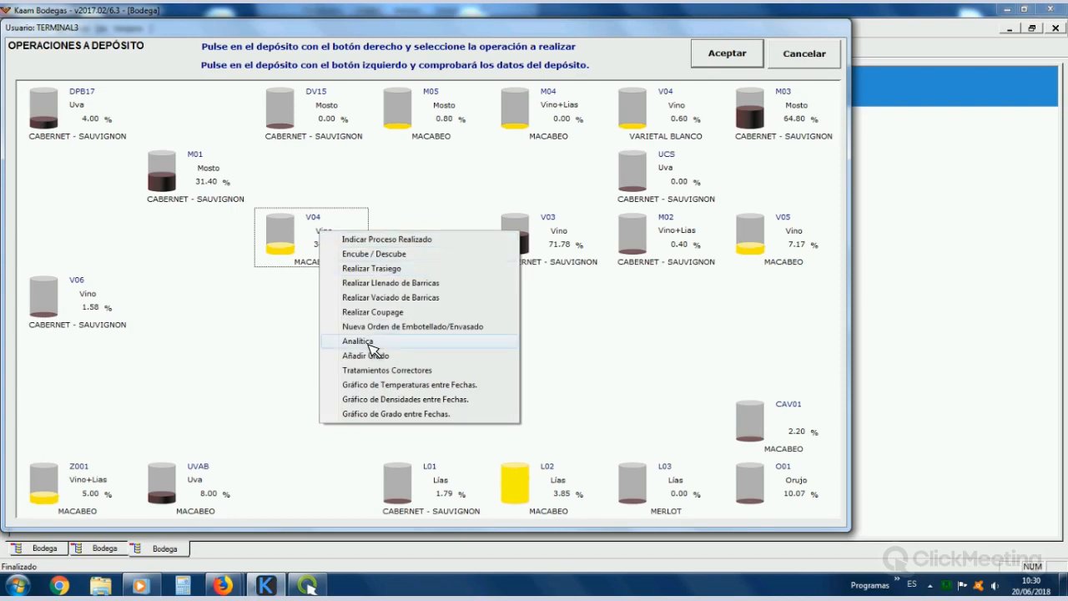
{"action": "left_click", "coordinate": [358, 342]}
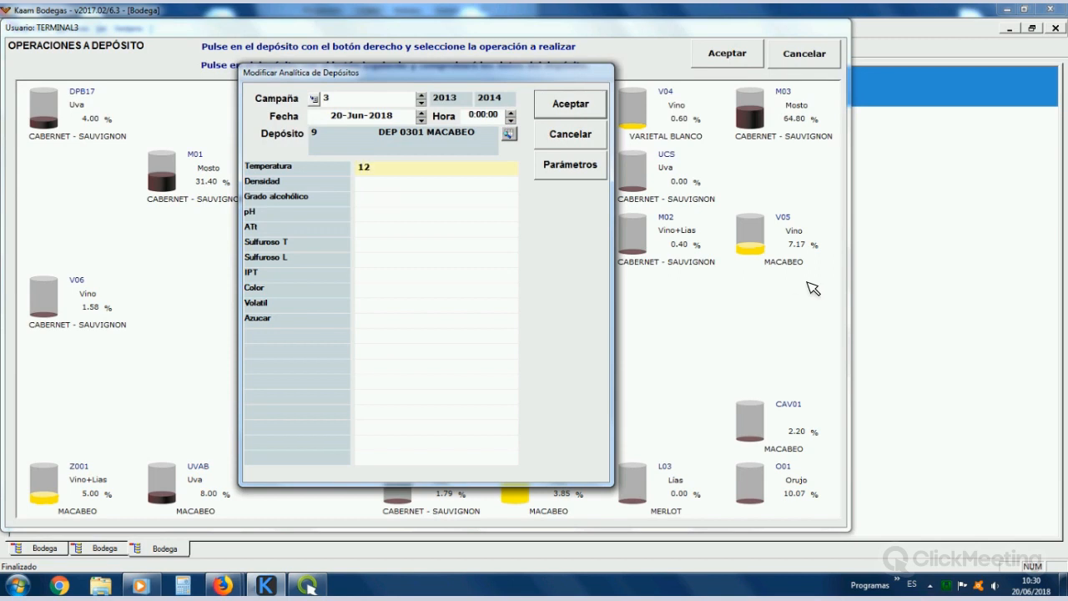
{"action": "key", "text": "Return"}
{"action": "type", "text": "5"}
{"action": "key", "text": "Return"}
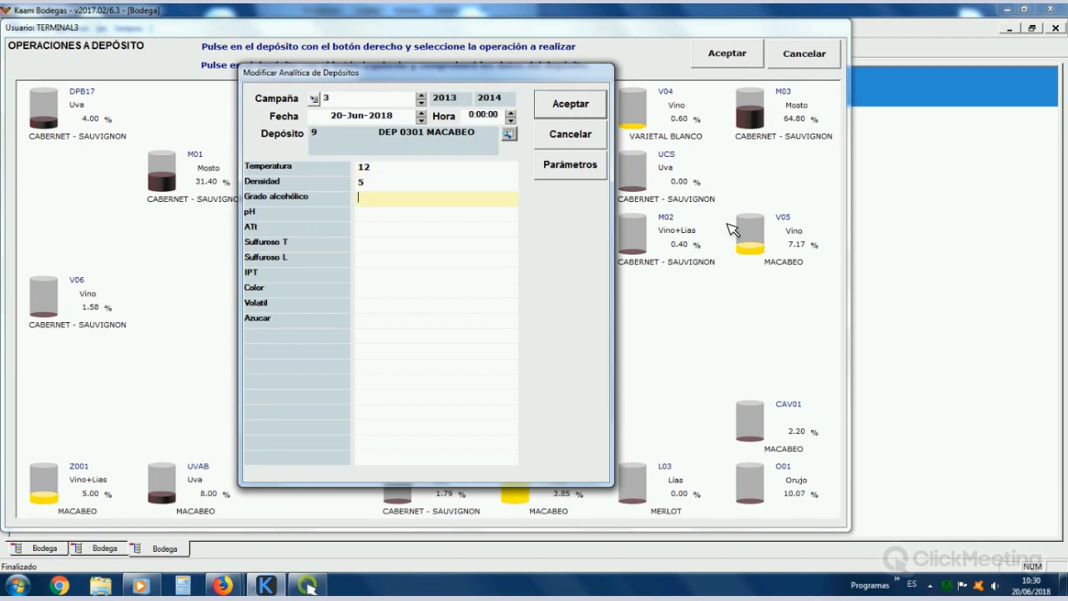
{"action": "left_click_drag", "start_coordinate": [343, 75], "coordinate": [547, 167]}
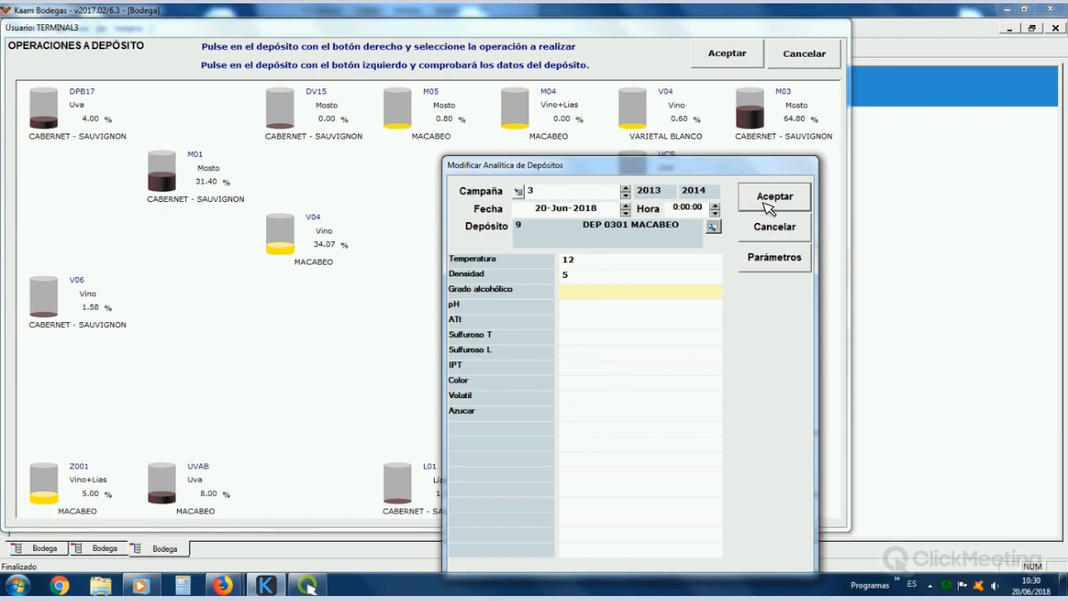
{"action": "left_click", "coordinate": [768, 200]}
Step: Check the analysis parameters offered for the Cabernet Sauvignon must deposit M01, and cancel without entering values
{"action": "right_click", "coordinate": [187, 172]}
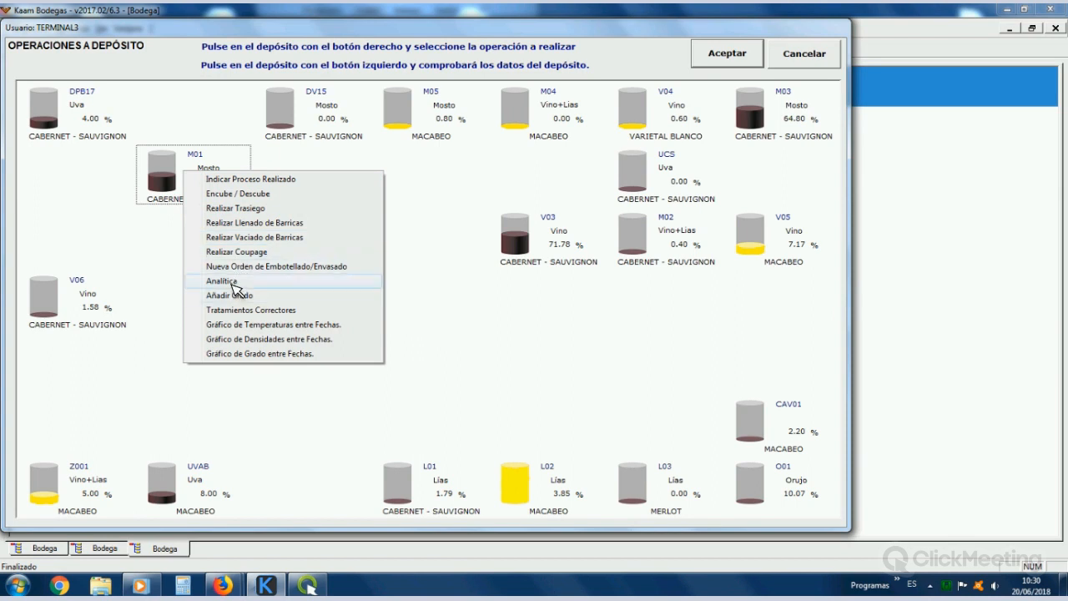
{"action": "left_click", "coordinate": [234, 283]}
{"action": "left_click", "coordinate": [361, 171]}
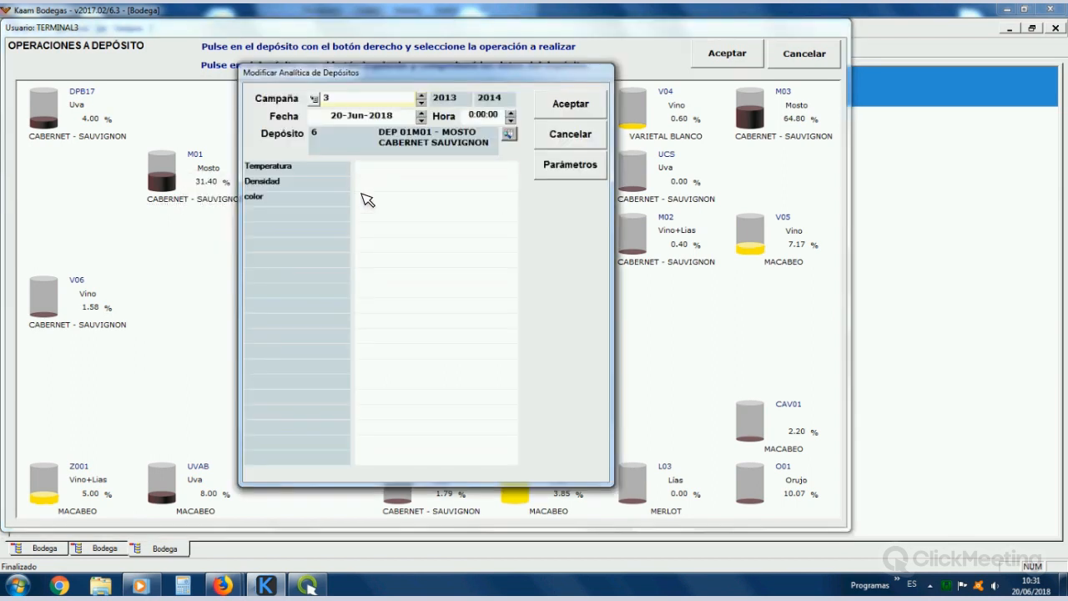
{"action": "left_click", "coordinate": [362, 188]}
{"action": "left_click", "coordinate": [368, 203]}
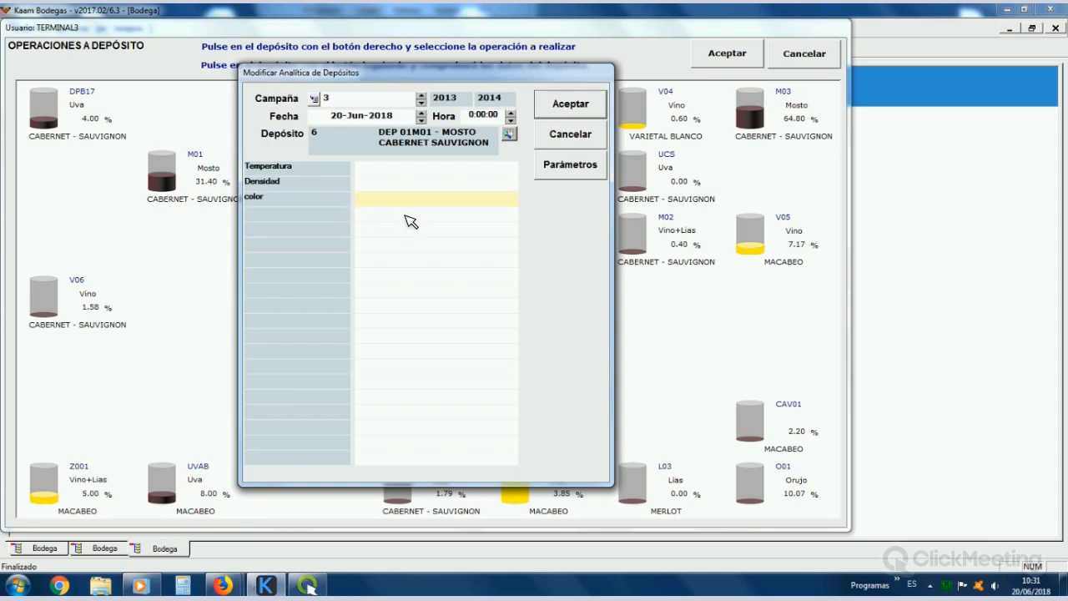
{"action": "left_click", "coordinate": [564, 139]}
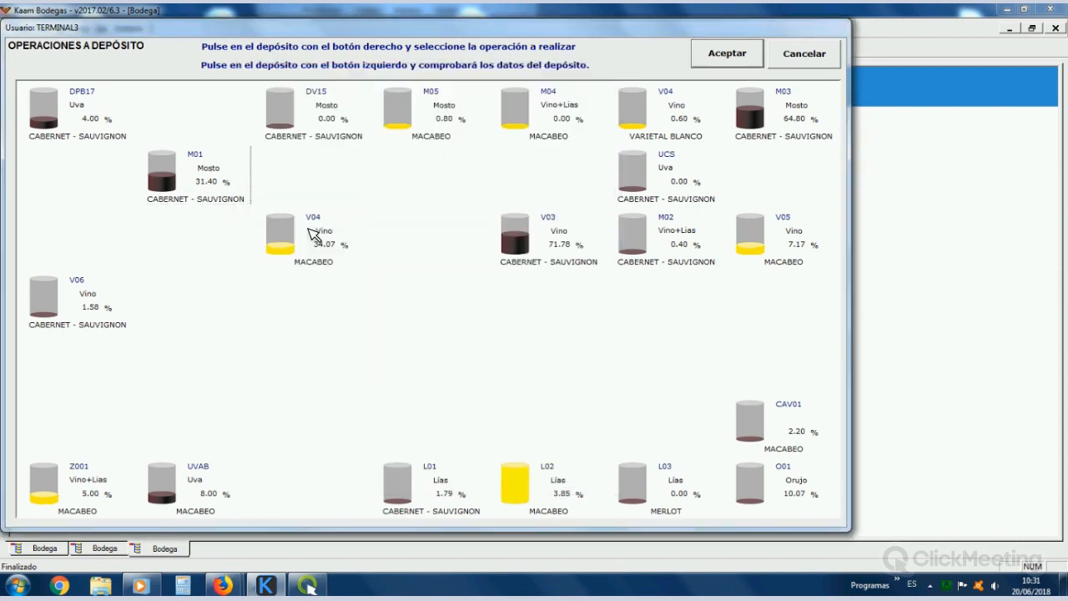
Step: Regularize the Macabeo deposit V04 to 11,80 degrees with the comment "comentario", and check the degree regulations in its deposit record
{"action": "right_click", "coordinate": [306, 227]}
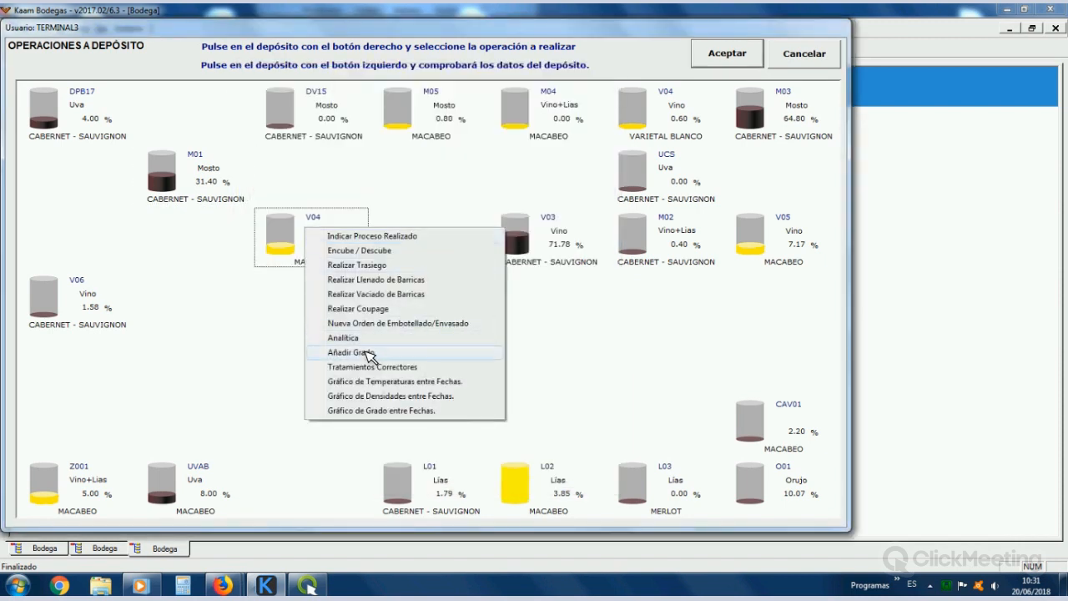
{"action": "left_click", "coordinate": [367, 354]}
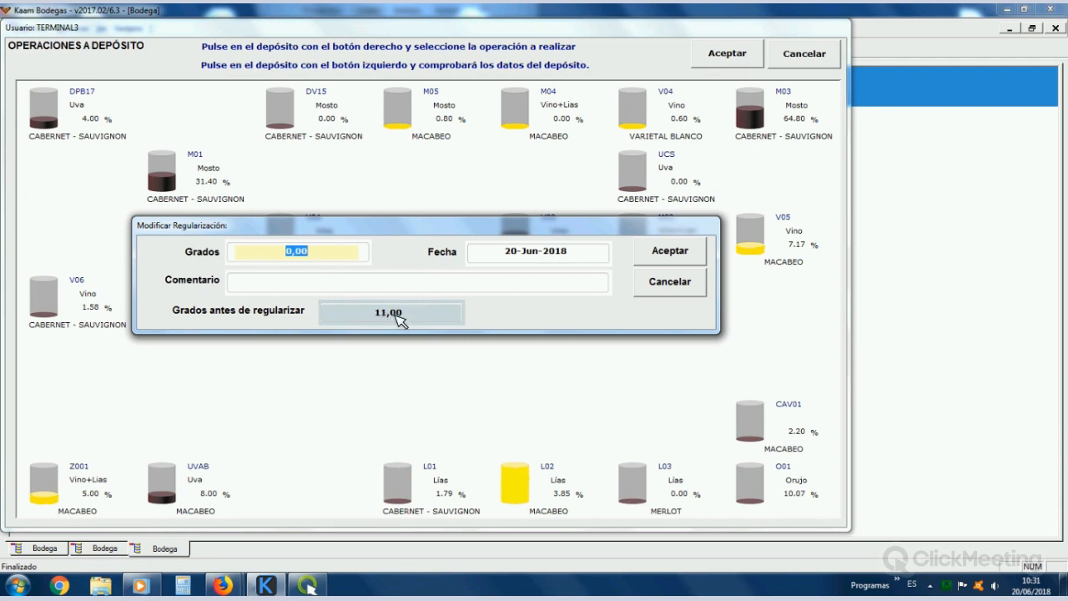
{"action": "double_click", "coordinate": [416, 317]}
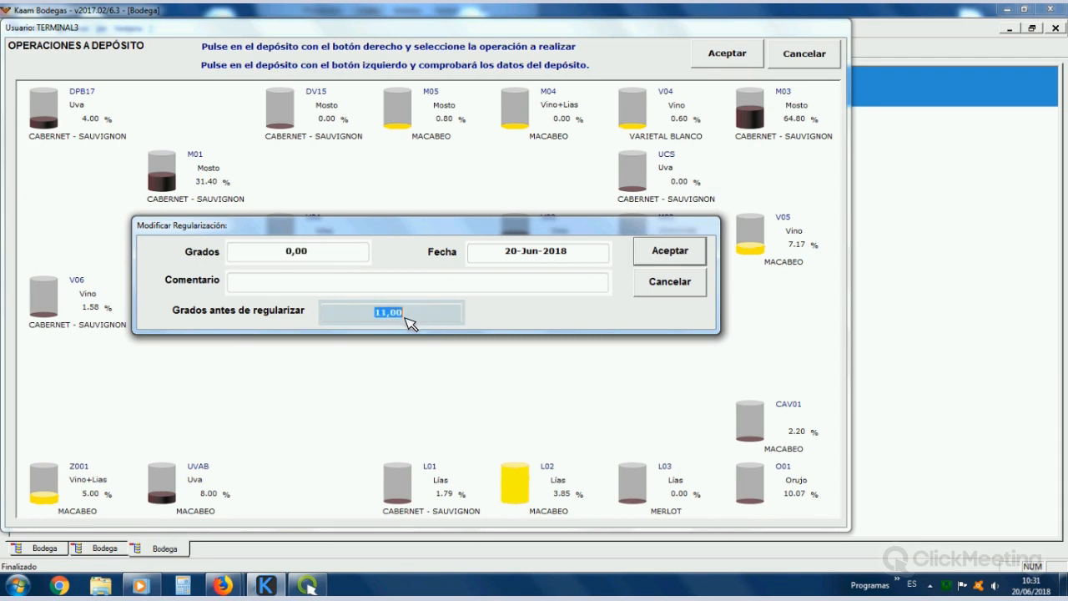
{"action": "left_click", "coordinate": [323, 255]}
{"action": "type", "text": "11,80"}
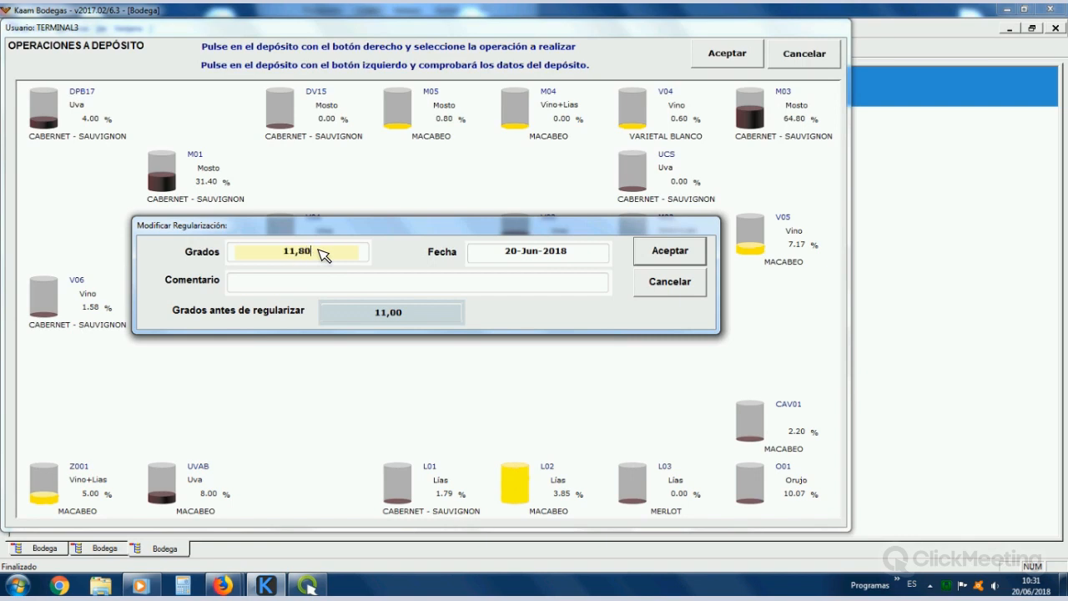
{"action": "key", "text": "Tab"}
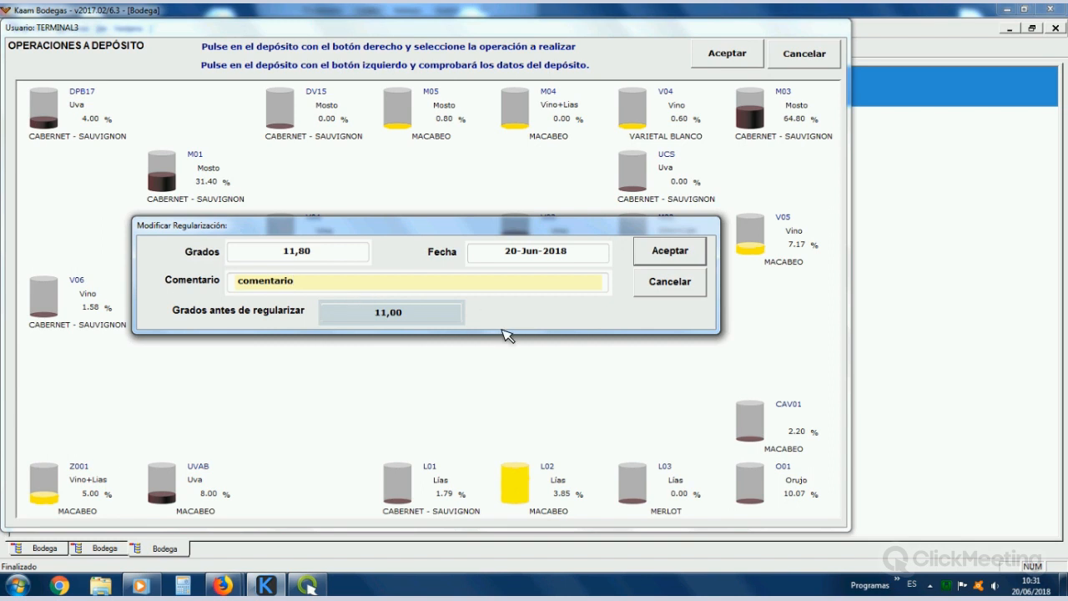
{"action": "left_click", "coordinate": [670, 254]}
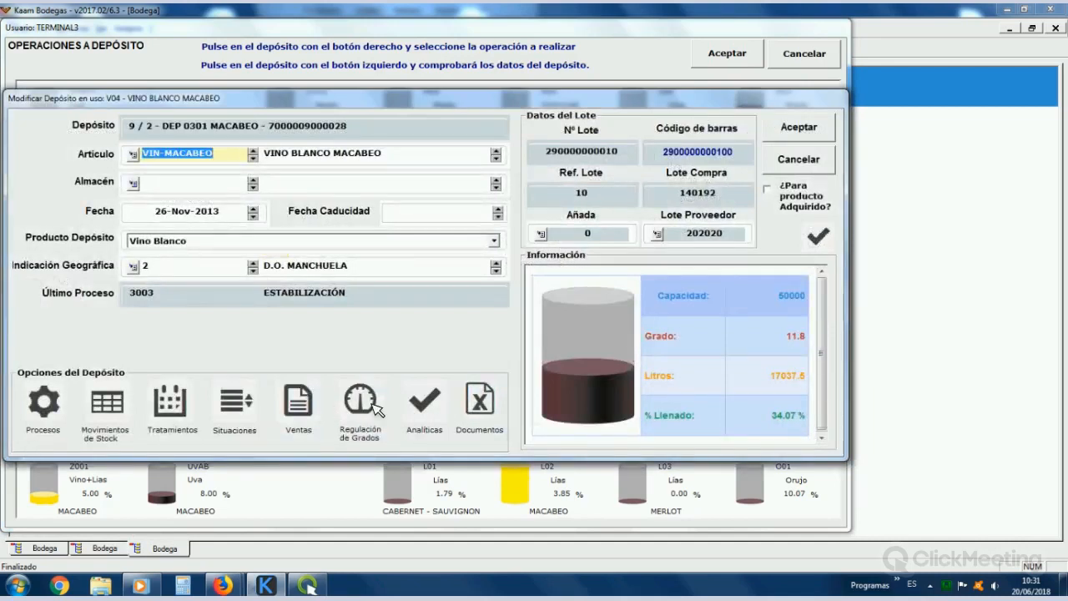
{"action": "left_click", "coordinate": [373, 406]}
{"action": "left_click", "coordinate": [137, 324]}
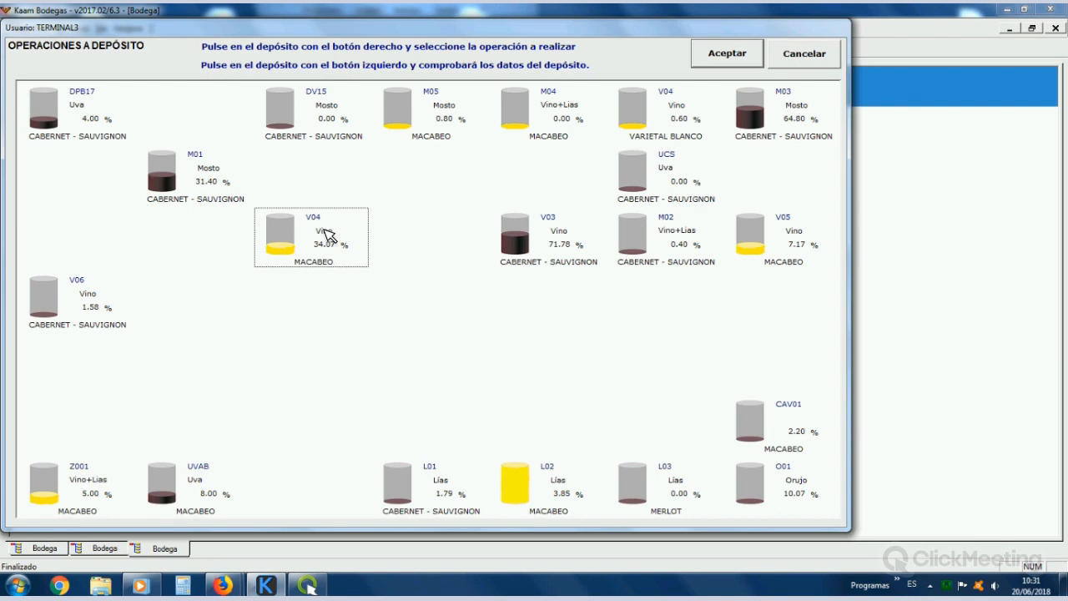
Step: View the Macabeo deposit V04's alcohol degree graph from 1-Jan-2017 to 20-Jun-2018, check its points, and close it
{"action": "right_click", "coordinate": [333, 228]}
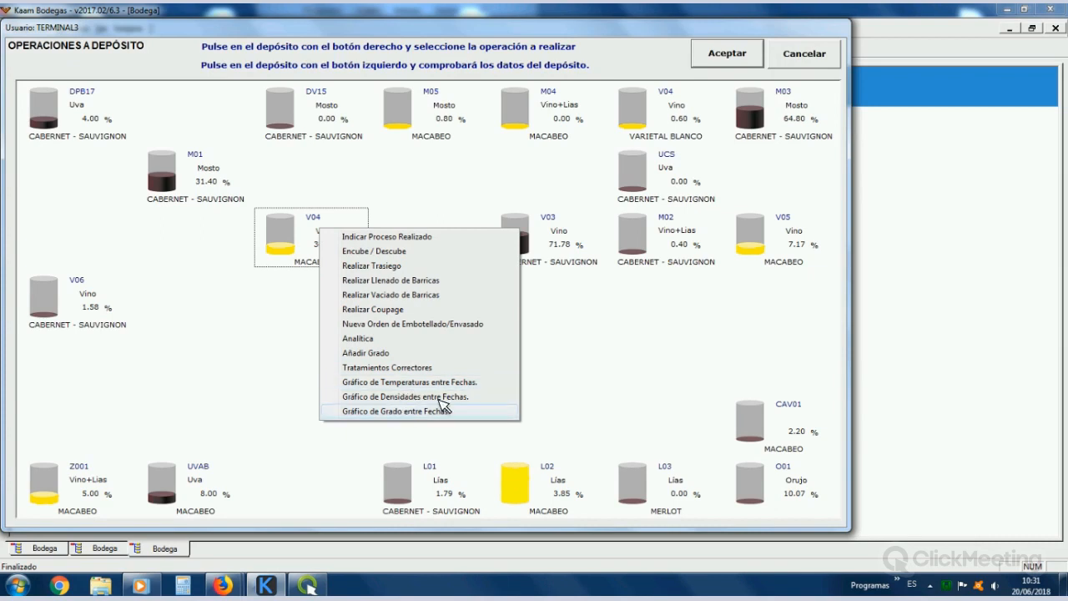
{"action": "left_click", "coordinate": [442, 408]}
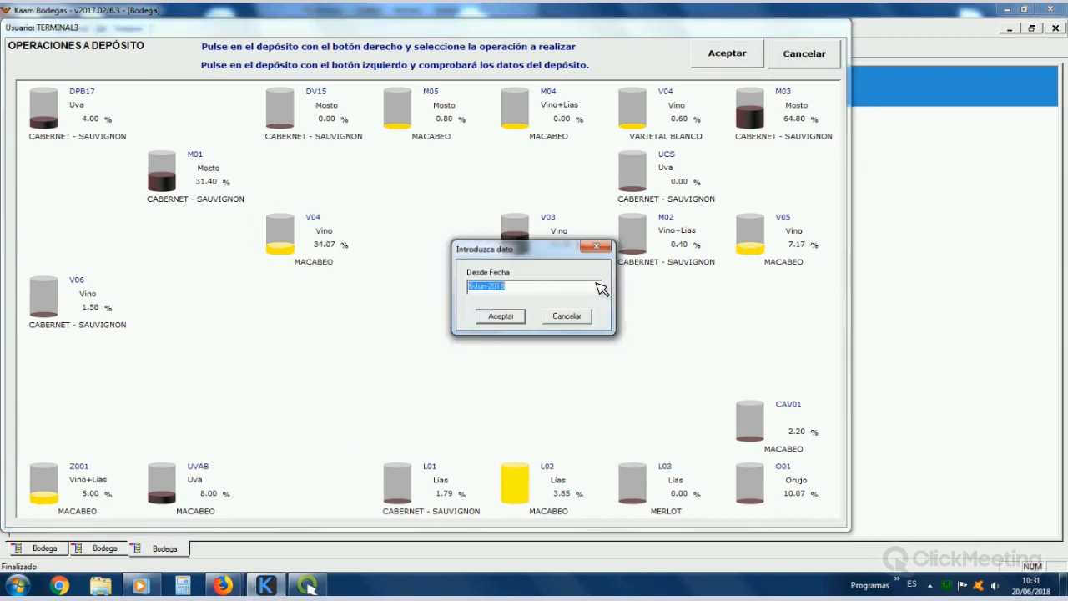
{"action": "type", "text": "010117"}
{"action": "left_click", "coordinate": [515, 317]}
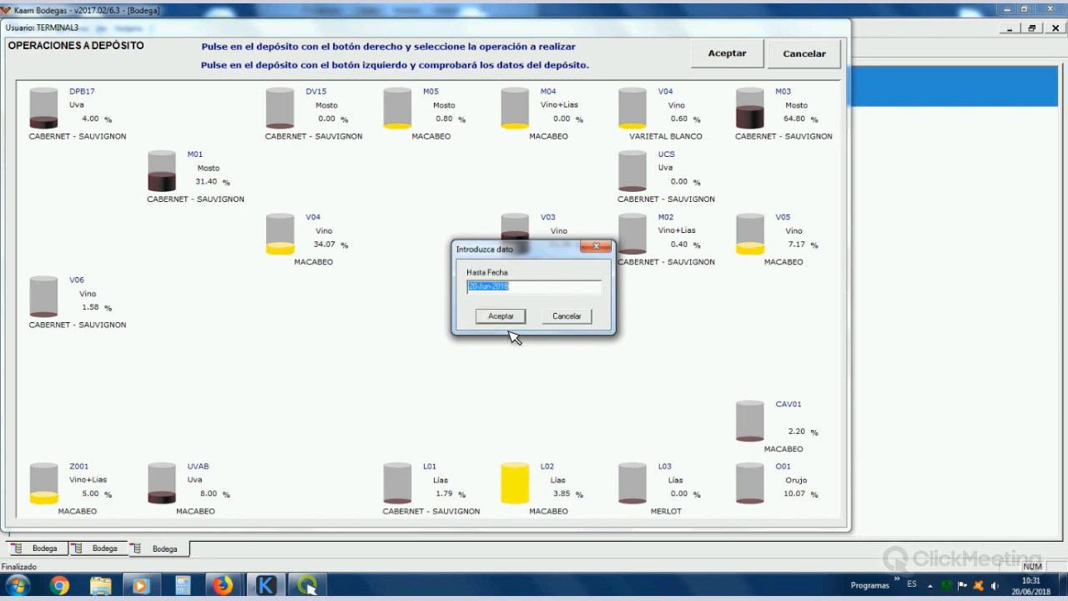
{"action": "left_click", "coordinate": [505, 317]}
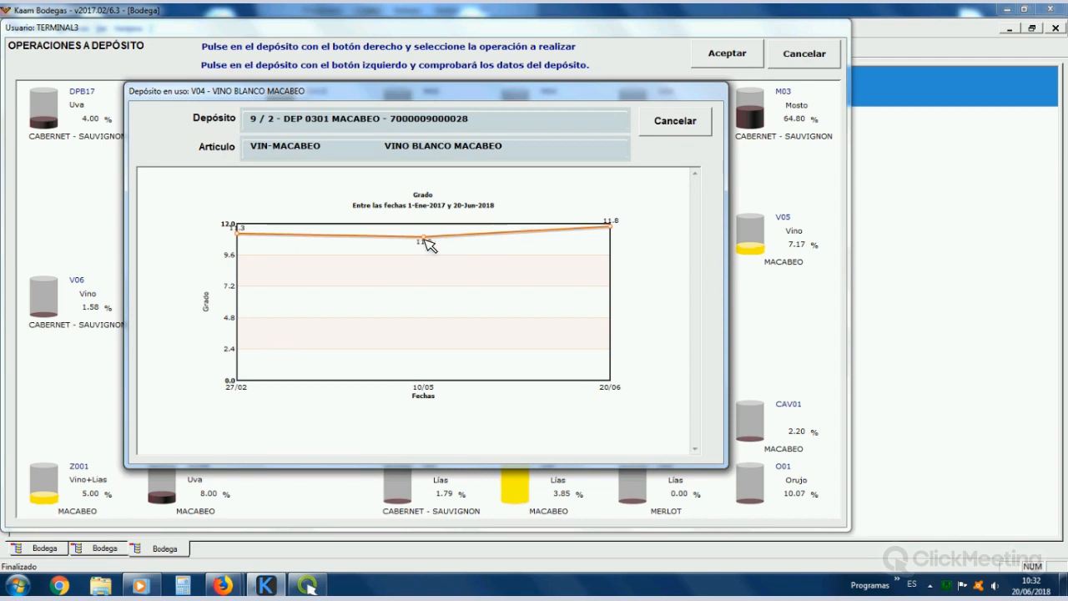
{"action": "mouse_move", "coordinate": [428, 237]}
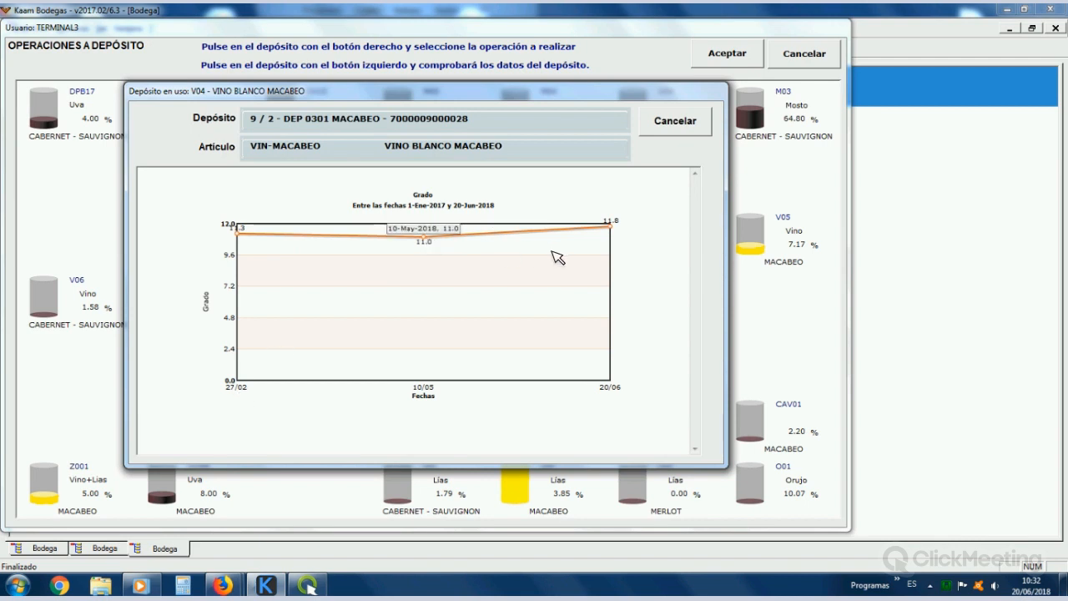
{"action": "mouse_move", "coordinate": [618, 231]}
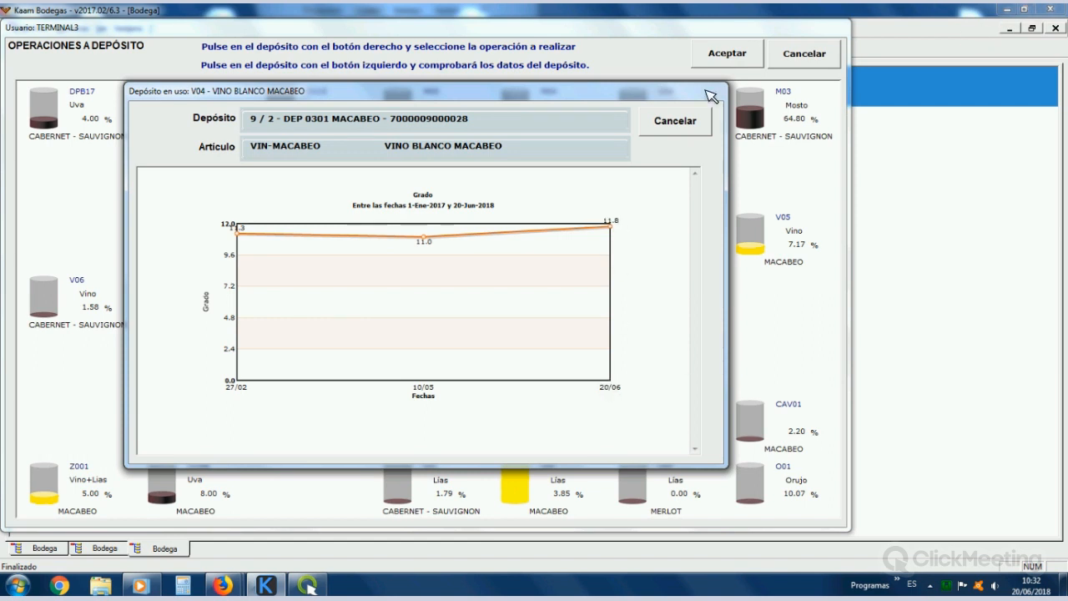
{"action": "left_click", "coordinate": [676, 123]}
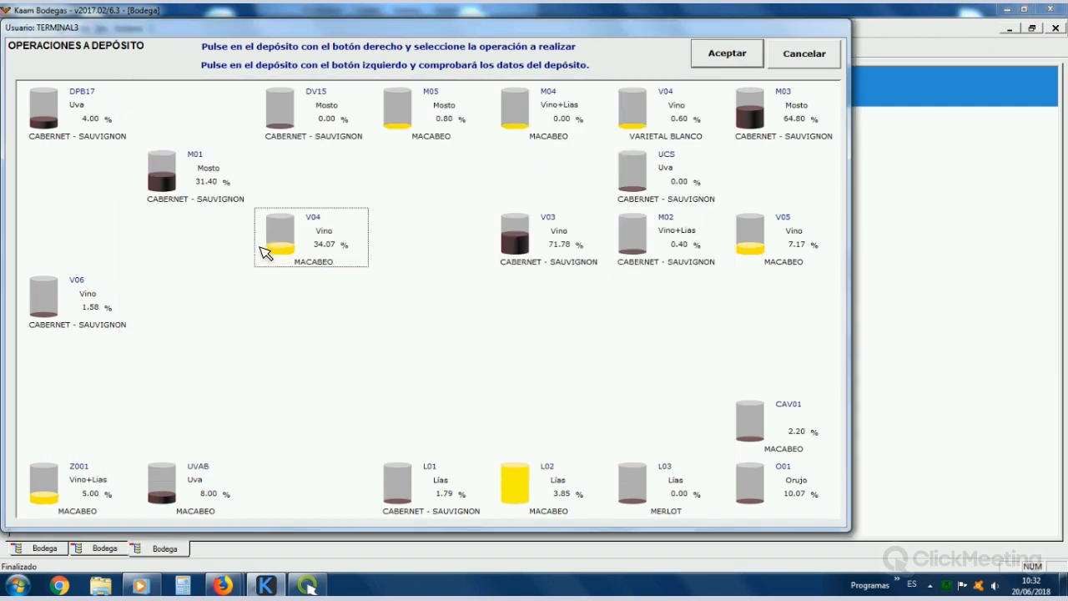
Step: View the Macabeo deposit V04's temperature graph from 1-Jan-2014 to 20-Jun-2018, and close it
{"action": "right_click", "coordinate": [307, 234]}
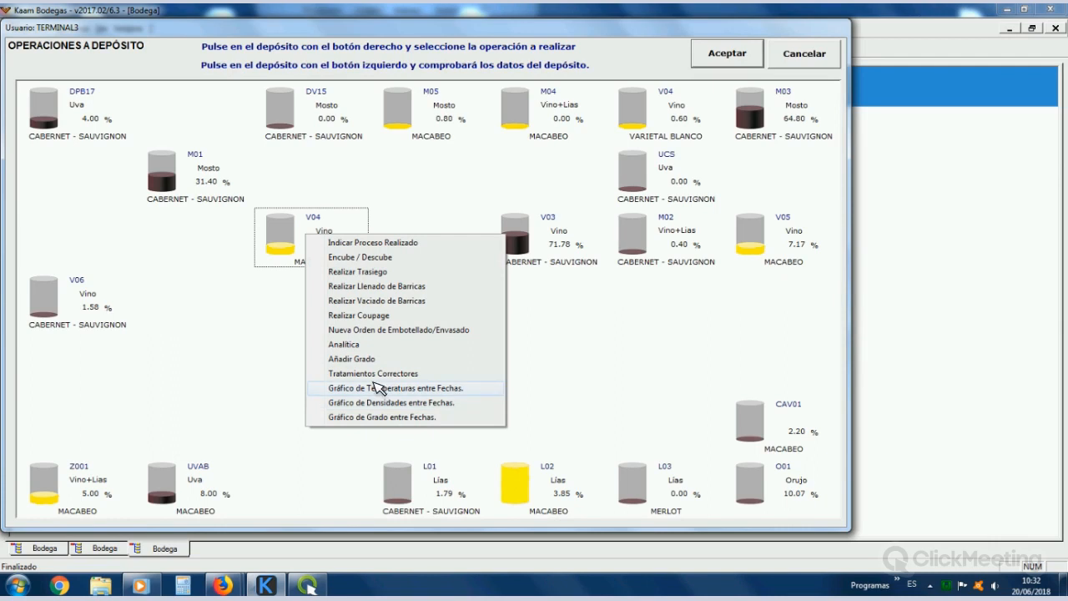
{"action": "left_click", "coordinate": [381, 388]}
{"action": "type", "text": "010114"}
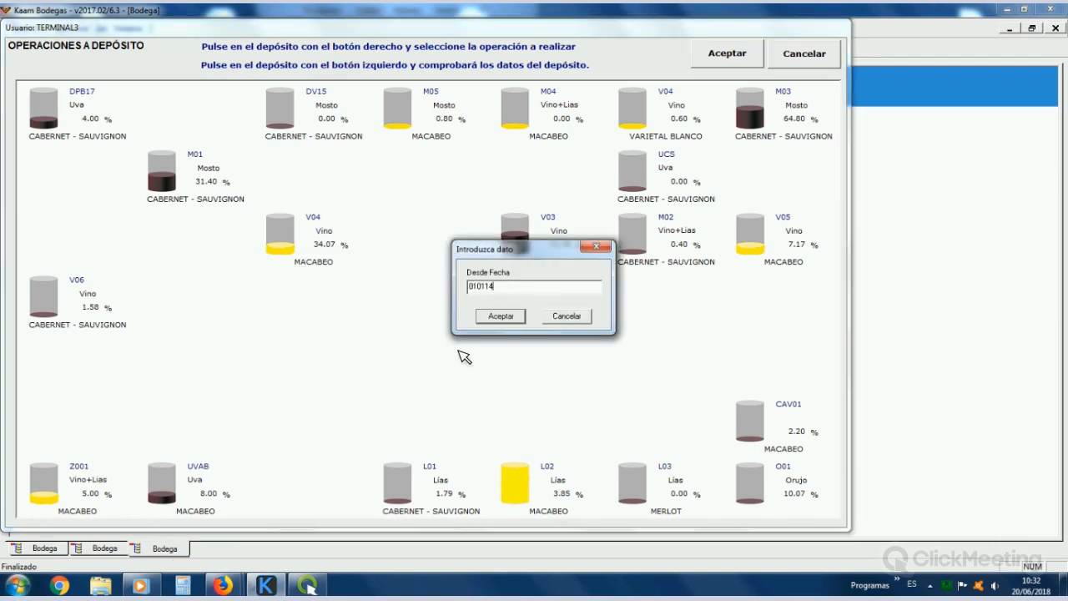
{"action": "left_click", "coordinate": [493, 318]}
{"action": "left_click", "coordinate": [499, 318]}
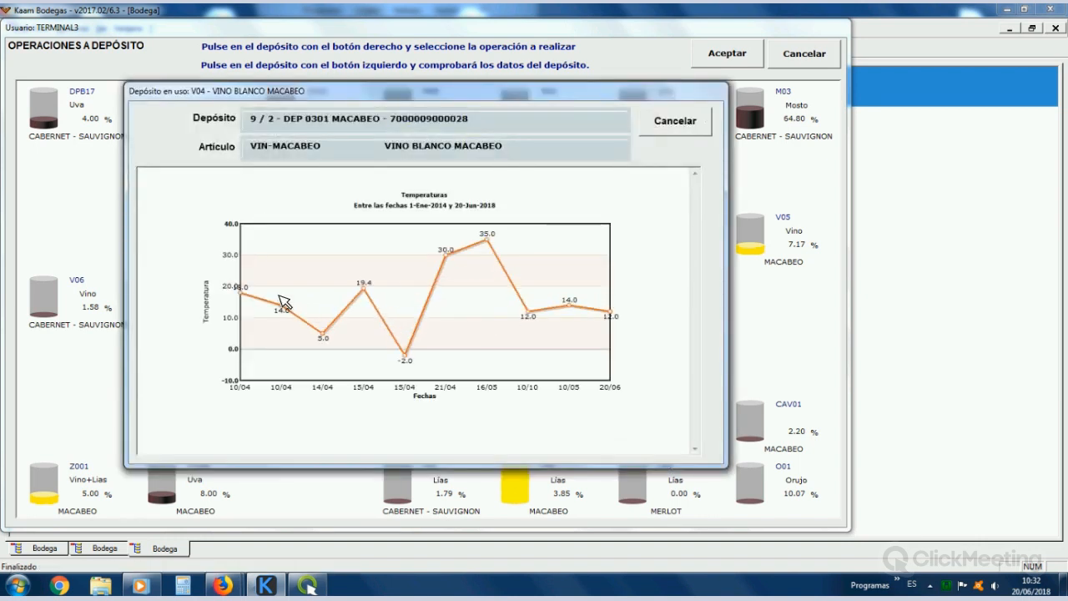
{"action": "mouse_move", "coordinate": [294, 320]}
{"action": "left_click", "coordinate": [697, 123]}
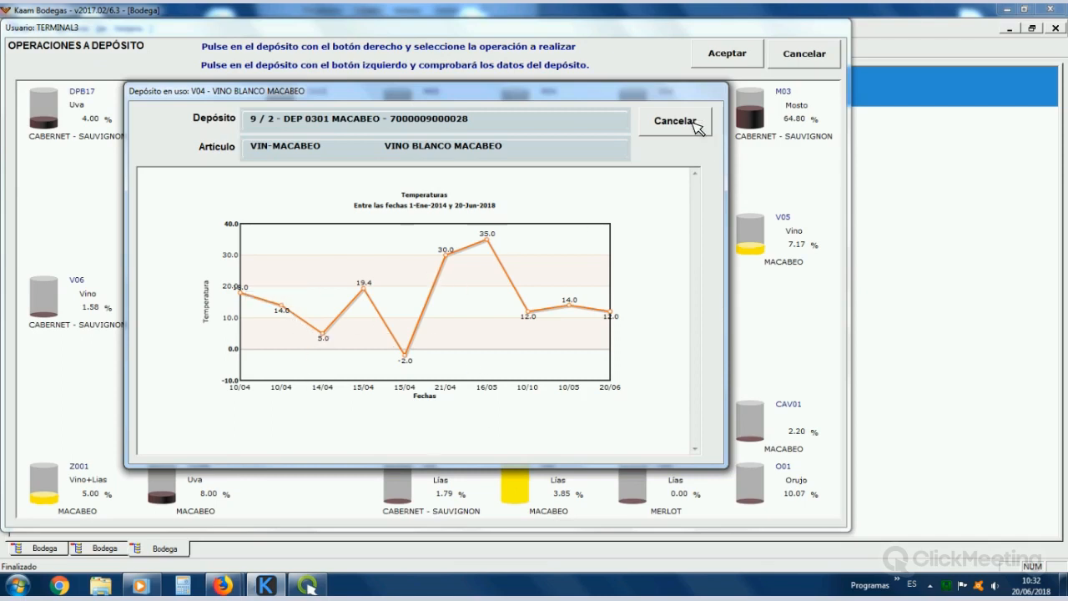
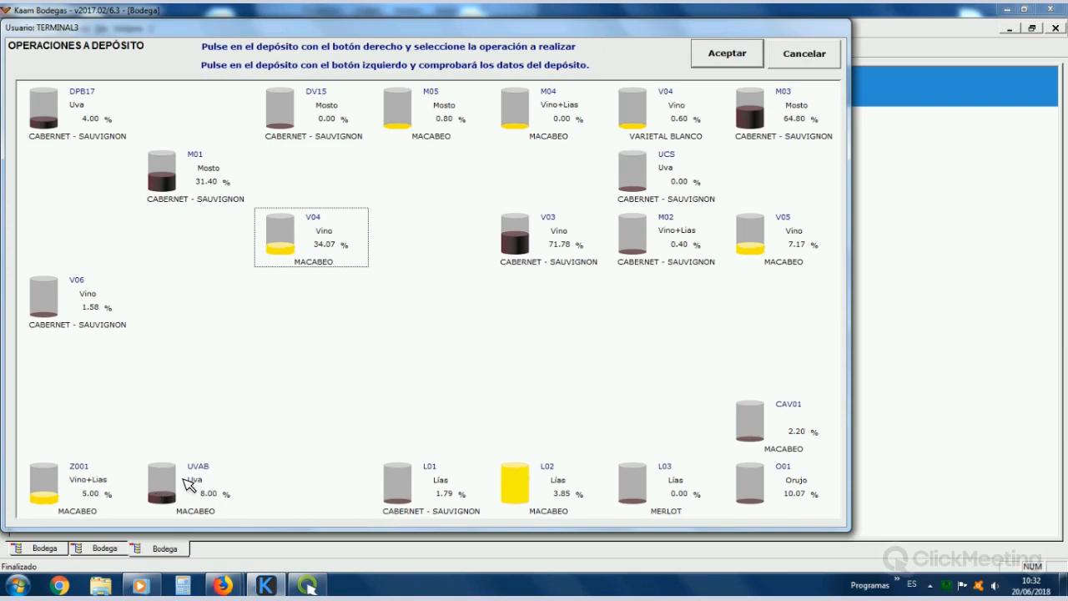
Step: Start an Encube / Descube on the grape deposit UVAB and review its must, orujos, escobajos and pérdidas destination lines
{"action": "right_click", "coordinate": [183, 477]}
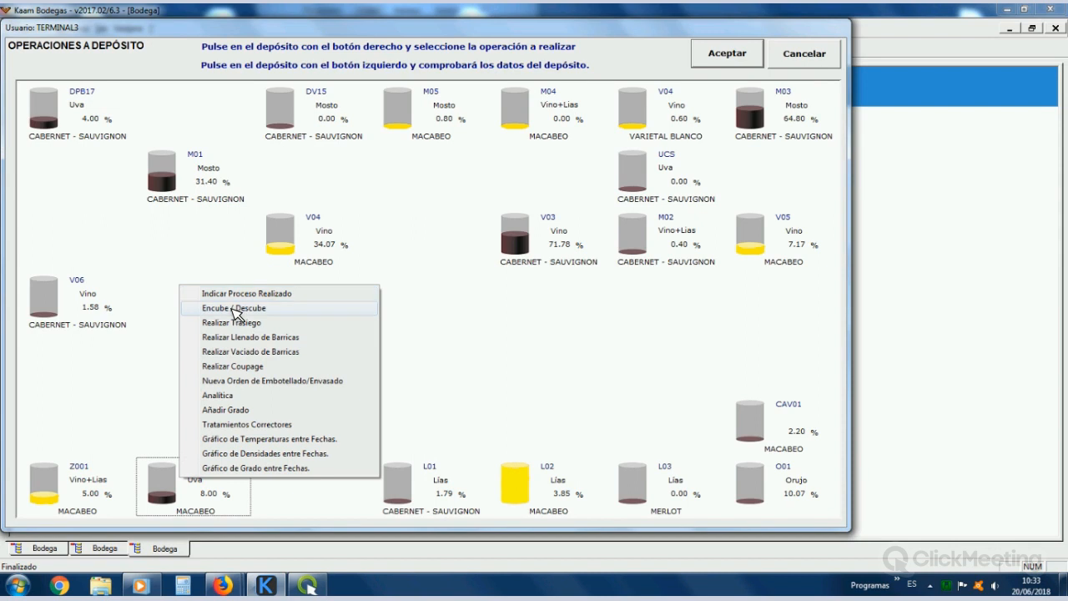
{"action": "left_click", "coordinate": [236, 309]}
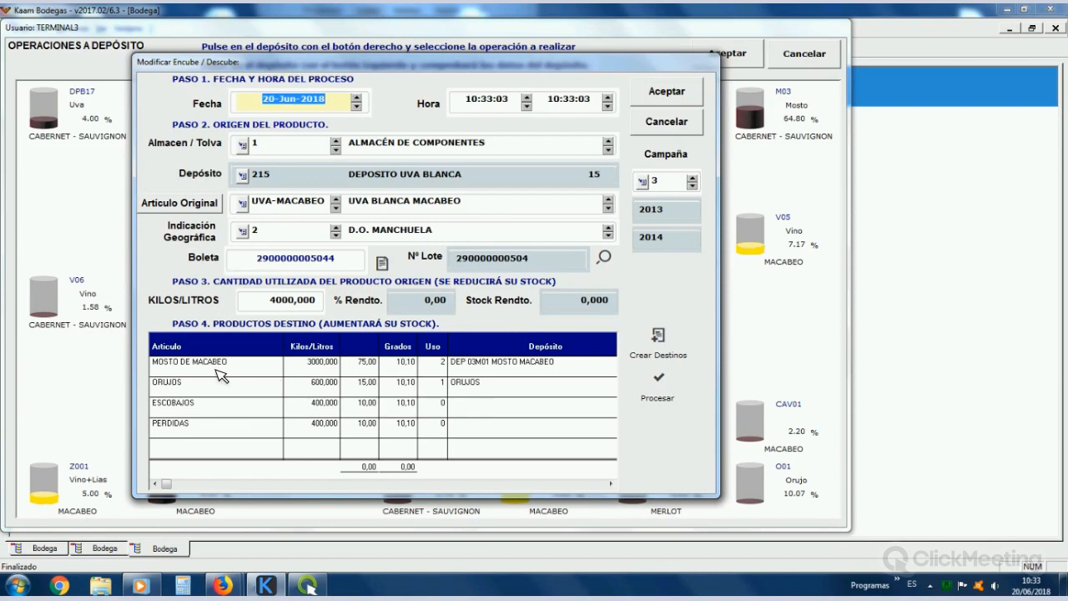
{"action": "left_click", "coordinate": [215, 396]}
{"action": "key", "text": "Down"}
{"action": "key", "text": "Down"}
{"action": "key", "text": "Down"}
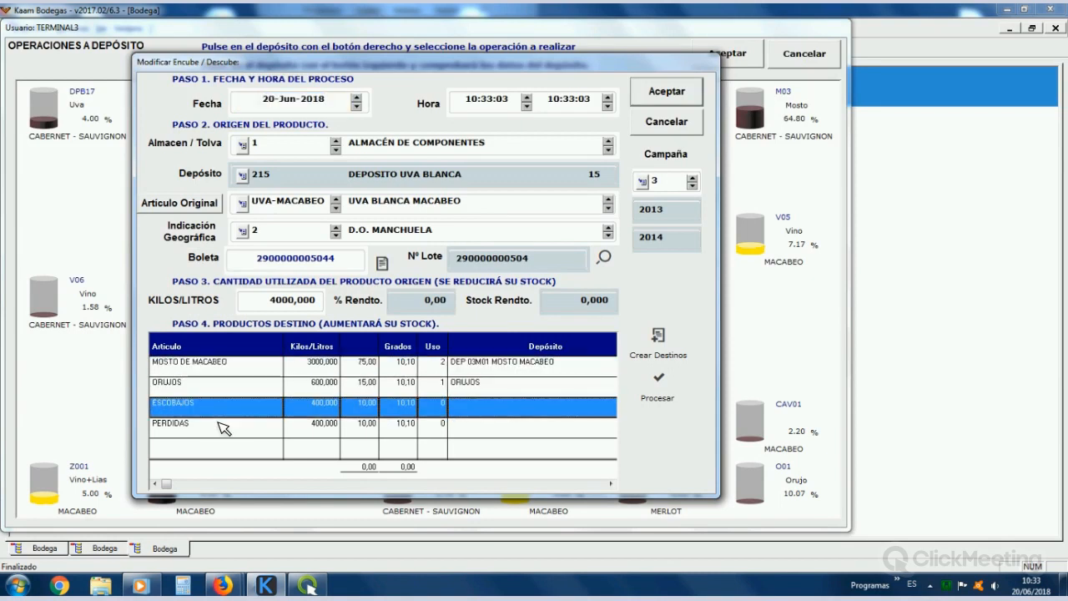
{"action": "left_click", "coordinate": [195, 368]}
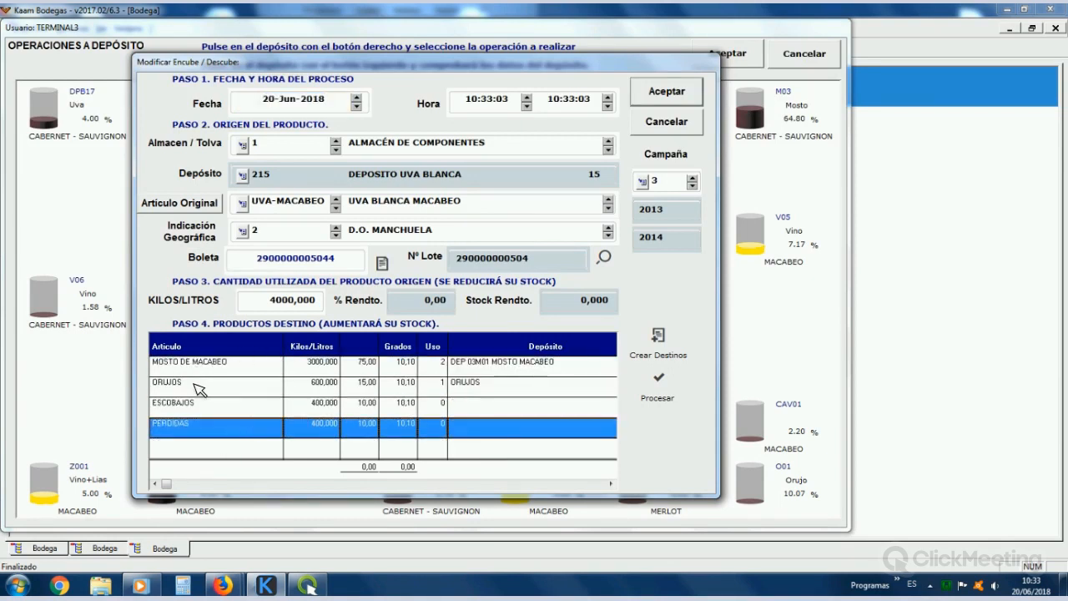
{"action": "left_click", "coordinate": [193, 384]}
{"action": "left_click", "coordinate": [191, 406]}
{"action": "left_click", "coordinate": [292, 429]}
Step: Set the MOSTO DE MACABEO destination quantity to 2800 and accept the recalculated yield
{"action": "left_click", "coordinate": [329, 365]}
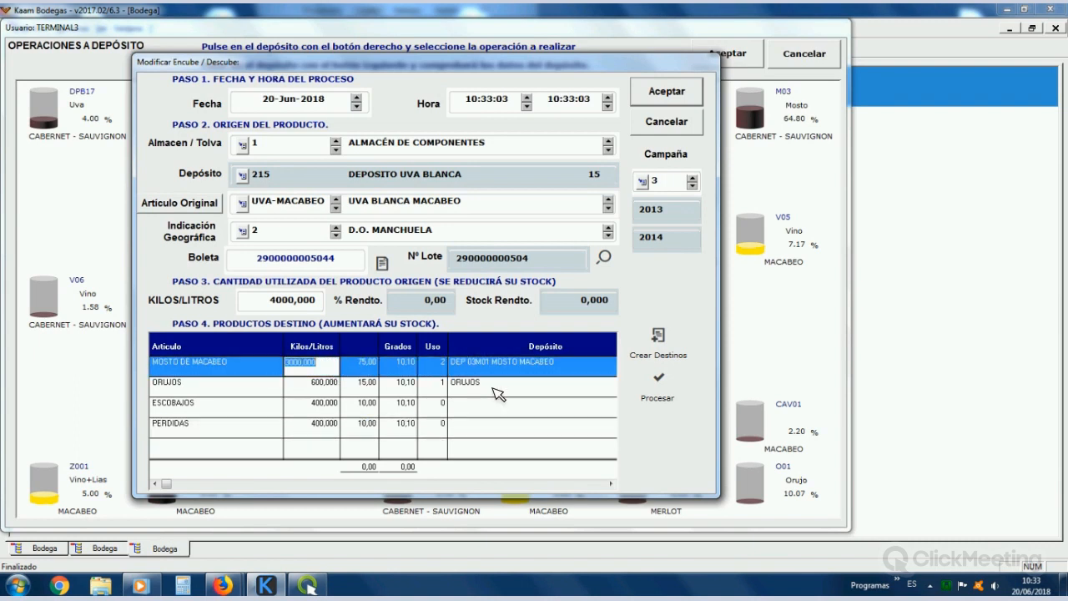
{"action": "type", "text": "2800"}
{"action": "key", "text": "Return"}
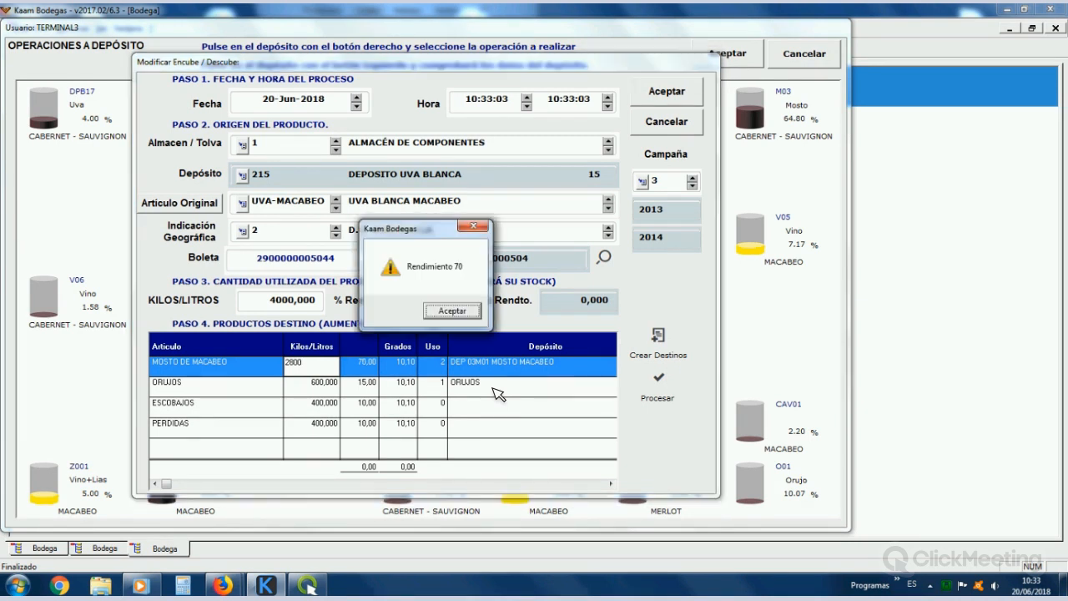
{"action": "key", "text": "Return"}
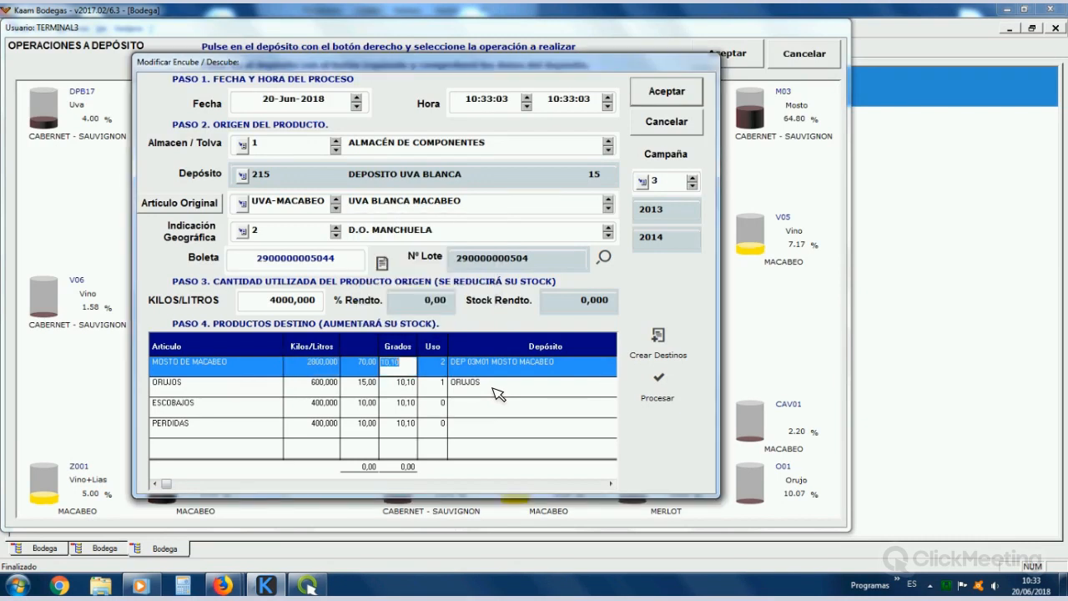
Step: Assign deposit M05 from the deposit map as the destination of the MOSTO DE MACABEO line
{"action": "key", "text": "Return"}
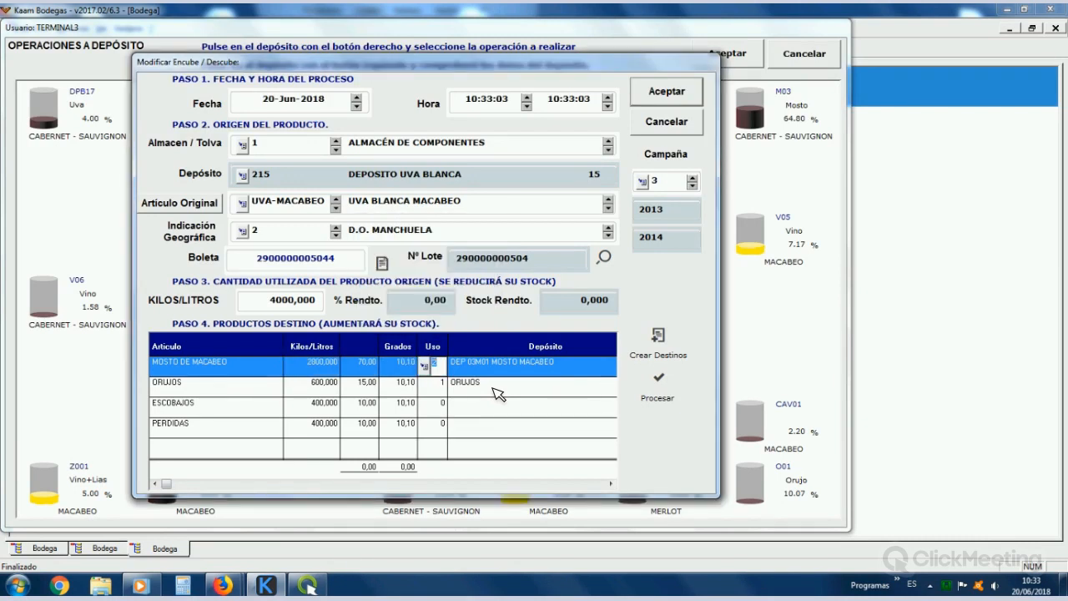
{"action": "key", "text": "Return"}
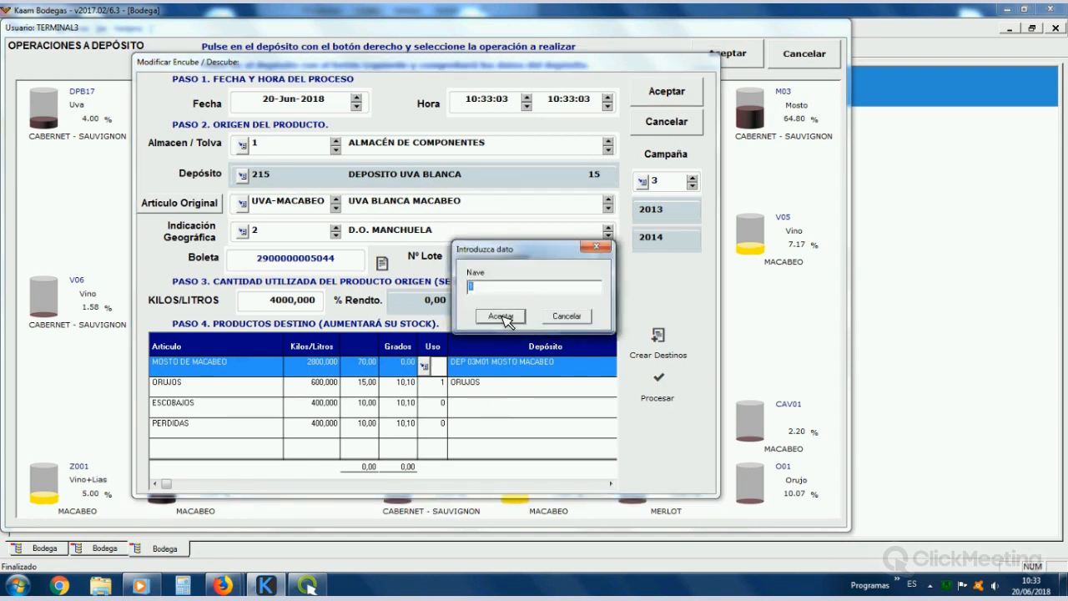
{"action": "left_click", "coordinate": [571, 316]}
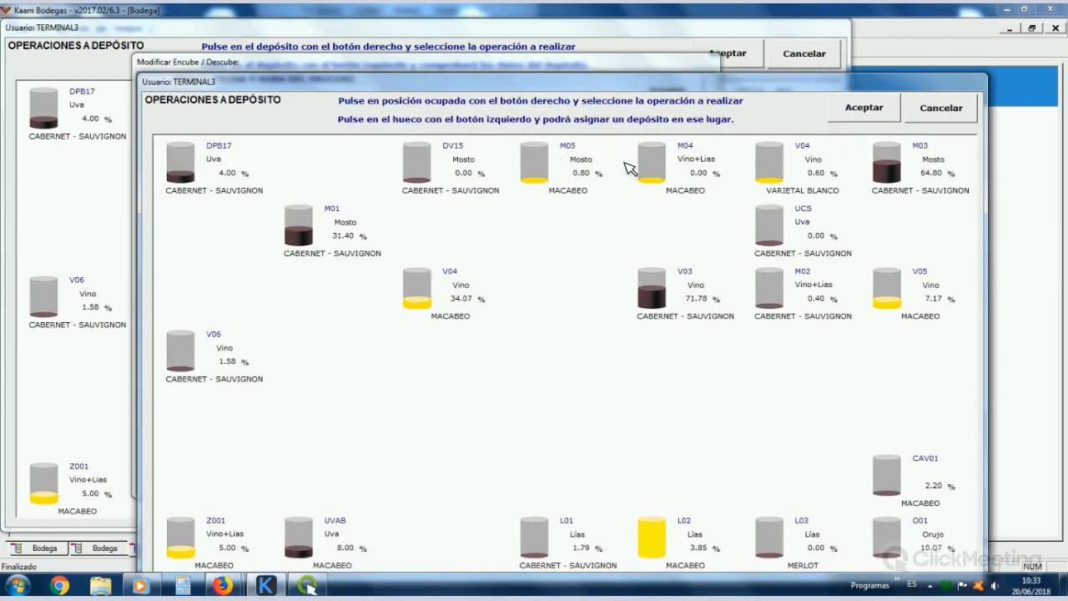
{"action": "left_click", "coordinate": [561, 162]}
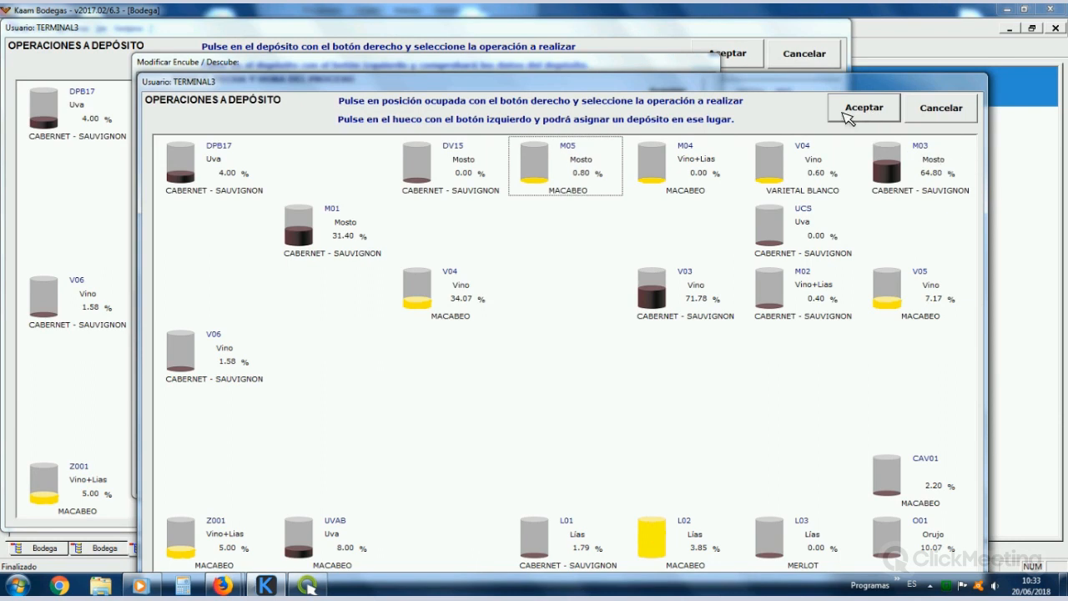
{"action": "left_click", "coordinate": [872, 109]}
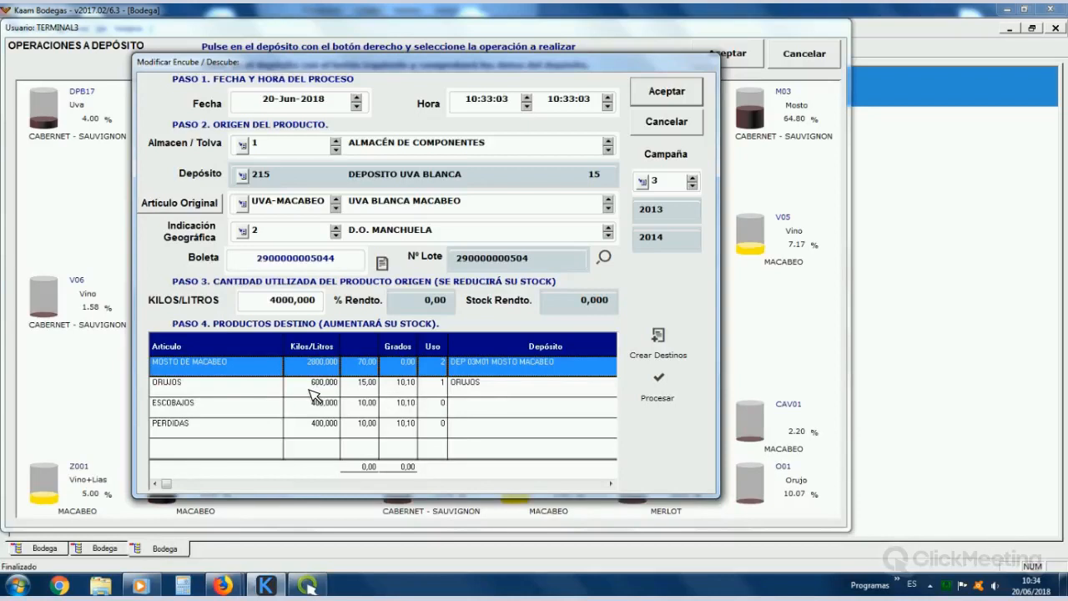
Step: Set the ORUJOS destination quantity to 800 and accept the recalculated yield
{"action": "left_click", "coordinate": [325, 394]}
{"action": "double_click", "coordinate": [327, 393]}
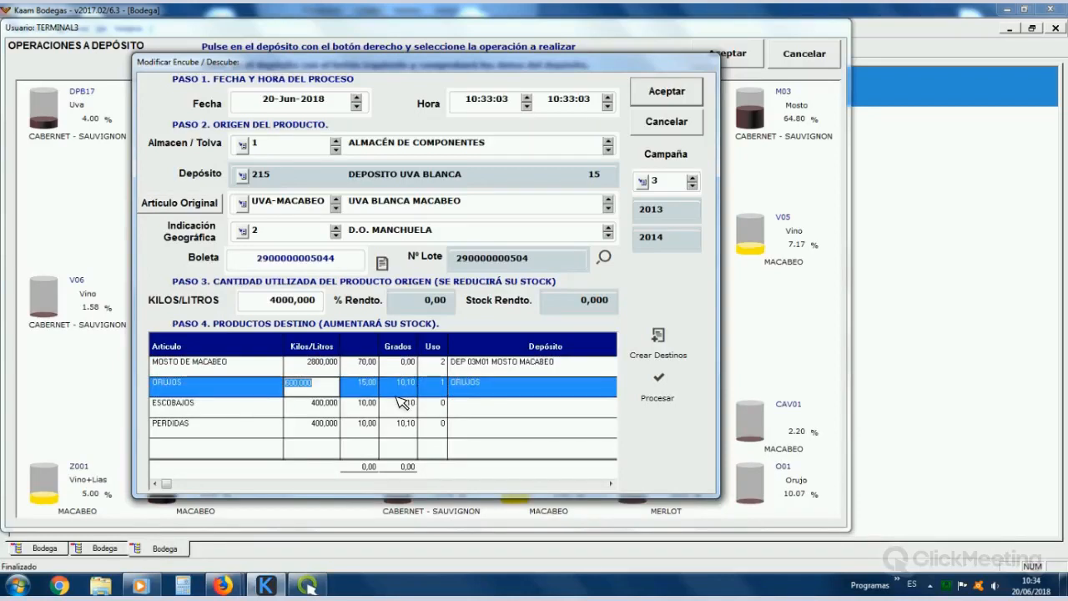
{"action": "type", "text": "800"}
{"action": "key", "text": "Return"}
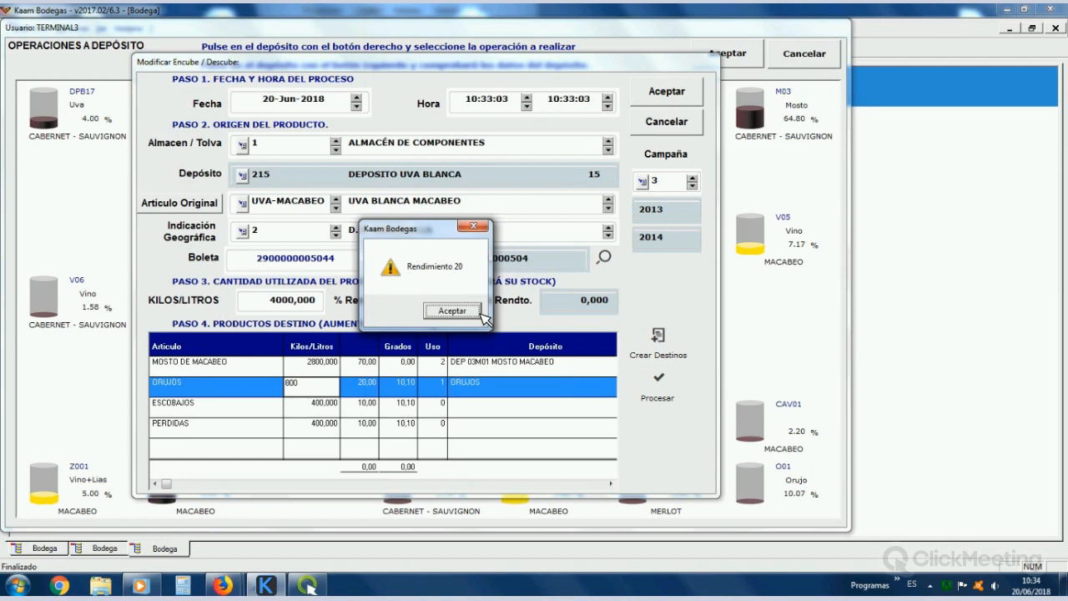
{"action": "left_click", "coordinate": [478, 313]}
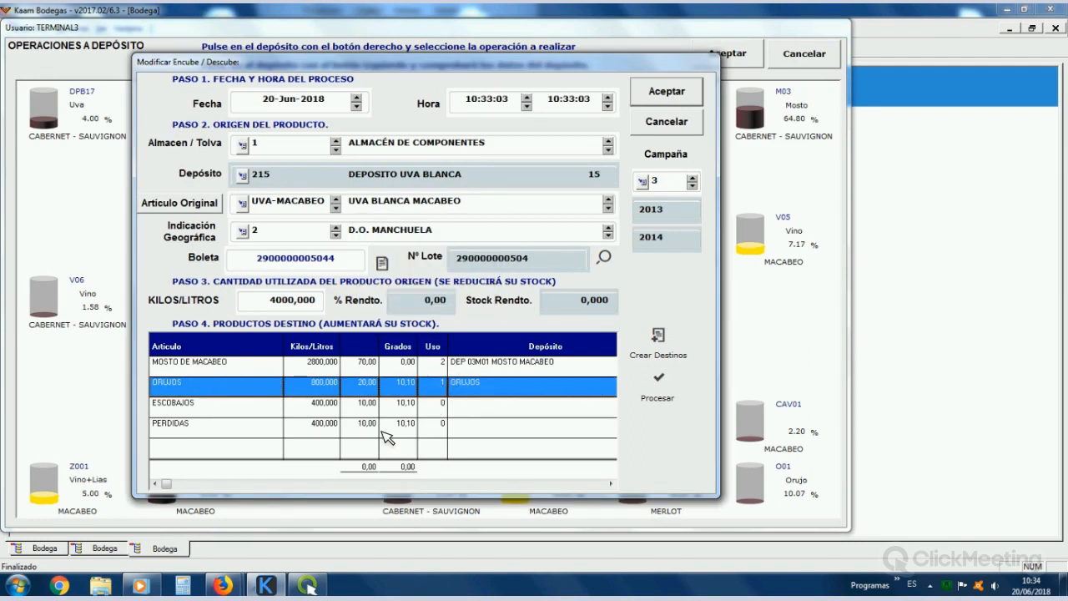
Step: Check the ESCOBAJOS and PERDIDAS lines, process the UVAB Encube / Descube, and close the deposit map
{"action": "left_click", "coordinate": [210, 411]}
{"action": "left_click", "coordinate": [211, 428]}
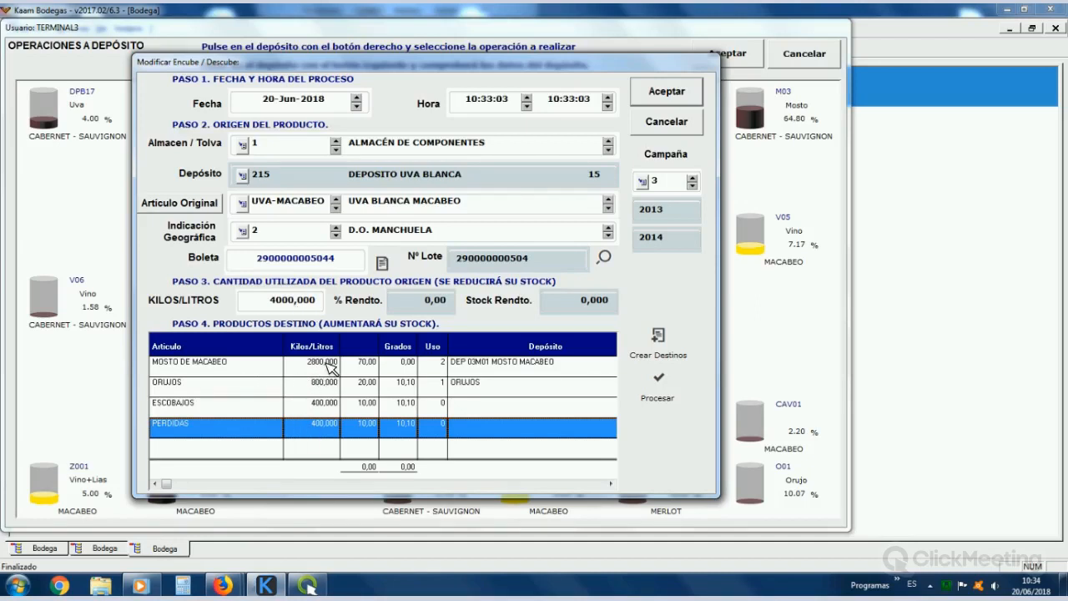
{"action": "left_click", "coordinate": [666, 385]}
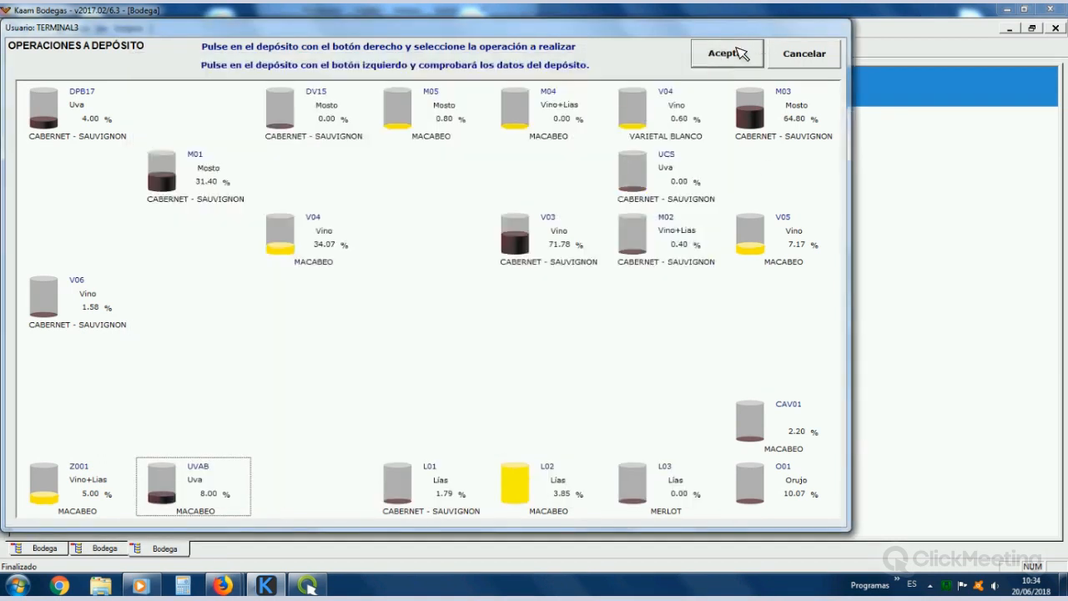
{"action": "left_click", "coordinate": [736, 49]}
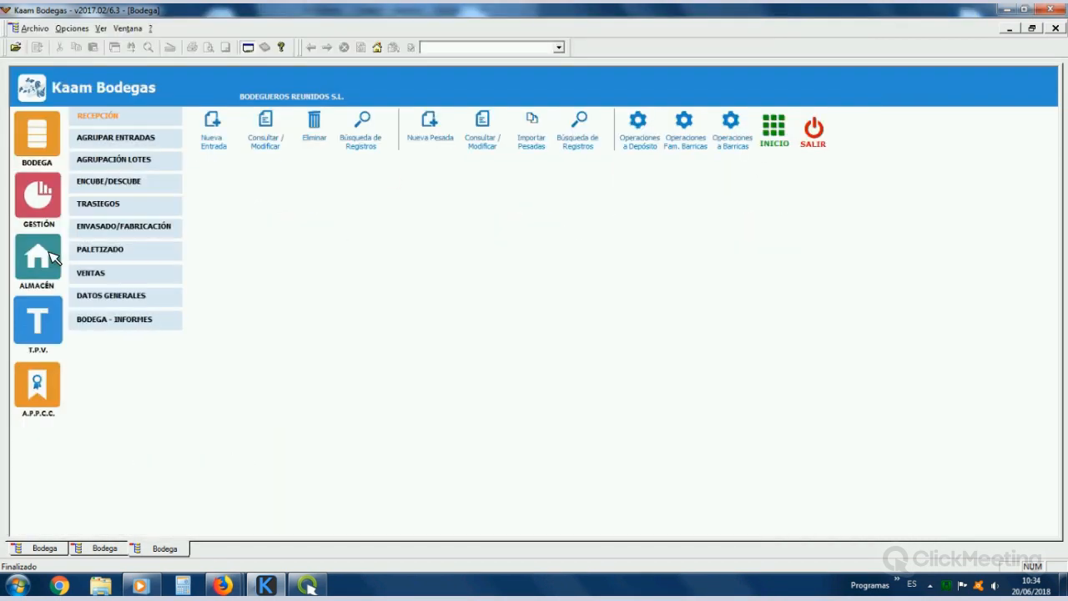
Step: Open the warehouse stock movements and examine the UVA-MACABEO entries and output for deposit UVAB
{"action": "left_click", "coordinate": [52, 258]}
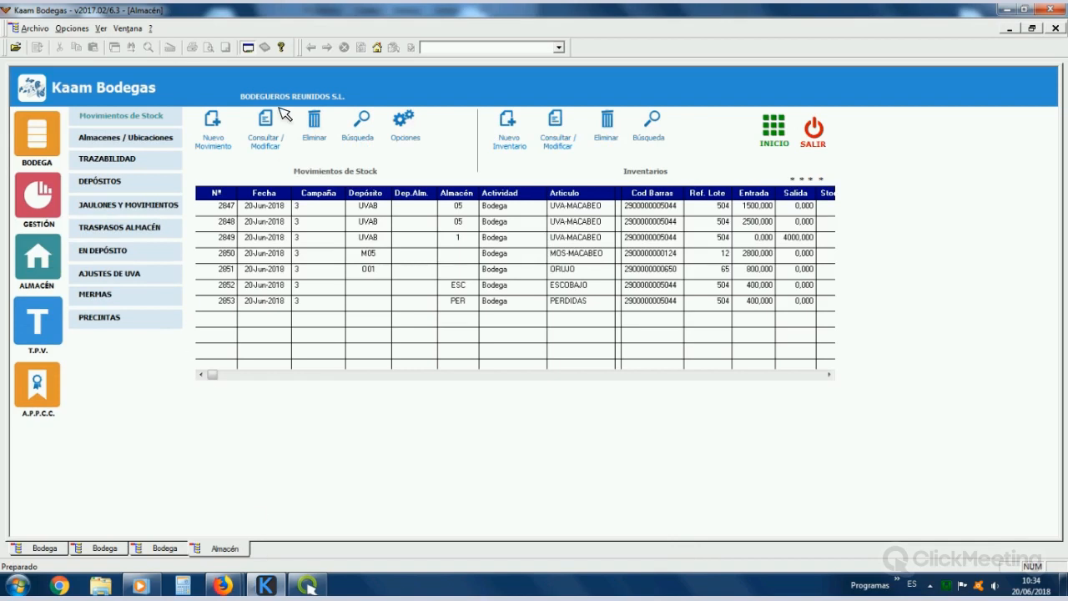
{"action": "left_click", "coordinate": [215, 204]}
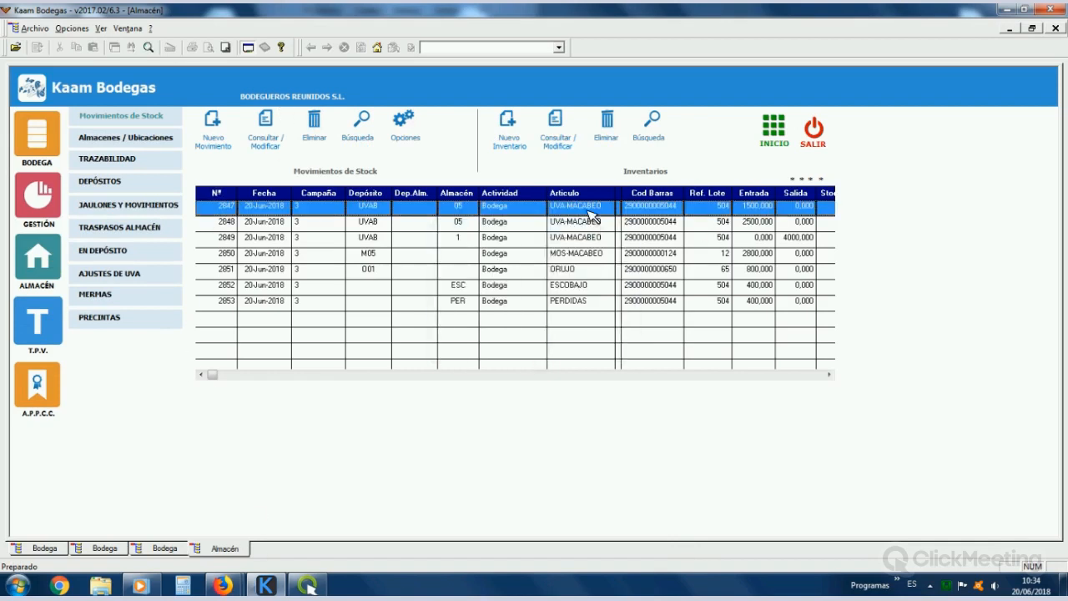
{"action": "left_click", "coordinate": [757, 222]}
{"action": "left_click", "coordinate": [757, 208]}
{"action": "left_click", "coordinate": [759, 222]}
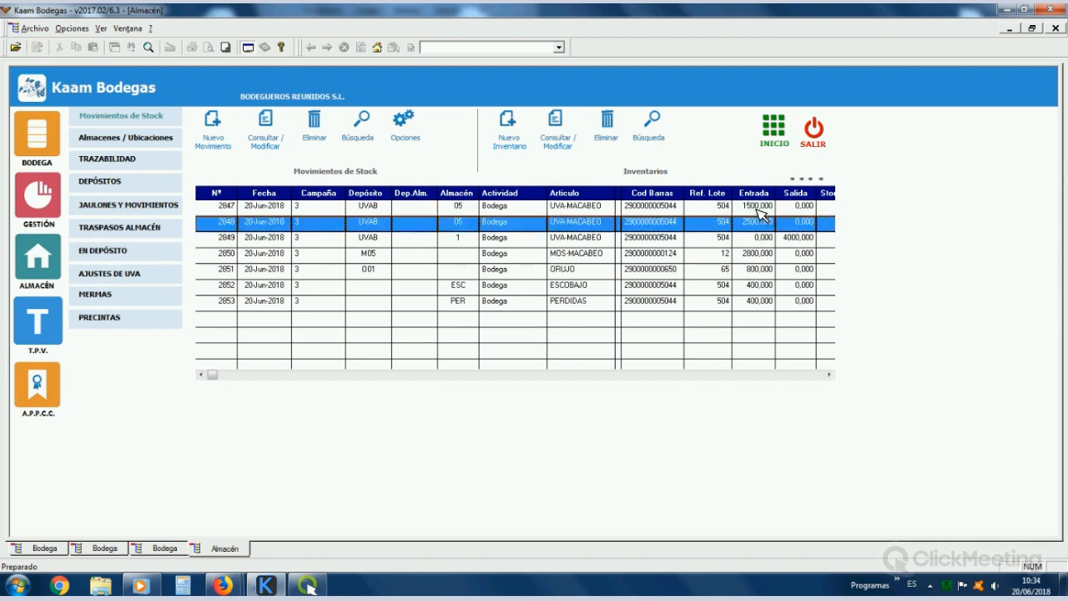
{"action": "left_click", "coordinate": [761, 208]}
{"action": "left_click", "coordinate": [768, 222]}
{"action": "left_click", "coordinate": [799, 238]}
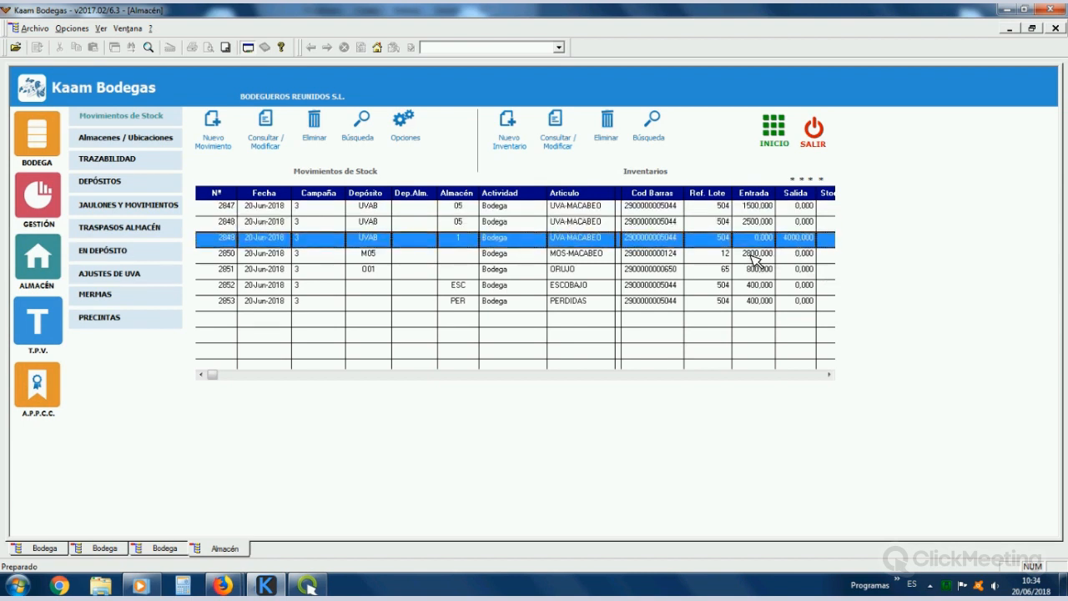
Step: Examine the stock entries generated for the must, orujo, escobajo and pérdidas
{"action": "left_click", "coordinate": [754, 255]}
{"action": "left_click", "coordinate": [756, 272]}
{"action": "left_click", "coordinate": [757, 288]}
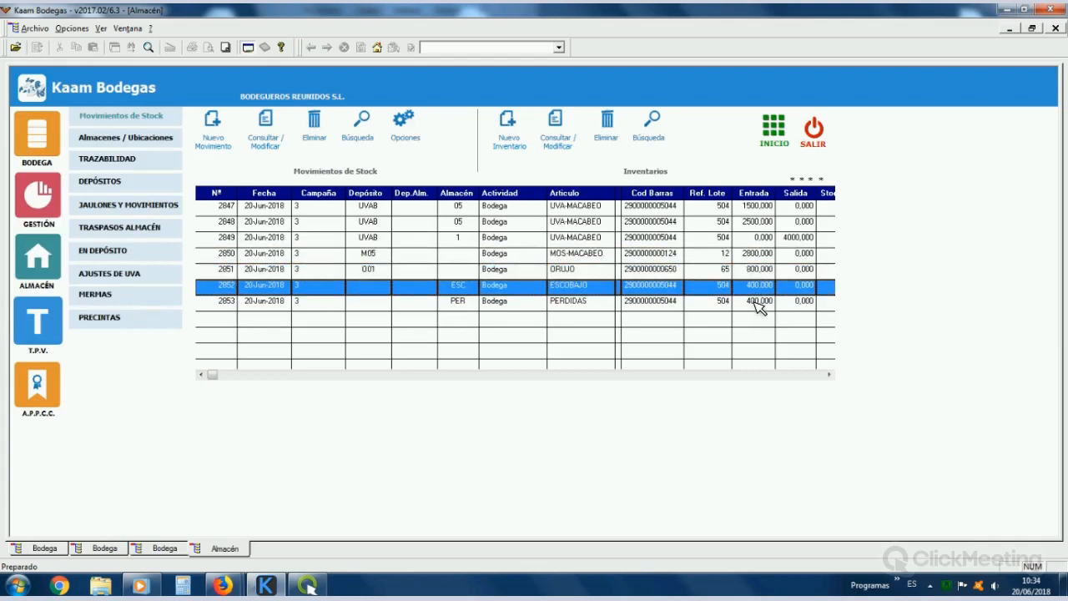
{"action": "left_click", "coordinate": [757, 304]}
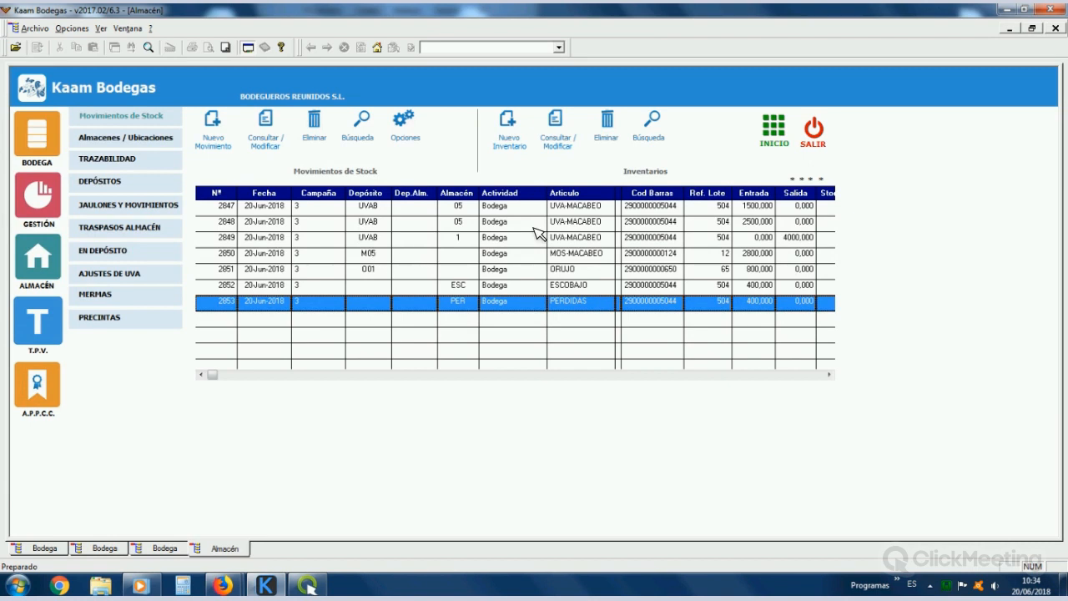
{"action": "left_click", "coordinate": [760, 271]}
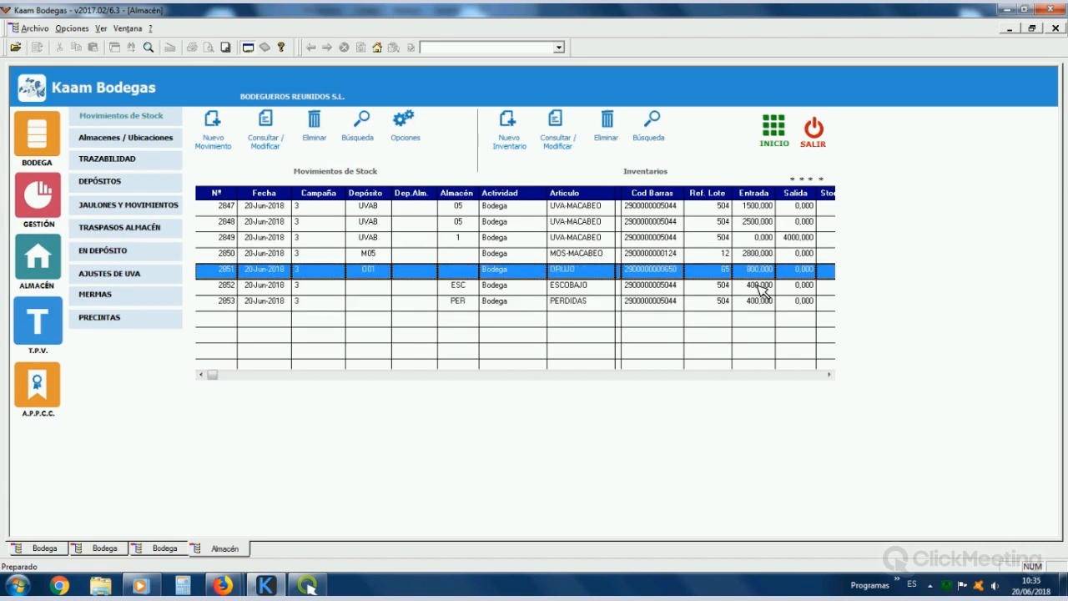
{"action": "left_click", "coordinate": [761, 289]}
{"action": "left_click", "coordinate": [762, 306]}
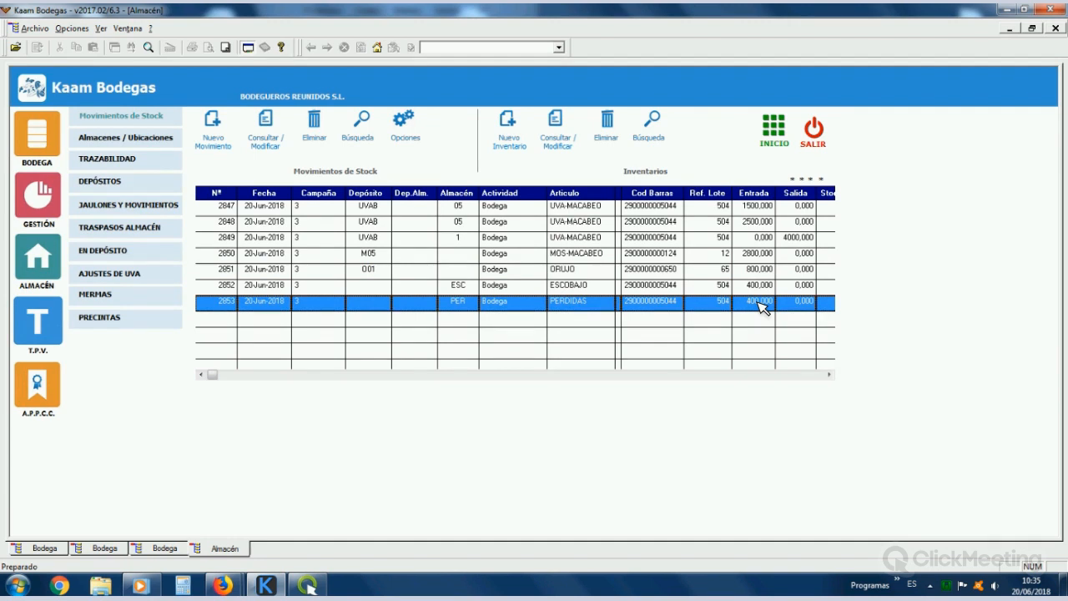
Step: Reopen the deposit map, review deposit M05's stock movements in date order down to the latest, and close its record
{"action": "left_click", "coordinate": [39, 131]}
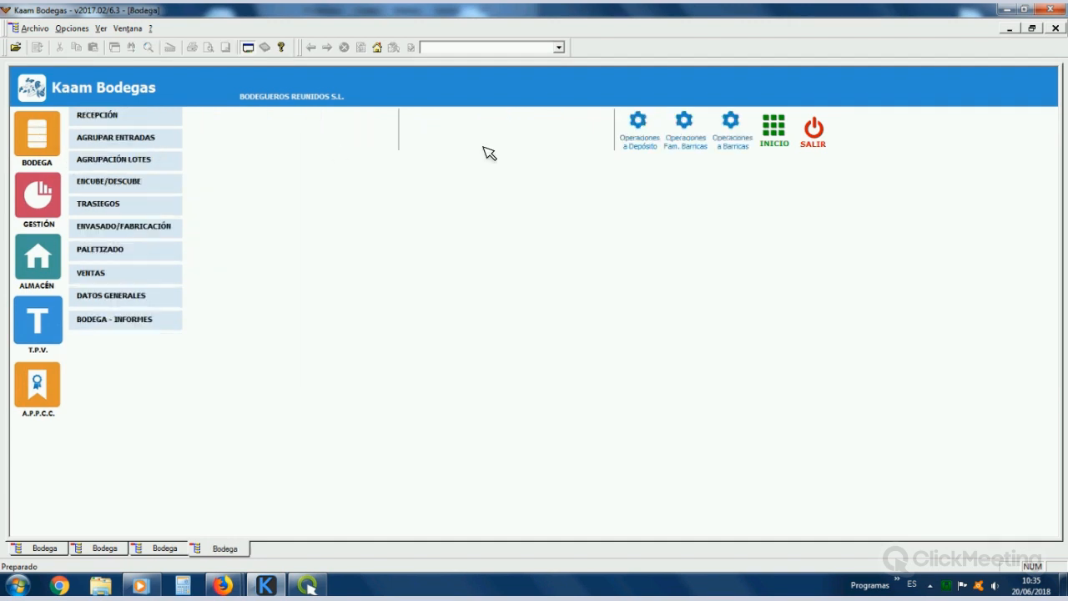
{"action": "left_click", "coordinate": [643, 123]}
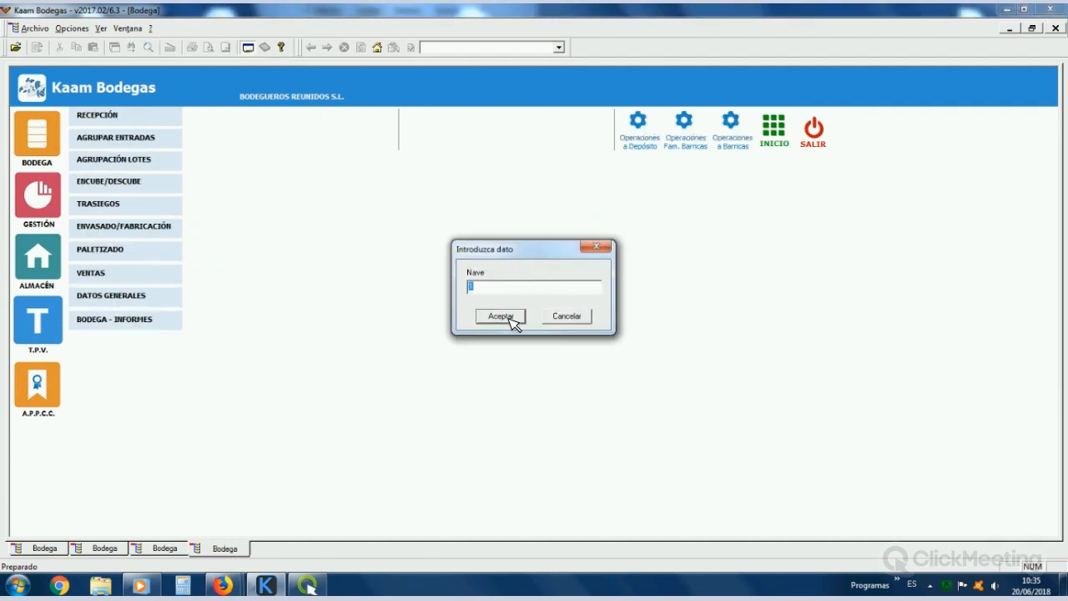
{"action": "left_click", "coordinate": [501, 317]}
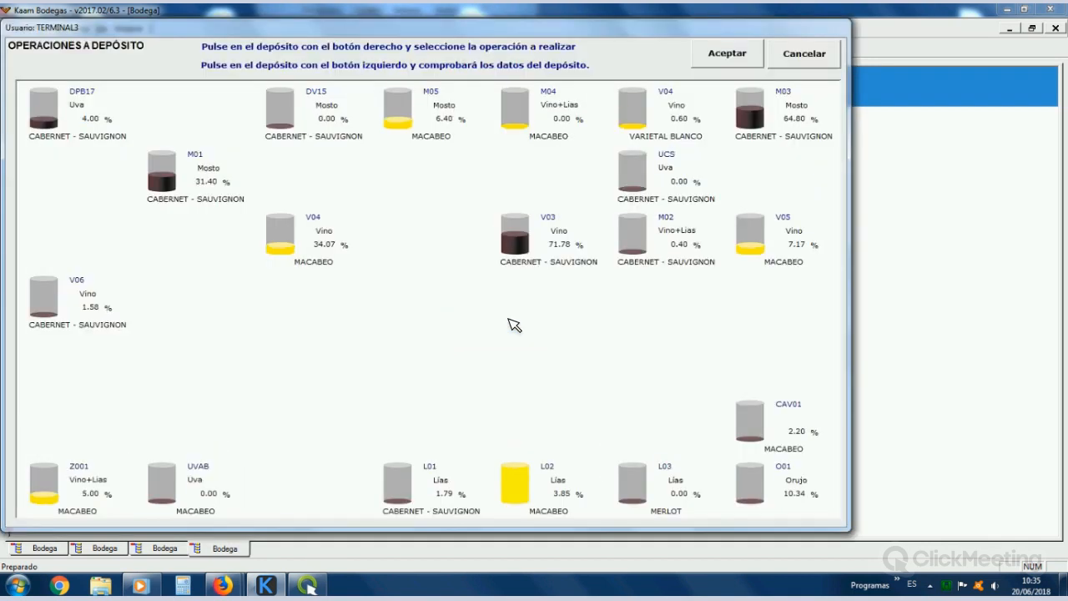
{"action": "left_click", "coordinate": [430, 105]}
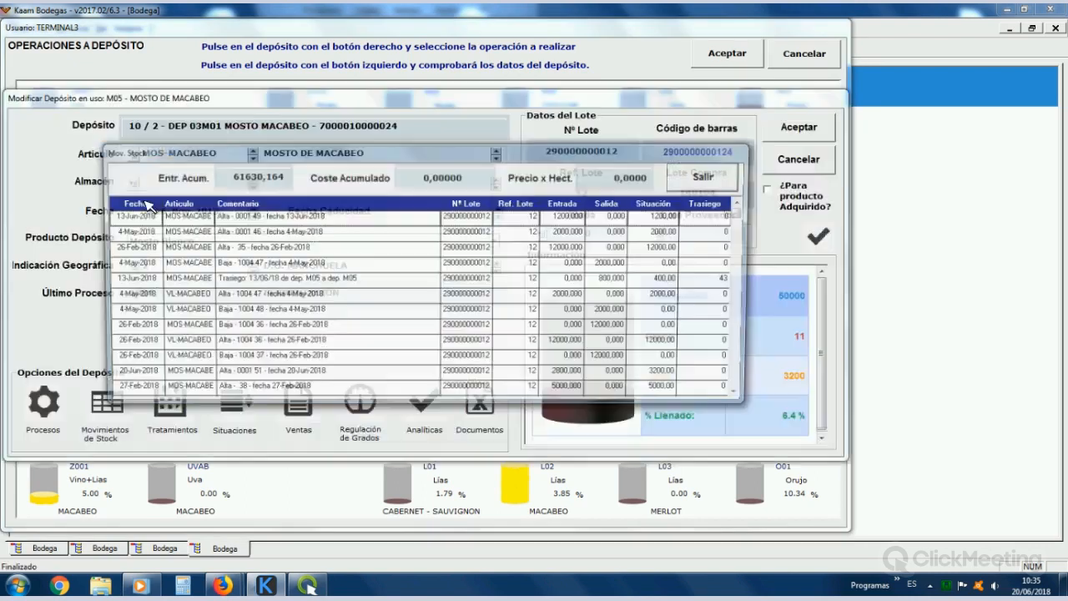
{"action": "left_click", "coordinate": [145, 202]}
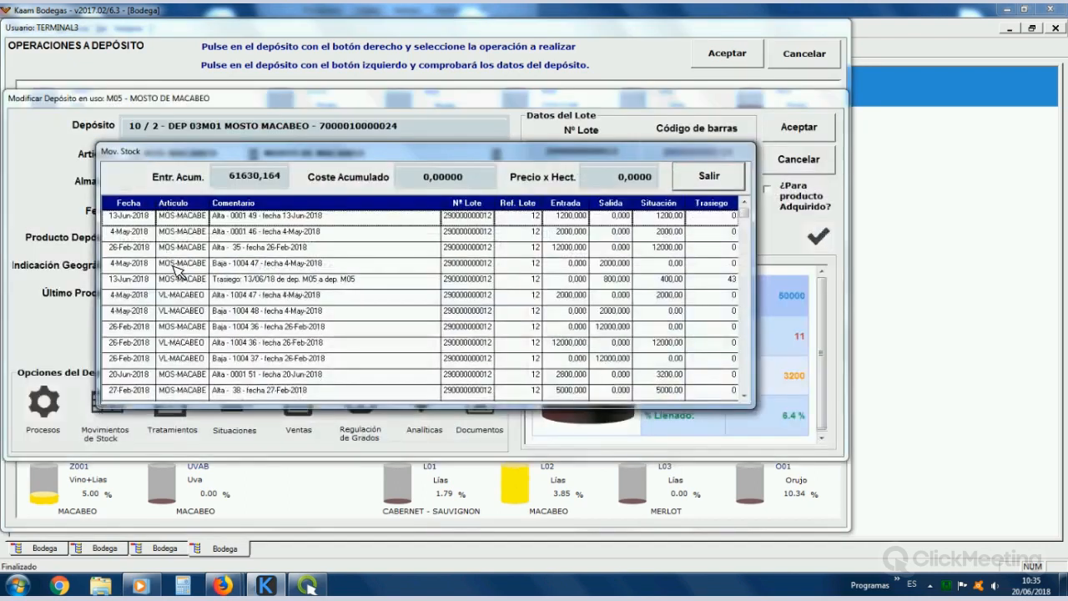
{"action": "scroll", "coordinate": [201, 346], "scroll_direction": "down", "scroll_amount": 1}
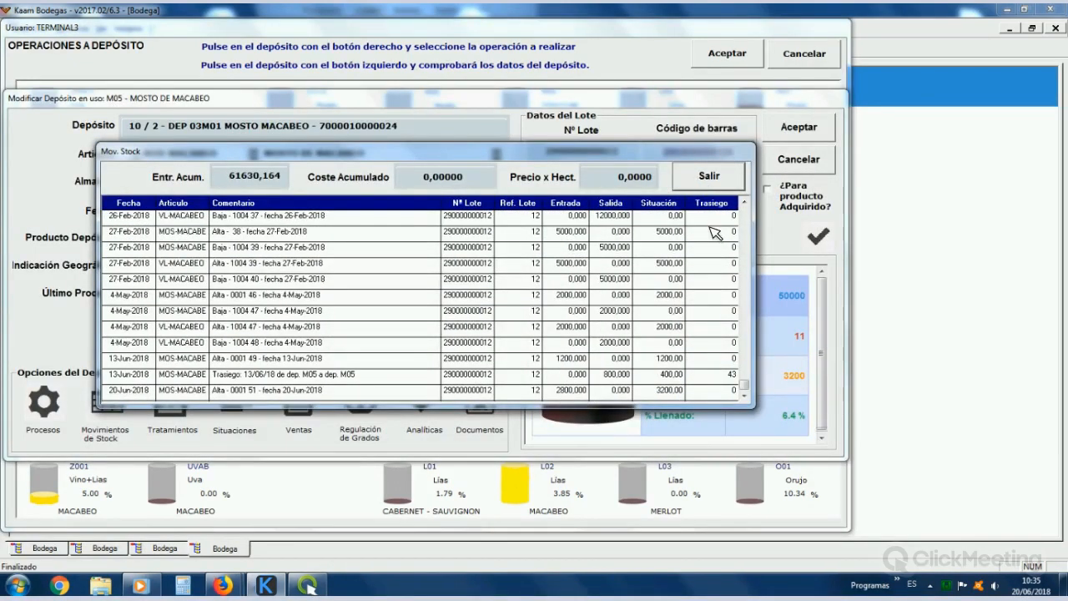
{"action": "left_click", "coordinate": [780, 165]}
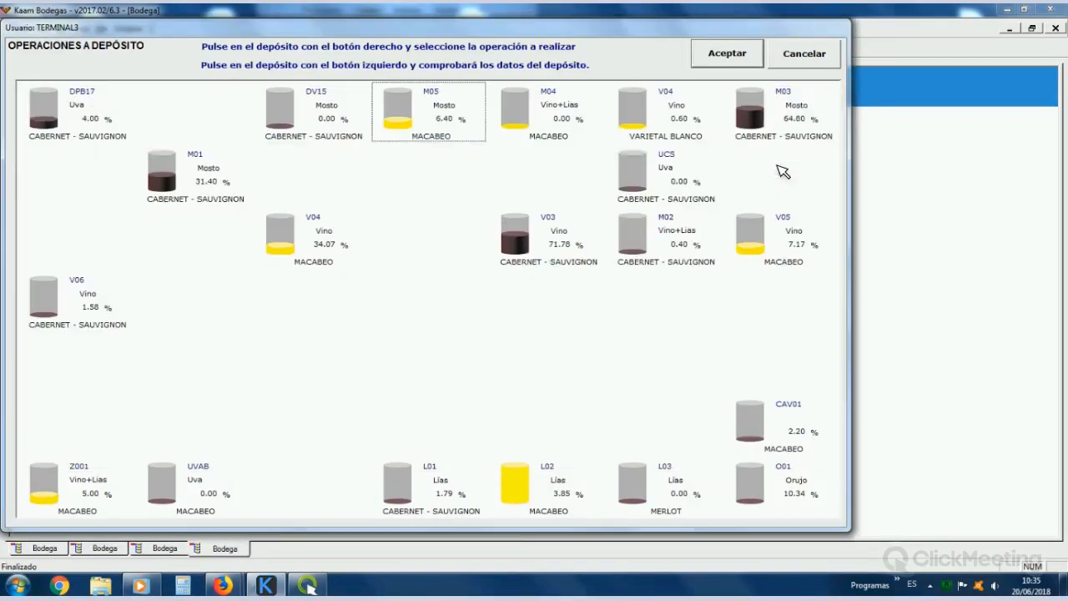
Step: Process an Encube / Descube turning deposit M05's must into VINOS + LIAS MACABEO, agree to change the deposit's product to VL-MACABEO, and close the map
{"action": "right_click", "coordinate": [423, 106]}
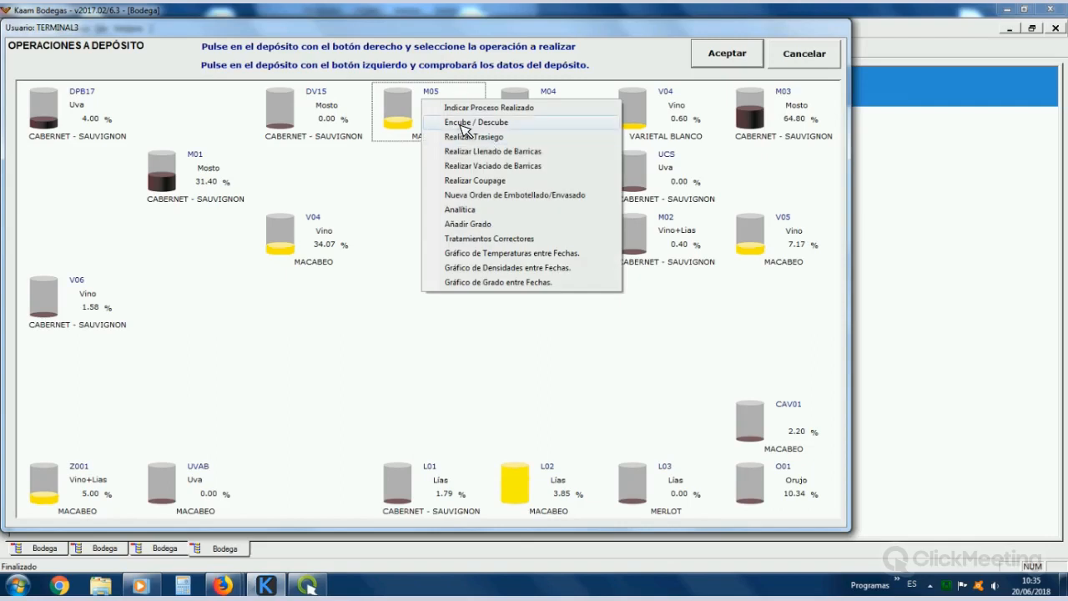
{"action": "left_click", "coordinate": [464, 125]}
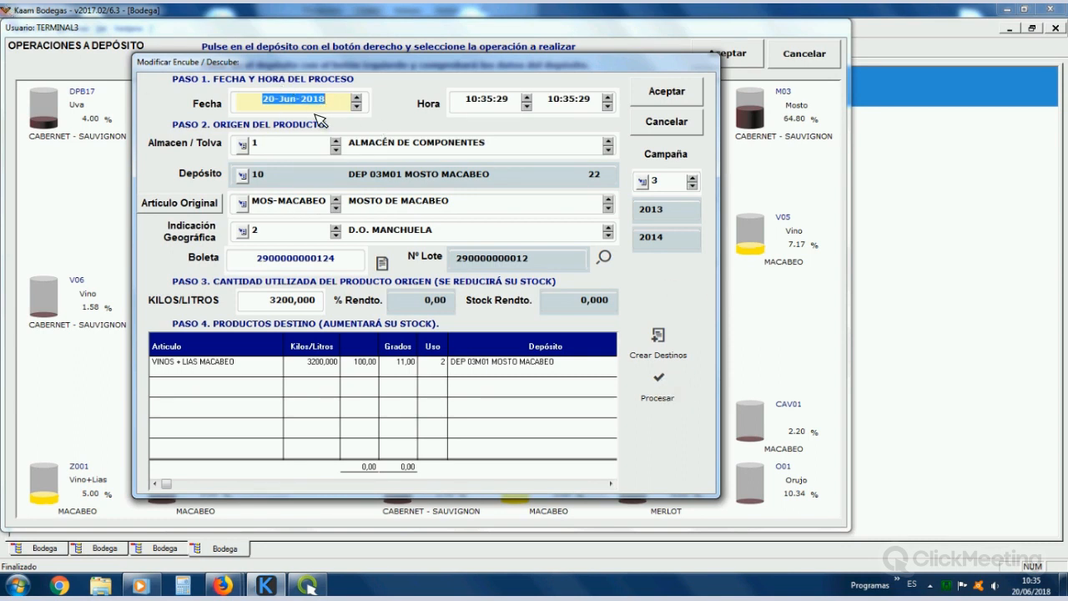
{"action": "left_click", "coordinate": [662, 380]}
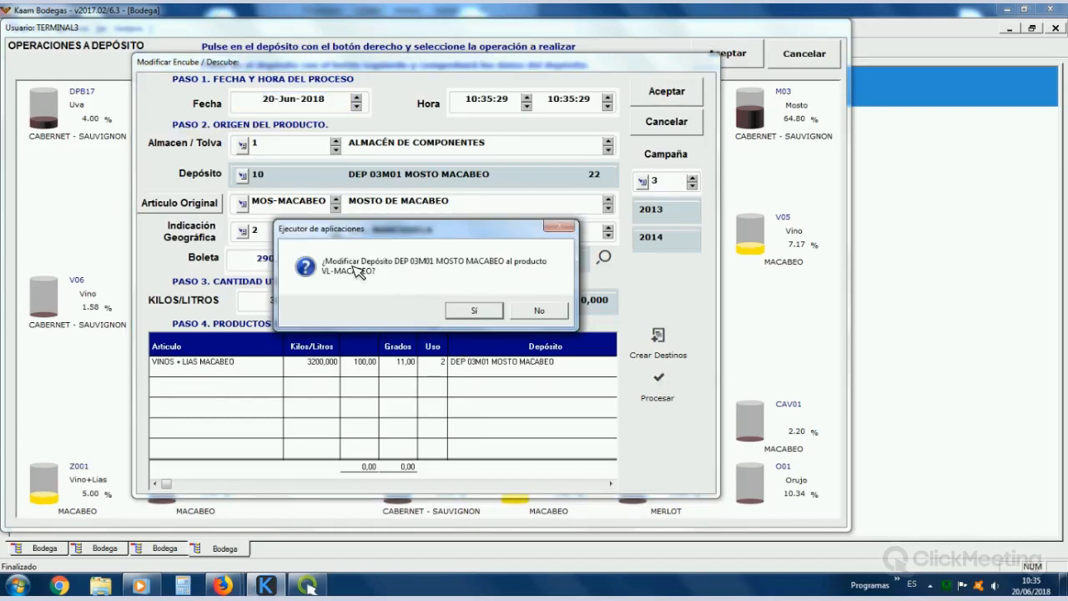
{"action": "left_click_drag", "start_coordinate": [403, 232], "coordinate": [407, 262]}
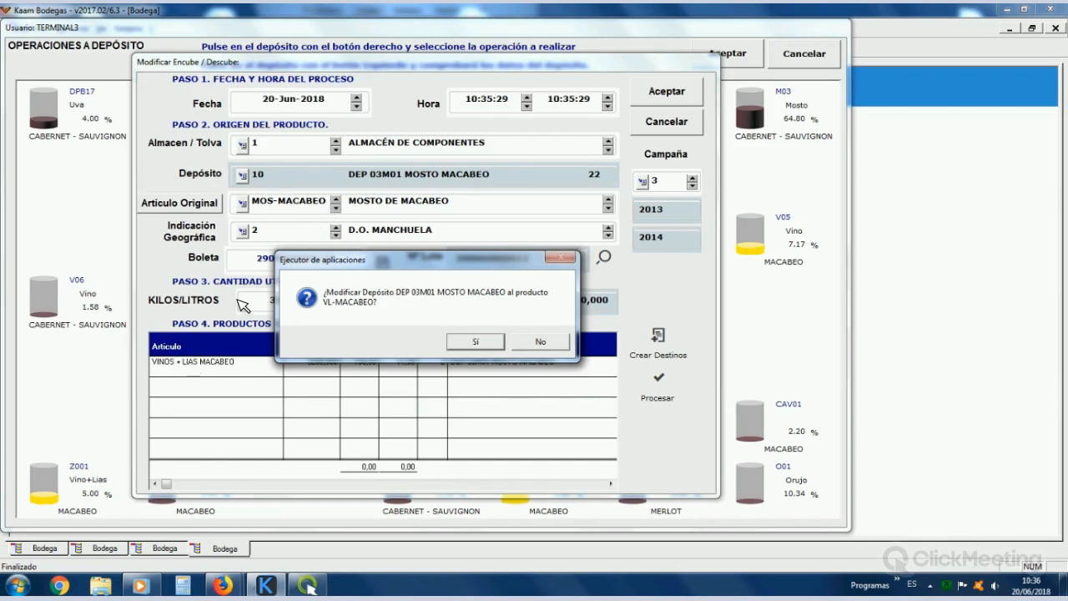
{"action": "left_click", "coordinate": [478, 347]}
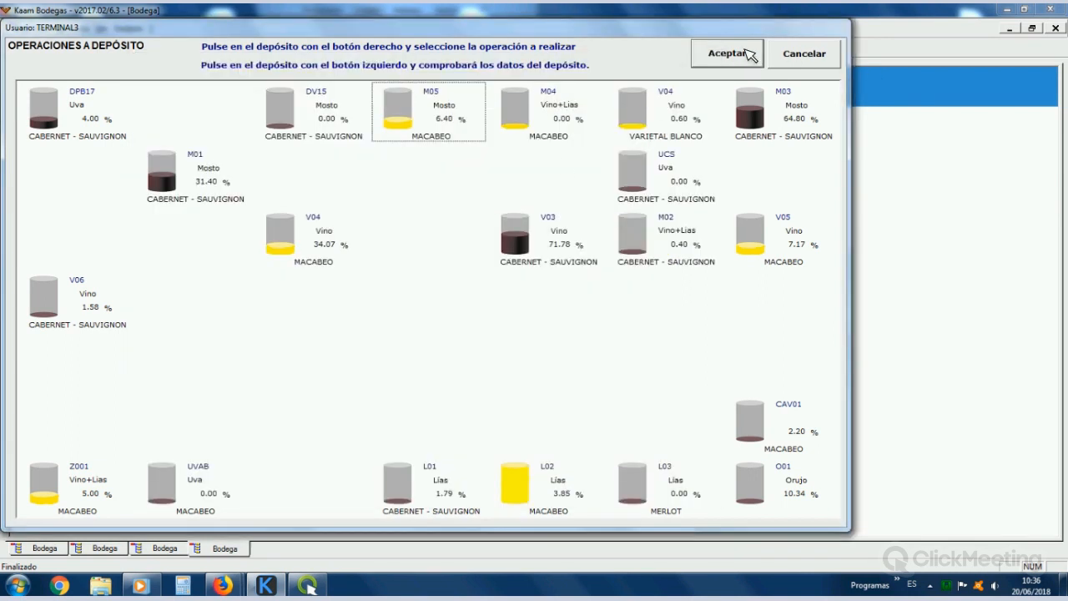
{"action": "left_click", "coordinate": [749, 55]}
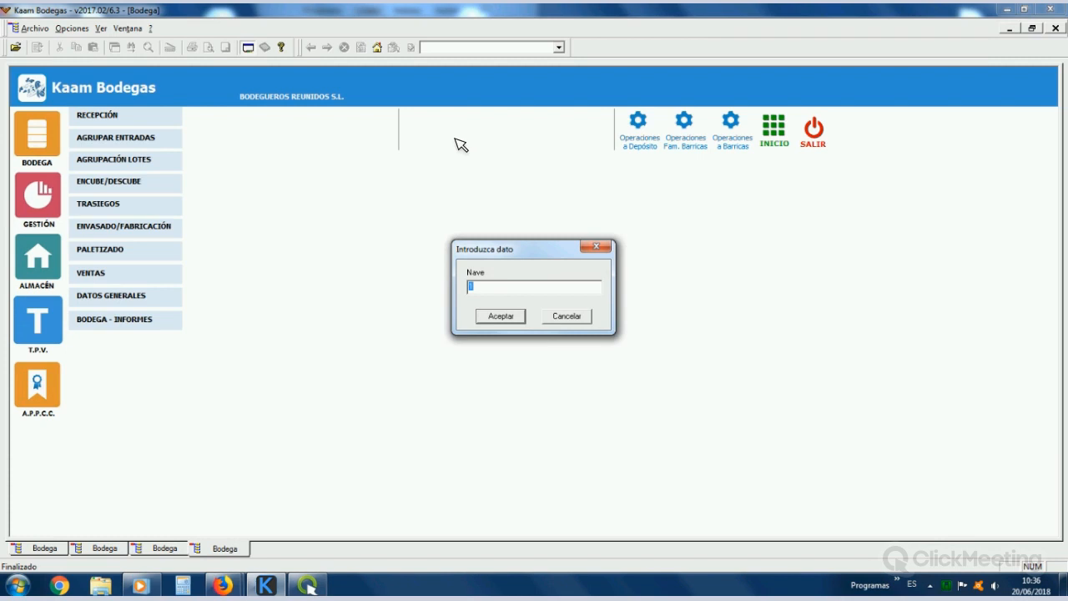
Step: Reopen the deposit map, examine deposit M05's latest MOS-MACABEO and VL-MACABEO stock movements, and close its record
{"action": "key", "text": "Return"}
{"action": "left_click", "coordinate": [445, 110]}
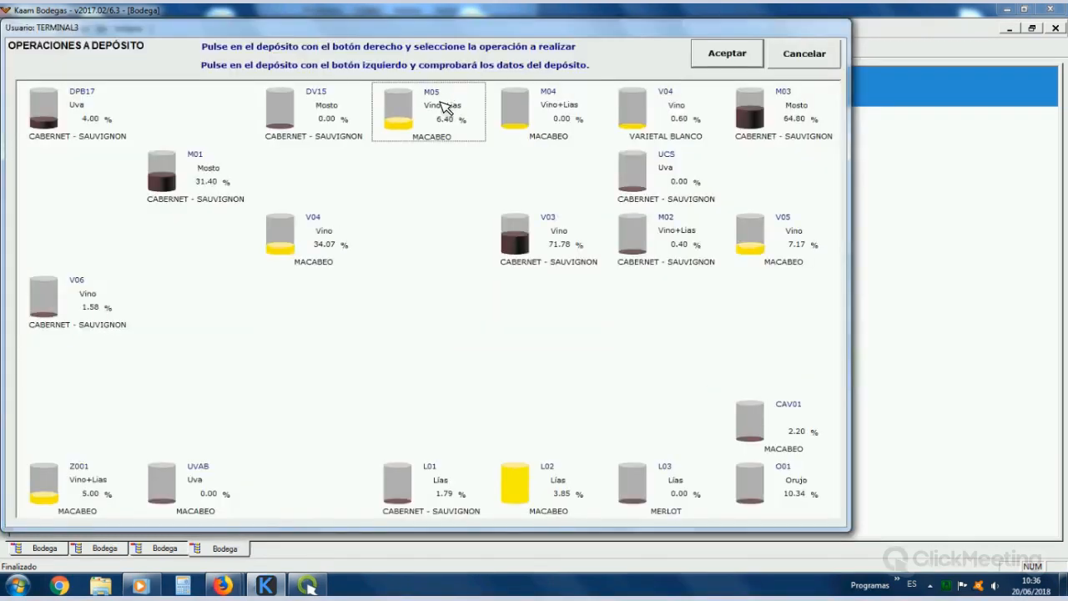
{"action": "left_click", "coordinate": [99, 412]}
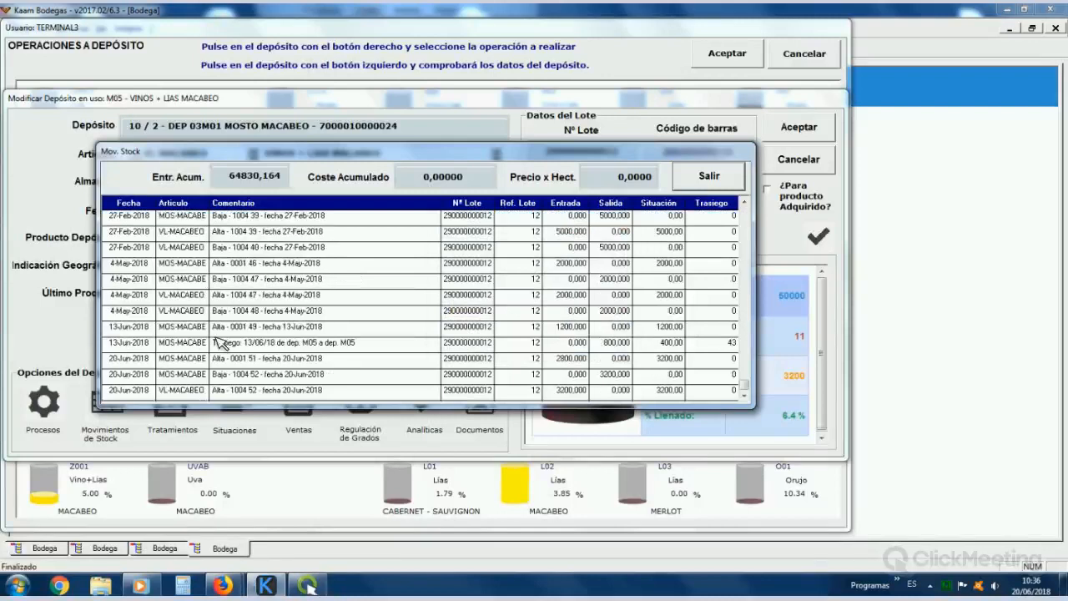
{"action": "left_click", "coordinate": [557, 361]}
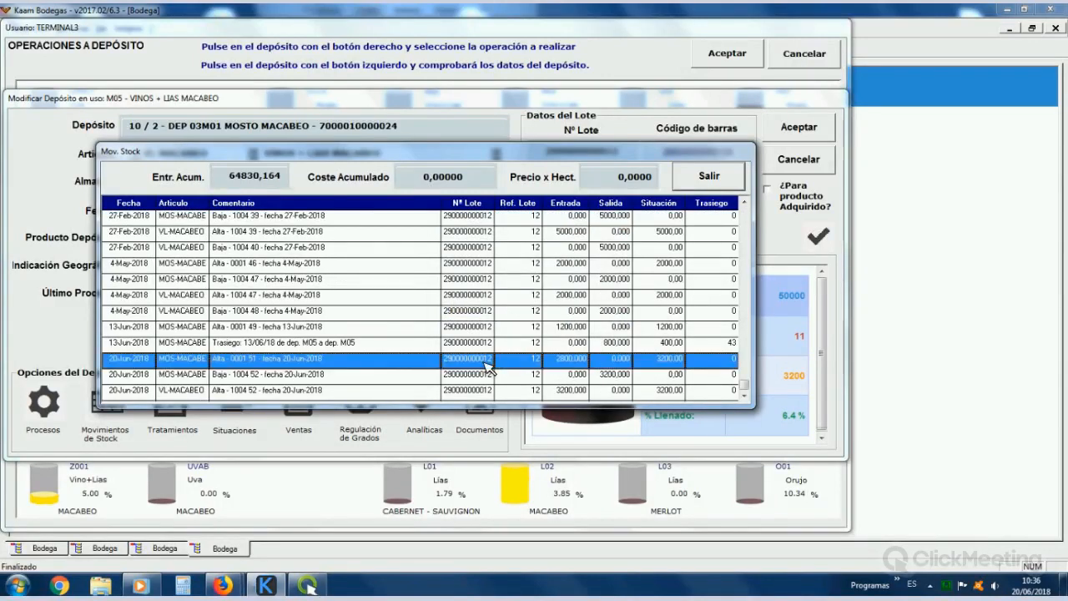
{"action": "left_click", "coordinate": [608, 376]}
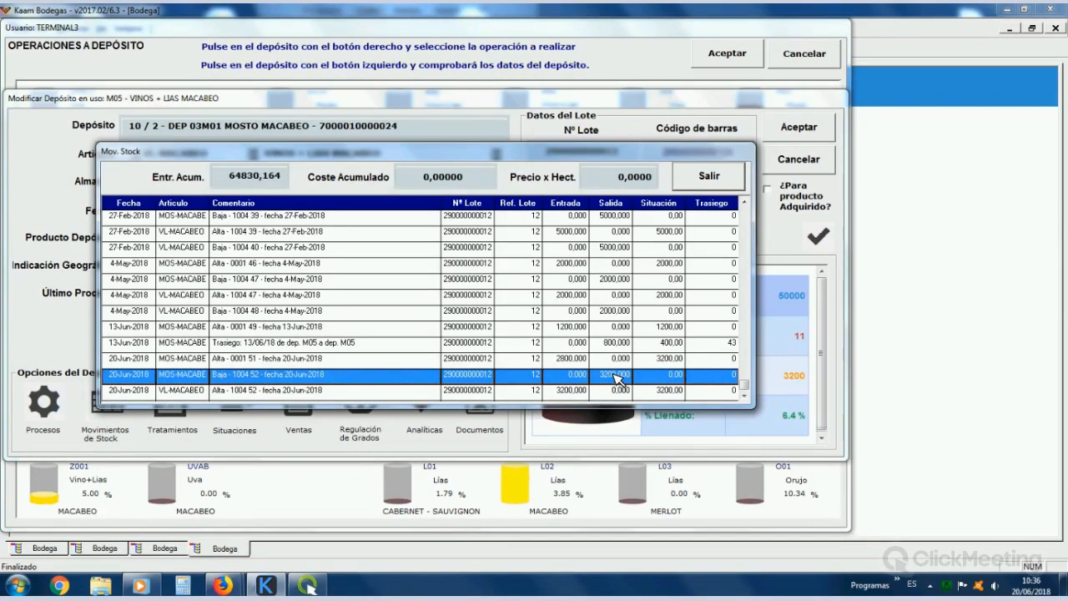
{"action": "left_click", "coordinate": [574, 395]}
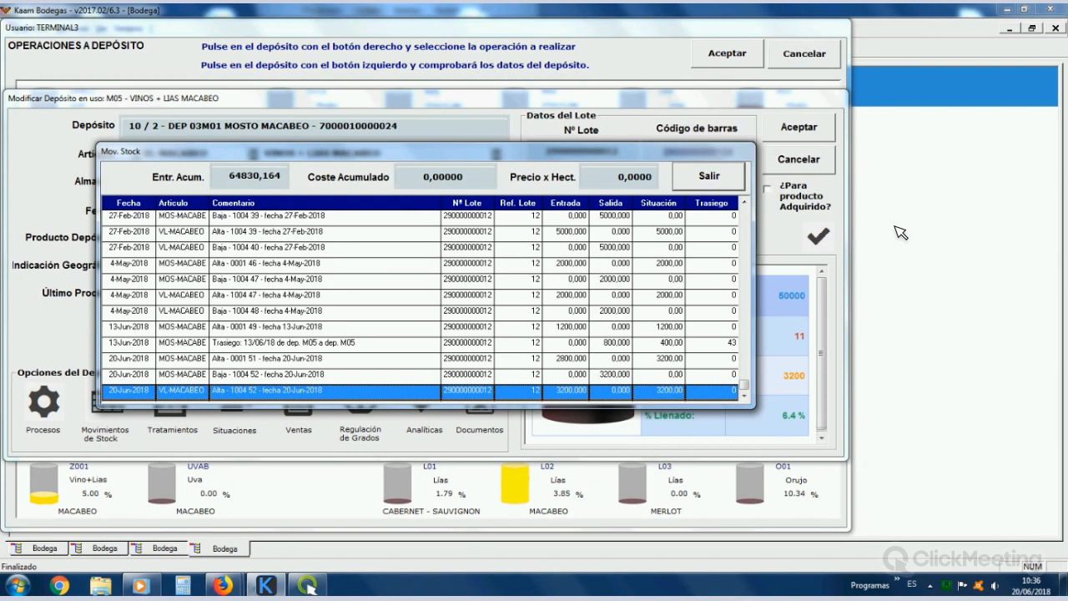
{"action": "left_click", "coordinate": [811, 126]}
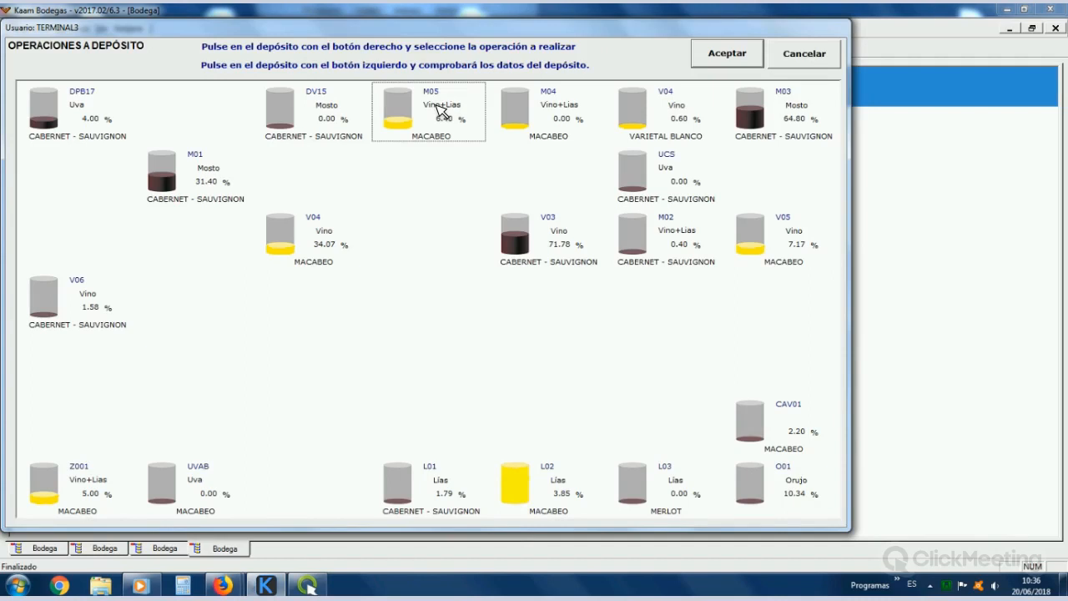
Step: Start an Encube / Descube of deposit M05's VINOS + LIAS MACABEO, keeping 2720 litres of VINO BLANCO MACABEO at 85 % yield
{"action": "right_click", "coordinate": [435, 106]}
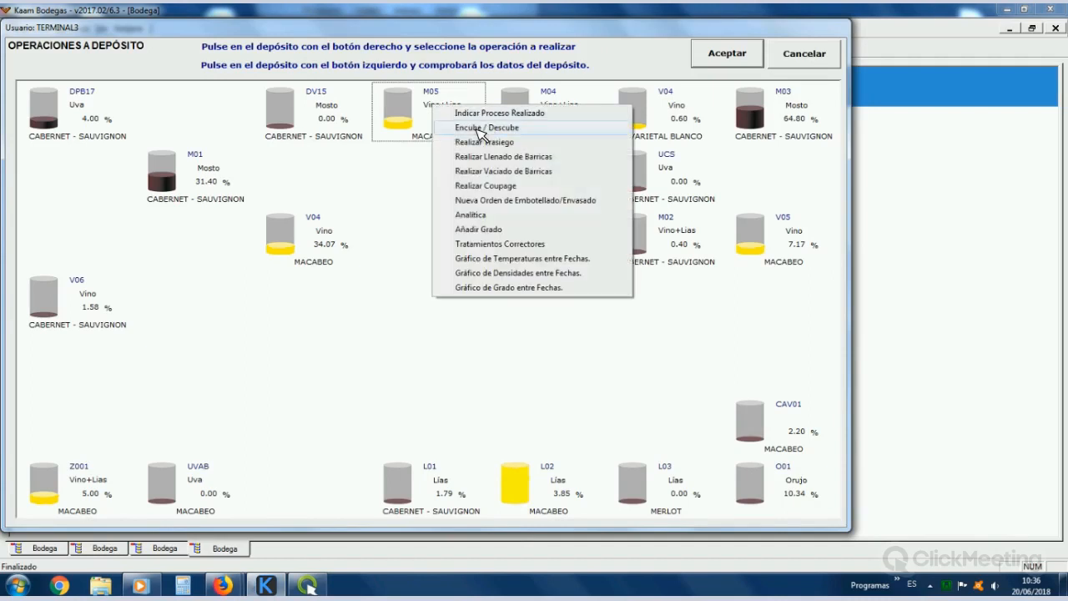
{"action": "left_click", "coordinate": [484, 127]}
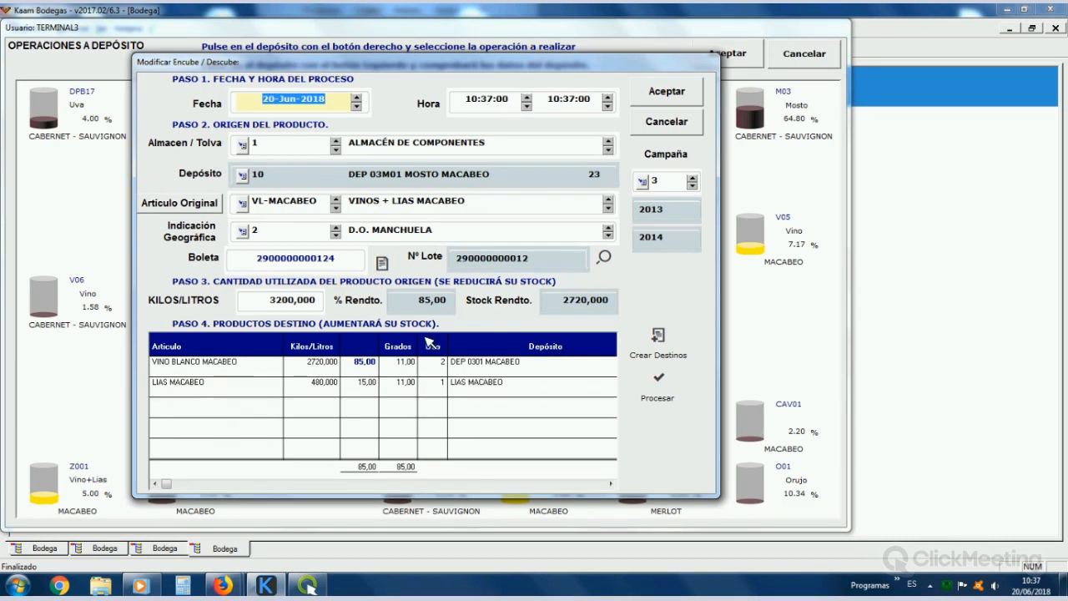
{"action": "left_click", "coordinate": [328, 369]}
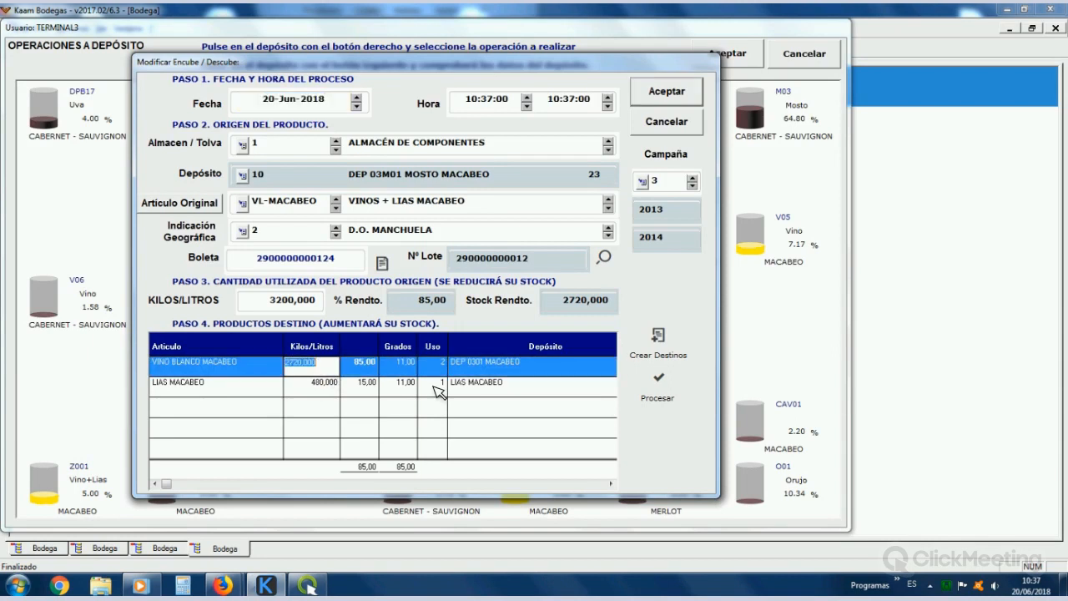
{"action": "key", "text": "Return"}
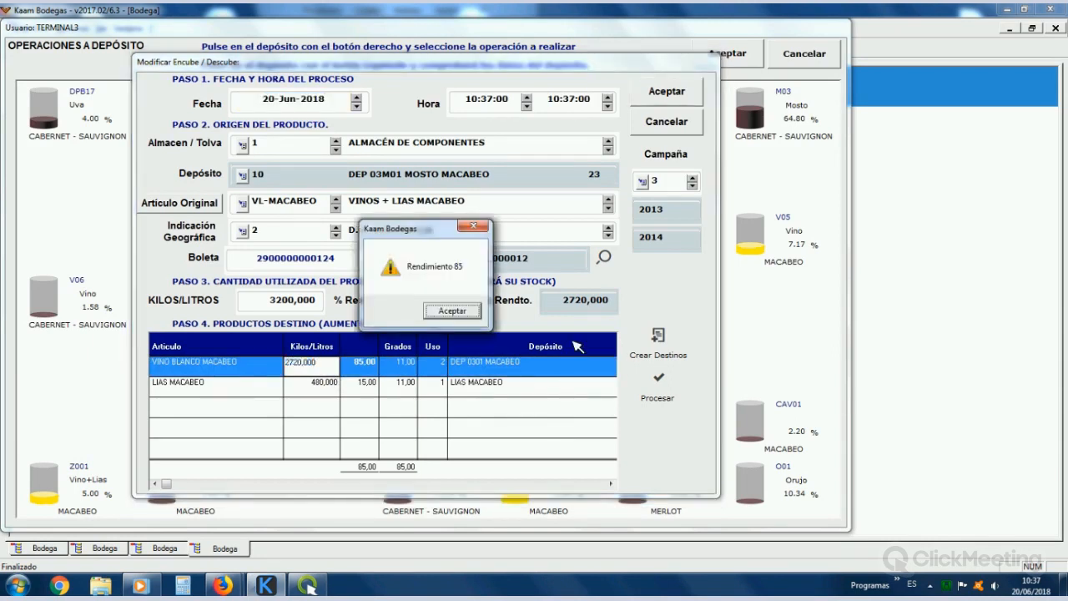
{"action": "key", "text": "Return"}
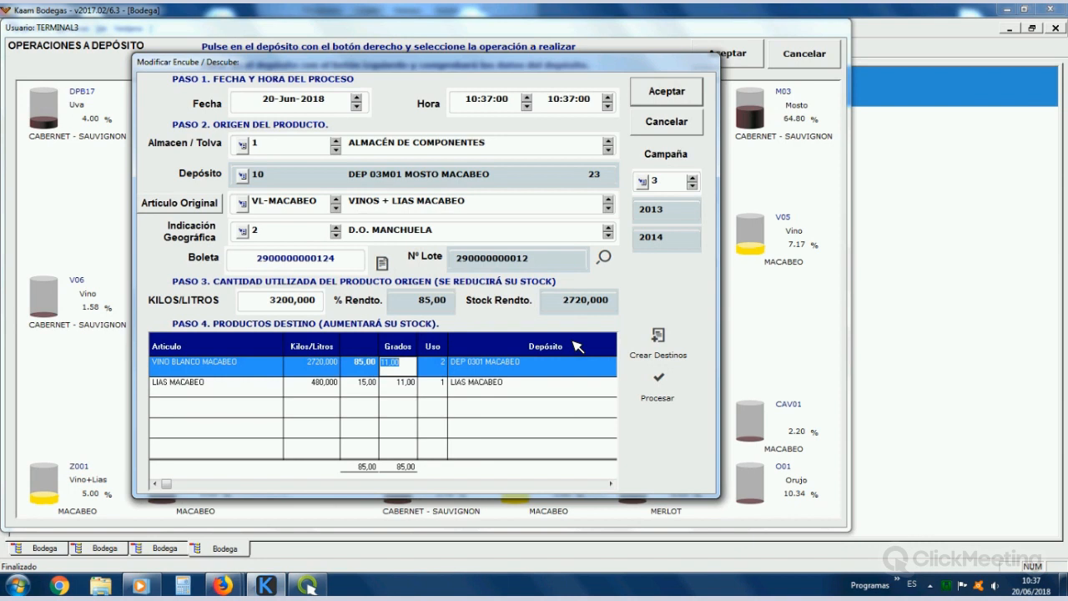
Step: Assign deposit V05 (DEP 0302 MACABEO PEQ) as the VINO BLANCO MACABEO destination and process the Encube / Descube
{"action": "key", "text": "Return"}
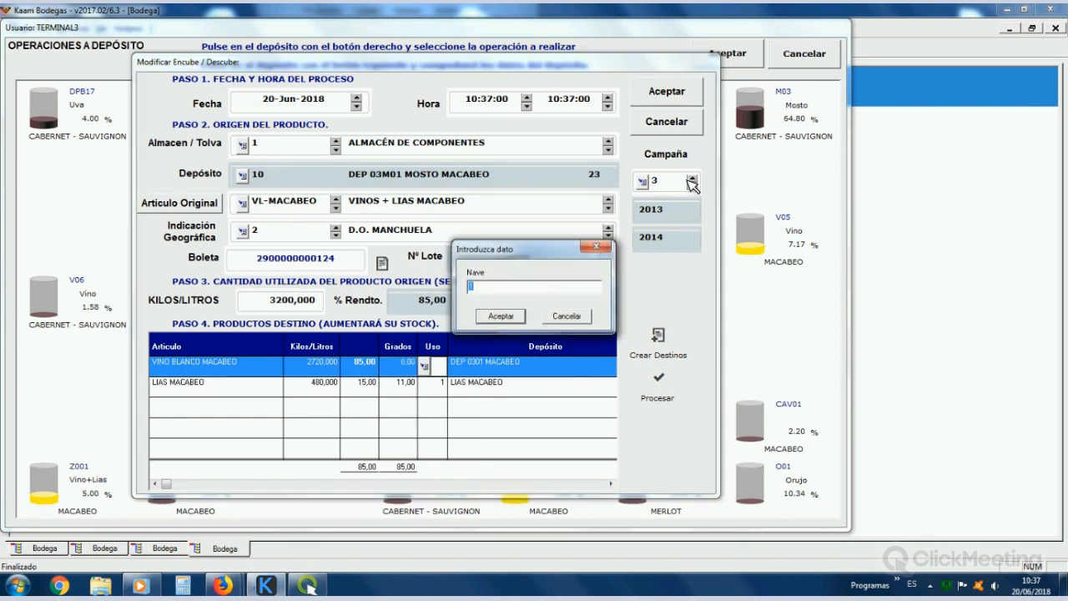
{"action": "key", "text": "Return"}
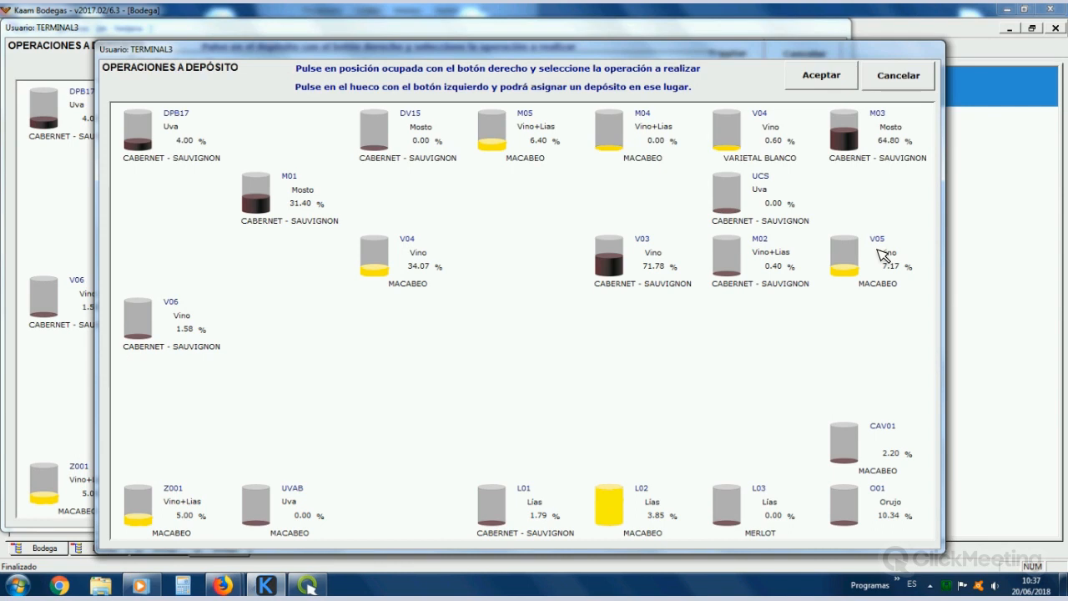
{"action": "left_click", "coordinate": [878, 250]}
{"action": "left_click", "coordinate": [833, 72]}
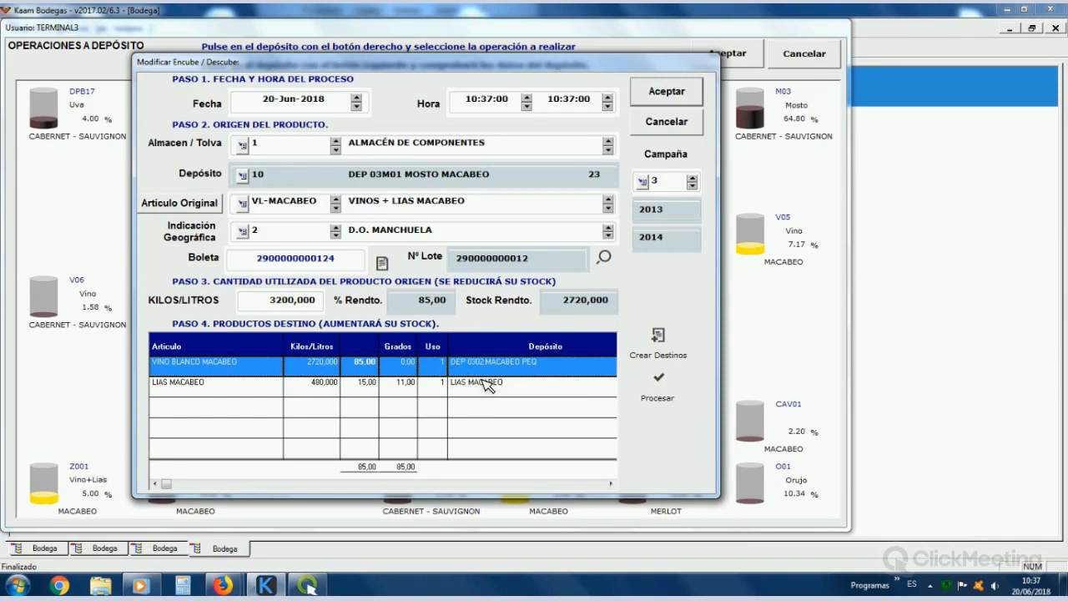
{"action": "left_click", "coordinate": [658, 385]}
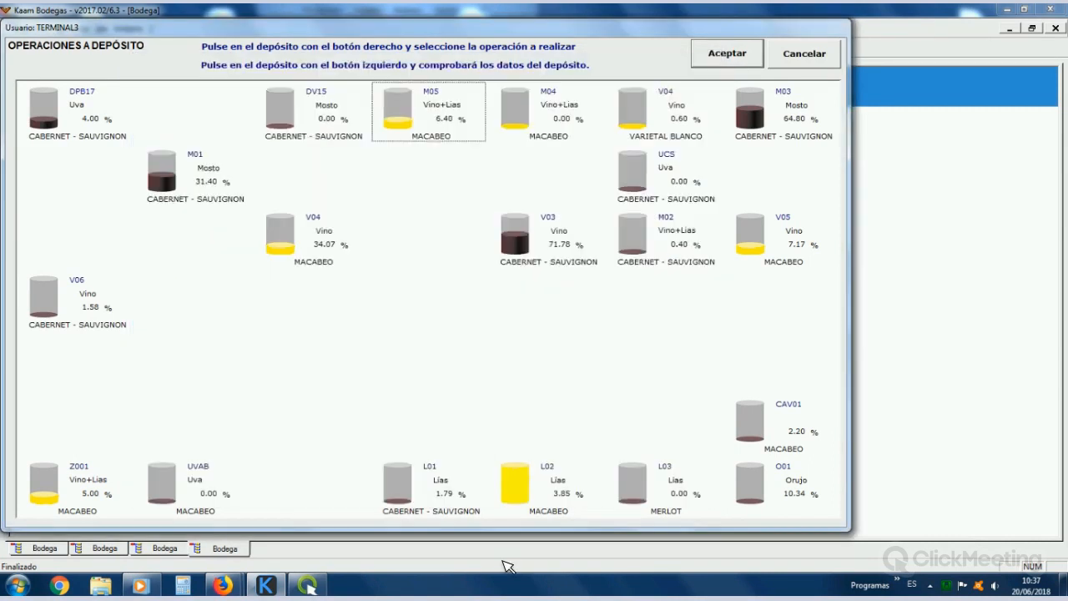
Step: Review deposit V05's stock movements down to the latest wine entry and close its record
{"action": "left_click", "coordinate": [811, 251]}
{"action": "left_click", "coordinate": [109, 409]}
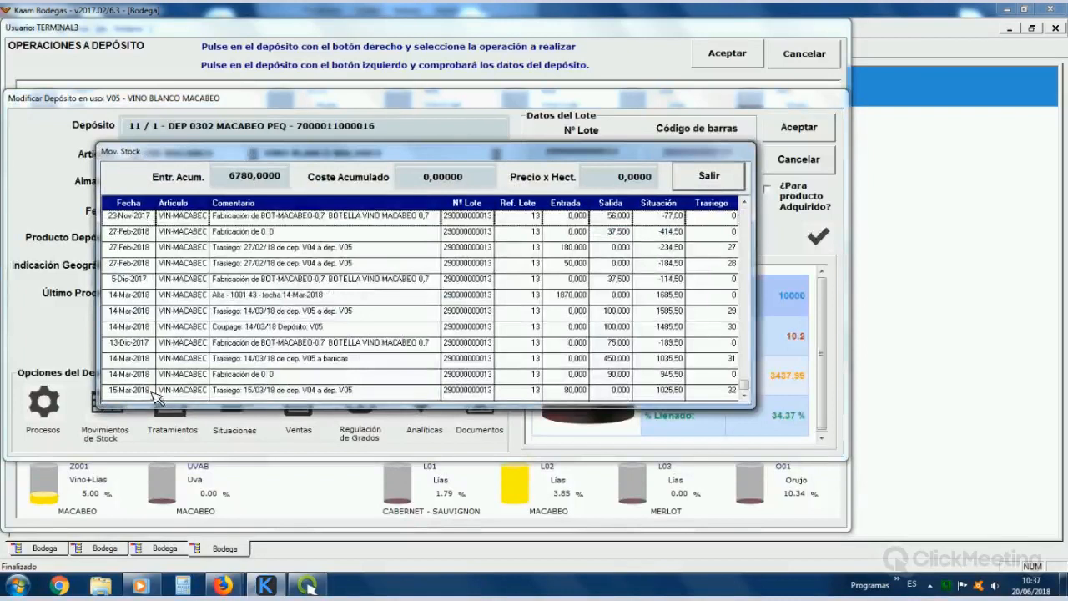
{"action": "scroll", "coordinate": [171, 296], "scroll_direction": "down", "scroll_amount": 3}
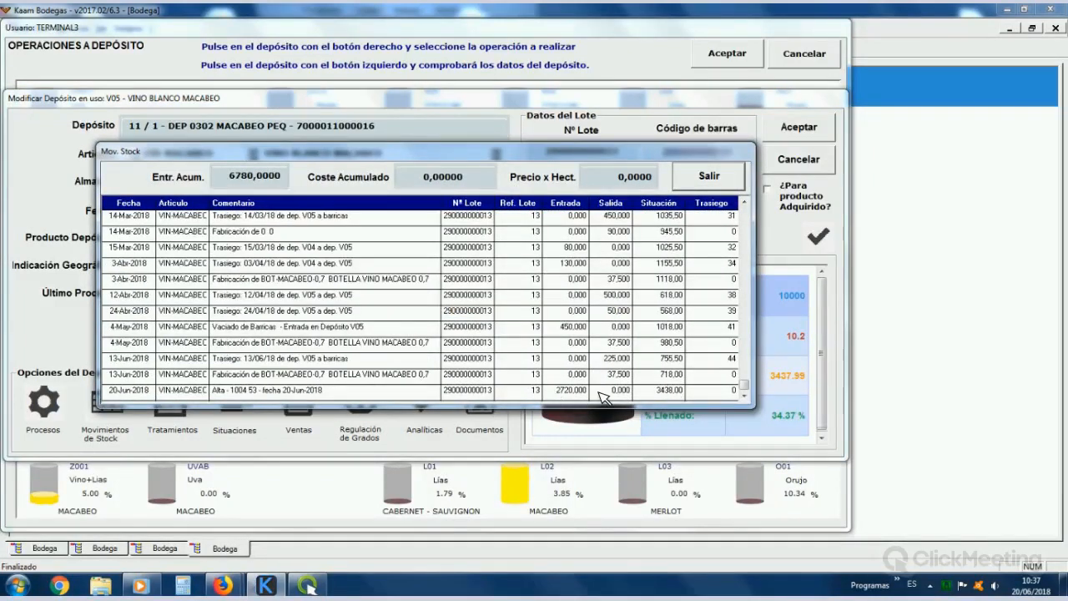
{"action": "left_click", "coordinate": [816, 132]}
Step: Close the deposit map and check the newest wine and lías entries in the warehouse stock movements
{"action": "left_click", "coordinate": [735, 55]}
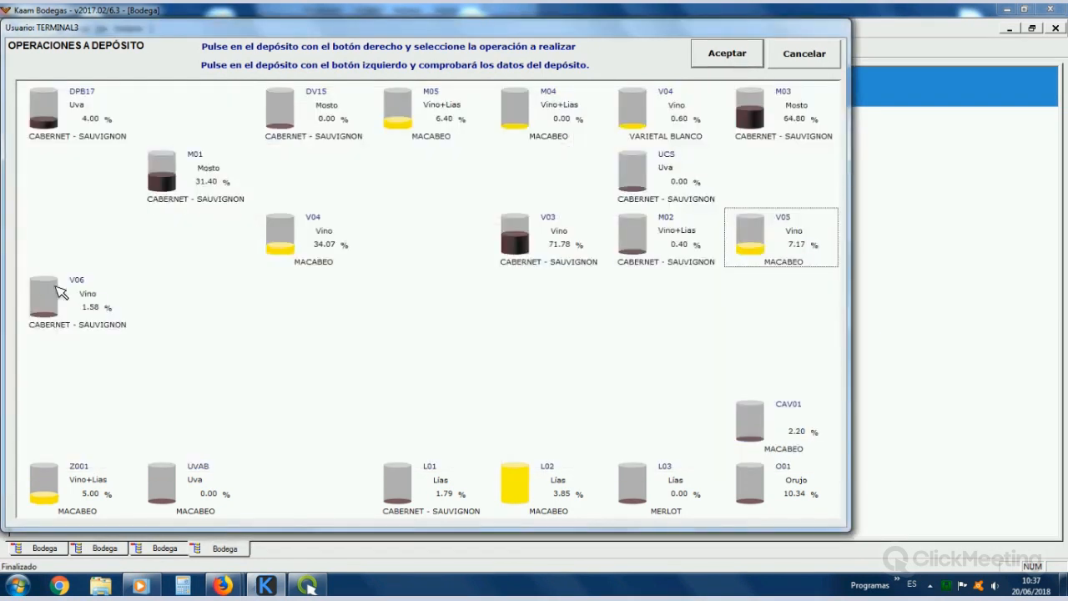
{"action": "left_click", "coordinate": [805, 53]}
{"action": "left_click", "coordinate": [38, 258]}
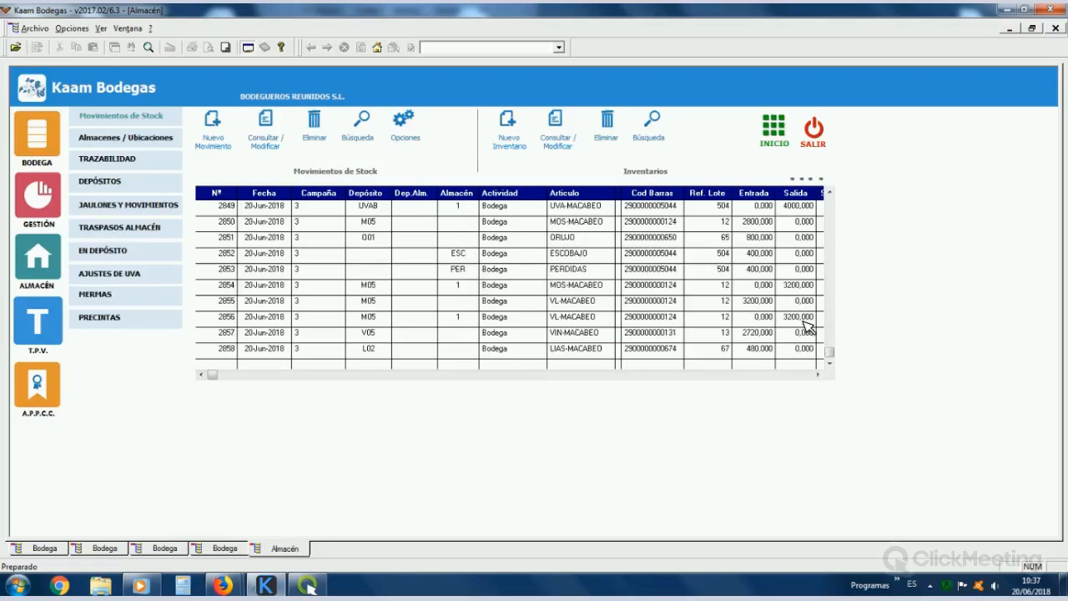
Step: Open the tank operations for nave 1 and view the bottle articles offered for a new bottling order on tank V05
{"action": "left_click", "coordinate": [588, 317]}
{"action": "left_click", "coordinate": [599, 335]}
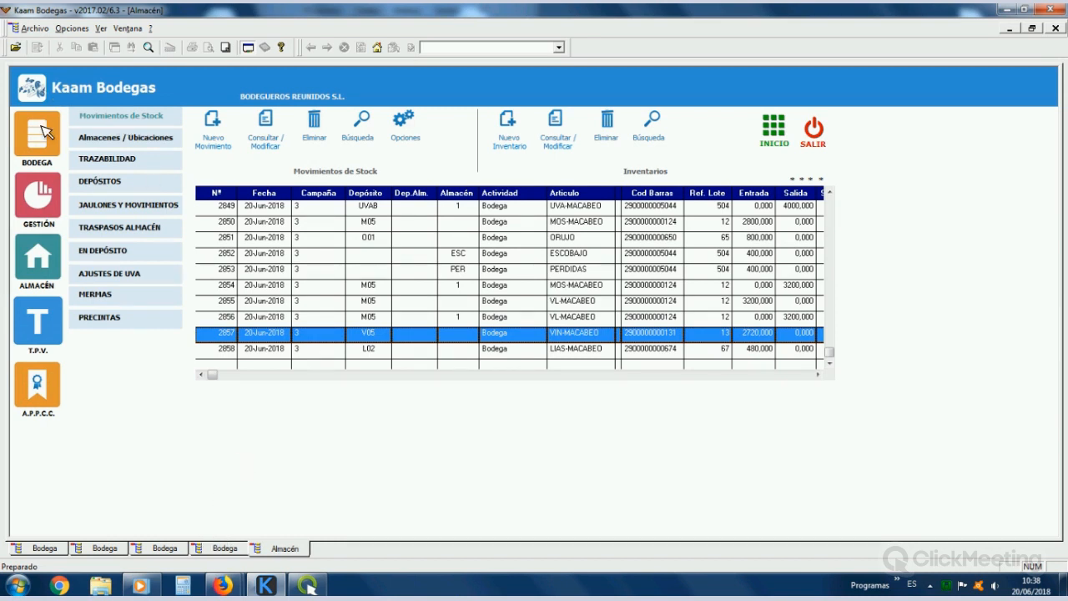
{"action": "left_click", "coordinate": [646, 122]}
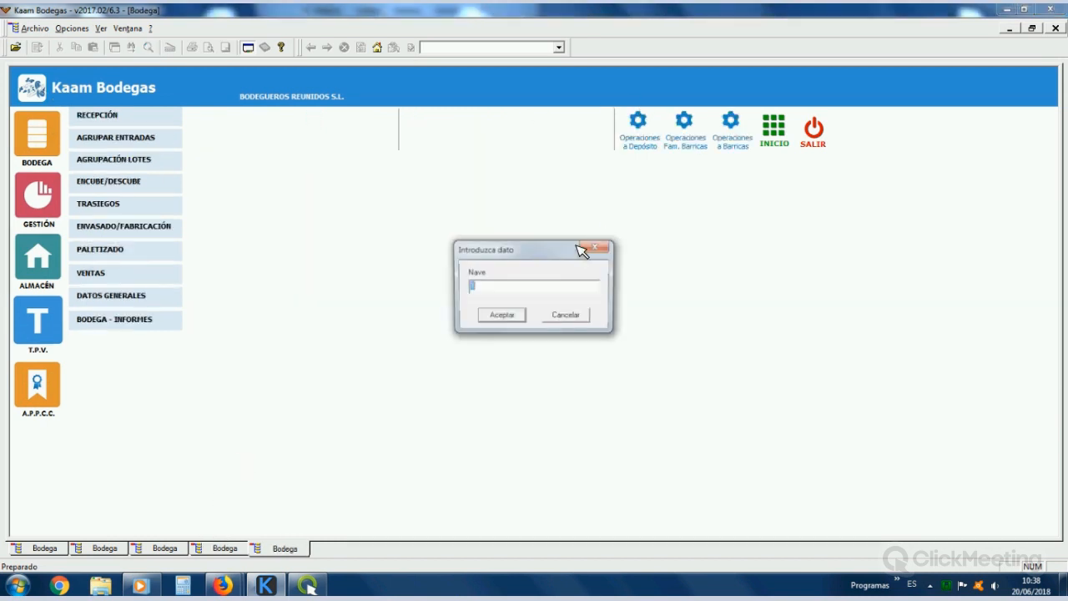
{"action": "key", "text": "Return"}
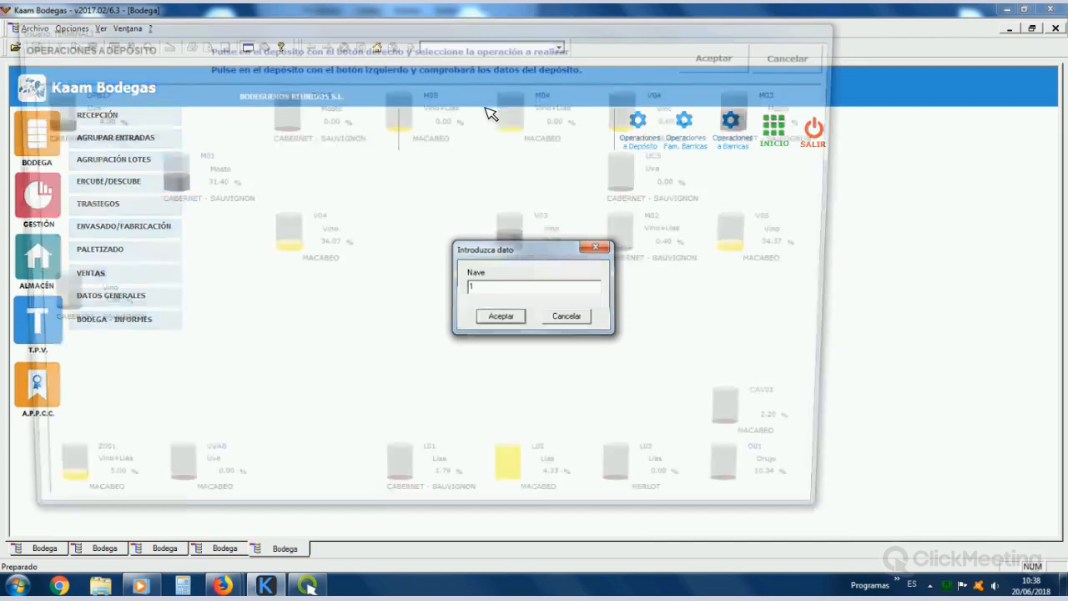
{"action": "right_click", "coordinate": [782, 232]}
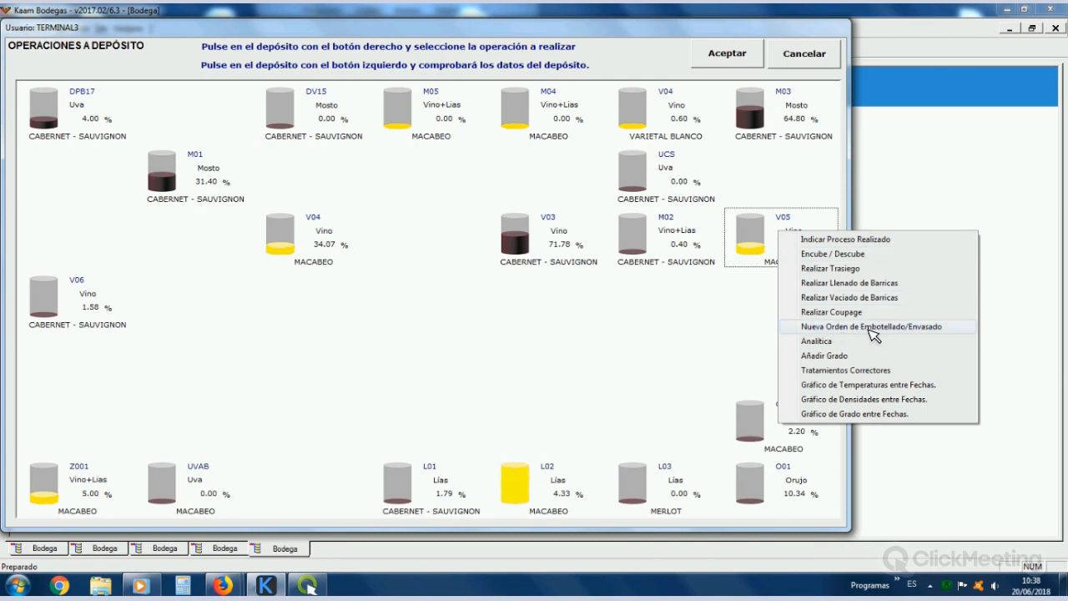
{"action": "left_click", "coordinate": [873, 334]}
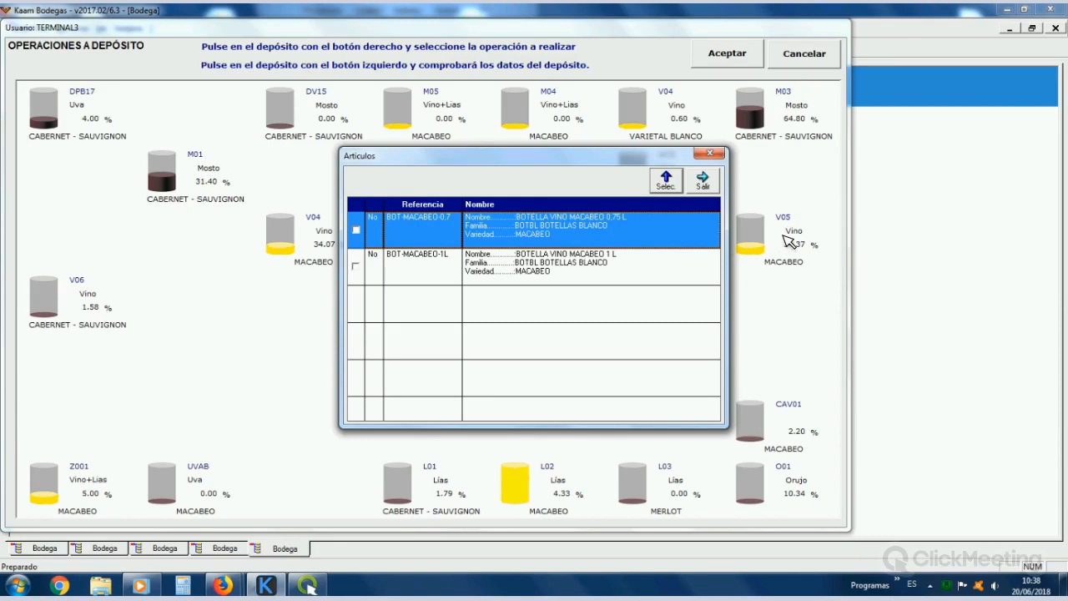
{"action": "double_click", "coordinate": [580, 218]}
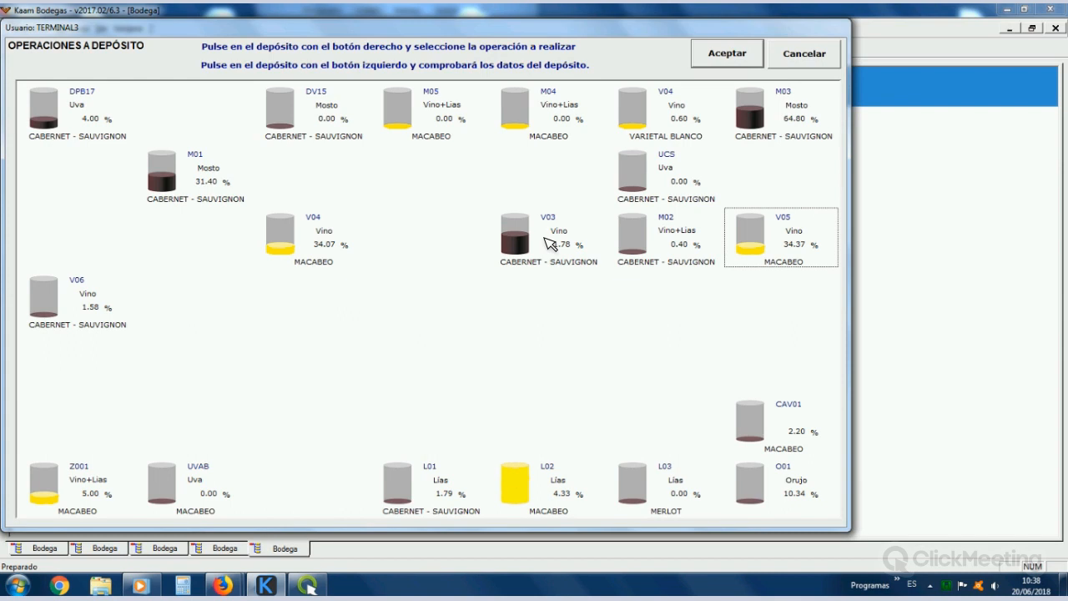
Step: View the bottle articles offered for a new bottling order on tank V03, and leave the tank operations without creating it
{"action": "right_click", "coordinate": [542, 237]}
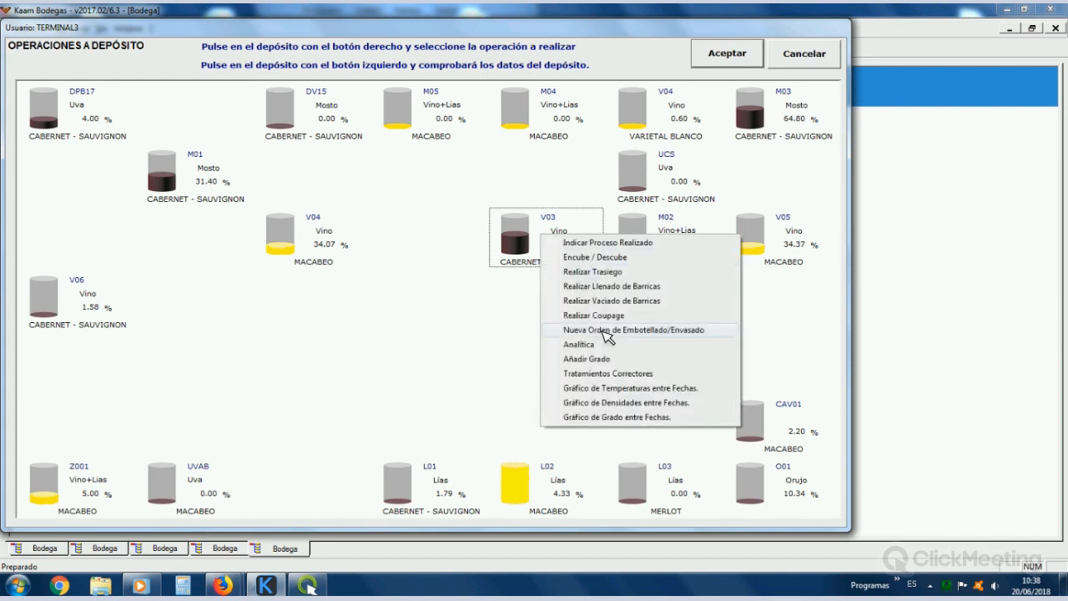
{"action": "left_click", "coordinate": [607, 331]}
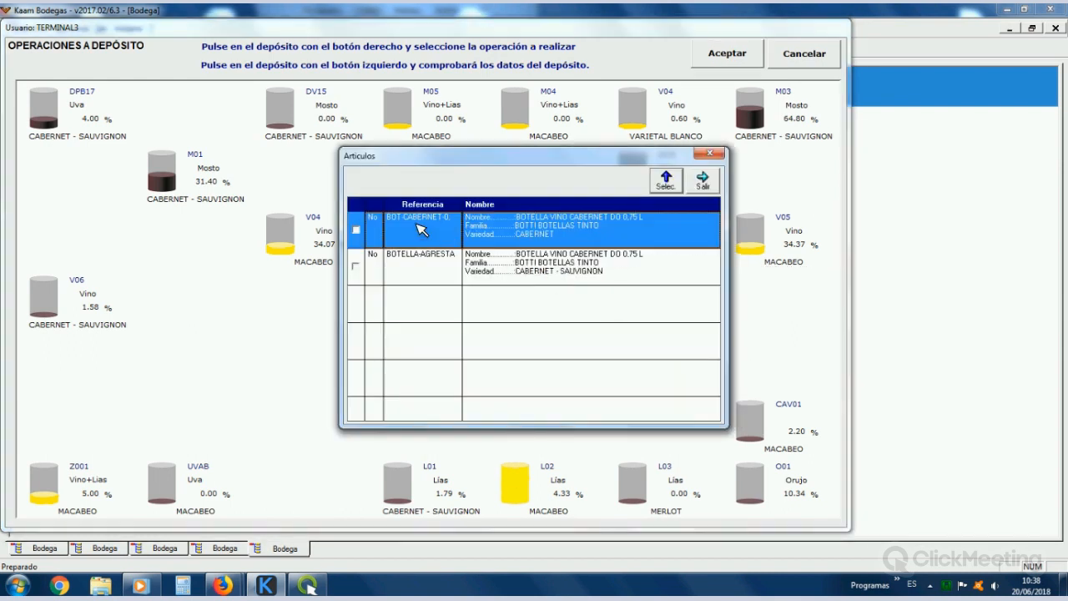
{"action": "left_click", "coordinate": [703, 180]}
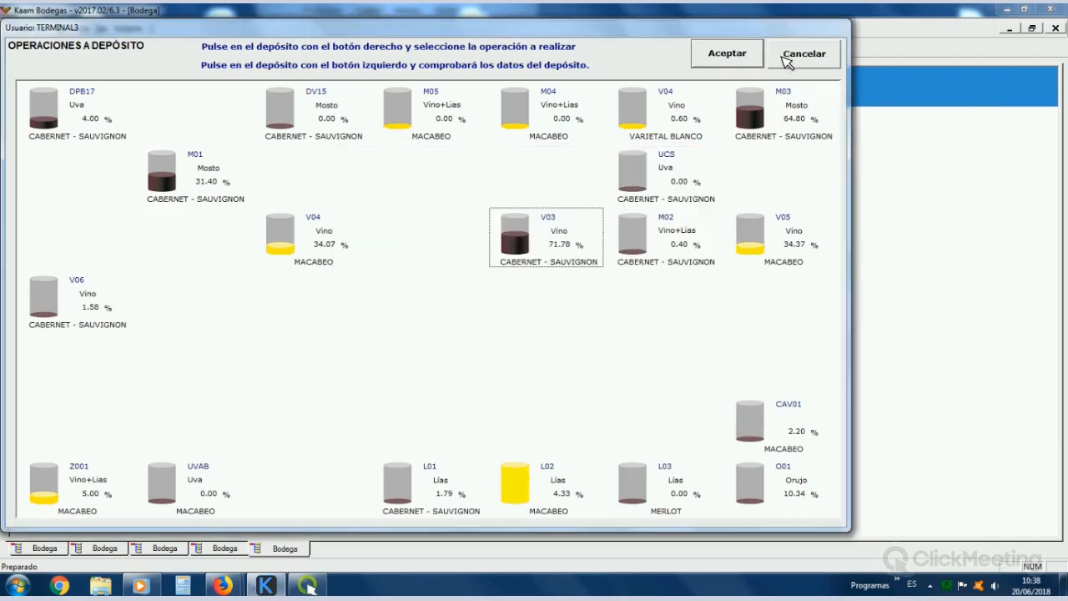
{"action": "left_click", "coordinate": [786, 59]}
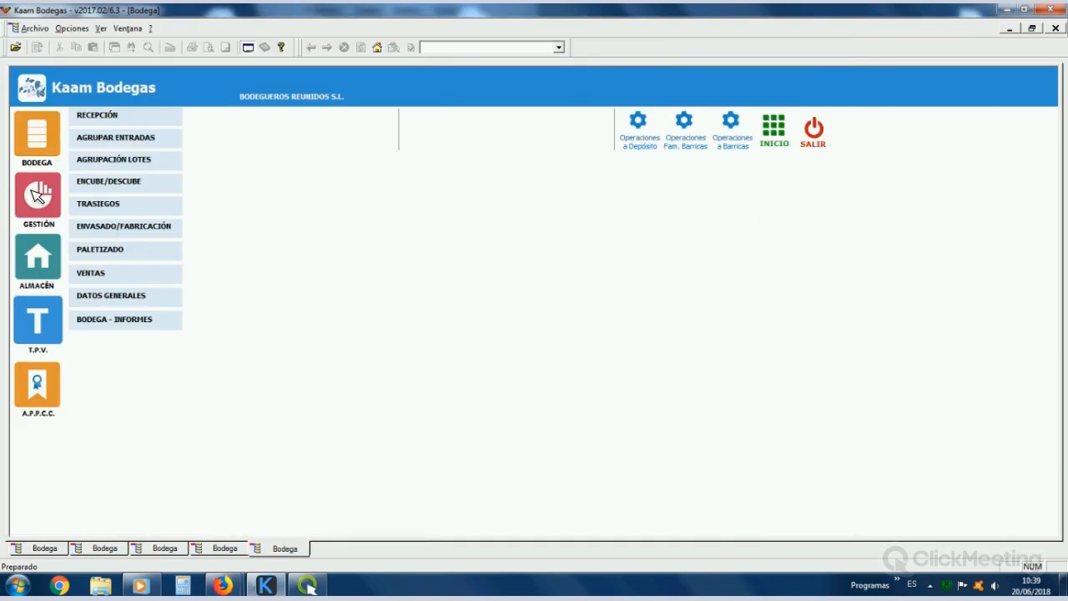
Step: Open the bill of materials (Escandallo) of article BOT-MACABEO-0,7 from the BOT - BOTELLAS DE VINO family
{"action": "left_click", "coordinate": [37, 196]}
{"action": "left_click", "coordinate": [100, 117]}
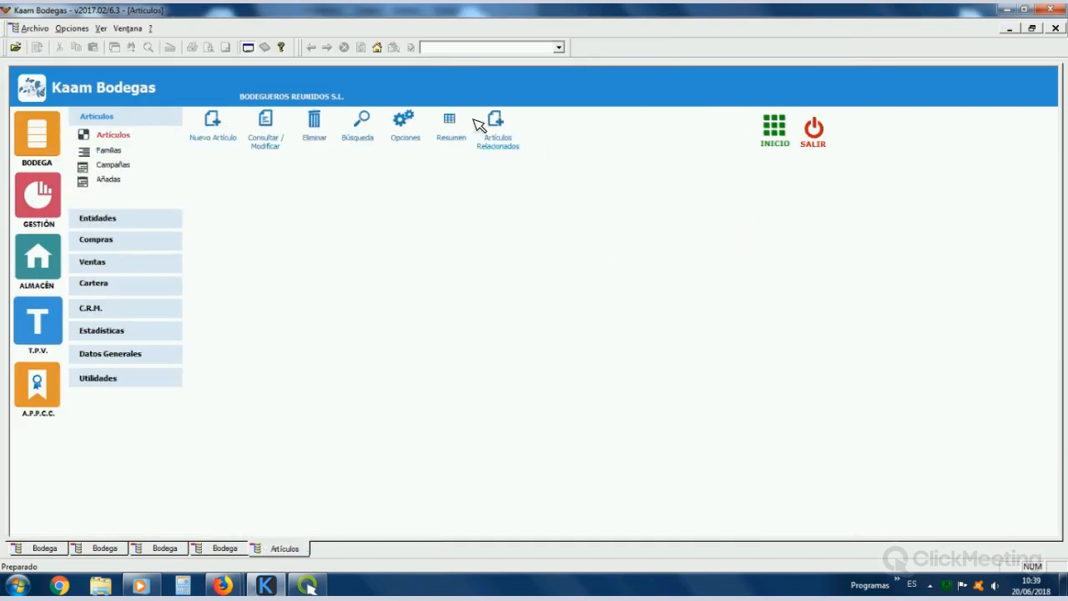
{"action": "left_click", "coordinate": [107, 150]}
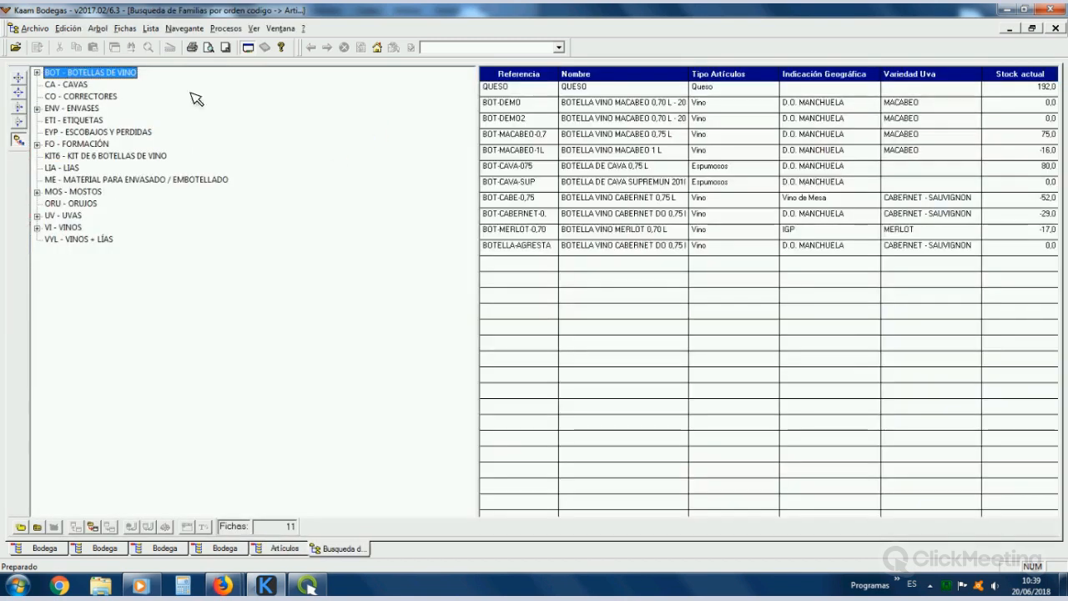
{"action": "left_click", "coordinate": [517, 136]}
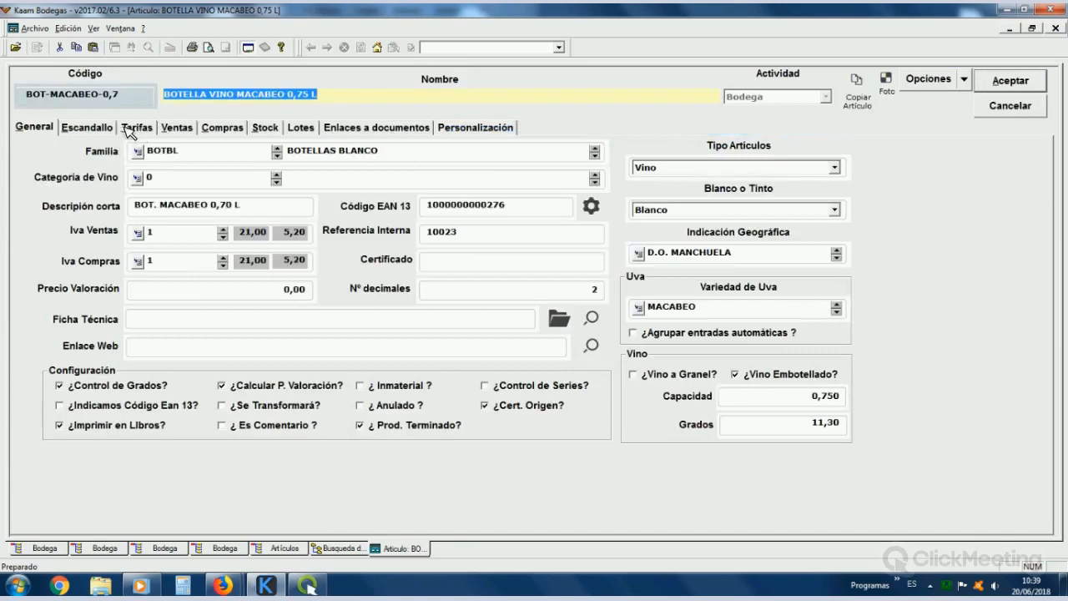
{"action": "left_click", "coordinate": [107, 129]}
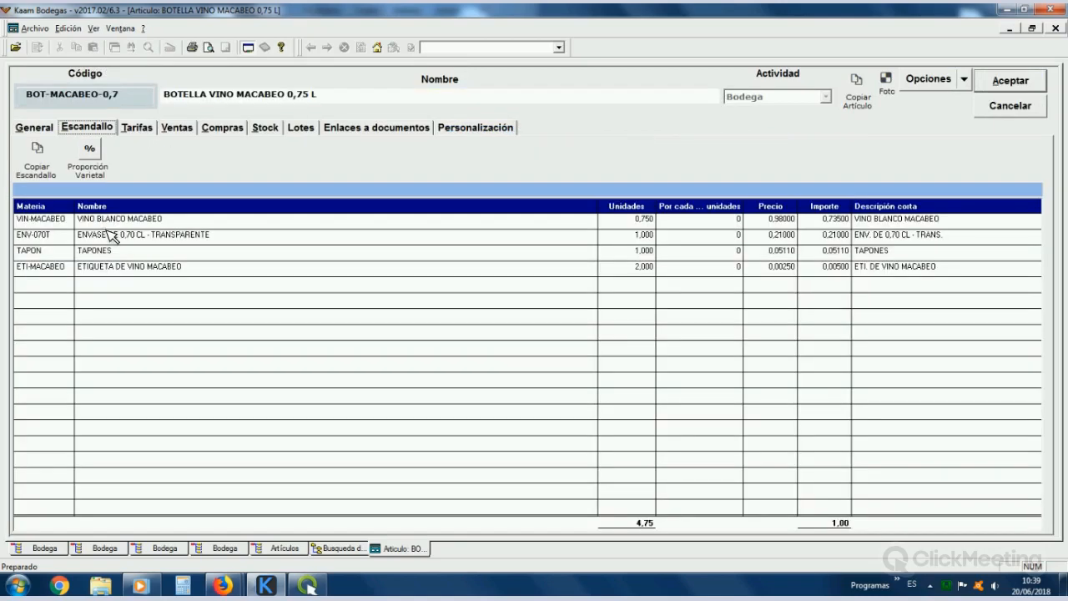
Step: Examine the wine, container, stopper and label lines of the bill of materials, and close the article and the family list
{"action": "left_click", "coordinate": [107, 240]}
{"action": "left_click", "coordinate": [103, 254]}
{"action": "left_click", "coordinate": [104, 265]}
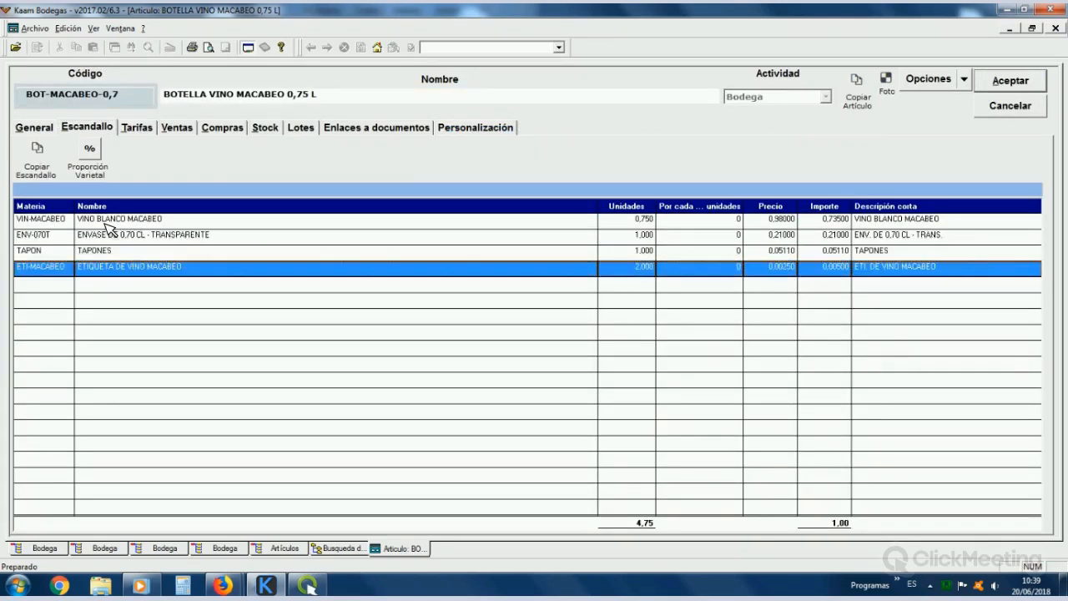
{"action": "left_click", "coordinate": [106, 221]}
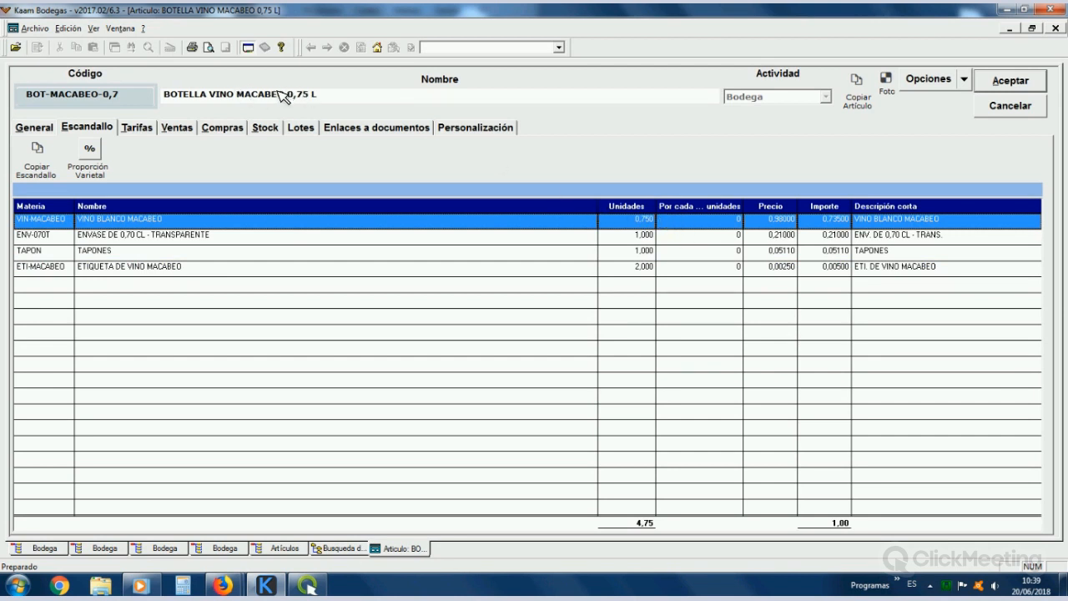
{"action": "left_click", "coordinate": [114, 238]}
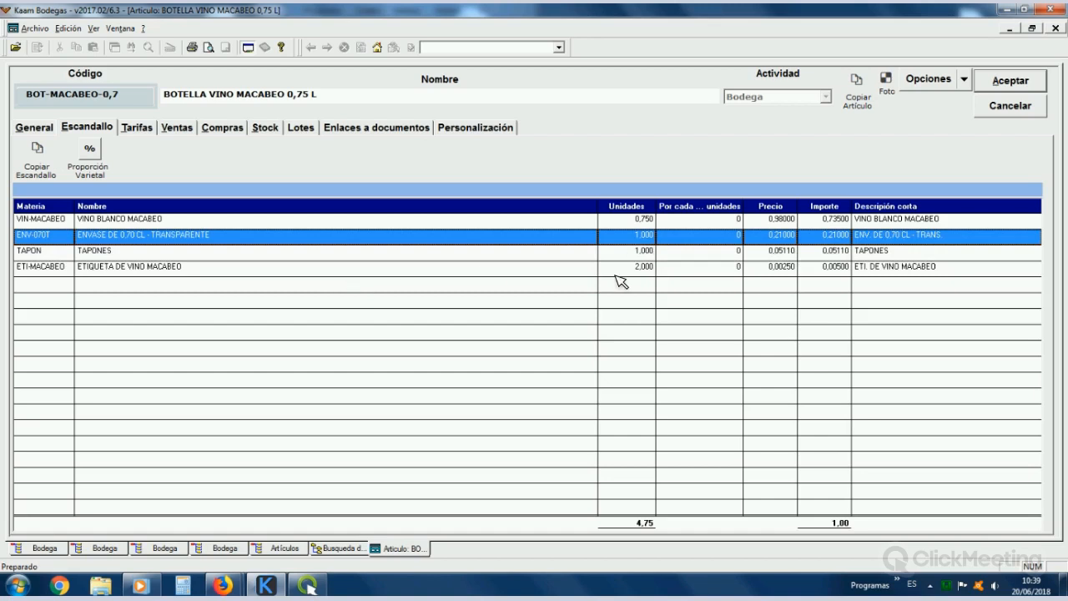
{"action": "left_click", "coordinate": [724, 286]}
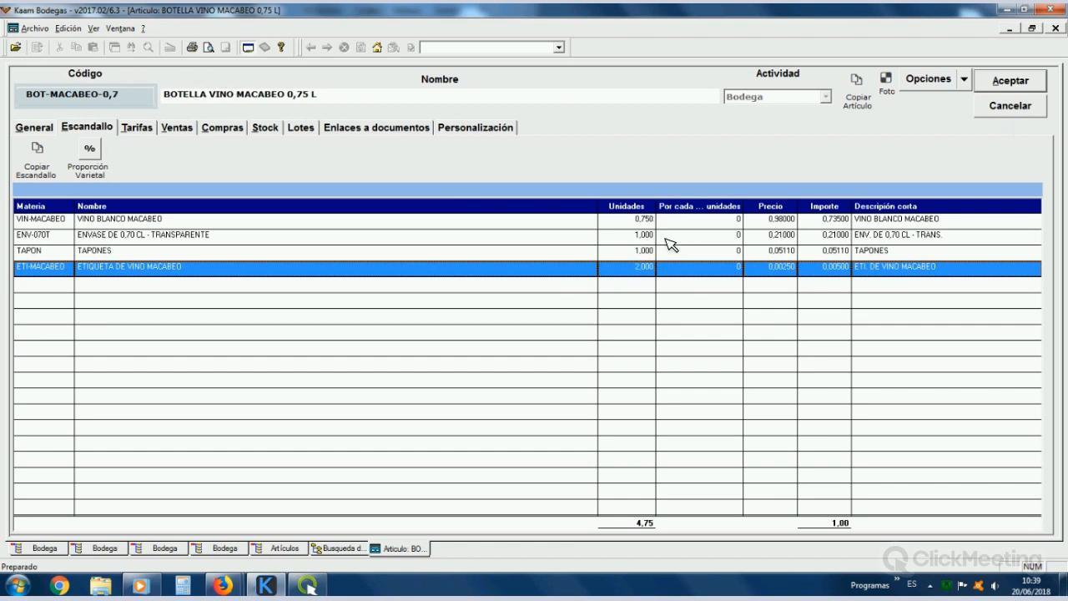
{"action": "left_click", "coordinate": [132, 222]}
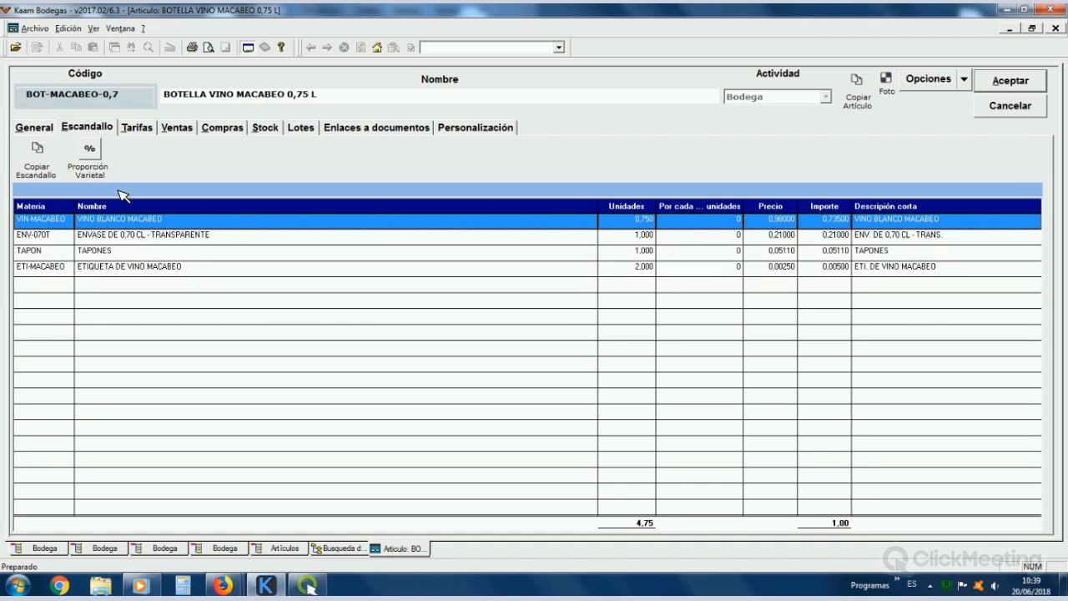
{"action": "left_click", "coordinate": [117, 235]}
{"action": "left_click", "coordinate": [117, 223]}
{"action": "left_click", "coordinate": [1026, 106]}
{"action": "left_click", "coordinate": [1056, 28]}
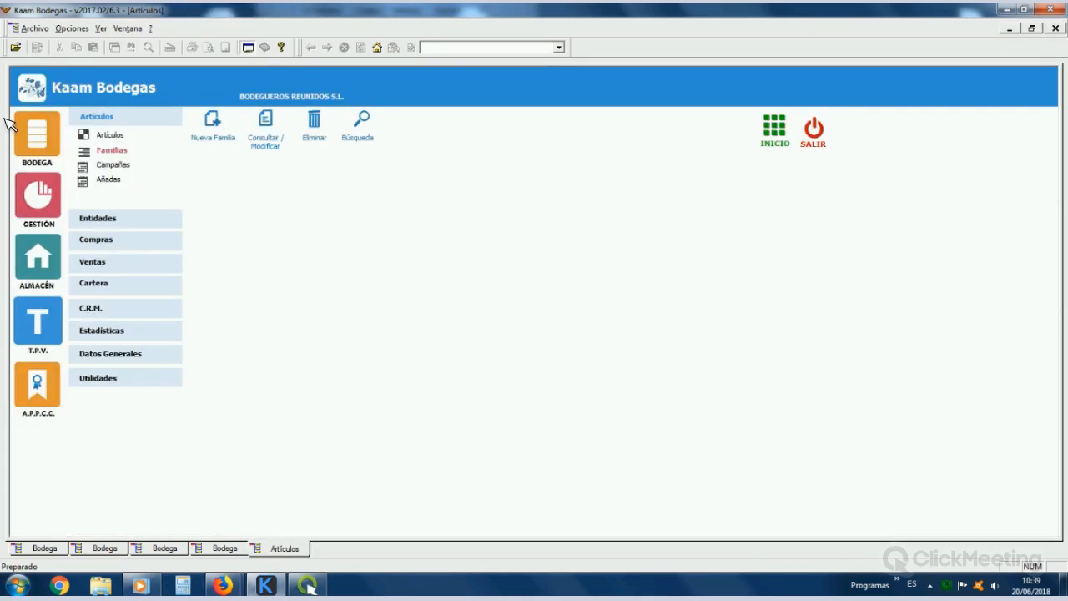
Step: Start a new bottling order on tank V05 in nave 1 for the article BOT-MACABEO-0,7
{"action": "left_click", "coordinate": [40, 123]}
{"action": "left_click", "coordinate": [649, 121]}
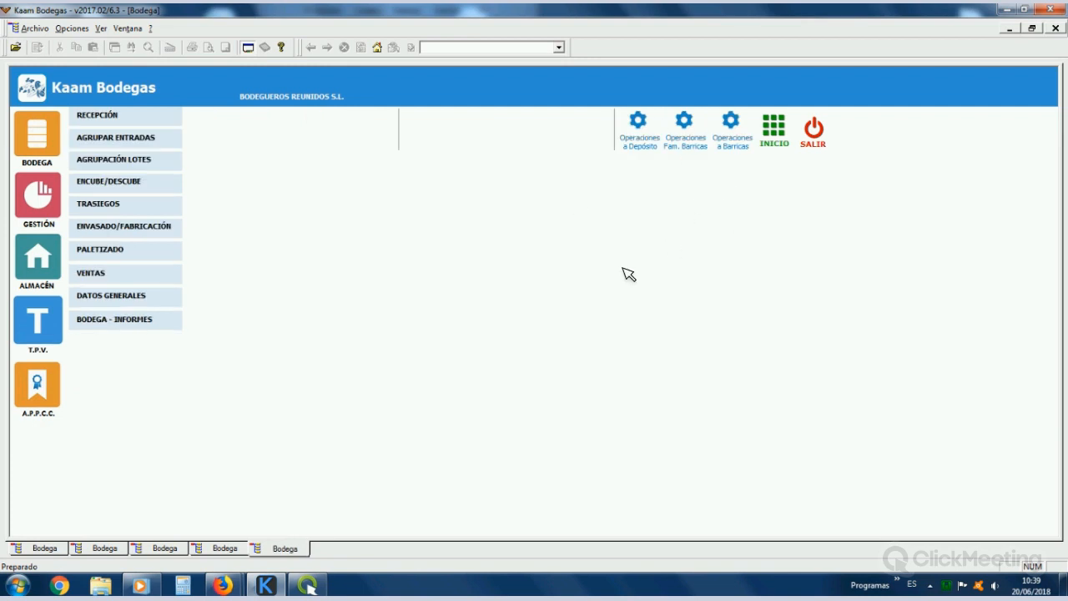
{"action": "key", "text": "Return"}
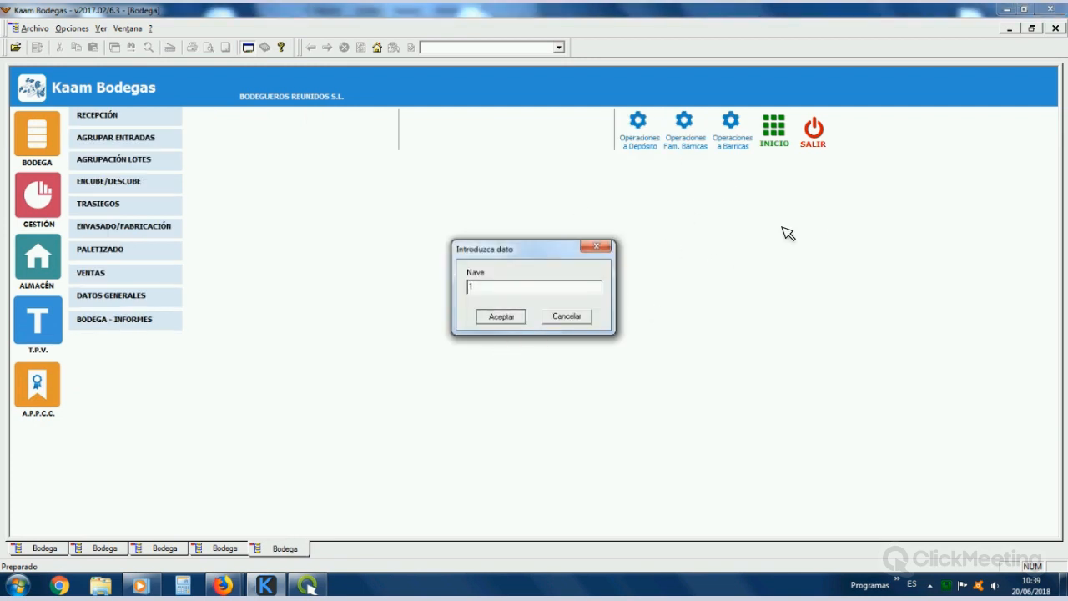
{"action": "right_click", "coordinate": [780, 226]}
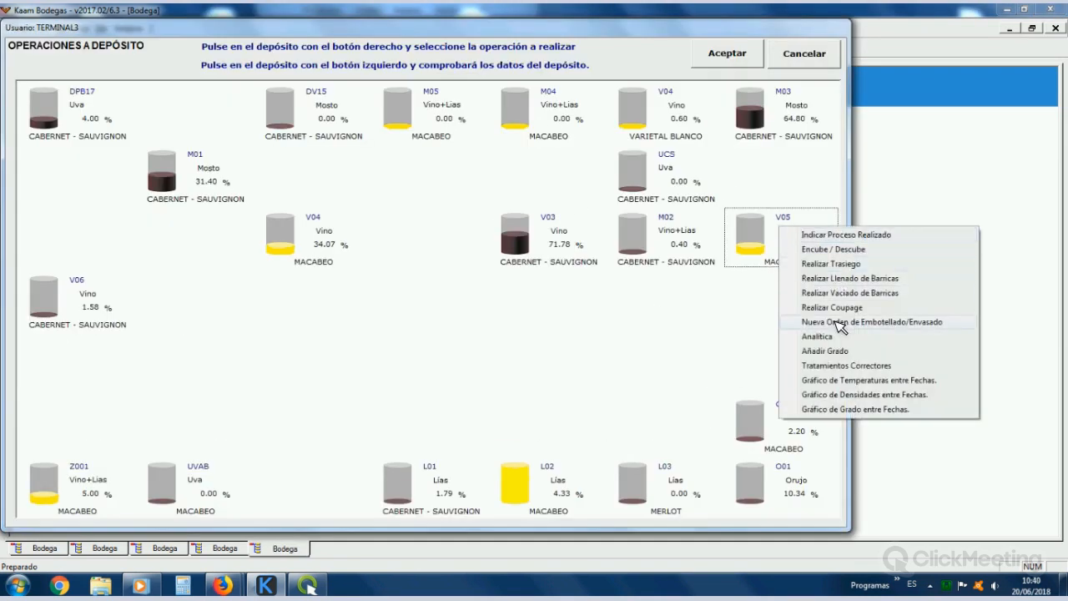
{"action": "left_click", "coordinate": [839, 323]}
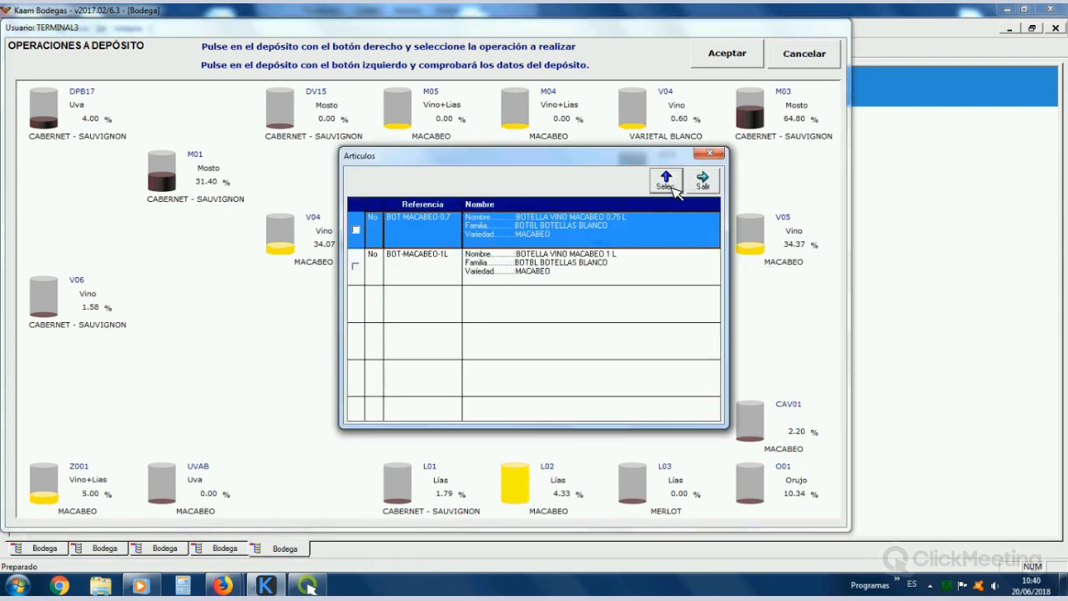
{"action": "left_click", "coordinate": [667, 180]}
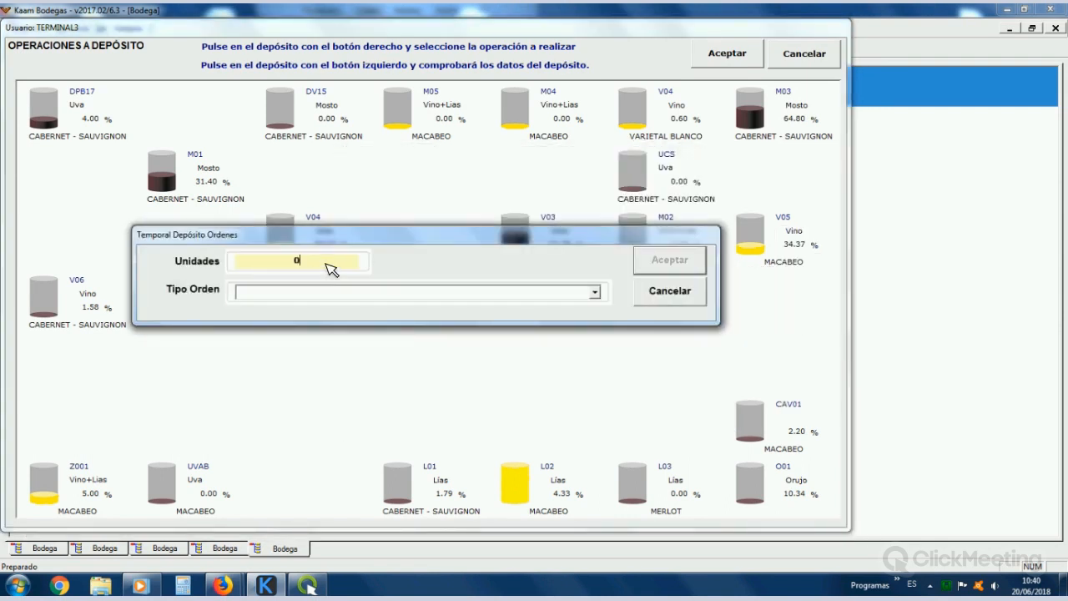
Step: Create the order with 25 units and the order type Embotellado y Etiquetado
{"action": "left_click", "coordinate": [292, 264]}
{"action": "type", "text": "25"}
{"action": "key", "text": "Tab"}
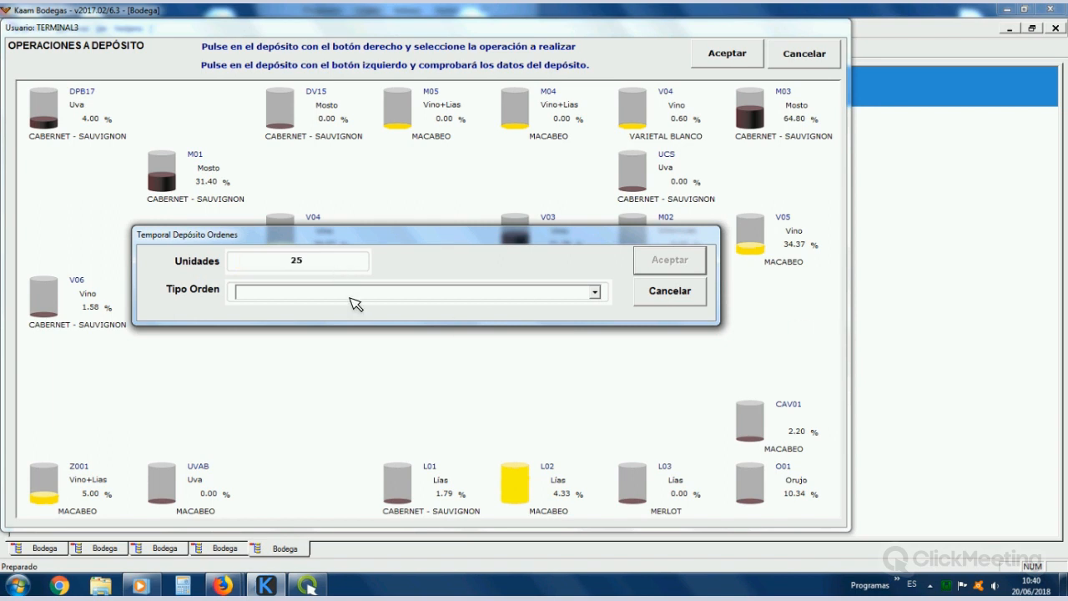
{"action": "left_click", "coordinate": [351, 298]}
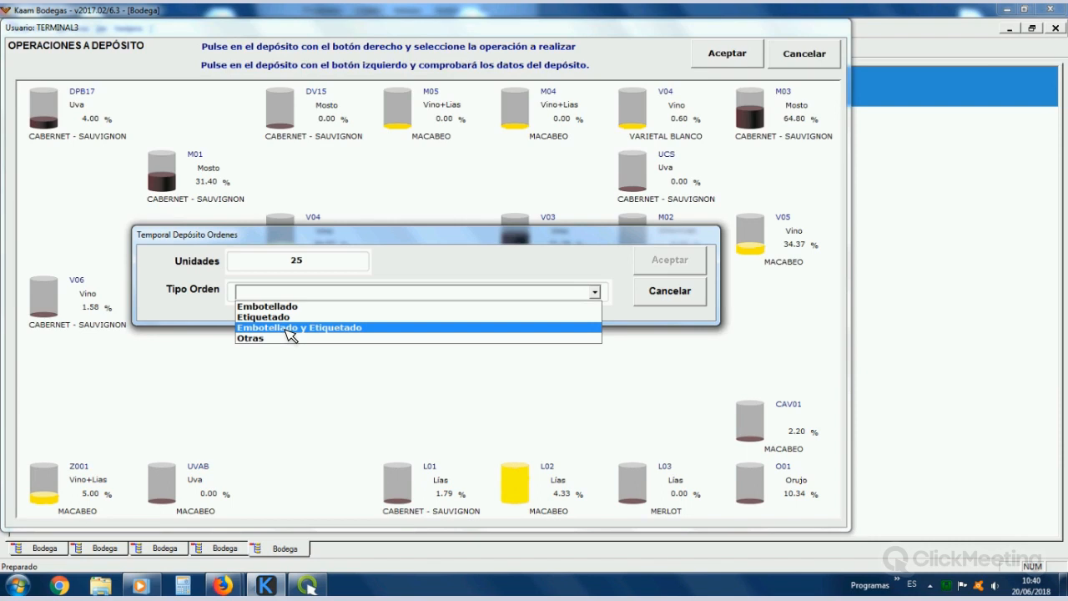
{"action": "left_click", "coordinate": [288, 329]}
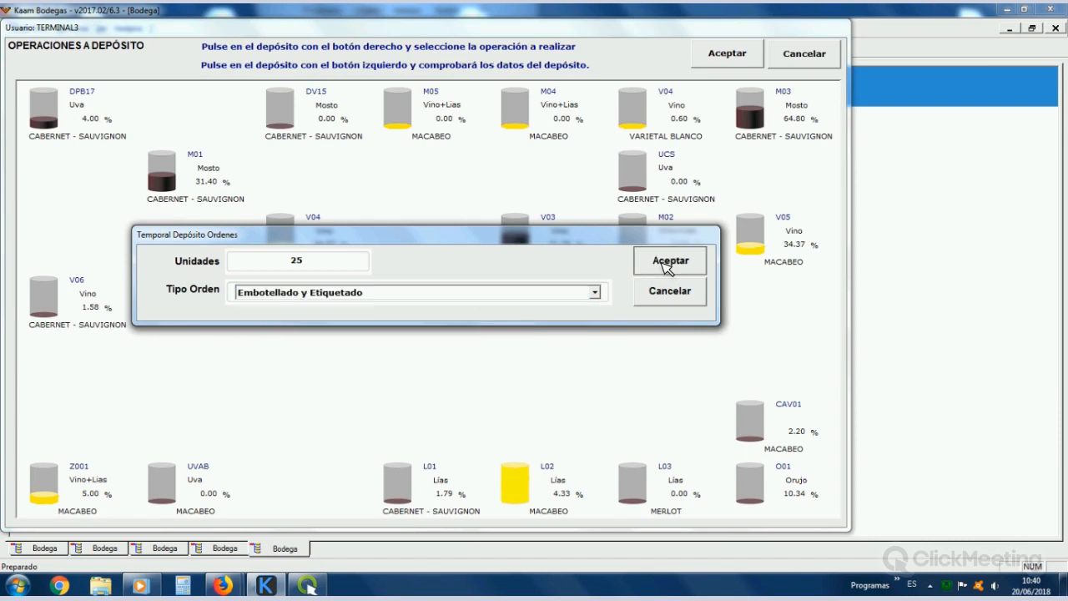
{"action": "left_click", "coordinate": [666, 265]}
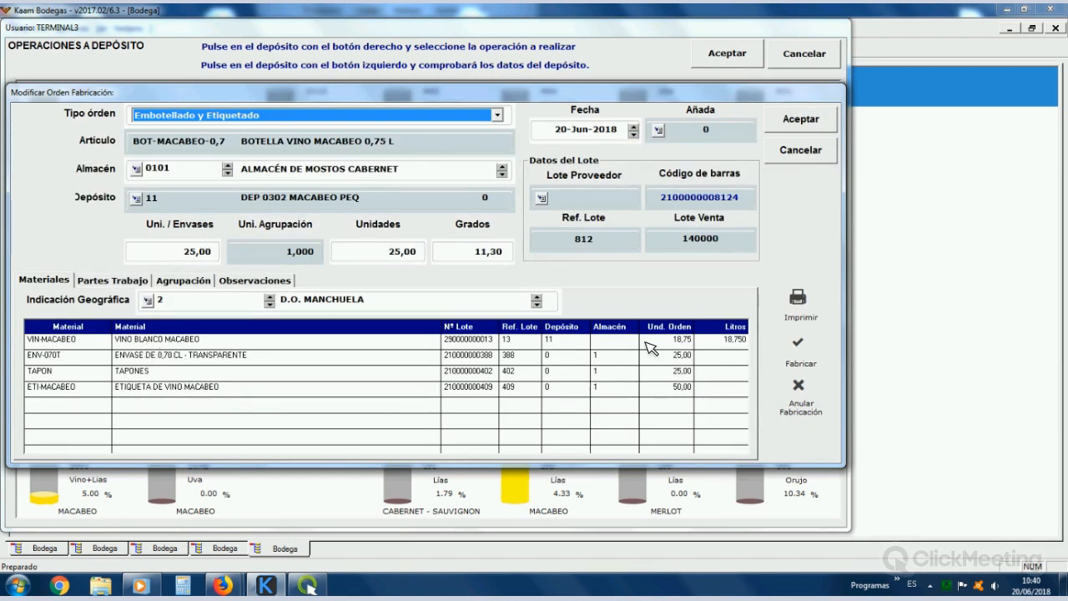
Step: Examine the ordered quantities and lot numbers of each material line in the manufacturing order
{"action": "left_click", "coordinate": [681, 344]}
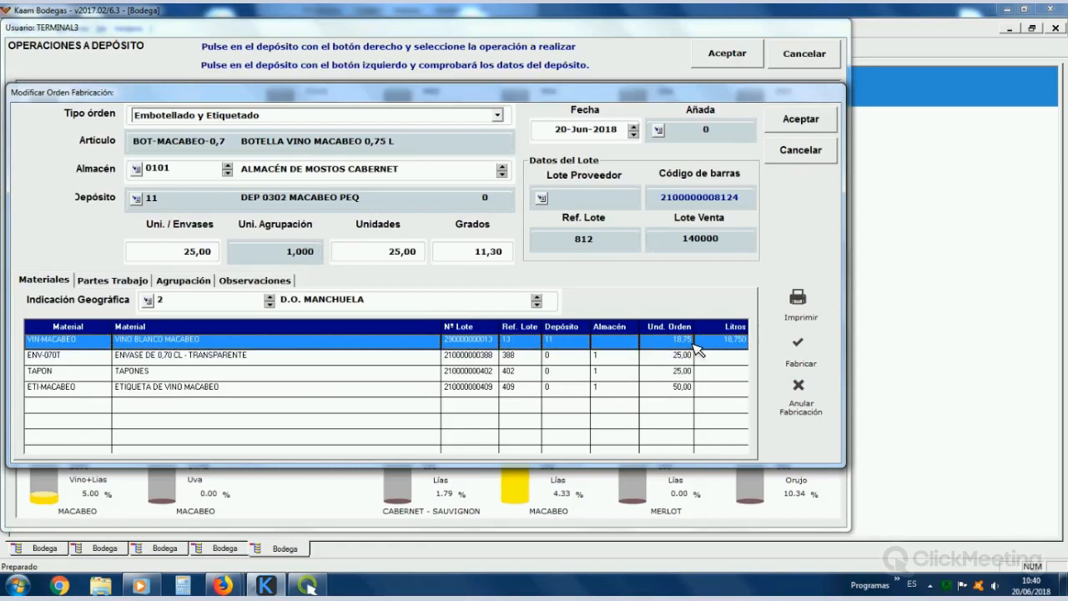
{"action": "left_click", "coordinate": [681, 357]}
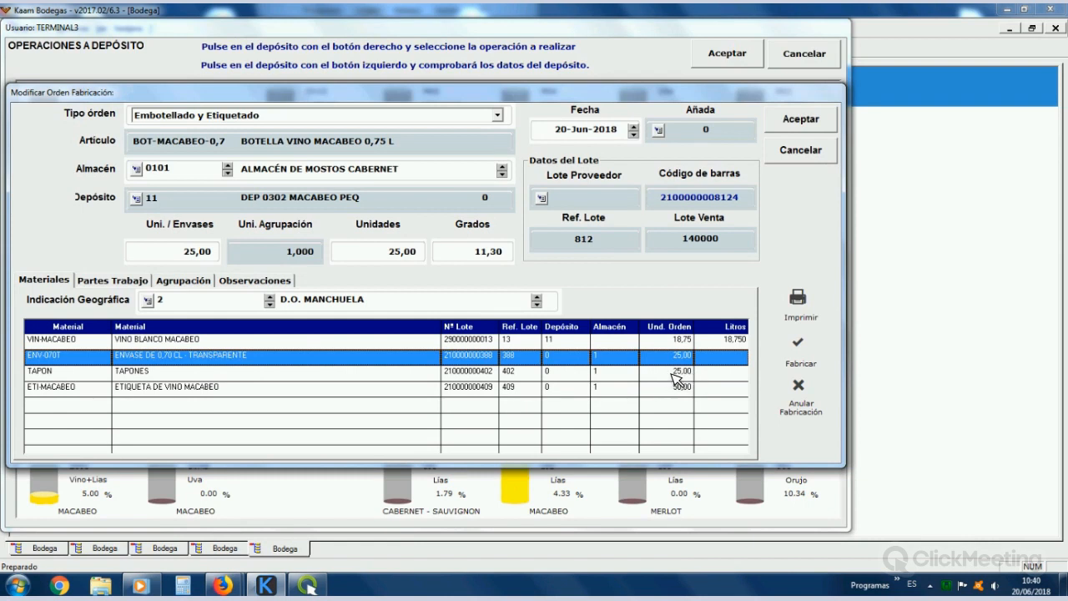
{"action": "left_click", "coordinate": [676, 372]}
{"action": "left_click", "coordinate": [677, 391]}
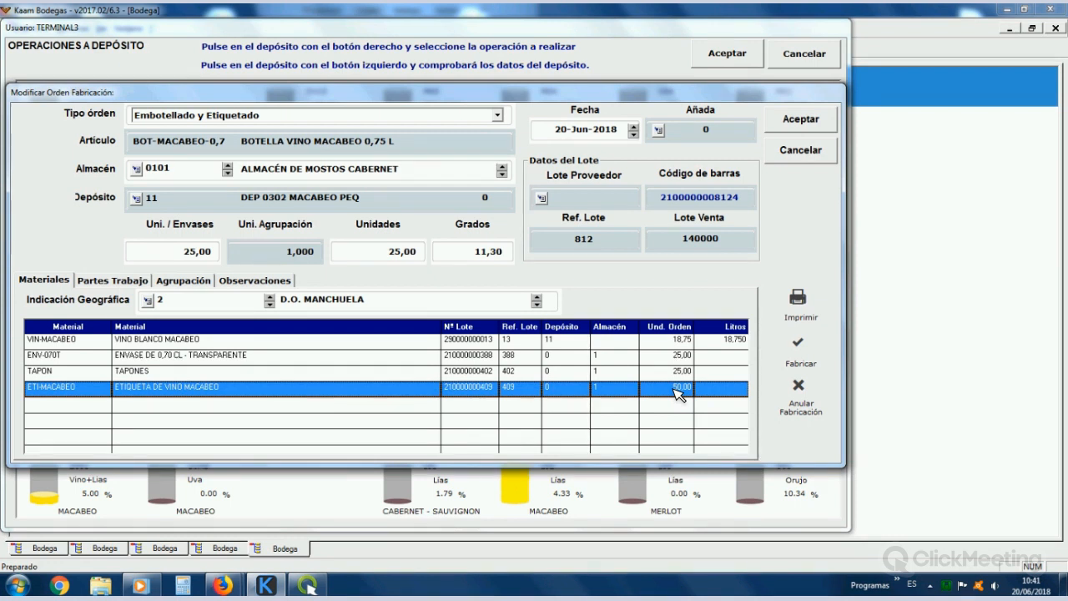
{"action": "left_click", "coordinate": [487, 357]}
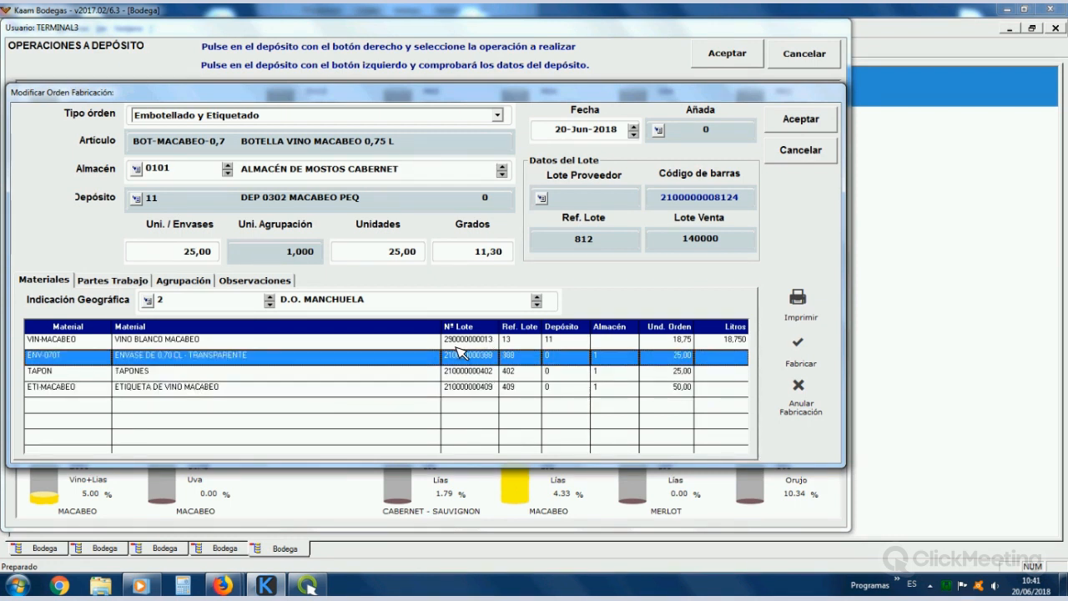
{"action": "left_click", "coordinate": [459, 343]}
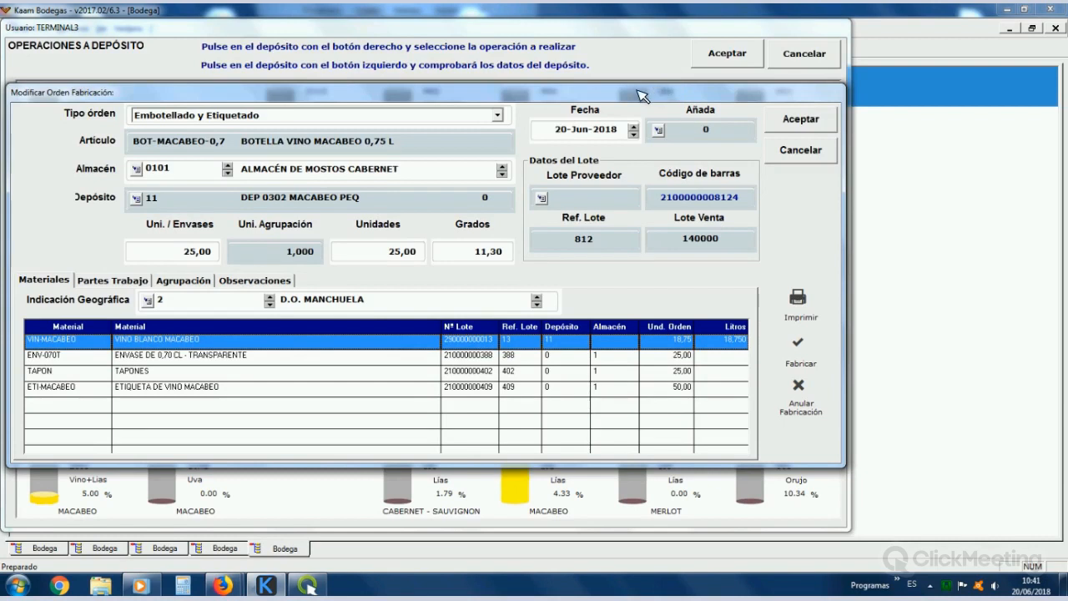
{"action": "left_click_drag", "start_coordinate": [634, 93], "coordinate": [531, 110]}
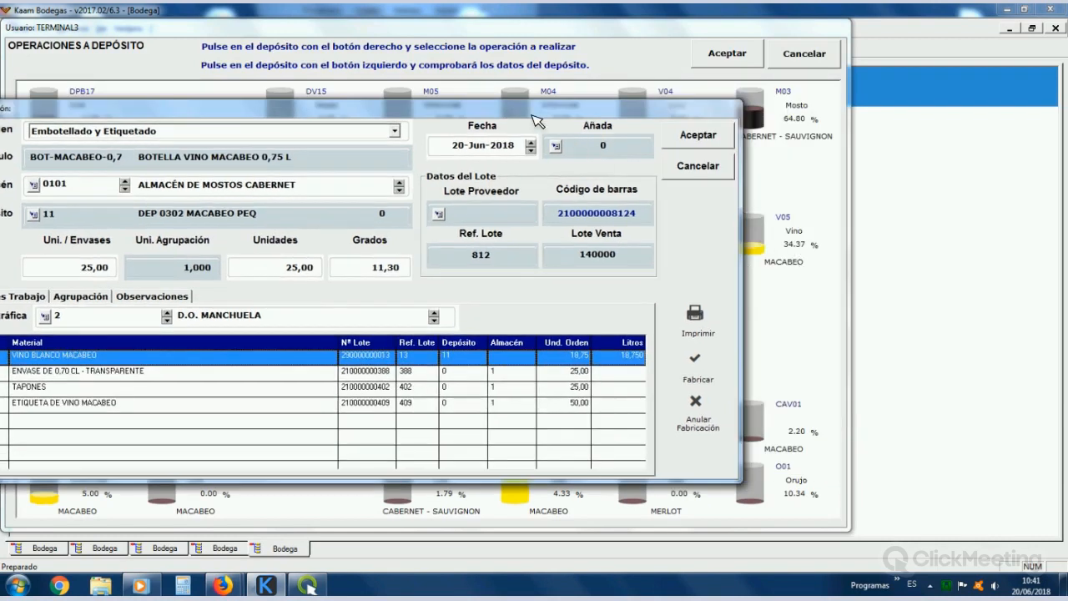
Step: Set the ordered units of the transparent container line ENV-070T to 27
{"action": "left_click", "coordinate": [312, 370]}
{"action": "left_click", "coordinate": [311, 383]}
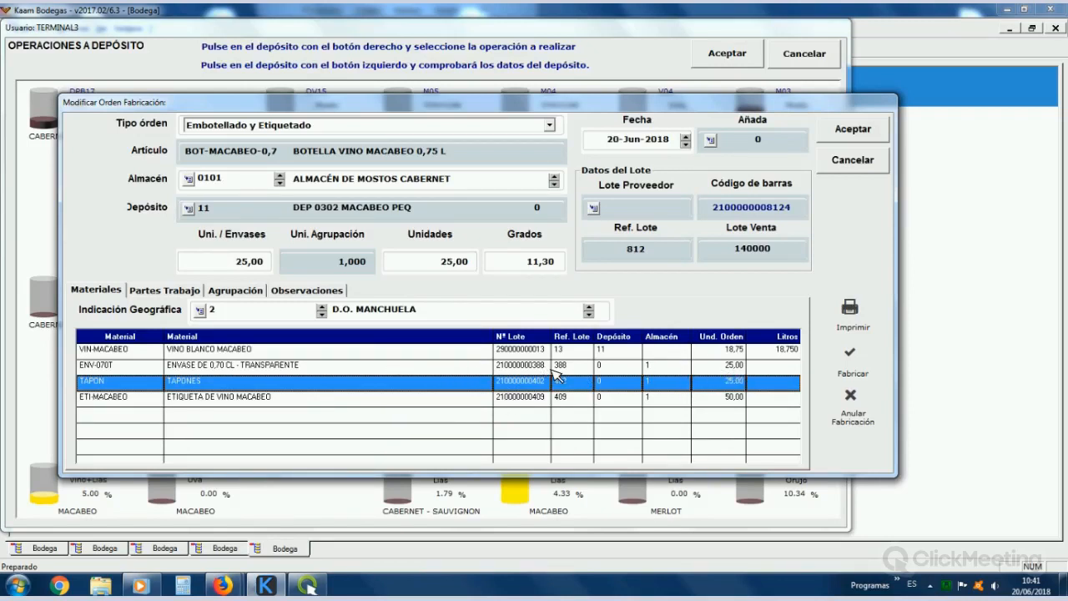
{"action": "left_click", "coordinate": [280, 367]}
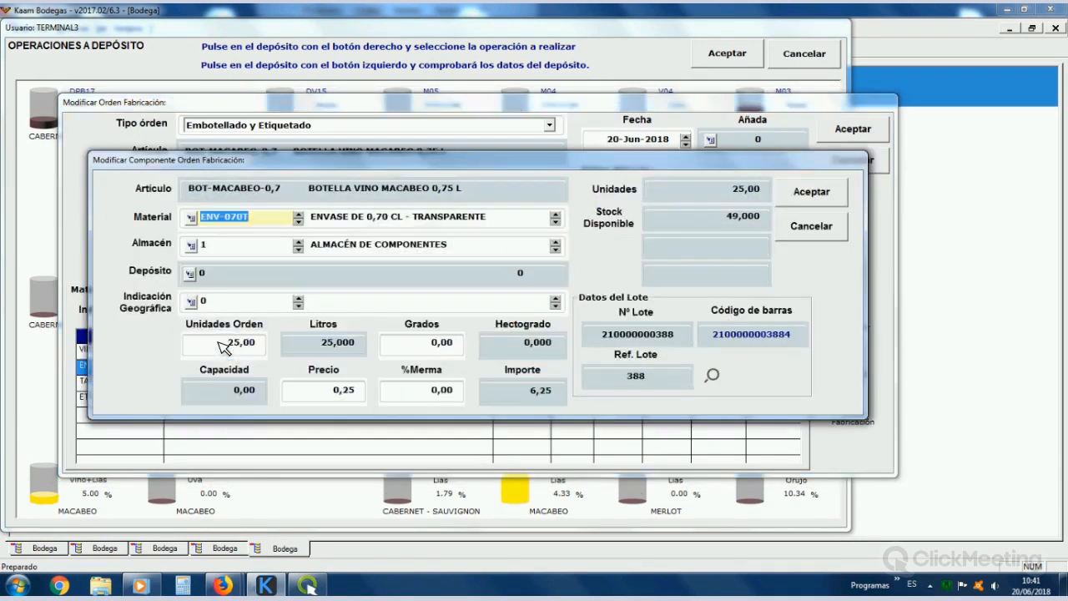
{"action": "left_click", "coordinate": [222, 342]}
{"action": "type", "text": "2"}
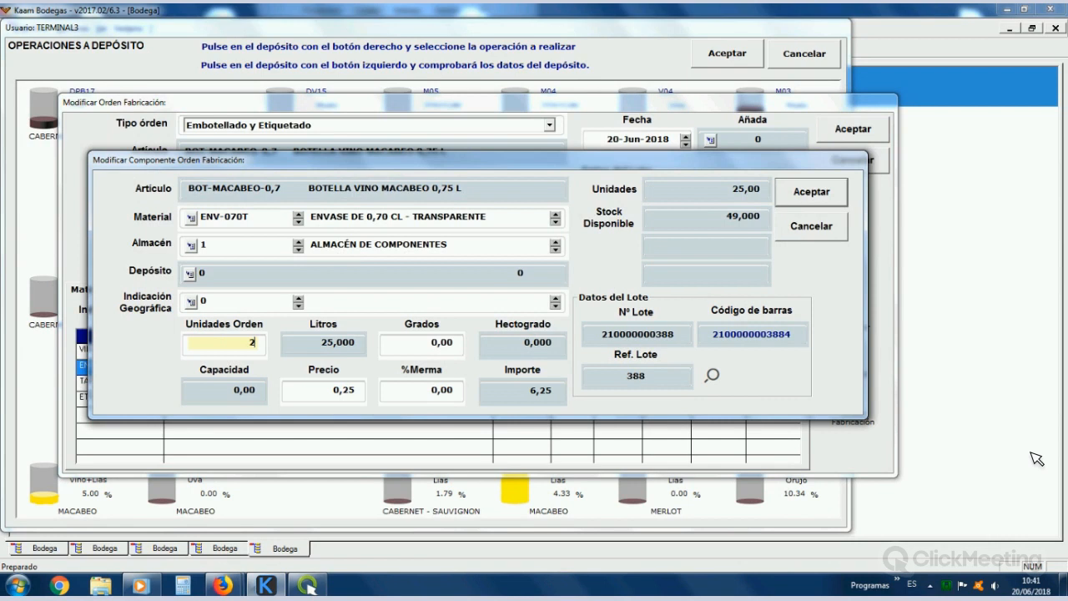
{"action": "type", "text": "7"}
{"action": "key", "text": "Tab"}
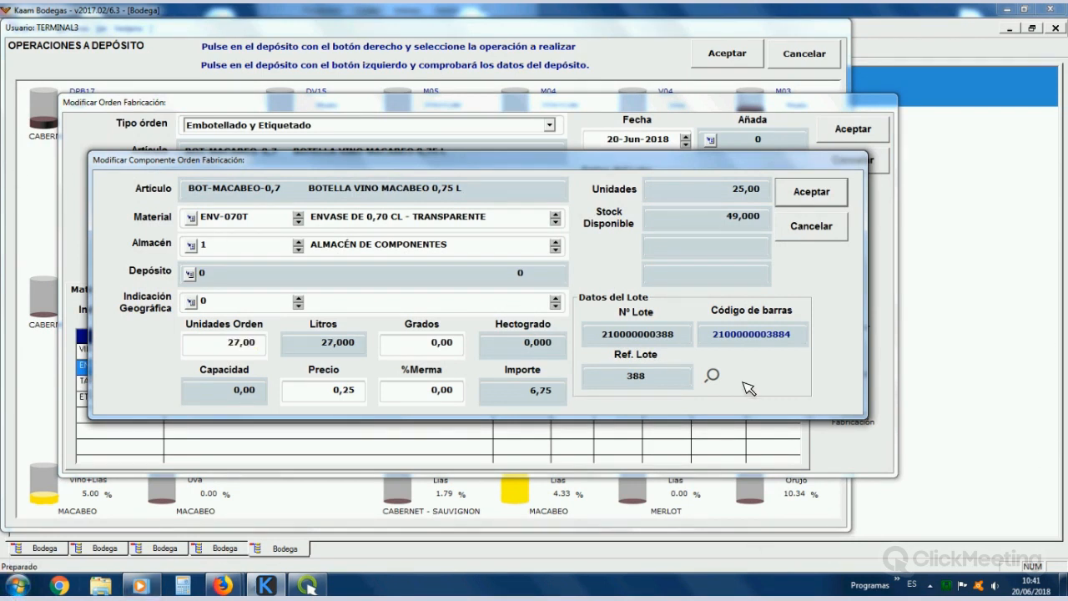
Step: Examine the stock, dates, supplier, warehouse and price of the available ENV-070T lots
{"action": "left_click", "coordinate": [706, 374]}
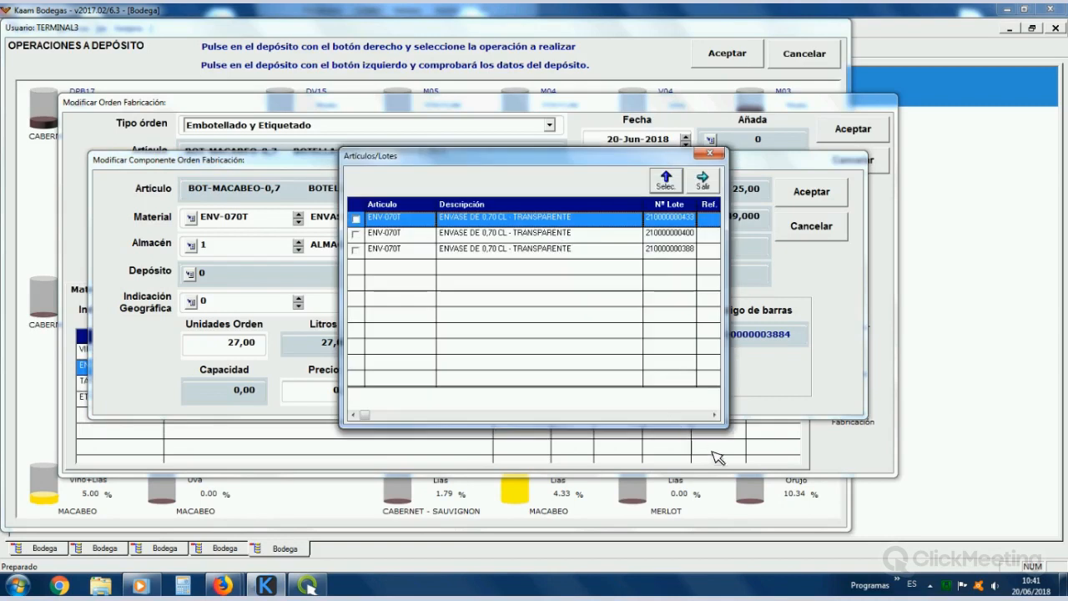
{"action": "left_click", "coordinate": [704, 416]}
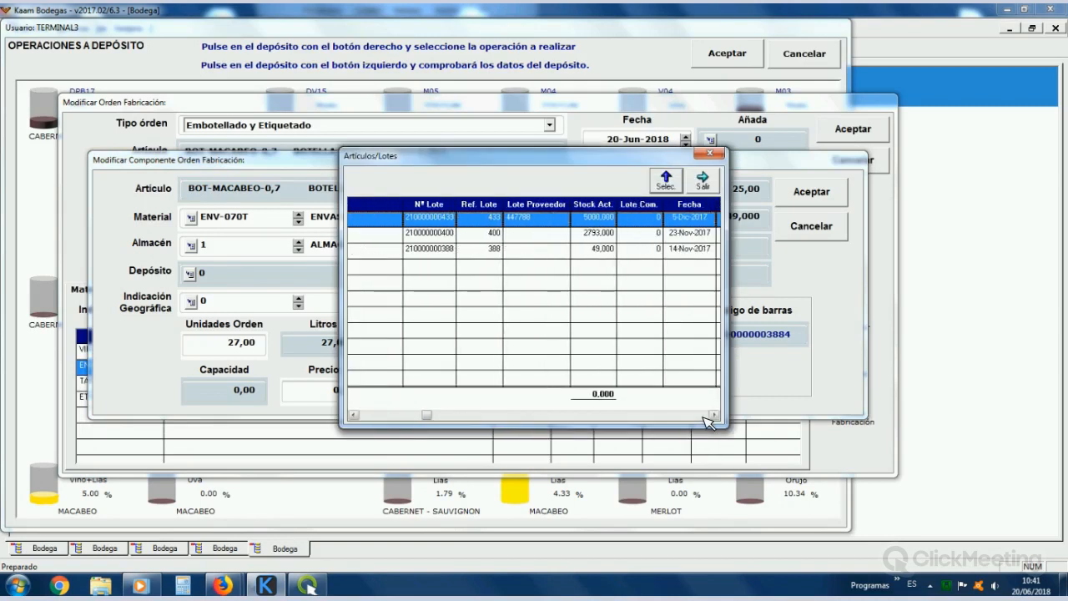
{"action": "left_click", "coordinate": [704, 417]}
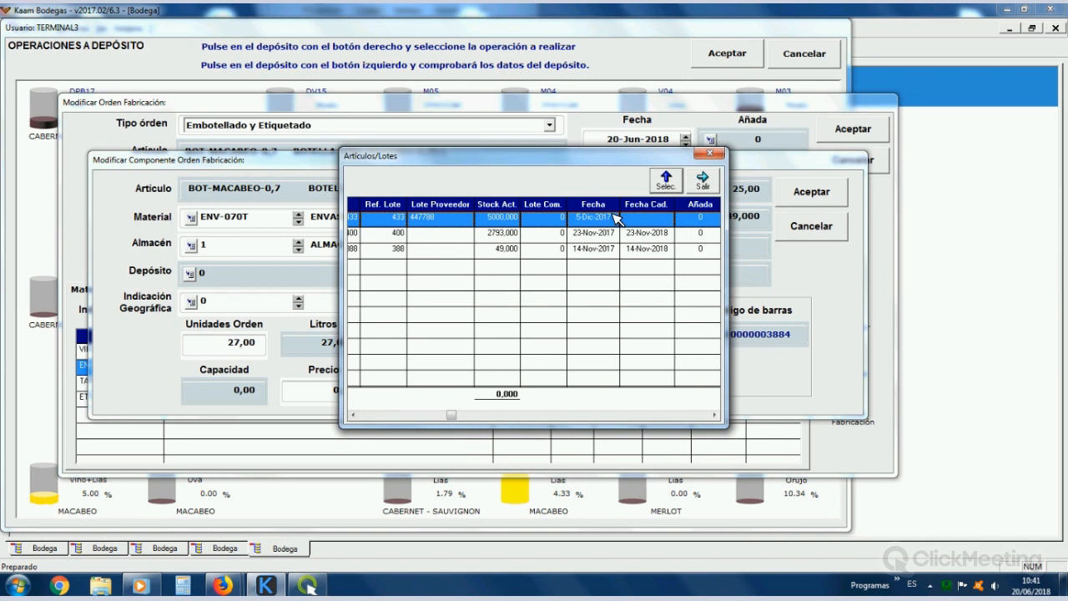
{"action": "left_click", "coordinate": [714, 414]}
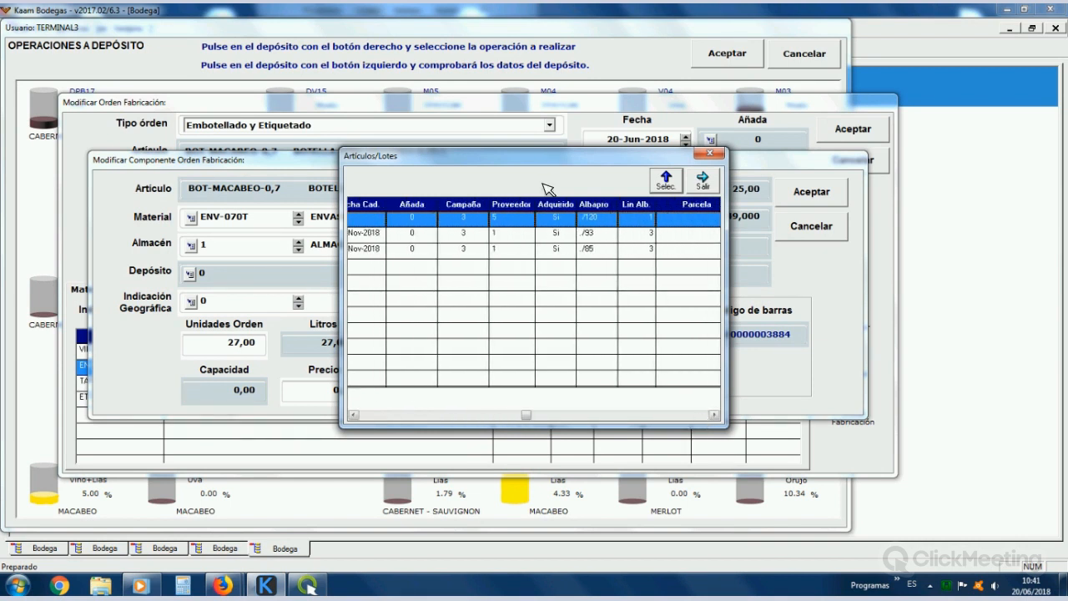
{"action": "left_click", "coordinate": [709, 414]}
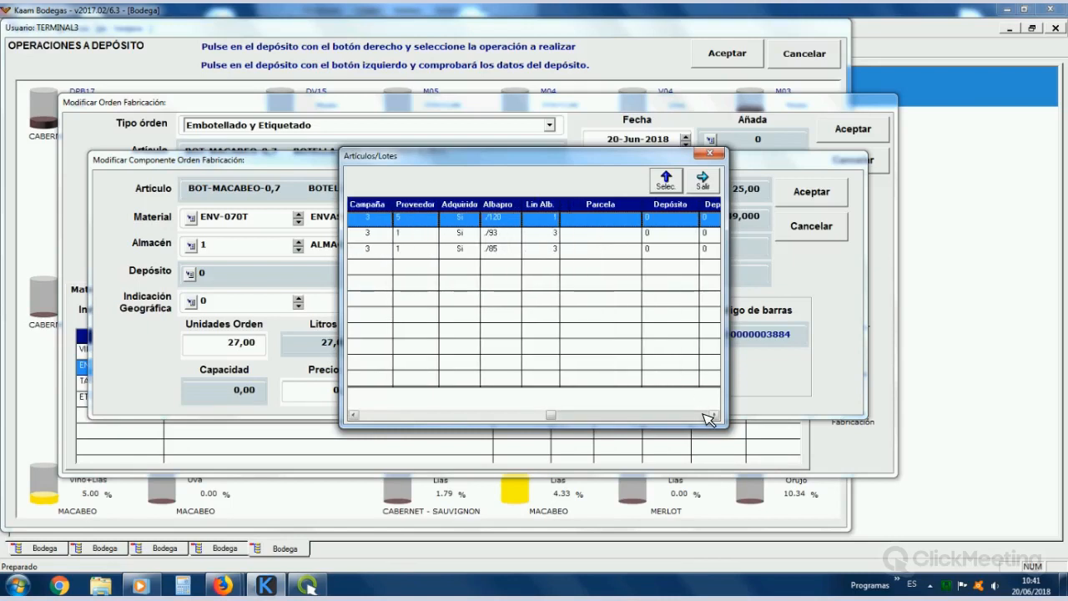
{"action": "left_click", "coordinate": [708, 414]}
{"action": "left_click", "coordinate": [708, 414]}
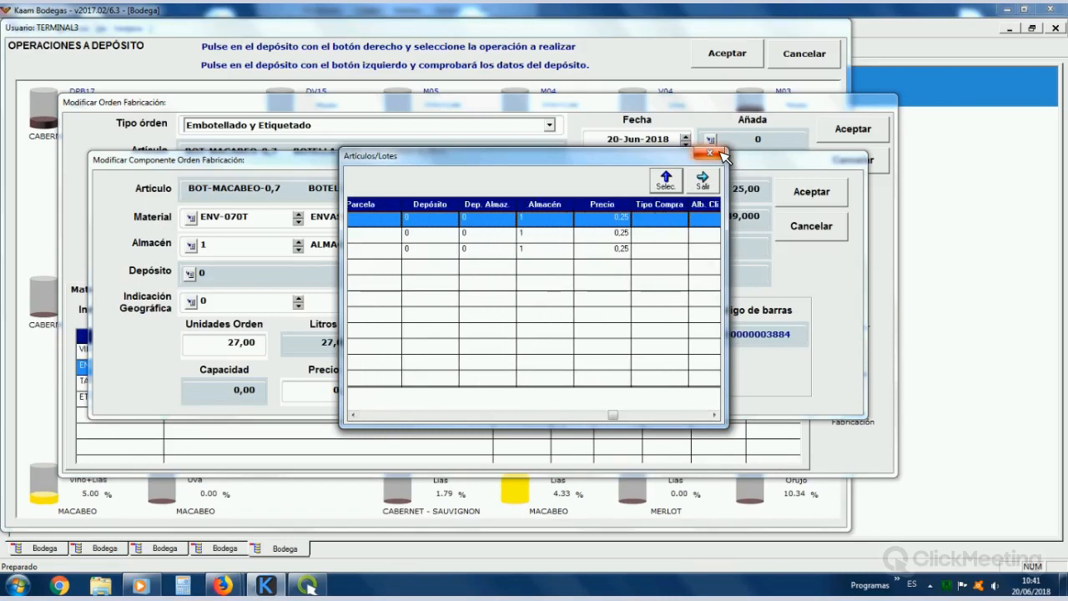
Step: Select the lot with reference 388 for the container and save the component line, declining the retry
{"action": "left_click", "coordinate": [622, 250]}
{"action": "left_click", "coordinate": [667, 181]}
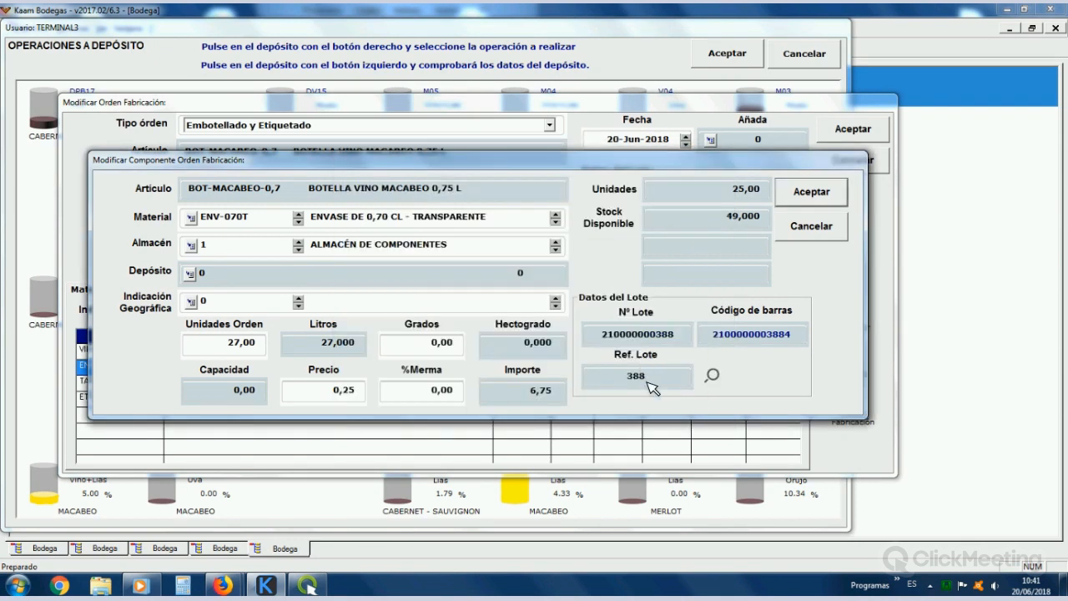
{"action": "double_click", "coordinate": [645, 381]}
{"action": "left_click", "coordinate": [812, 193]}
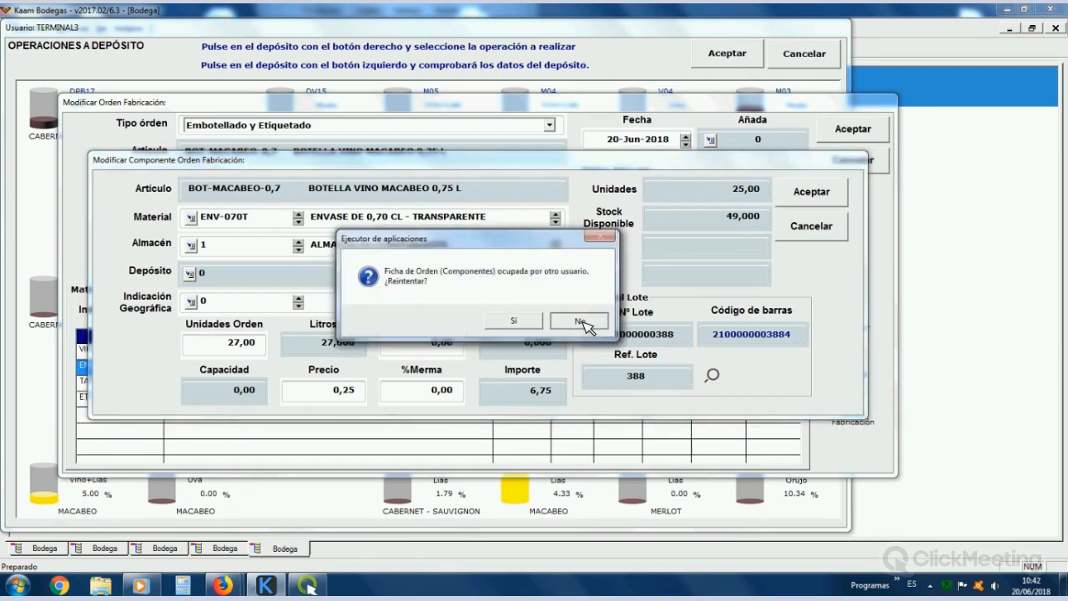
{"action": "left_click", "coordinate": [581, 322]}
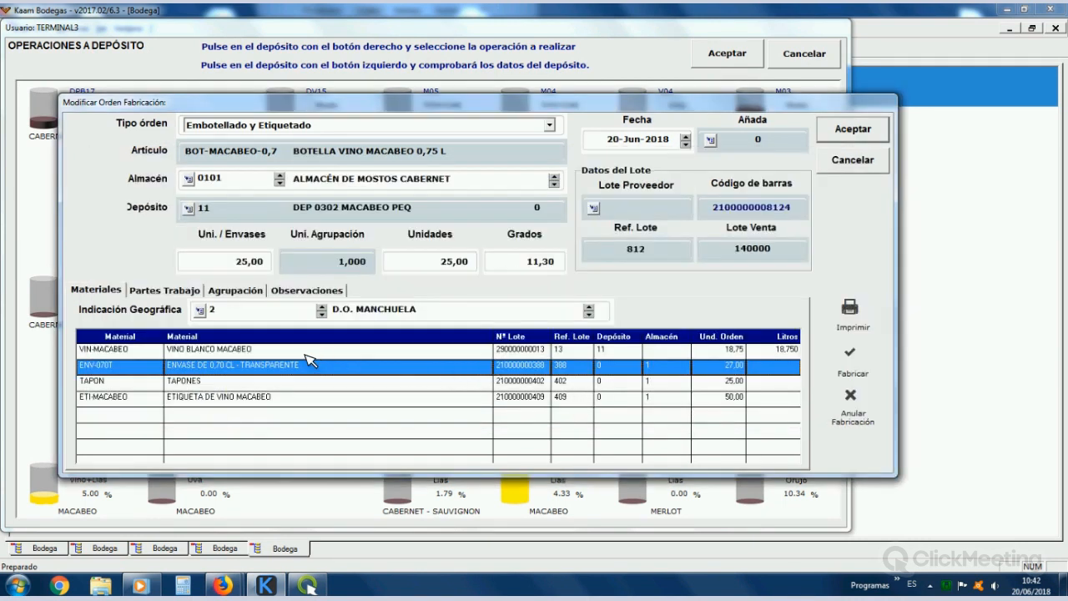
Step: Manufacture the Macabeo bottling order, confirm it, and close the tank operations
{"action": "left_click", "coordinate": [854, 357]}
{"action": "left_click", "coordinate": [852, 357]}
{"action": "left_click", "coordinate": [501, 317]}
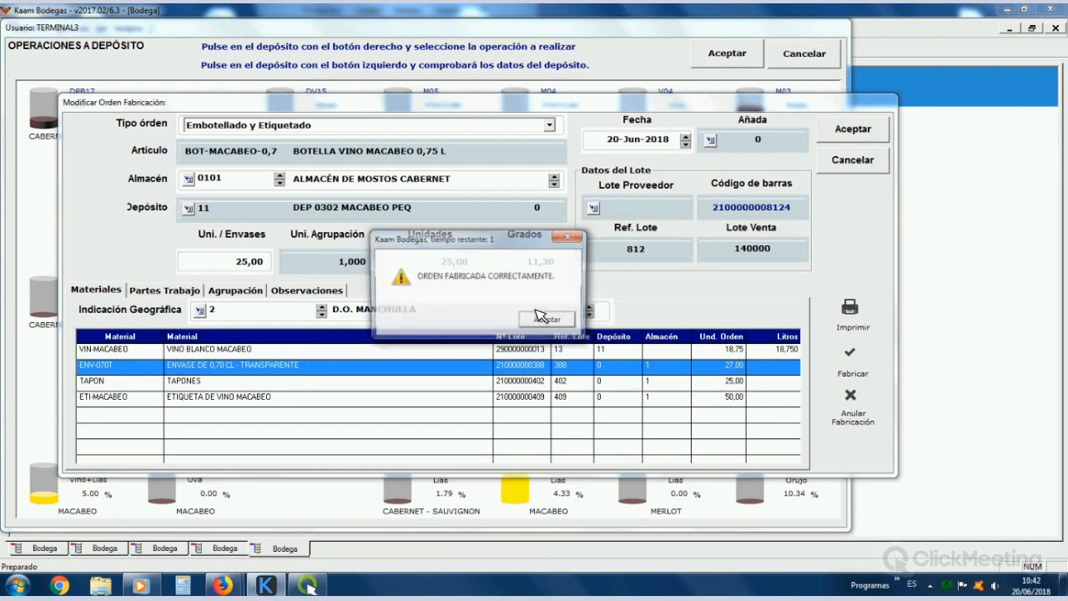
{"action": "left_click", "coordinate": [546, 319]}
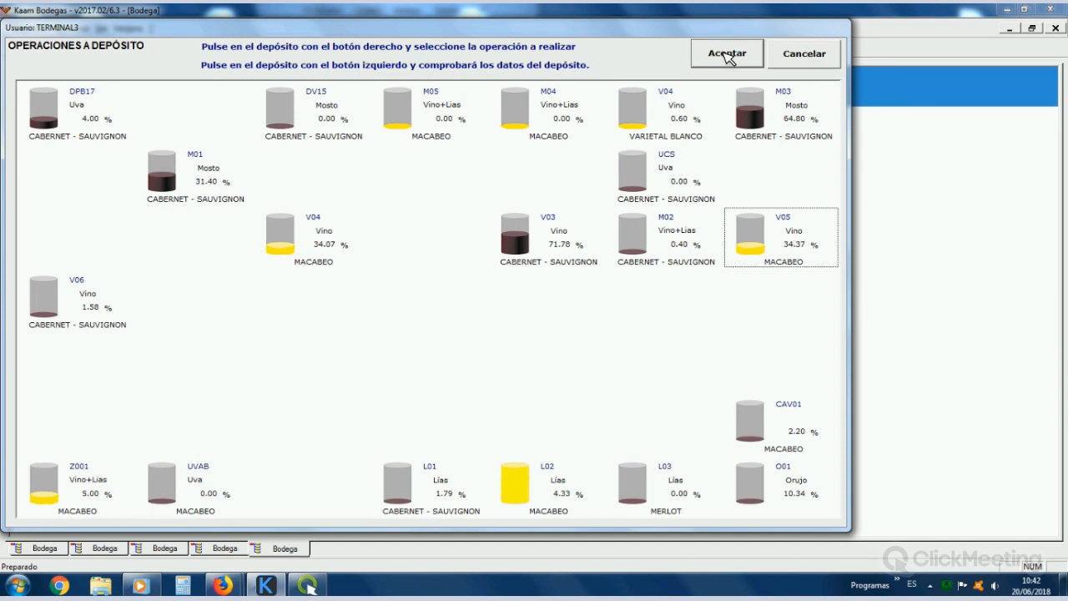
{"action": "left_click", "coordinate": [727, 57]}
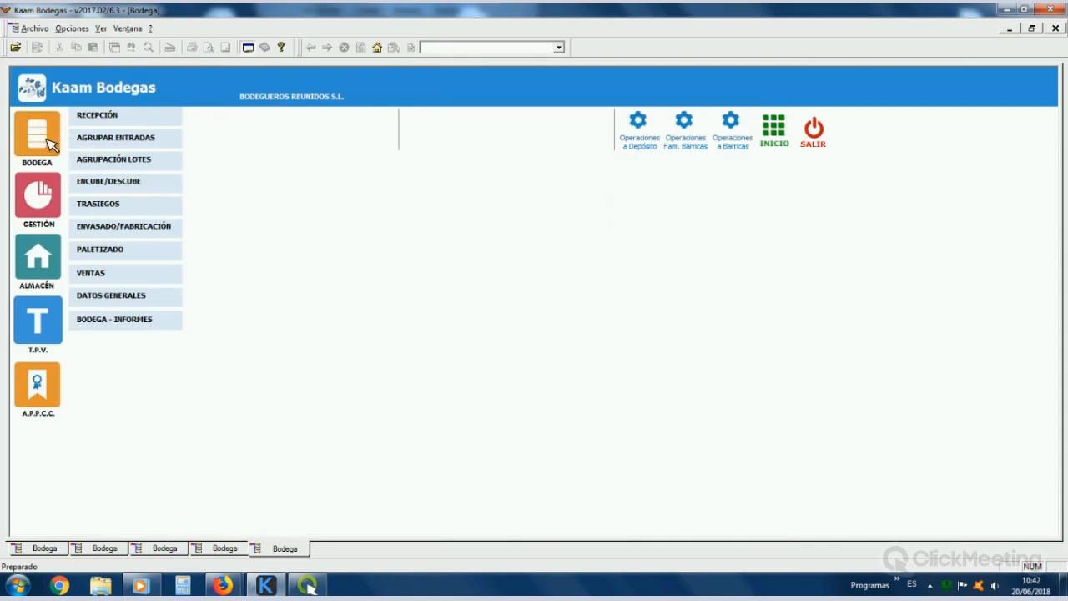
Step: Open the packaging and manufacturing order for Macabeo dated 20-Jun-2018 for consultation
{"action": "left_click", "coordinate": [107, 234]}
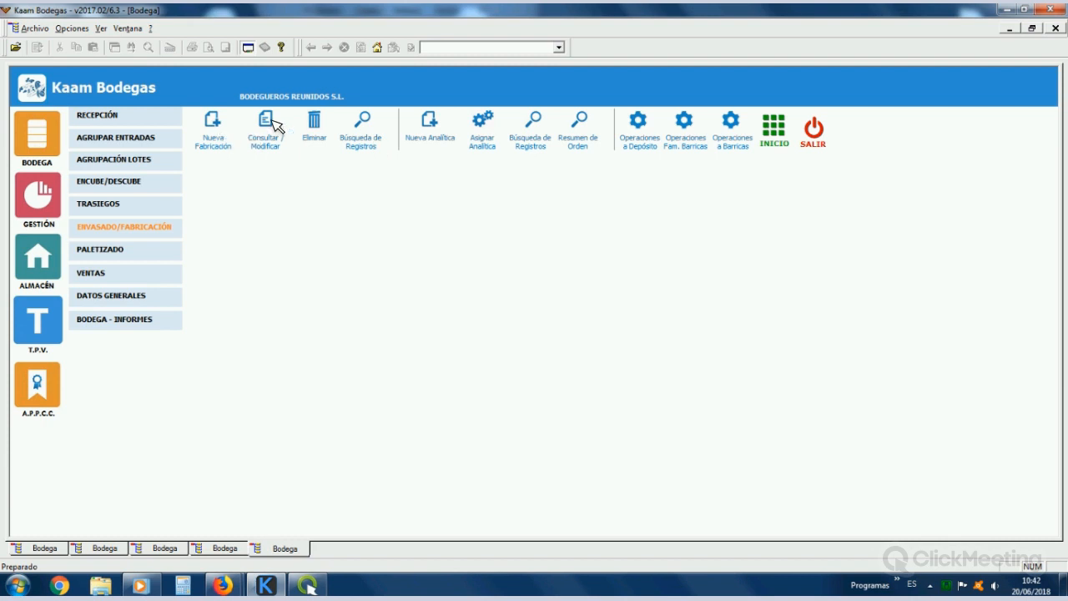
{"action": "scroll", "coordinate": [730, 392], "scroll_direction": "down", "scroll_amount": 5}
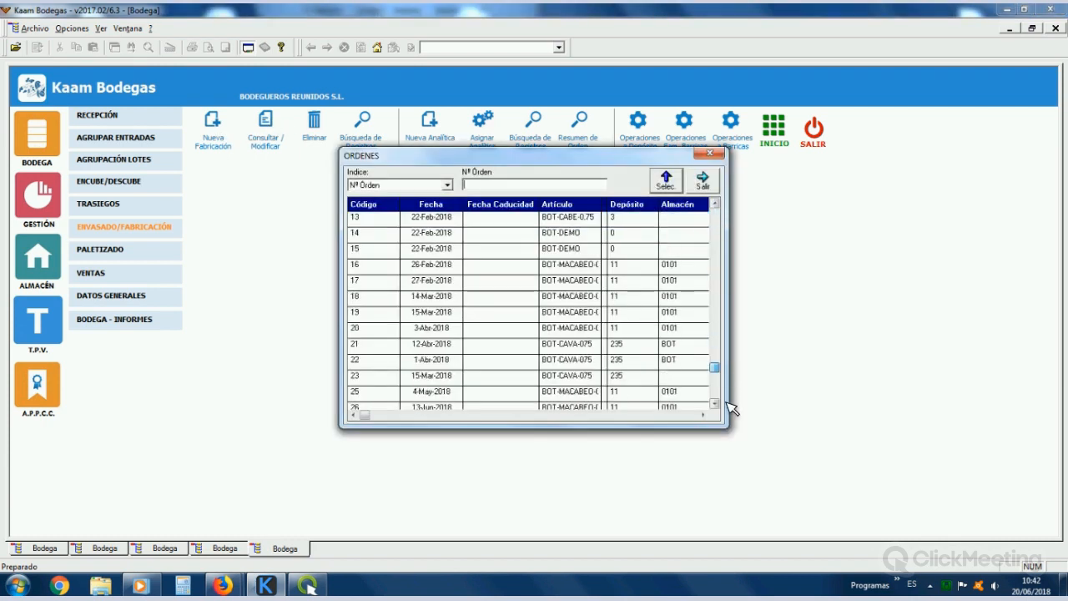
{"action": "left_click", "coordinate": [422, 397]}
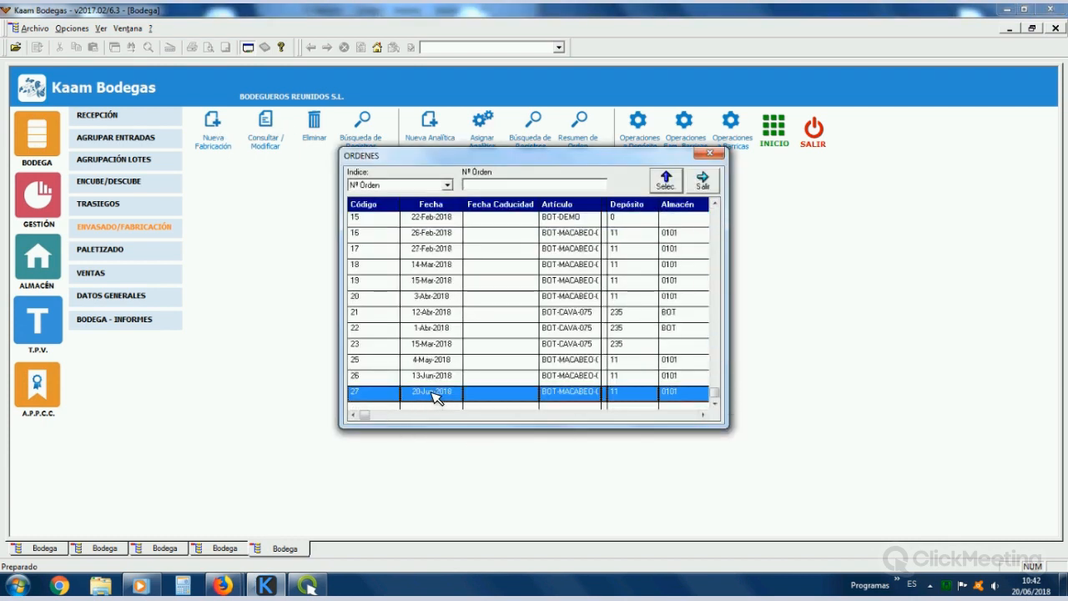
{"action": "double_click", "coordinate": [434, 397]}
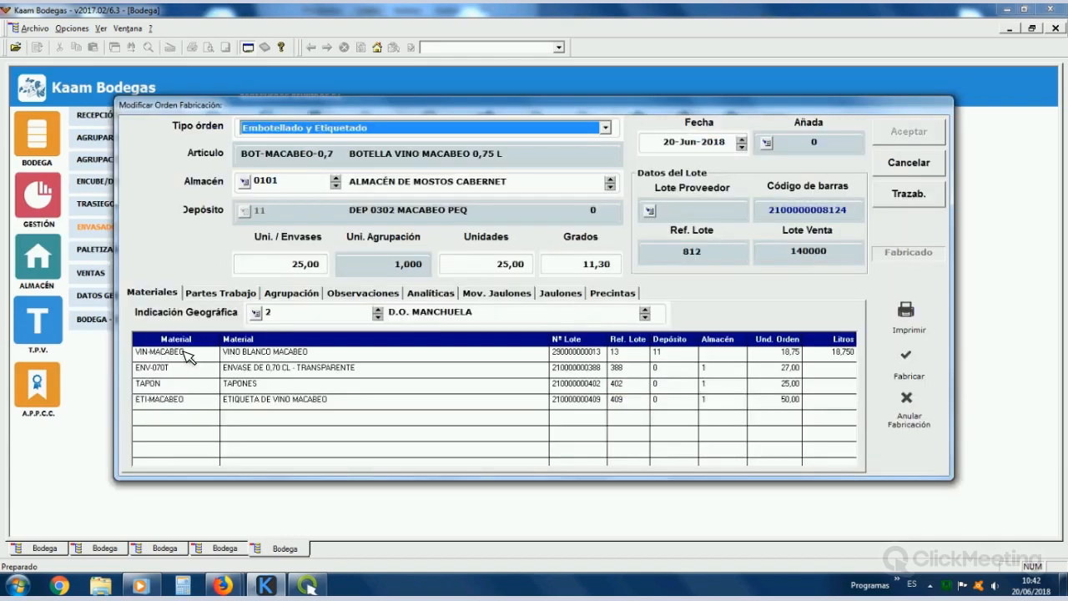
Step: Examine the manufactured order's material lines, analytics and cage movements
{"action": "left_click", "coordinate": [191, 367]}
{"action": "left_click", "coordinate": [190, 385]}
{"action": "left_click", "coordinate": [192, 400]}
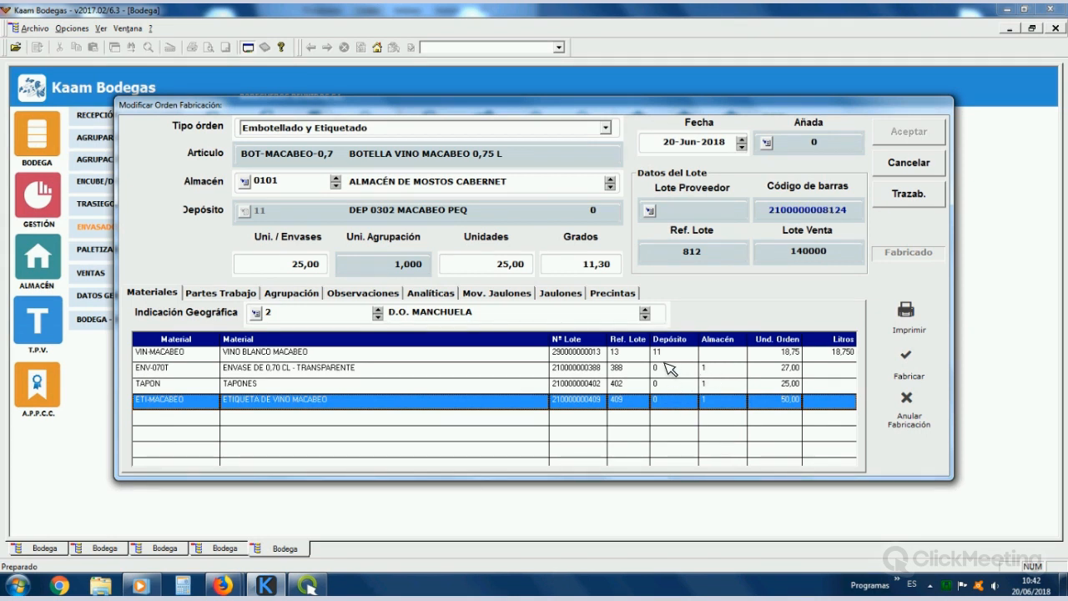
{"action": "left_click", "coordinate": [437, 297]}
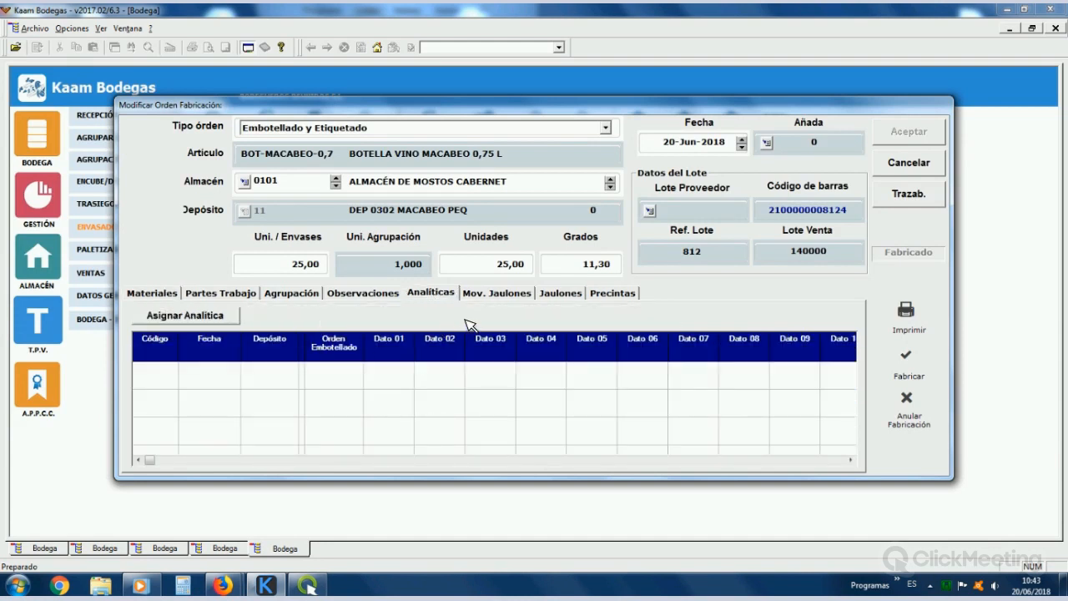
{"action": "left_click", "coordinate": [500, 295]}
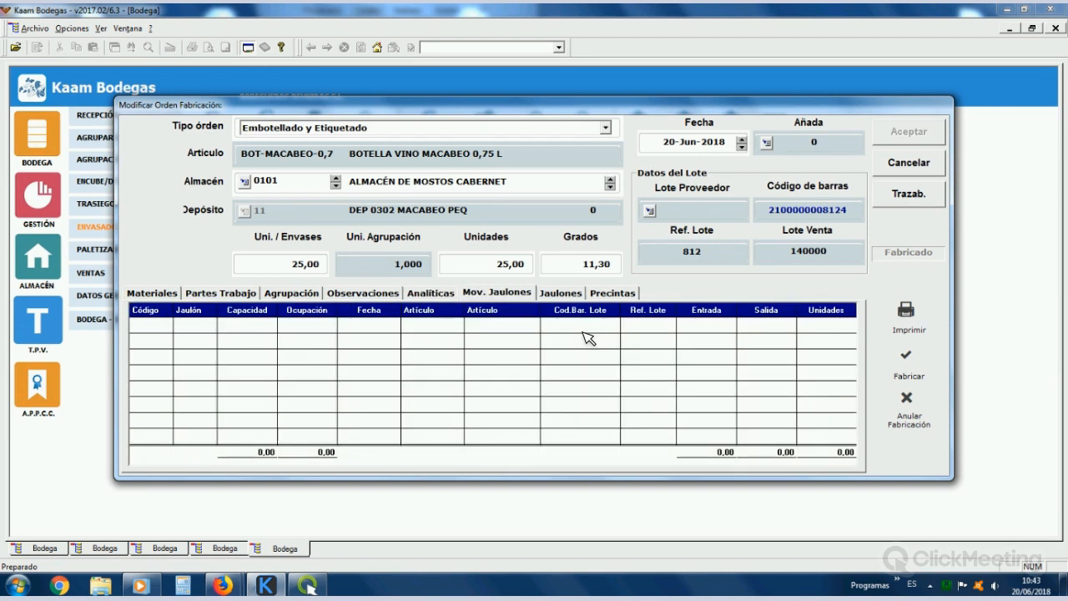
Step: Set the cage units to 25 for JAULÓN 2 - RESERVAS and 0 for JAULÓN UNO
{"action": "left_click", "coordinate": [562, 294]}
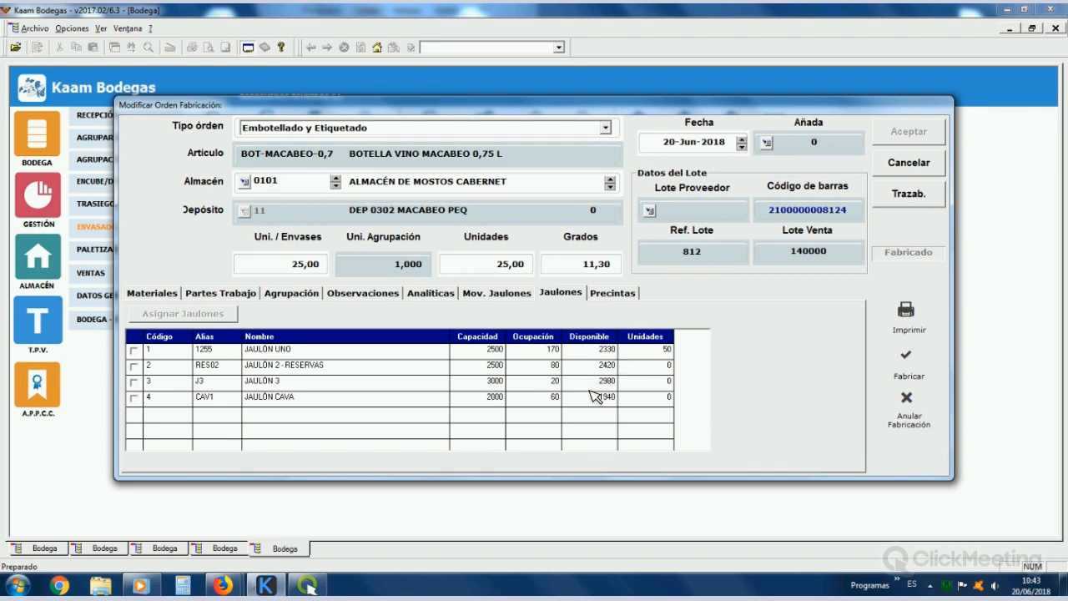
{"action": "left_click", "coordinate": [661, 367]}
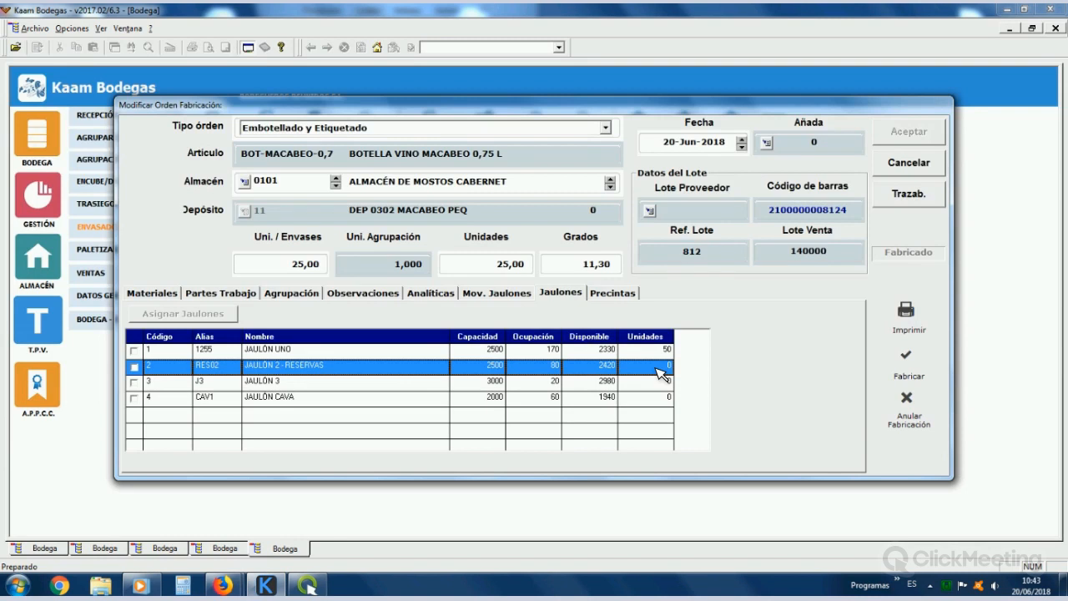
{"action": "left_click", "coordinate": [657, 367]}
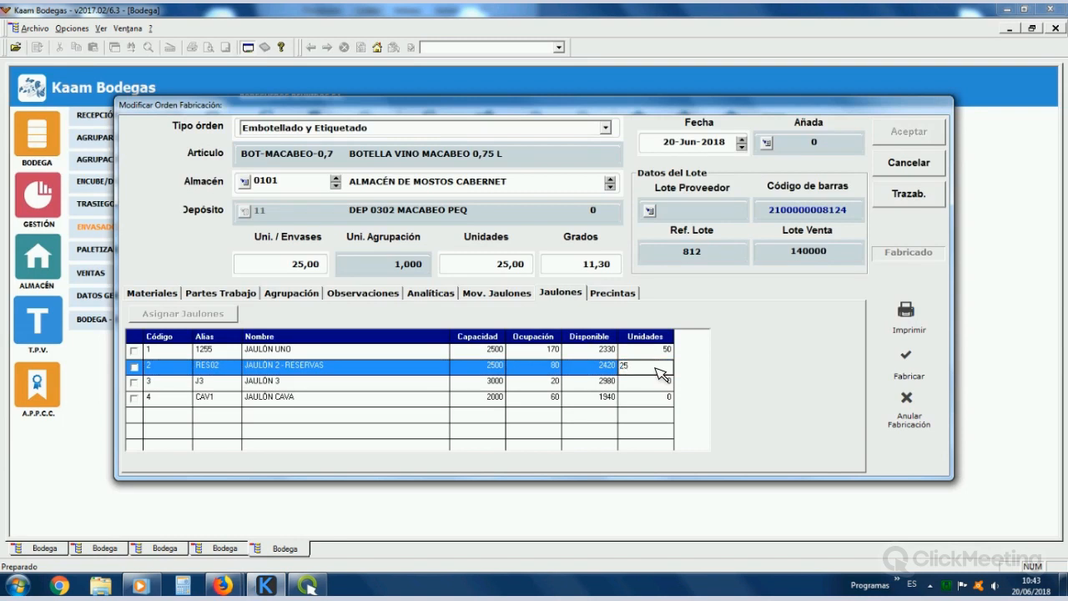
{"action": "key", "text": "Up"}
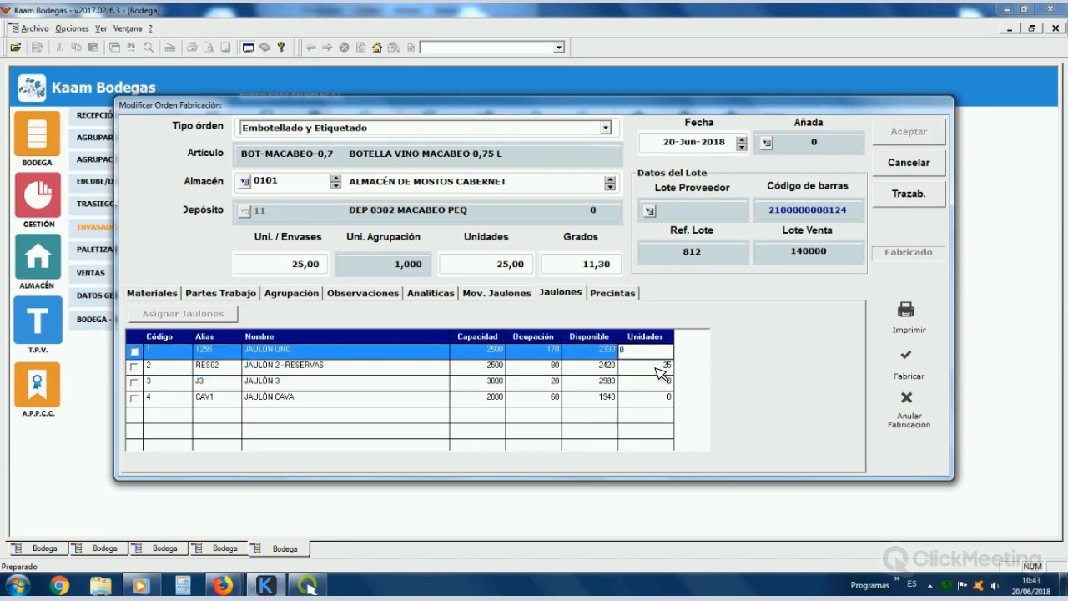
{"action": "key", "text": "Return"}
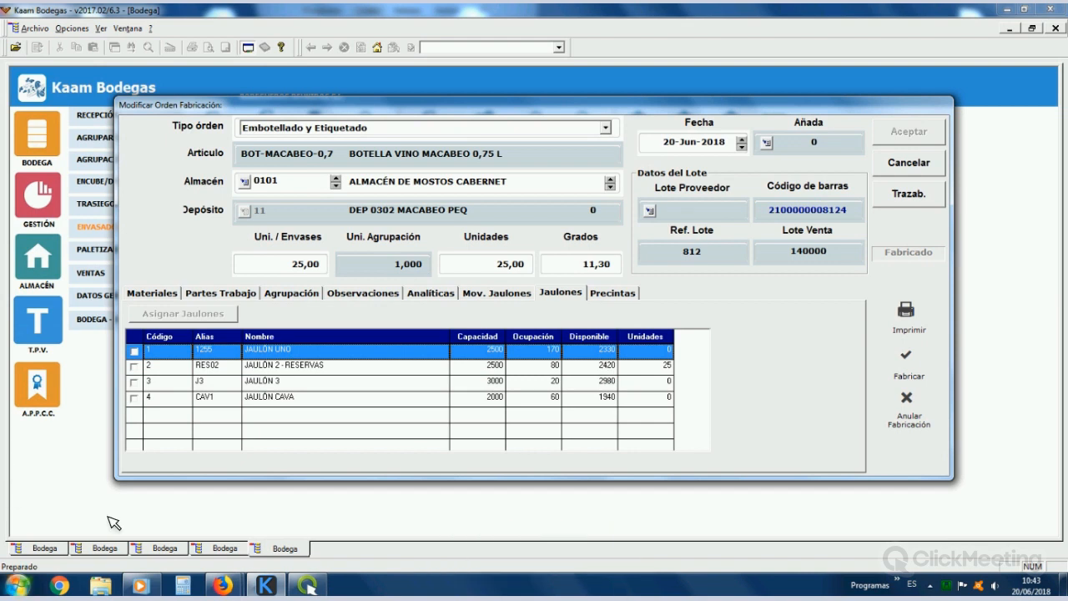
Step: Split the bottles between cages with 12 units in JAULÓN 2 - RESERVAS and 13 in JAULÓN 3
{"action": "left_click", "coordinate": [660, 365]}
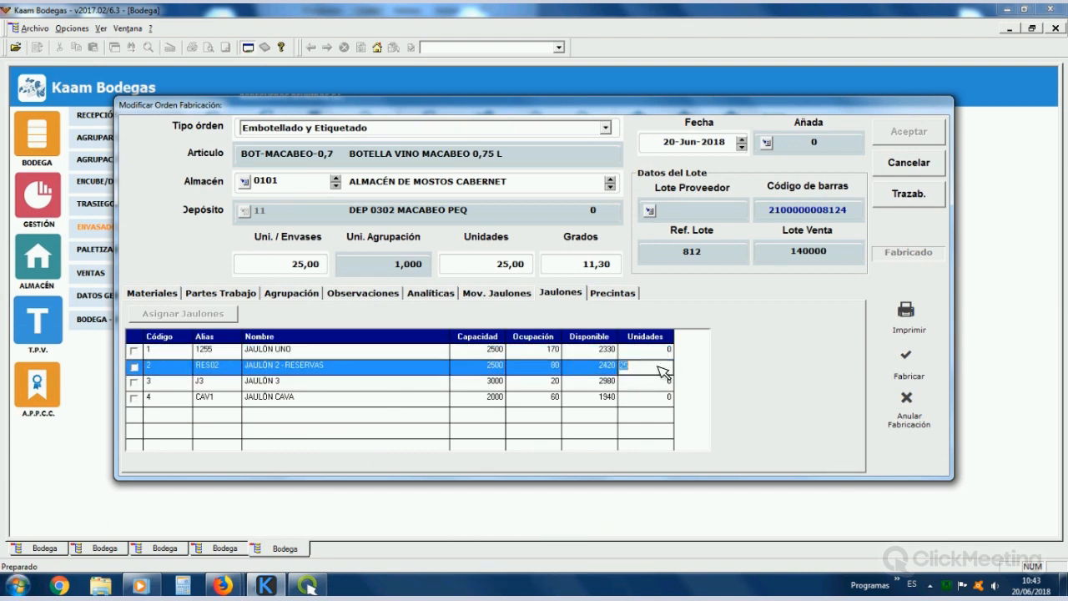
{"action": "key", "text": "Return"}
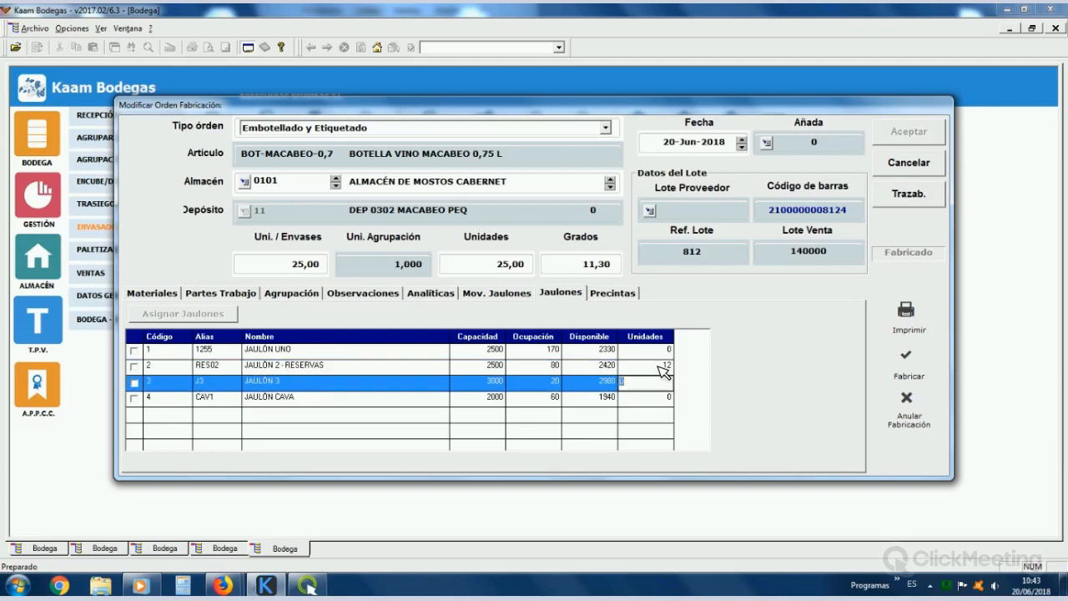
{"action": "key", "text": "Return"}
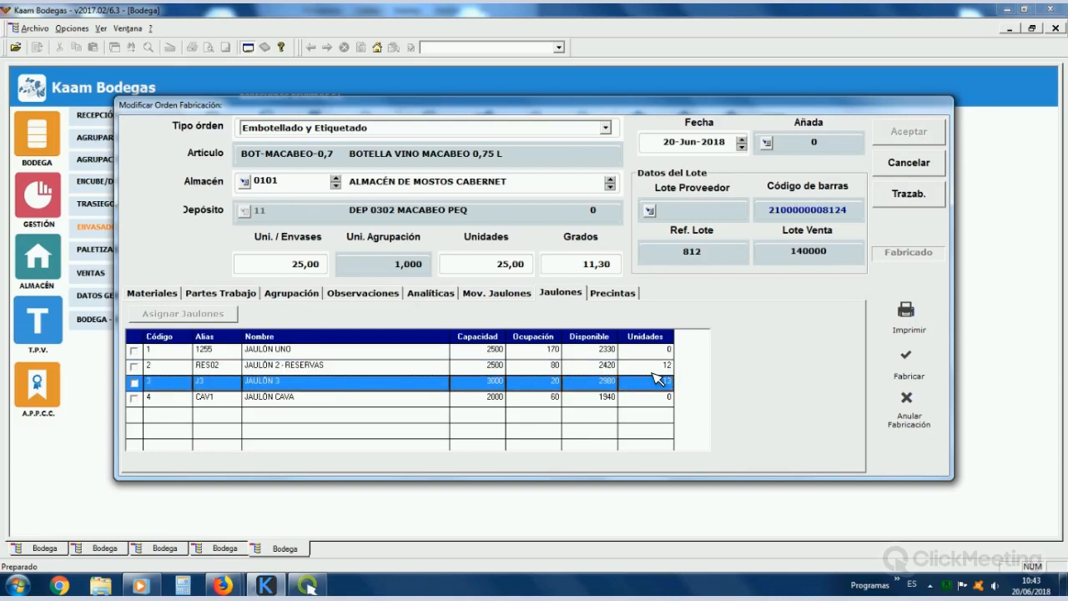
Step: Mark JAULÓN 2 - RESERVAS and JAULÓN 3 and assign them to the order with the date 20-Jun-2018
{"action": "left_click", "coordinate": [134, 366]}
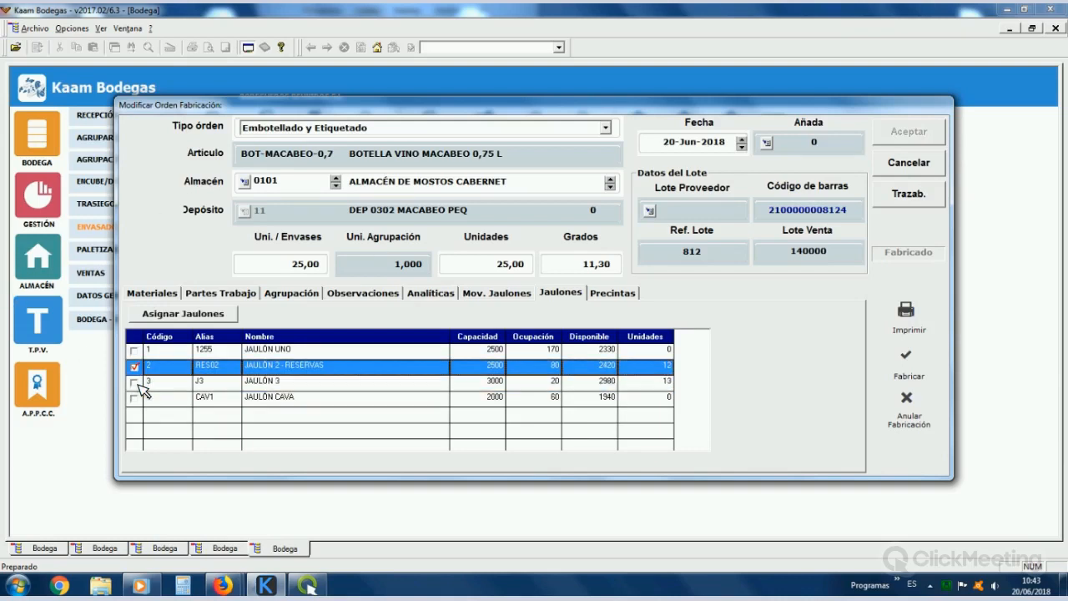
{"action": "left_click", "coordinate": [135, 382]}
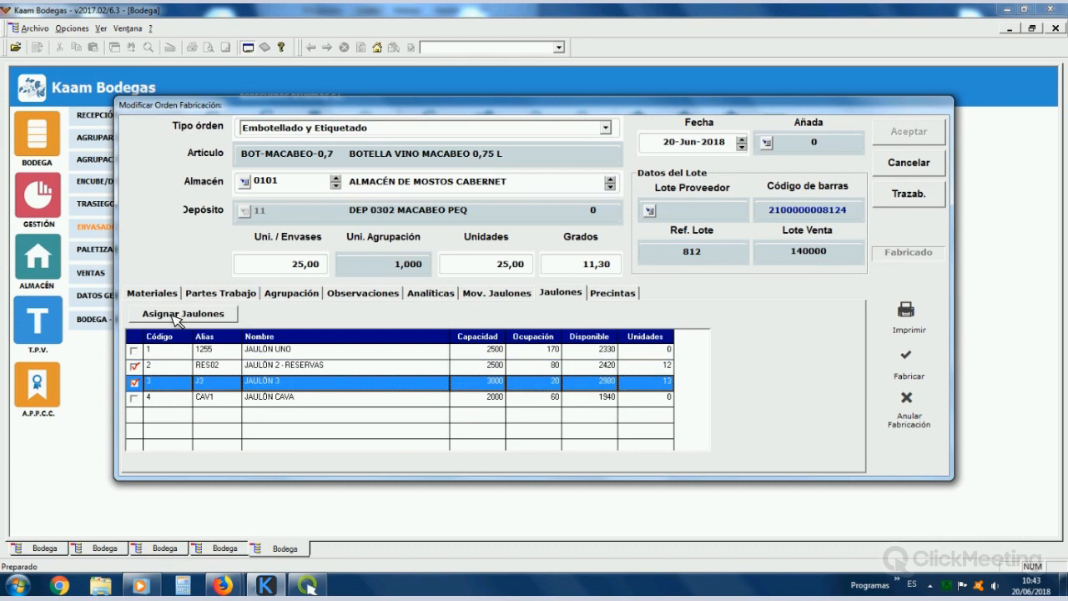
{"action": "left_click", "coordinate": [173, 317]}
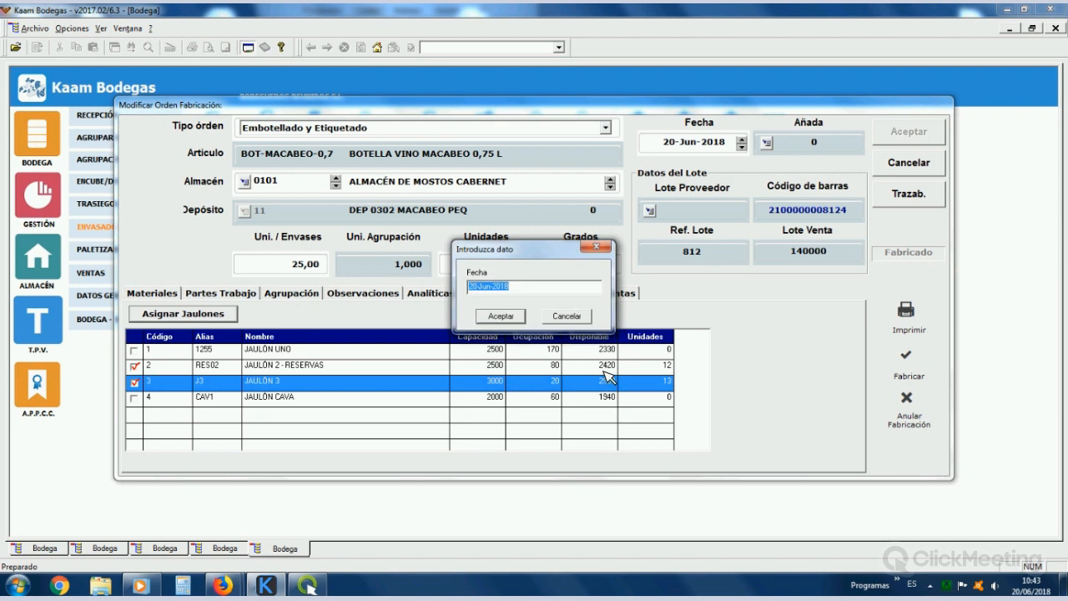
{"action": "left_click", "coordinate": [500, 317]}
{"action": "left_click", "coordinate": [507, 317]}
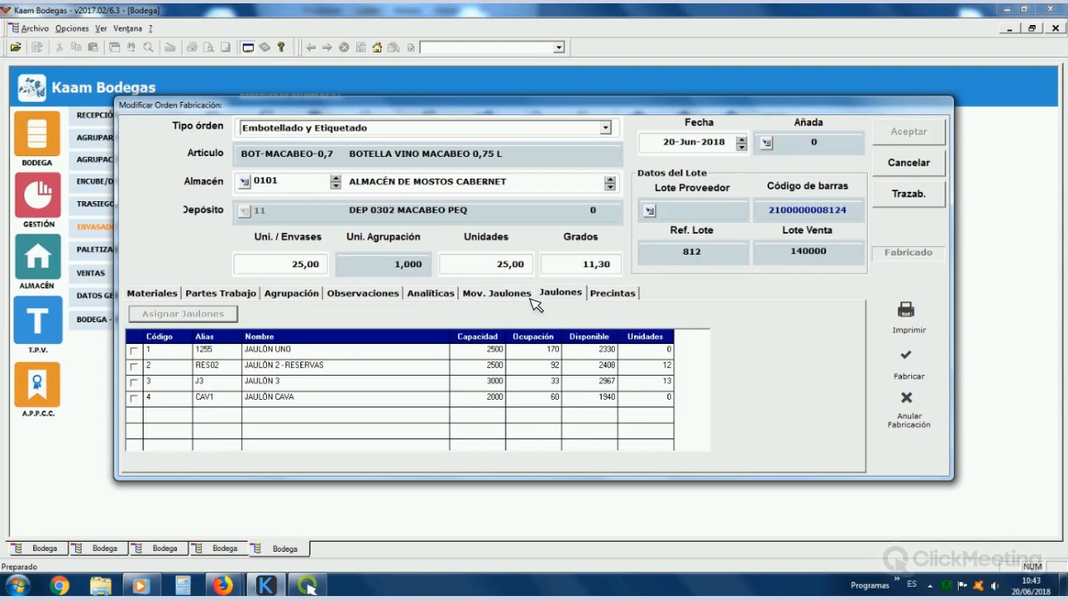
Step: Check the bottling order's cage movements and close the order without changes
{"action": "left_click", "coordinate": [498, 293]}
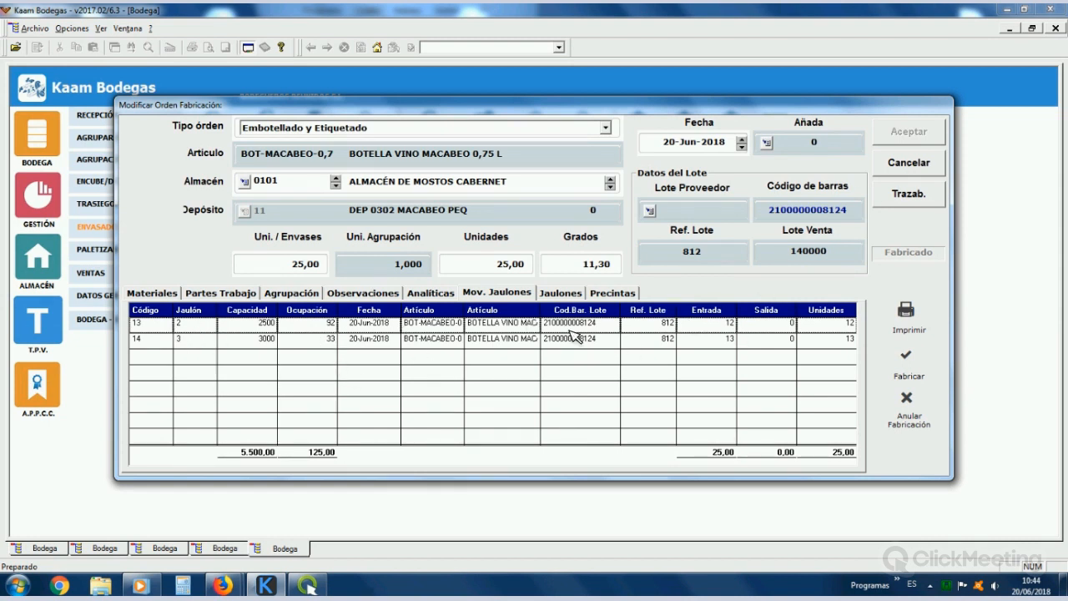
{"action": "left_click", "coordinate": [908, 162]}
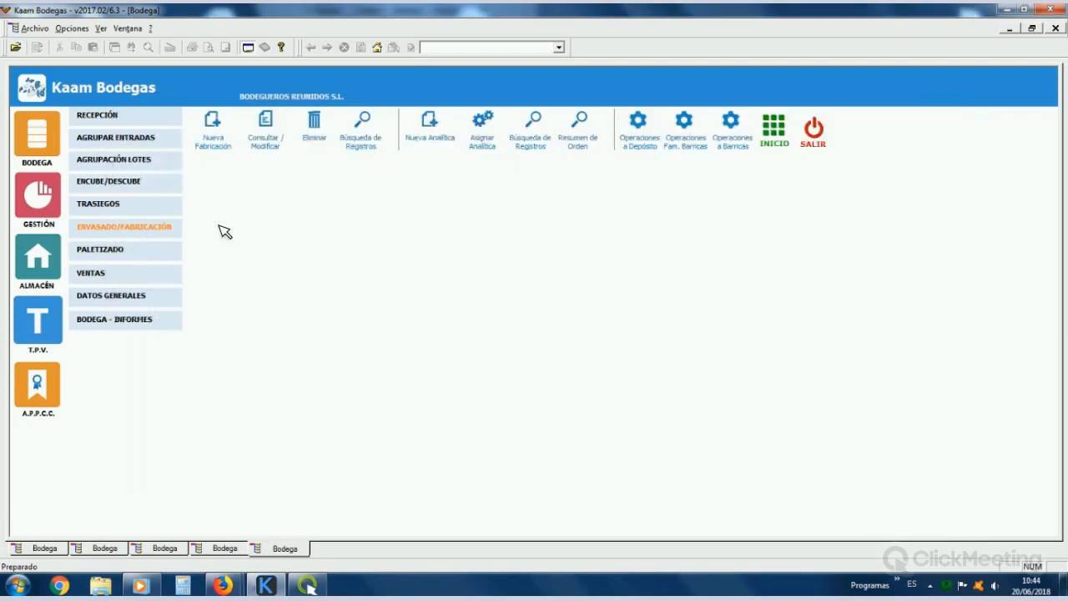
Step: Open JAULÓN 2 - RESERVAS from the warehouse's cages and movements, and examine the product lots stored in it
{"action": "left_click", "coordinate": [48, 259]}
{"action": "left_click", "coordinate": [146, 205]}
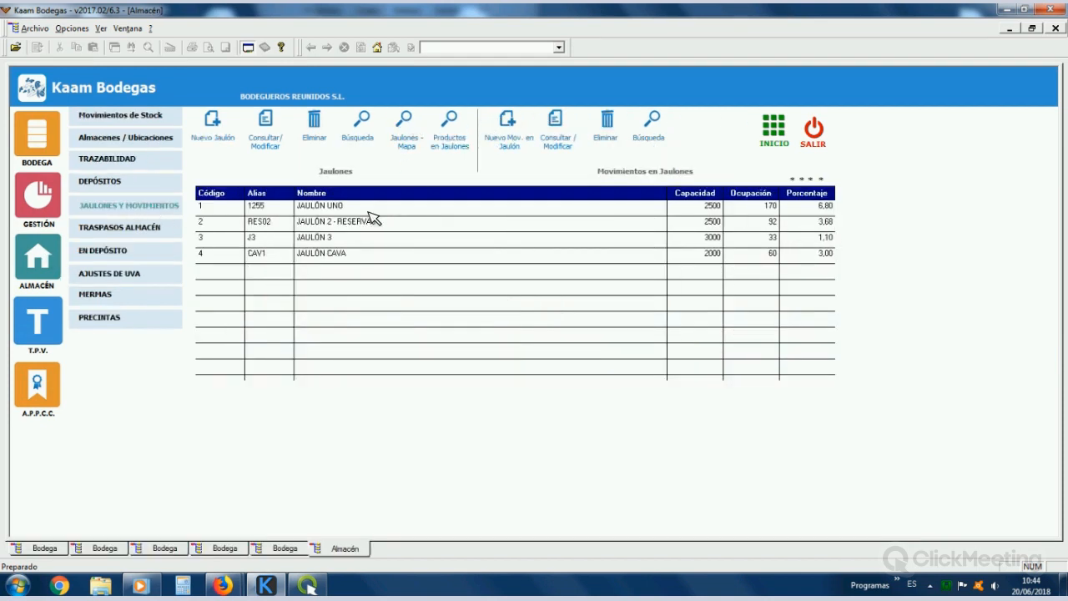
{"action": "double_click", "coordinate": [371, 225]}
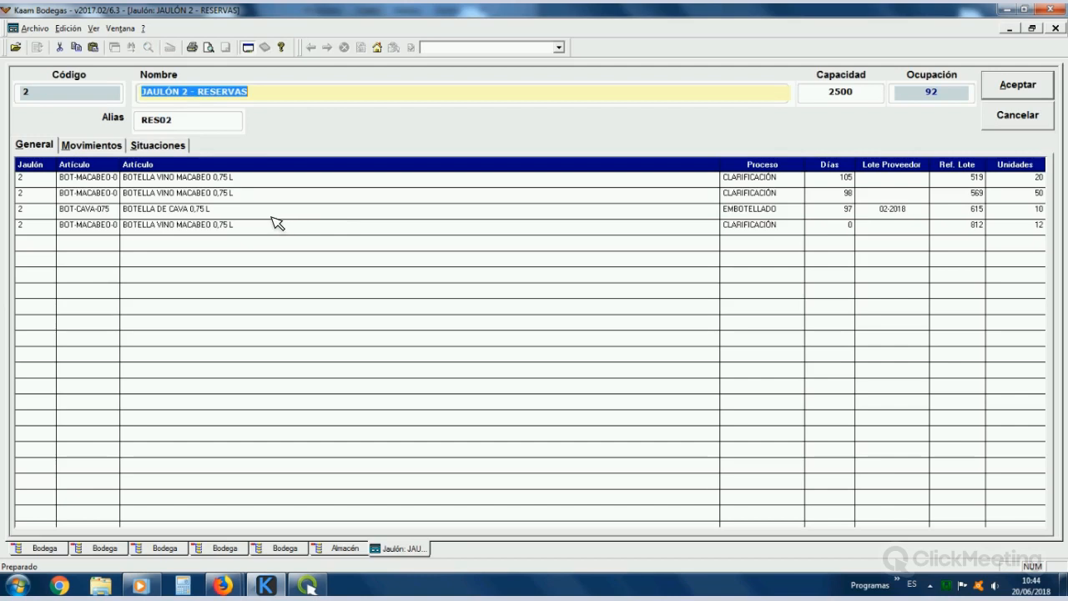
{"action": "left_click", "coordinate": [200, 182]}
{"action": "key", "text": "Down"}
{"action": "key", "text": "Down"}
{"action": "key", "text": "Down"}
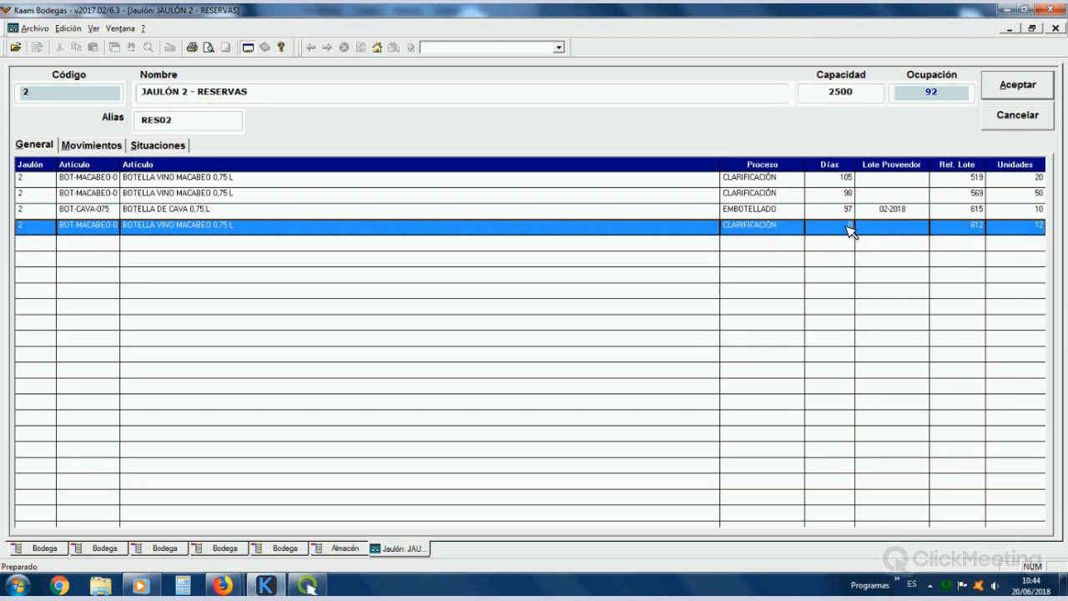
Step: Examine the movements of JAULÓN 2 - RESERVAS and the details of its 20-Jun-2018 entry, and close the cage record
{"action": "left_click", "coordinate": [96, 144]}
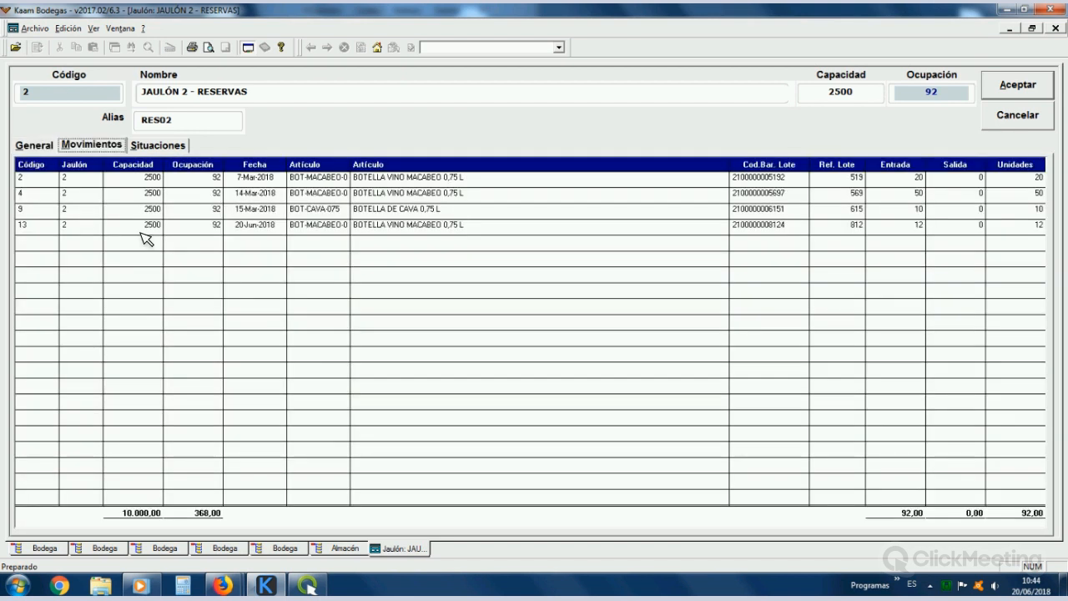
{"action": "left_click", "coordinate": [283, 232]}
{"action": "double_click", "coordinate": [264, 229]}
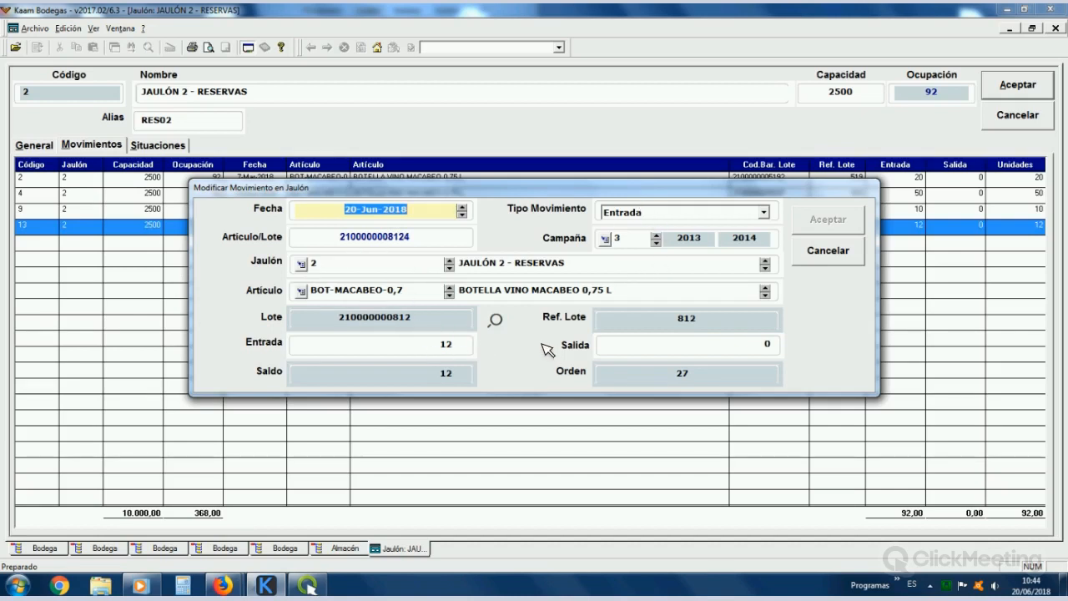
{"action": "left_click", "coordinate": [803, 244]}
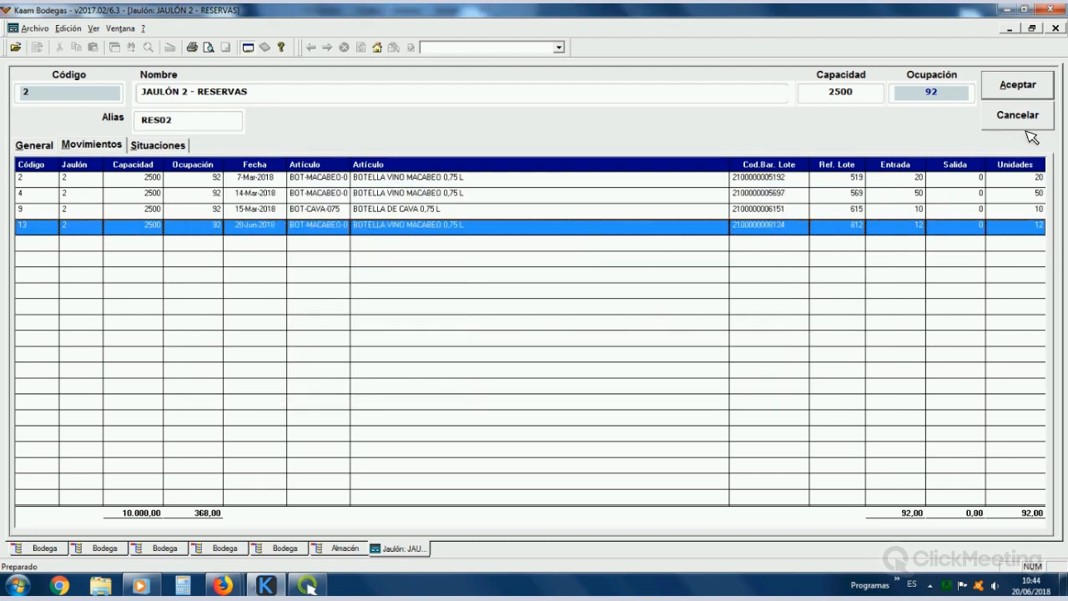
{"action": "key", "text": "Escape"}
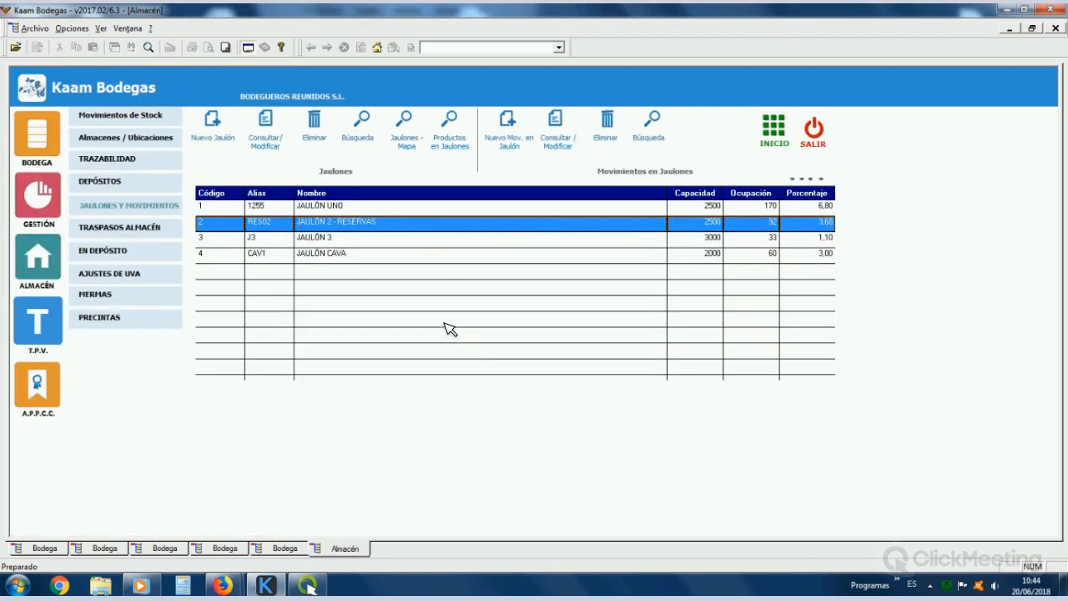
Step: View the products in open cages, including the print preview of that report, and close the list
{"action": "left_click", "coordinate": [452, 123]}
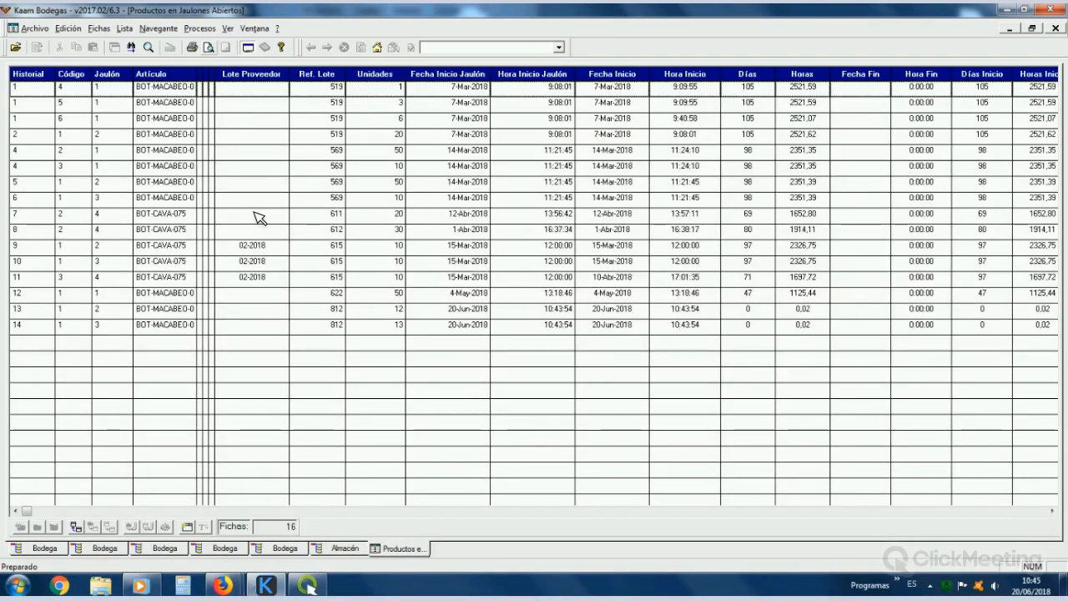
{"action": "left_click", "coordinate": [208, 47]}
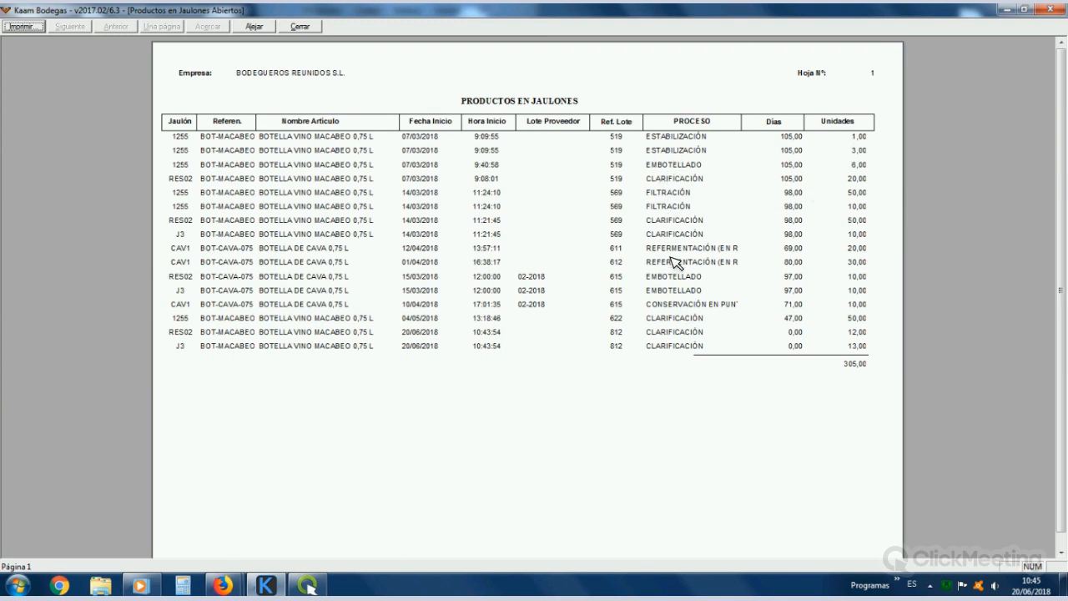
{"action": "left_click", "coordinate": [302, 27]}
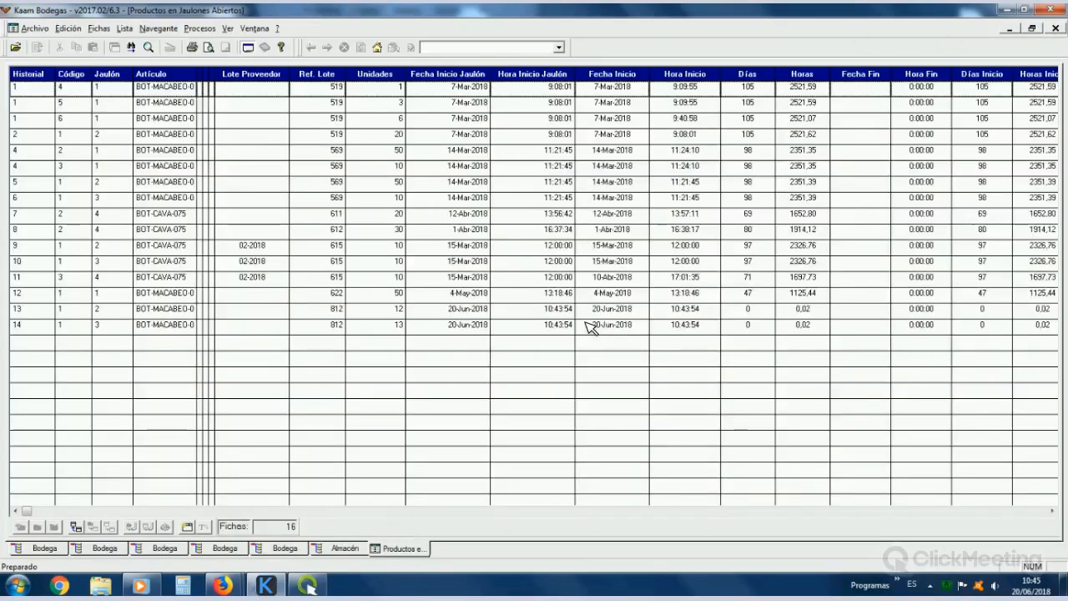
{"action": "key", "text": "Escape"}
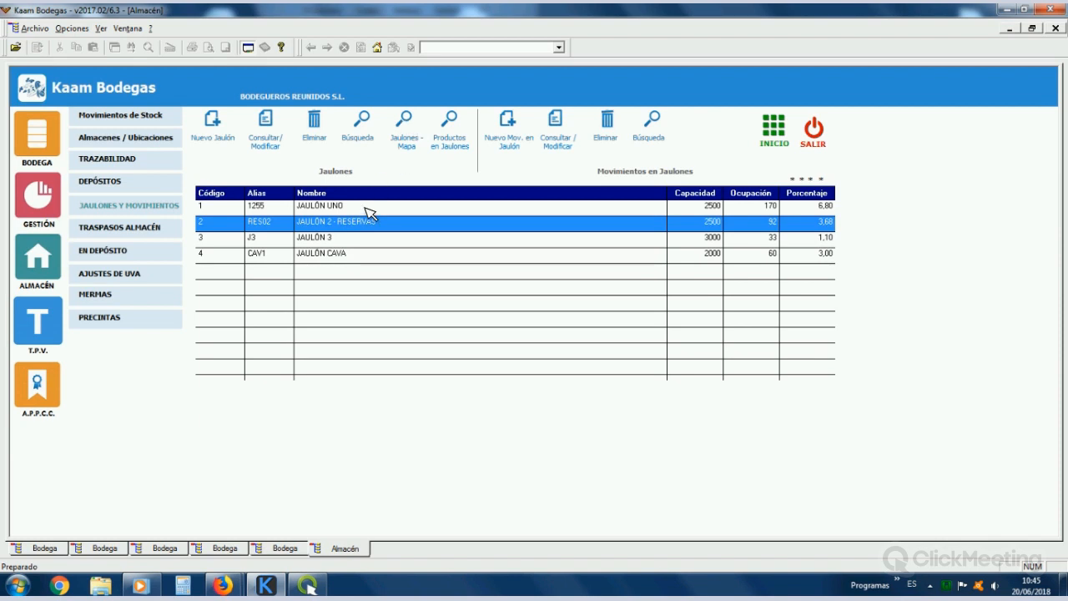
Step: Examine the processes and days of the lots in JAULÓN CAVA, widening the Proceso column, and close the record
{"action": "double_click", "coordinate": [350, 254]}
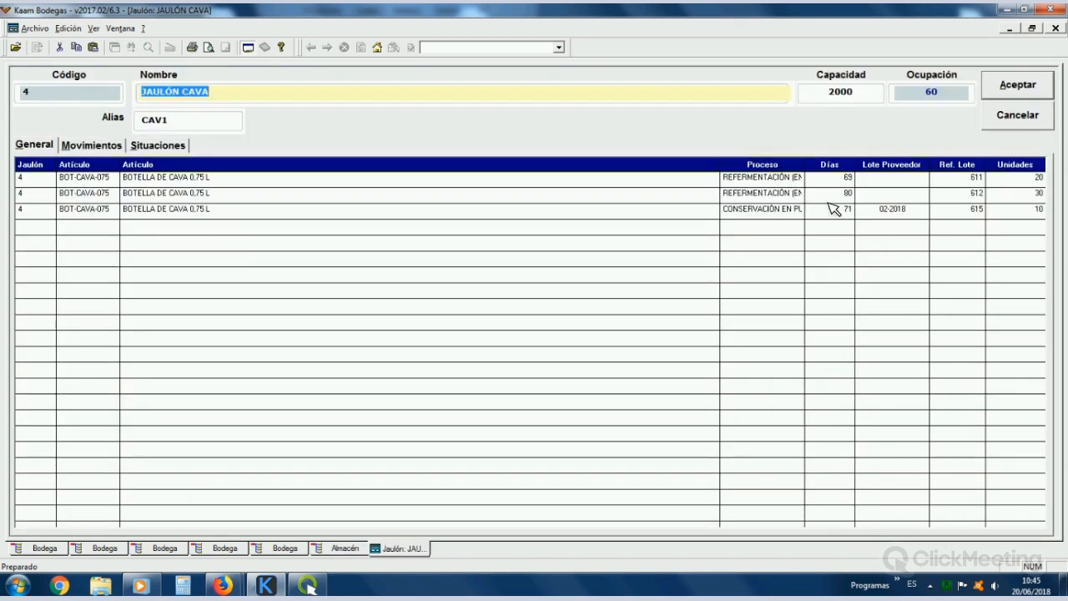
{"action": "left_click_drag", "start_coordinate": [805, 165], "coordinate": [886, 159]}
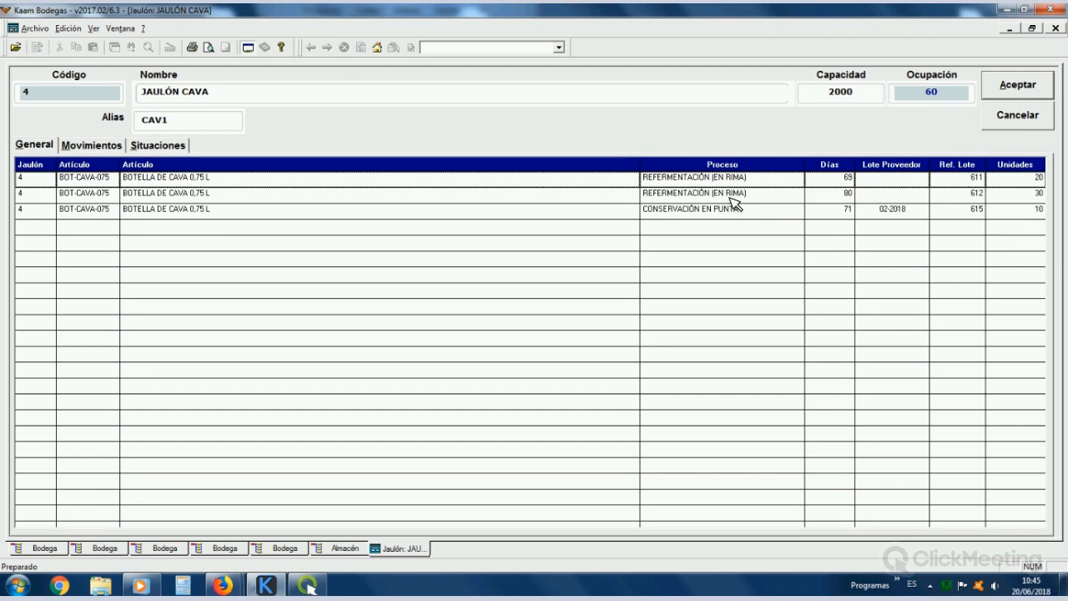
{"action": "left_click", "coordinate": [843, 195]}
{"action": "left_click", "coordinate": [840, 210]}
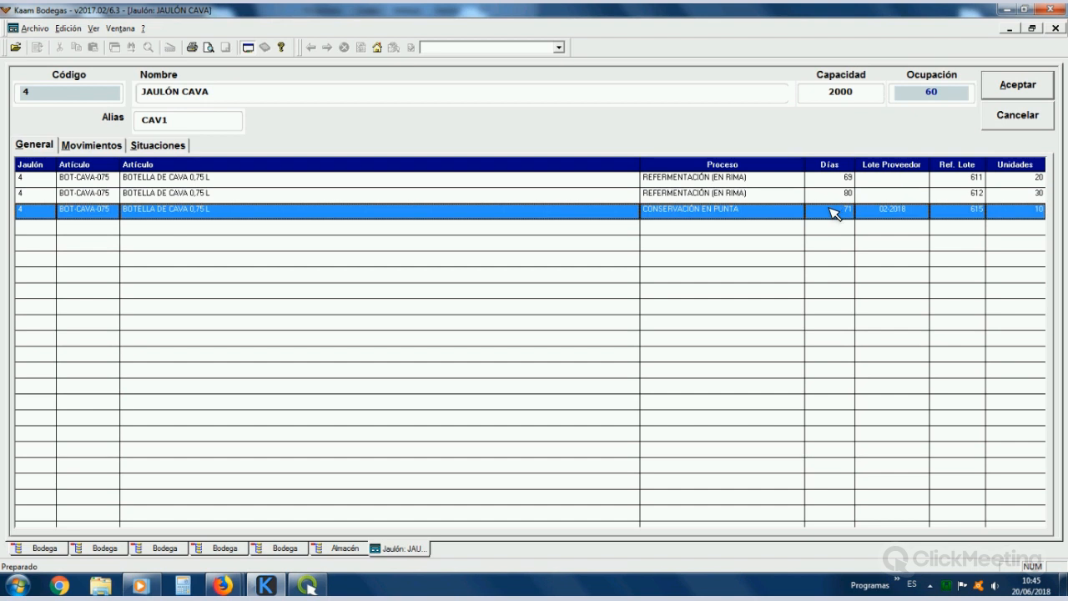
{"action": "left_click", "coordinate": [1015, 115]}
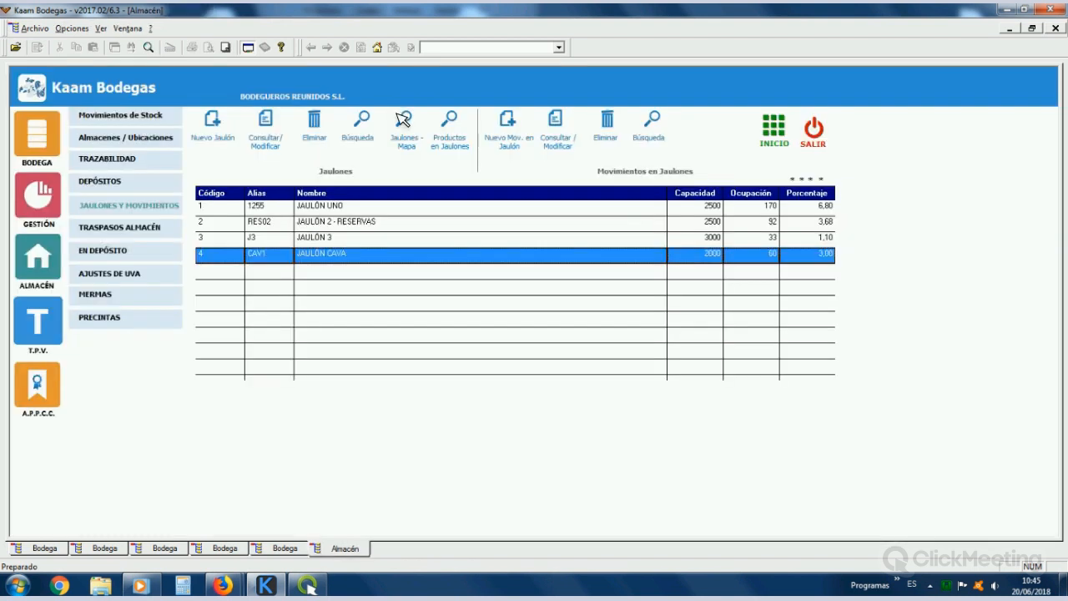
Step: Display the cage map and check the contents of JAULÓN UNO from it
{"action": "left_click", "coordinate": [407, 124]}
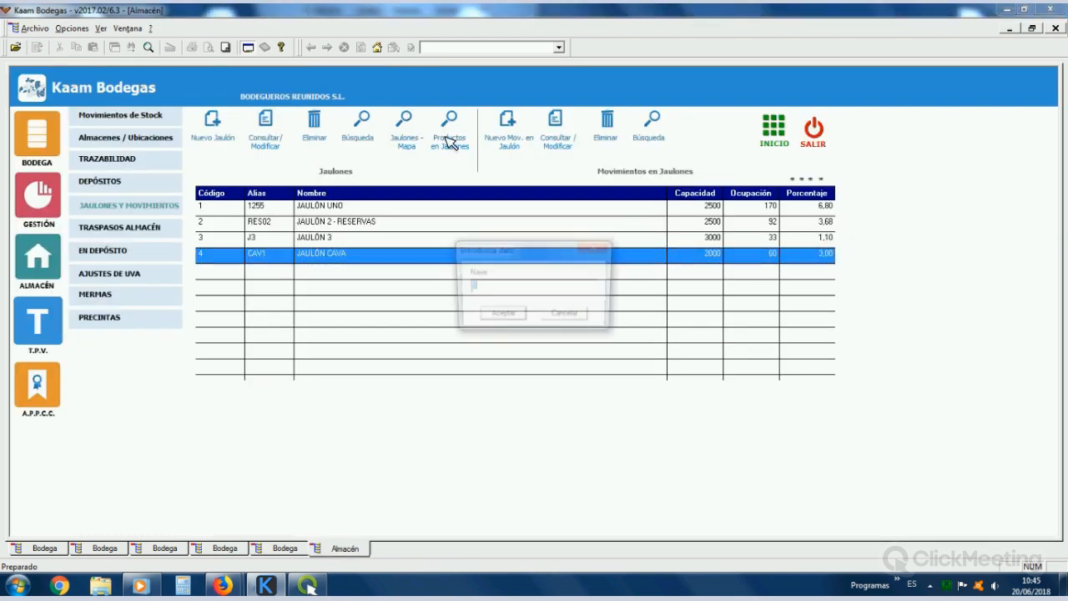
{"action": "left_click", "coordinate": [501, 316]}
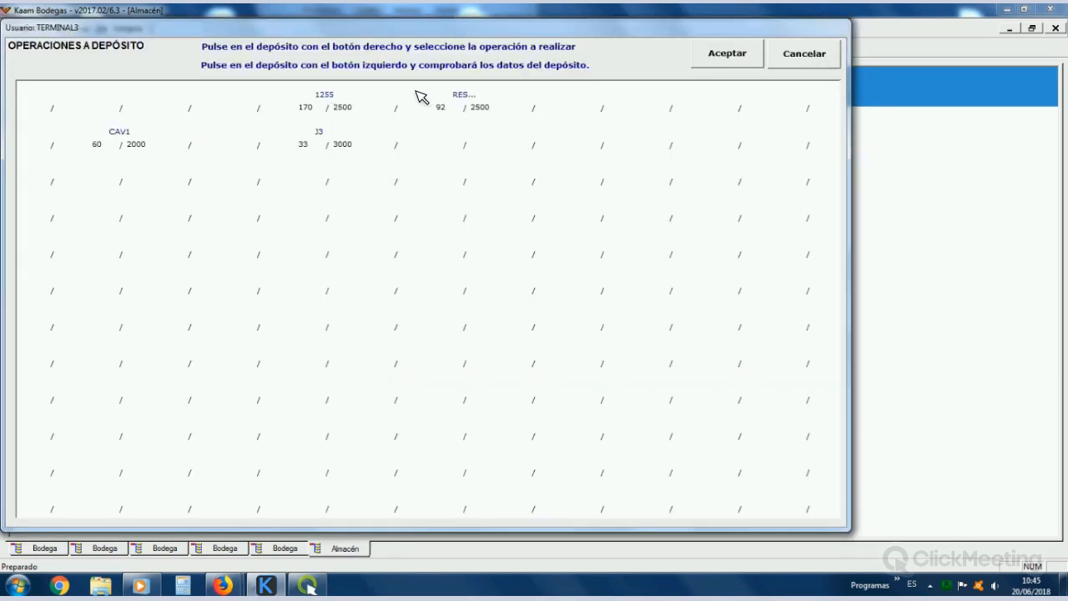
{"action": "left_click", "coordinate": [332, 100]}
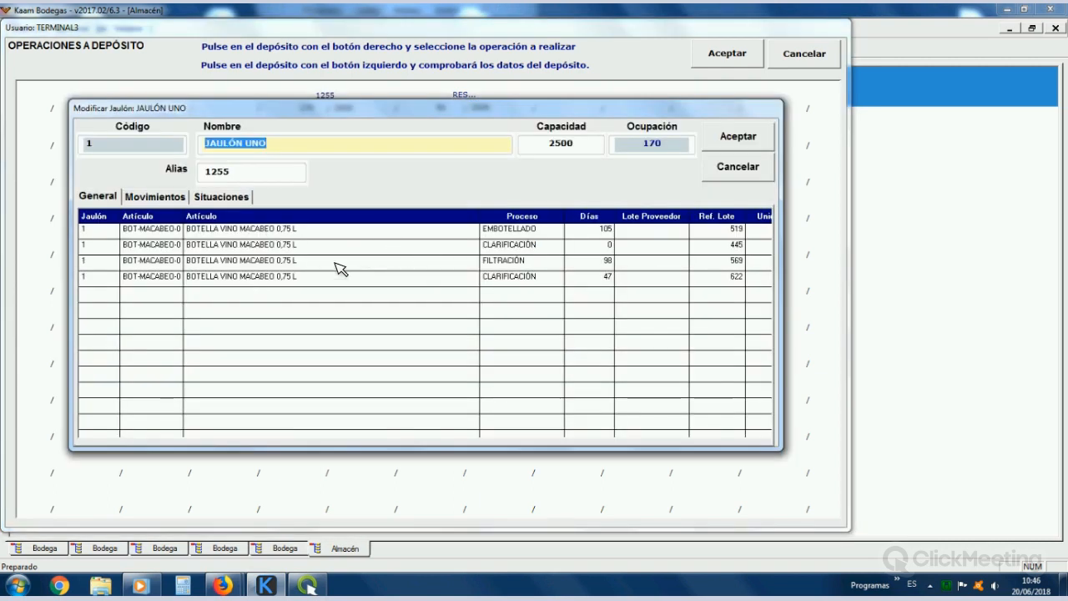
{"action": "left_click", "coordinate": [743, 172]}
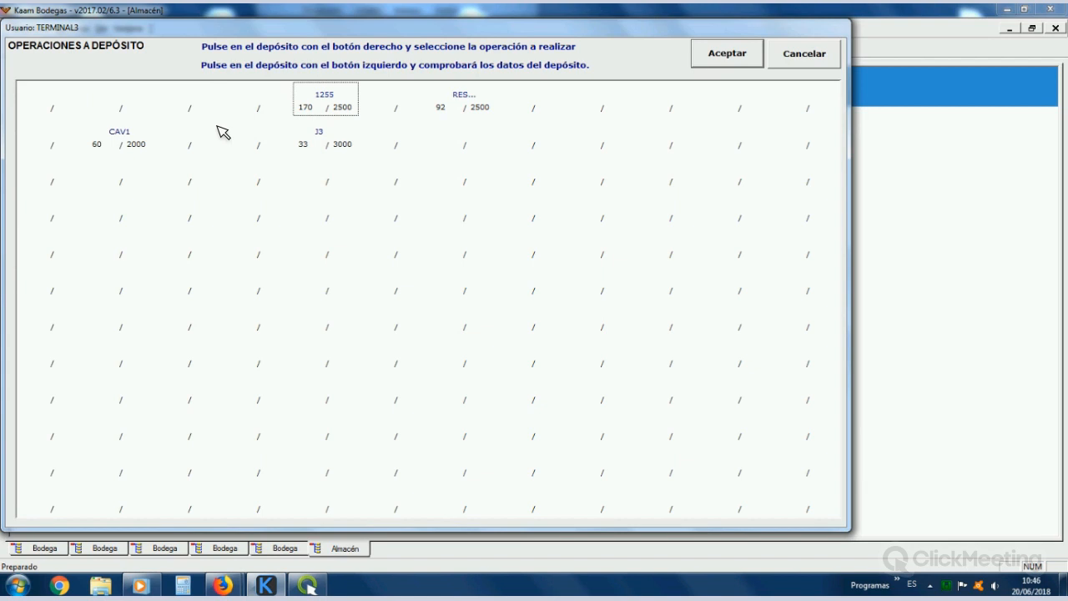
Step: Assign the DEGÜELLE process to supplier lot 02-2018 in cage CAV1, dated 20-Jun-2018 at 10:46:19
{"action": "right_click", "coordinate": [120, 138]}
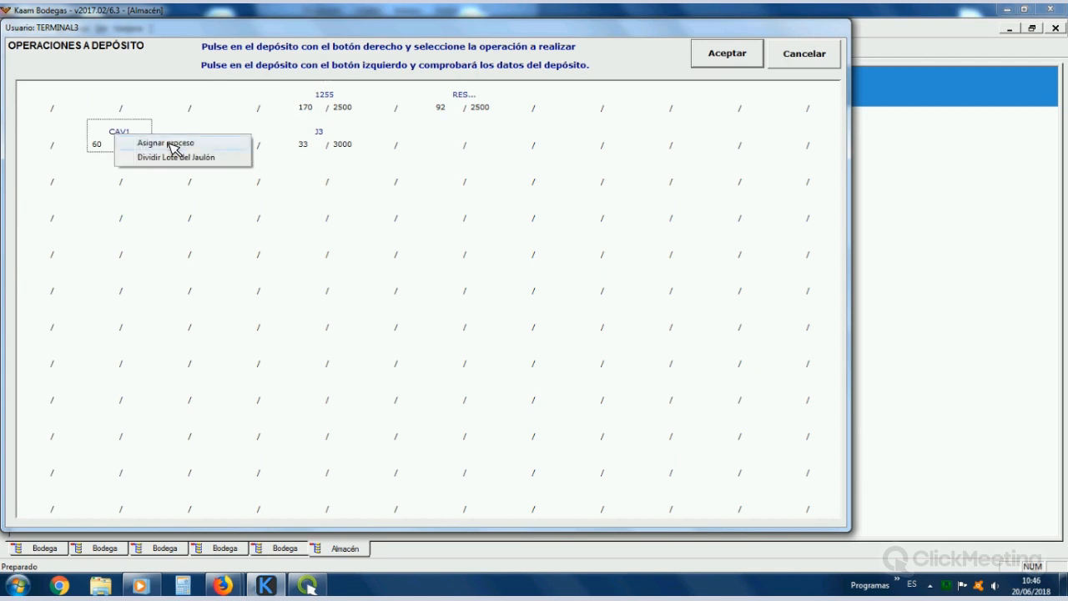
{"action": "left_click", "coordinate": [172, 143]}
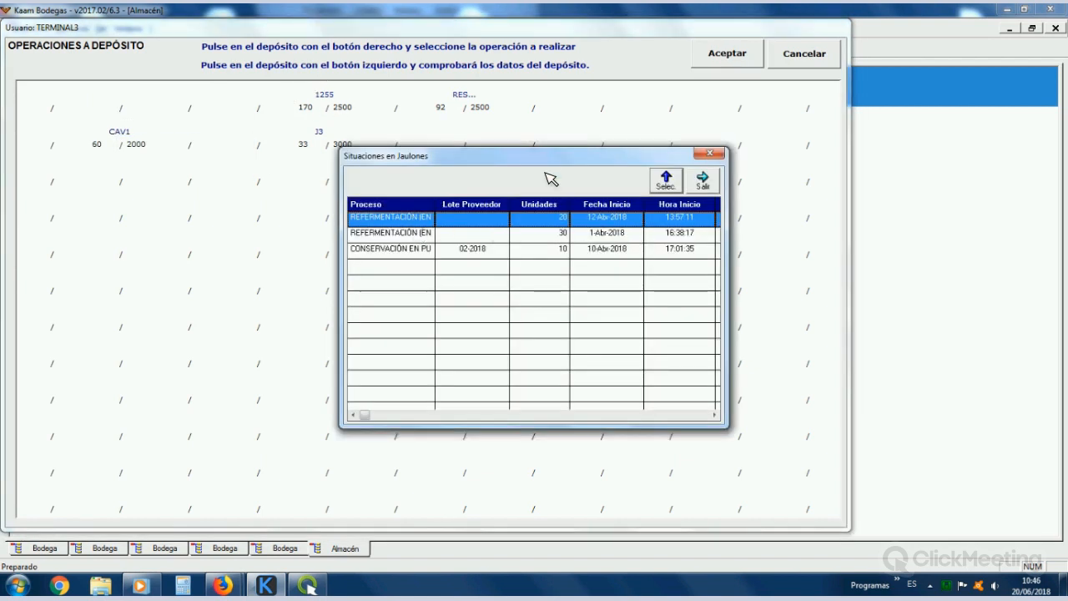
{"action": "left_click_drag", "start_coordinate": [503, 155], "coordinate": [448, 115]}
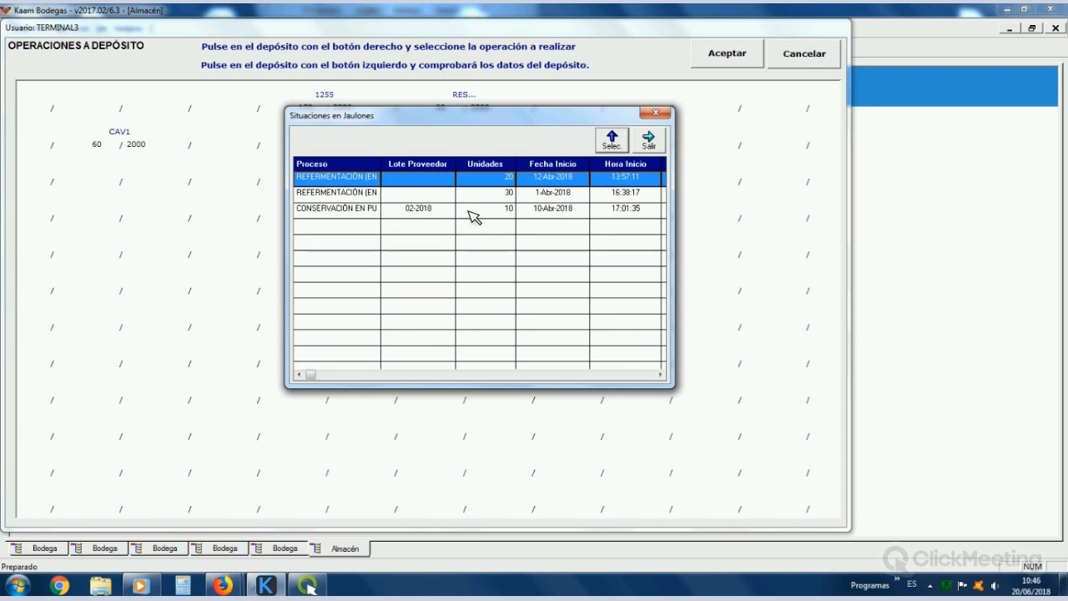
{"action": "left_click", "coordinate": [514, 210]}
{"action": "double_click", "coordinate": [555, 210]}
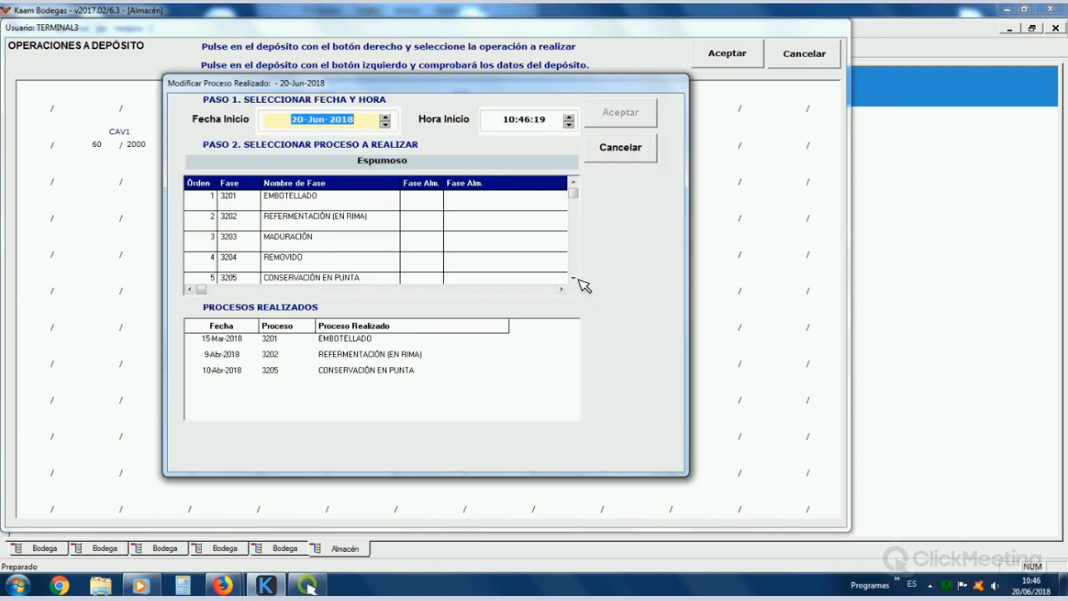
{"action": "left_click", "coordinate": [573, 277]}
{"action": "left_click", "coordinate": [282, 226]}
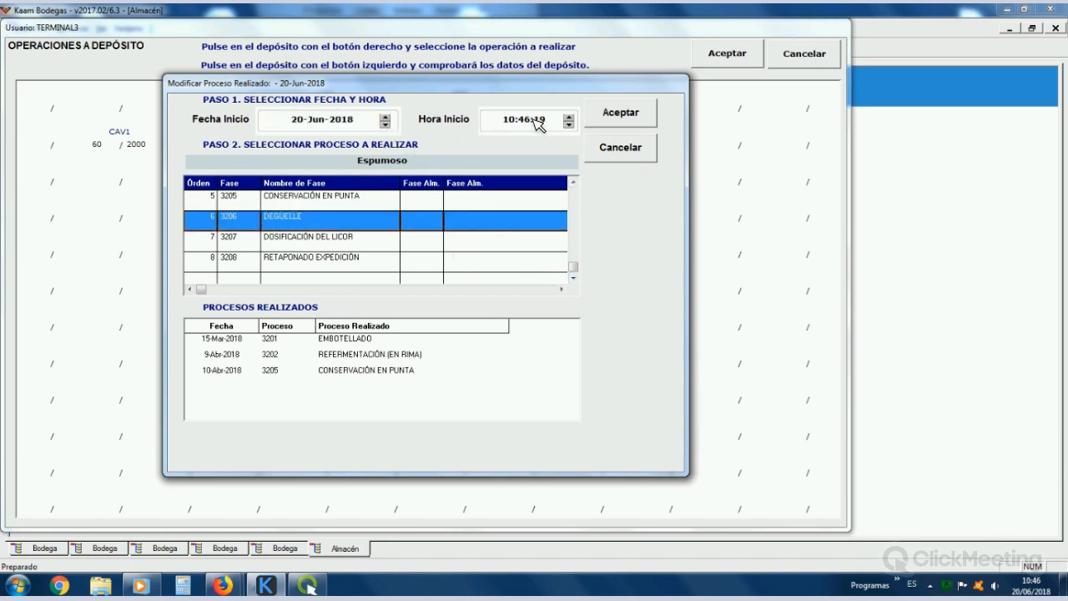
{"action": "left_click", "coordinate": [643, 117]}
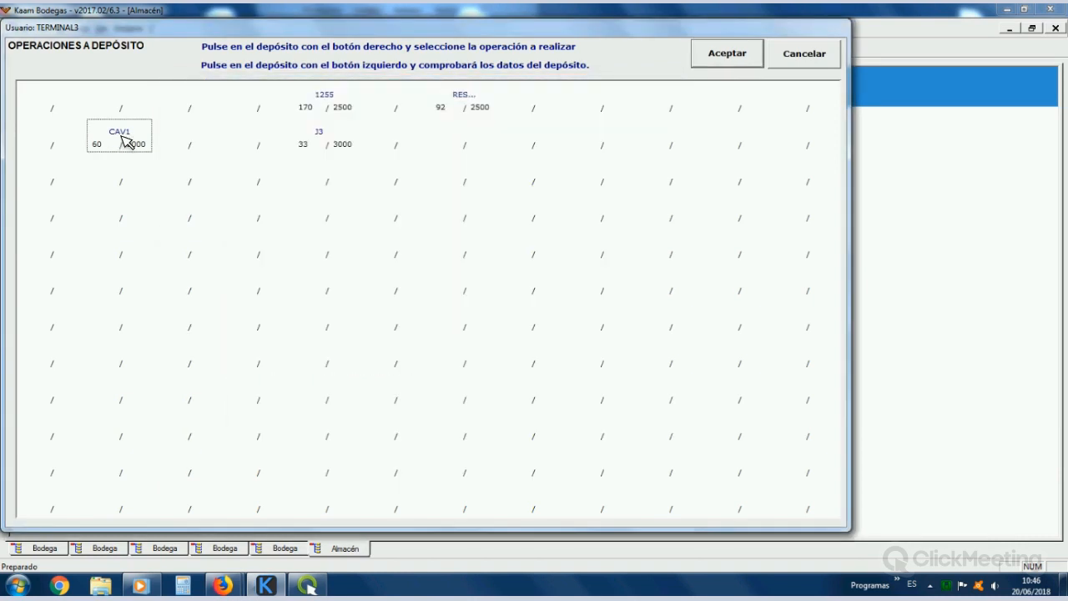
Step: Check the disgorged lot in JAULÓN CAVA and its history of process situations
{"action": "left_click", "coordinate": [125, 142]}
{"action": "left_click", "coordinate": [501, 261]}
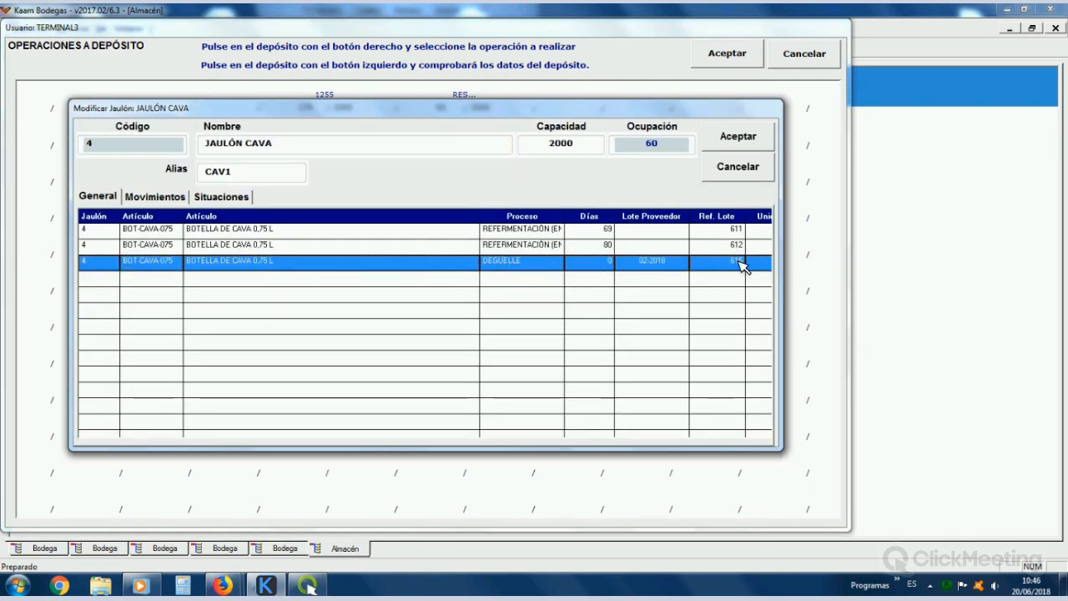
{"action": "left_click", "coordinate": [226, 199]}
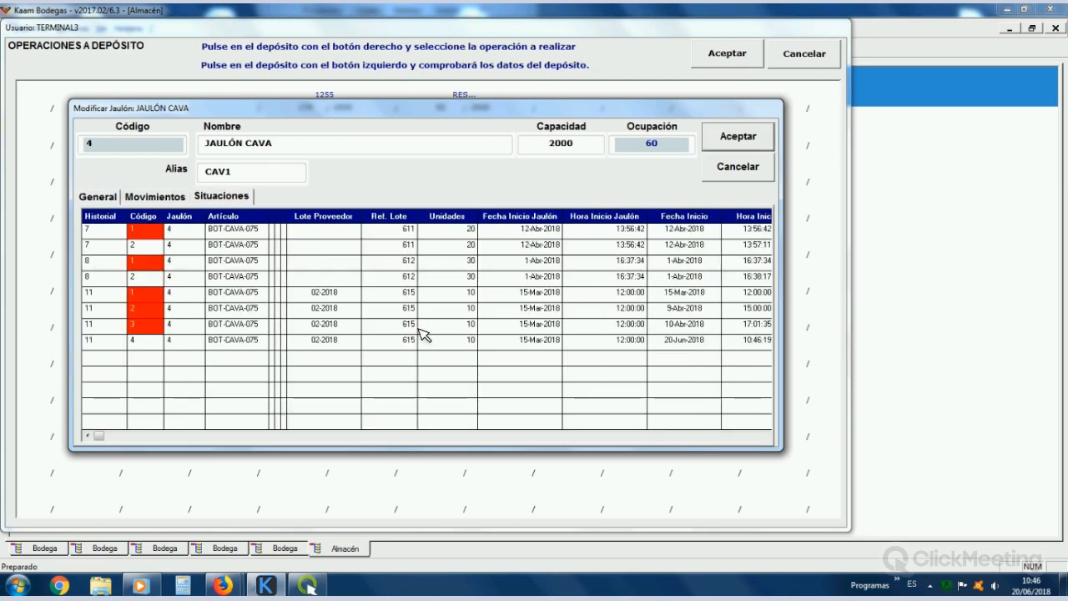
{"action": "left_click", "coordinate": [510, 332]}
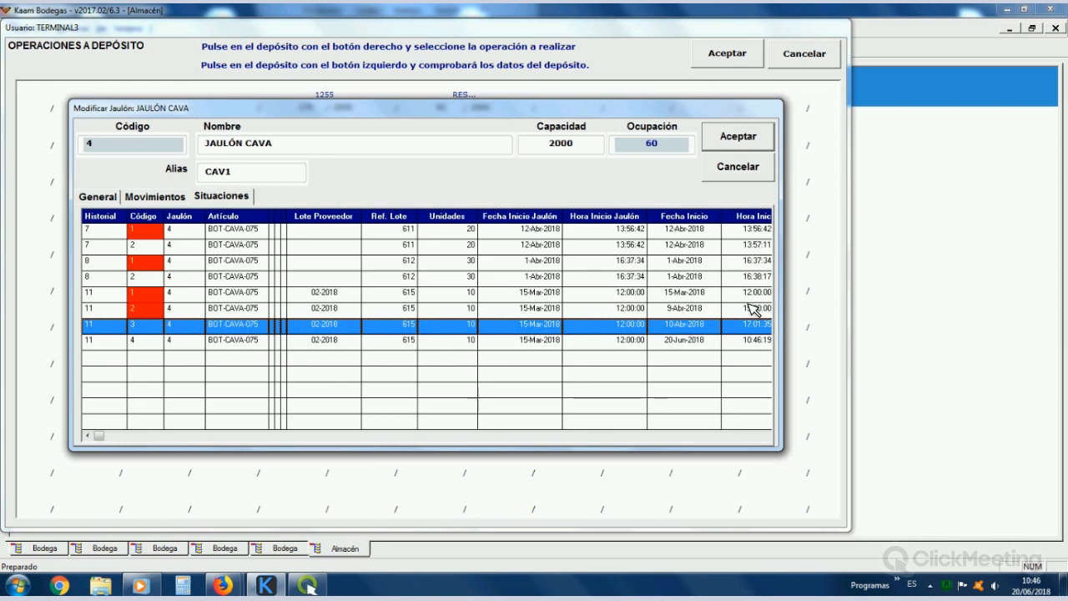
Step: Maximize the JAULÓN CAVA record and widen the collapsed Artículo, Producto Depósito and Proceso columns of its situation history
{"action": "double_click", "coordinate": [608, 110]}
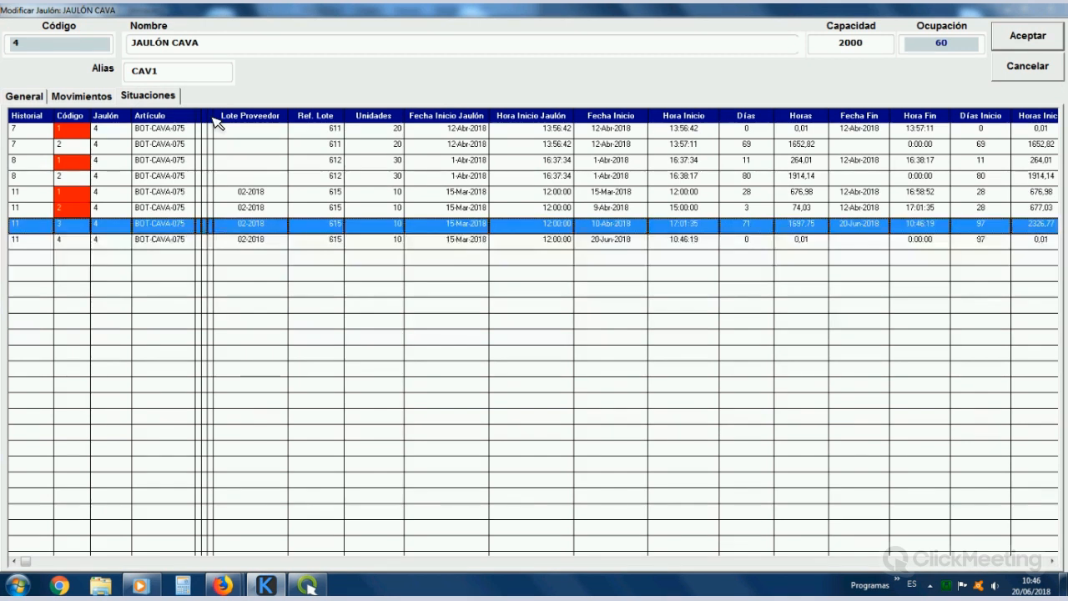
{"action": "double_click", "coordinate": [214, 119]}
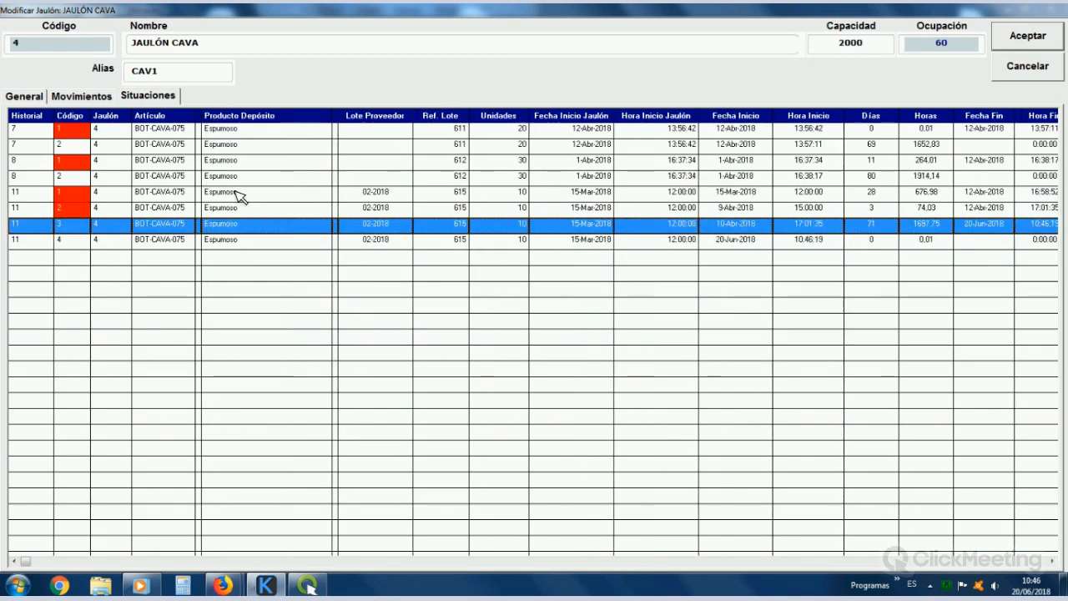
{"action": "left_click_drag", "start_coordinate": [207, 120], "coordinate": [287, 126]}
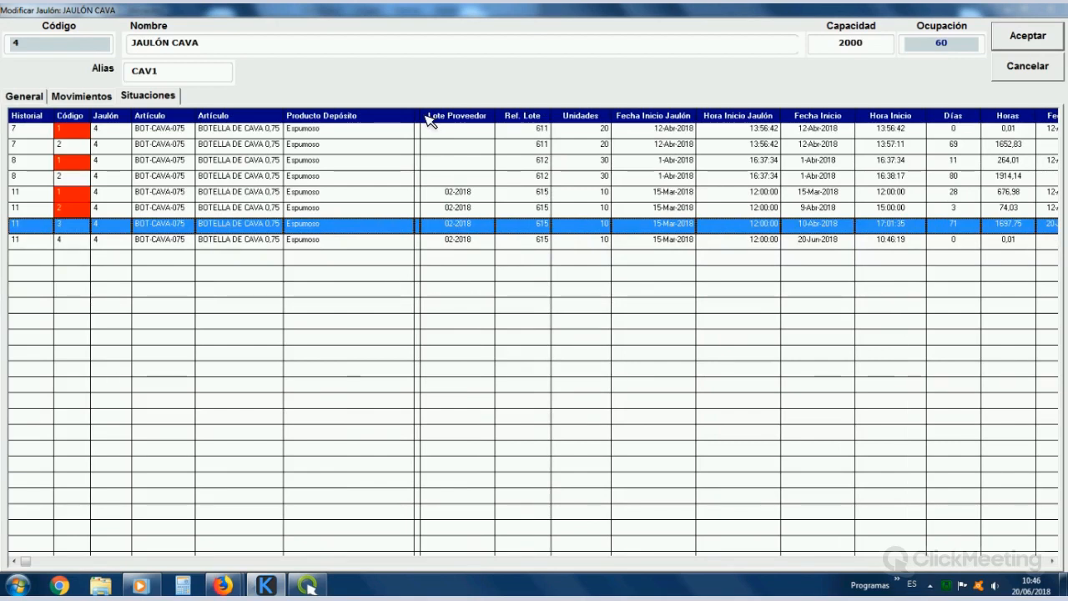
{"action": "left_click_drag", "start_coordinate": [421, 120], "coordinate": [577, 120]}
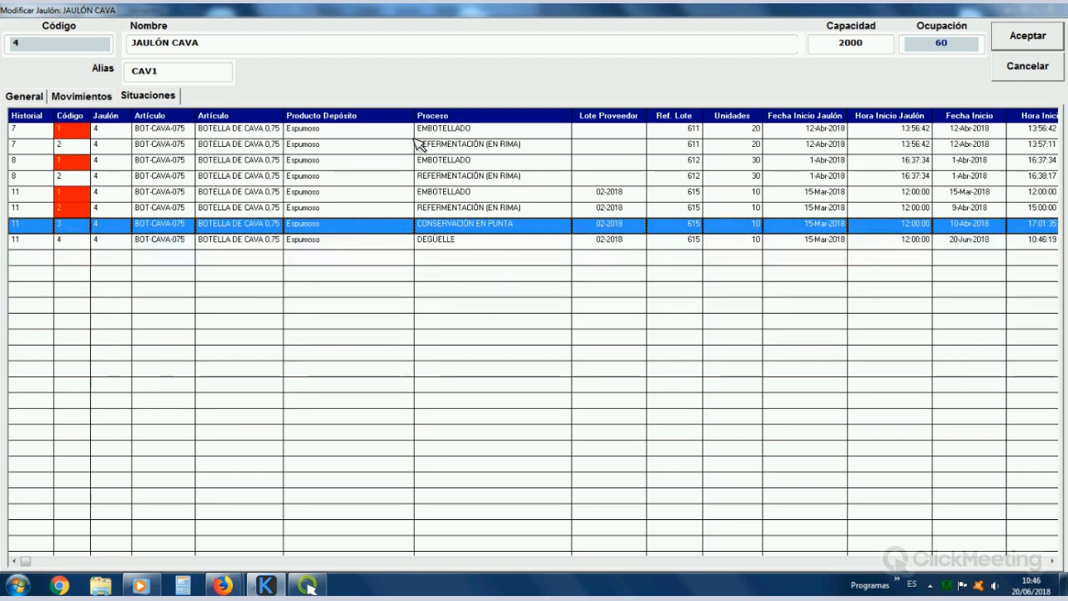
{"action": "left_click_drag", "start_coordinate": [415, 122], "coordinate": [312, 122]}
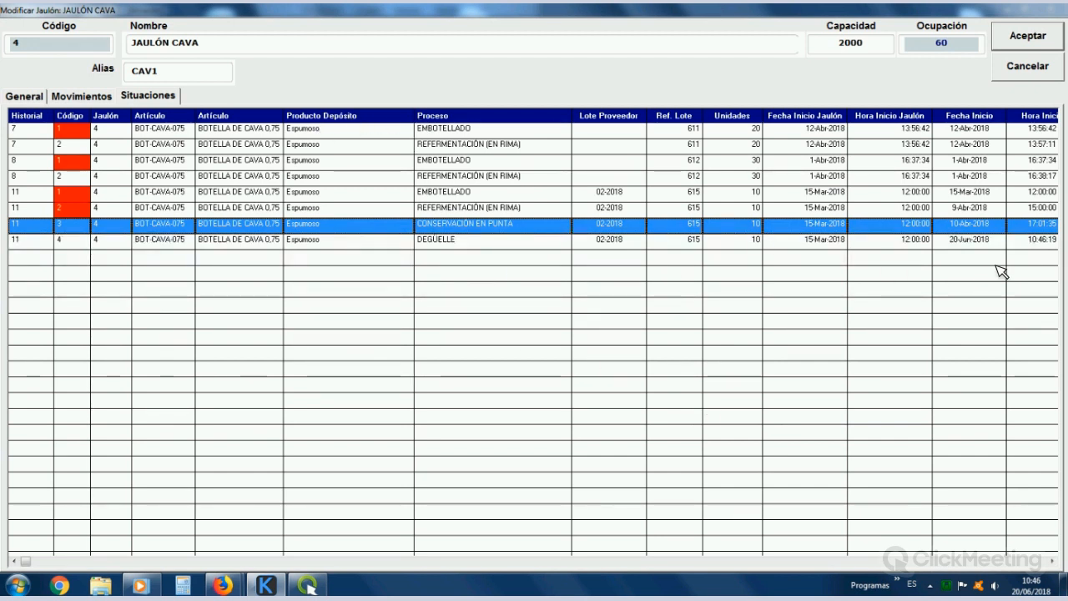
Step: Review the start dates and days in each process for supplier lot 02-2018, and close the JAULÓN CAVA record
{"action": "left_click", "coordinate": [417, 209]}
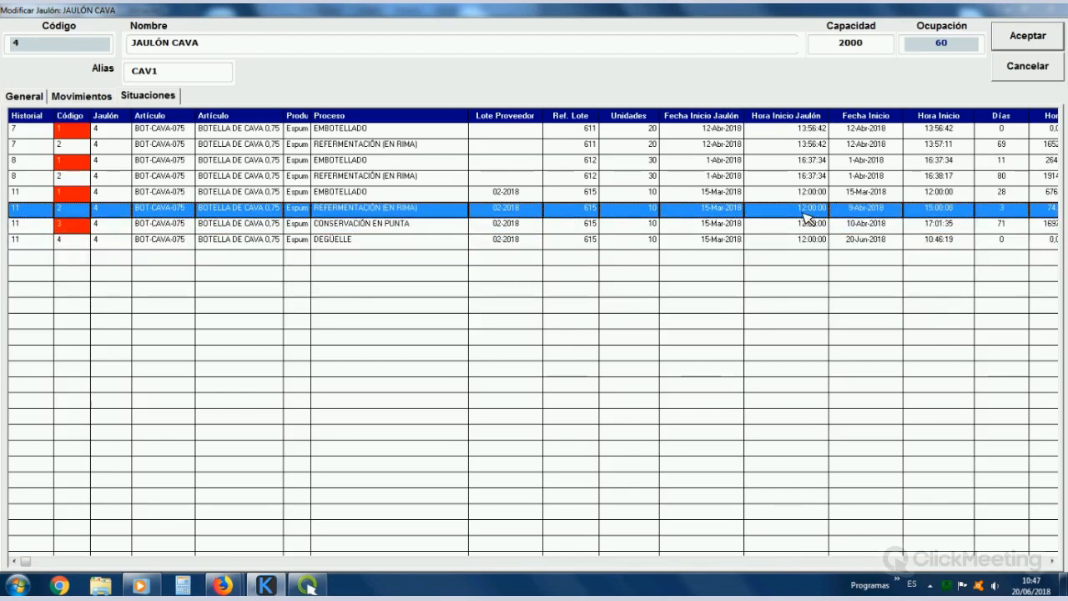
{"action": "left_click", "coordinate": [1018, 195]}
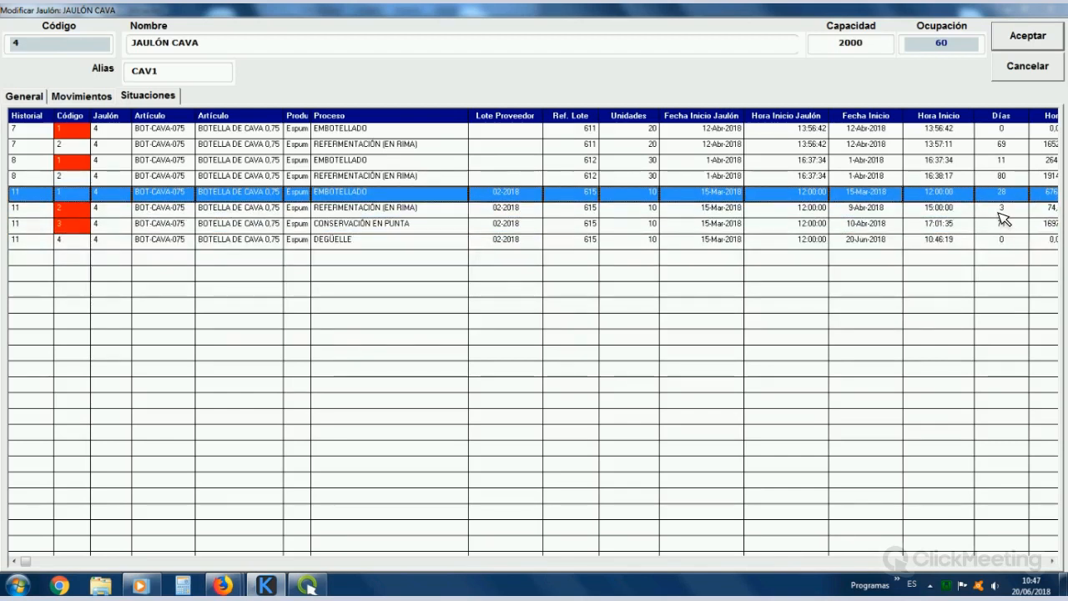
{"action": "left_click", "coordinate": [999, 210]}
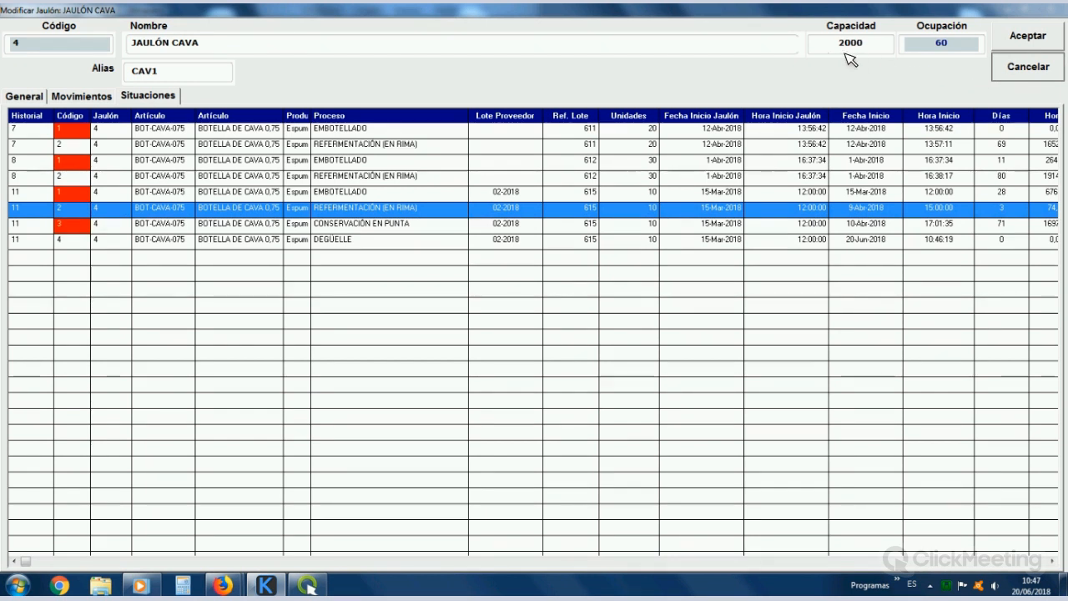
{"action": "left_click", "coordinate": [1027, 66]}
{"action": "left_click", "coordinate": [816, 57]}
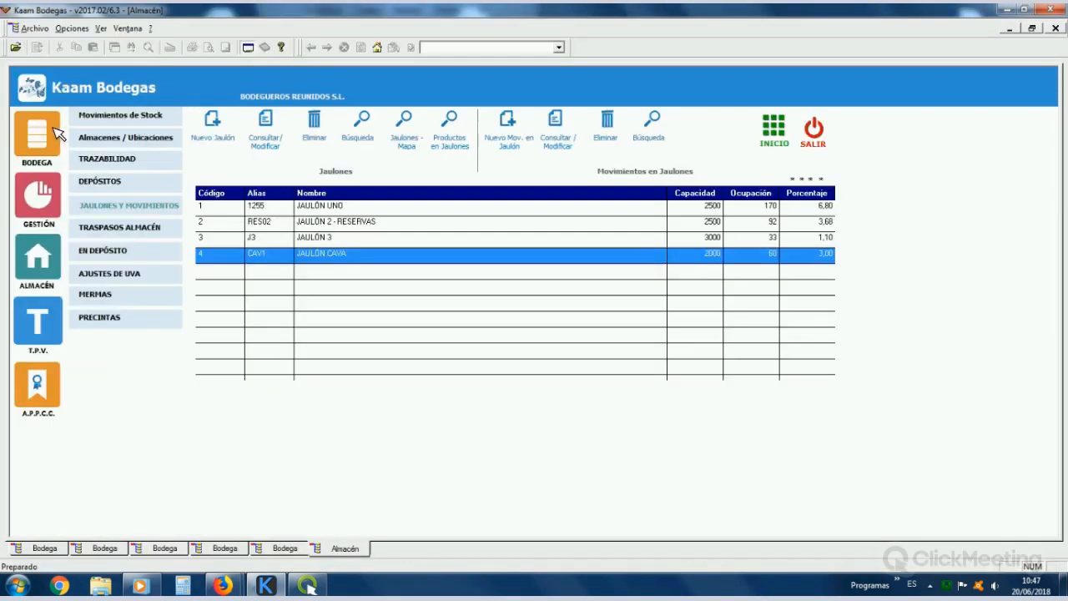
Step: Open the Macabeo bottling order, check its ETI-MACABEO label material and seal assignments, and close the order
{"action": "left_click", "coordinate": [38, 134]}
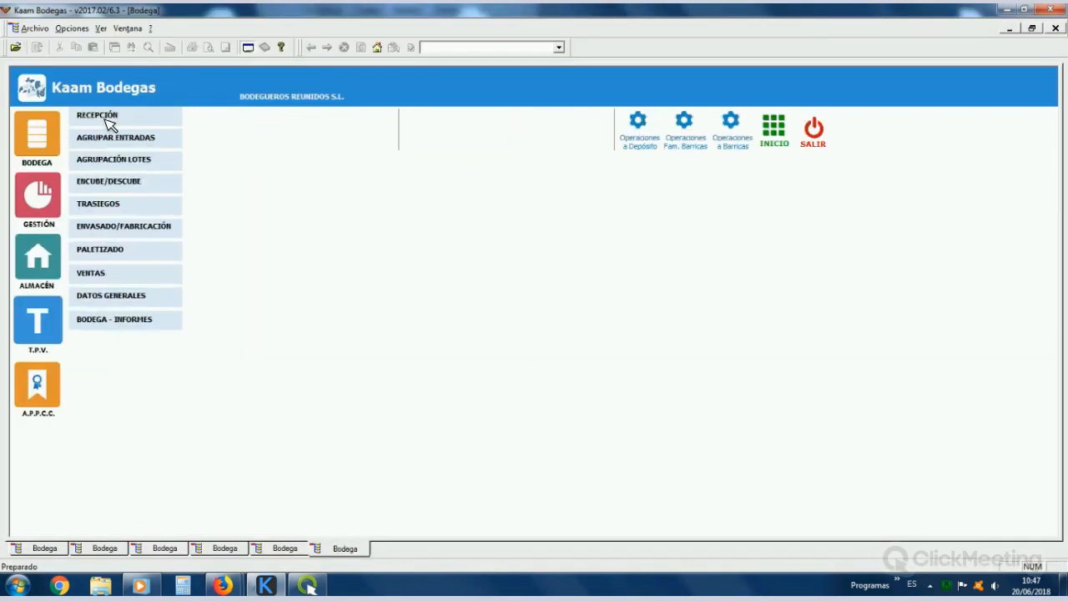
{"action": "left_click", "coordinate": [110, 231]}
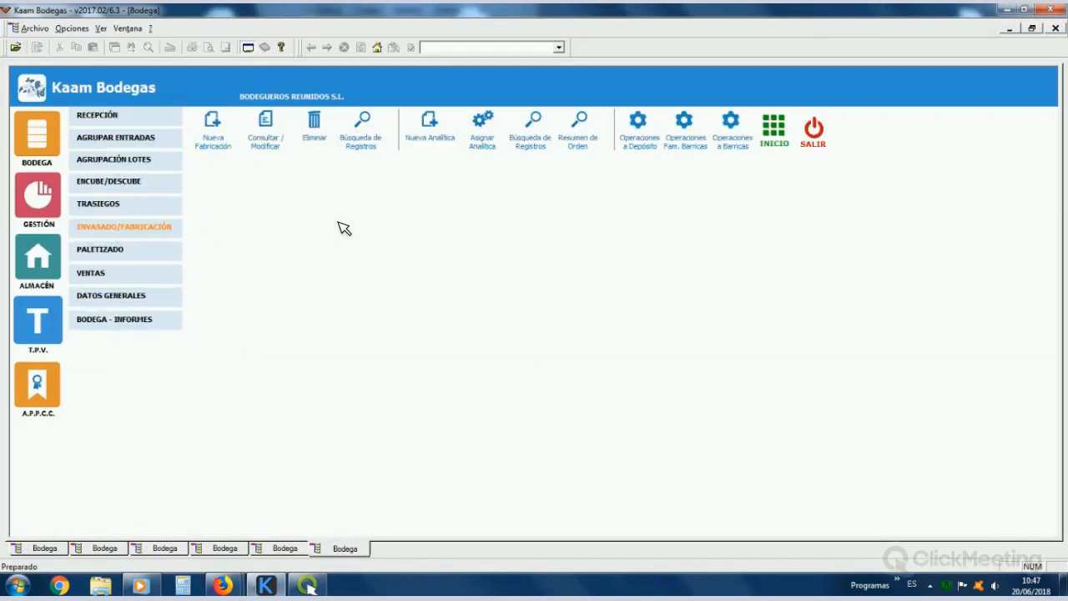
{"action": "left_click", "coordinate": [267, 121]}
{"action": "double_click", "coordinate": [428, 398]}
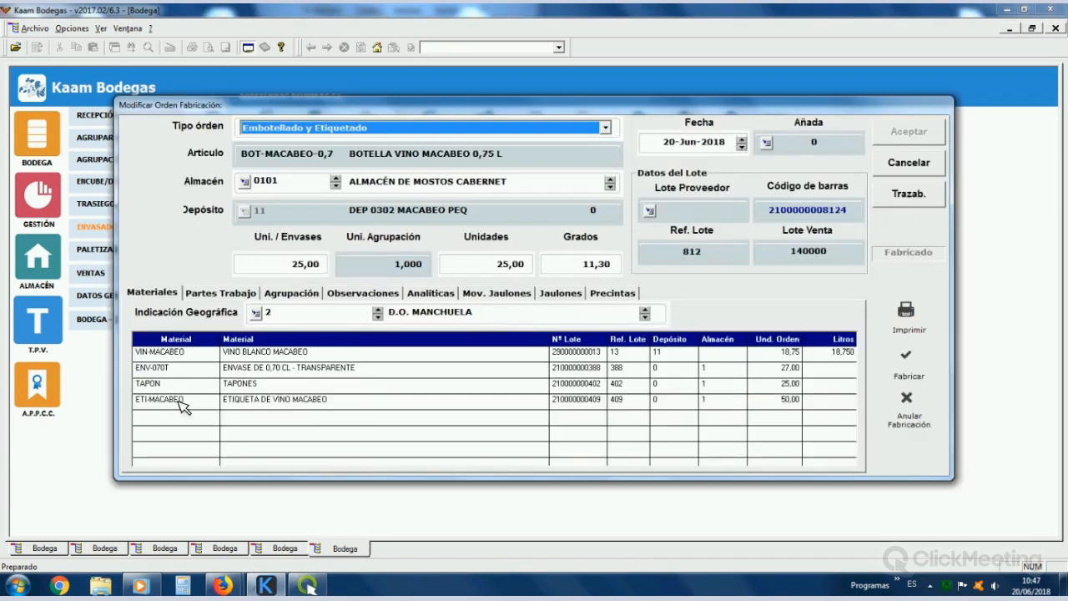
{"action": "left_click", "coordinate": [270, 398]}
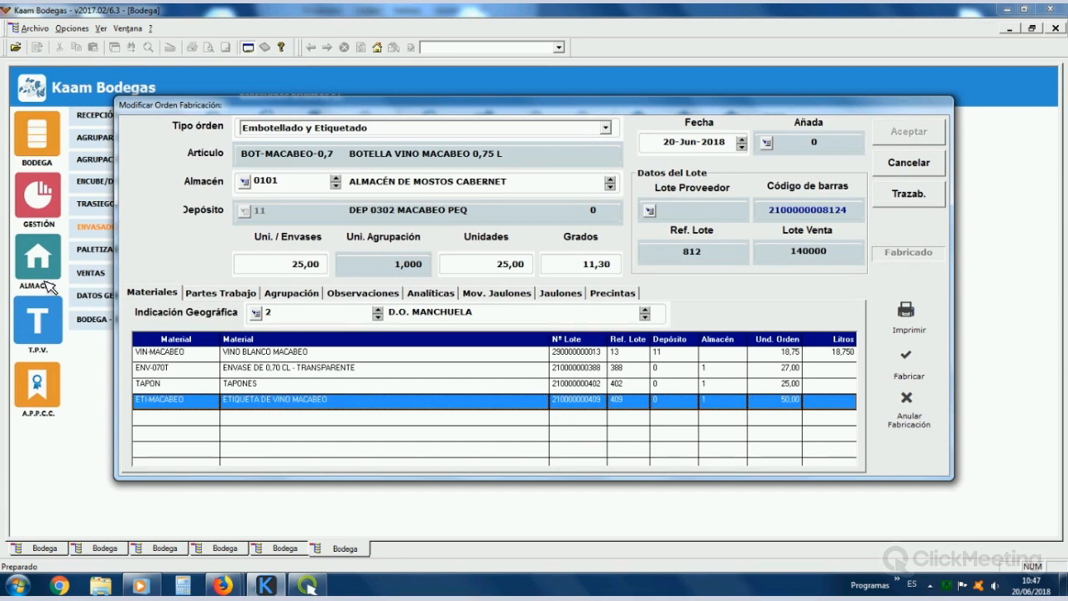
{"action": "left_click", "coordinate": [614, 296]}
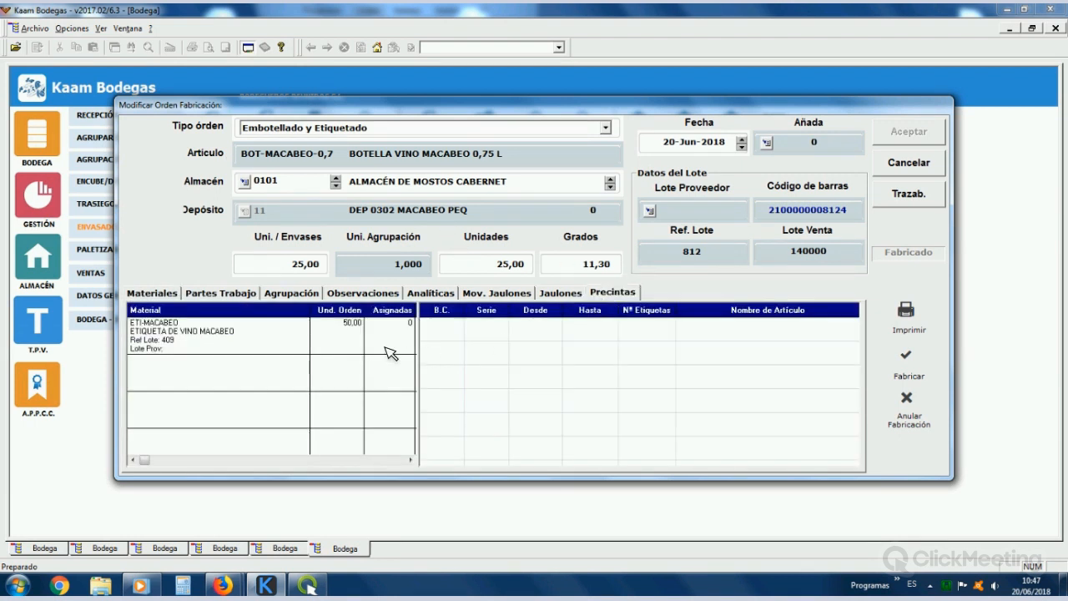
{"action": "left_click", "coordinate": [250, 337]}
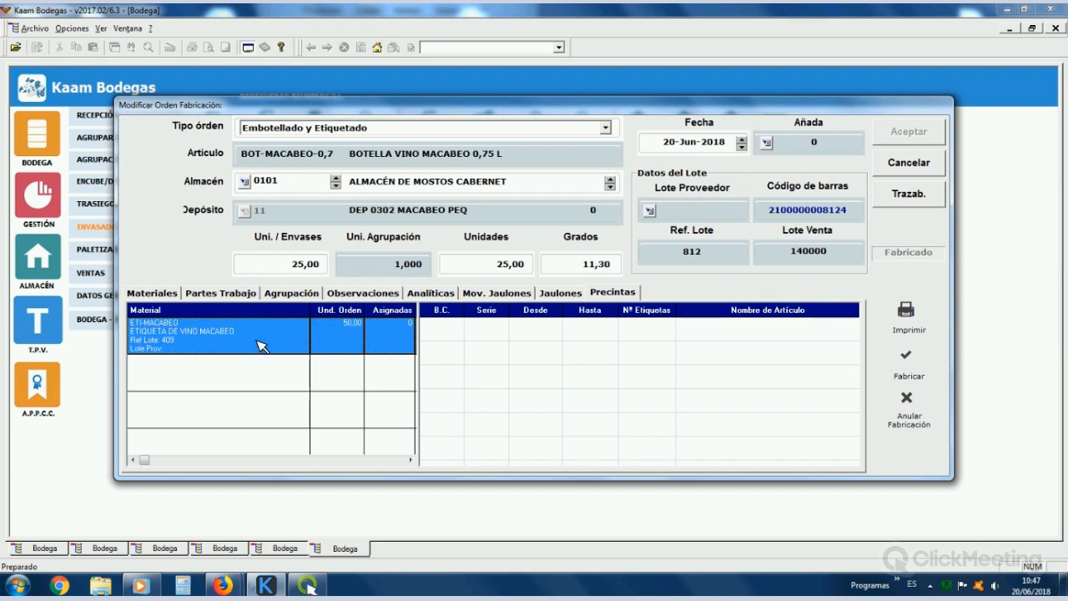
{"action": "left_click", "coordinate": [908, 171]}
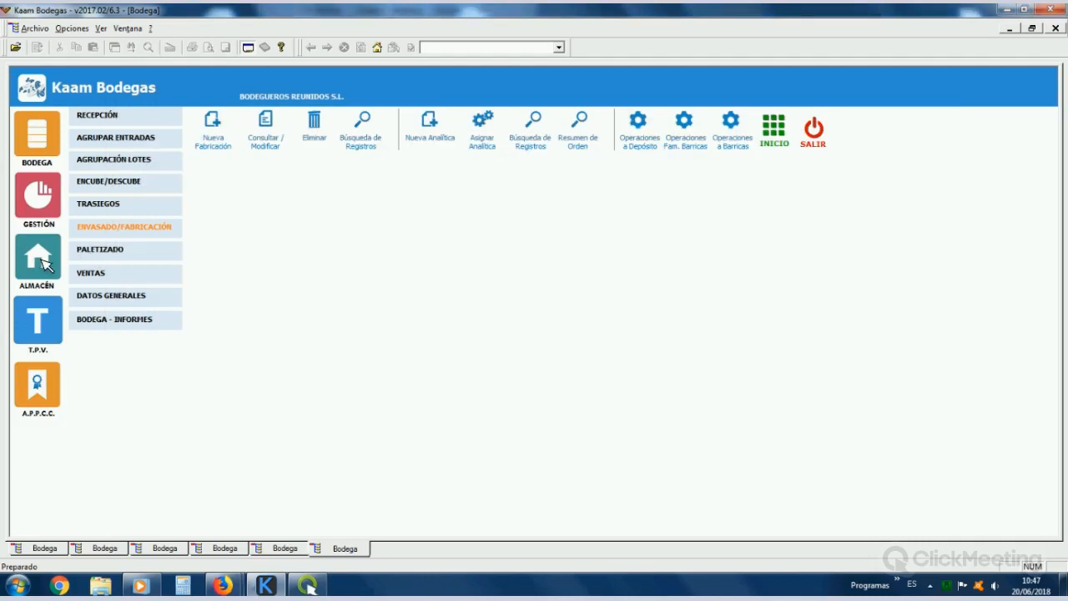
Step: List all purchased seal and back-label blocks, check the number range of the MAC series, and close the list
{"action": "left_click", "coordinate": [42, 263]}
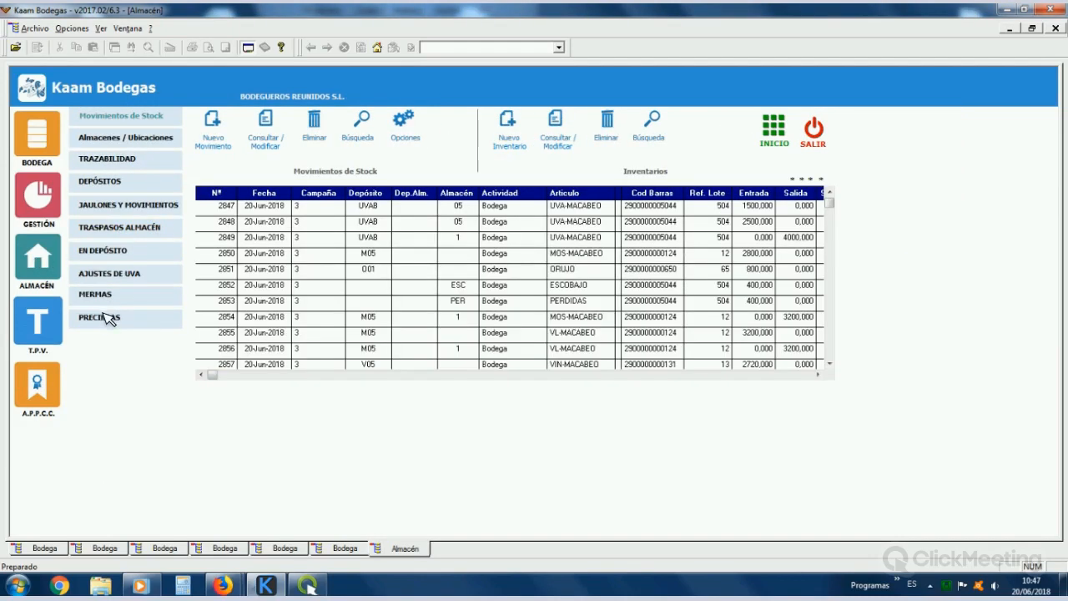
{"action": "left_click", "coordinate": [100, 318]}
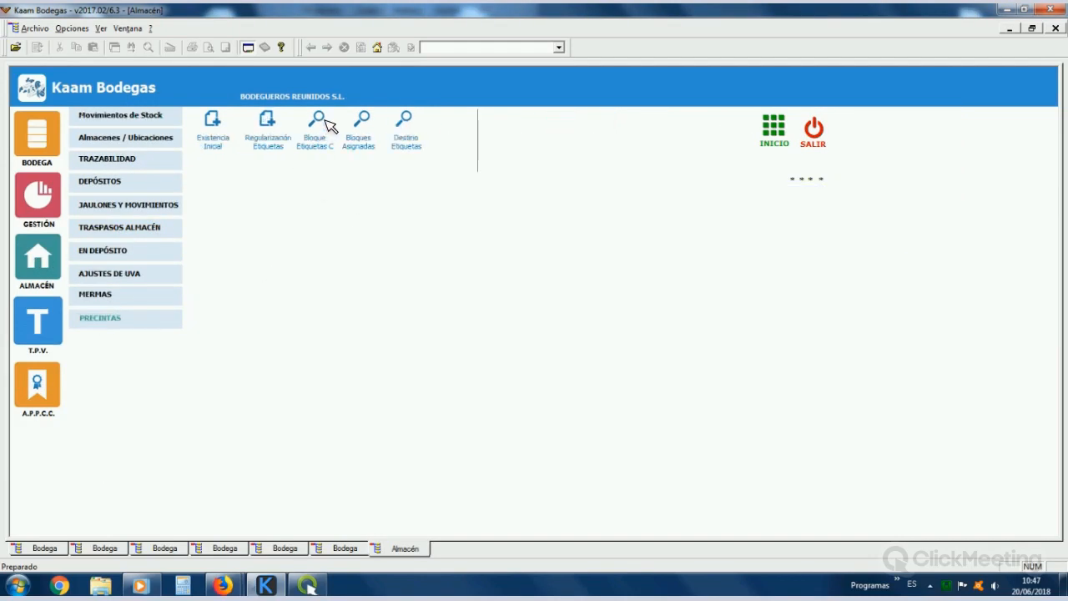
{"action": "left_click", "coordinate": [350, 140]}
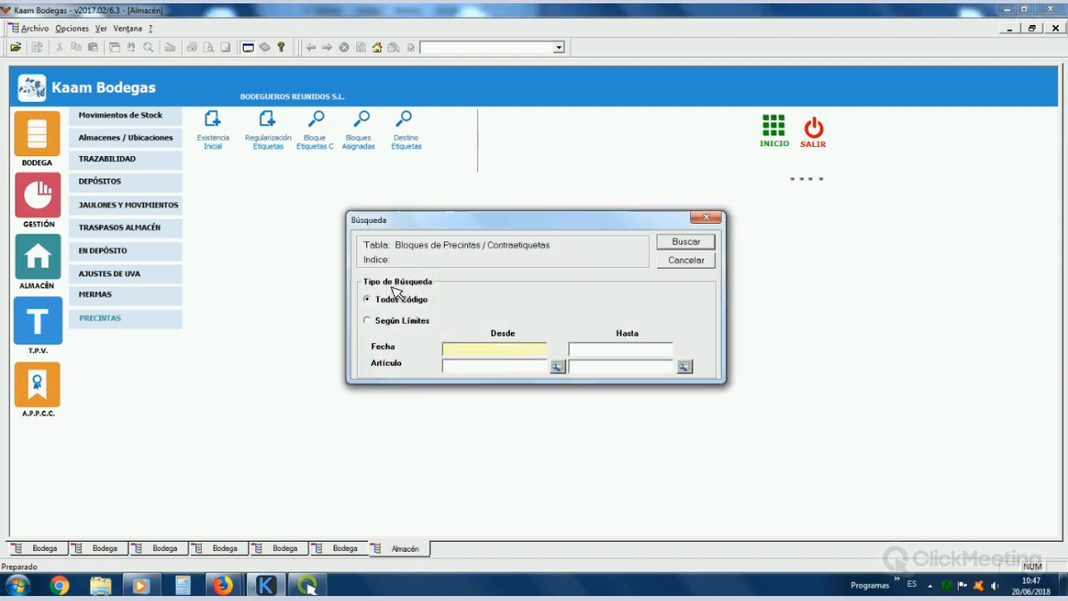
{"action": "left_click", "coordinate": [682, 241]}
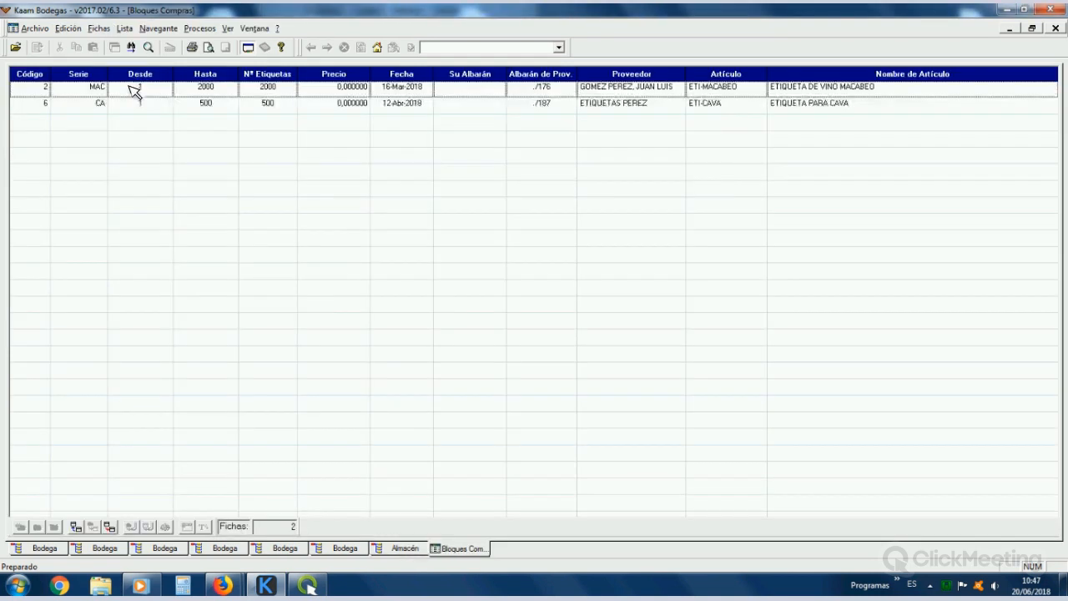
{"action": "left_click", "coordinate": [133, 90]}
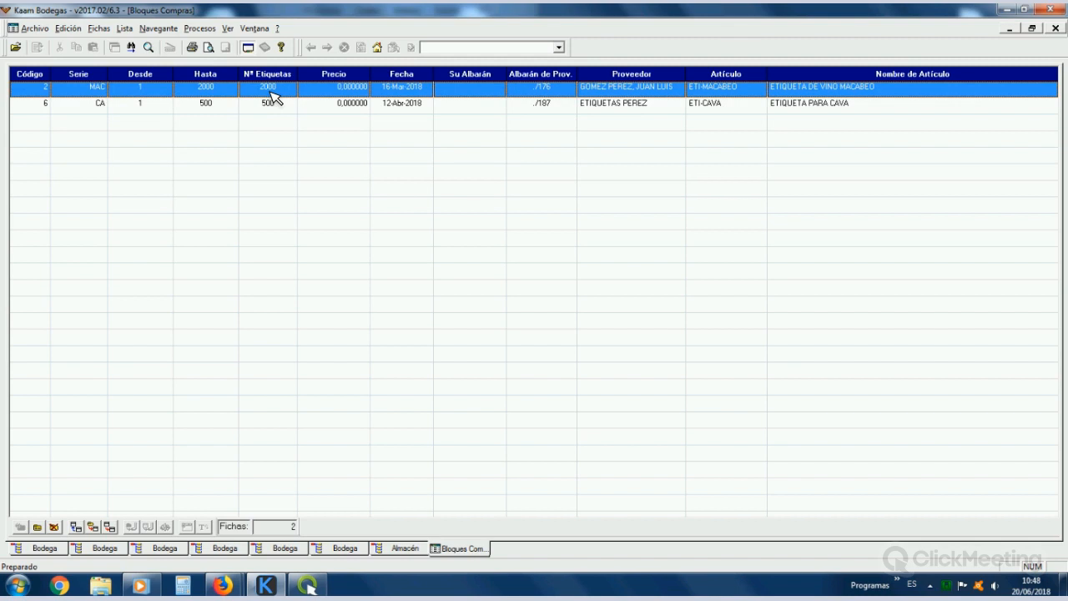
{"action": "left_click", "coordinate": [1055, 29]}
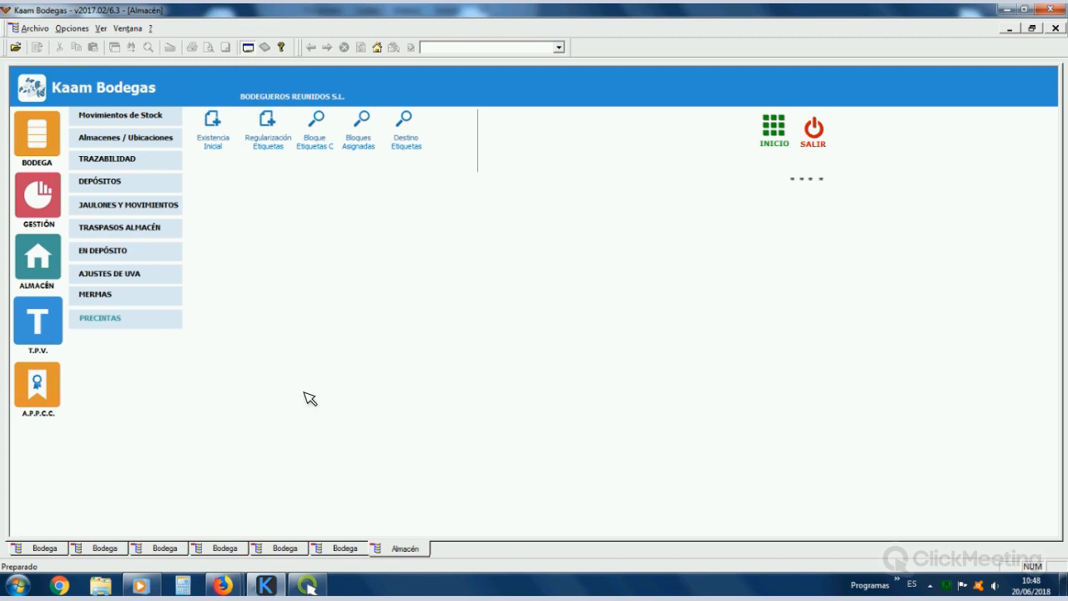
Step: Reopen the Macabeo bottling order and set the series to MAC in the seal management for its ETI-MACABEO labels
{"action": "left_click", "coordinate": [345, 548]}
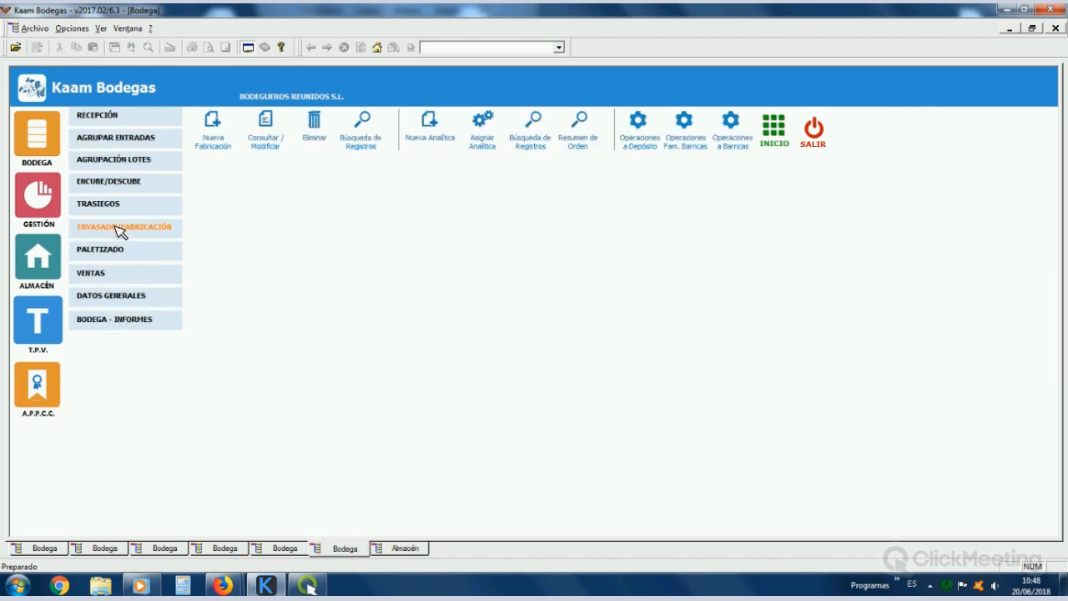
{"action": "double_click", "coordinate": [448, 396]}
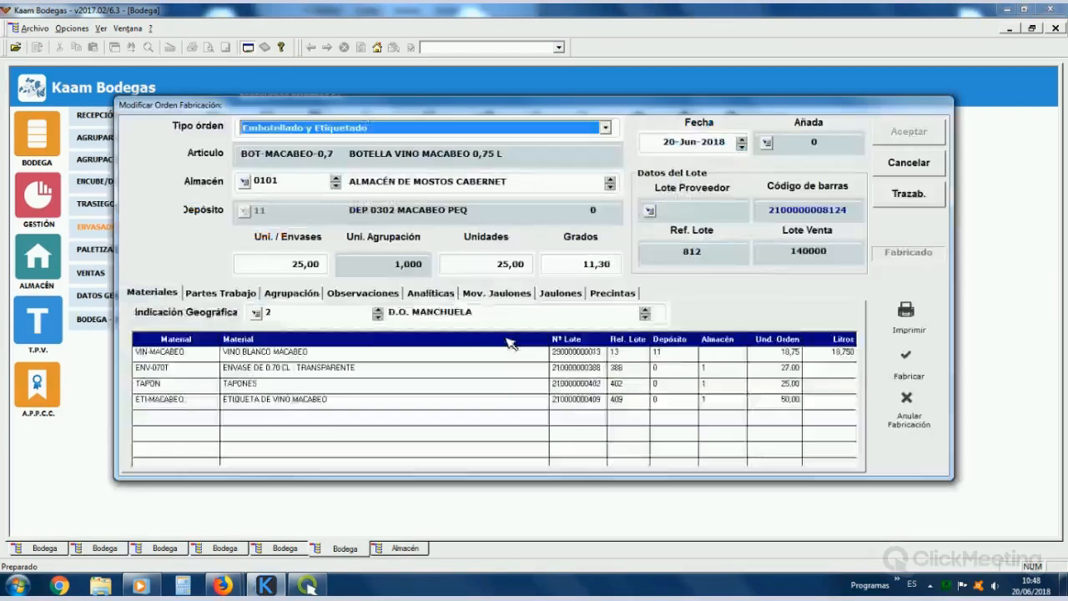
{"action": "left_click", "coordinate": [612, 293]}
{"action": "left_click", "coordinate": [280, 337]}
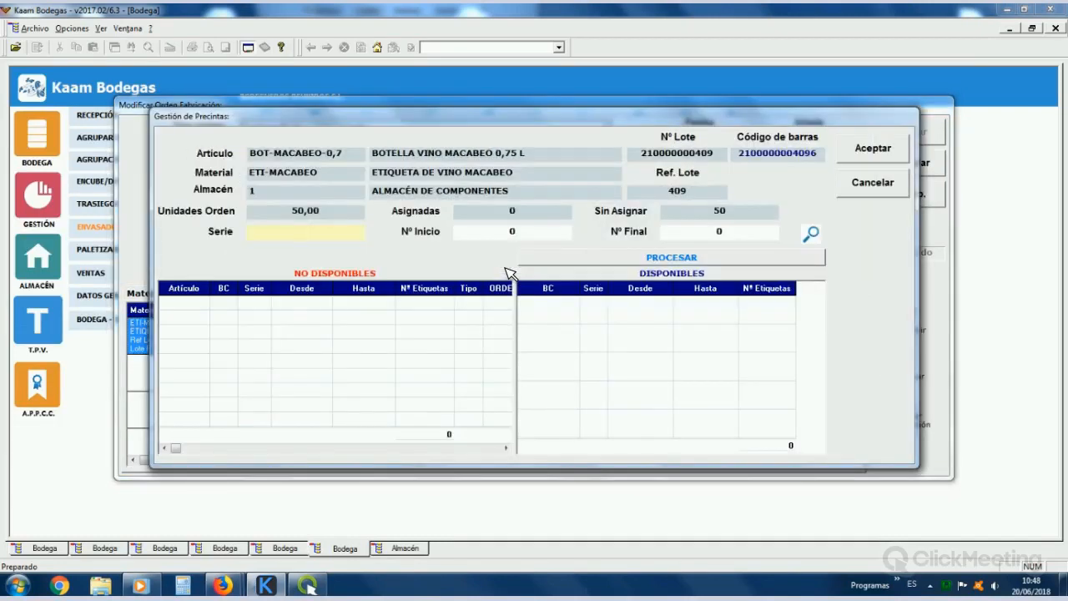
{"action": "type", "text": "MAC"}
{"action": "key", "text": "Tab"}
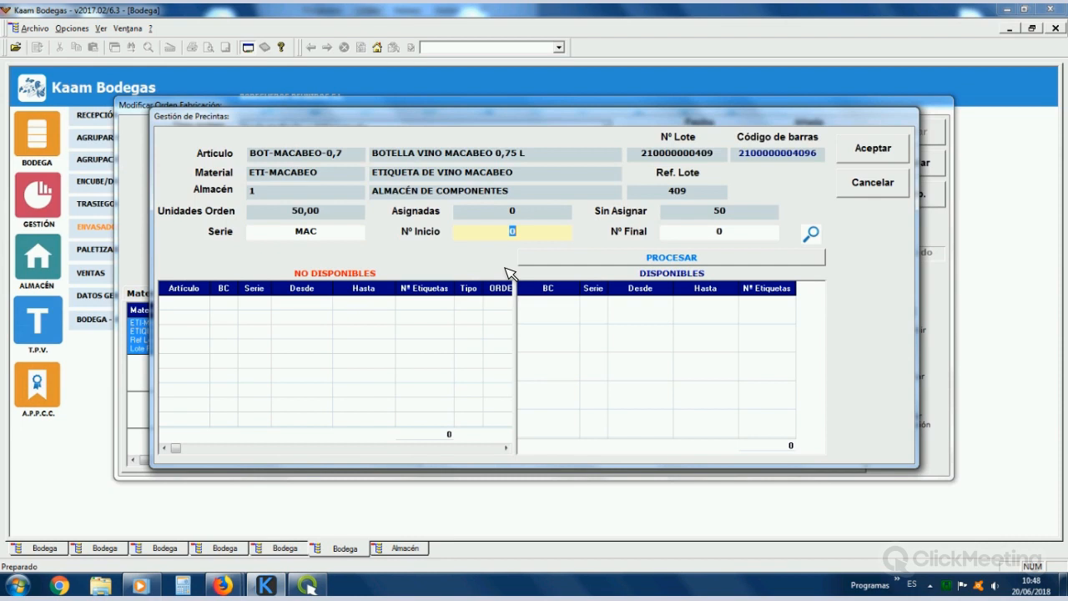
Step: Check the availability of MAC labels 1 to 50 and inspect the unavailable block's details
{"action": "key", "text": "Tab"}
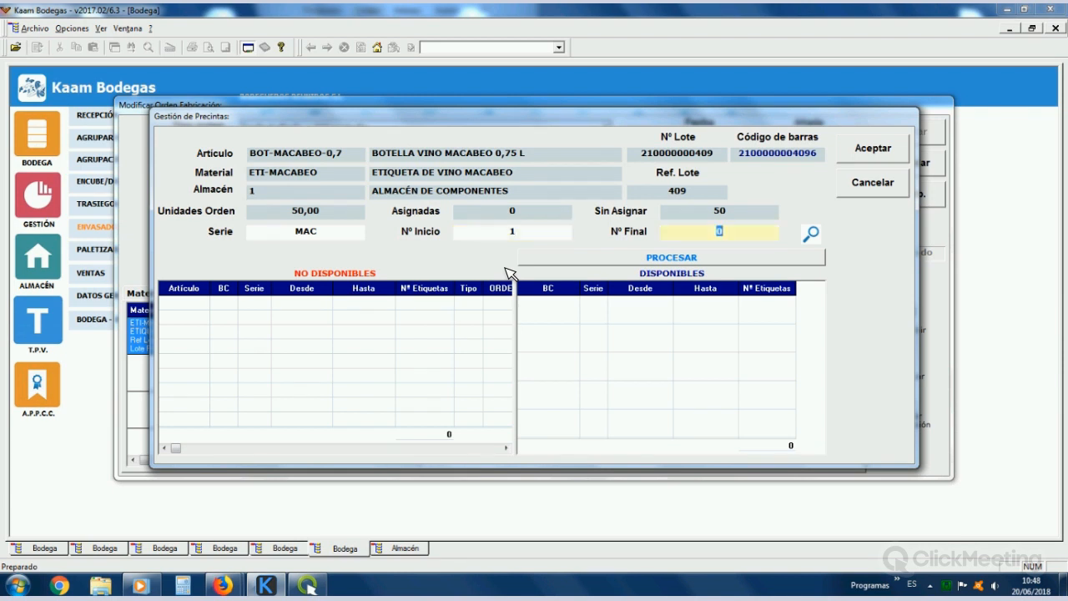
{"action": "key", "text": "Tab"}
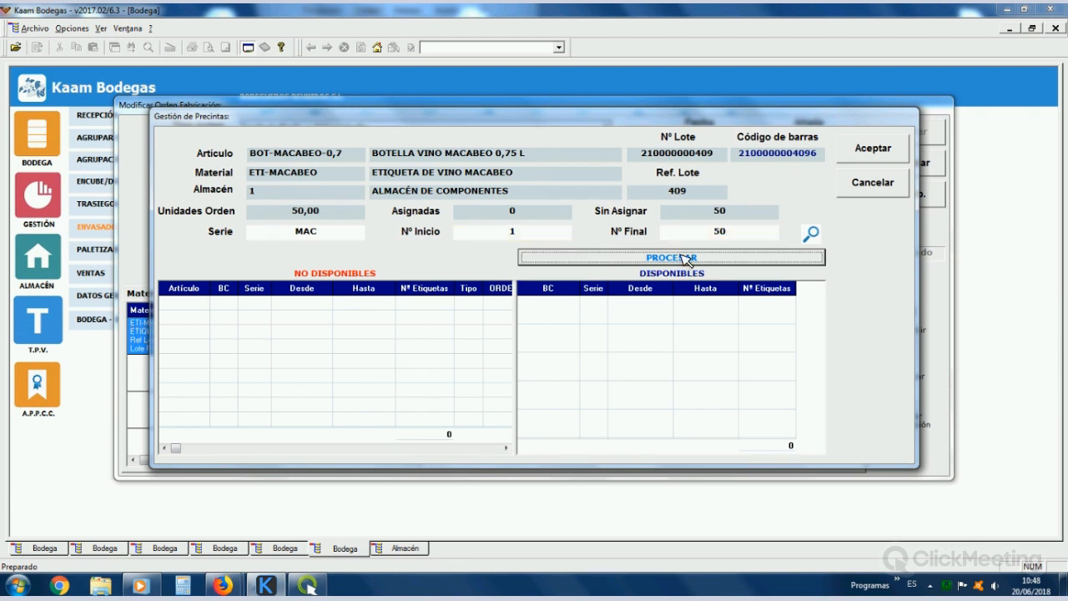
{"action": "left_click", "coordinate": [816, 231]}
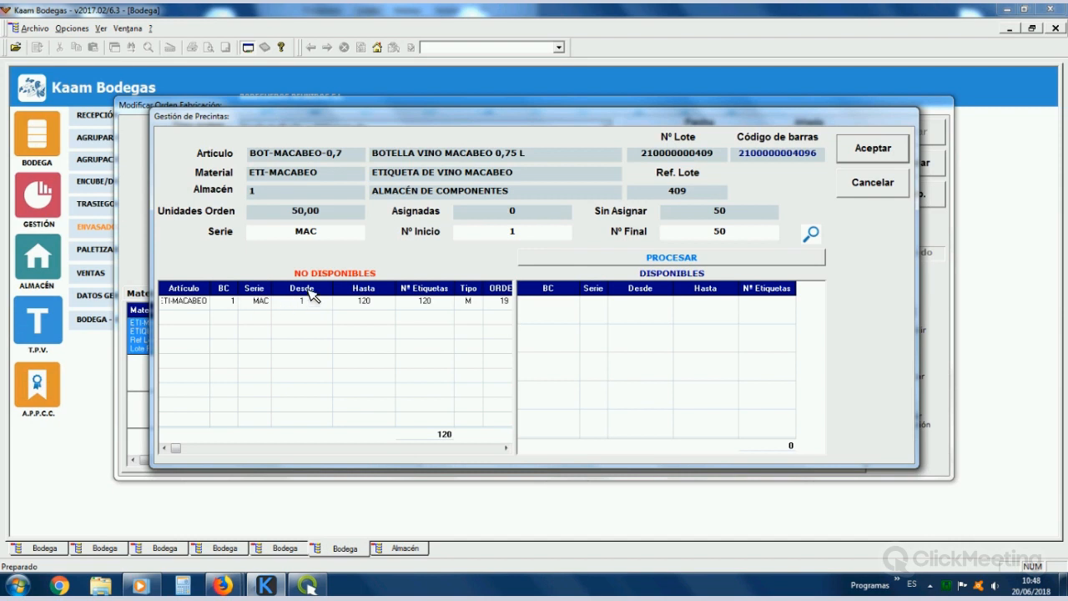
{"action": "left_click", "coordinate": [450, 305]}
{"action": "left_click", "coordinate": [505, 448]}
{"action": "left_click", "coordinate": [506, 448]}
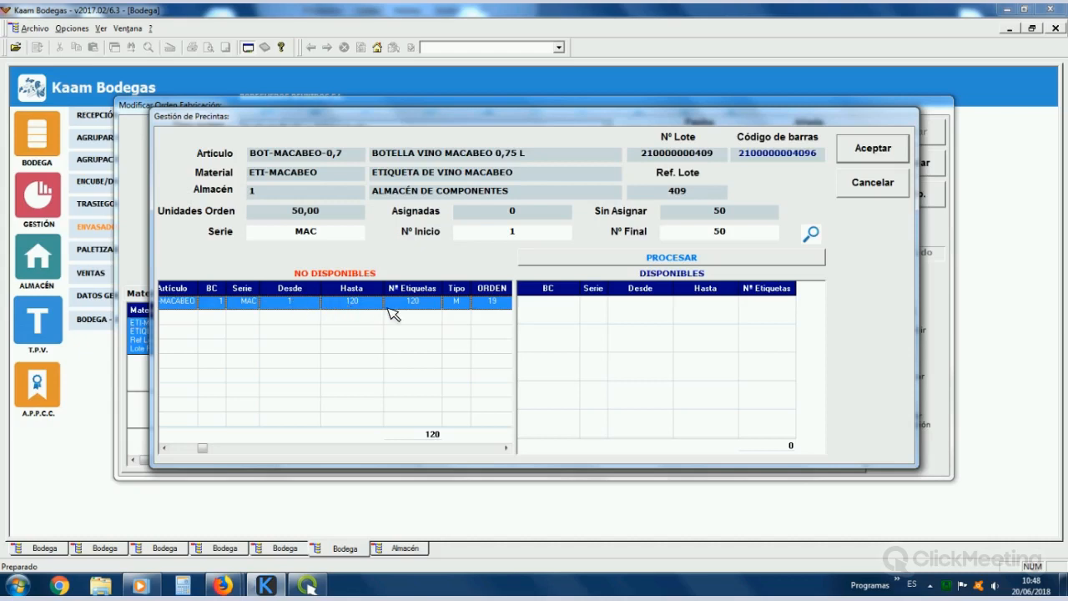
Step: Check the availability of MAC labels 121 to 170
{"action": "left_click", "coordinate": [559, 239]}
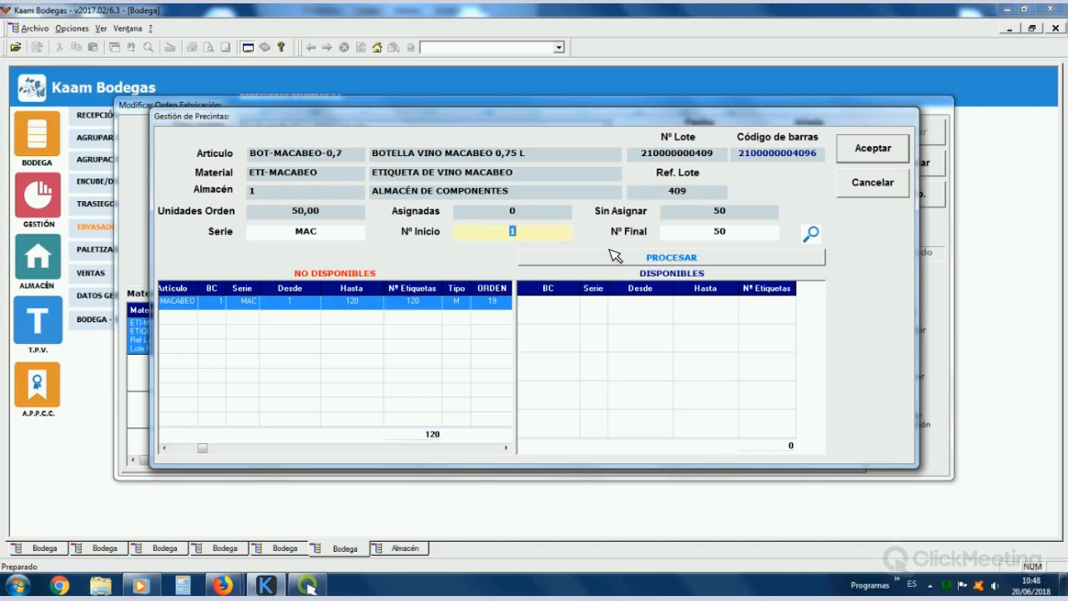
{"action": "key", "text": "Tab"}
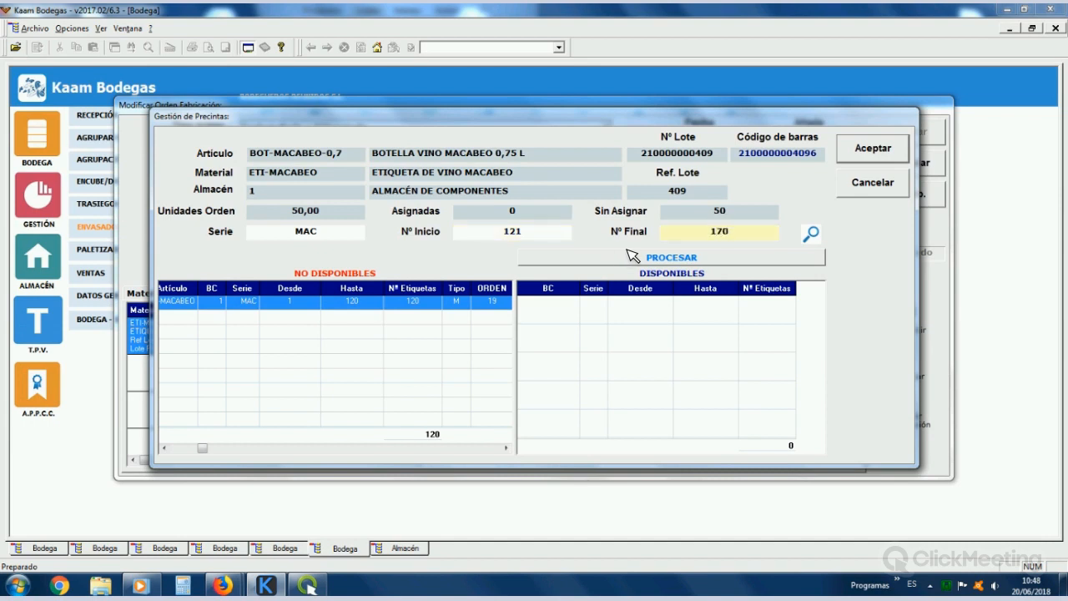
{"action": "left_click", "coordinate": [812, 235]}
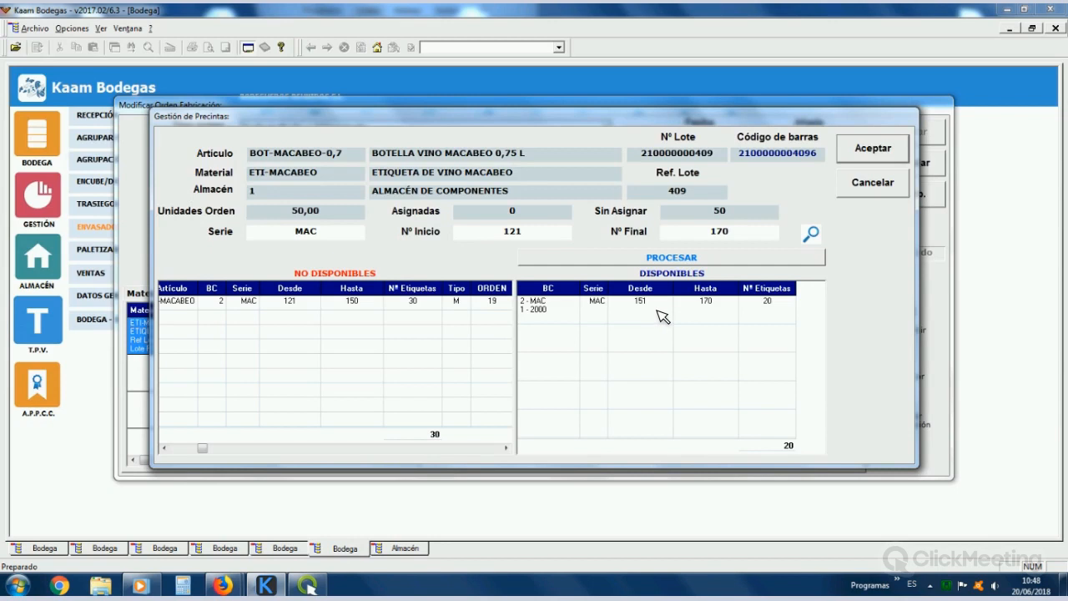
Step: Set the MAC label range to 151 to 200, check its availability, and assign the available labels to the order
{"action": "left_click", "coordinate": [541, 234]}
{"action": "type", "text": "15"}
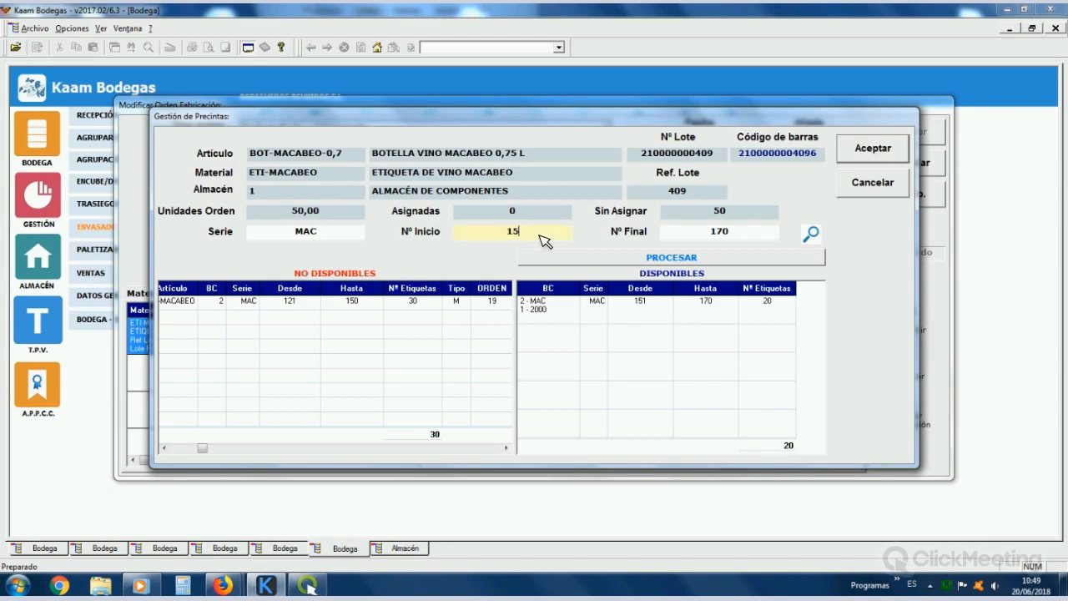
{"action": "type", "text": "1"}
{"action": "key", "text": "Tab"}
{"action": "type", "text": "200"}
{"action": "key", "text": "Tab"}
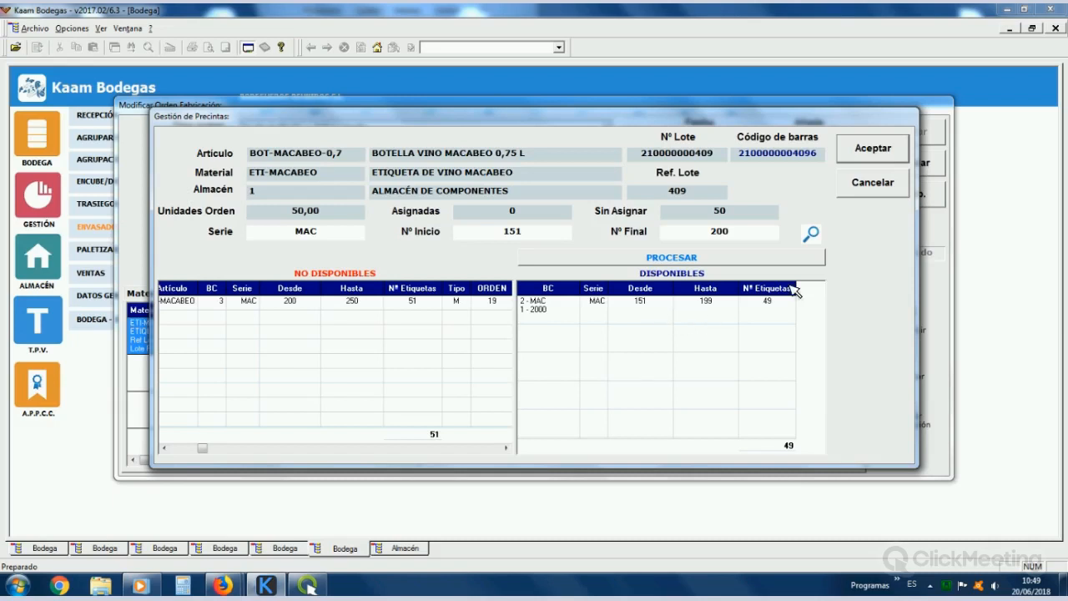
{"action": "left_click", "coordinate": [700, 257]}
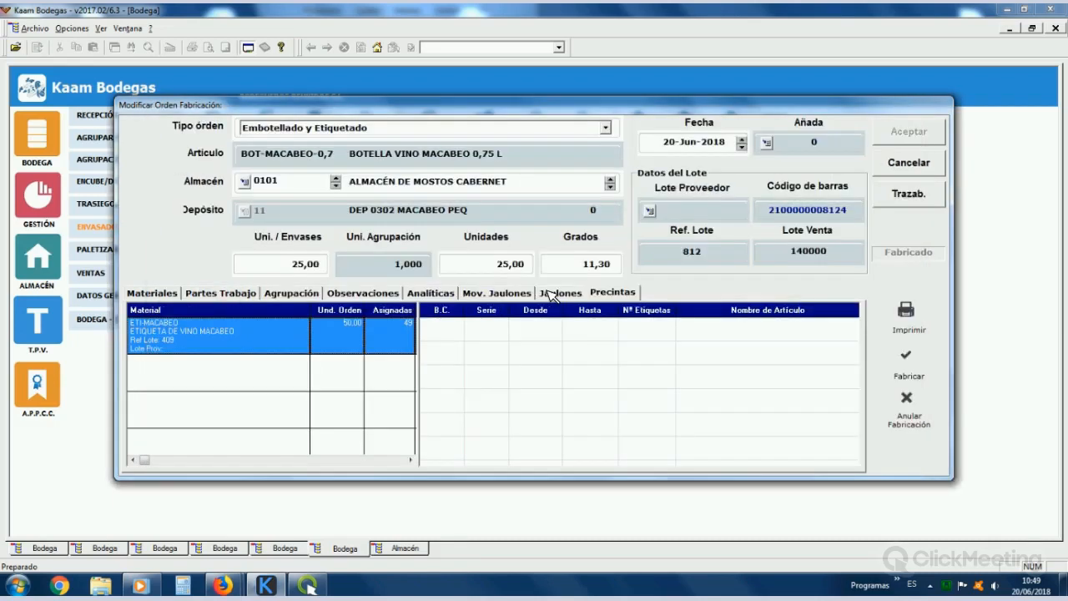
Step: Check the order's cage distribution and the MAC label block assigned to it, and close the order
{"action": "left_click", "coordinate": [560, 293]}
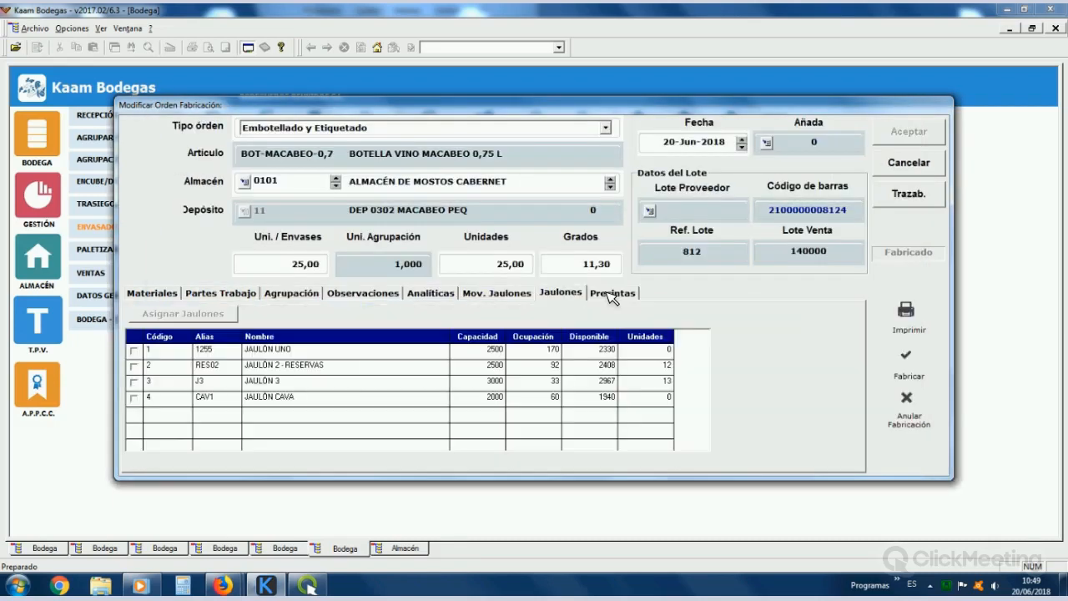
{"action": "left_click", "coordinate": [614, 292]}
{"action": "left_click", "coordinate": [507, 330]}
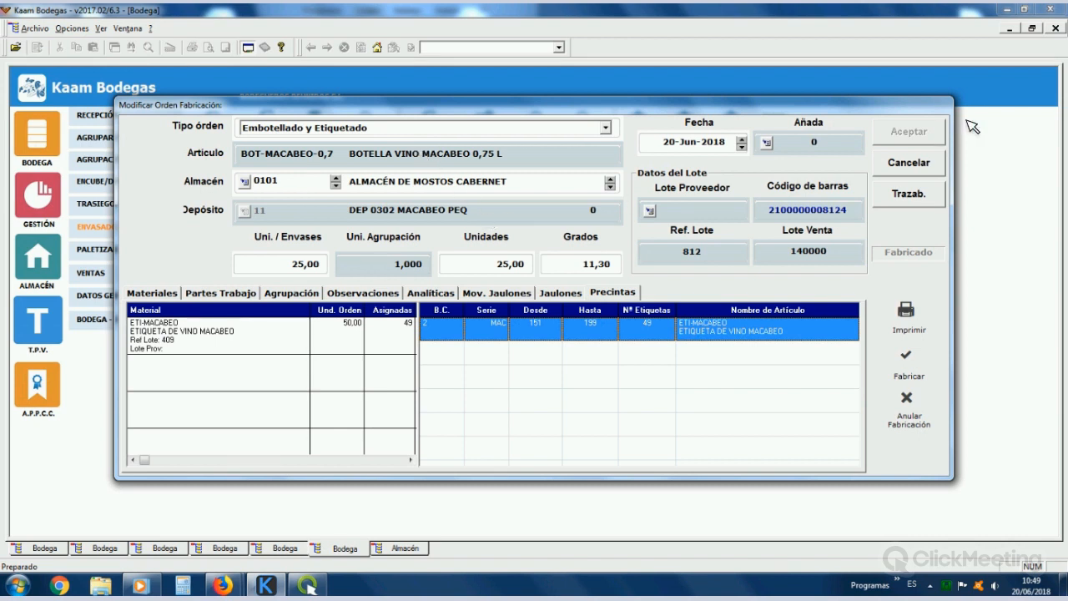
{"action": "left_click", "coordinate": [927, 163]}
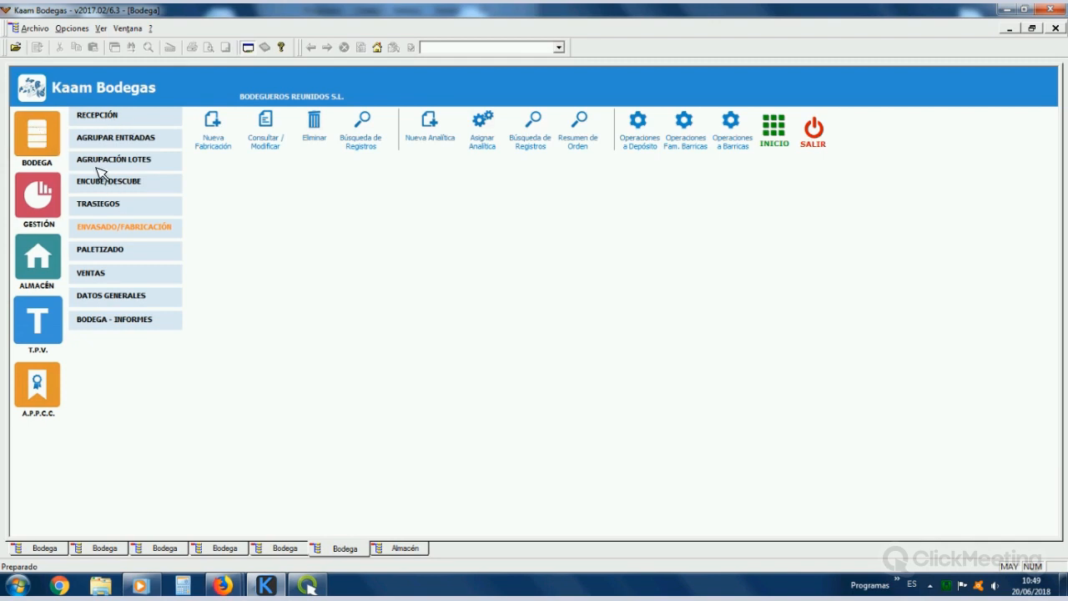
Step: Open the deposit operations for Nave 1 and start a deposit-to-deposit racking of 200 units from Macabeo wine deposit V04
{"action": "left_click", "coordinate": [639, 122]}
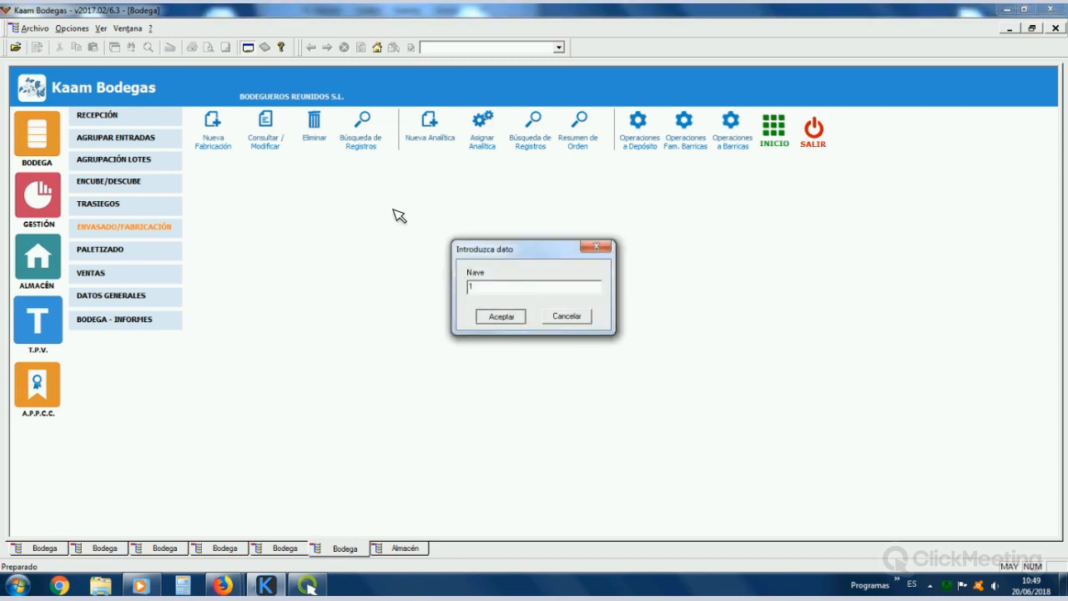
{"action": "key", "text": "Return"}
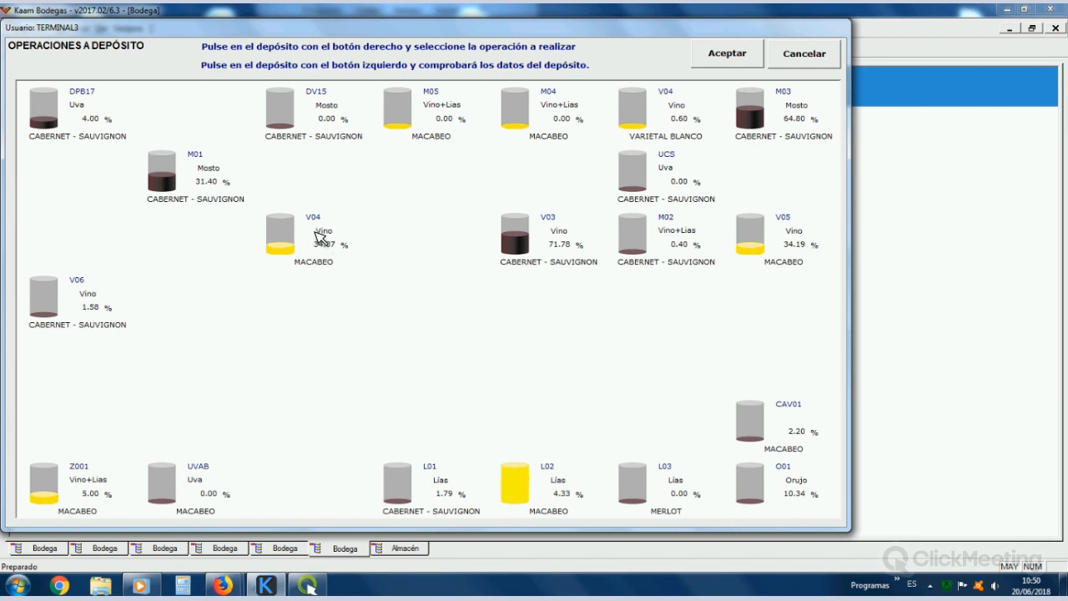
{"action": "right_click", "coordinate": [312, 232]}
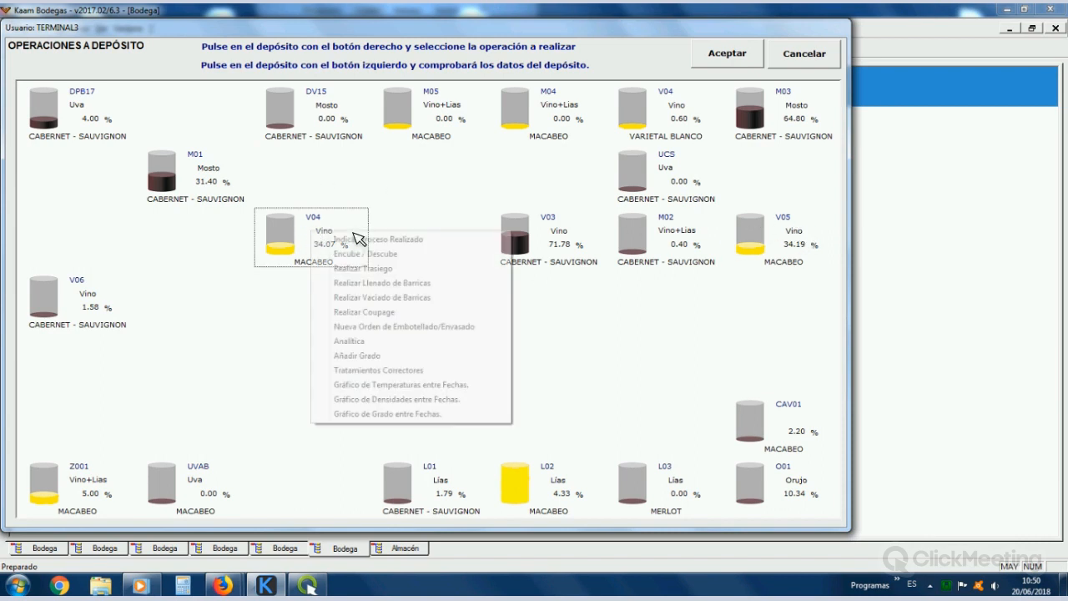
{"action": "left_click", "coordinate": [381, 270]}
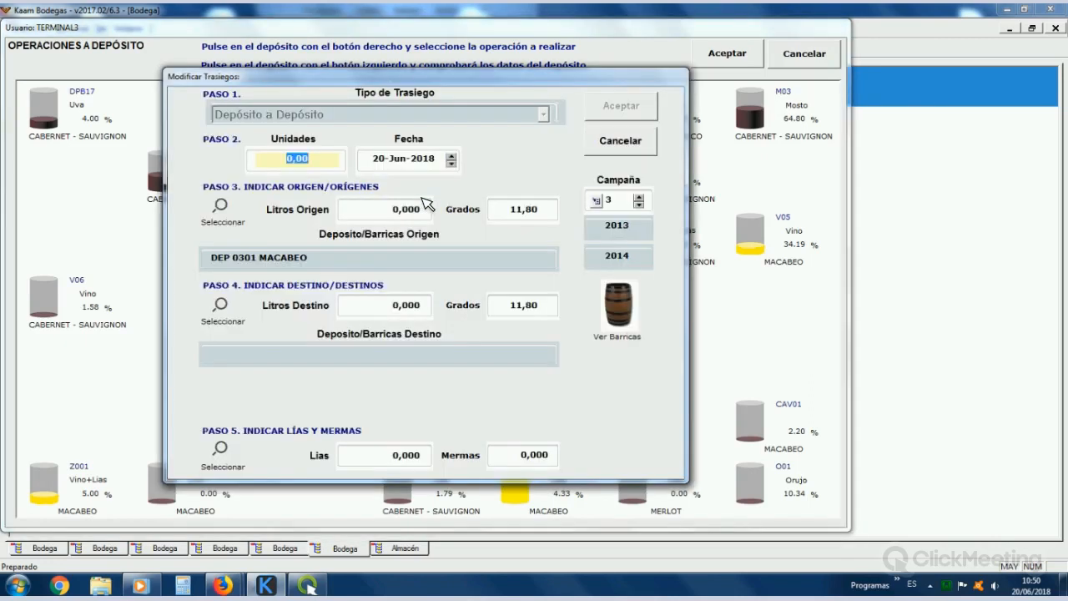
{"action": "type", "text": "200"}
{"action": "key", "text": "Tab"}
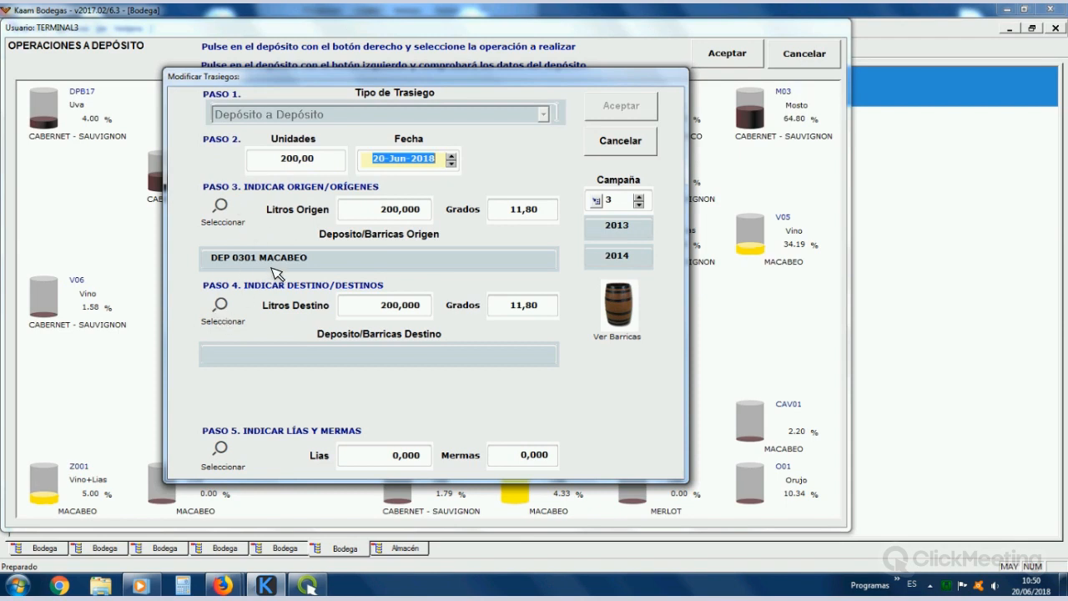
{"action": "mouse_move", "coordinate": [252, 77]}
{"action": "left_mouse_down"}
{"action": "mouse_move", "coordinate": [465, 189]}
{"action": "mouse_move", "coordinate": [422, 145]}
{"action": "mouse_move", "coordinate": [254, 151]}
{"action": "mouse_move", "coordinate": [255, 83]}
{"action": "left_mouse_up"}
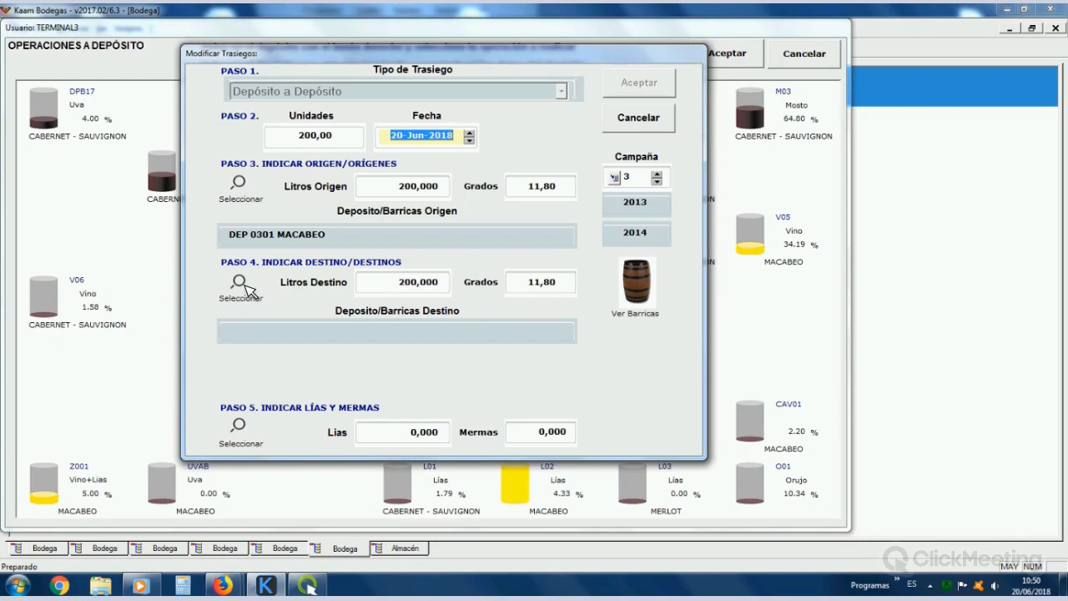
Step: Choose DEP 0302 MACABEO PEQ as the racking's destination and enter 30 litres of lees
{"action": "left_click", "coordinate": [239, 282]}
{"action": "left_click", "coordinate": [500, 314]}
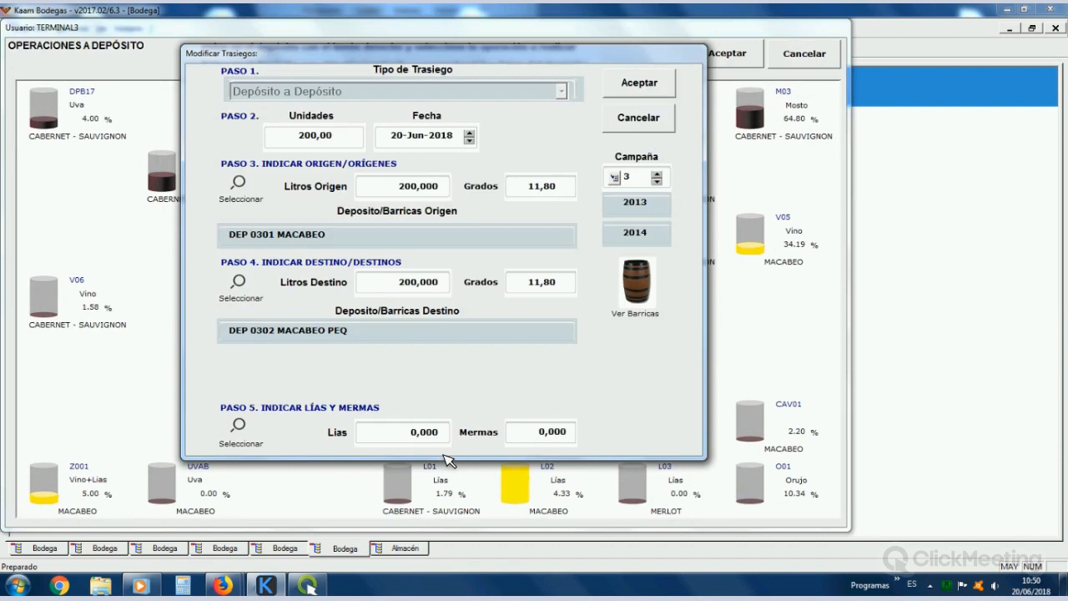
{"action": "left_click", "coordinate": [394, 434]}
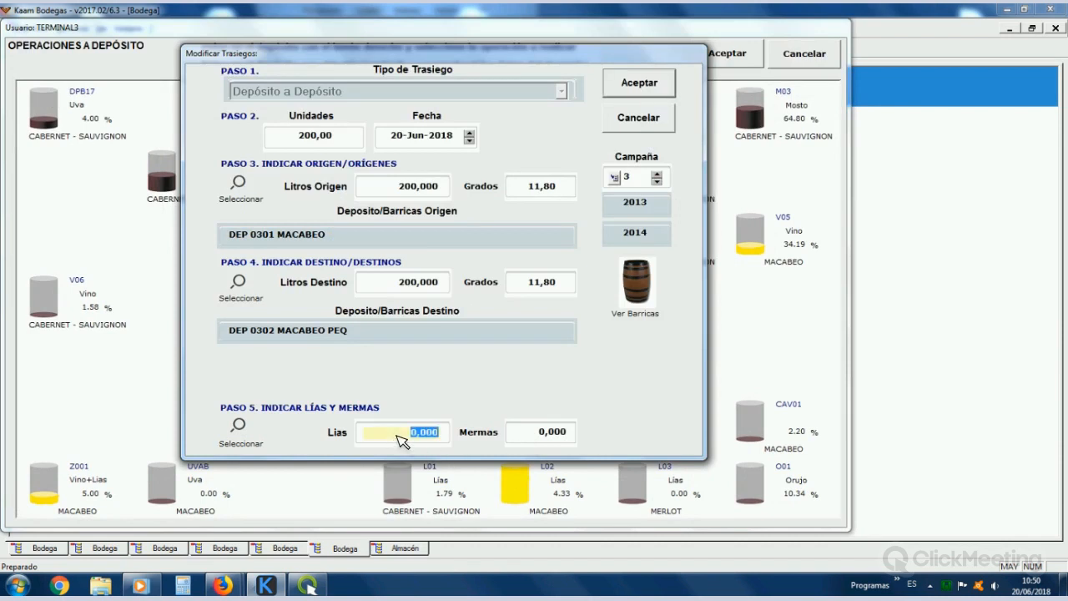
{"action": "type", "text": "30"}
{"action": "key", "text": "Tab"}
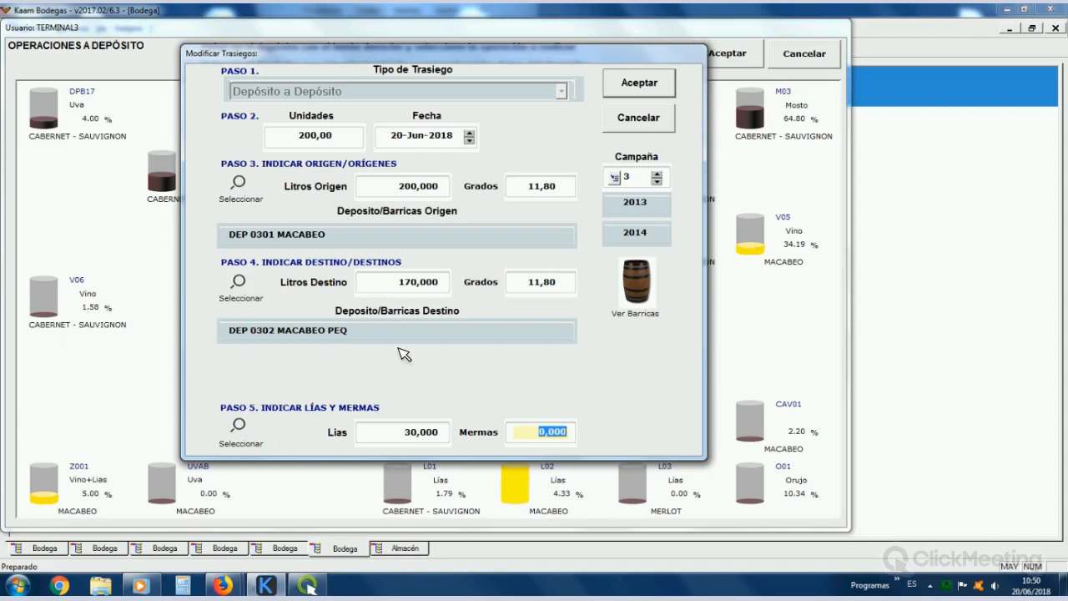
Step: Assign the racking's lees to deposit 67 LIAS MACABEO, accept the racking, and close the deposit operations
{"action": "left_click", "coordinate": [639, 83]}
{"action": "left_click", "coordinate": [424, 296]}
{"action": "scroll", "coordinate": [423, 298], "scroll_direction": "down", "scroll_amount": 1}
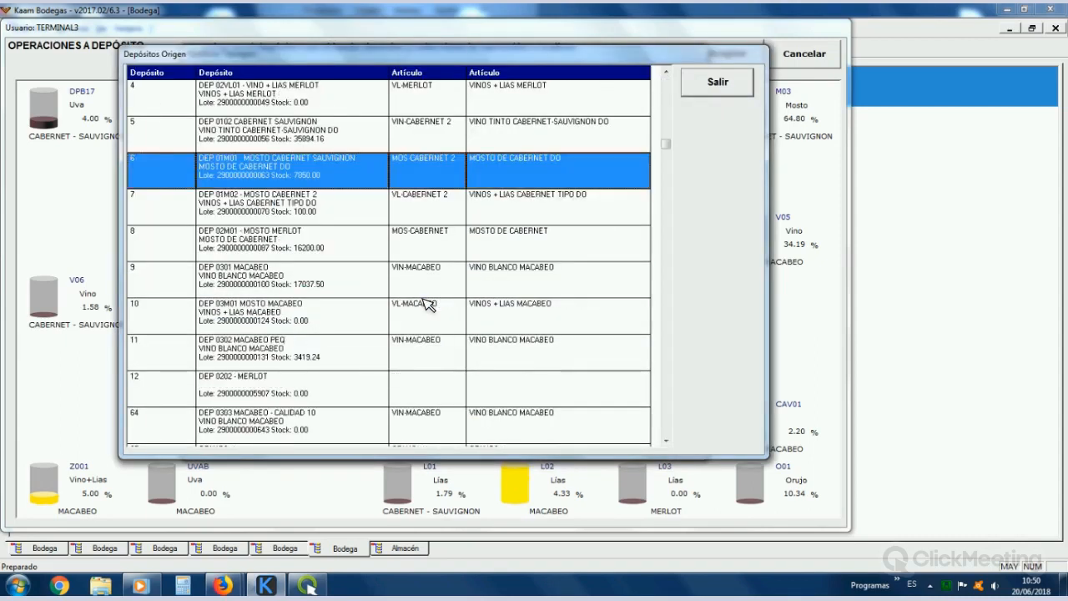
{"action": "scroll", "coordinate": [426, 305], "scroll_direction": "down", "scroll_amount": 1}
{"action": "scroll", "coordinate": [297, 362], "scroll_direction": "down", "scroll_amount": 1}
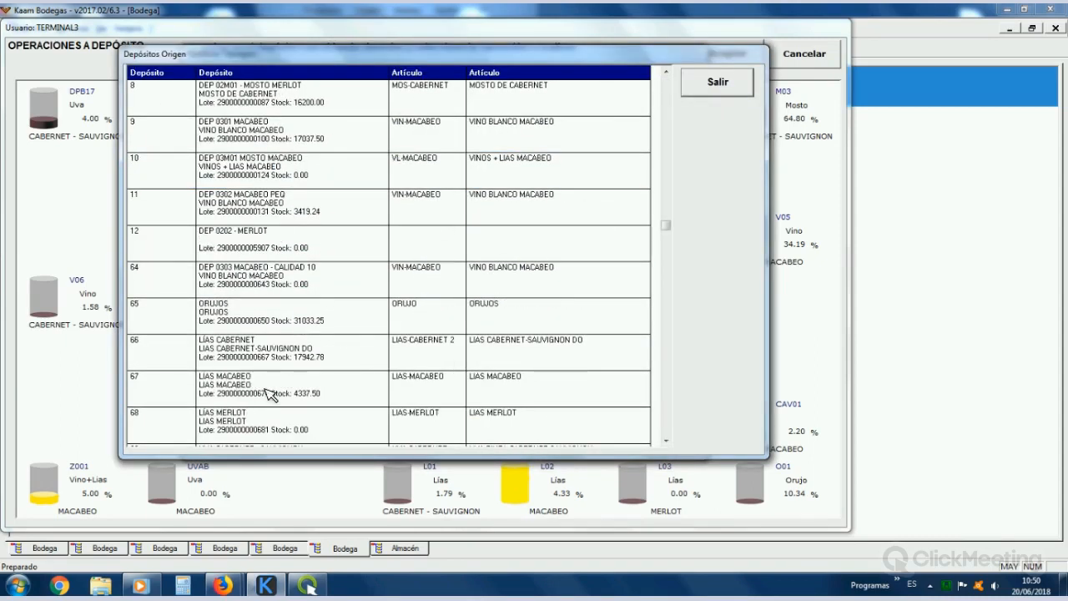
{"action": "left_click", "coordinate": [268, 394]}
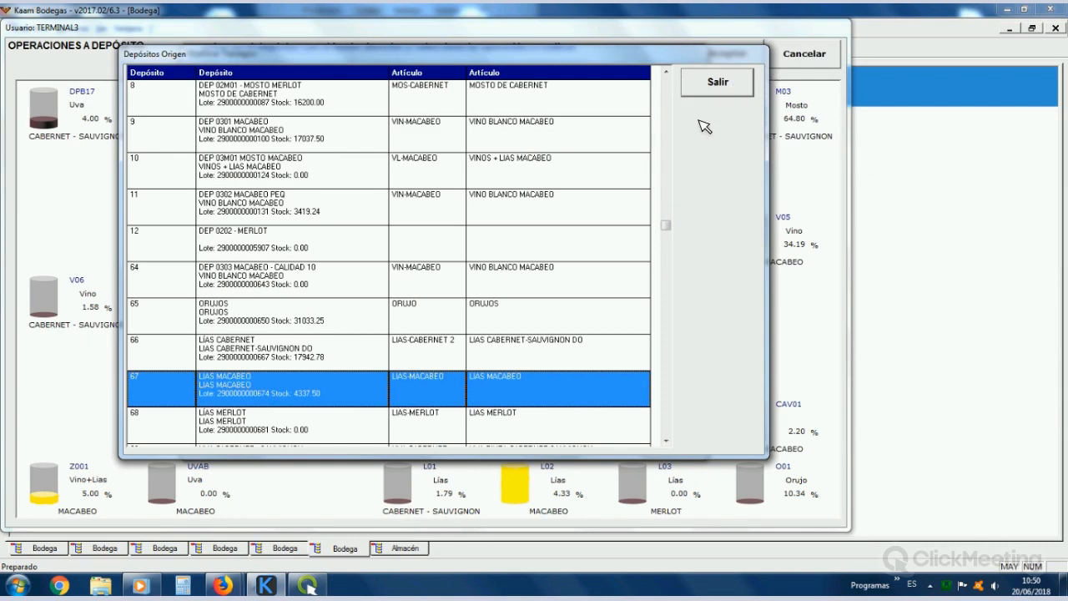
{"action": "left_click", "coordinate": [709, 87]}
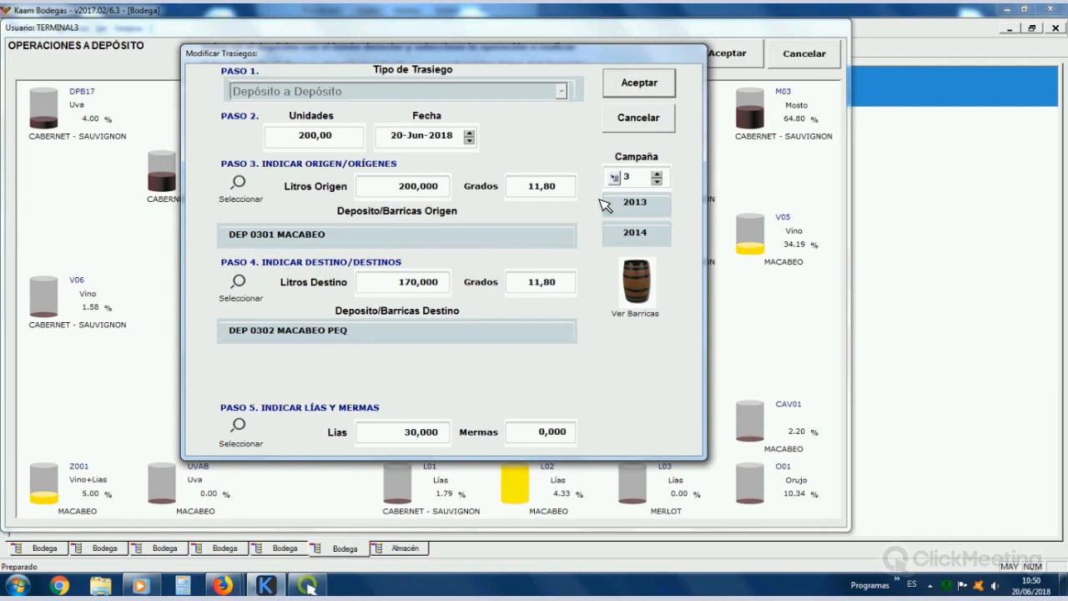
{"action": "left_click", "coordinate": [640, 87]}
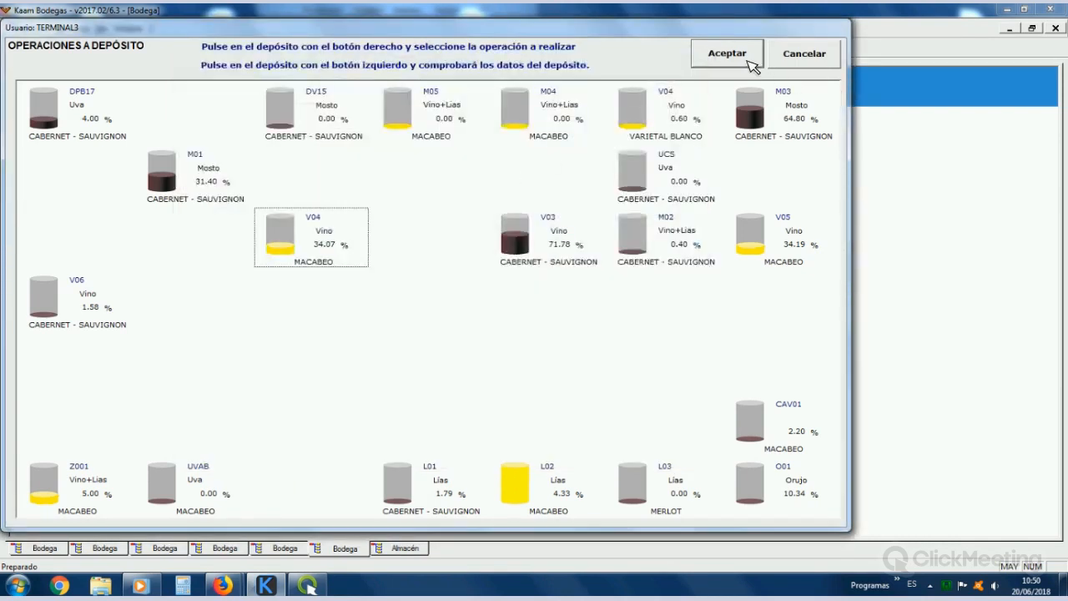
{"action": "left_click", "coordinate": [745, 55]}
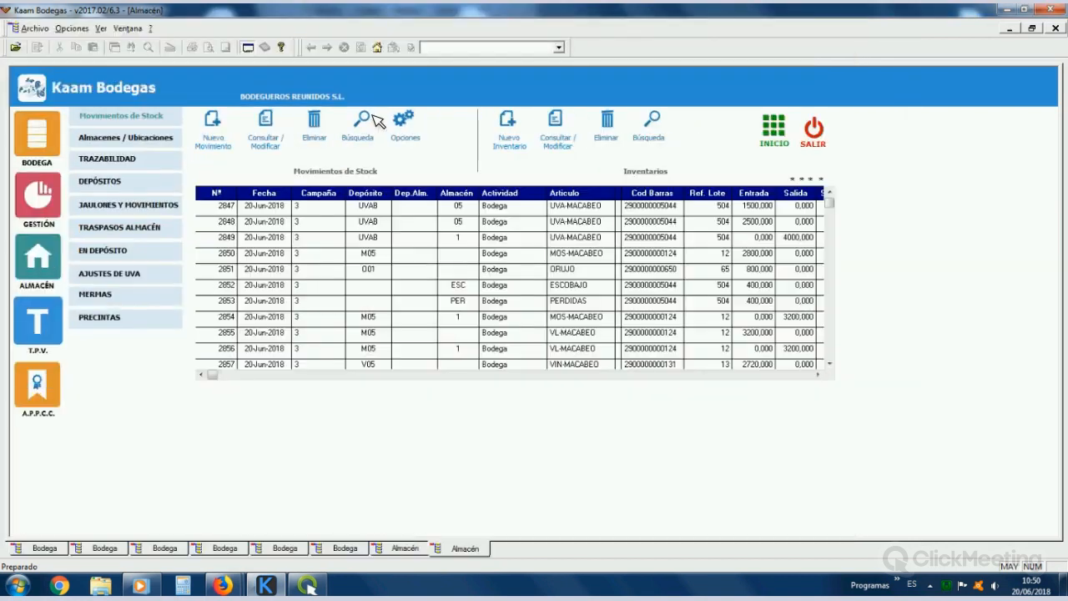
Step: Review the stock movements that the racking generated for deposits V05, V04 and L02, and close the list
{"action": "left_click", "coordinate": [368, 118]}
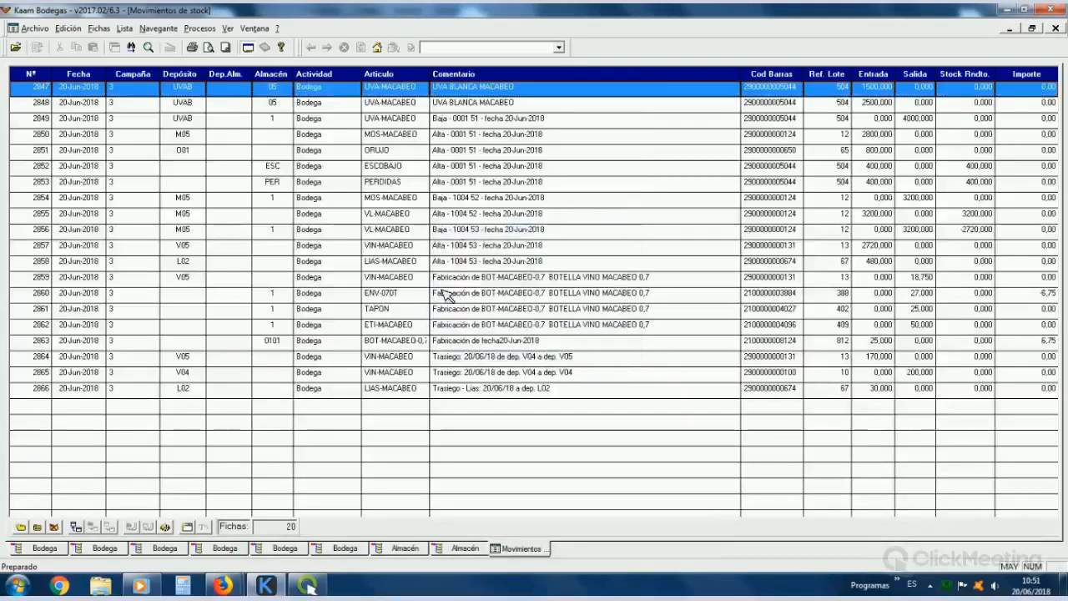
{"action": "left_click", "coordinate": [532, 310]}
{"action": "left_click", "coordinate": [542, 237]}
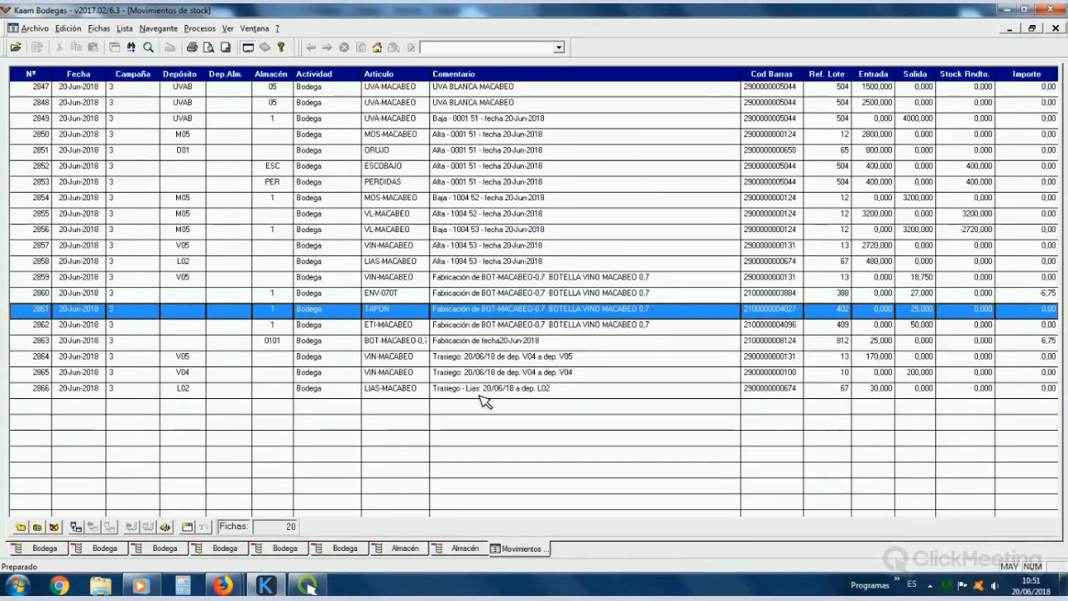
{"action": "left_click", "coordinate": [474, 362]}
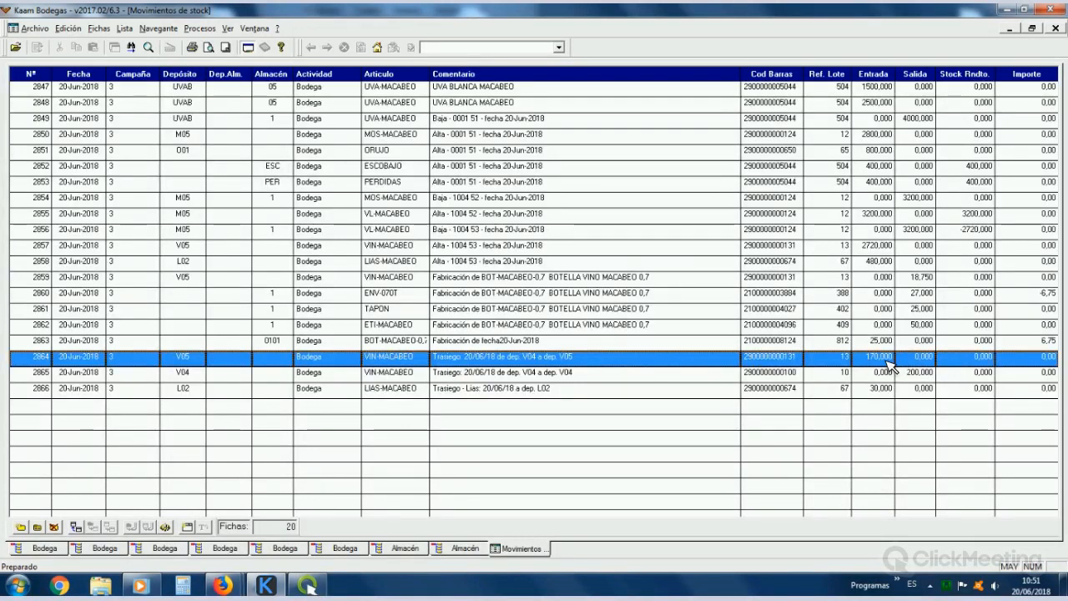
{"action": "left_click", "coordinate": [929, 377]}
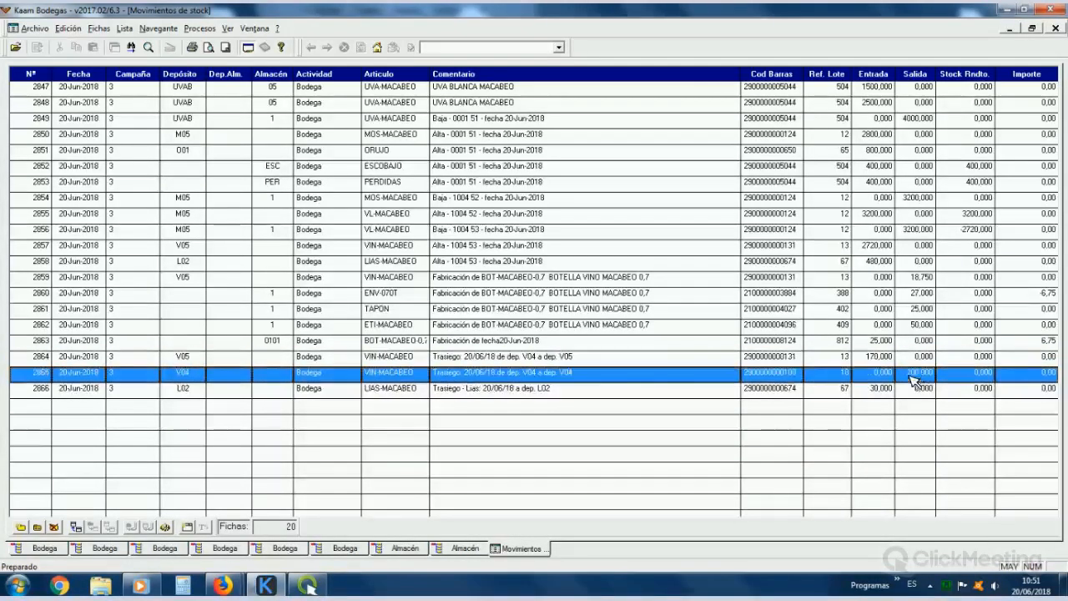
{"action": "left_click", "coordinate": [878, 359]}
{"action": "left_click", "coordinate": [880, 388]}
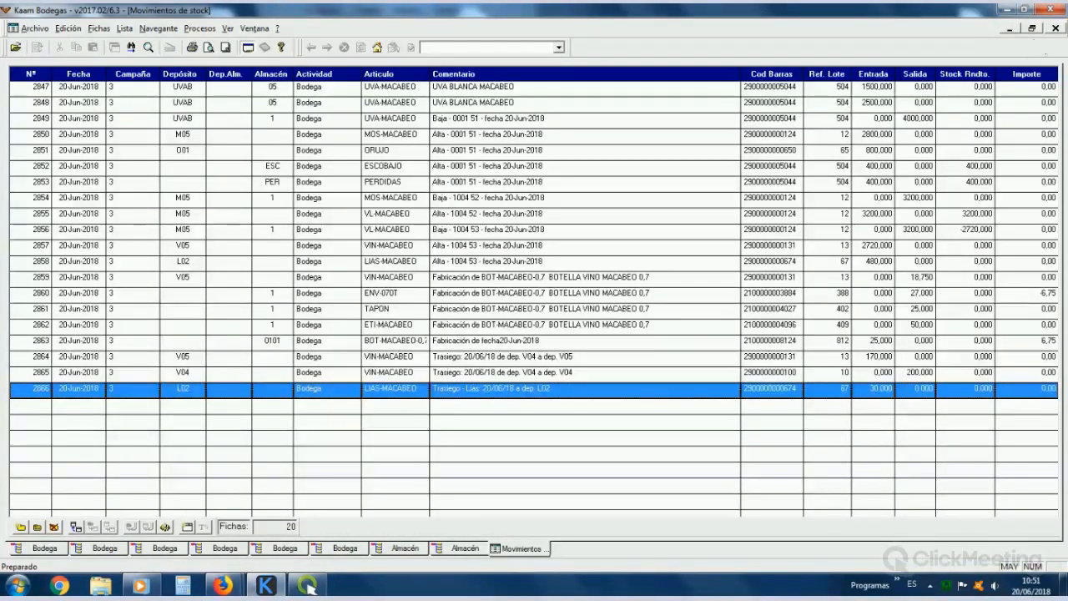
{"action": "left_click", "coordinate": [1055, 29]}
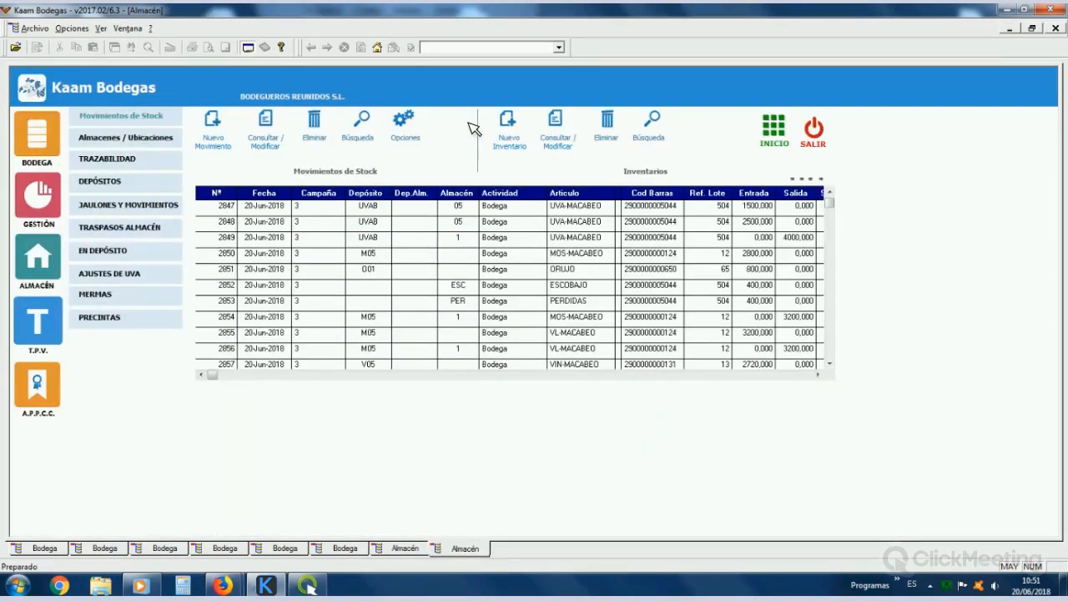
Step: Reopen the deposit operations and start a barrel filling of 450 units from Macabeo wine deposit V05
{"action": "left_click", "coordinate": [47, 128]}
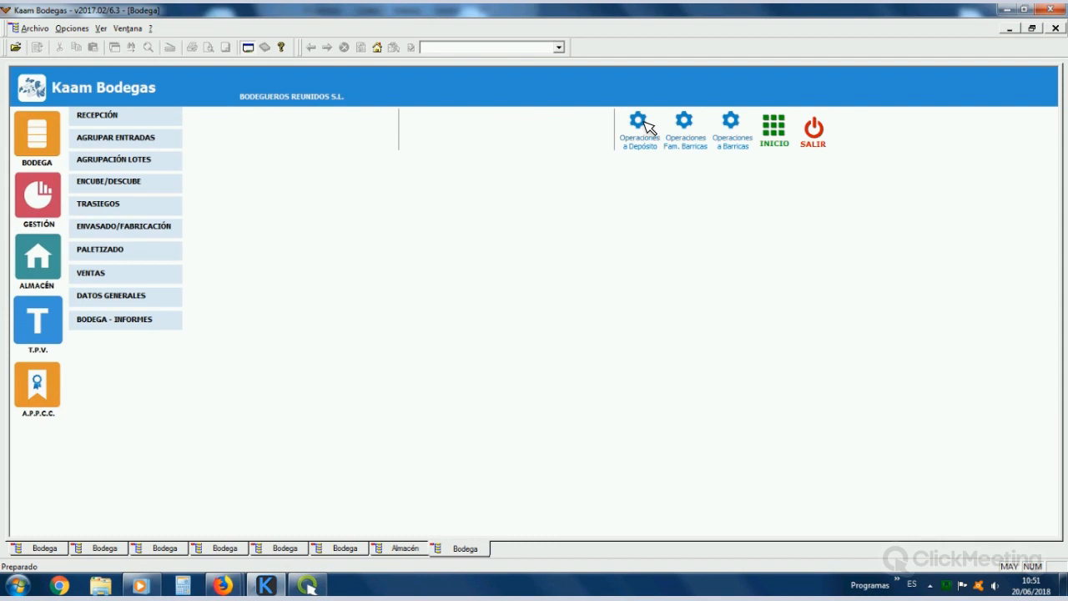
{"action": "left_click", "coordinate": [645, 123]}
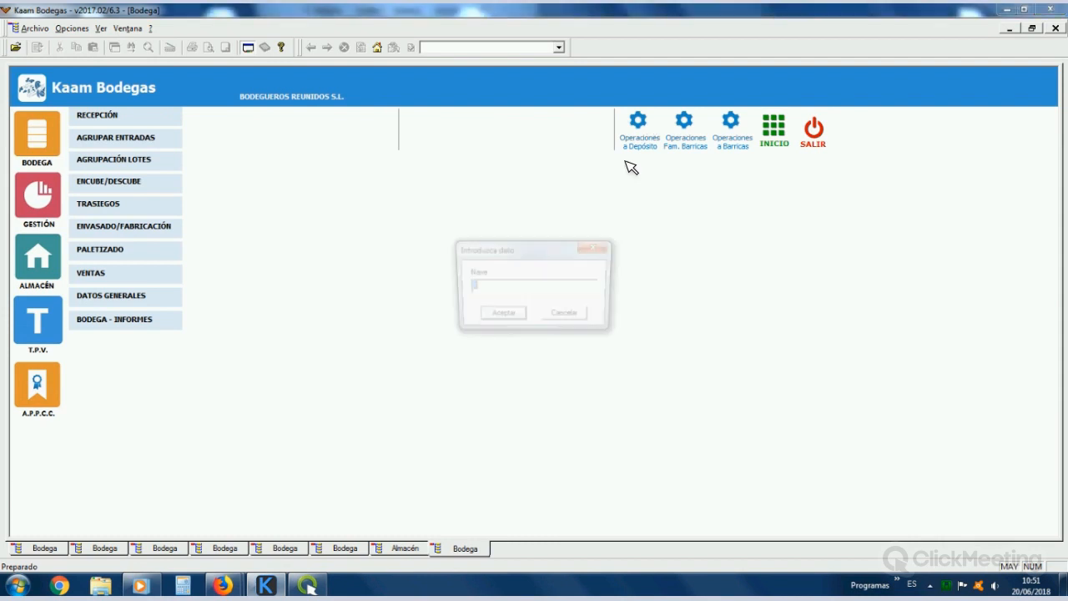
{"action": "left_click", "coordinate": [502, 317]}
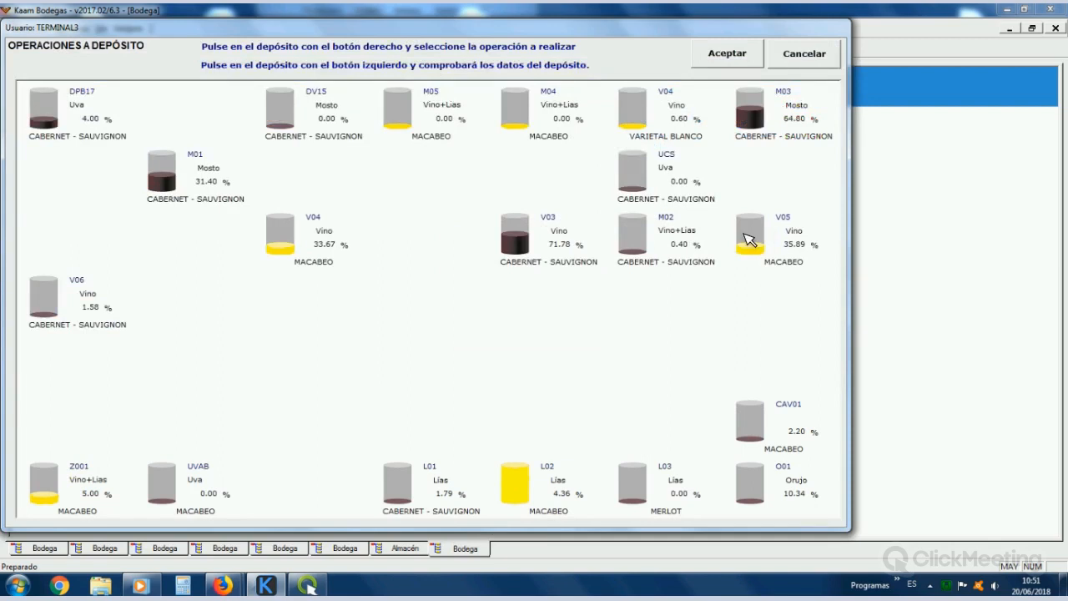
{"action": "left_click", "coordinate": [774, 235]}
{"action": "right_click", "coordinate": [774, 235]}
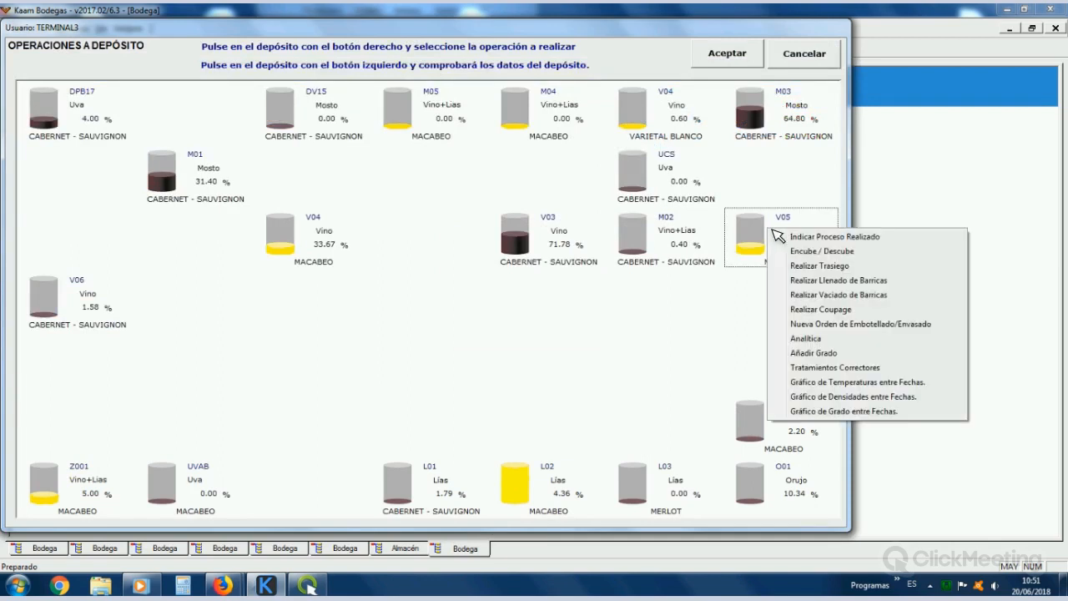
{"action": "left_click", "coordinate": [780, 282]}
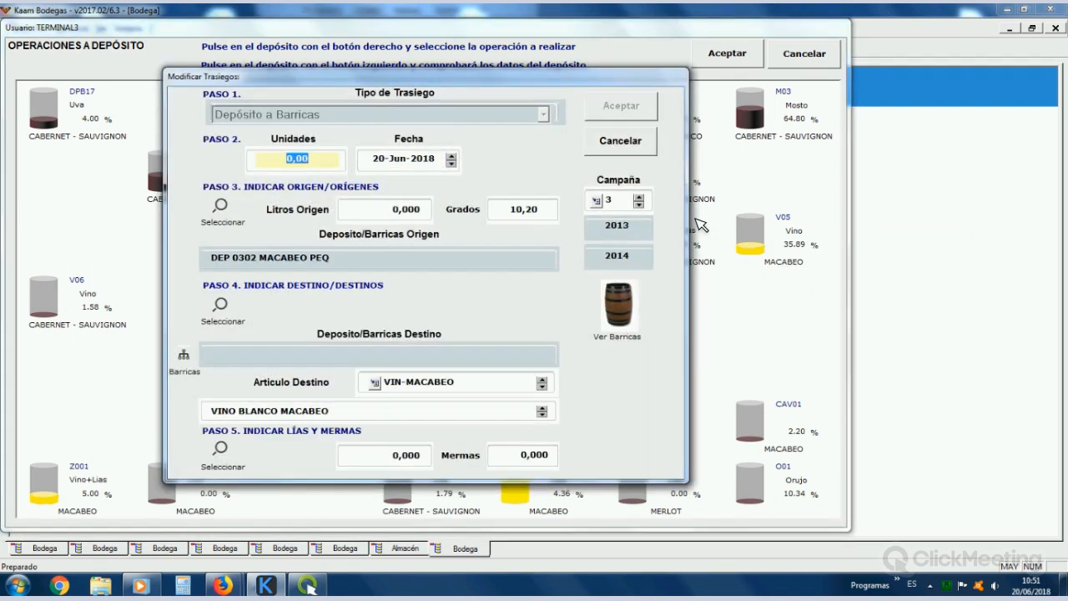
{"action": "type", "text": "450"}
{"action": "key", "text": "Tab"}
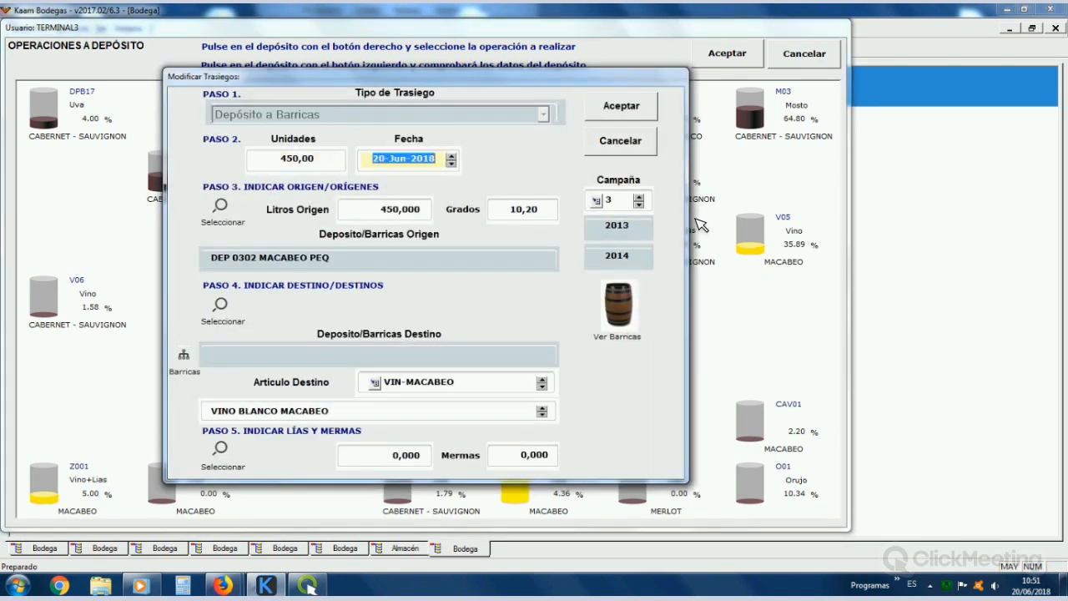
Step: Open the destination selection for the filling and choose barrel family Q1
{"action": "left_click", "coordinate": [224, 307]}
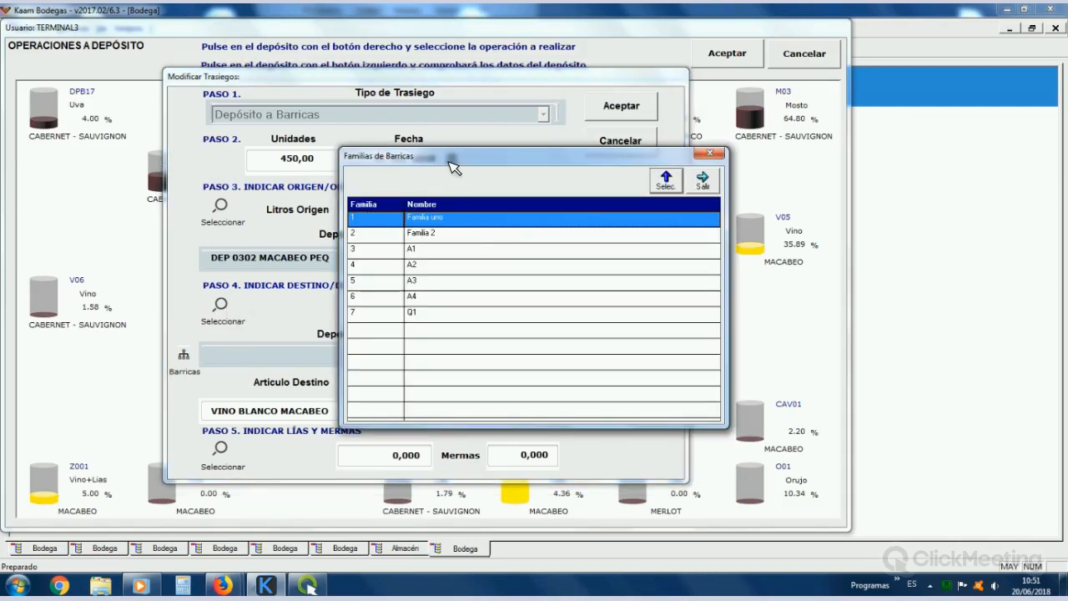
{"action": "left_click_drag", "start_coordinate": [450, 165], "coordinate": [414, 134]}
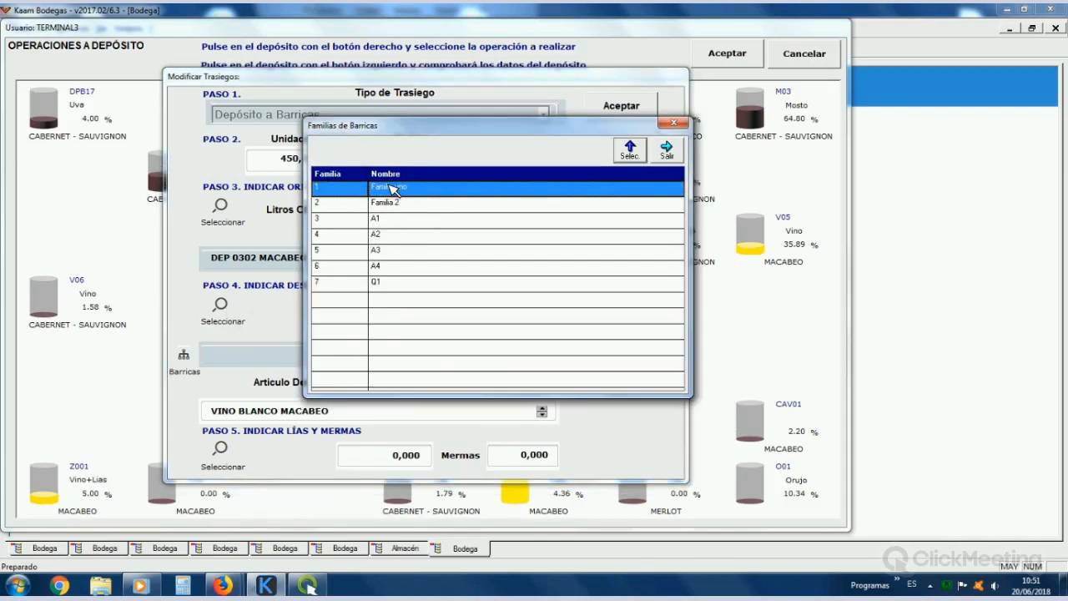
{"action": "left_click", "coordinate": [399, 287]}
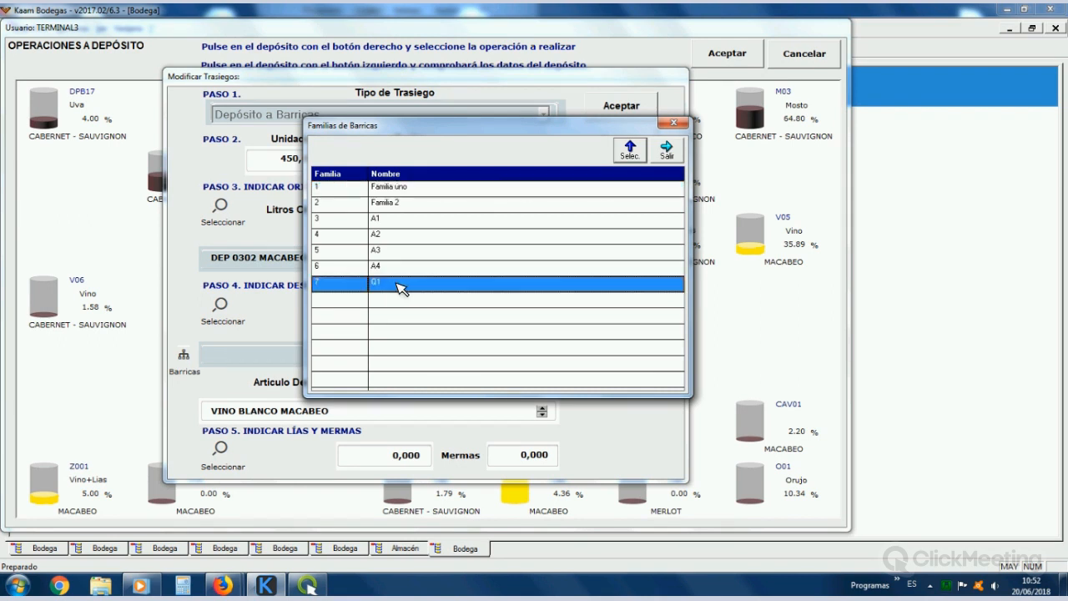
{"action": "double_click", "coordinate": [389, 286]}
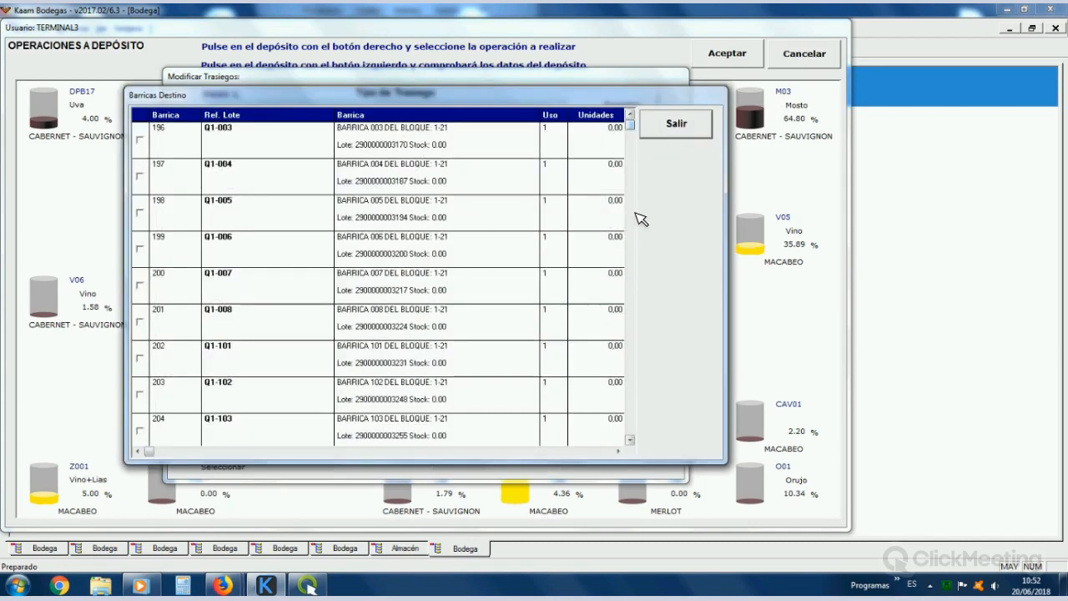
Step: Assign barrels Q1-003 and Q1-004 as destinations, accept the barrel filling, and close the deposit operations
{"action": "left_click", "coordinate": [630, 440]}
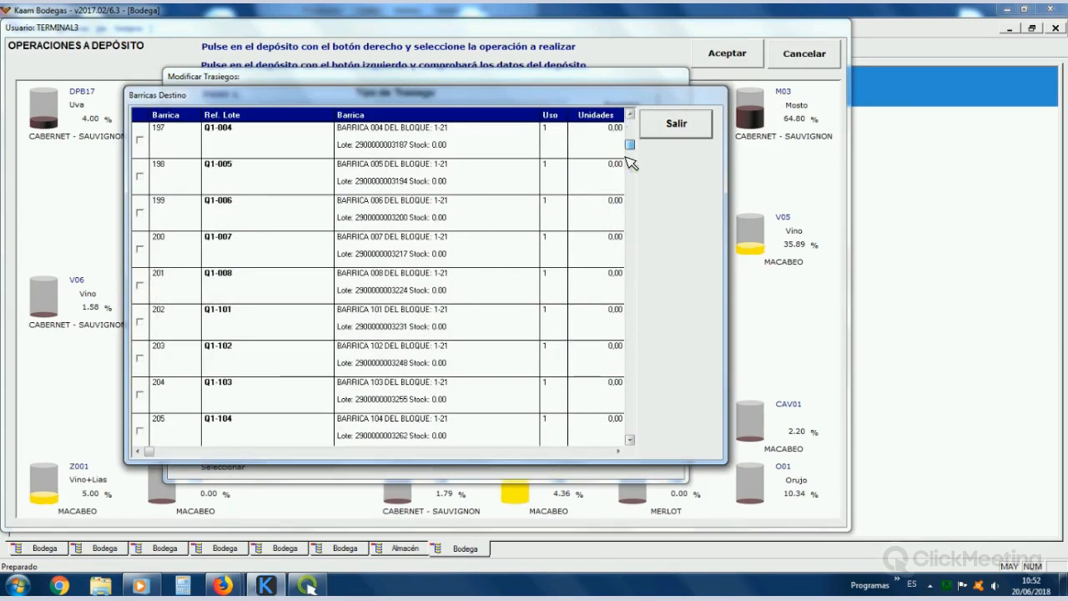
{"action": "left_click_drag", "start_coordinate": [626, 157], "coordinate": [190, 171]}
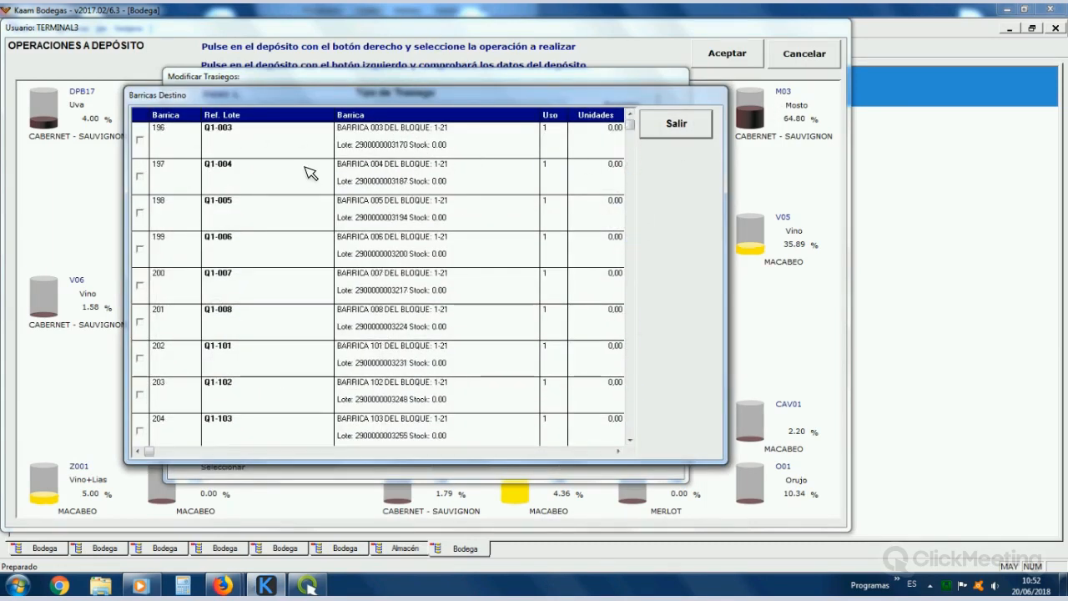
{"action": "left_click", "coordinate": [140, 140]}
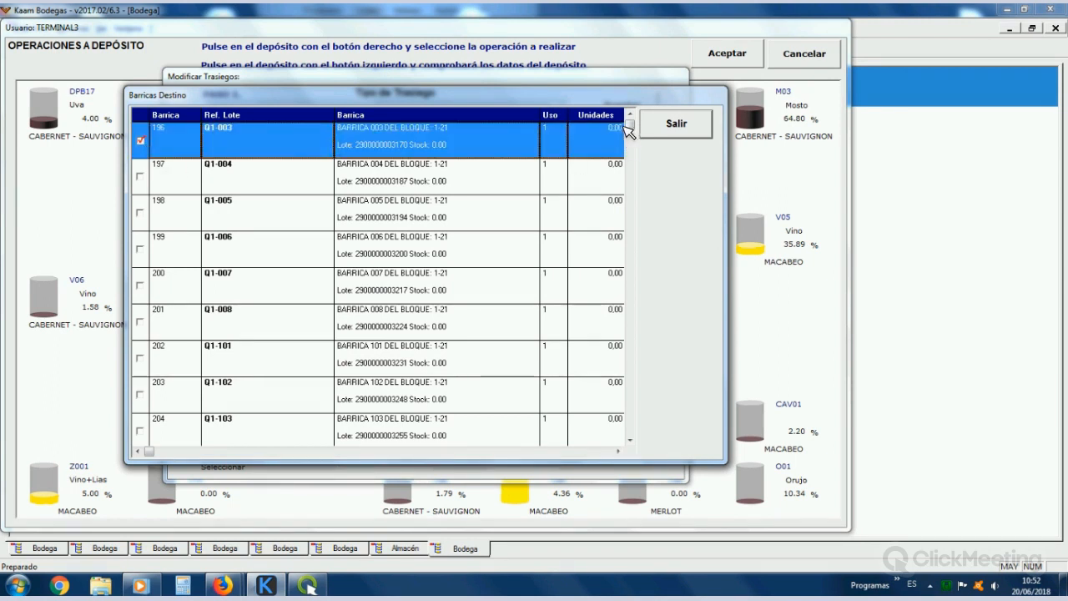
{"action": "left_click", "coordinate": [140, 177]}
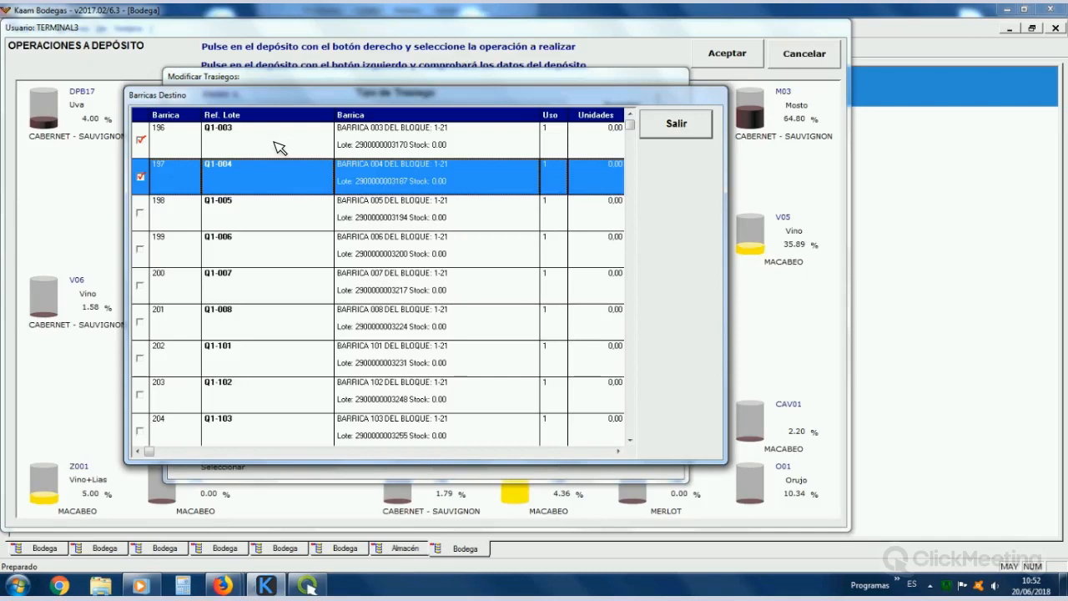
{"action": "left_click", "coordinate": [676, 123]}
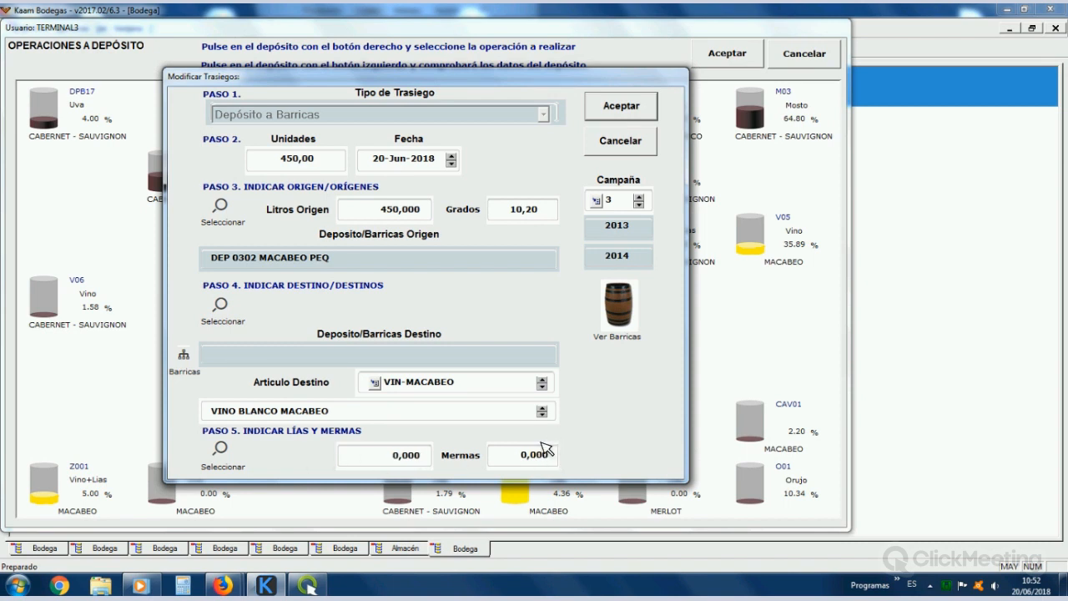
{"action": "left_click", "coordinate": [634, 110]}
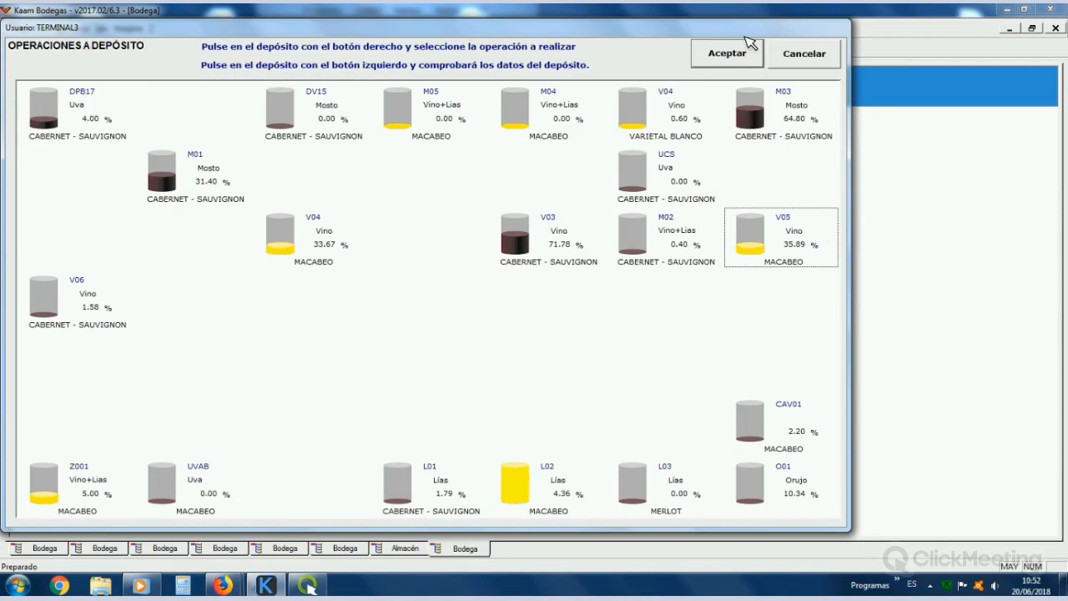
{"action": "left_click", "coordinate": [705, 52]}
Step: Review the stock movements that the filling generated for deposit V05 and barrels 196 and 197
{"action": "left_click", "coordinate": [38, 250]}
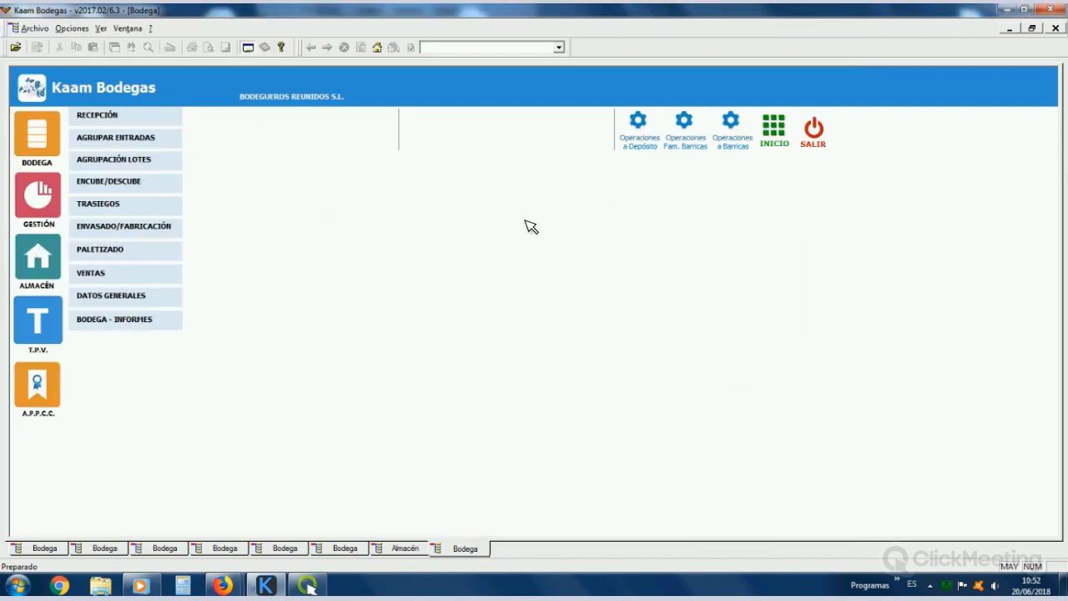
{"action": "scroll", "coordinate": [527, 315], "scroll_direction": "down", "scroll_amount": 2}
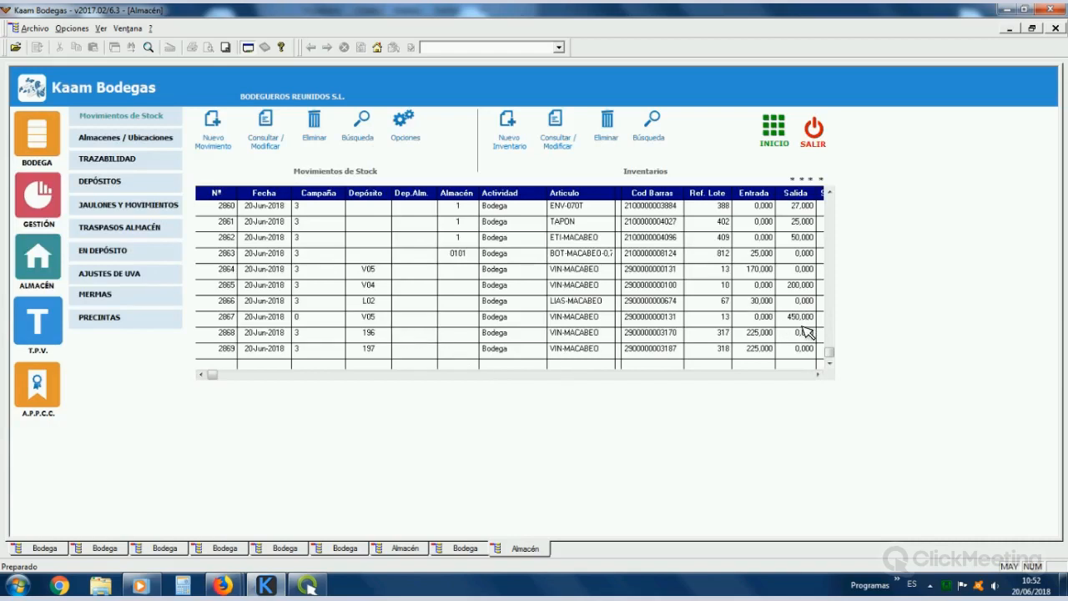
{"action": "left_click", "coordinate": [755, 348]}
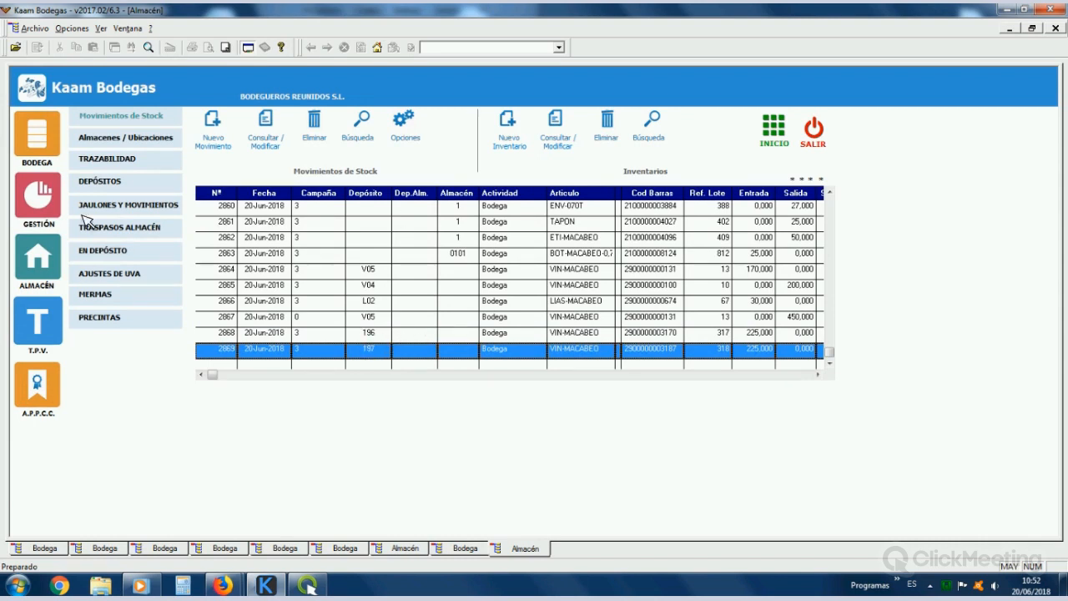
Step: Reopen the deposit operations and start a barrel emptying of 450 units into Macabeo wine deposit V04
{"action": "left_click", "coordinate": [44, 139]}
{"action": "left_click", "coordinate": [638, 125]}
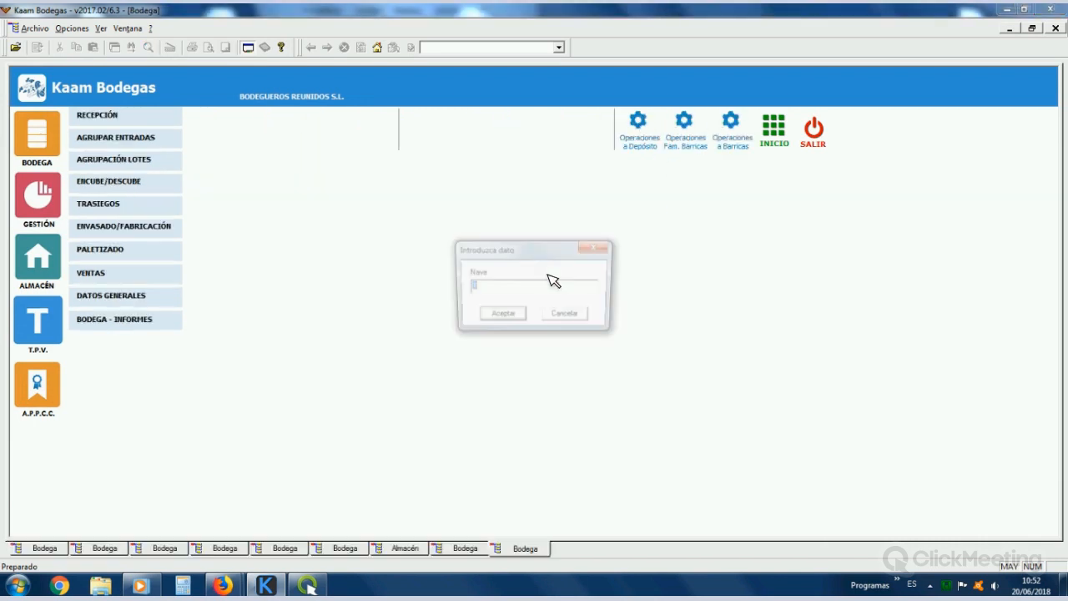
{"action": "left_click", "coordinate": [504, 317]}
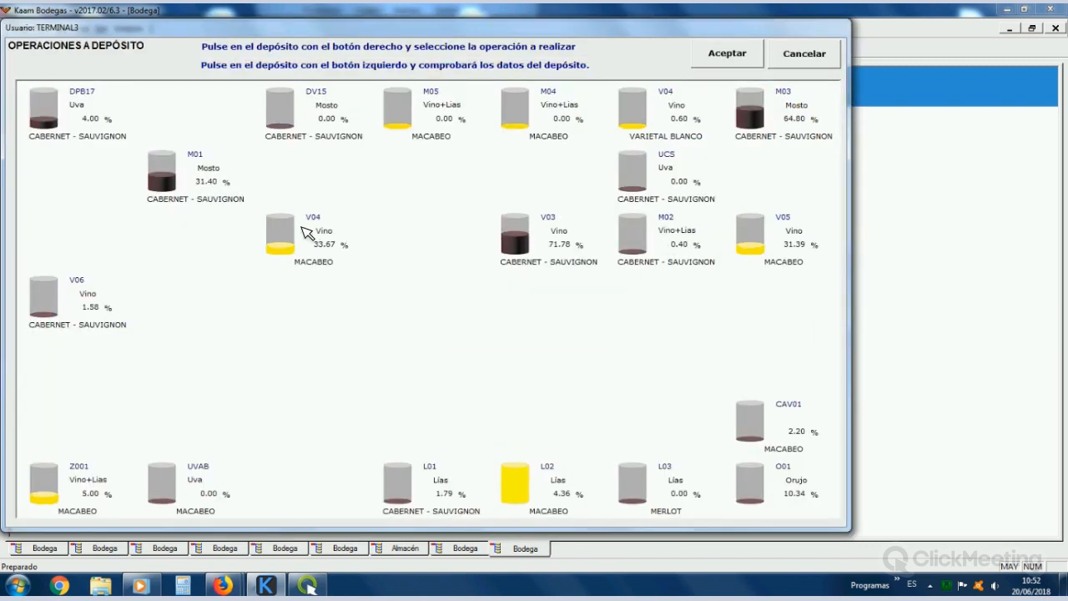
{"action": "right_click", "coordinate": [308, 232]}
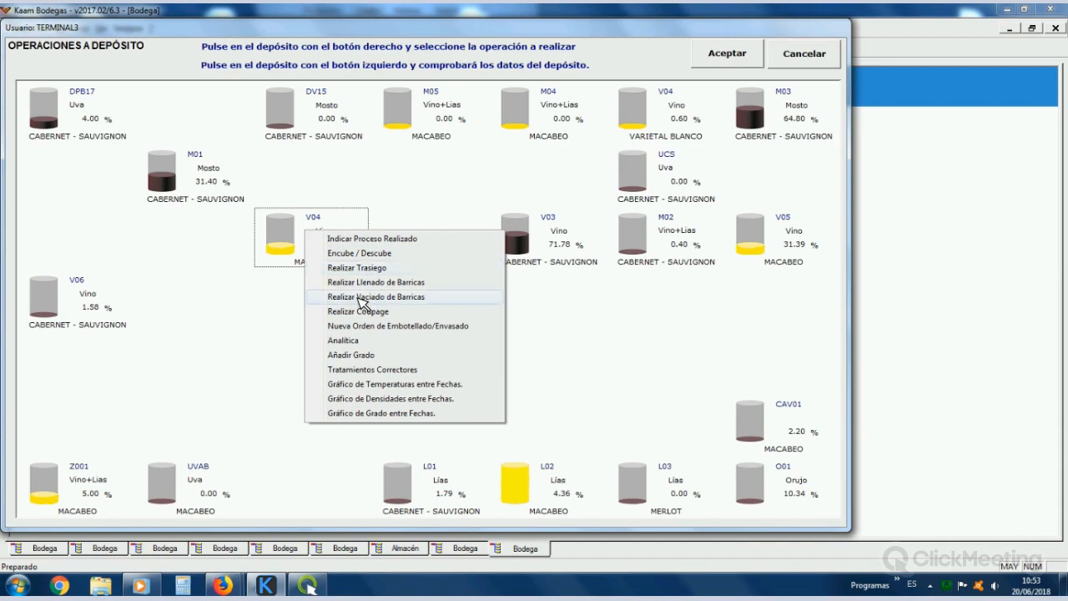
{"action": "left_click", "coordinate": [367, 297]}
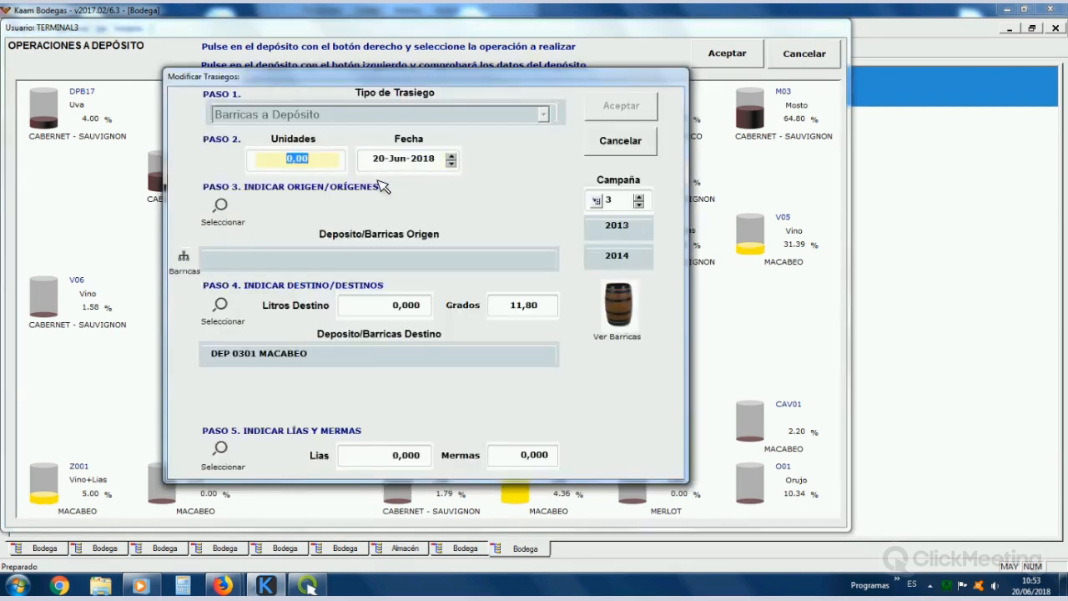
{"action": "type", "text": "450"}
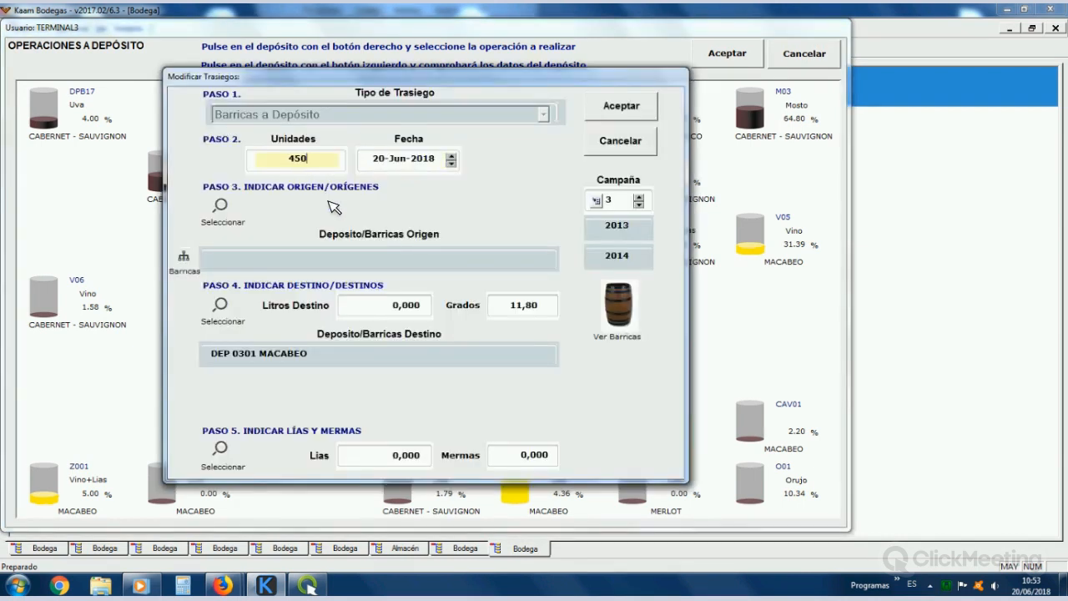
Step: Choose Macabeo barrels A4-001 and A4-002 as the emptying's origin and accept the operation
{"action": "left_click", "coordinate": [222, 208]}
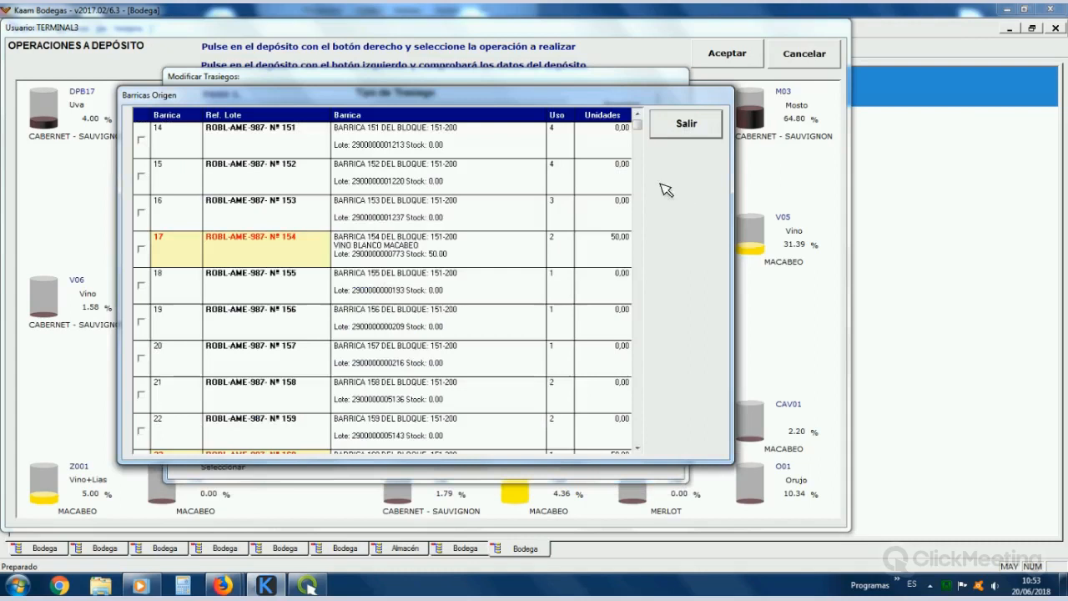
{"action": "left_click_drag", "start_coordinate": [639, 150], "coordinate": [674, 361]}
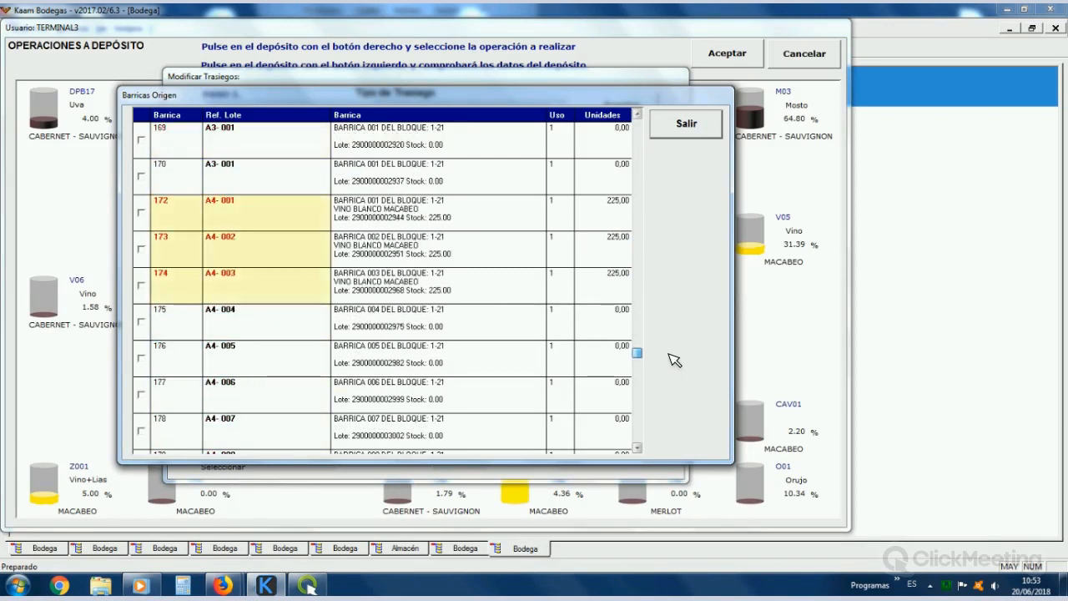
{"action": "left_click", "coordinate": [142, 213]}
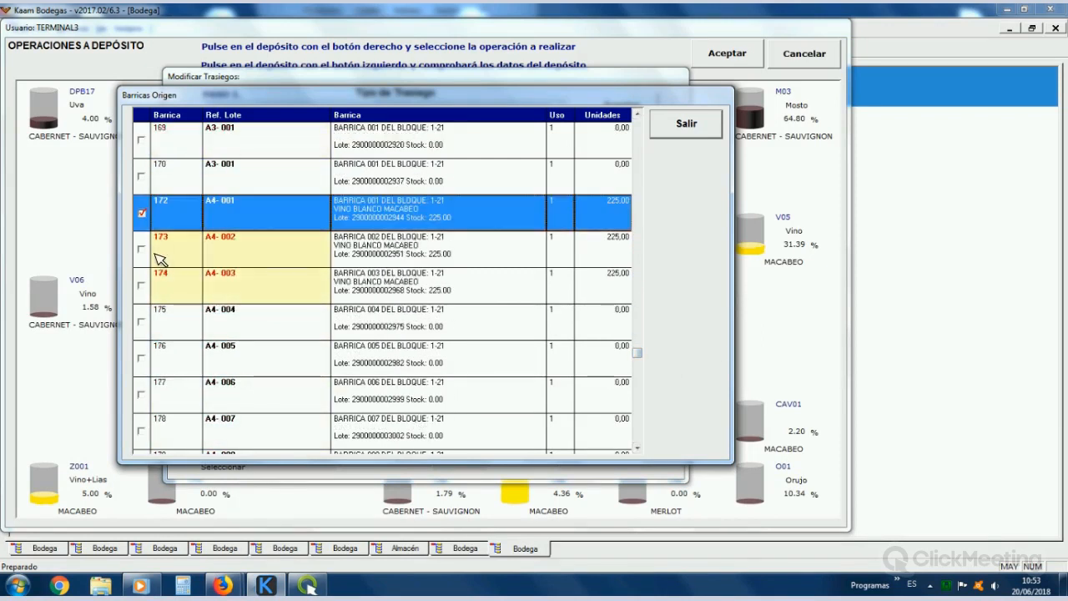
{"action": "left_click", "coordinate": [265, 260]}
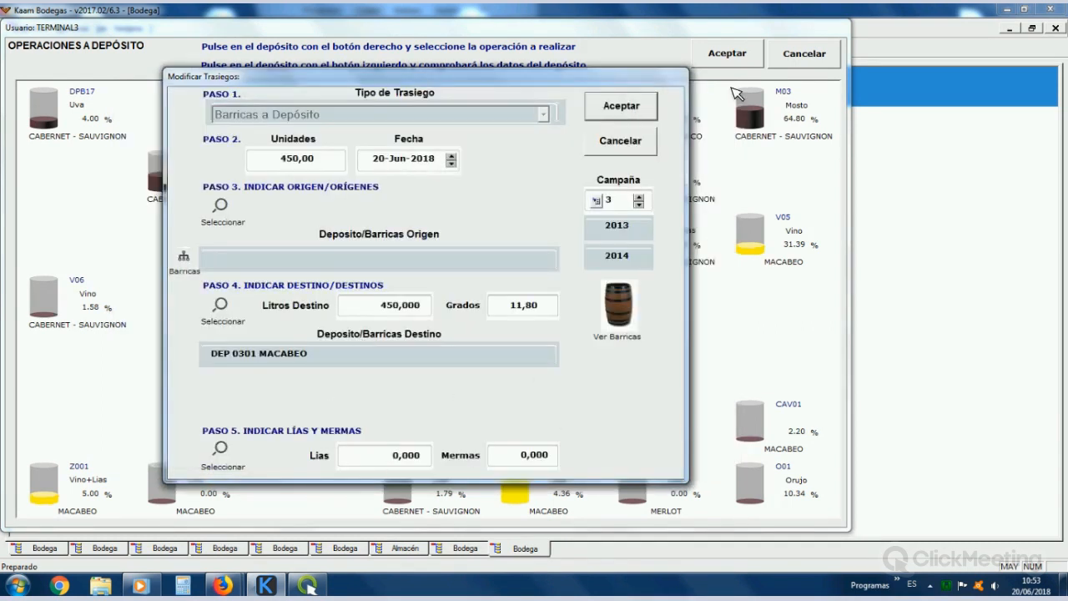
{"action": "left_click", "coordinate": [620, 105]}
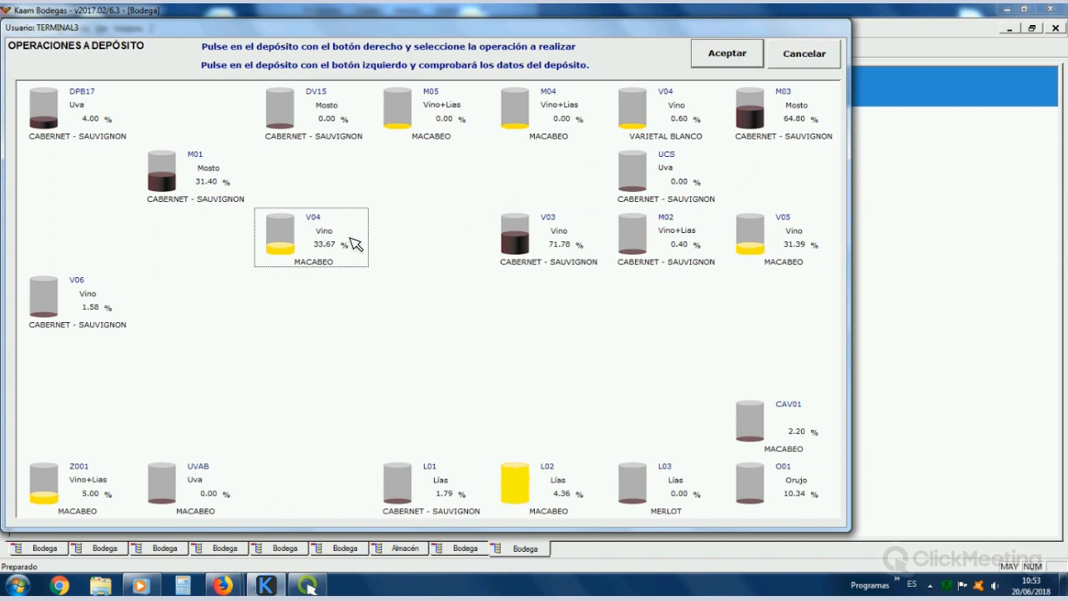
Step: Start a coupage of 100 units into Macabeo wine deposit V04 and open its source deposit selection
{"action": "right_click", "coordinate": [350, 240]}
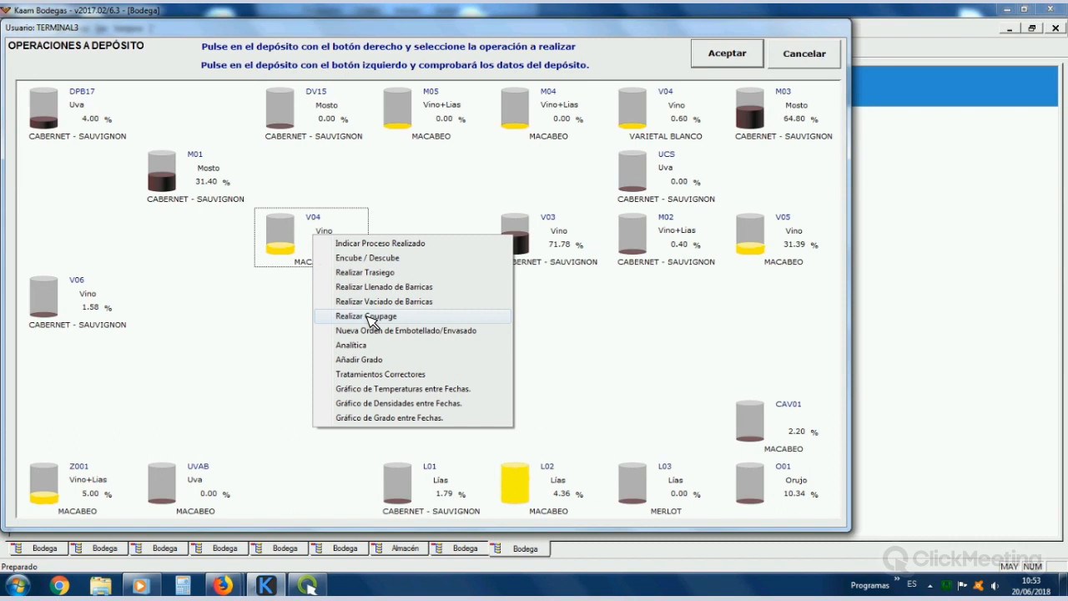
{"action": "left_click", "coordinate": [370, 322]}
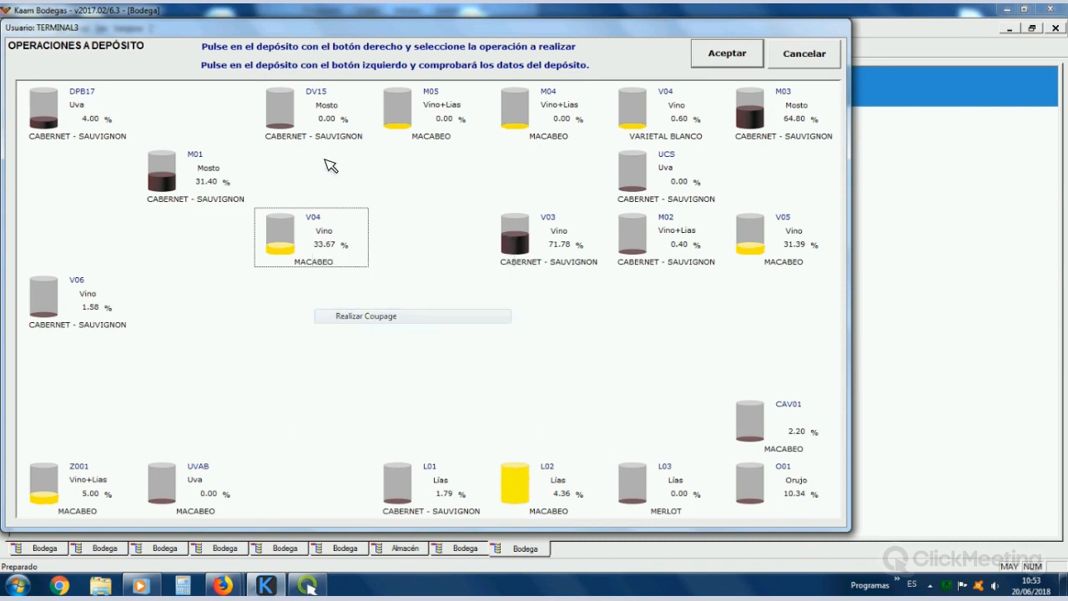
{"action": "type", "text": "1"}
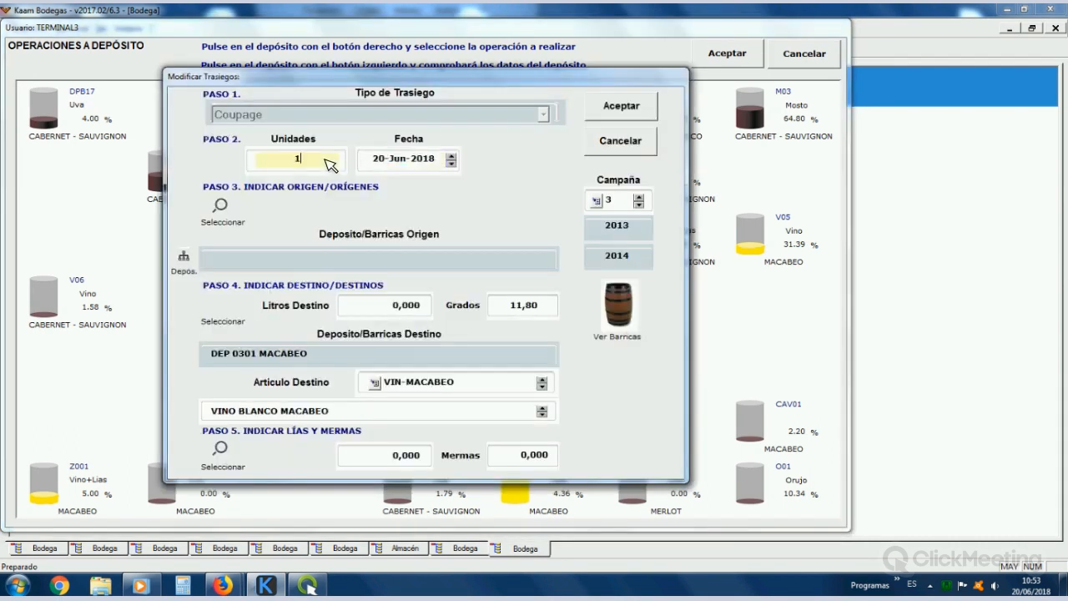
{"action": "type", "text": "00"}
{"action": "left_click", "coordinate": [221, 206]}
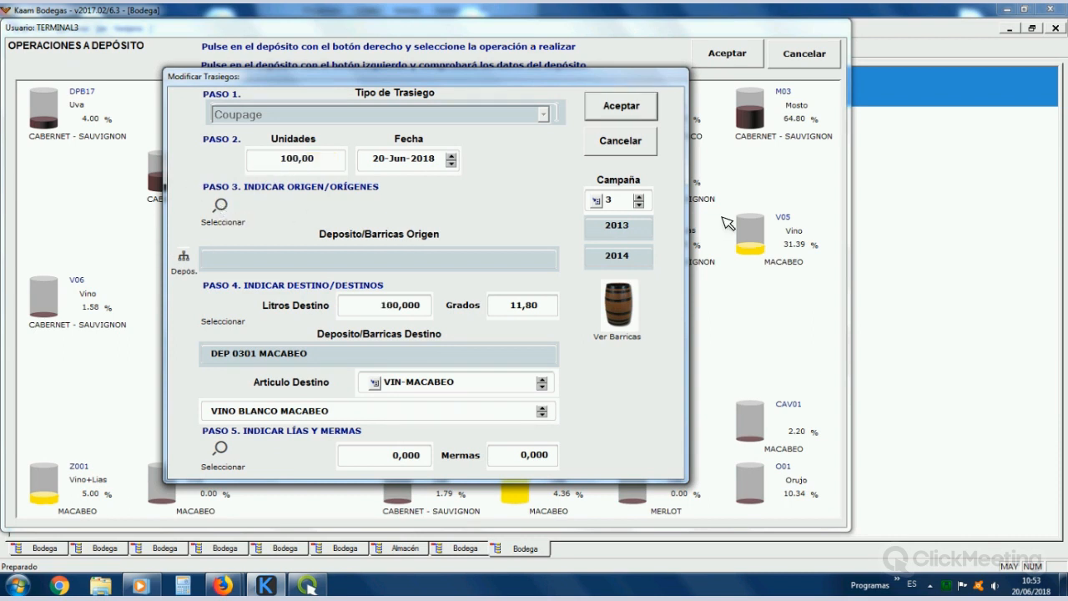
Step: Examine the source deposits and their coupage litres, and cancel the coupage without choosing any
{"action": "scroll", "coordinate": [646, 205], "scroll_direction": "down", "scroll_amount": 3}
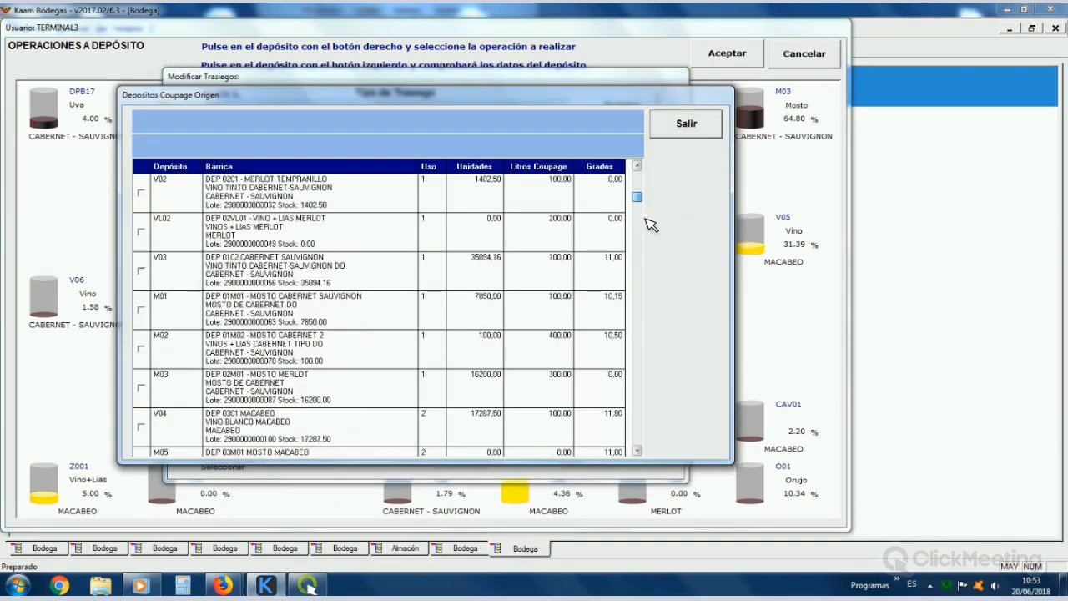
{"action": "scroll", "coordinate": [658, 276], "scroll_direction": "down", "scroll_amount": 6}
{"action": "scroll", "coordinate": [565, 210], "scroll_direction": "up", "scroll_amount": 8}
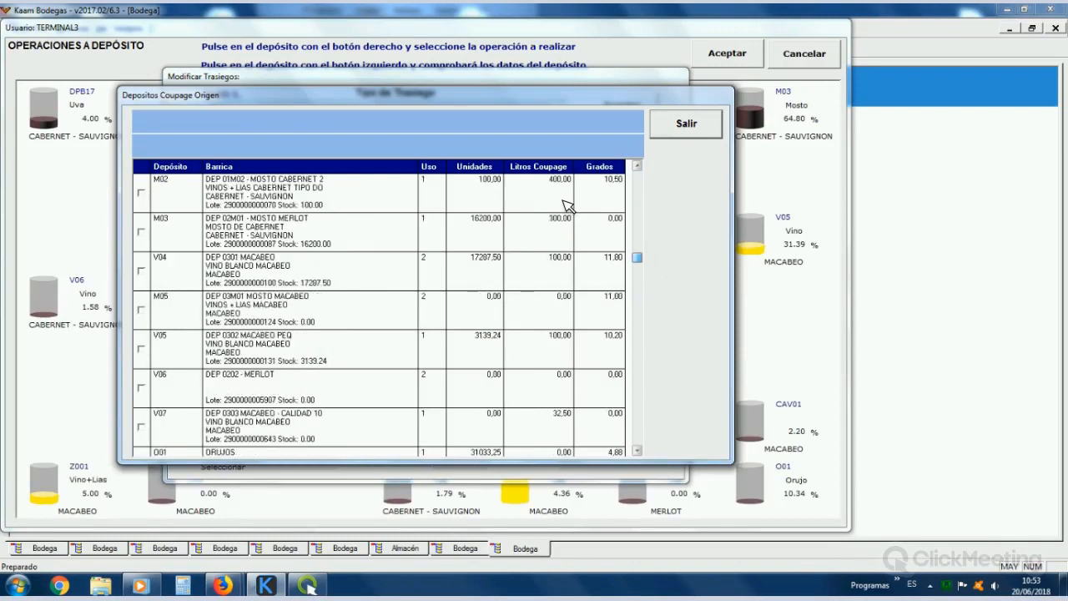
{"action": "left_click", "coordinate": [557, 239]}
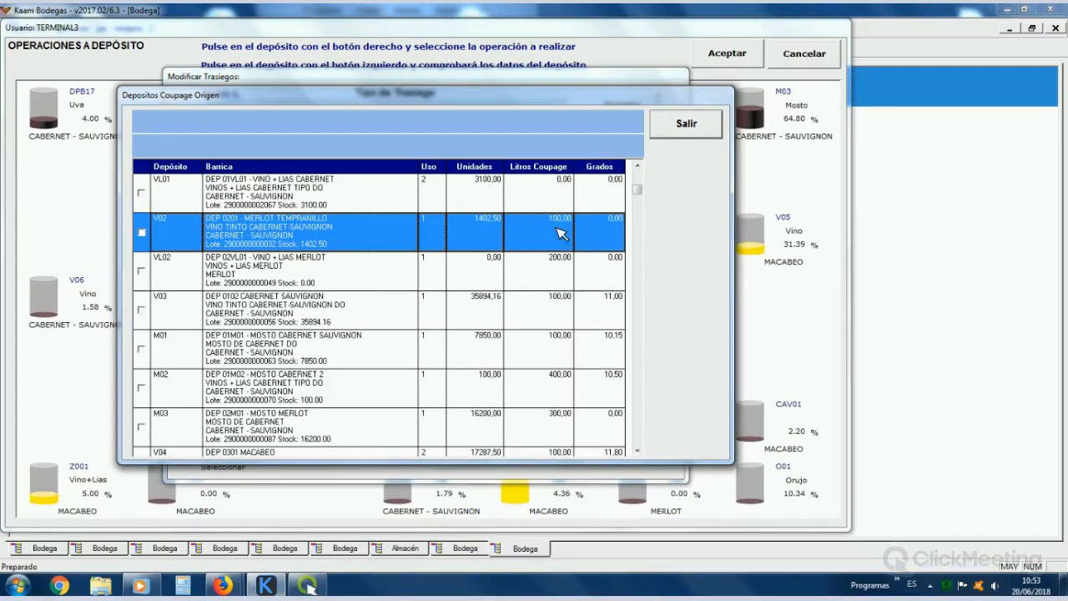
{"action": "left_click", "coordinate": [554, 272]}
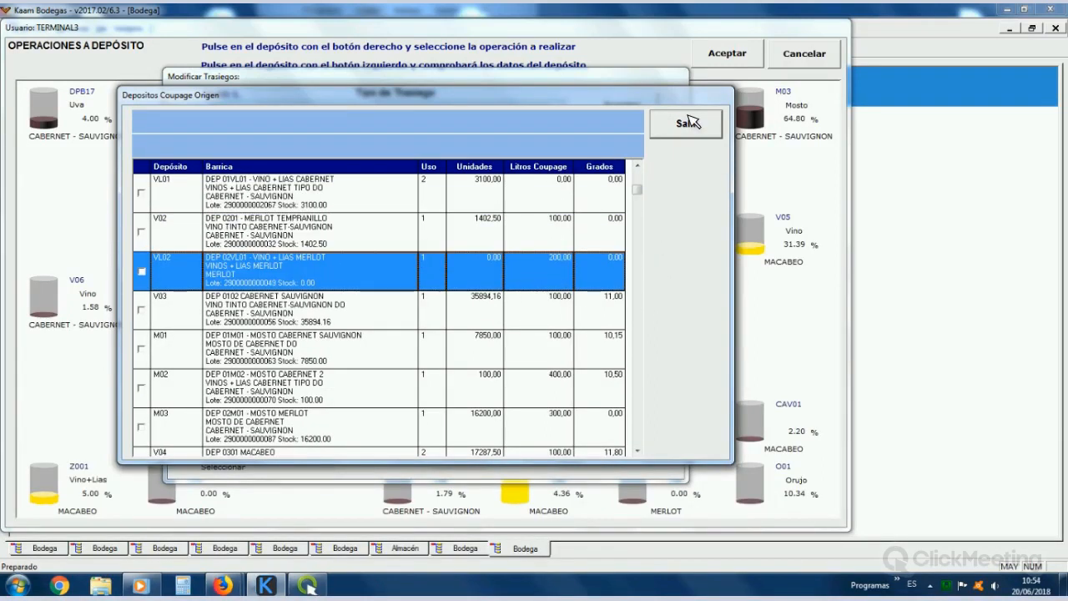
{"action": "left_click", "coordinate": [694, 124]}
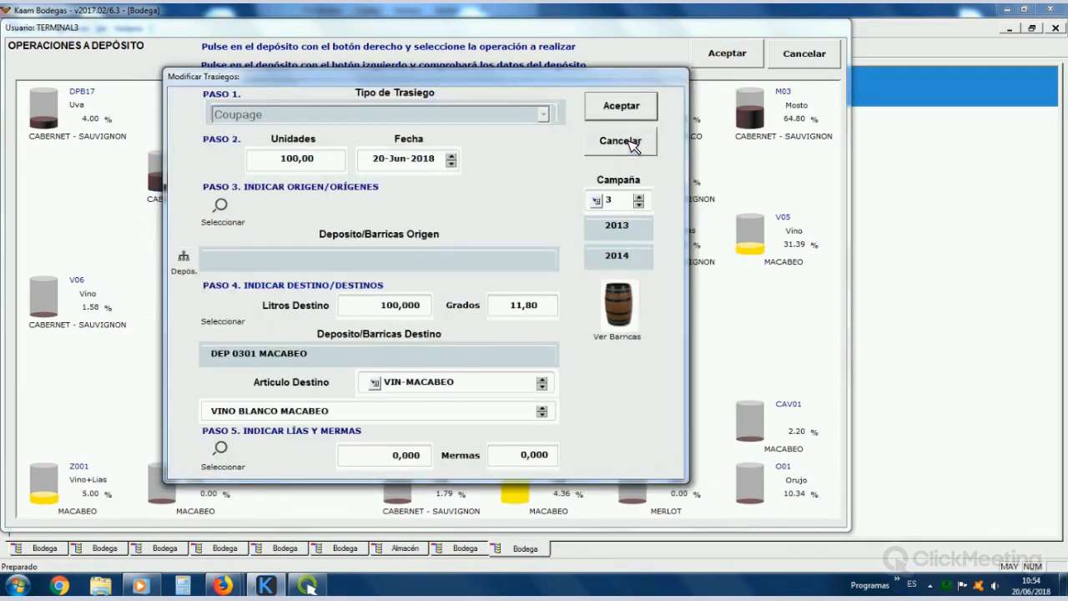
{"action": "left_click", "coordinate": [632, 143]}
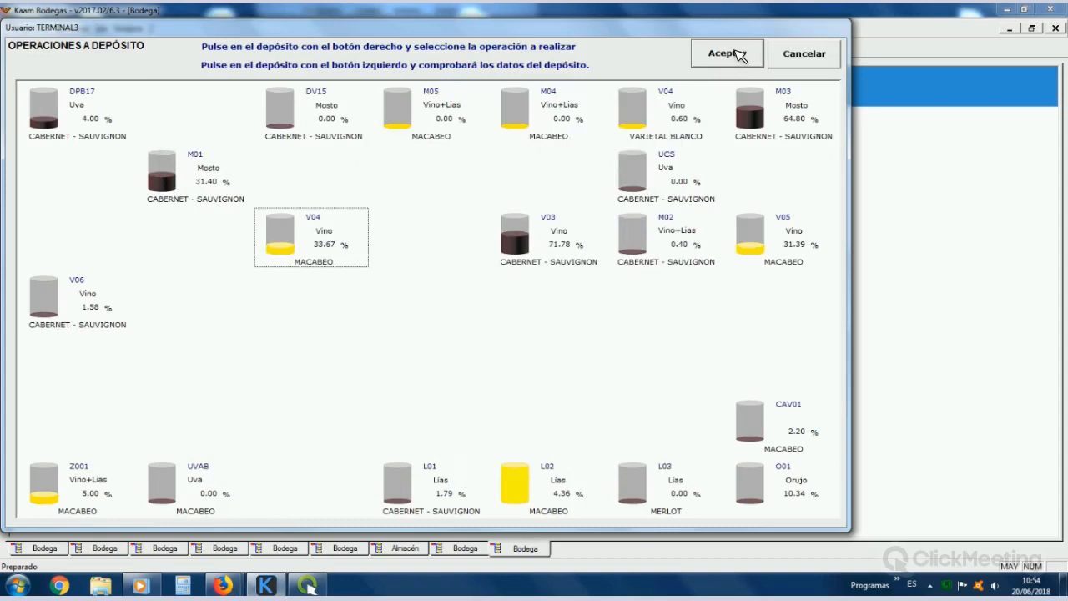
Step: Leave the deposit operations, reopen the Macabeo bottling order to check its barcode and sale lot, and close it without changes
{"action": "left_click", "coordinate": [737, 53]}
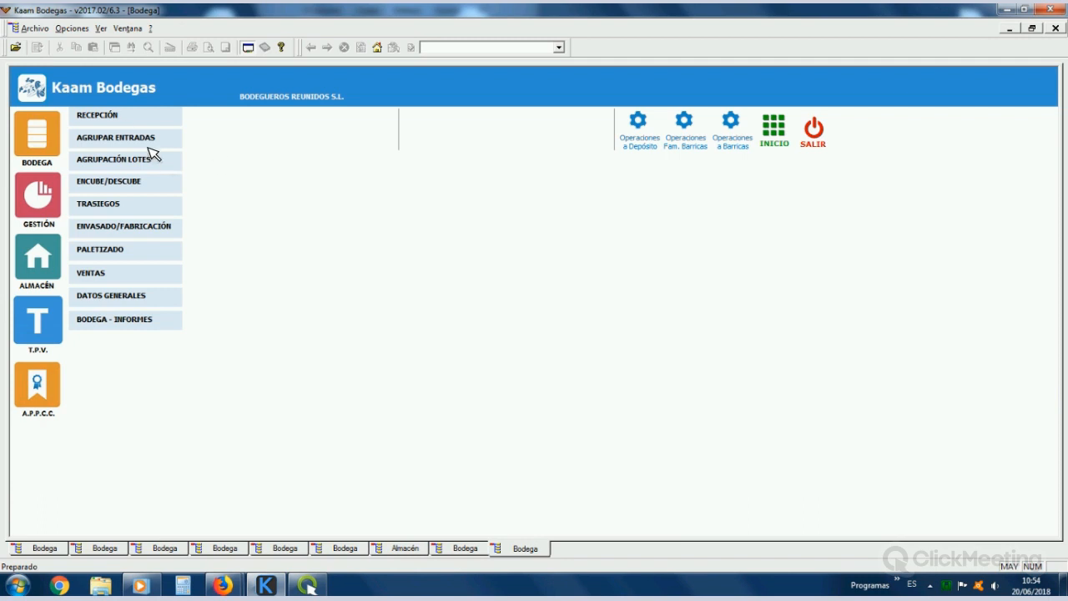
{"action": "left_click", "coordinate": [105, 117]}
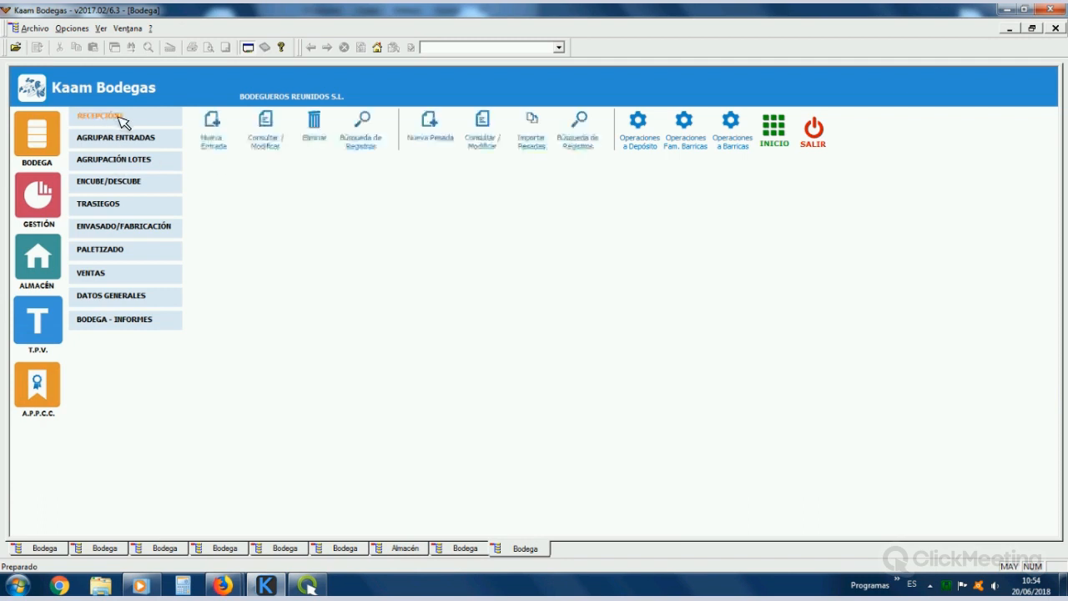
{"action": "left_click", "coordinate": [140, 233]}
{"action": "left_click", "coordinate": [266, 127]}
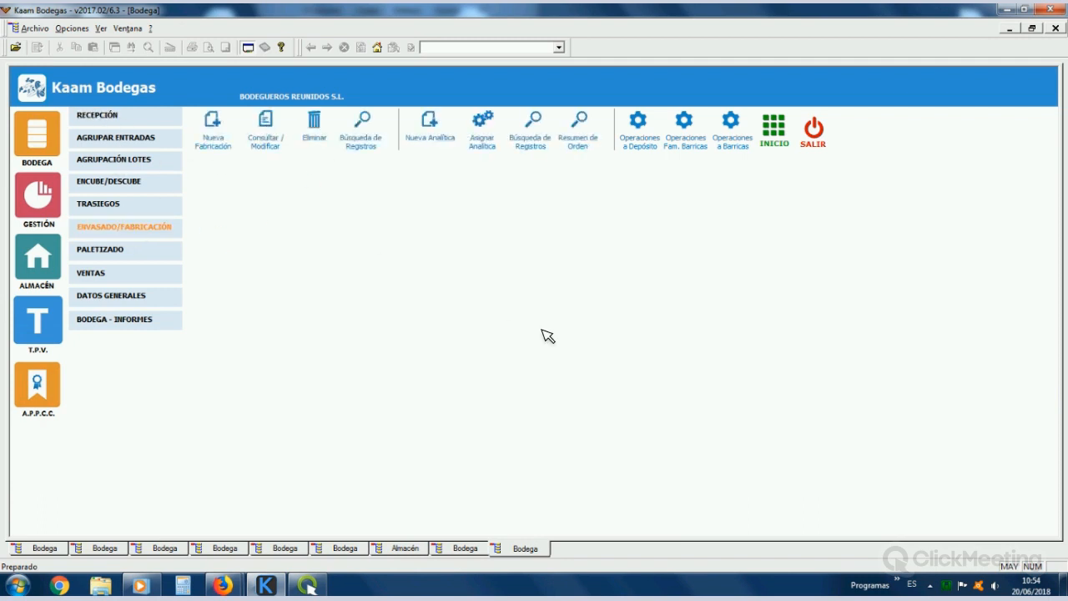
{"action": "double_click", "coordinate": [498, 396]}
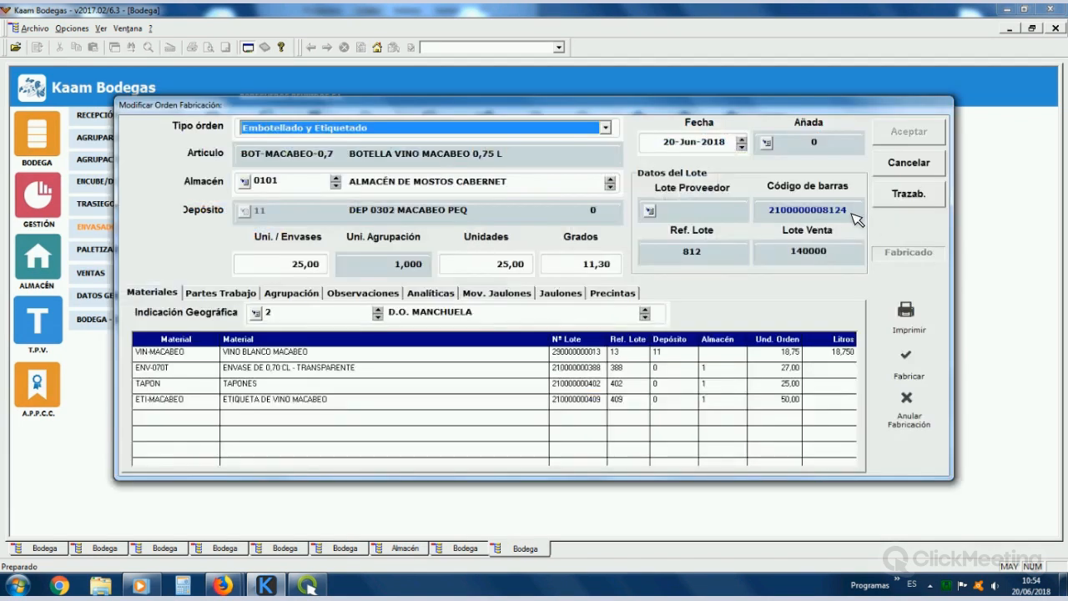
{"action": "left_click", "coordinate": [849, 212]}
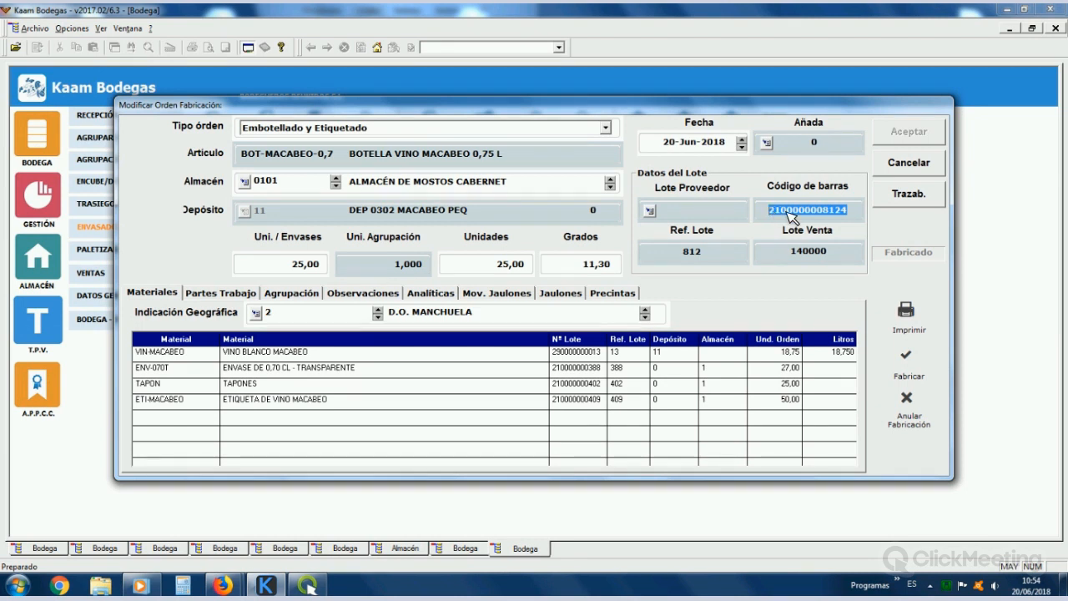
{"action": "right_click", "coordinate": [818, 255]}
{"action": "left_click", "coordinate": [817, 252]}
{"action": "left_click", "coordinate": [926, 167]}
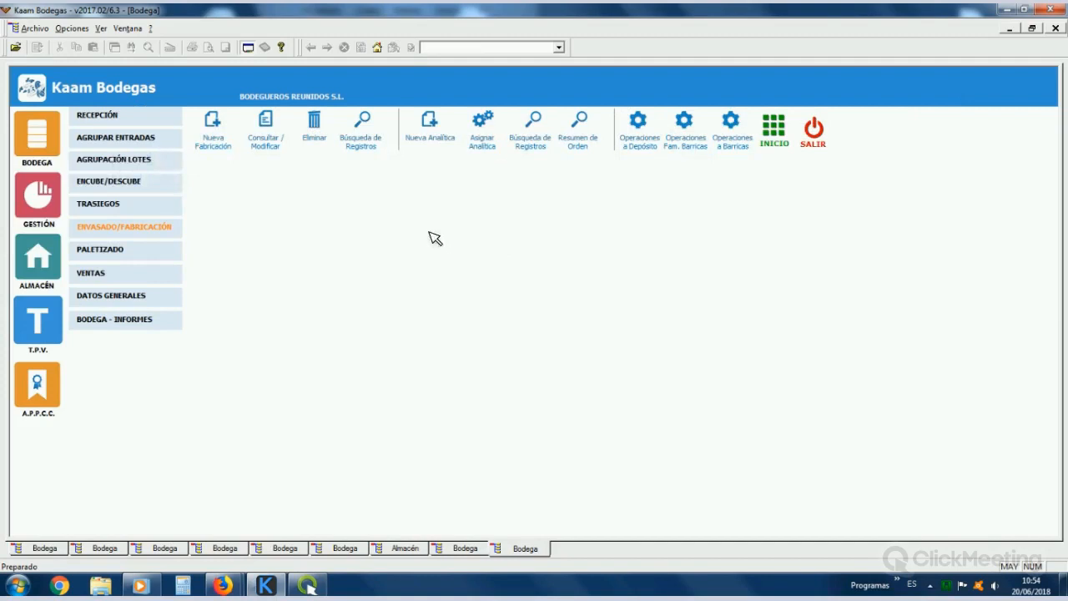
Step: Start a new sale delivery note for customer Vinos y Licores Jacinto S.L
{"action": "left_click", "coordinate": [96, 275]}
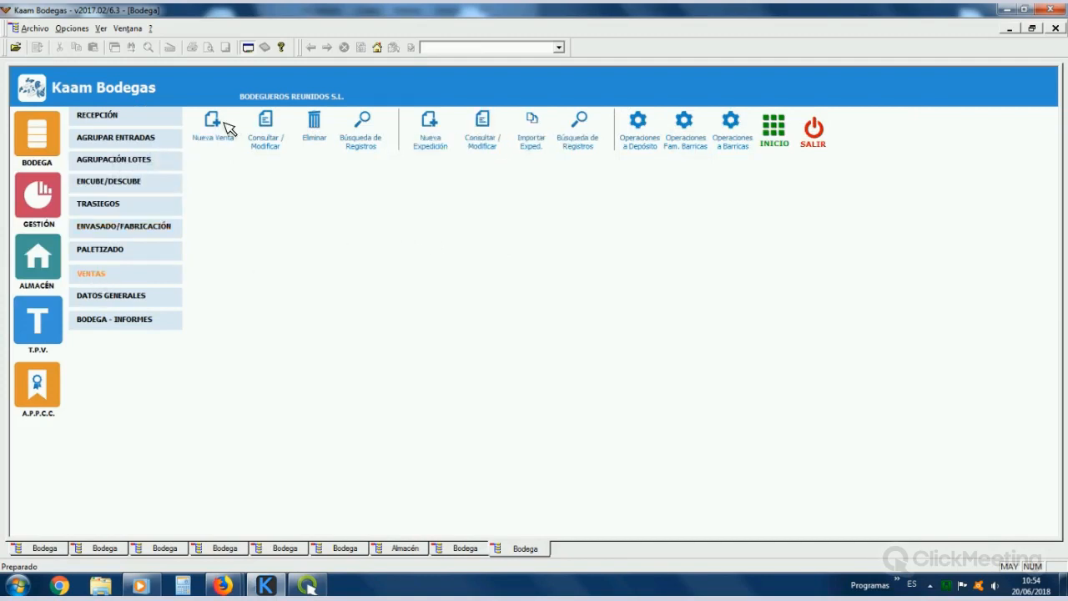
{"action": "left_click", "coordinate": [219, 126]}
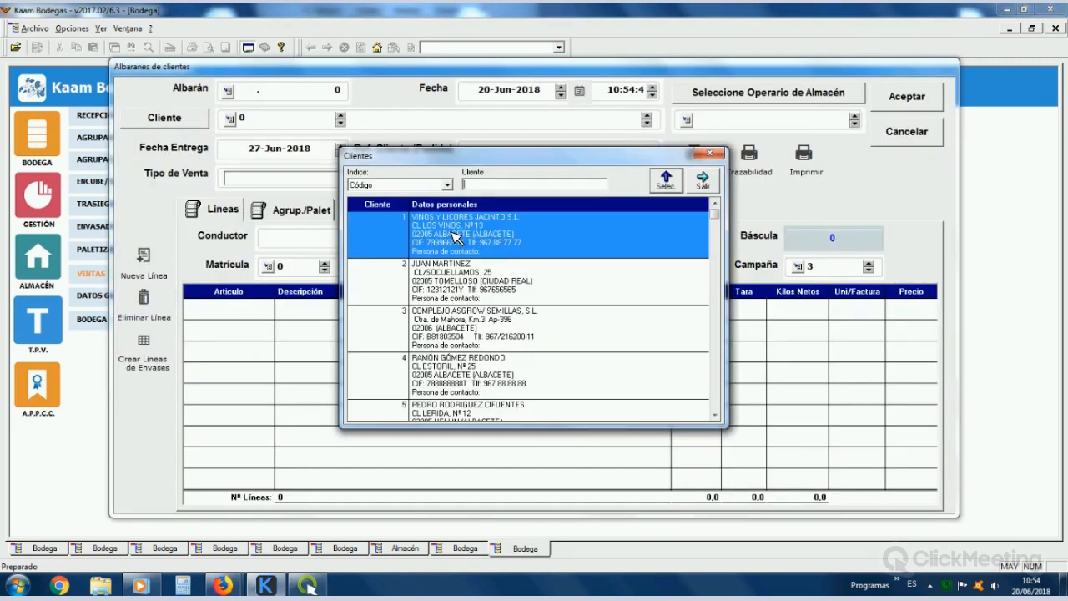
{"action": "double_click", "coordinate": [455, 236]}
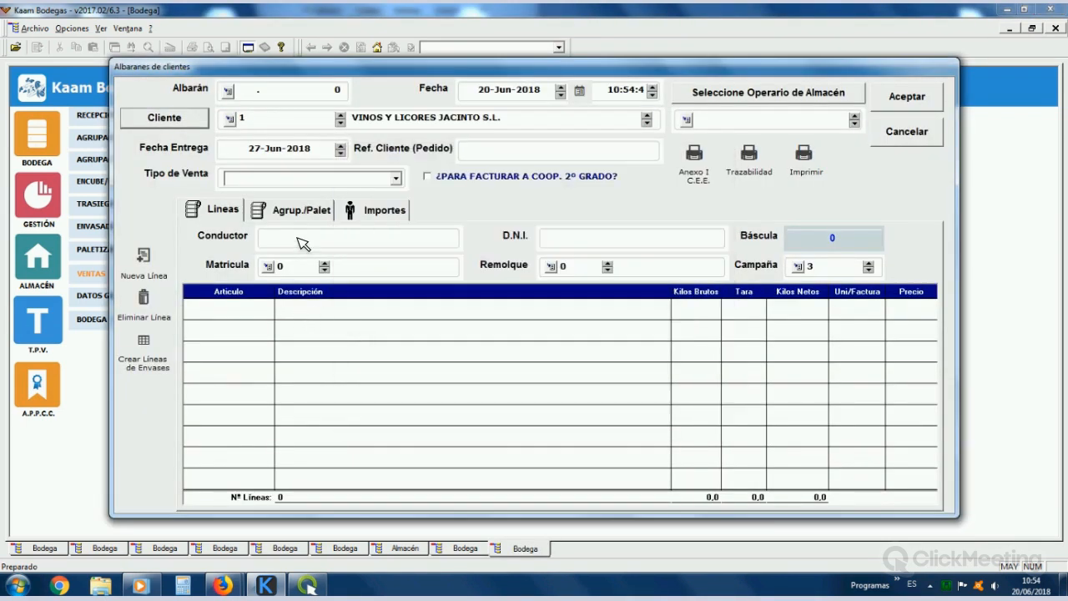
{"action": "left_click", "coordinate": [297, 238]}
{"action": "left_click", "coordinate": [590, 241]}
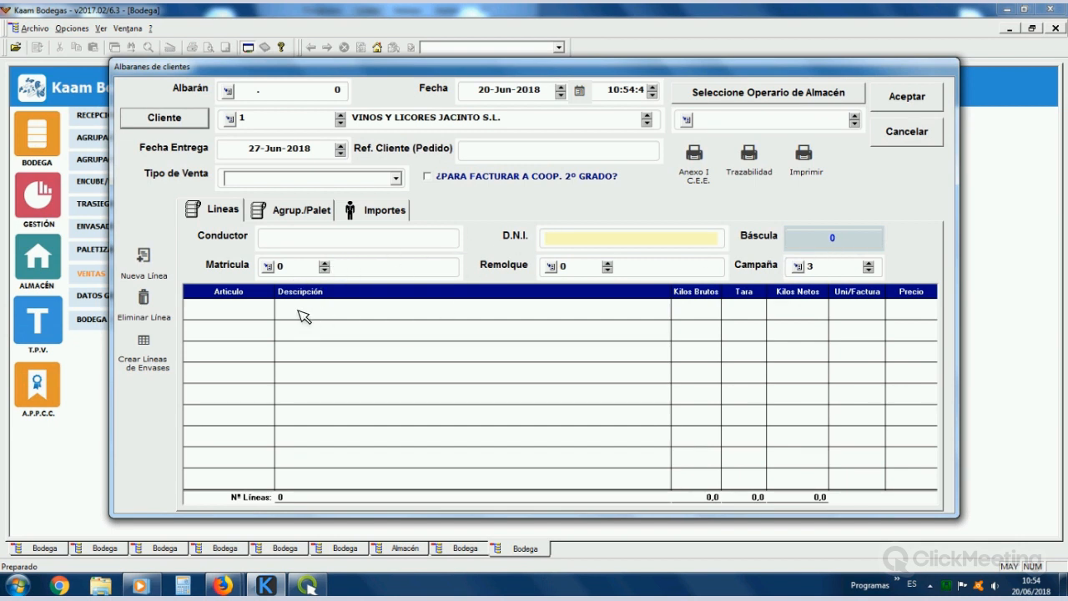
{"action": "left_click", "coordinate": [340, 315]}
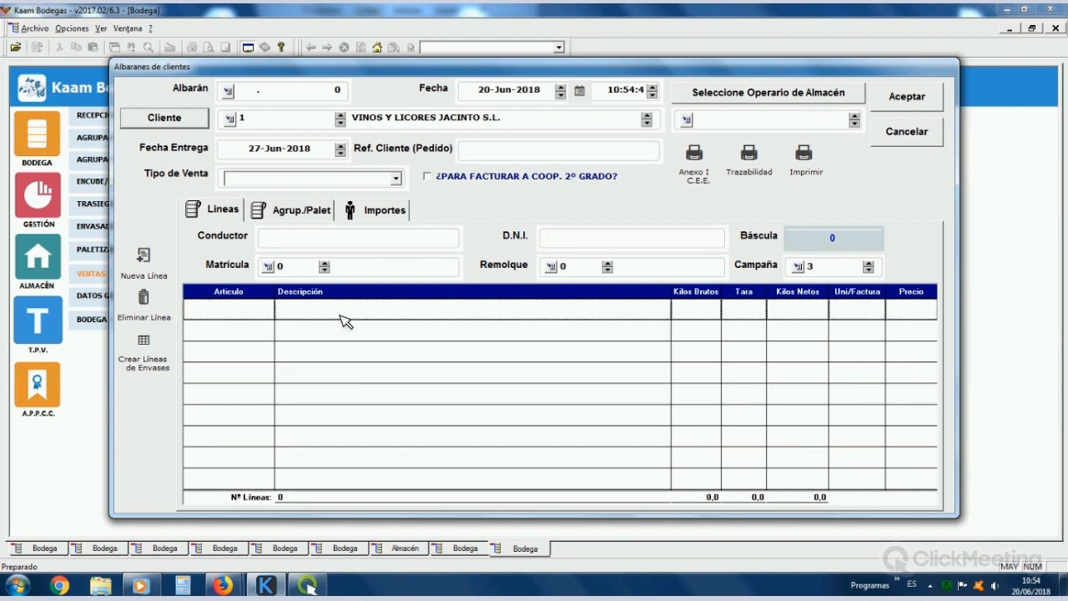
{"action": "key", "text": "Insert"}
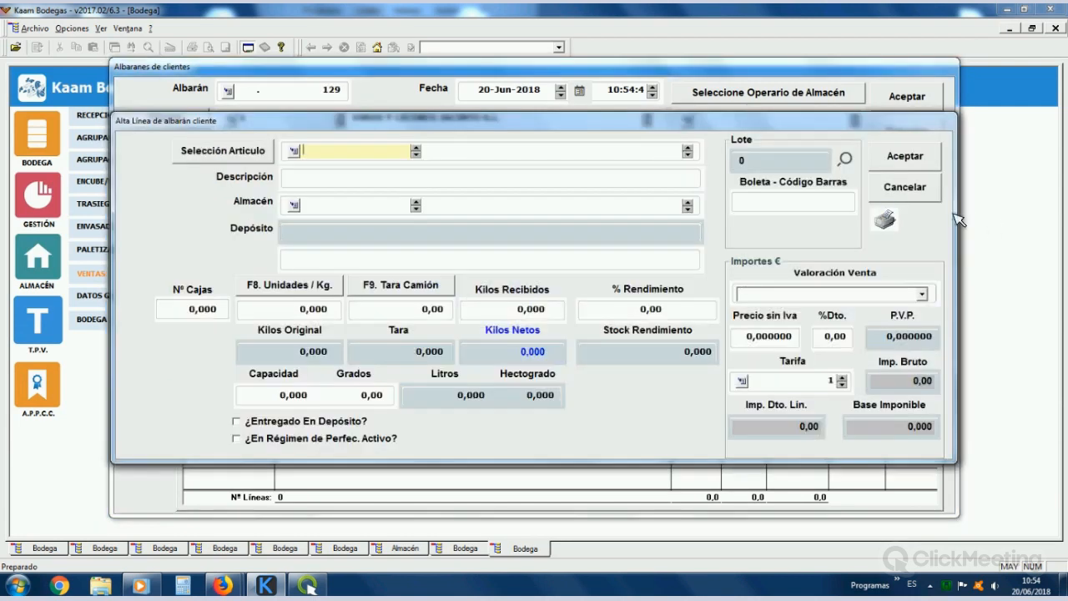
{"action": "left_click", "coordinate": [798, 206]}
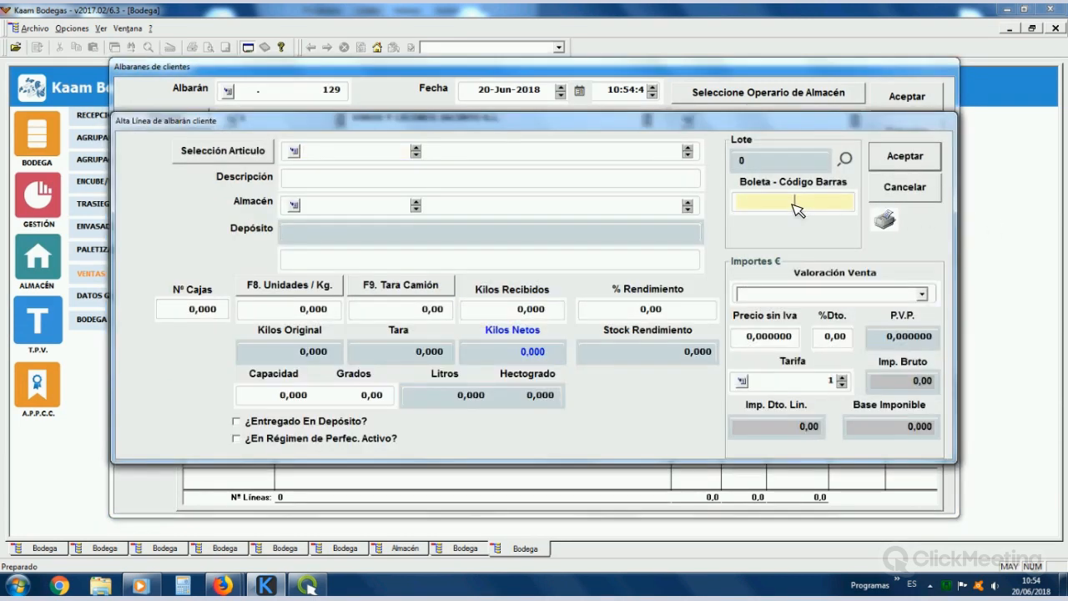
{"action": "type", "text": "2100000008124"}
{"action": "key", "text": "Return"}
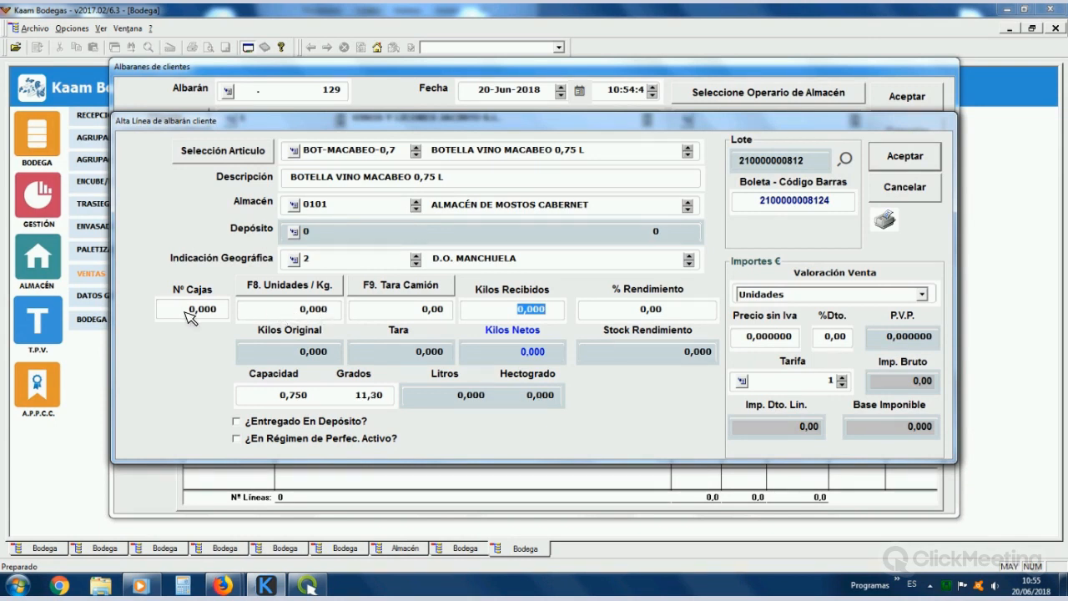
Step: Set the line to 8 units at a price of 5 without VAT, and accept the line and the delivery note
{"action": "left_click", "coordinate": [294, 312]}
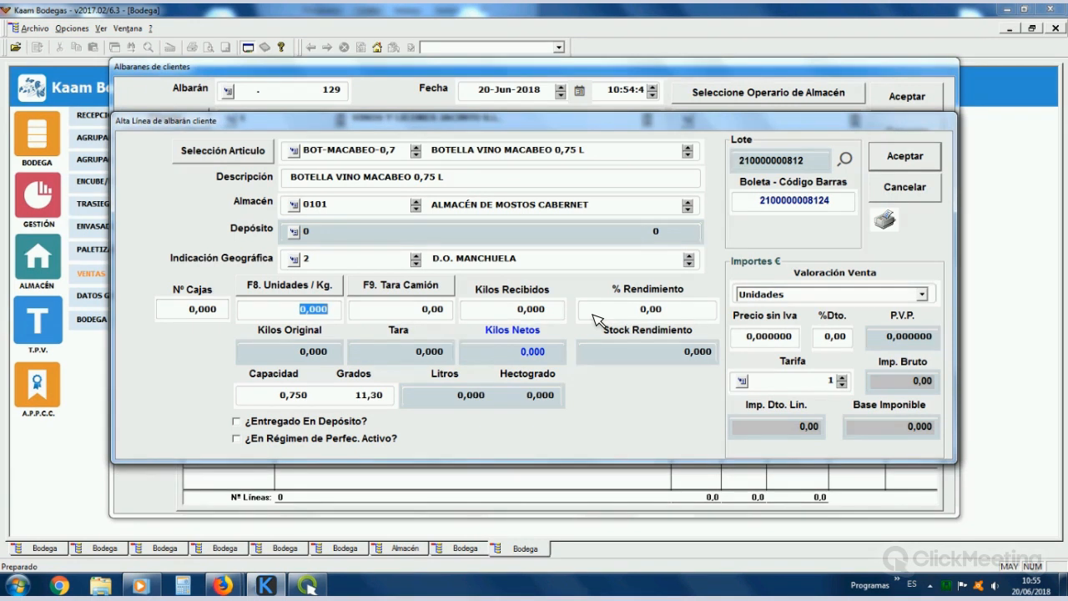
{"action": "type", "text": "8"}
{"action": "key", "text": "Return"}
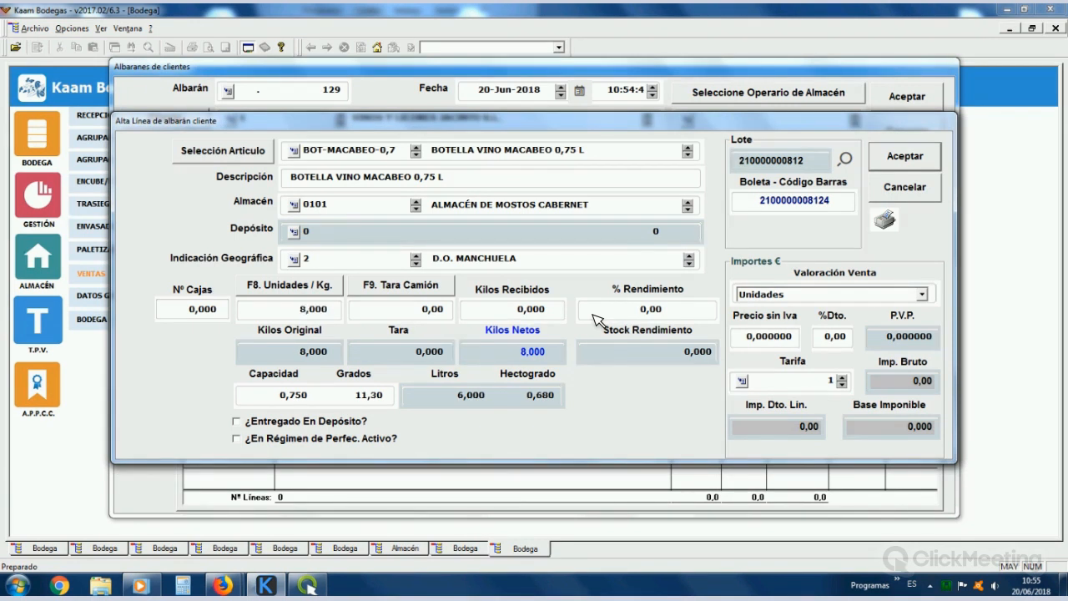
{"action": "left_click", "coordinate": [750, 340]}
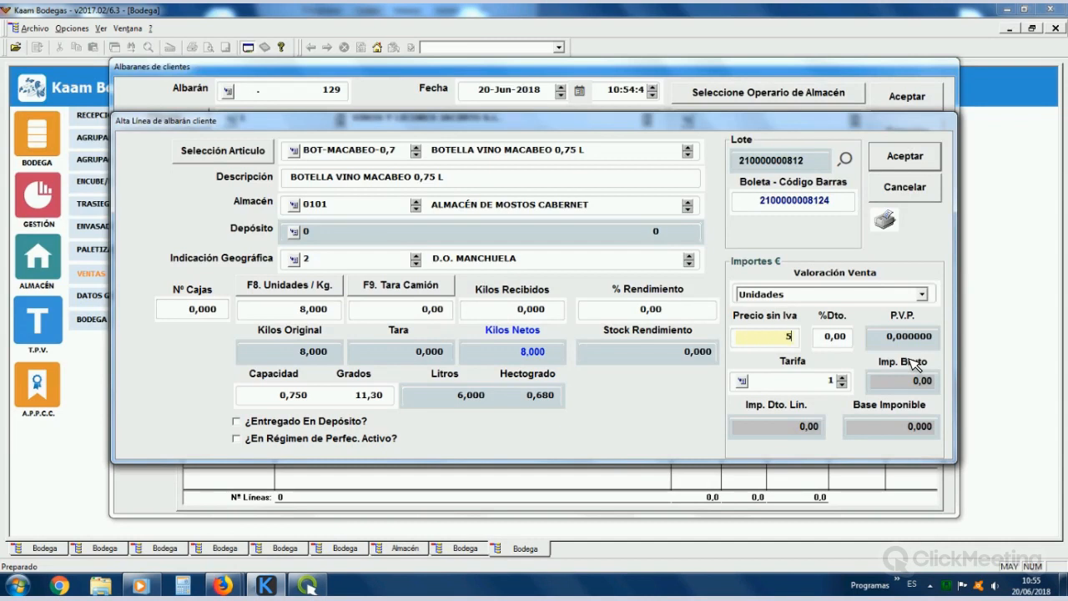
{"action": "key", "text": "Return"}
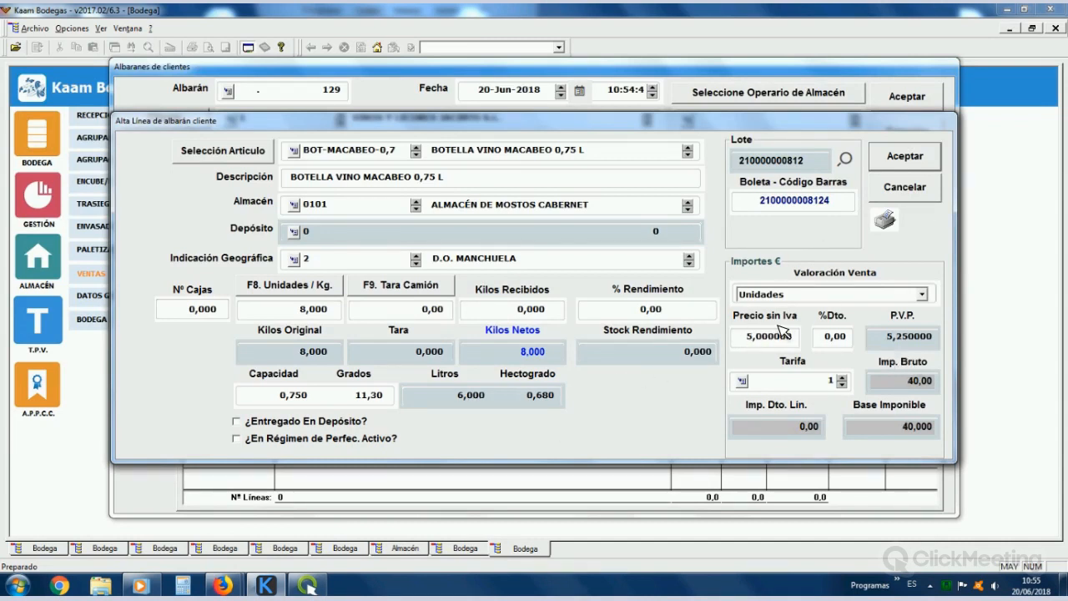
{"action": "left_click", "coordinate": [904, 159]}
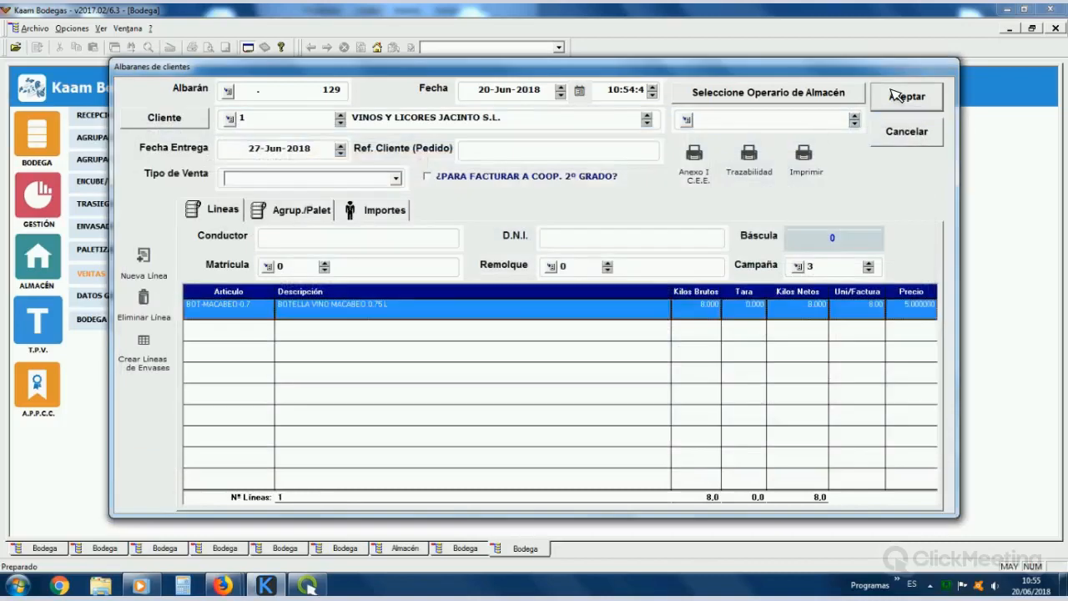
{"action": "left_click", "coordinate": [893, 96]}
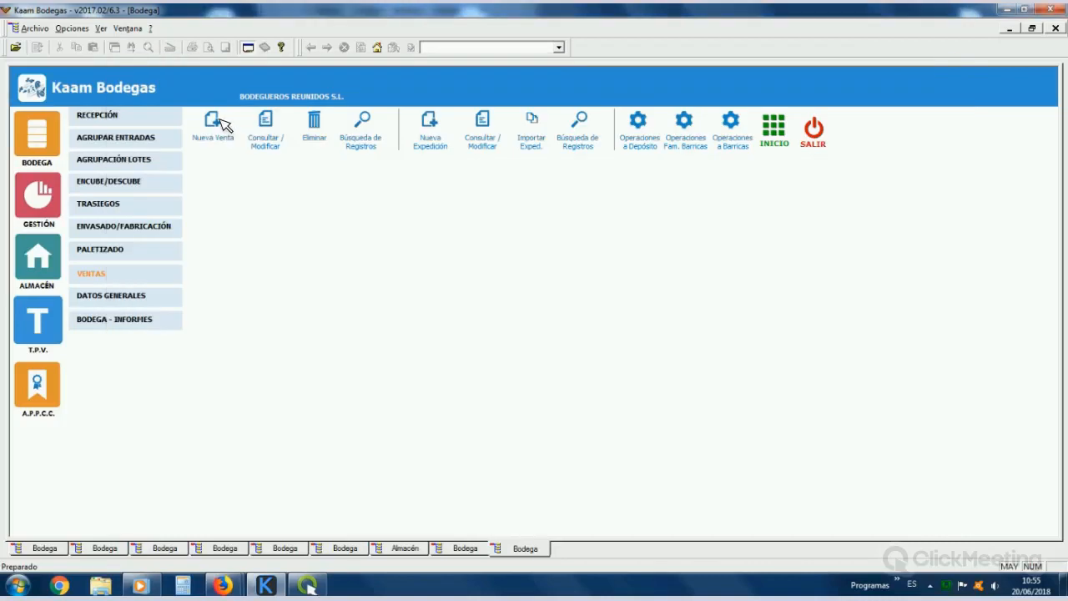
{"action": "left_click", "coordinate": [222, 124]}
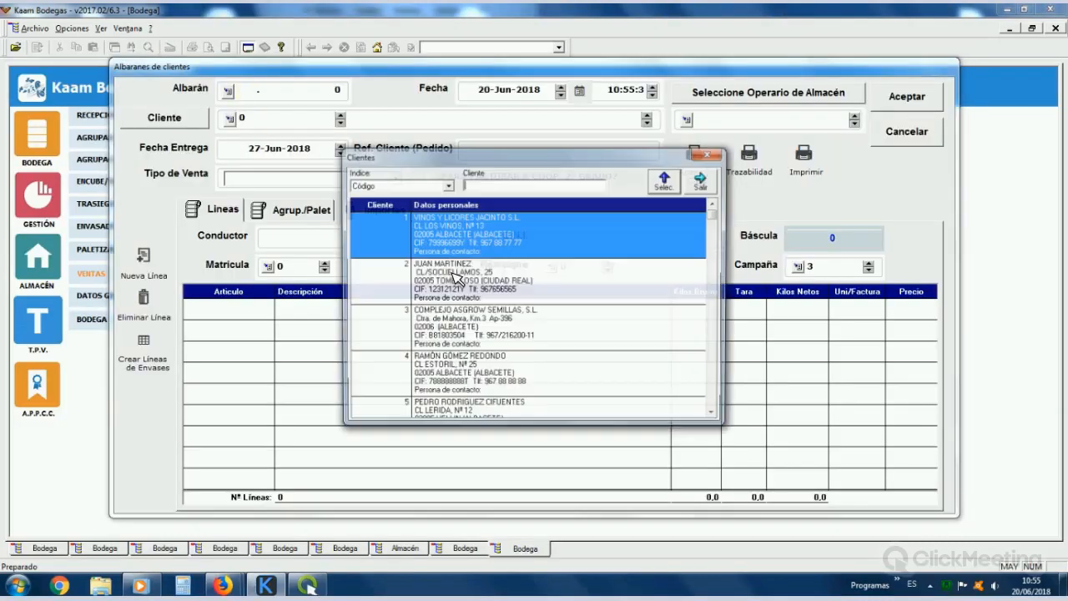
{"action": "double_click", "coordinate": [455, 277]}
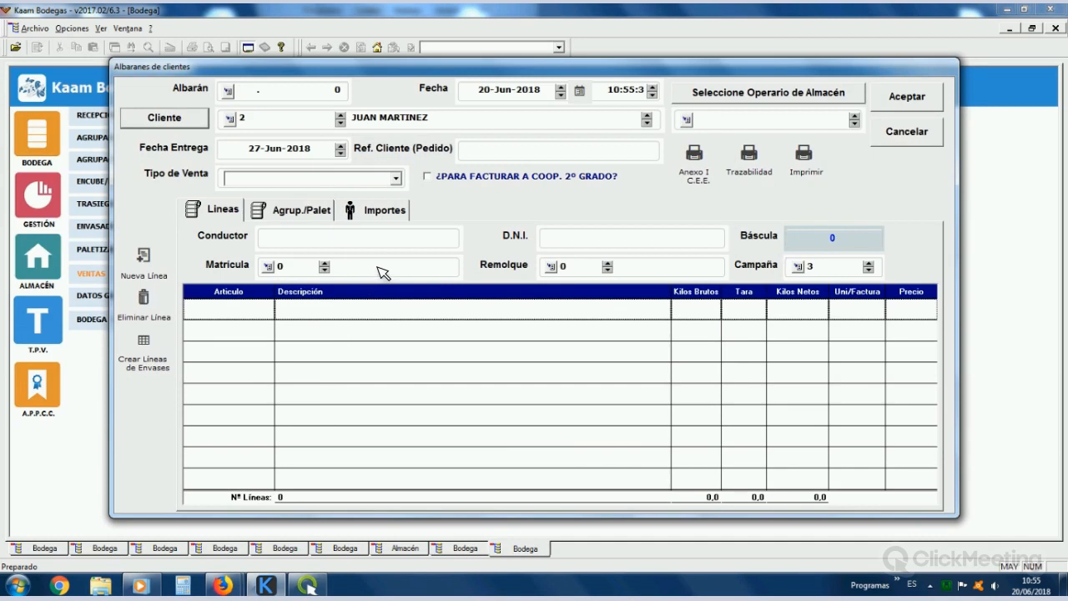
{"action": "key", "text": "Insert"}
{"action": "left_click", "coordinate": [824, 203]}
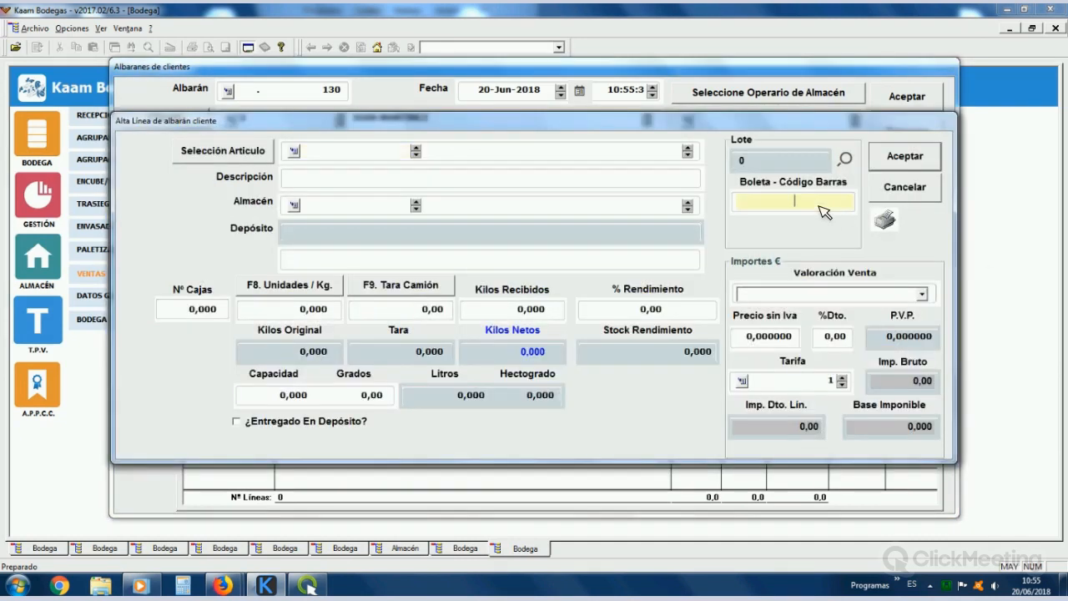
{"action": "type", "text": "2100000008124"}
{"action": "key", "text": "Return"}
Step: Set this line to 6 units at a price of 5 without VAT, accept it and close the delivery note
{"action": "left_click", "coordinate": [294, 310]}
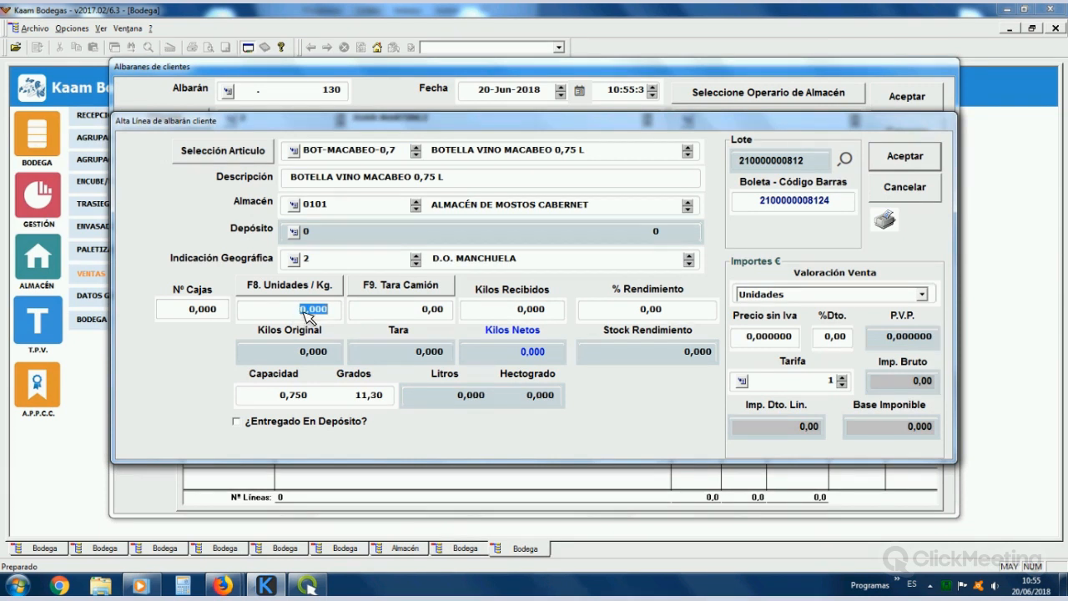
{"action": "type", "text": "6"}
{"action": "key", "text": "Return"}
{"action": "left_click", "coordinate": [785, 343]}
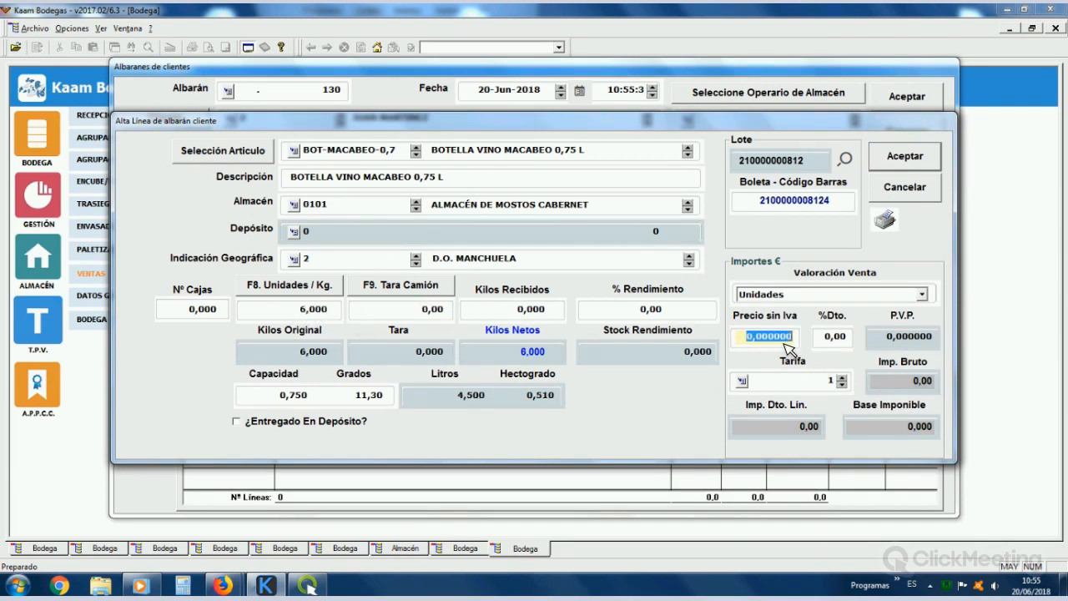
{"action": "type", "text": "5"}
{"action": "key", "text": "Return"}
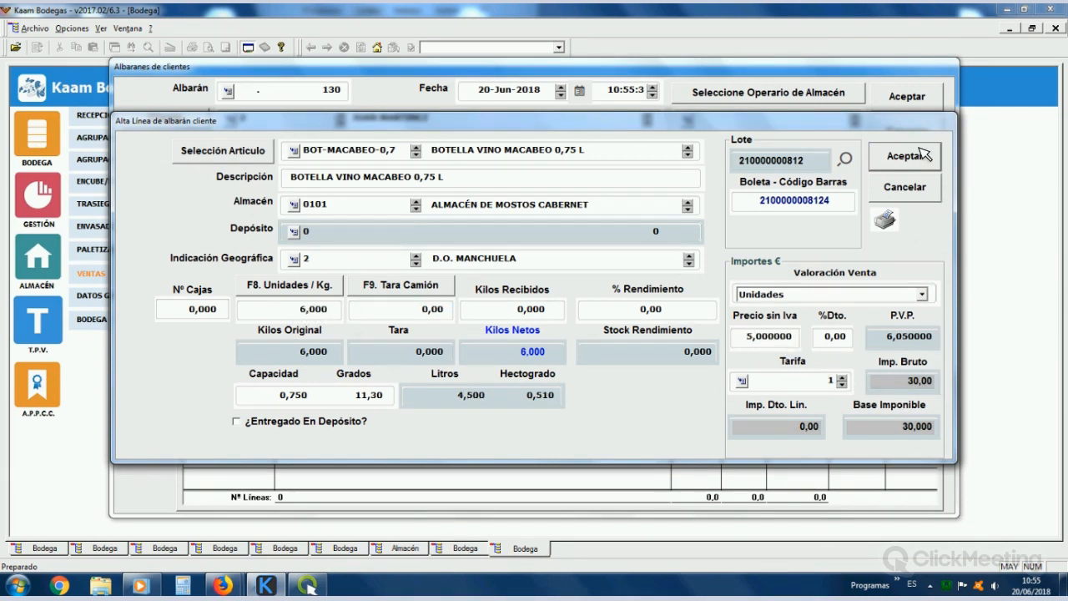
{"action": "left_click", "coordinate": [916, 156]}
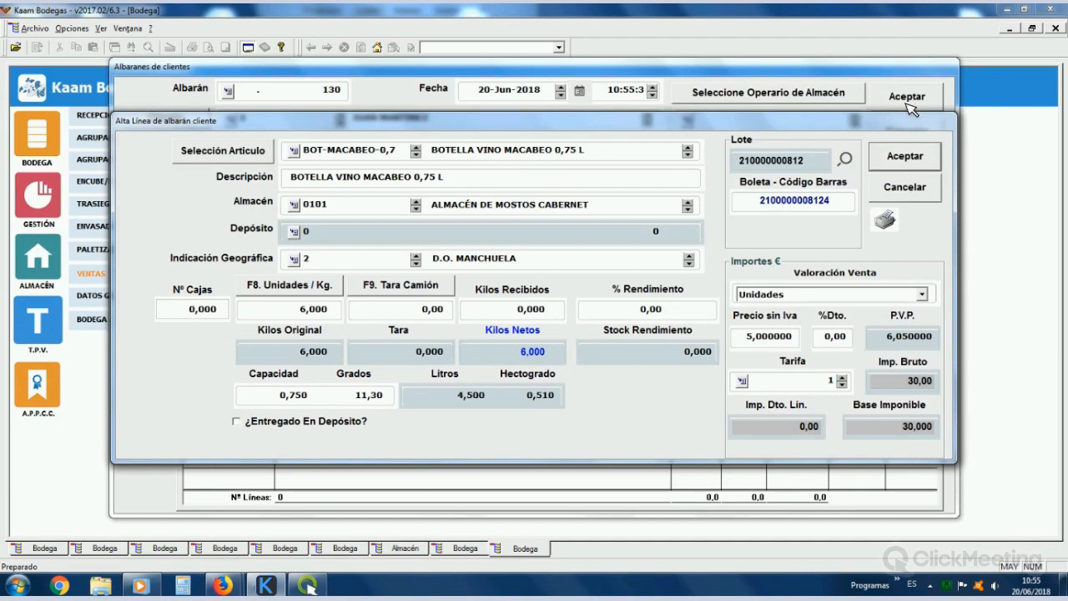
{"action": "key", "text": "Escape"}
{"action": "key", "text": "Escape"}
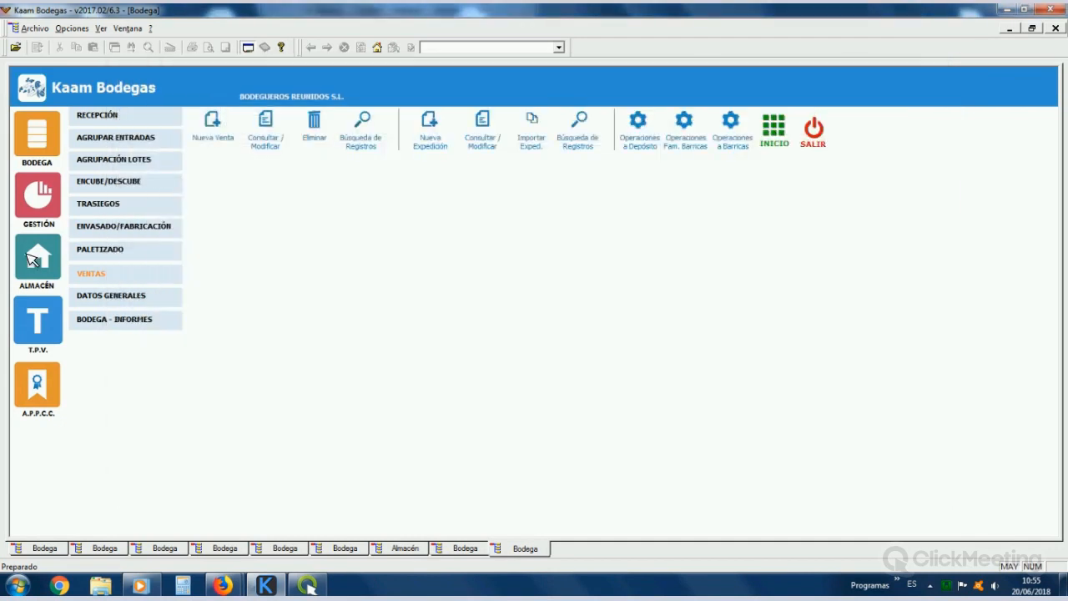
Step: Open the warehouse stock movement for the 8-unit Macabeo bottle sale
{"action": "left_click", "coordinate": [32, 260]}
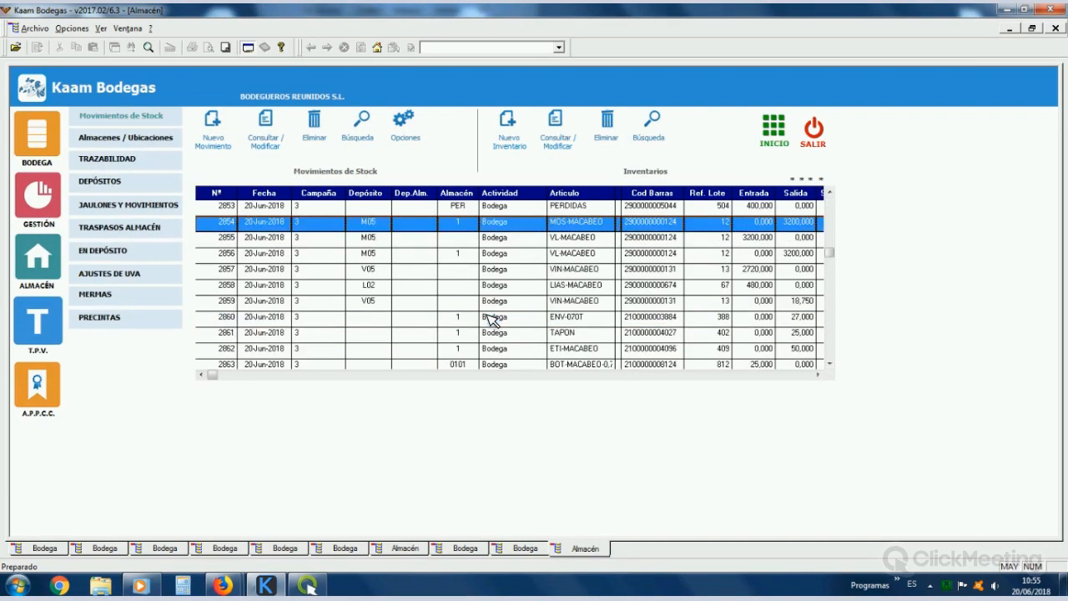
{"action": "scroll", "coordinate": [491, 319], "scroll_direction": "down", "scroll_amount": 4}
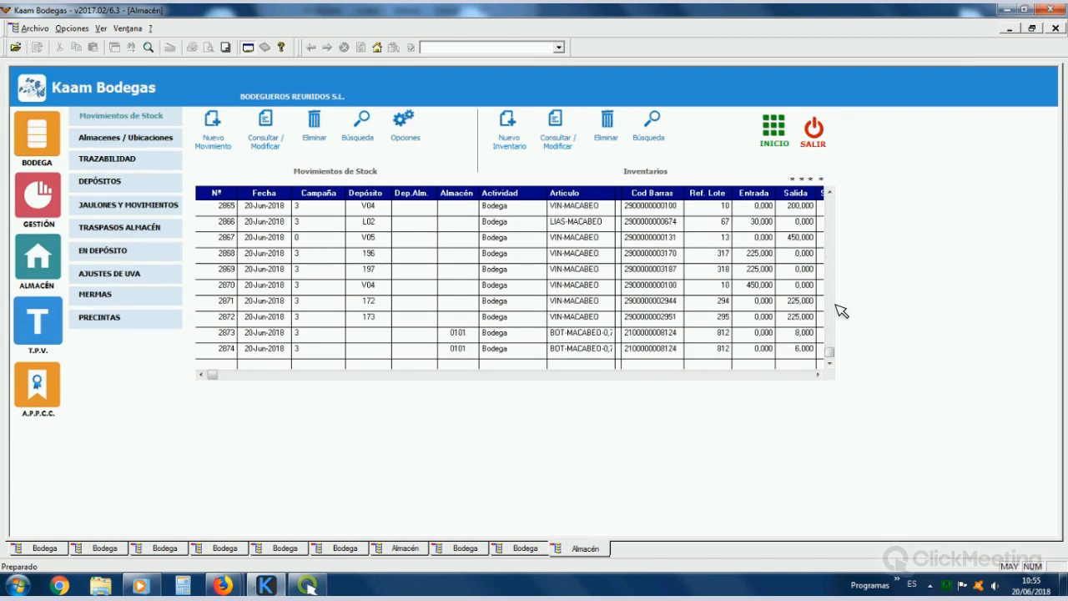
{"action": "left_click", "coordinate": [626, 337]}
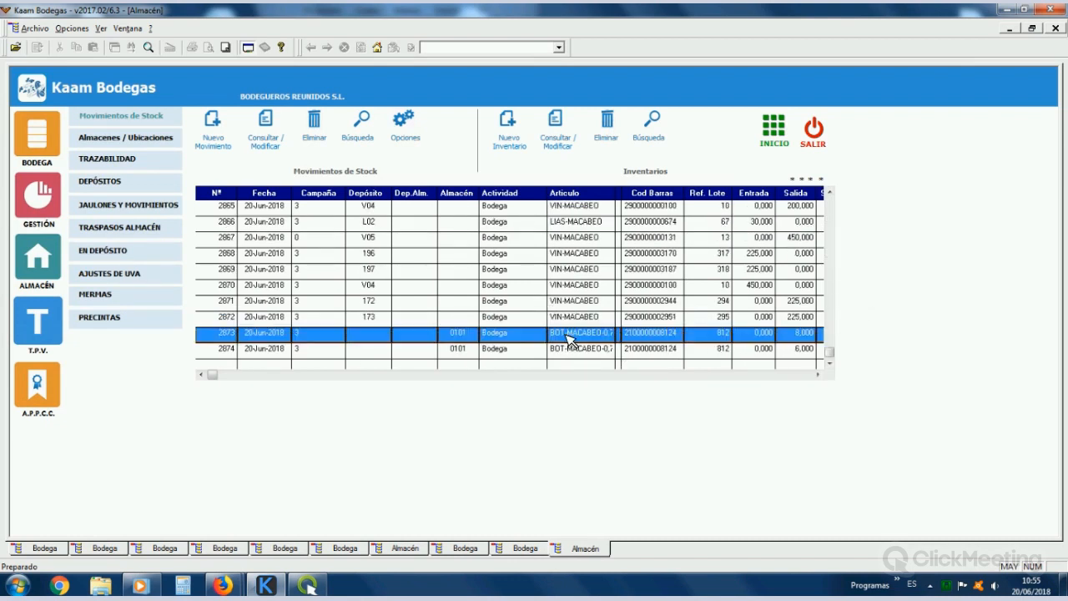
{"action": "double_click", "coordinate": [567, 336]}
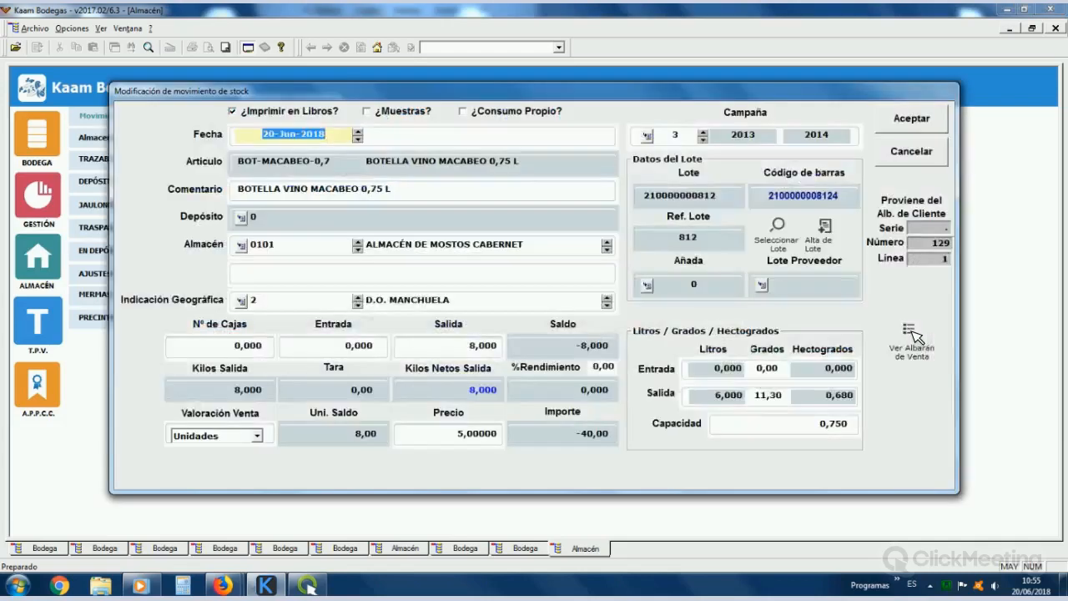
Step: View the sales delivery note line behind the movement, check its note number and customer, and exit it
{"action": "left_click", "coordinate": [911, 335]}
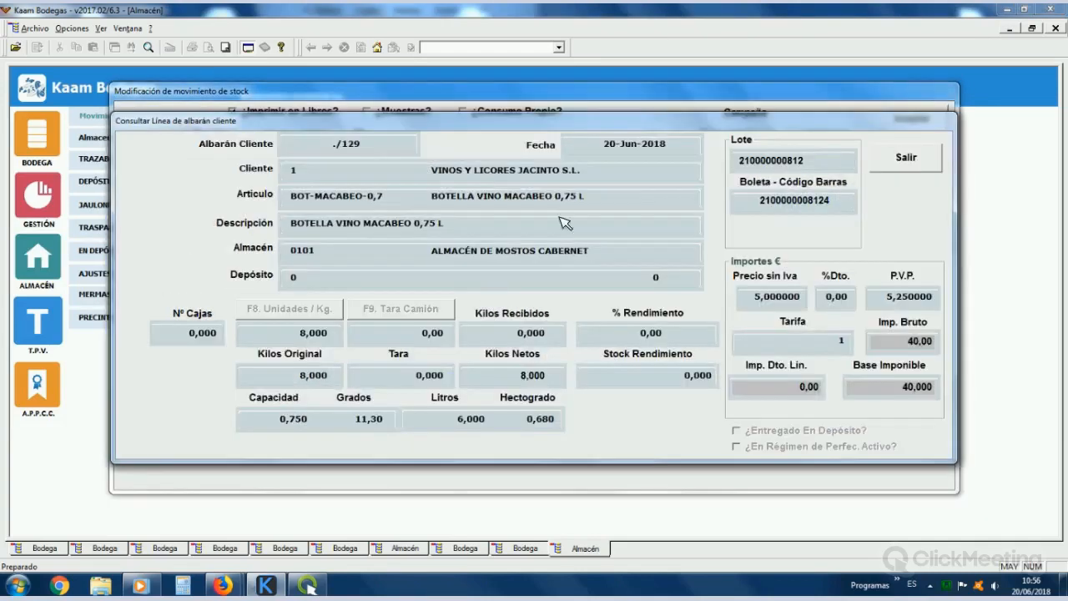
{"action": "left_click", "coordinate": [365, 143]}
{"action": "left_click", "coordinate": [357, 171]}
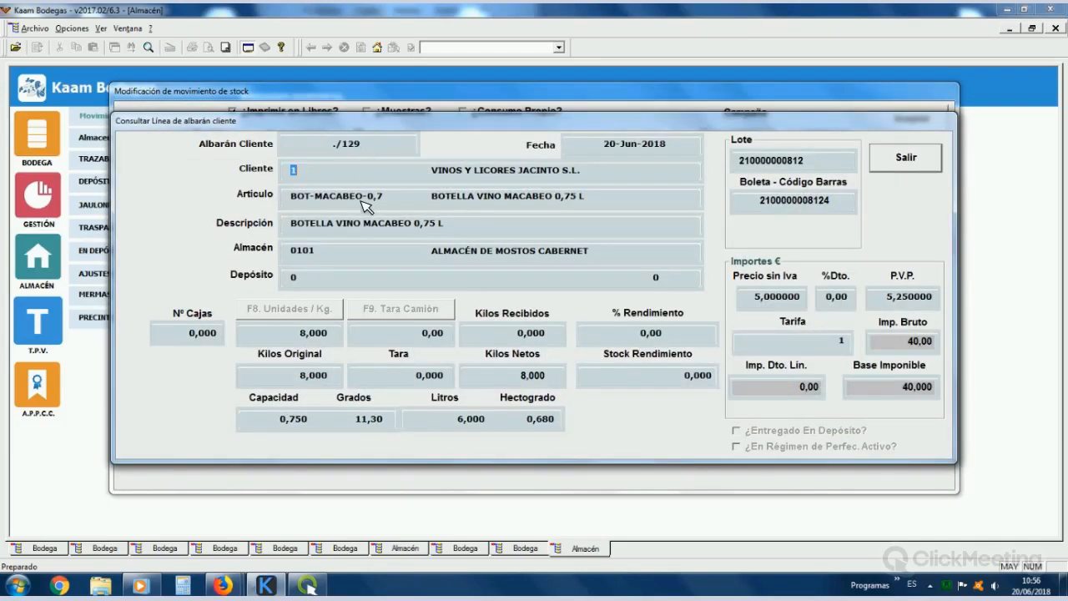
{"action": "left_click", "coordinate": [899, 171]}
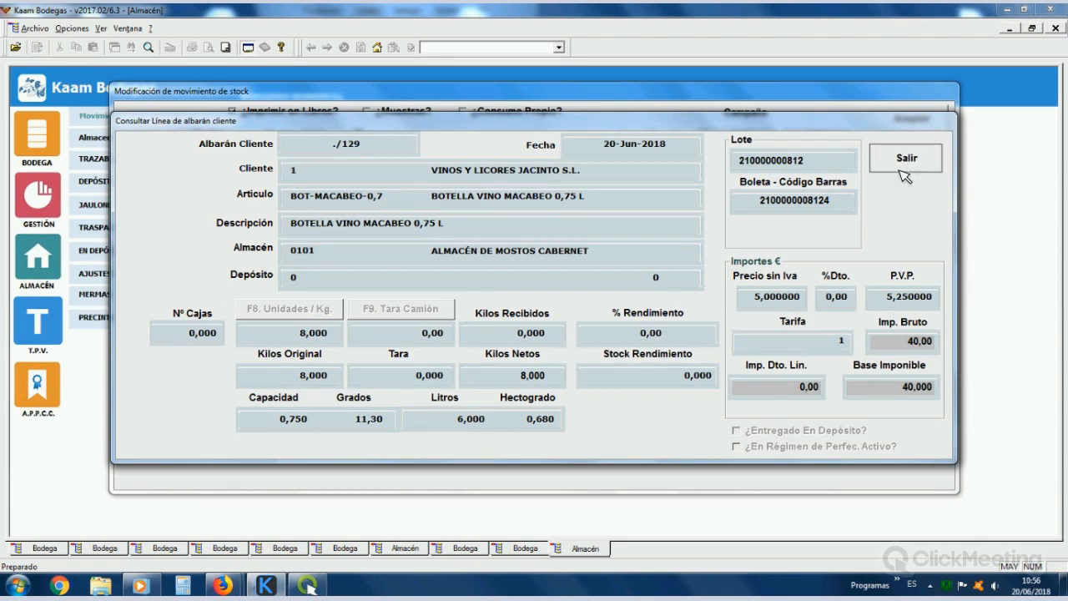
{"action": "left_click", "coordinate": [907, 160]}
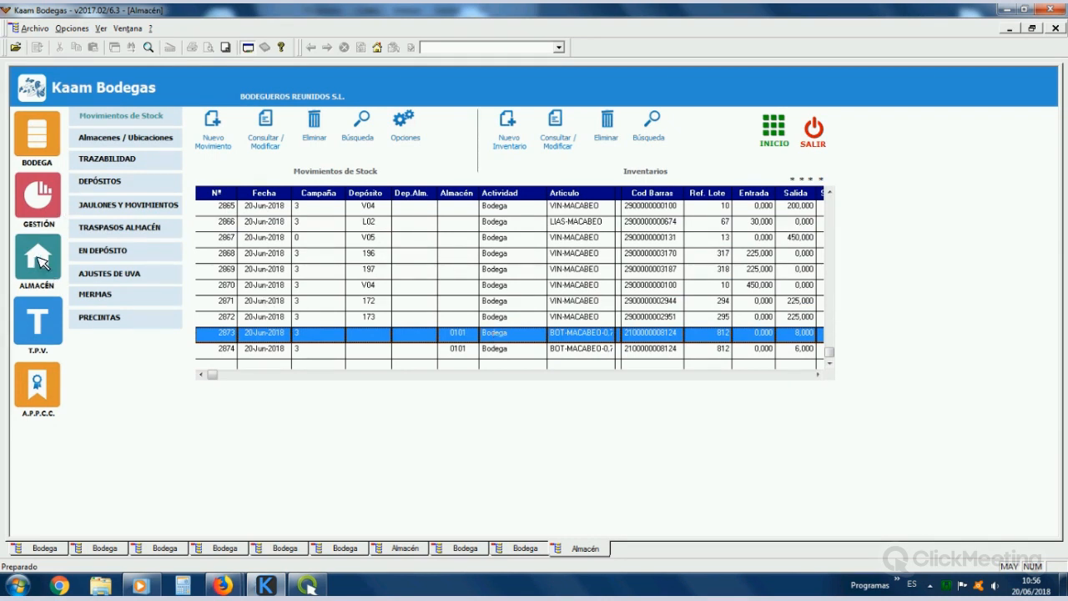
{"action": "left_click", "coordinate": [107, 159]}
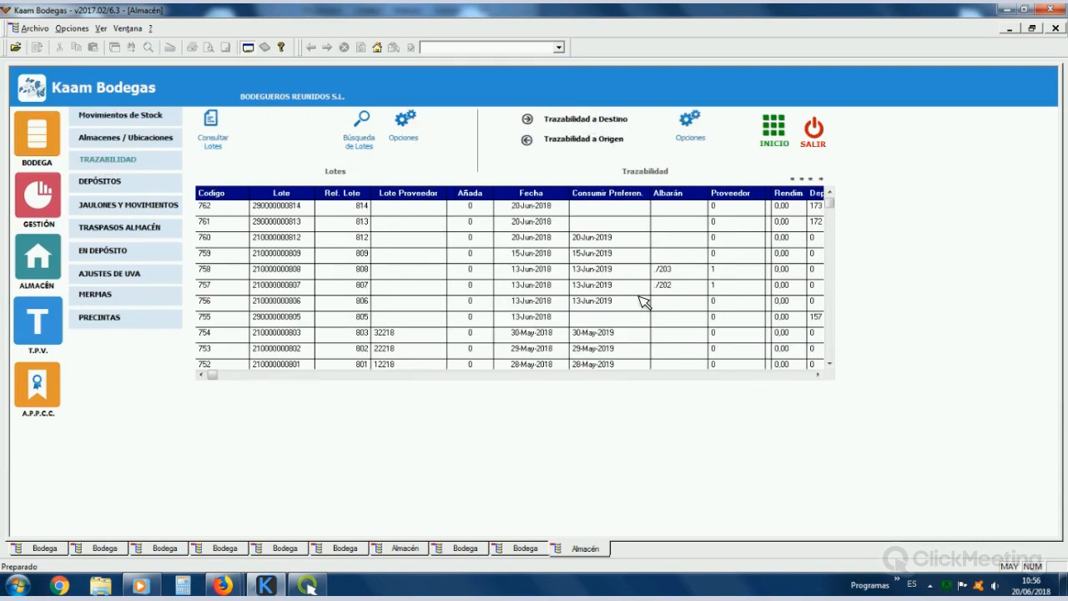
{"action": "type", "text": "2100000008124"}
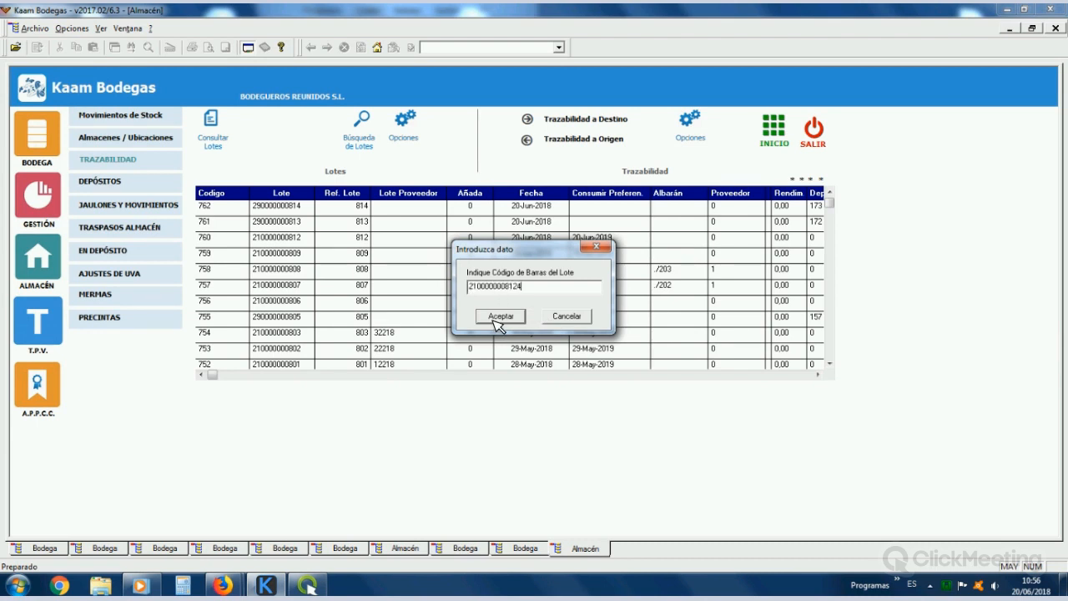
{"action": "left_click", "coordinate": [496, 317]}
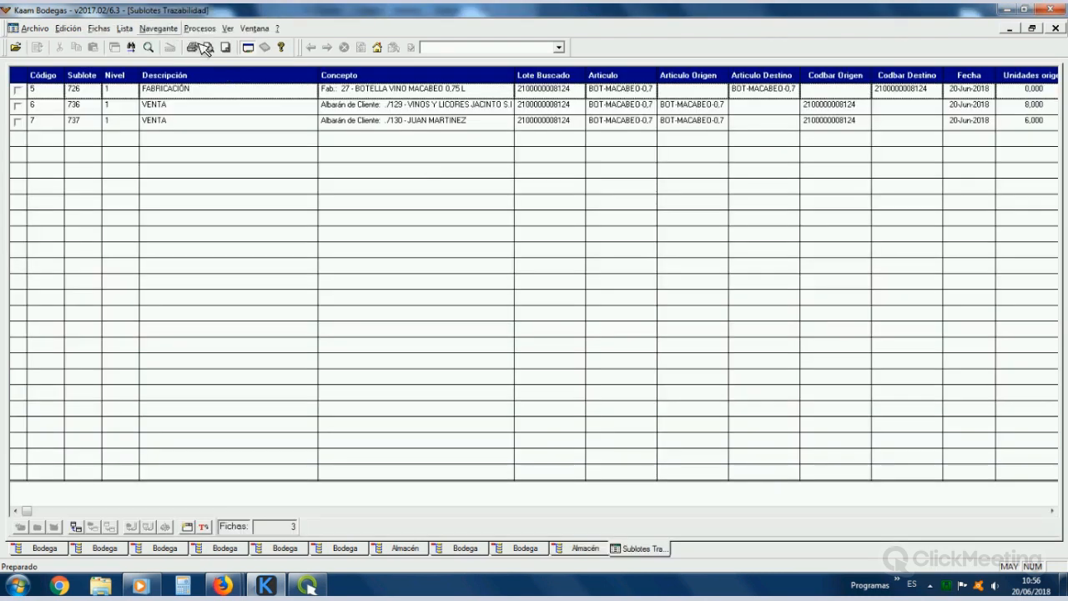
Step: Preview the lot's printable destination report, then close both the preview and the traced sublot list
{"action": "left_click", "coordinate": [214, 47]}
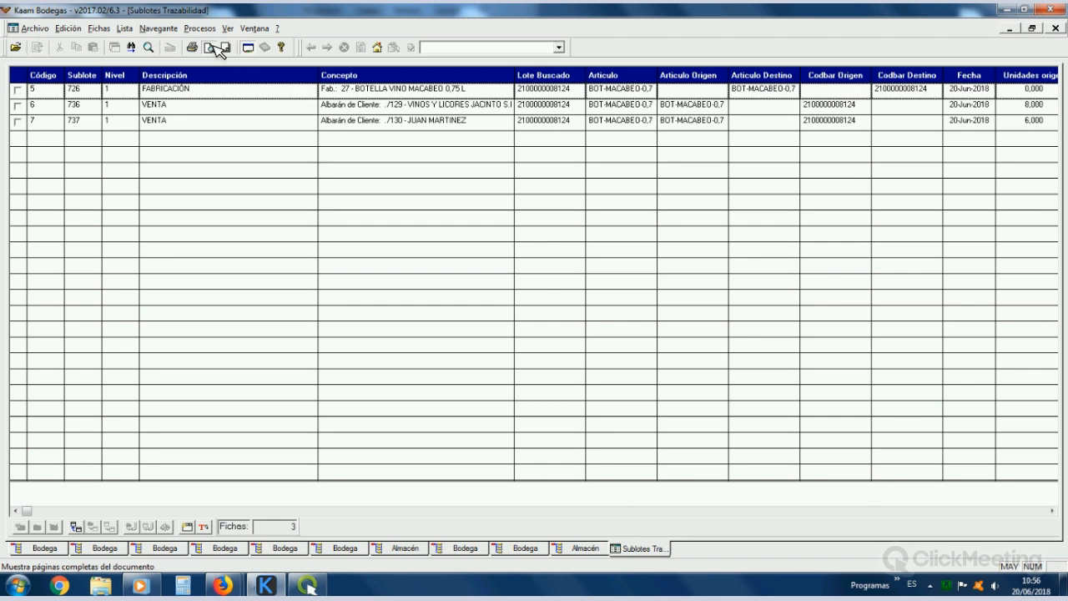
{"action": "left_click", "coordinate": [382, 212]}
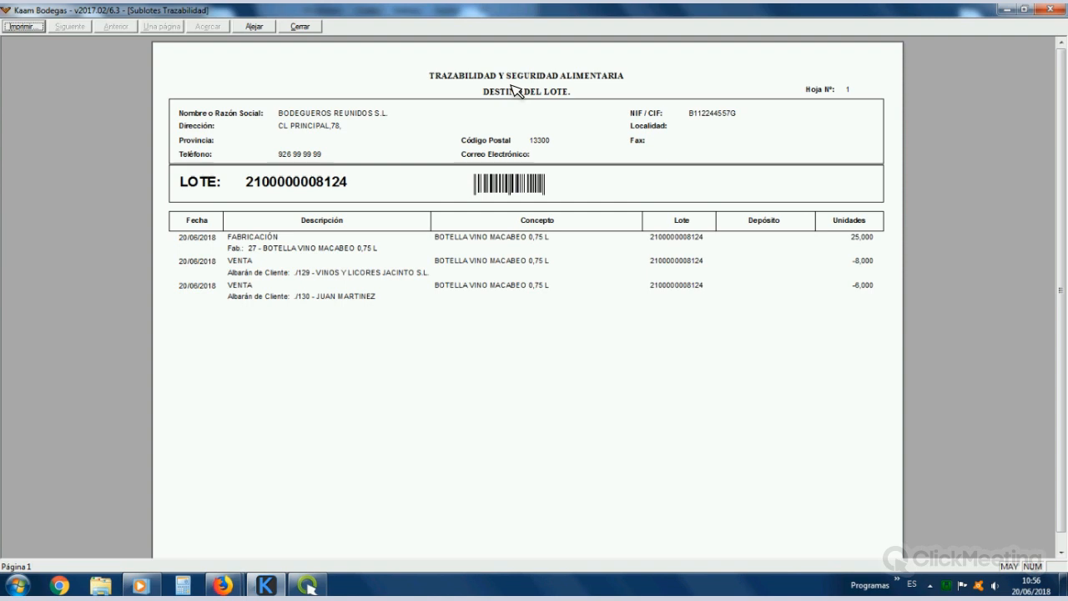
{"action": "mouse_move", "coordinate": [413, 12]}
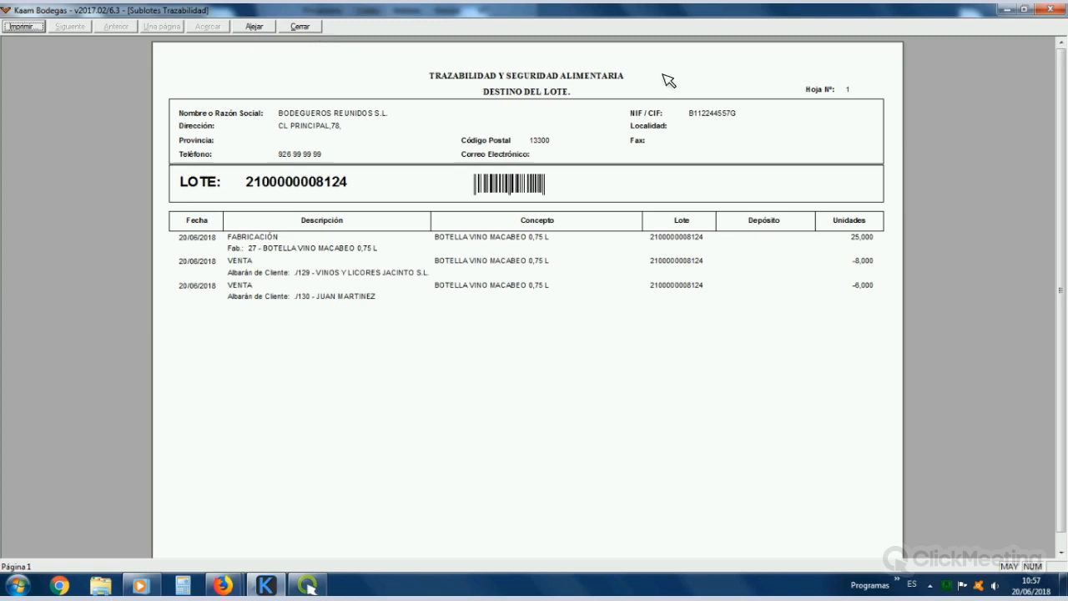
{"action": "key", "text": "Escape"}
{"action": "left_click", "coordinate": [1056, 29]}
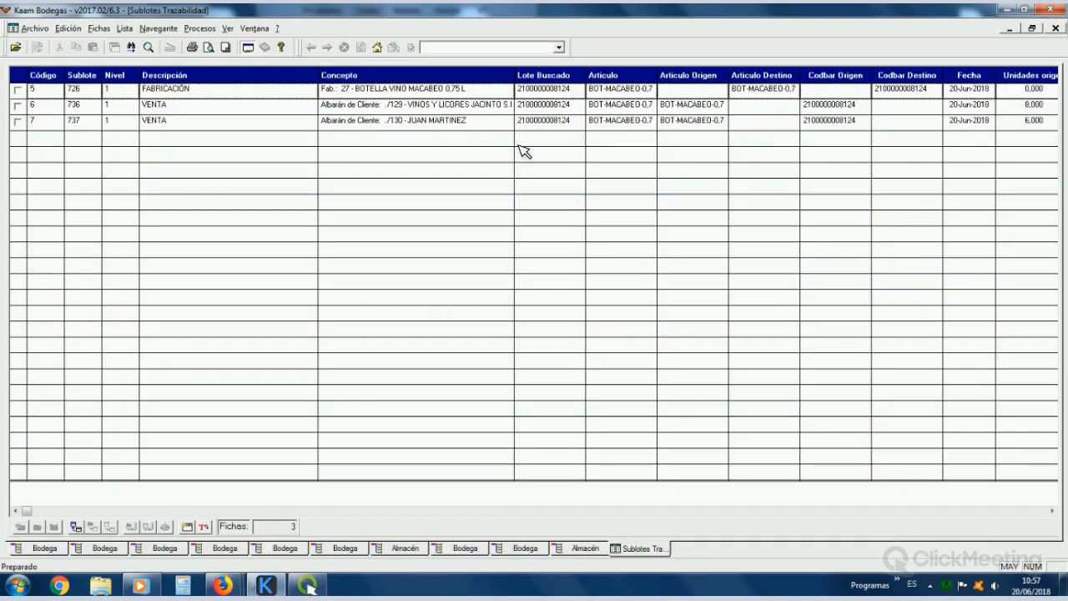
{"action": "left_click", "coordinate": [592, 146]}
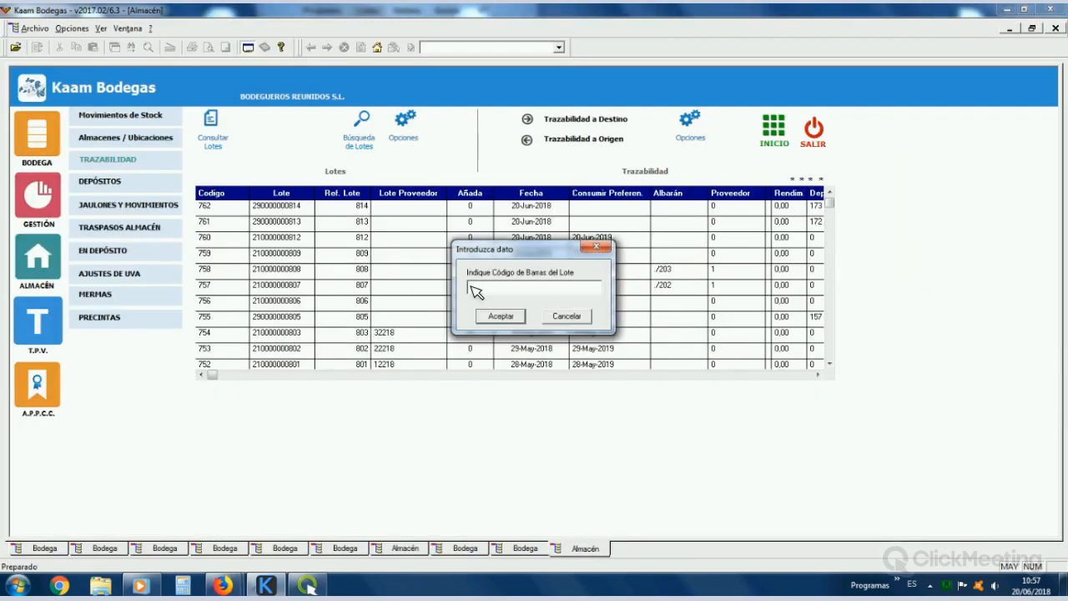
{"action": "type", "text": "2100000008124"}
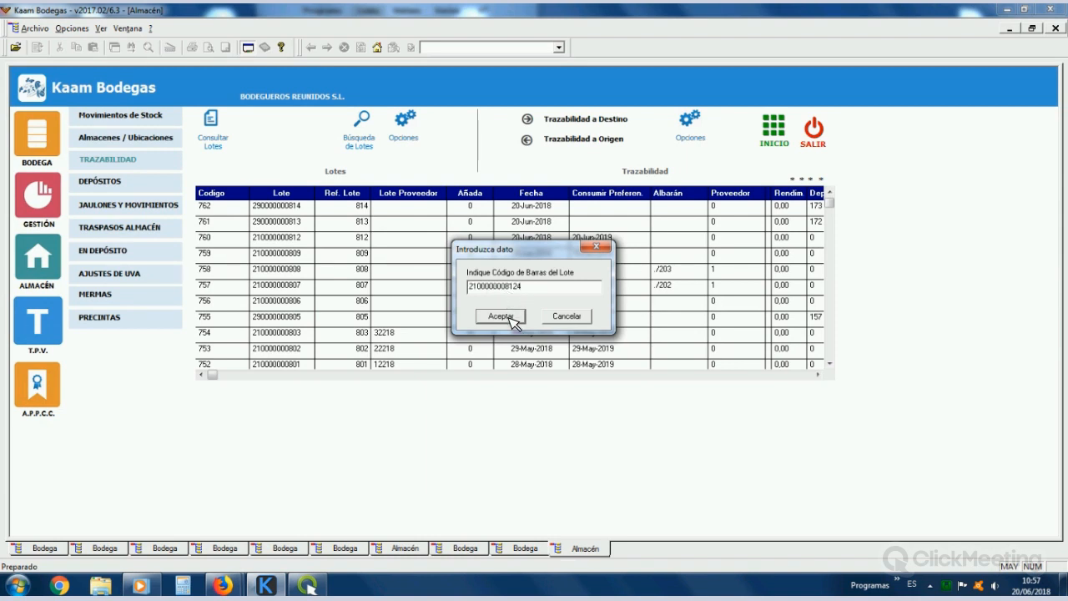
{"action": "left_click", "coordinate": [511, 322]}
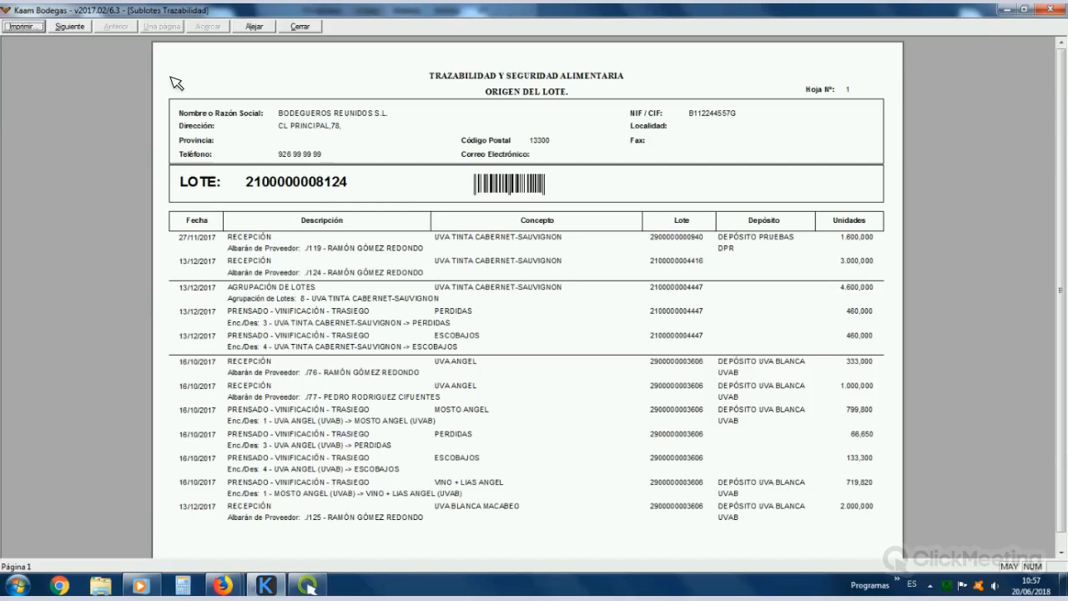
Step: Page through the origin report to its last page, checking receptions, pressings, rackings and bottling, and close the preview
{"action": "left_click", "coordinate": [72, 26]}
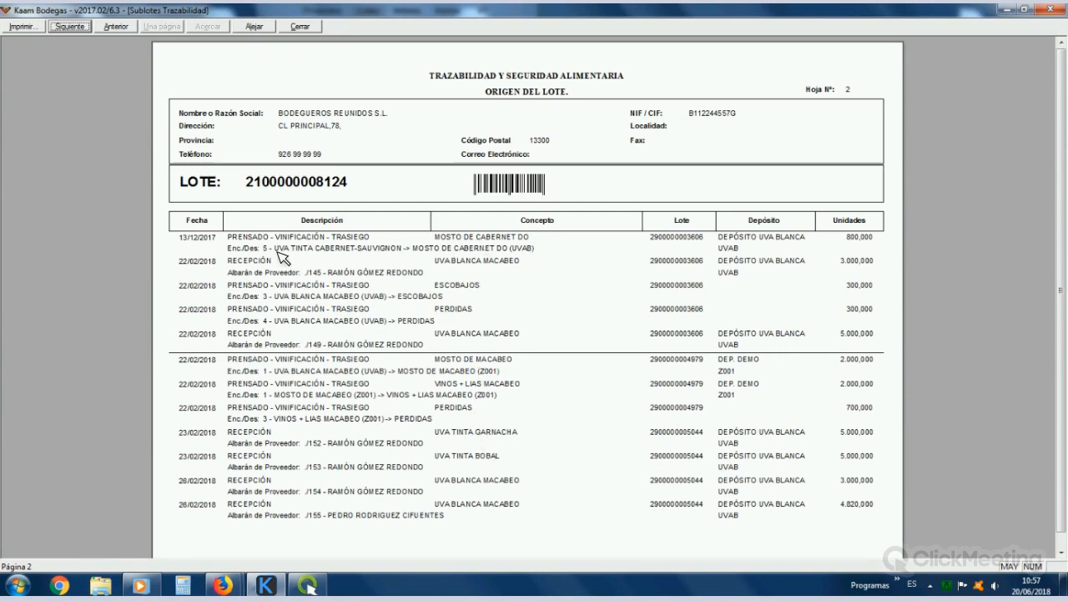
{"action": "left_click", "coordinate": [70, 26]}
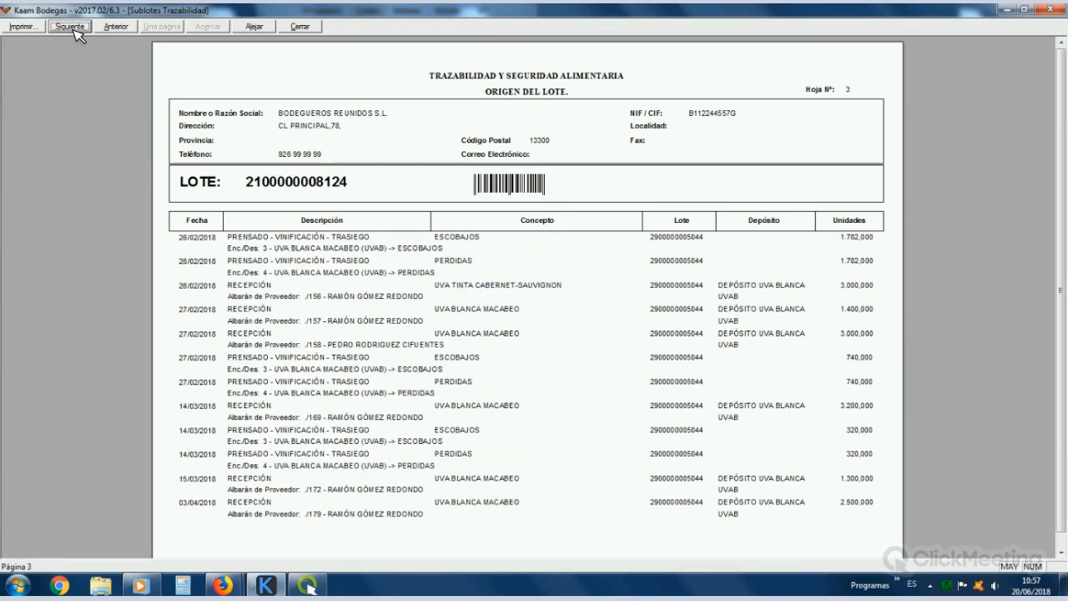
{"action": "left_click", "coordinate": [72, 27]}
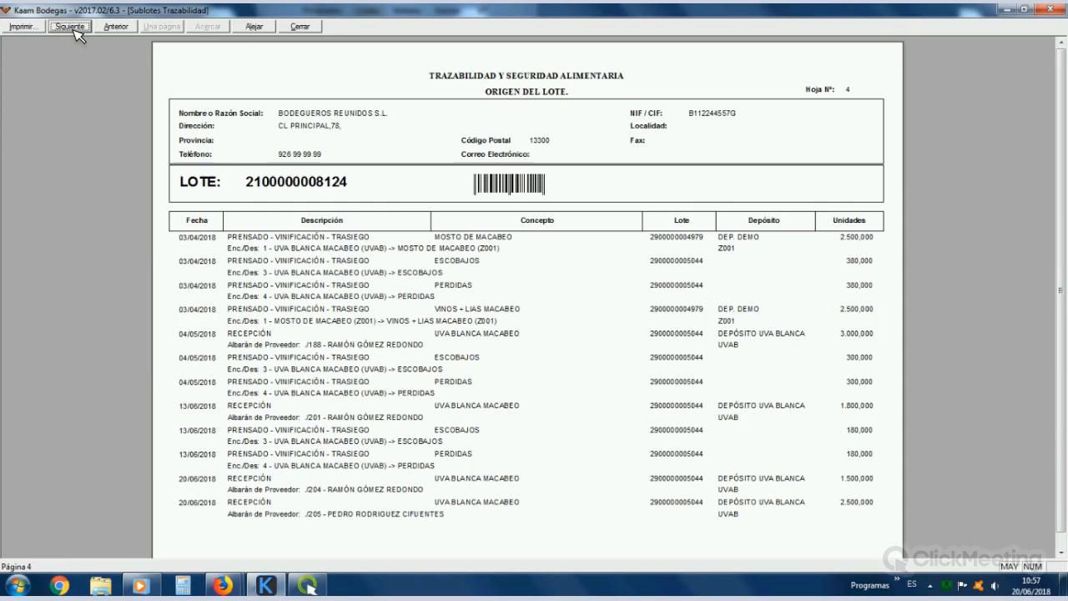
{"action": "left_click", "coordinate": [72, 27]}
{"action": "left_click", "coordinate": [71, 28]}
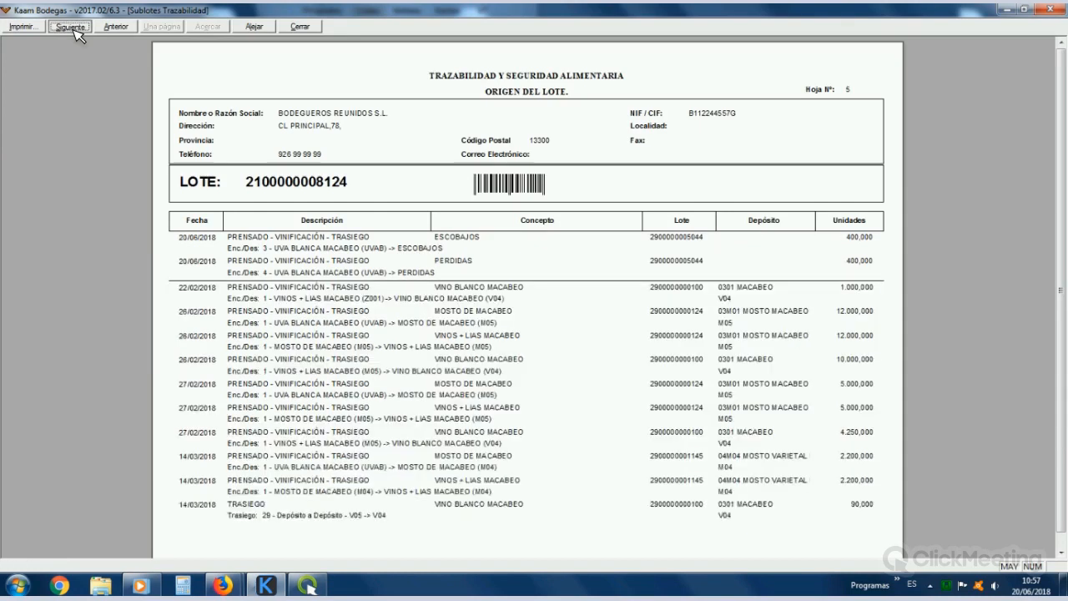
{"action": "left_click", "coordinate": [72, 27]}
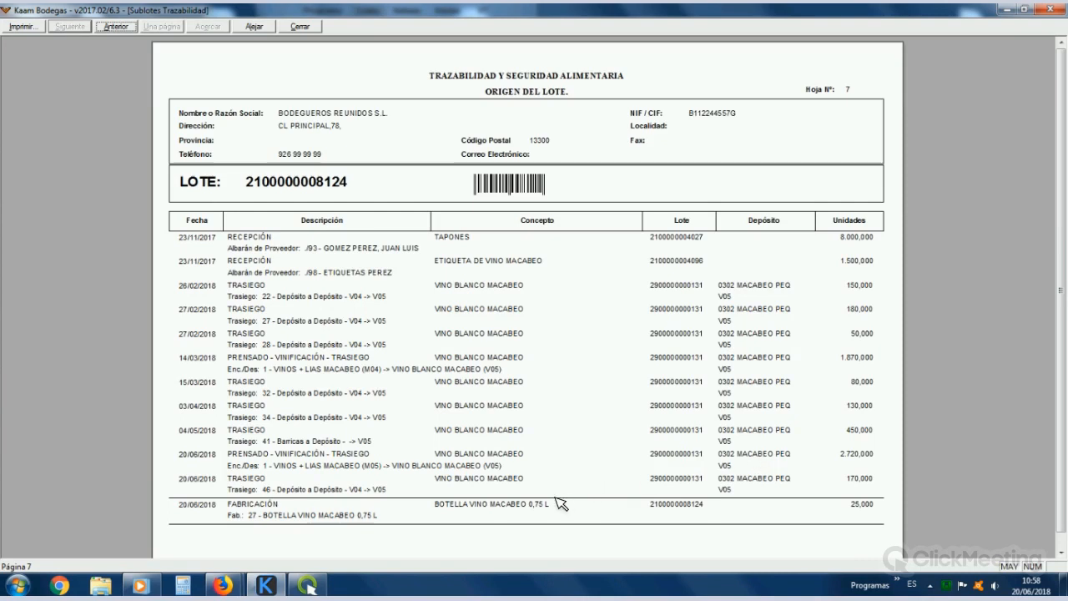
{"action": "left_click", "coordinate": [293, 30]}
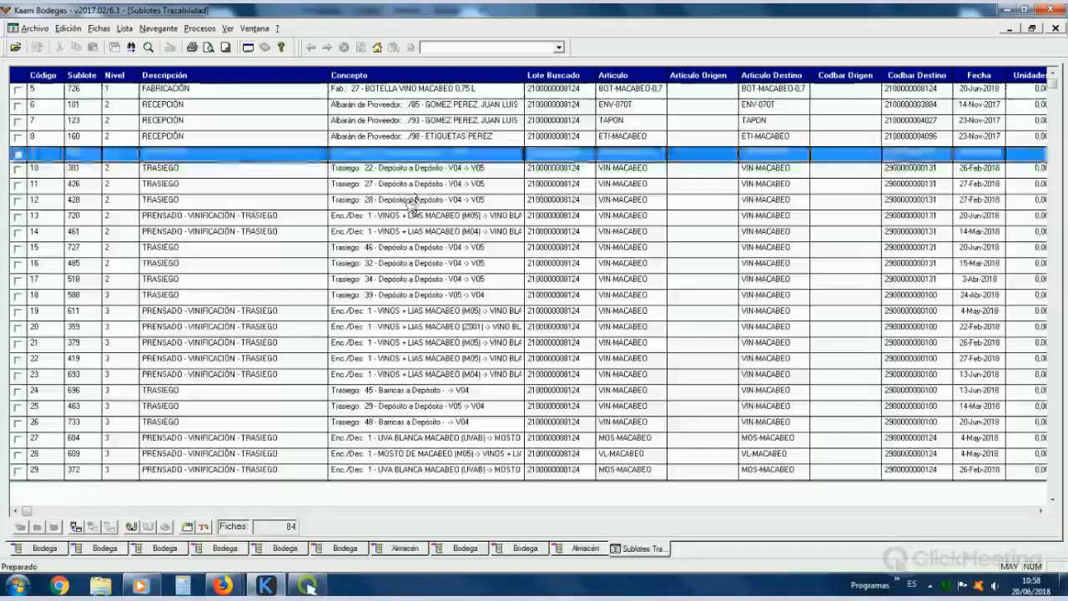
Step: Look over the sublot records in the origin traceability list and close it
{"action": "left_click", "coordinate": [407, 200]}
{"action": "scroll", "coordinate": [408, 250], "scroll_direction": "down", "scroll_amount": 2}
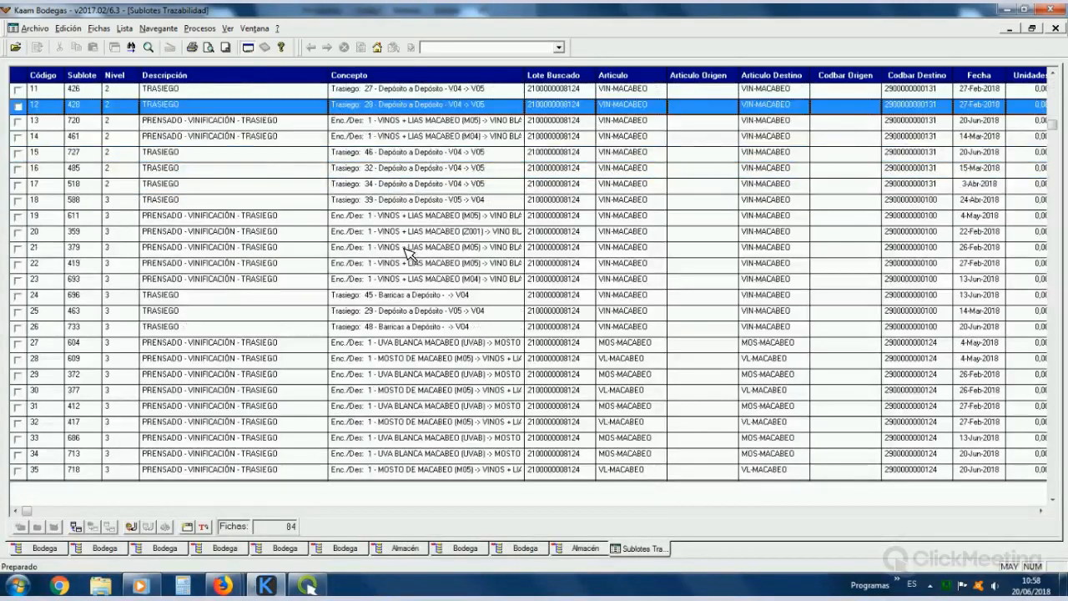
{"action": "scroll", "coordinate": [448, 165], "scroll_direction": "up", "scroll_amount": 2}
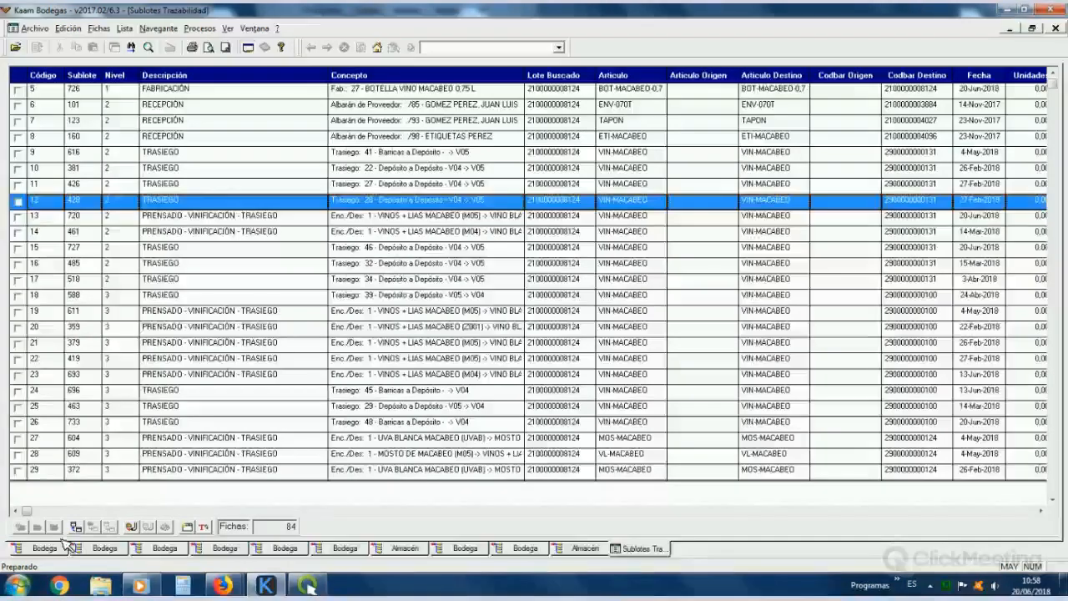
{"action": "left_click", "coordinate": [1058, 32]}
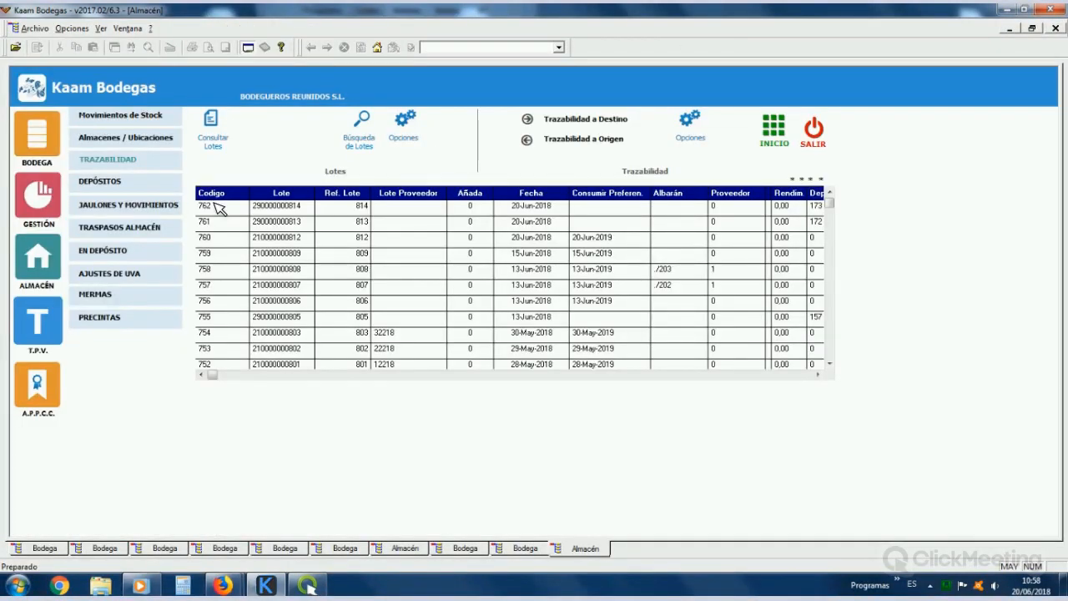
Step: Create a new raw materials winery book covering 15-Mar-2018 to 20-Jun-2018
{"action": "left_click", "coordinate": [41, 136]}
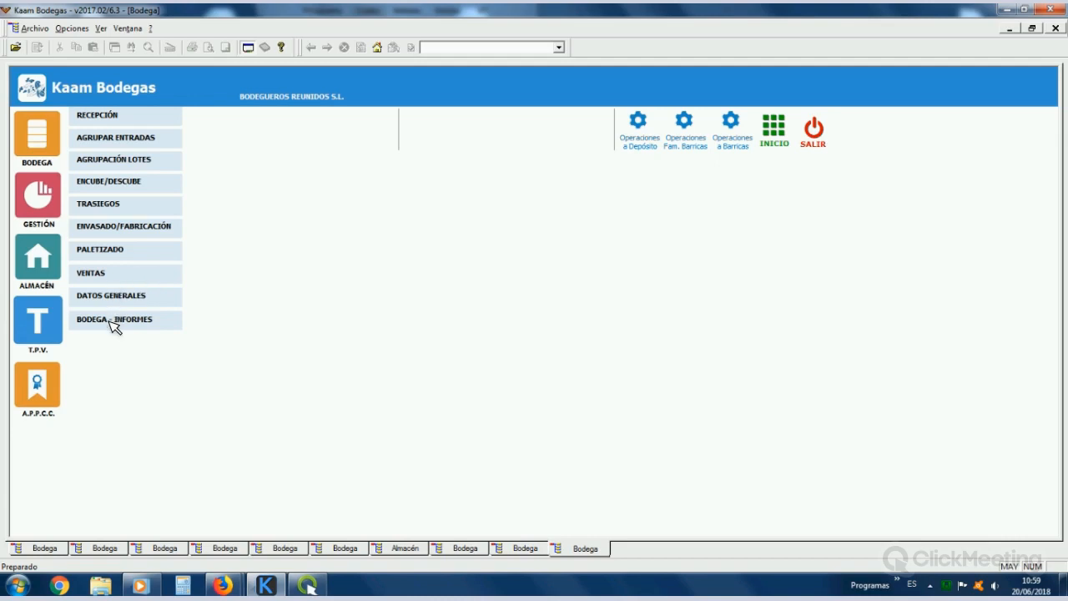
{"action": "left_click", "coordinate": [156, 325]}
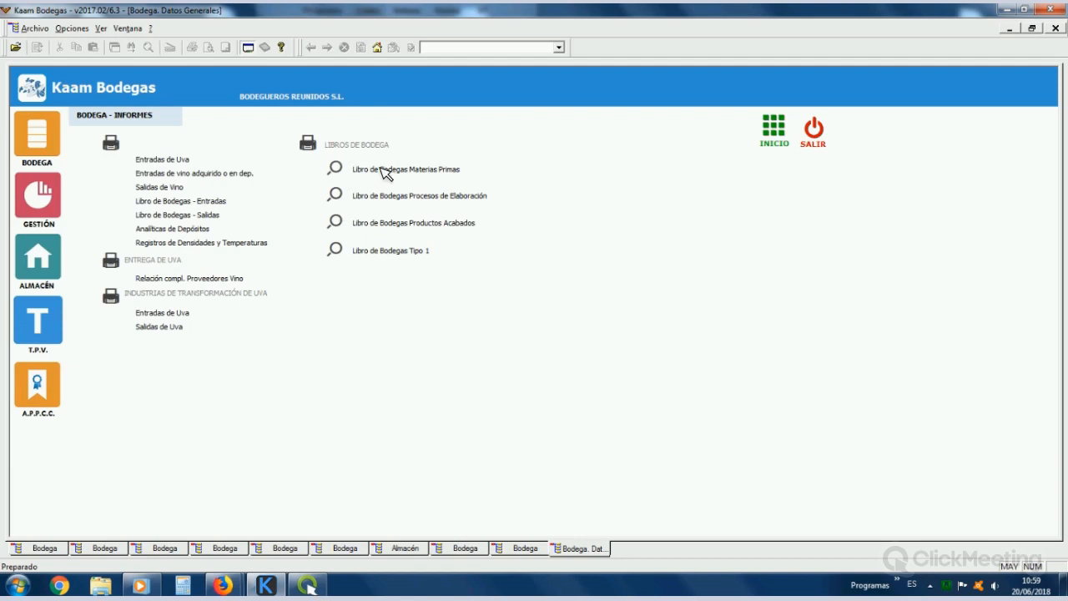
{"action": "left_click", "coordinate": [354, 169]}
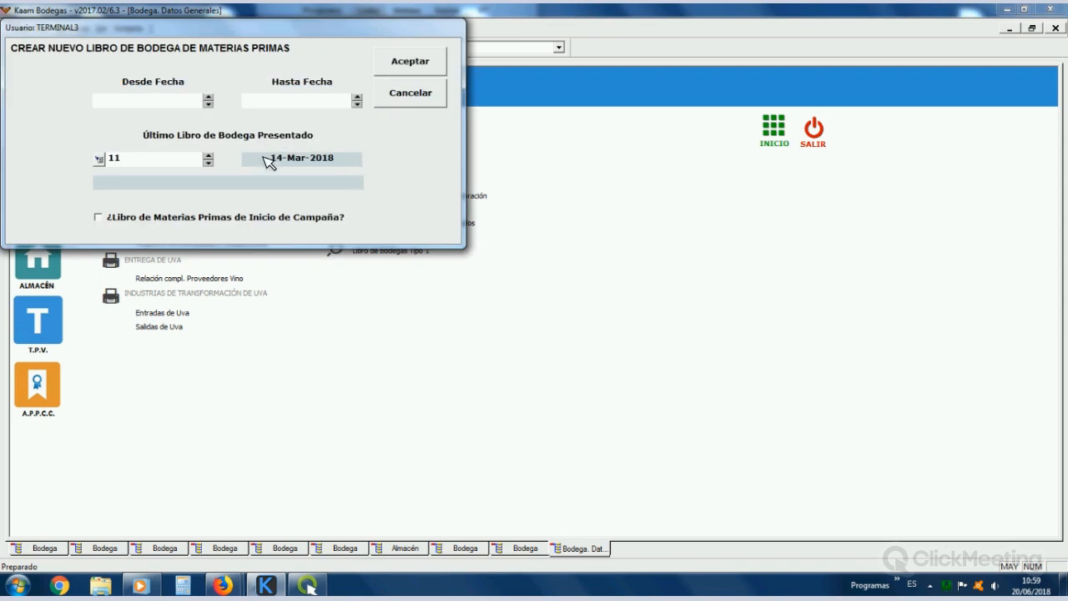
{"action": "left_click", "coordinate": [178, 102]}
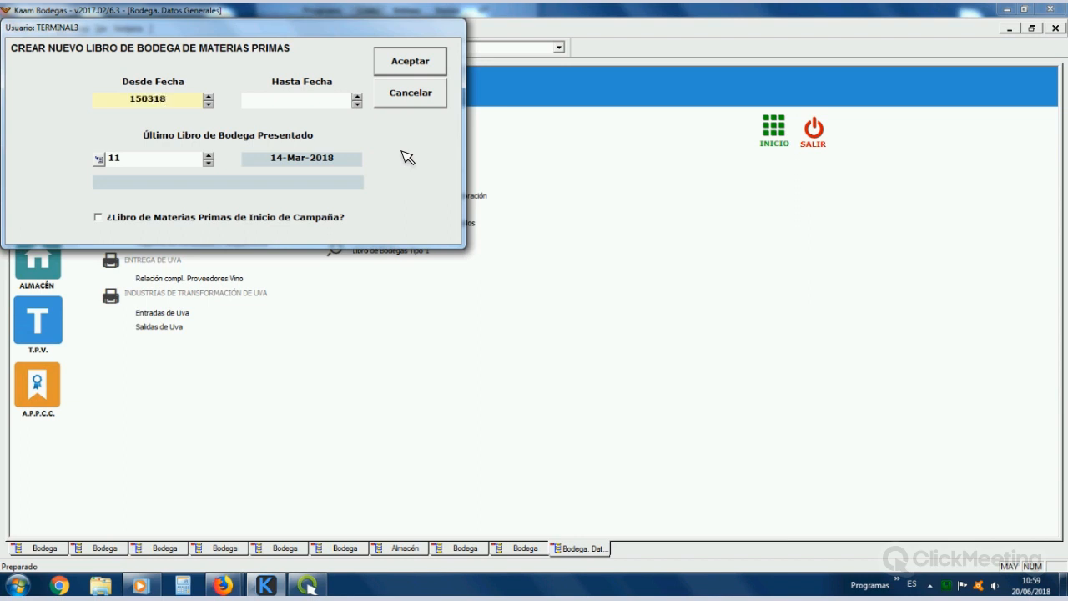
{"action": "key", "text": "Tab"}
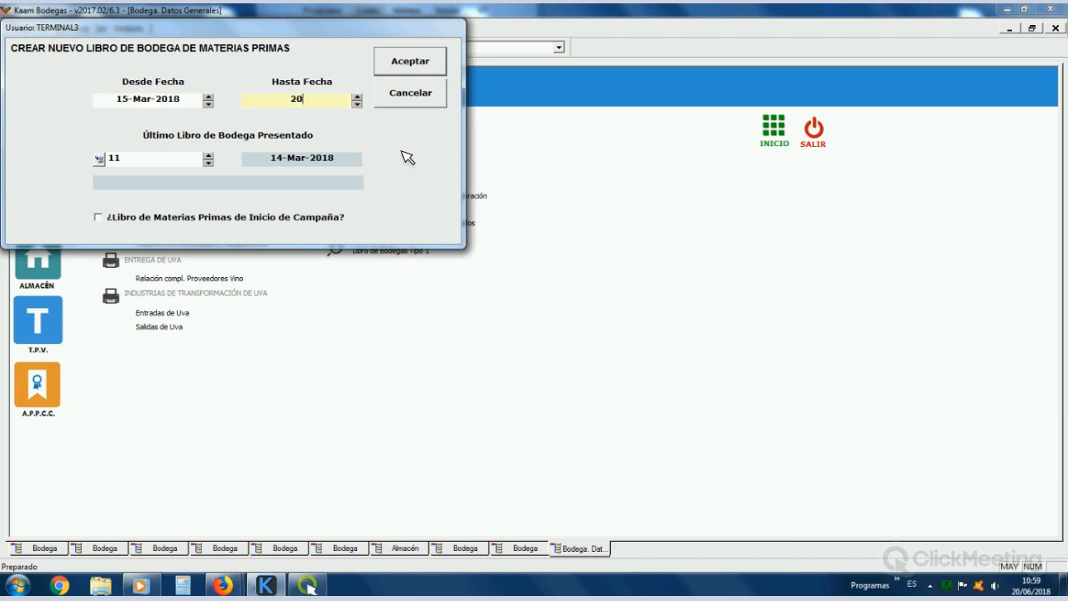
{"action": "type", "text": "200618"}
{"action": "key", "text": "Tab"}
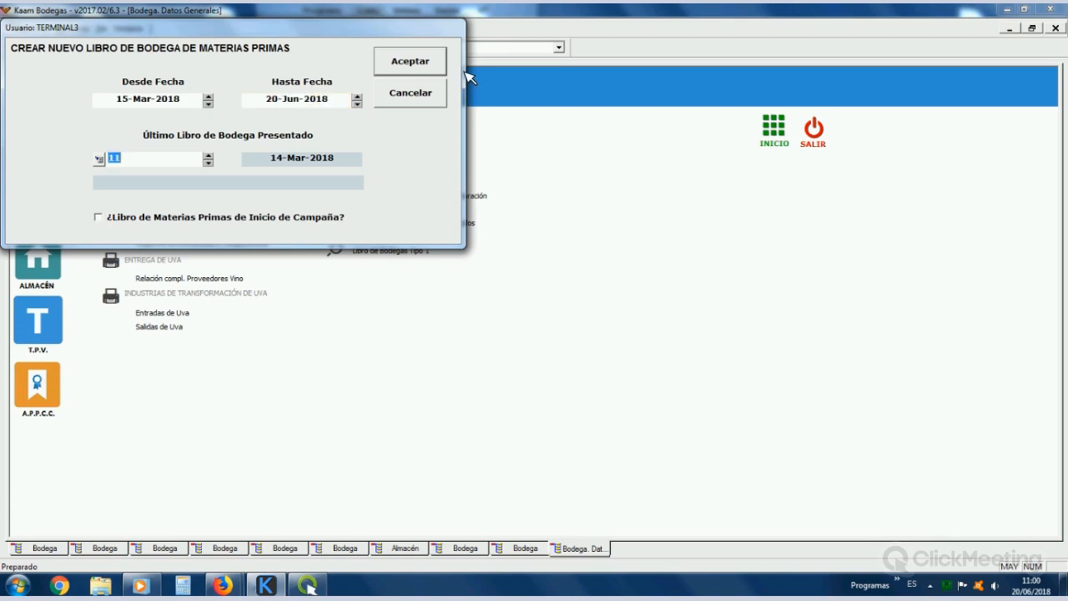
{"action": "left_click", "coordinate": [414, 66]}
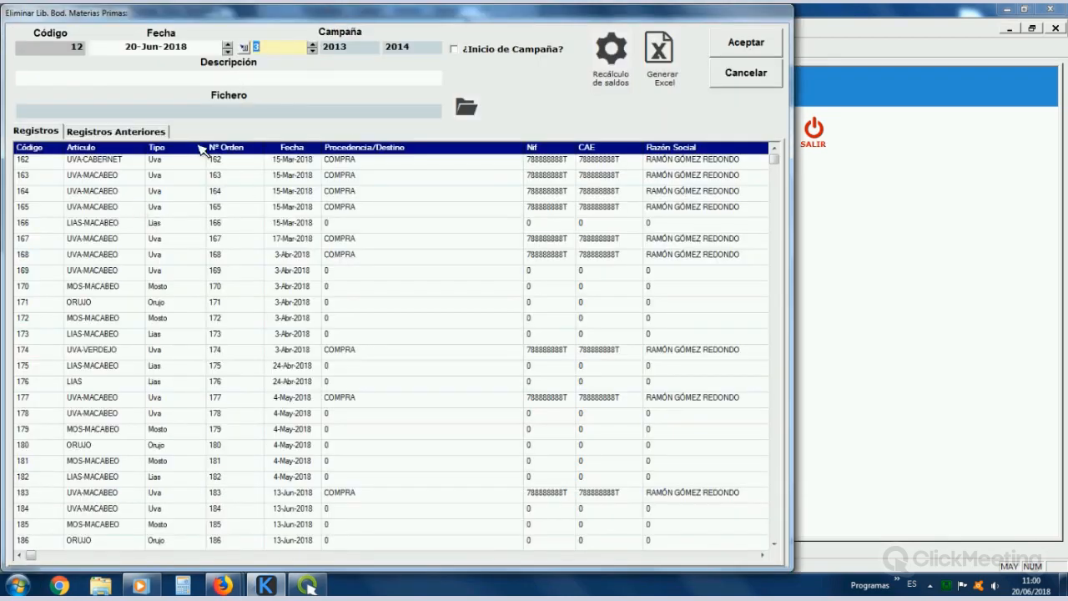
Step: Review the raw materials book's previous records and the records of the new period
{"action": "left_click", "coordinate": [129, 133]}
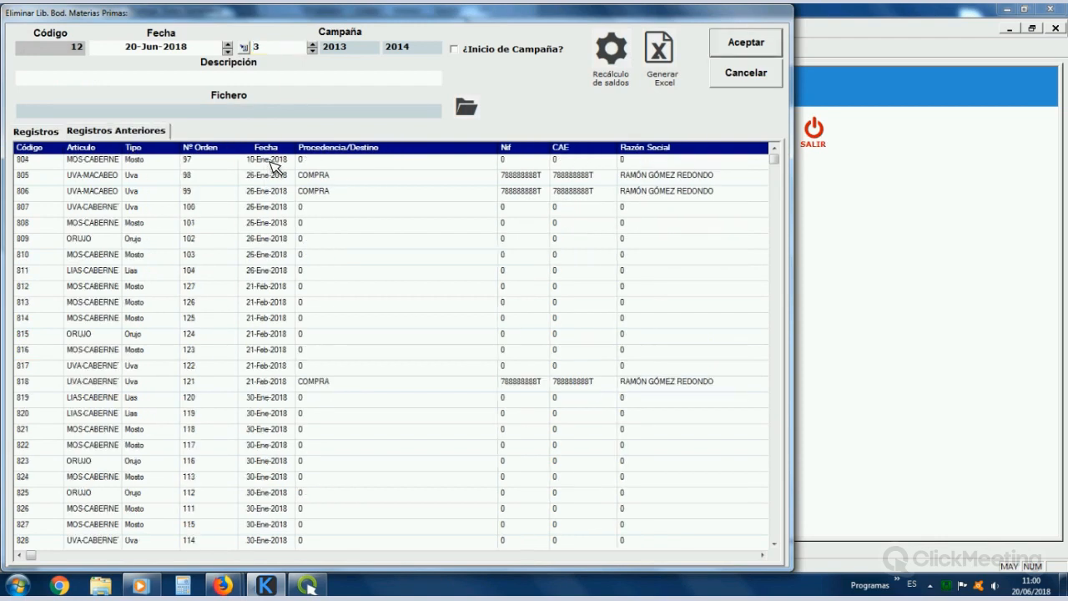
{"action": "scroll", "coordinate": [281, 191], "scroll_direction": "down", "scroll_amount": 13}
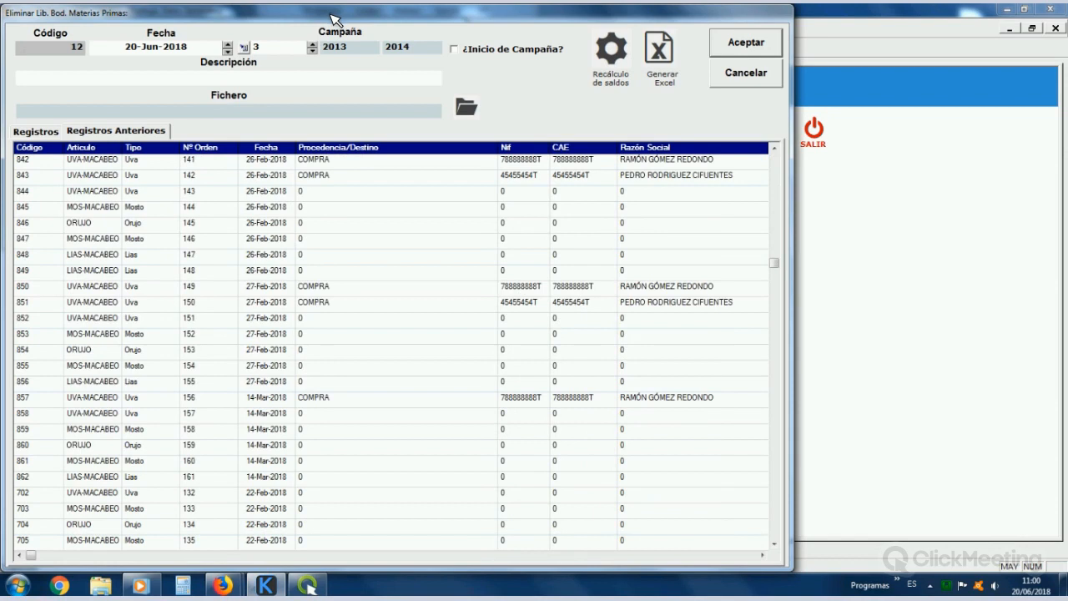
{"action": "left_click", "coordinate": [50, 132]}
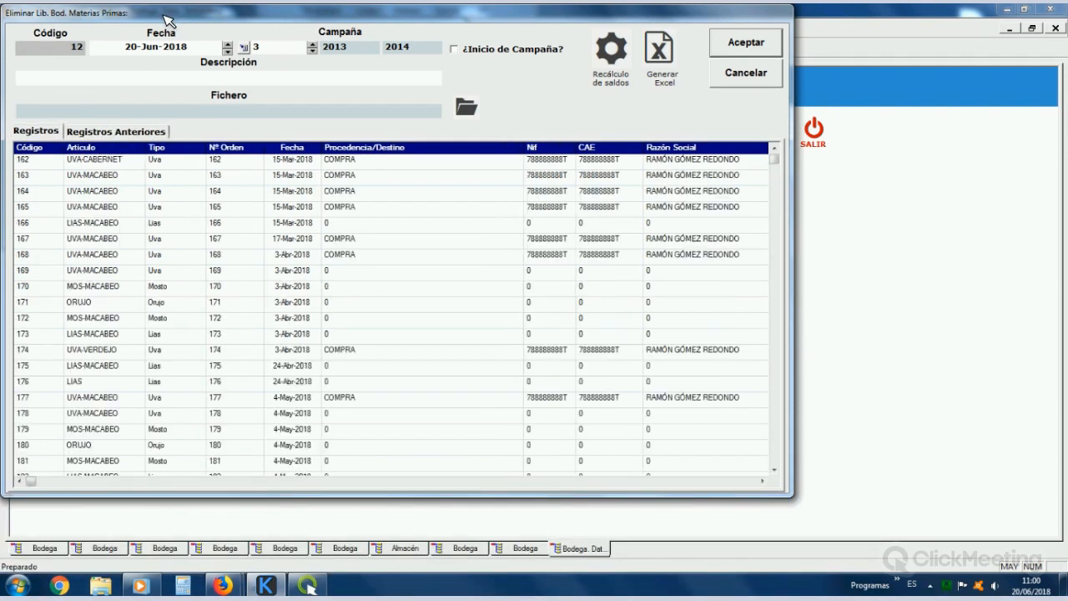
{"action": "left_click", "coordinate": [289, 162]}
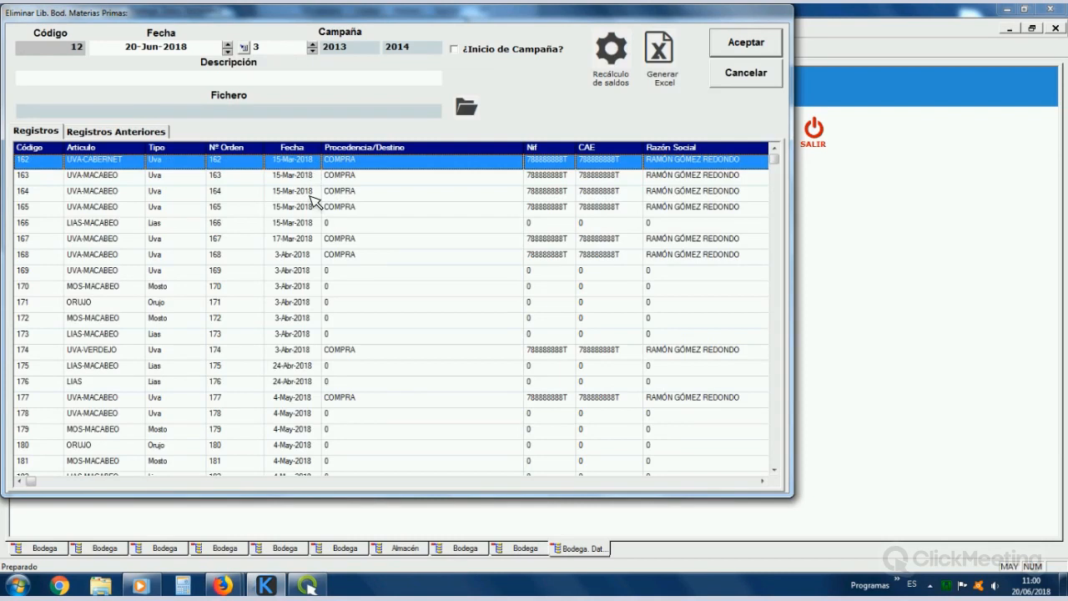
{"action": "scroll", "coordinate": [315, 227], "scroll_direction": "down", "scroll_amount": 5}
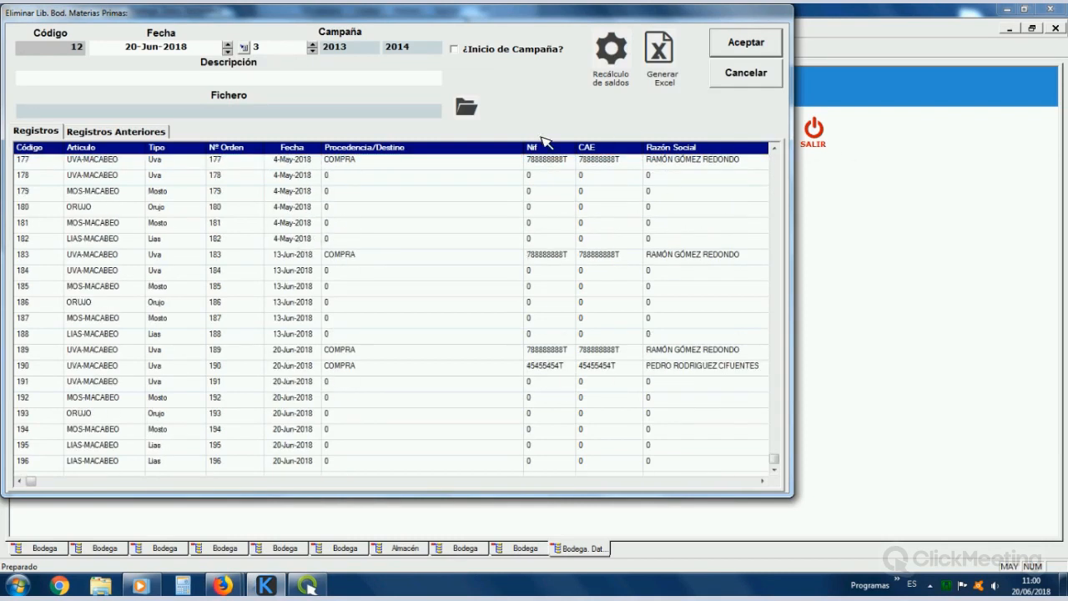
Step: Generate the Excel file of the raw materials book and review its dated entries in the spreadsheet
{"action": "left_click", "coordinate": [669, 52]}
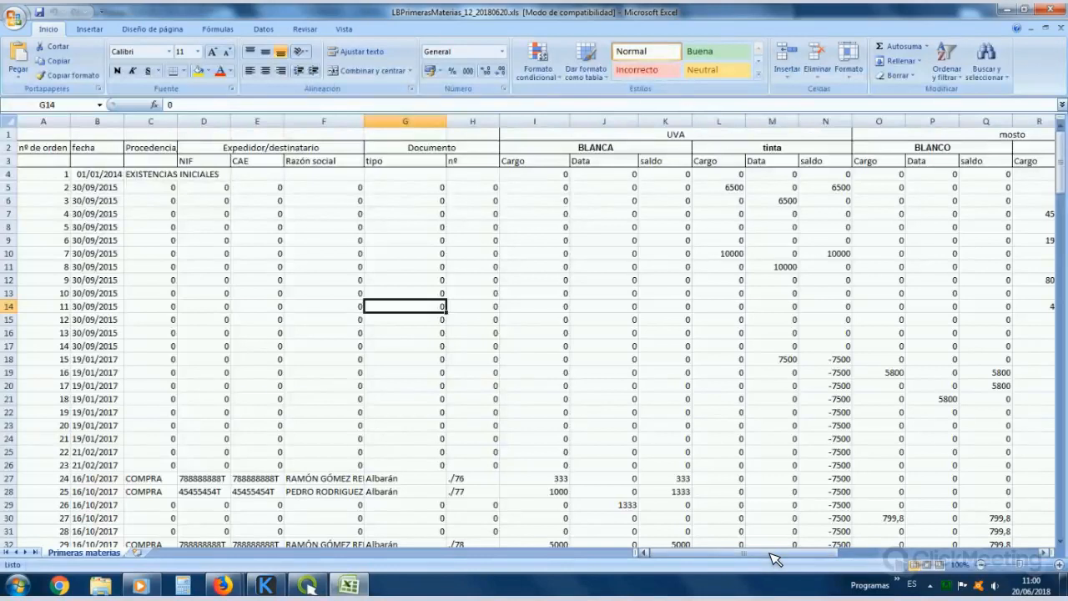
{"action": "left_click", "coordinate": [100, 188]}
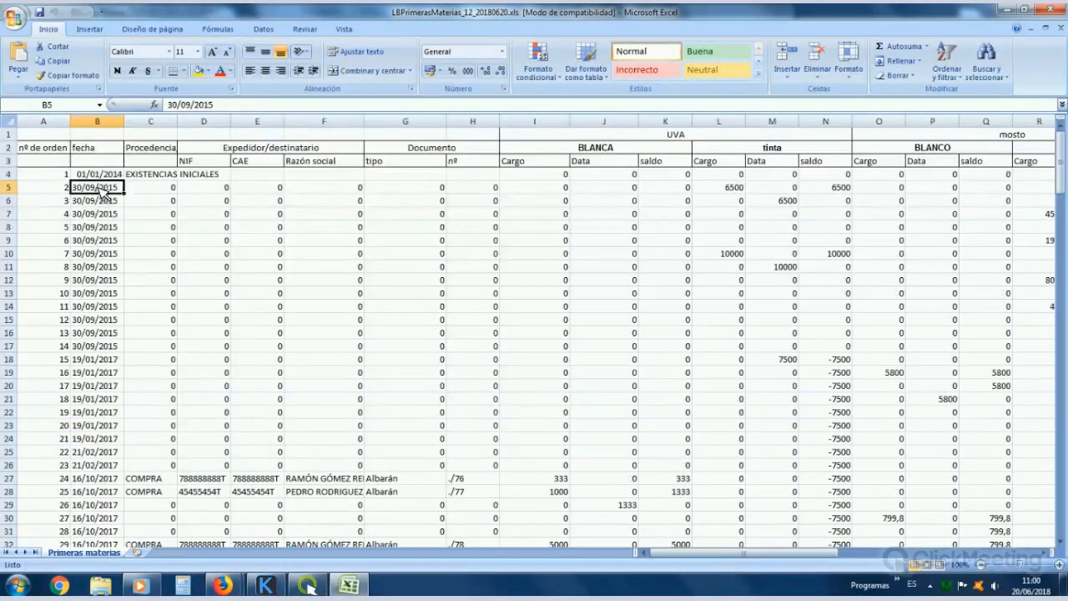
{"action": "scroll", "coordinate": [111, 239], "scroll_direction": "down", "scroll_amount": 20}
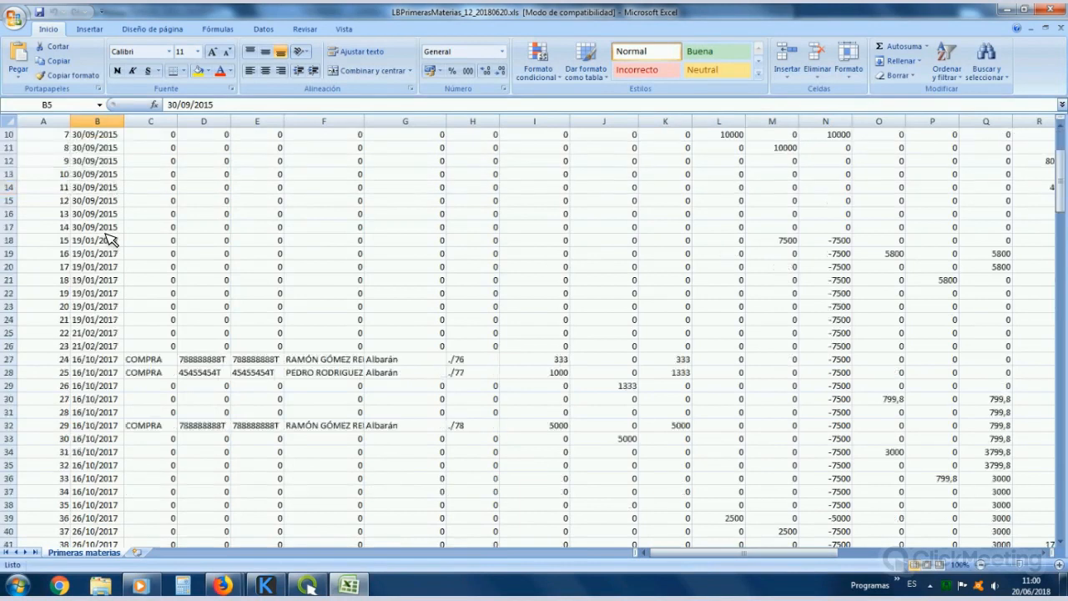
Step: Examine the 20/06/2018 entries at the end of the raw materials sheet, including their origin and document columns
{"action": "scroll", "coordinate": [111, 240], "scroll_direction": "down", "scroll_amount": 20}
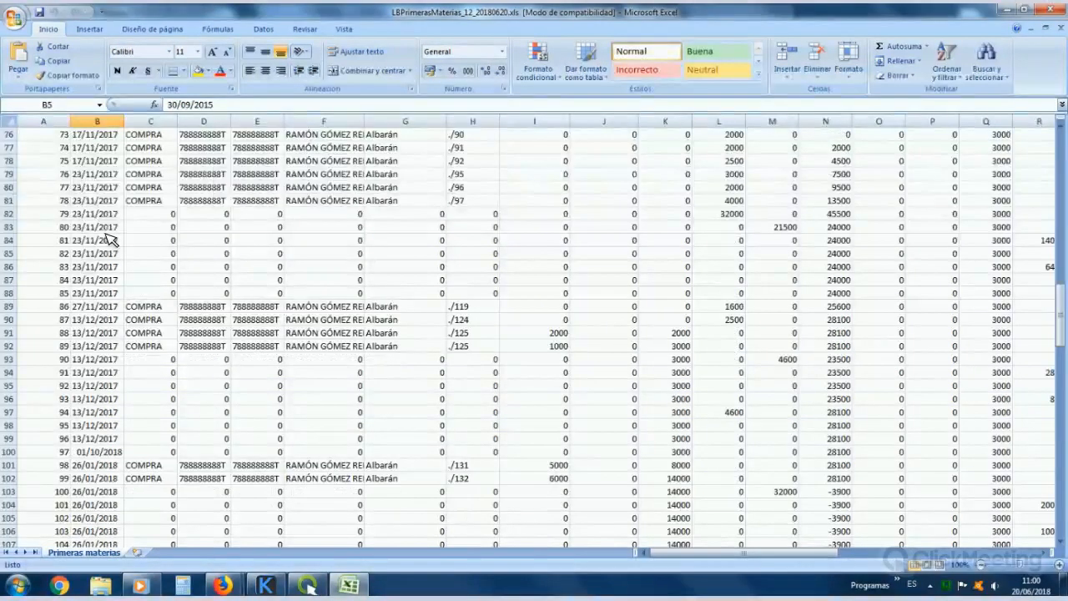
{"action": "scroll", "coordinate": [111, 240], "scroll_direction": "down", "scroll_amount": 10}
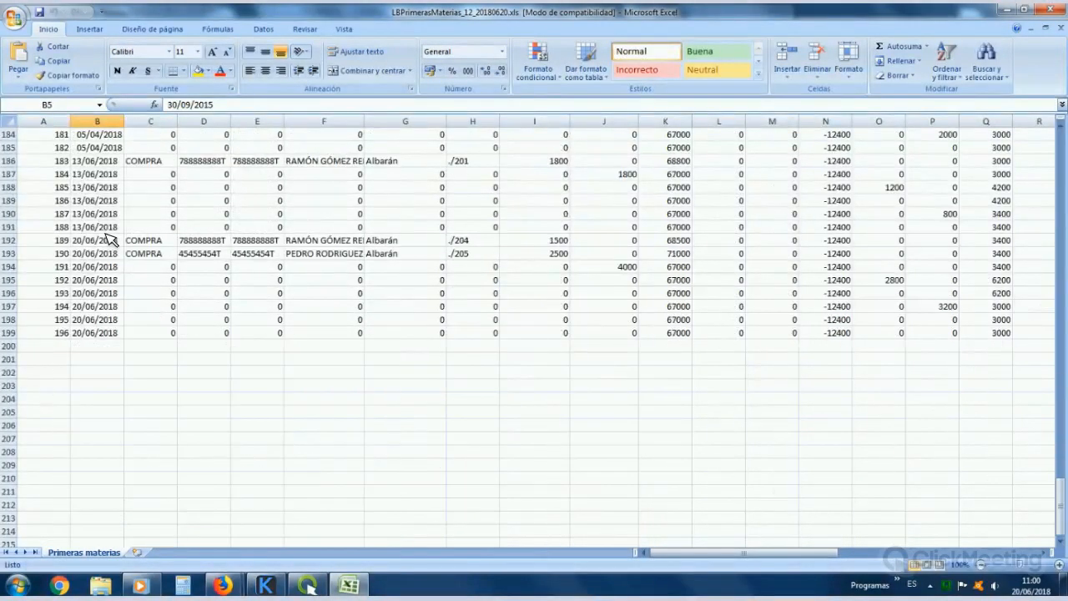
{"action": "left_click", "coordinate": [97, 282]}
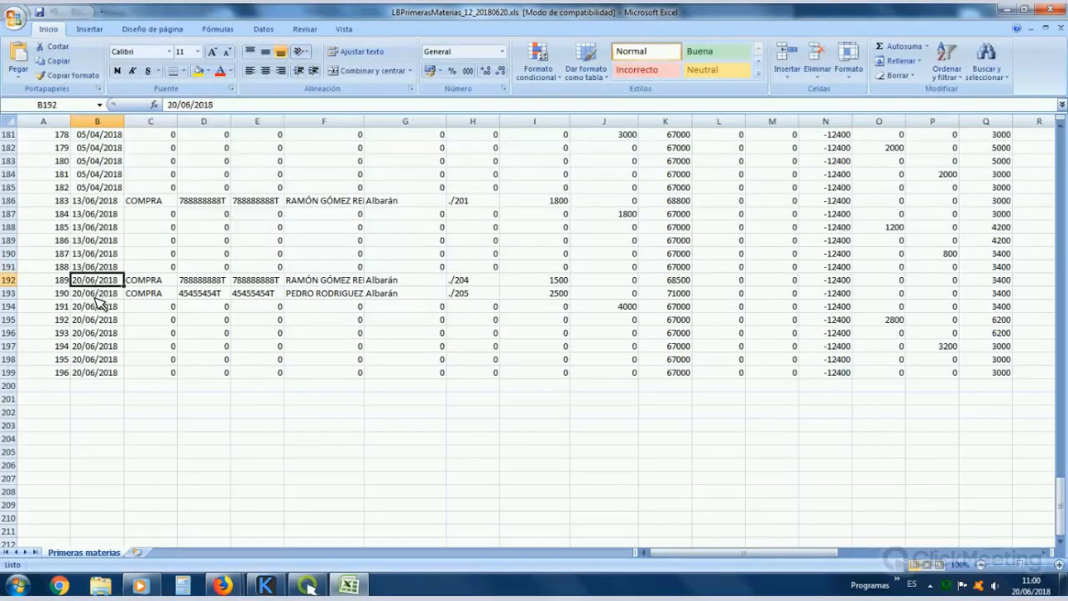
{"action": "left_click", "coordinate": [98, 294]}
{"action": "left_click", "coordinate": [100, 307]}
{"action": "left_click", "coordinate": [100, 333]}
{"action": "left_click", "coordinate": [101, 346]}
{"action": "left_click", "coordinate": [102, 360]}
{"action": "left_click", "coordinate": [106, 375]}
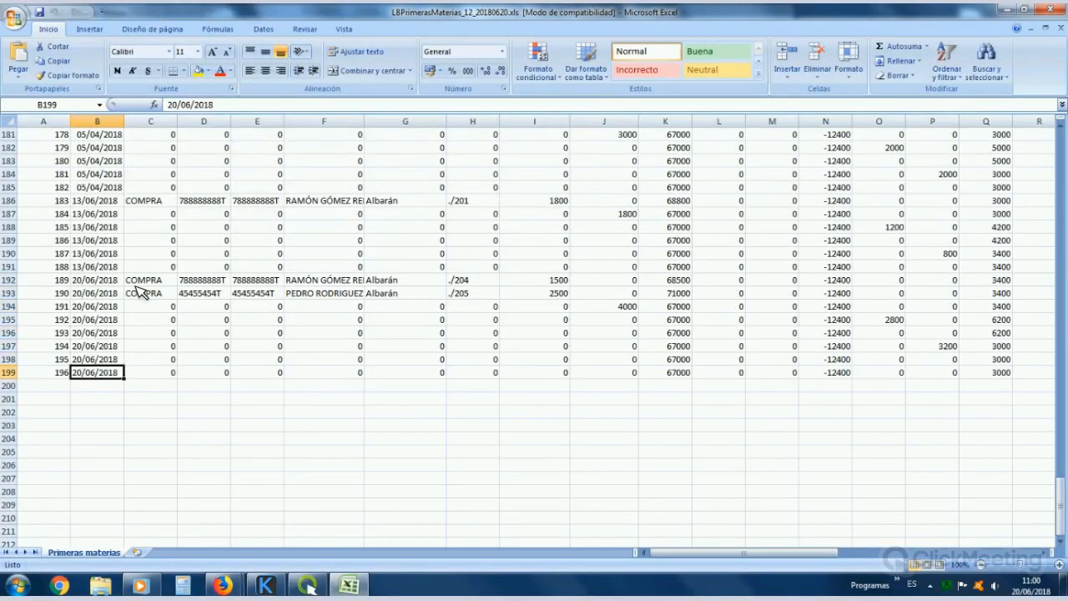
{"action": "left_click", "coordinate": [138, 282]}
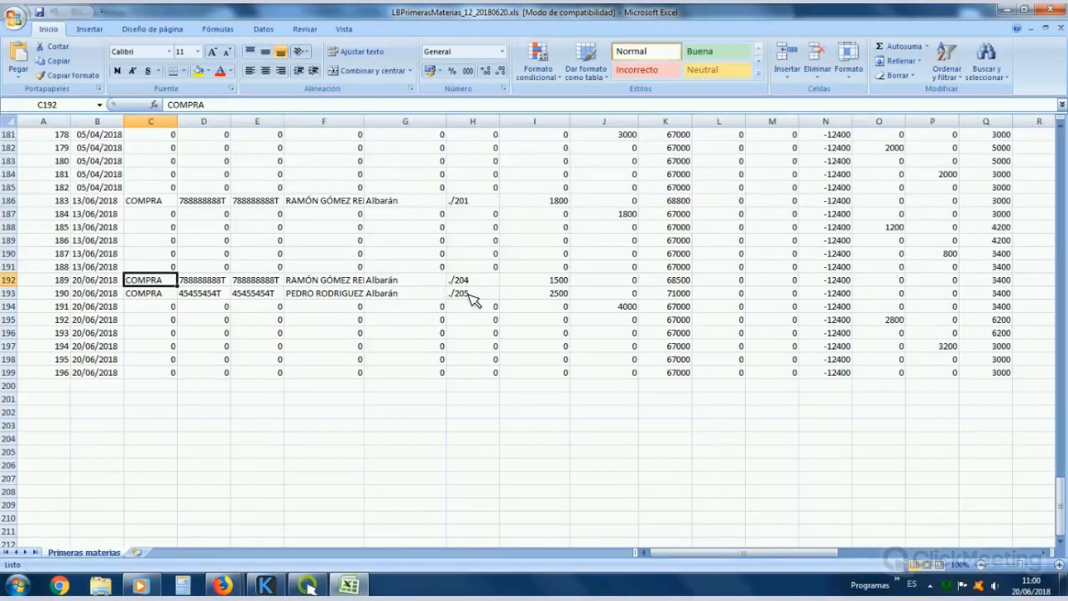
{"action": "key", "text": "Right"}
{"action": "key", "text": "Right"}
{"action": "key", "text": "Right"}
{"action": "key", "text": "Right"}
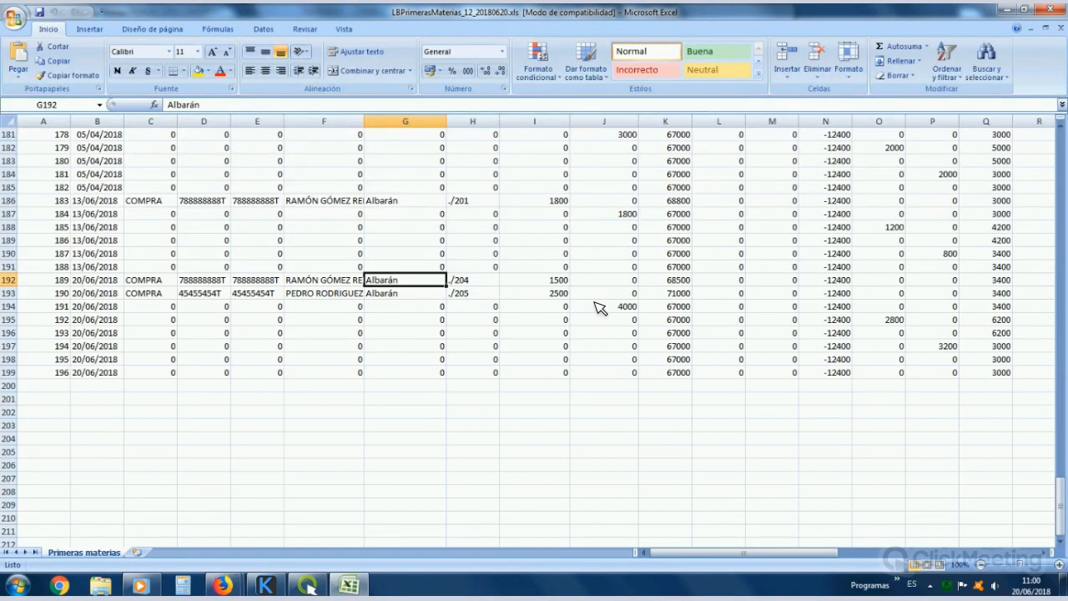
Step: Look over the grape, must, pomace and lees column headings of the raw materials sheet and close the workbook
{"action": "scroll", "coordinate": [599, 307], "scroll_direction": "up", "scroll_amount": 20}
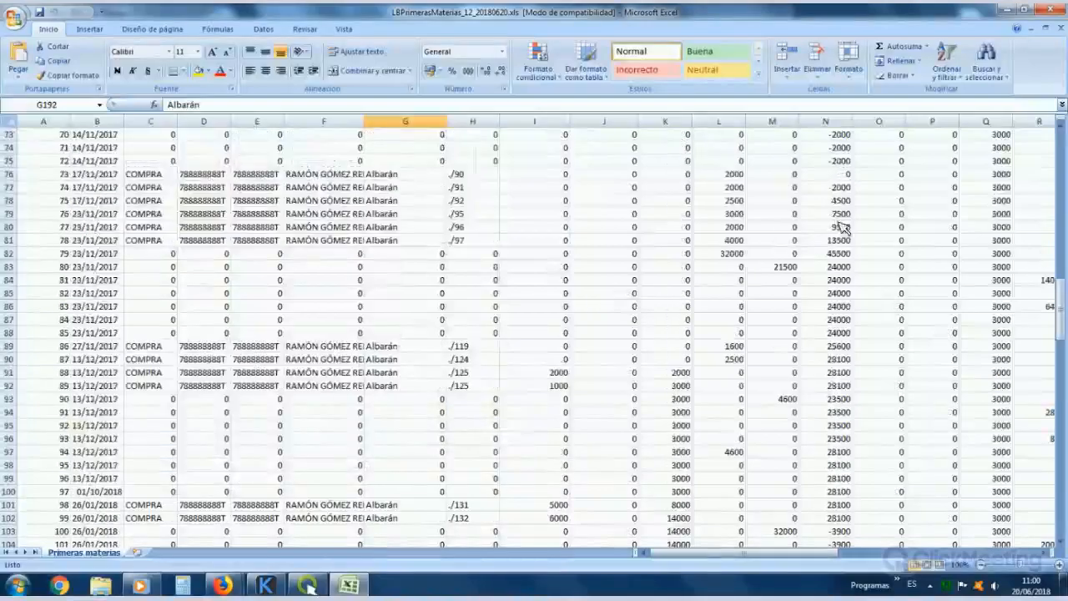
{"action": "scroll", "coordinate": [842, 227], "scroll_direction": "up", "scroll_amount": 20}
{"action": "left_click", "coordinate": [708, 139]}
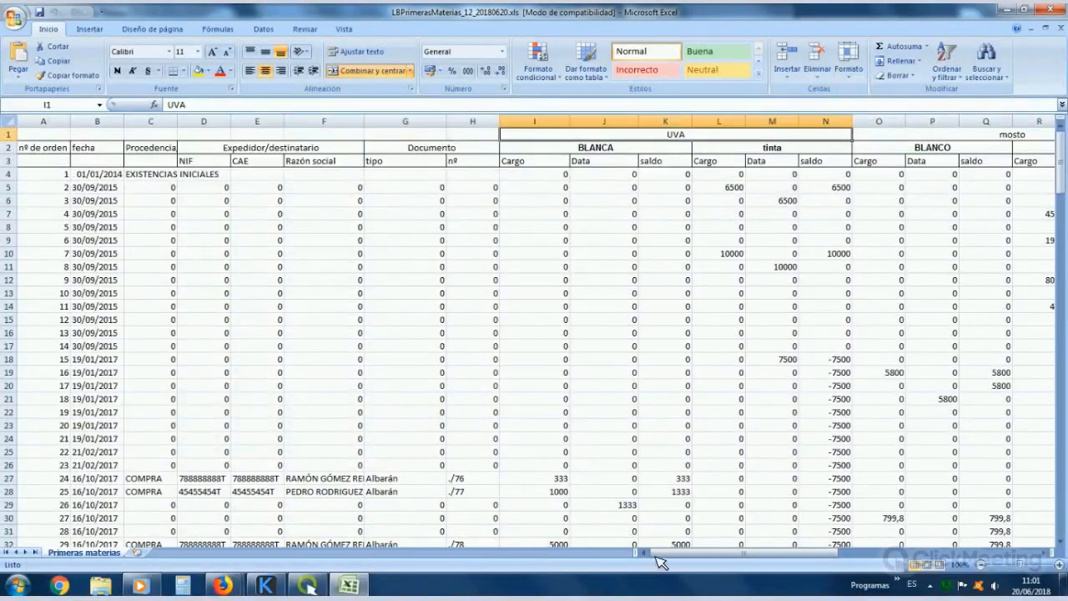
{"action": "left_click_drag", "start_coordinate": [755, 551], "coordinate": [872, 540]}
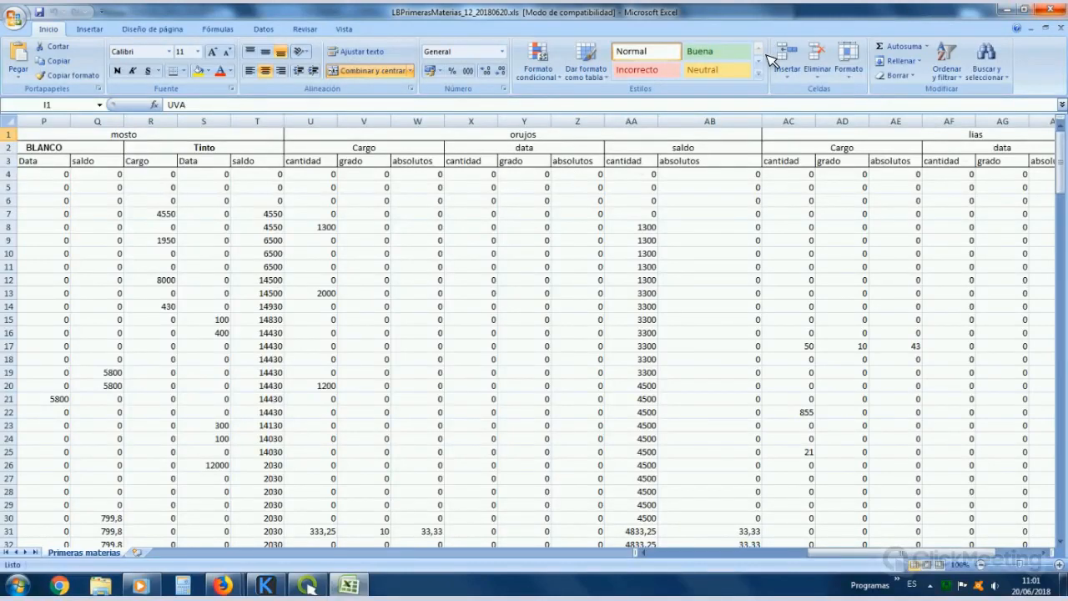
{"action": "left_click", "coordinate": [1050, 9]}
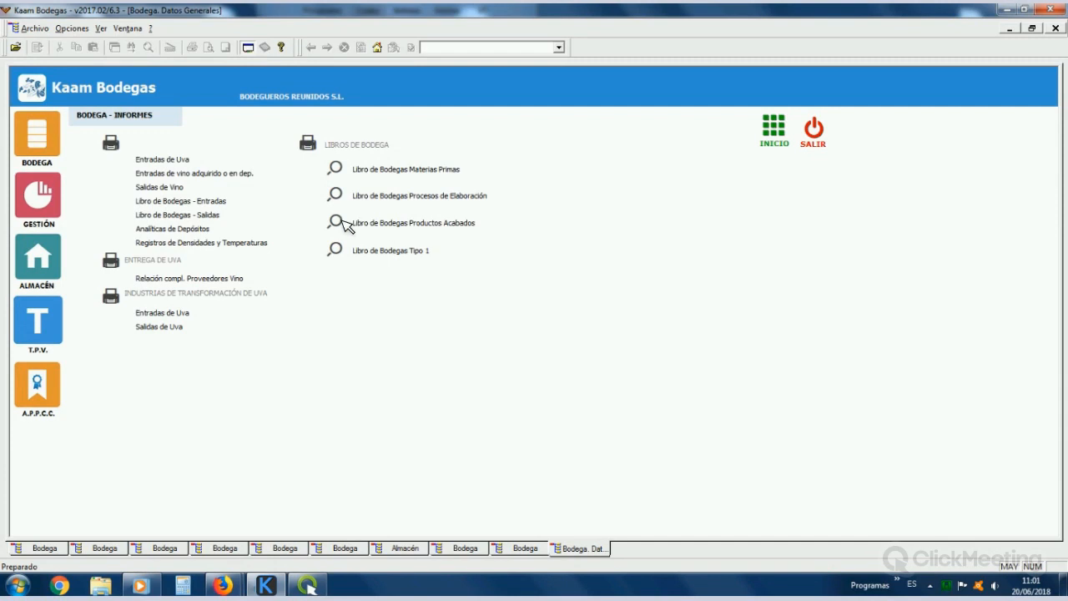
Step: Open the finished products winery book dated 5-Dic-2017 and its generated Excel file
{"action": "left_click", "coordinate": [338, 222]}
{"action": "double_click", "coordinate": [314, 134]}
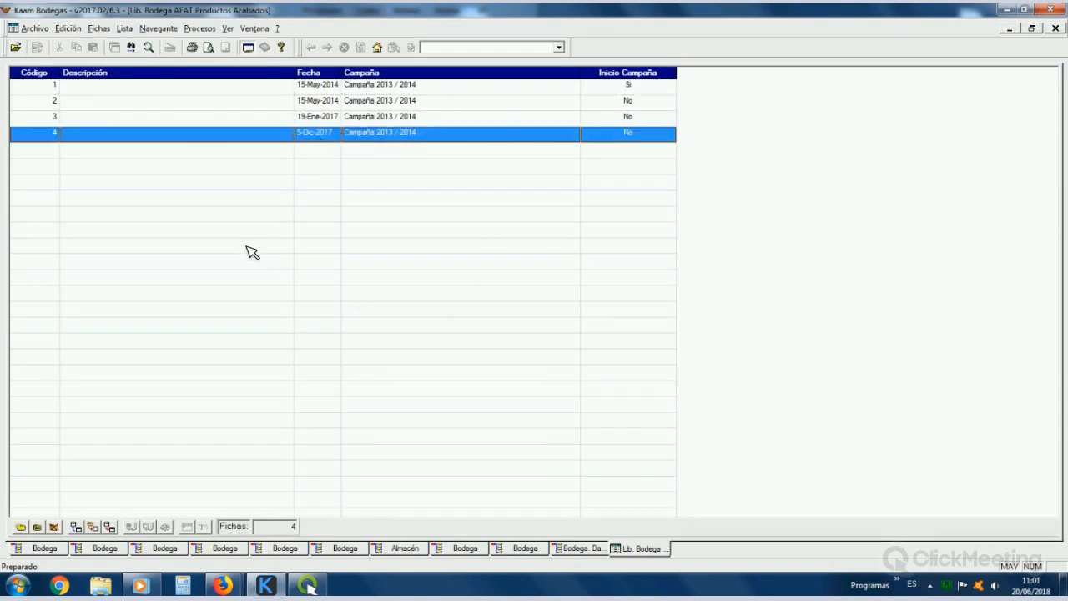
{"action": "scroll", "coordinate": [291, 248], "scroll_direction": "down", "scroll_amount": 2}
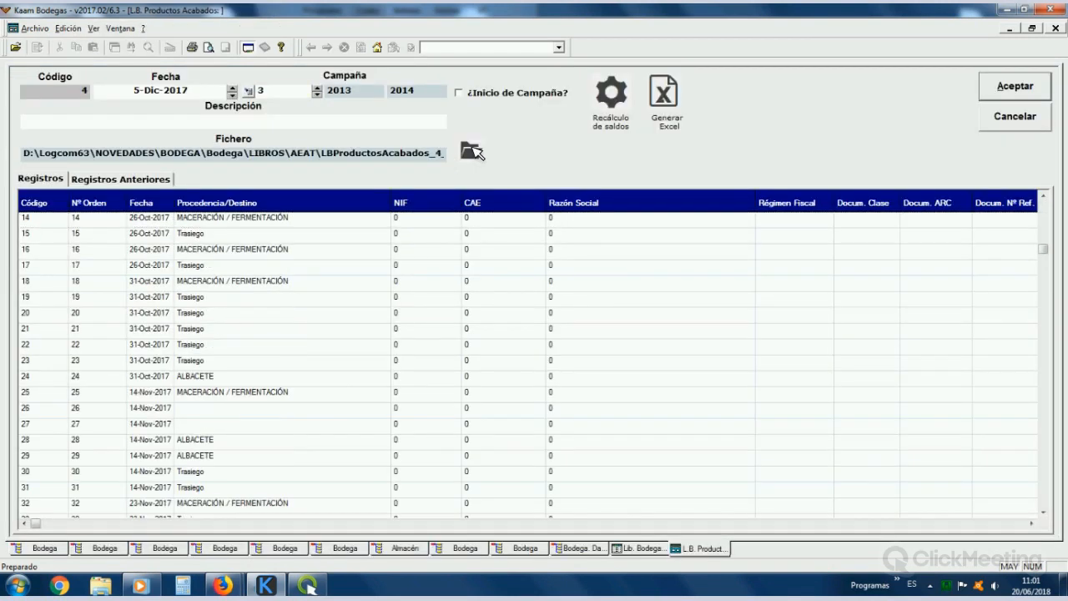
{"action": "left_click", "coordinate": [473, 152]}
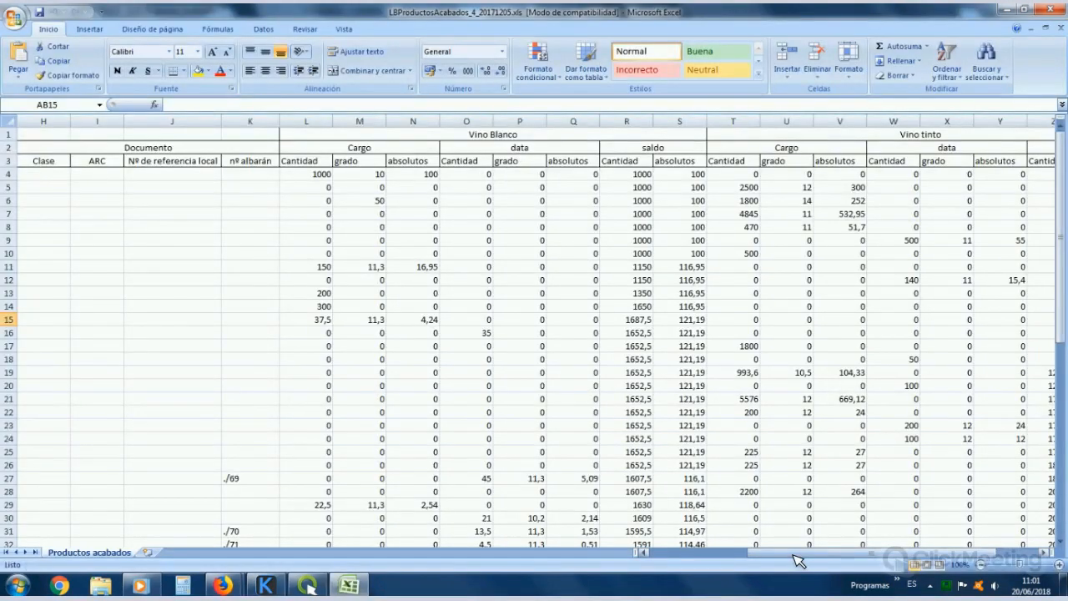
Step: Review the columns and entries of the finished products spreadsheet, then close the workbook, the book and the book list
{"action": "left_click_drag", "start_coordinate": [722, 551], "coordinate": [657, 547]}
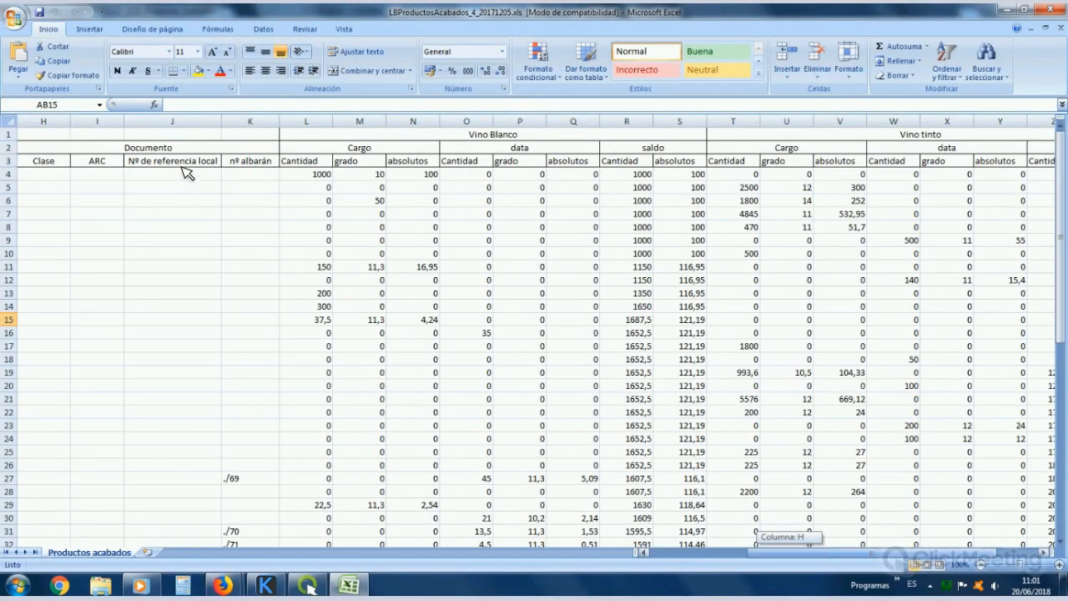
{"action": "scroll", "coordinate": [196, 334], "scroll_direction": "down", "scroll_amount": 15}
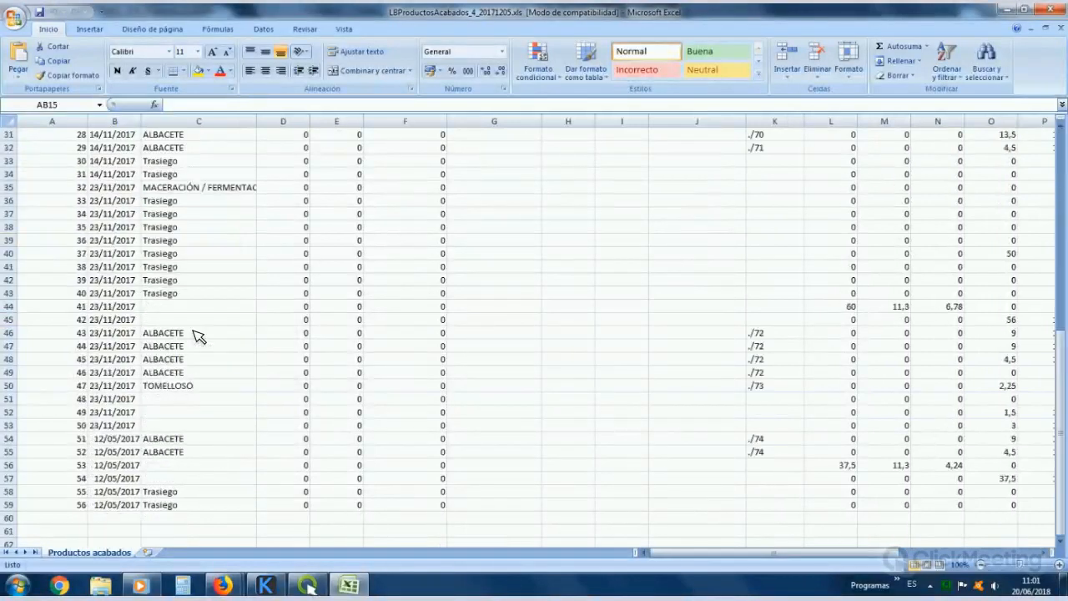
{"action": "scroll", "coordinate": [191, 337], "scroll_direction": "up", "scroll_amount": 15}
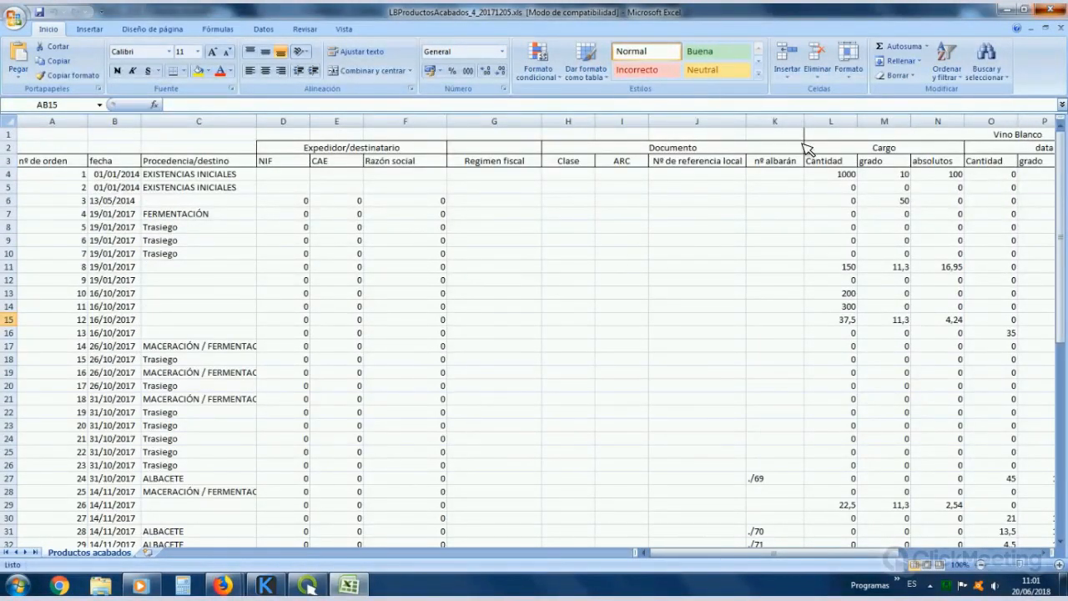
{"action": "left_click", "coordinate": [1050, 10]}
{"action": "left_click", "coordinate": [1057, 30]}
{"action": "left_click", "coordinate": [1057, 30]}
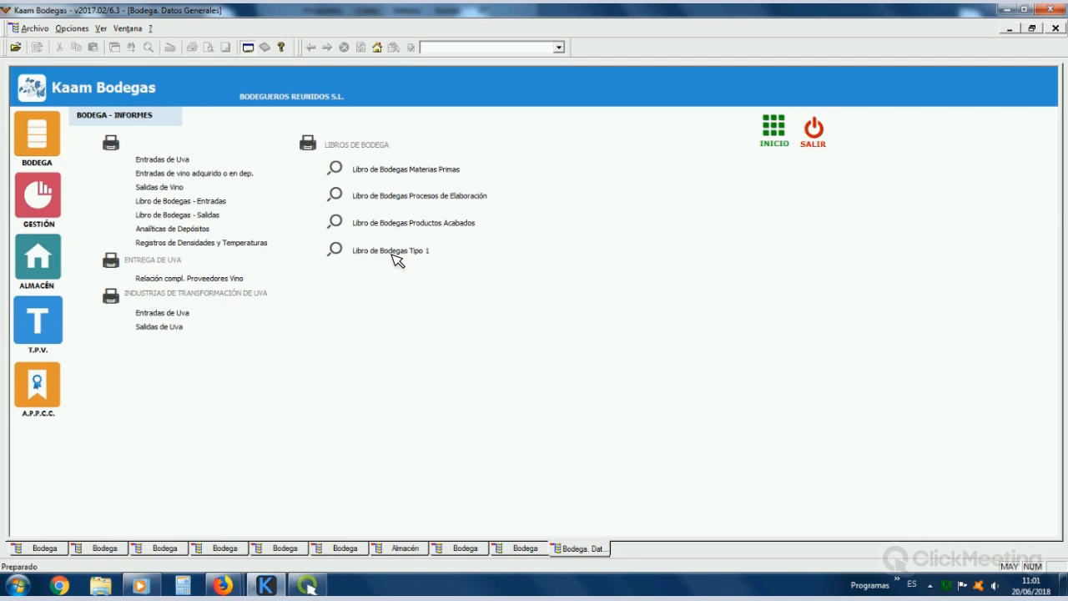
Step: Try to create a Type 1 winery book with the month date 20-Jun-2018
{"action": "left_click", "coordinate": [391, 253]}
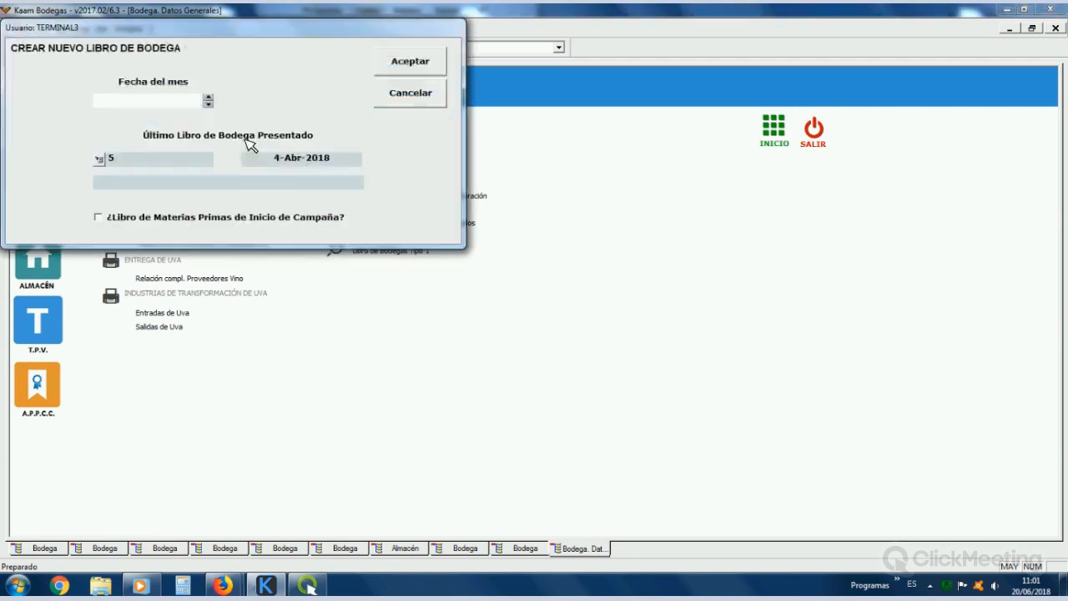
{"action": "left_click", "coordinate": [177, 101]}
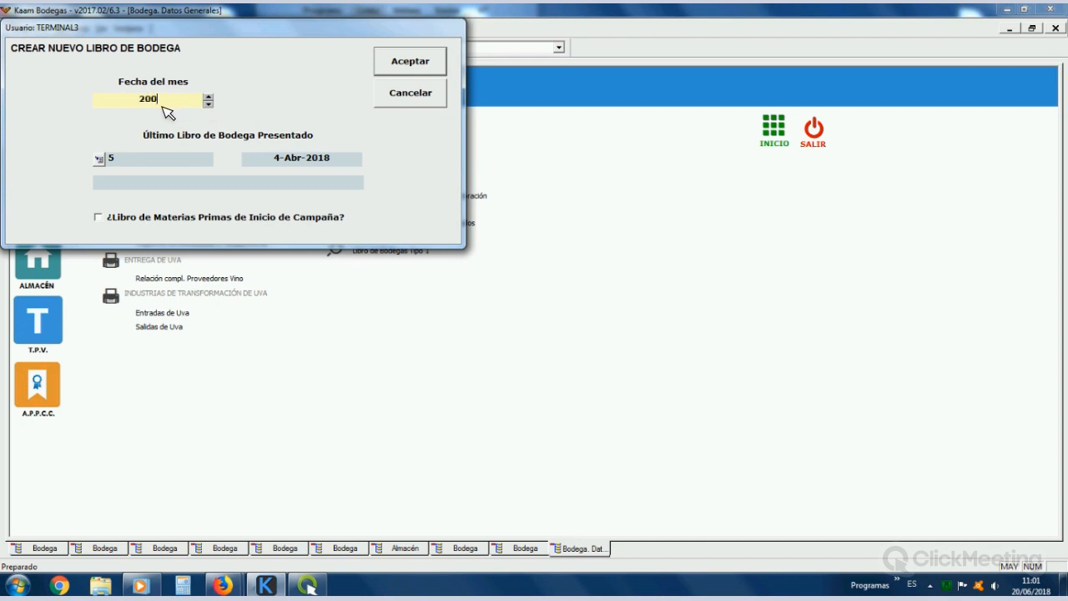
{"action": "key", "text": "Tab"}
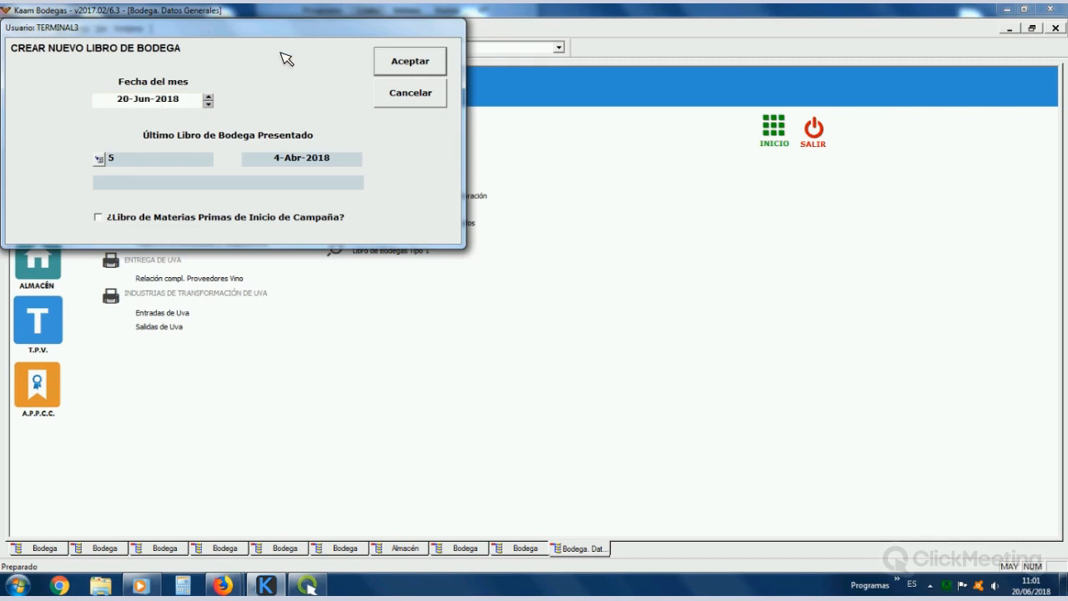
{"action": "left_click", "coordinate": [405, 64]}
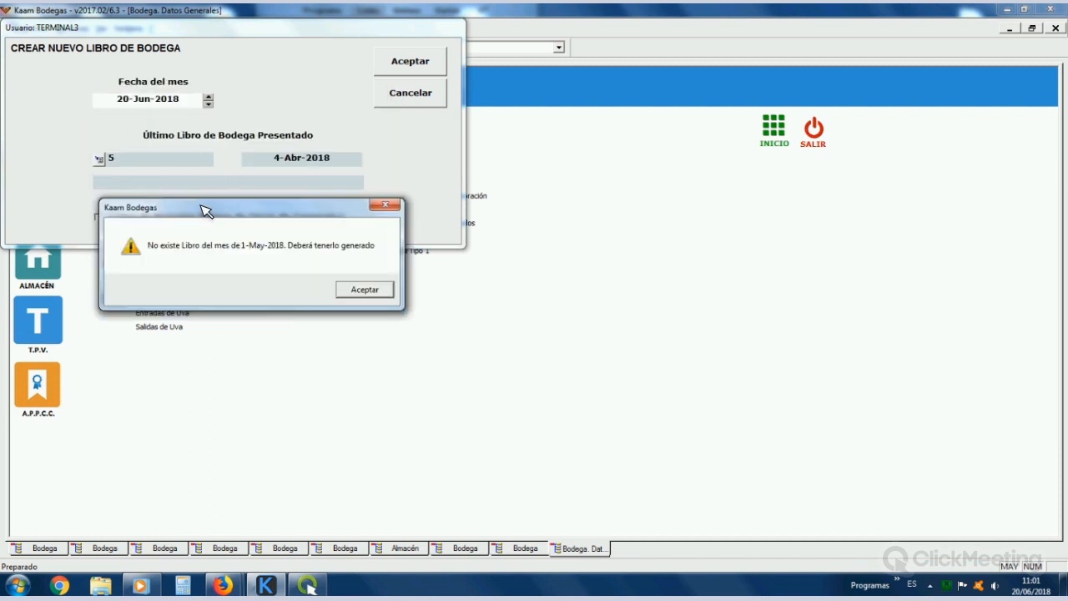
{"action": "left_click", "coordinate": [365, 290]}
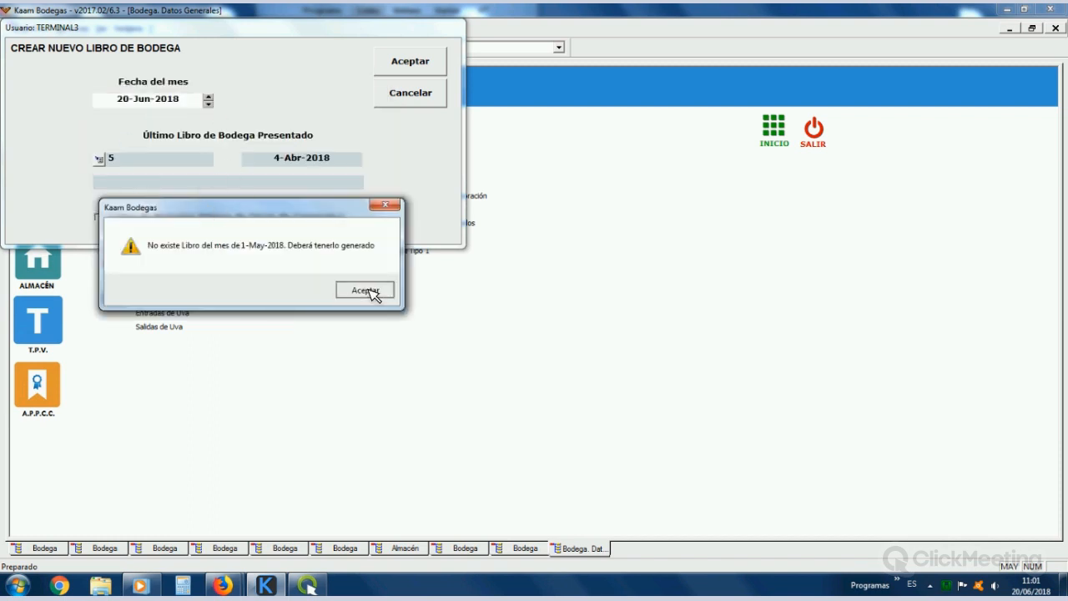
{"action": "left_click", "coordinate": [284, 173]}
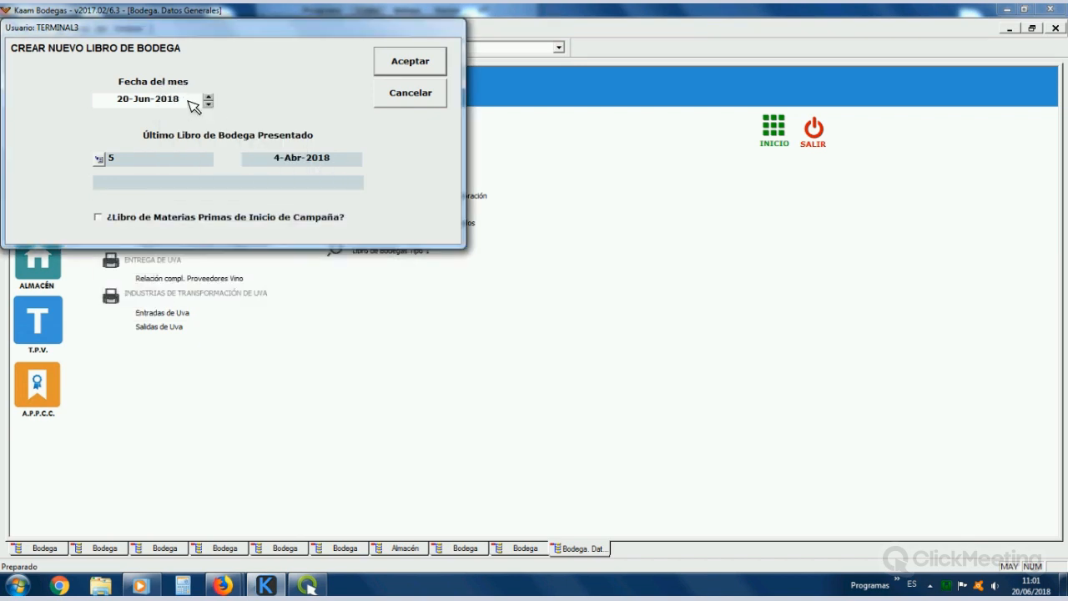
Step: Create the Type 1 winery book with the month date 1-May-2018
{"action": "type", "text": "01"}
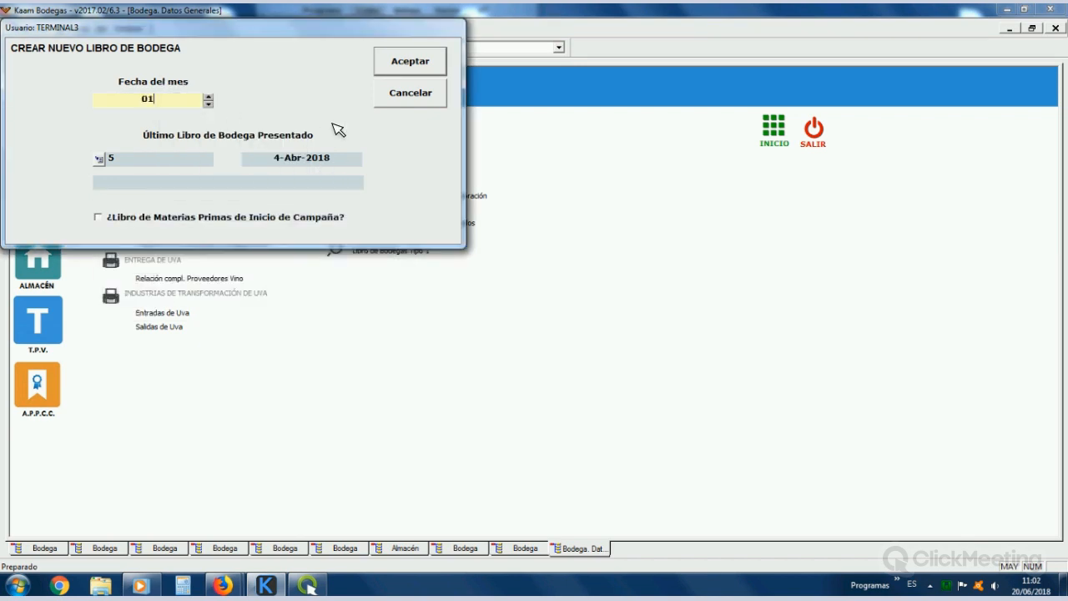
{"action": "type", "text": "0518"}
{"action": "key", "text": "Tab"}
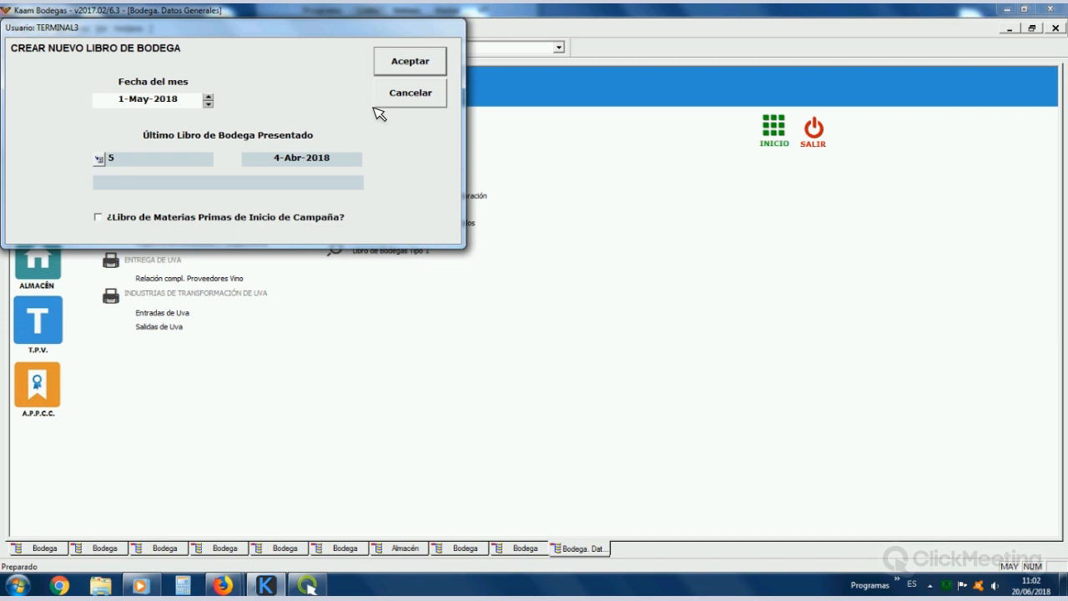
{"action": "left_click", "coordinate": [410, 63]}
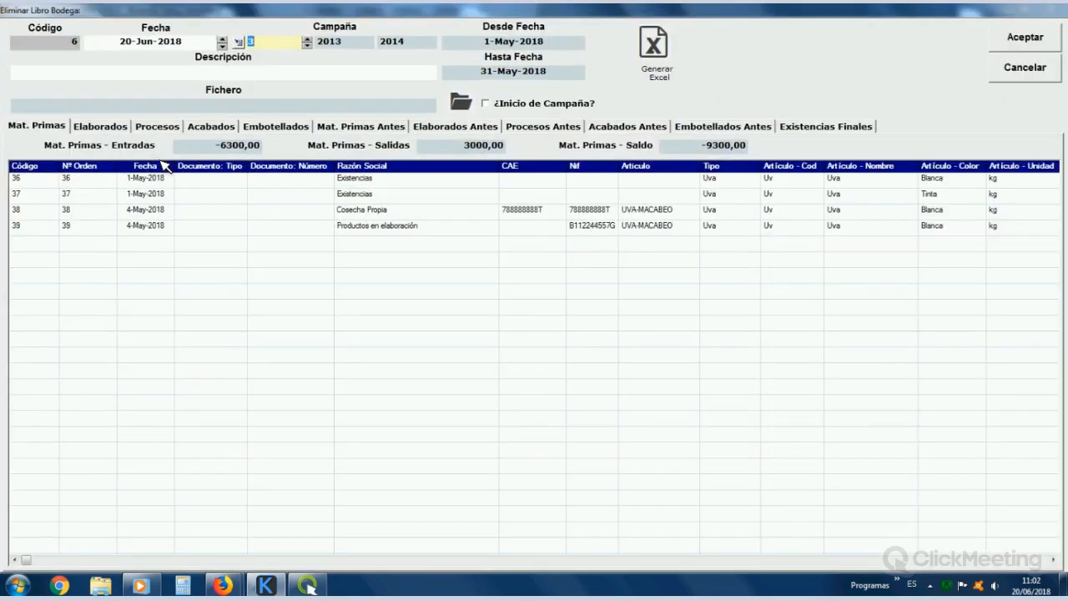
Step: Check the raw materials records of the new May winery book, then generate and open its Excel file
{"action": "left_click", "coordinate": [52, 130]}
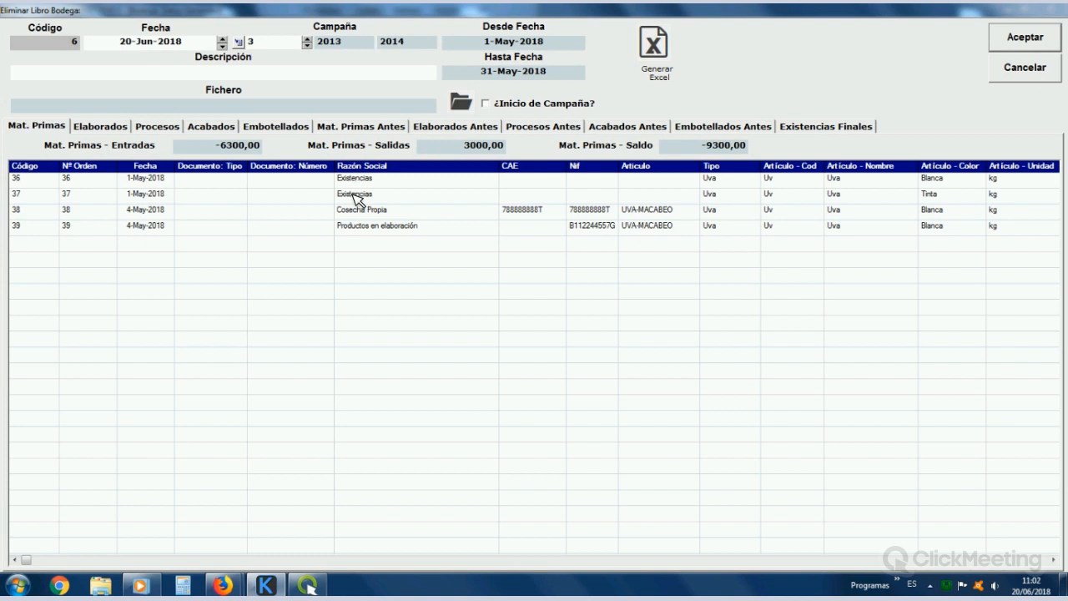
{"action": "left_click", "coordinate": [393, 223]}
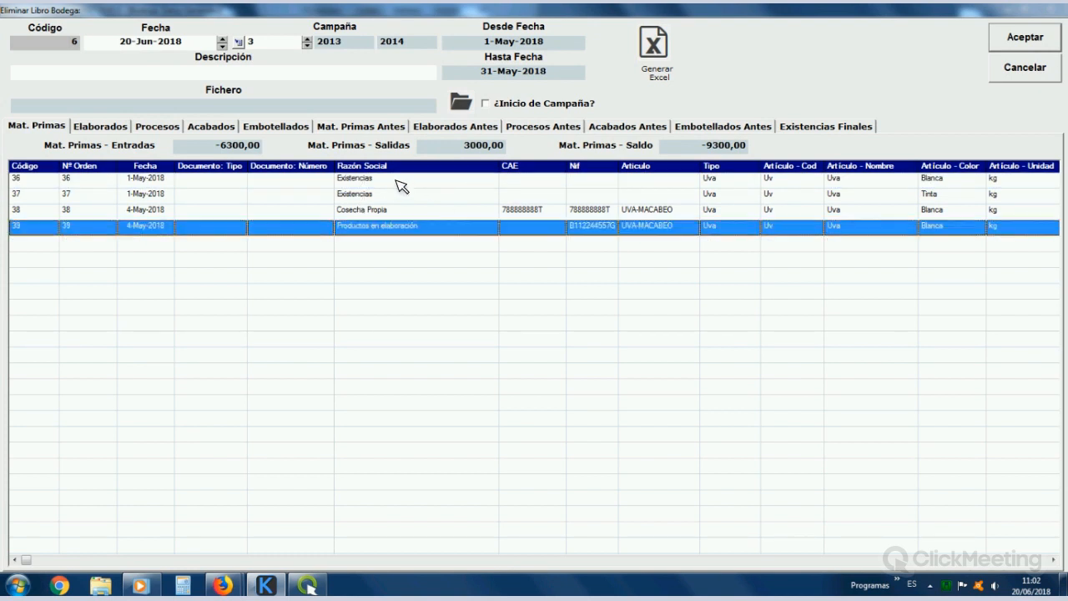
{"action": "left_click", "coordinate": [546, 181]}
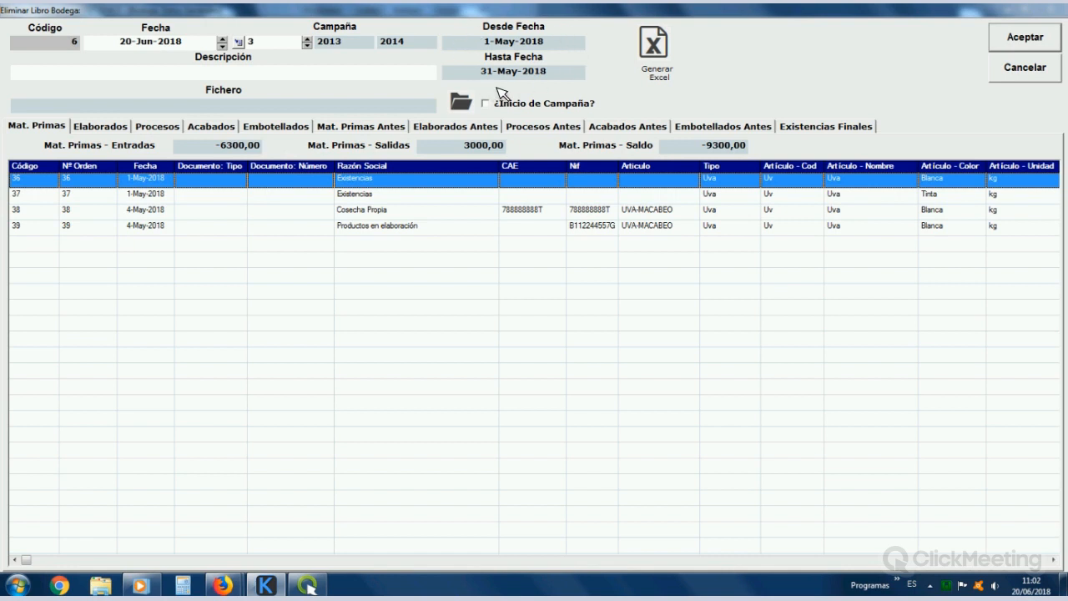
{"action": "left_click", "coordinate": [657, 48]}
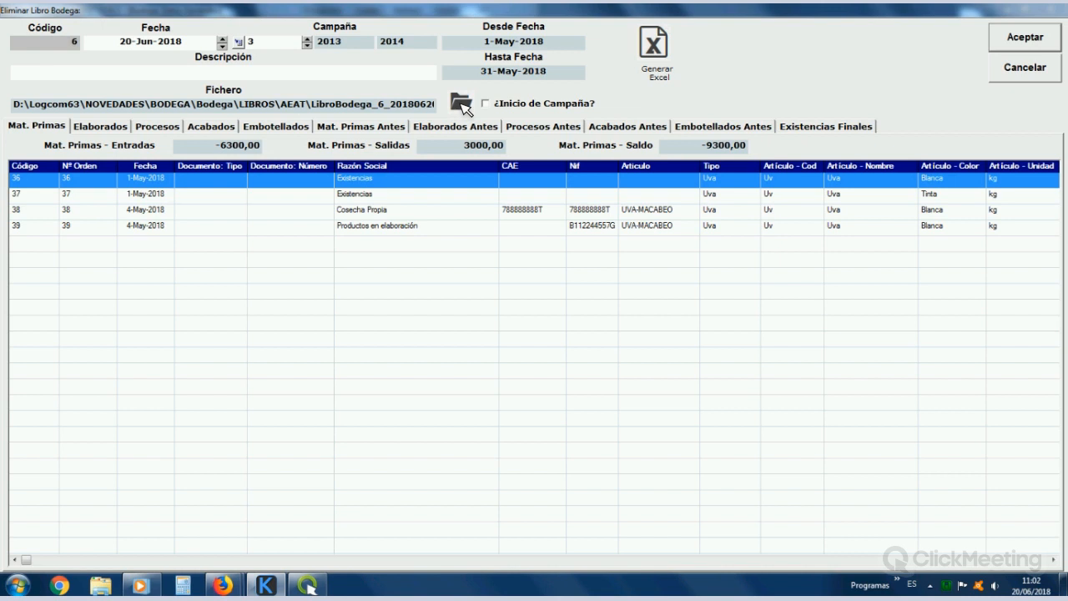
{"action": "left_click", "coordinate": [462, 104]}
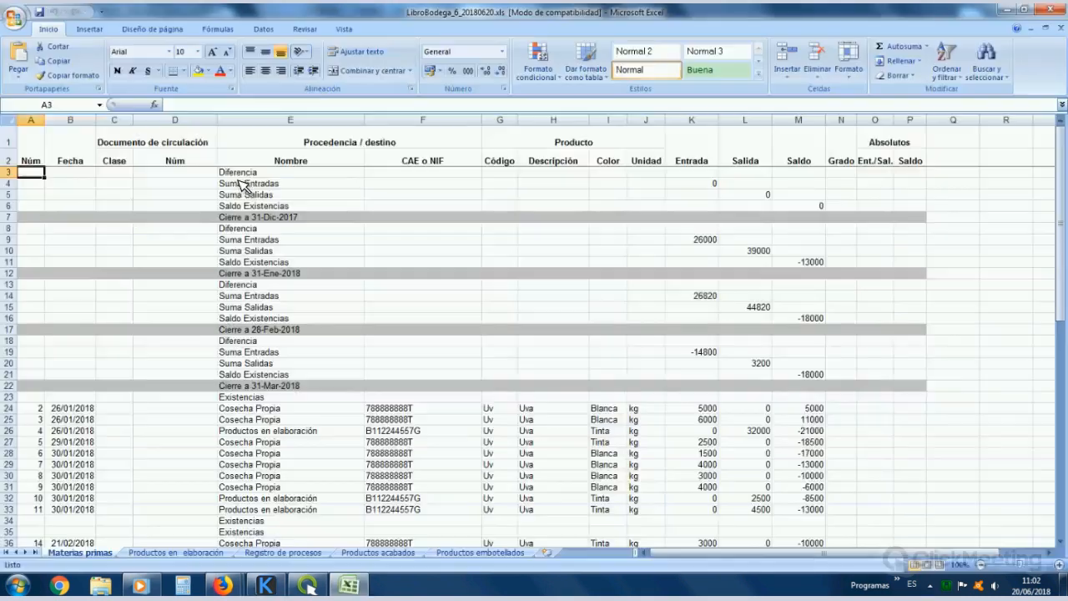
Step: Examine the monthly closing rows and entries of the raw materials sheet, from the December 2017 closing through the May 2018 closing
{"action": "left_click", "coordinate": [241, 175]}
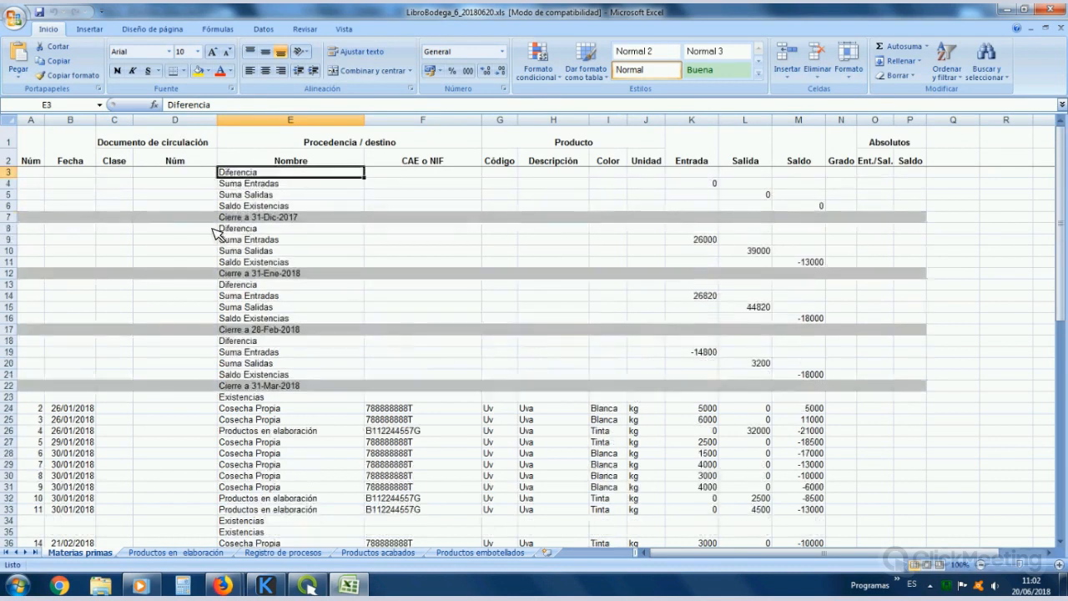
{"action": "left_click", "coordinate": [242, 219]}
{"action": "left_click", "coordinate": [276, 275]}
{"action": "left_click", "coordinate": [274, 332]}
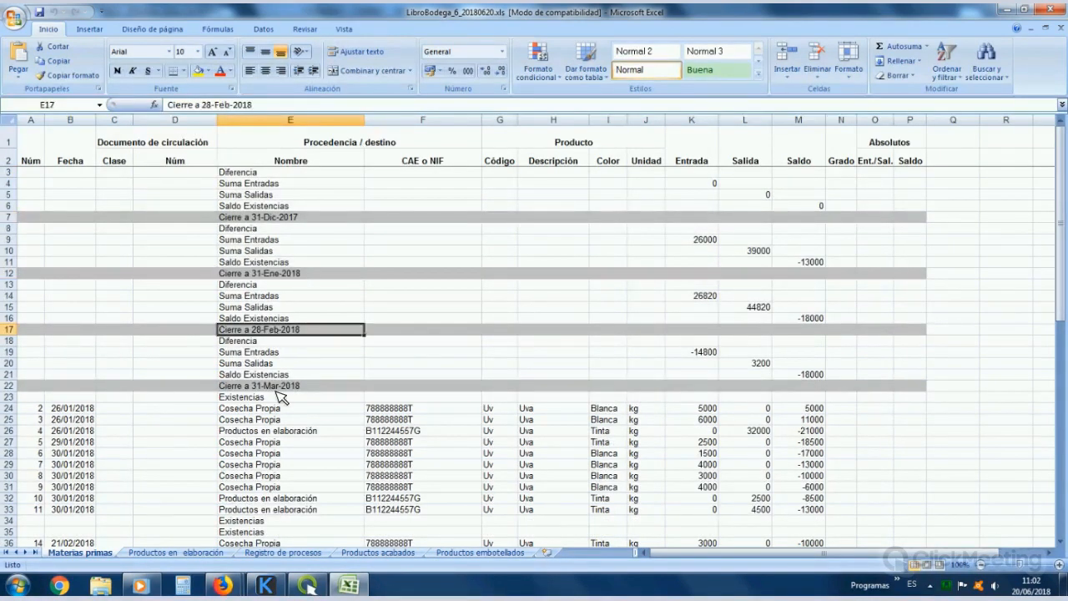
{"action": "left_click", "coordinate": [281, 388]}
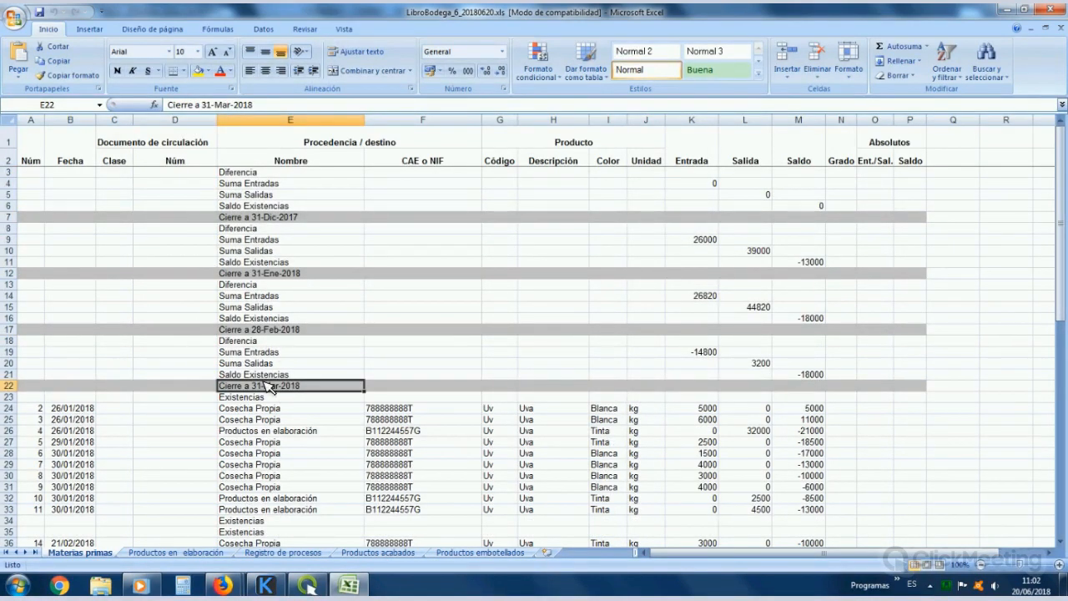
{"action": "scroll", "coordinate": [217, 302], "scroll_direction": "down", "scroll_amount": 7}
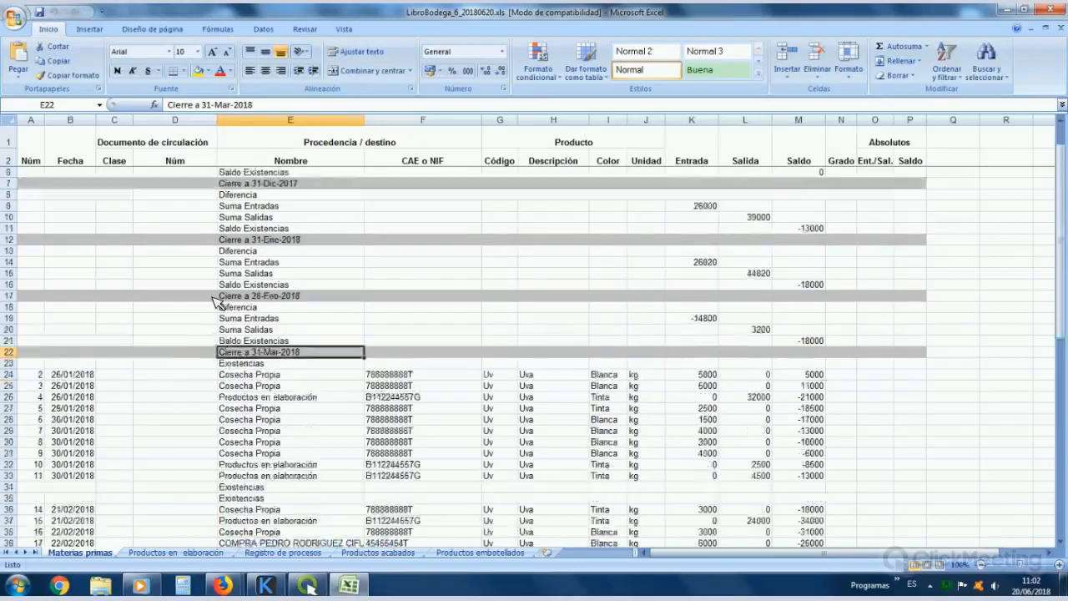
{"action": "scroll", "coordinate": [217, 302], "scroll_direction": "up", "scroll_amount": 2}
{"action": "scroll", "coordinate": [217, 302], "scroll_direction": "down", "scroll_amount": 12}
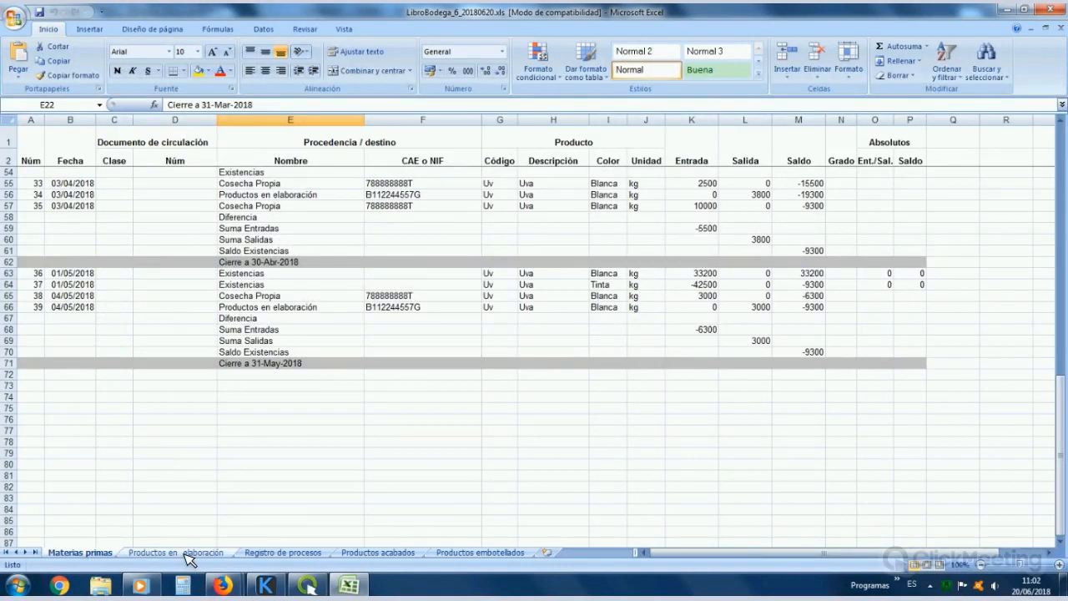
Step: Review the in-process, finished and bottled products sheets, checking the bottled entries through the May 2018 closing
{"action": "left_click", "coordinate": [200, 553]}
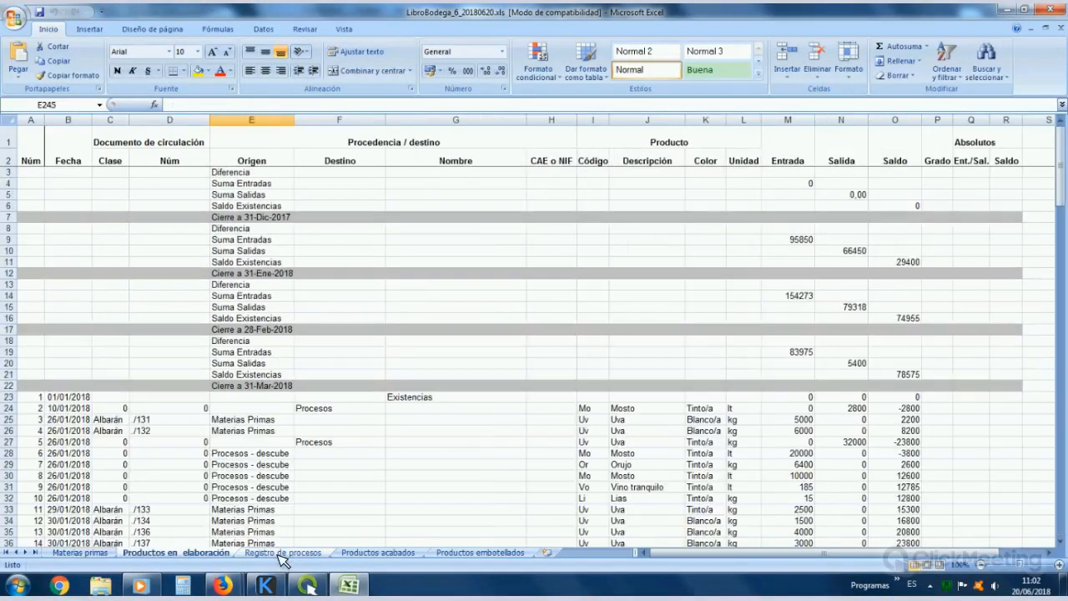
{"action": "left_click", "coordinate": [387, 554]}
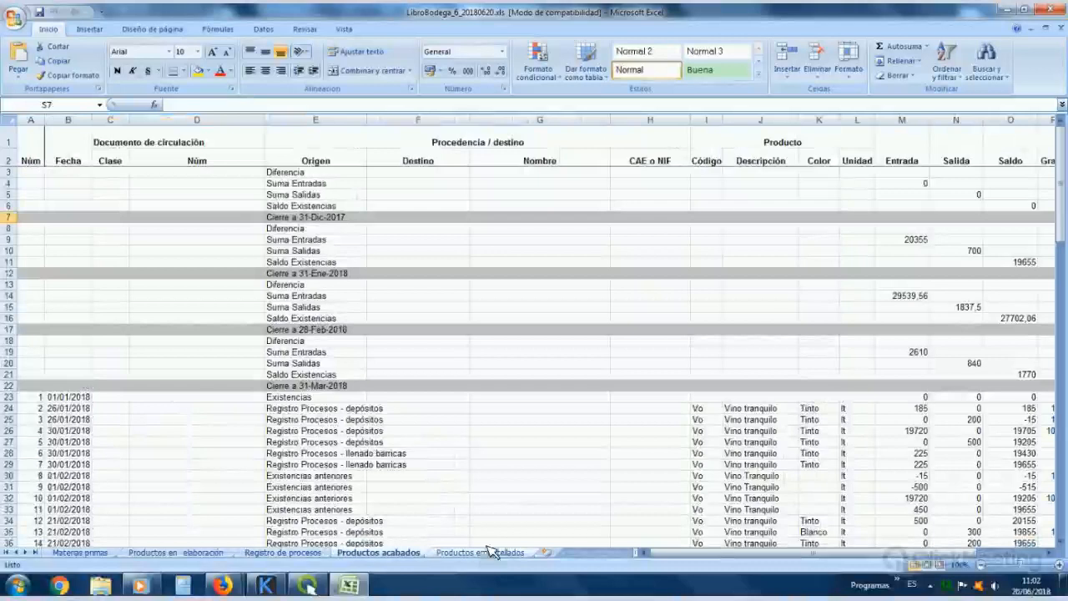
{"action": "key", "text": "ctrl+Page_Down"}
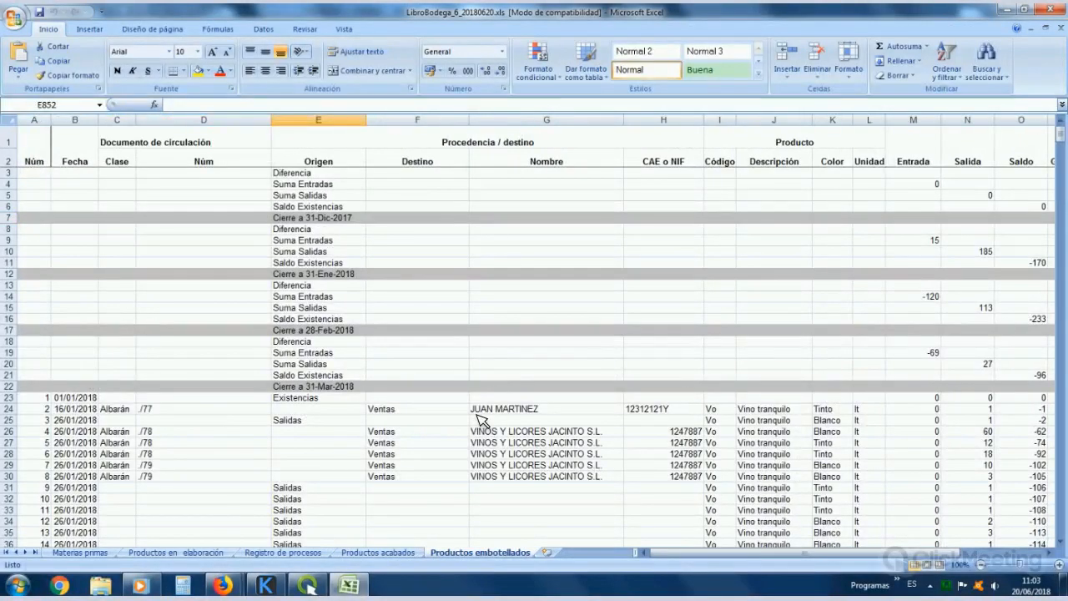
{"action": "scroll", "coordinate": [482, 418], "scroll_direction": "down", "scroll_amount": 20}
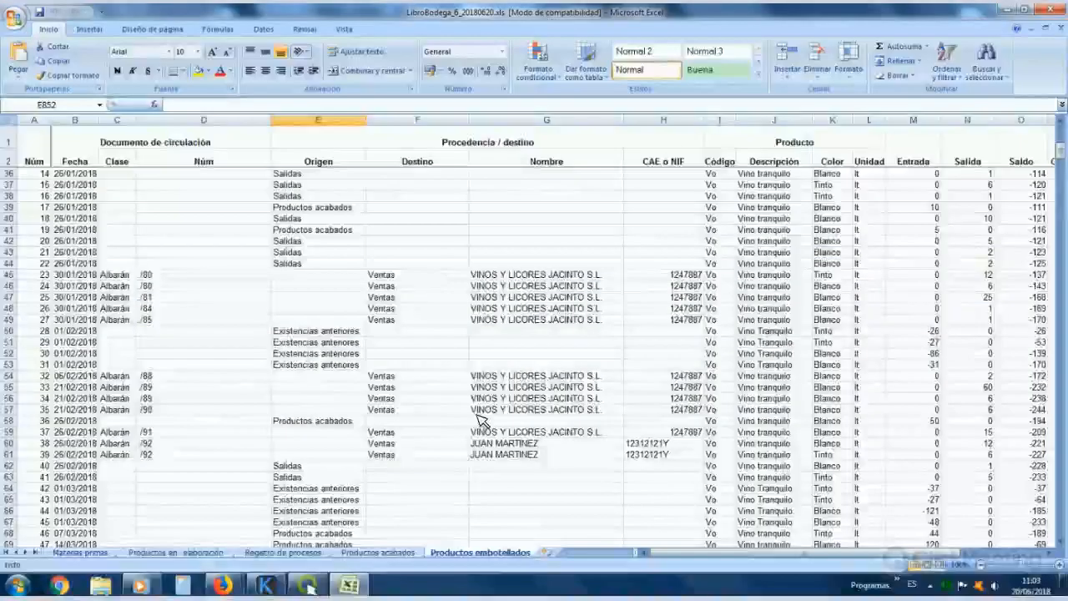
{"action": "scroll", "coordinate": [481, 419], "scroll_direction": "down", "scroll_amount": 2}
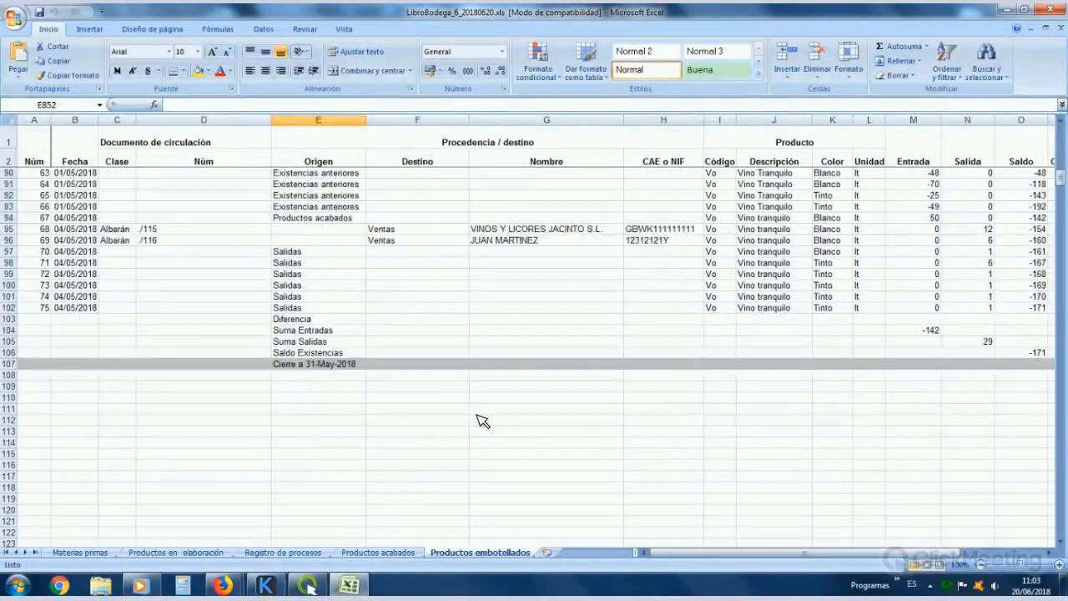
{"action": "scroll", "coordinate": [481, 419], "scroll_direction": "up", "scroll_amount": 20}
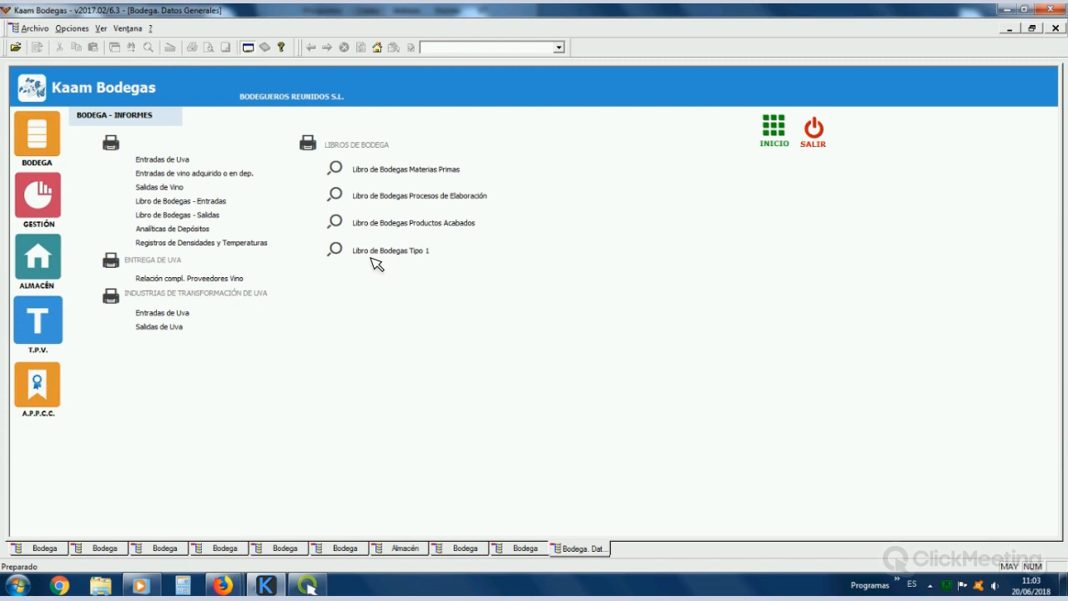
Step: Reopen the May 2018 Type 1 winery book and look through its earlier in-process product records
{"action": "left_click", "coordinate": [330, 165]}
{"action": "double_click", "coordinate": [329, 165]}
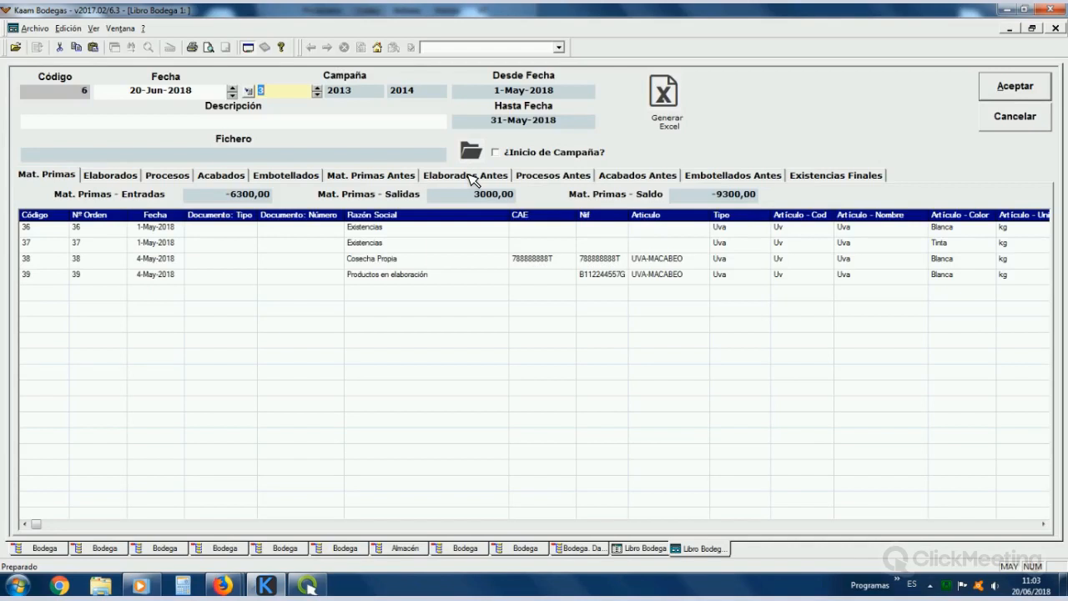
{"action": "left_click", "coordinate": [498, 178]}
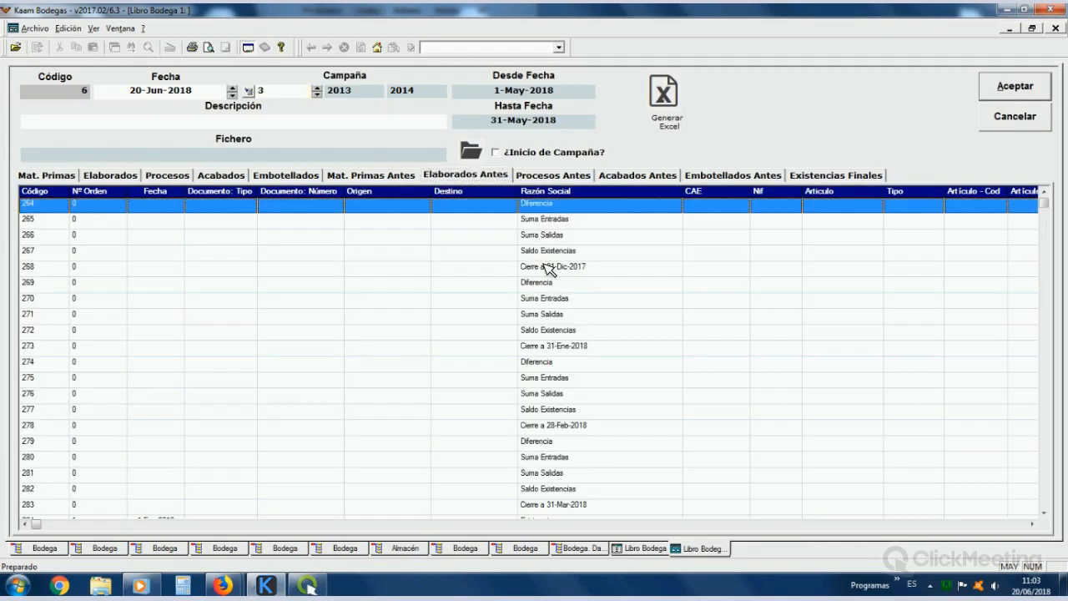
{"action": "scroll", "coordinate": [546, 267], "scroll_direction": "down", "scroll_amount": 5}
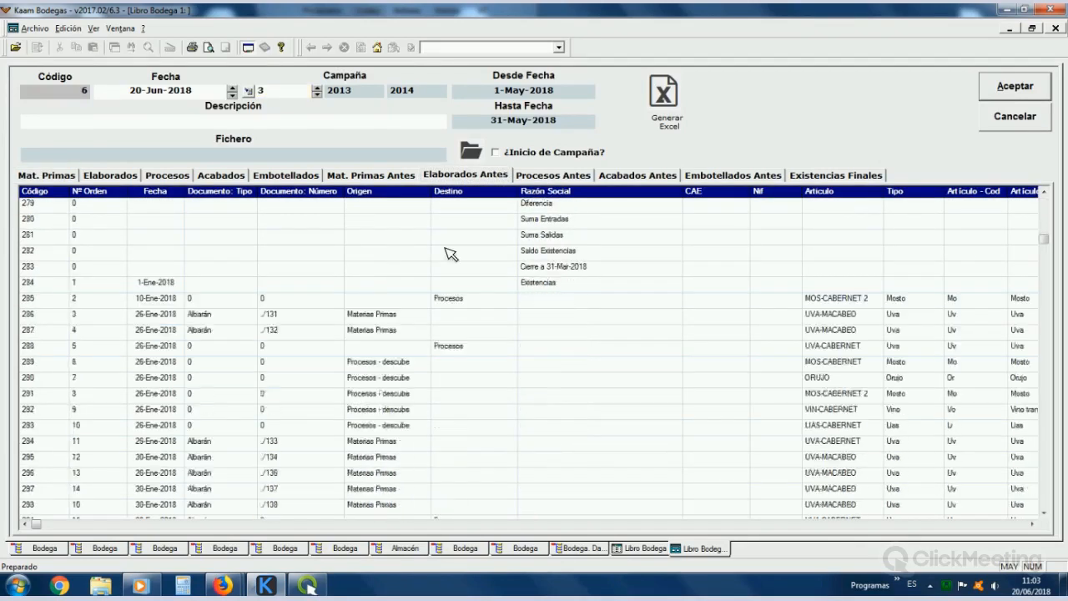
Step: Try to set the Entrada quantity of the 4-May-2018 Cosecha Propia raw materials record to 25
{"action": "left_click", "coordinate": [67, 177]}
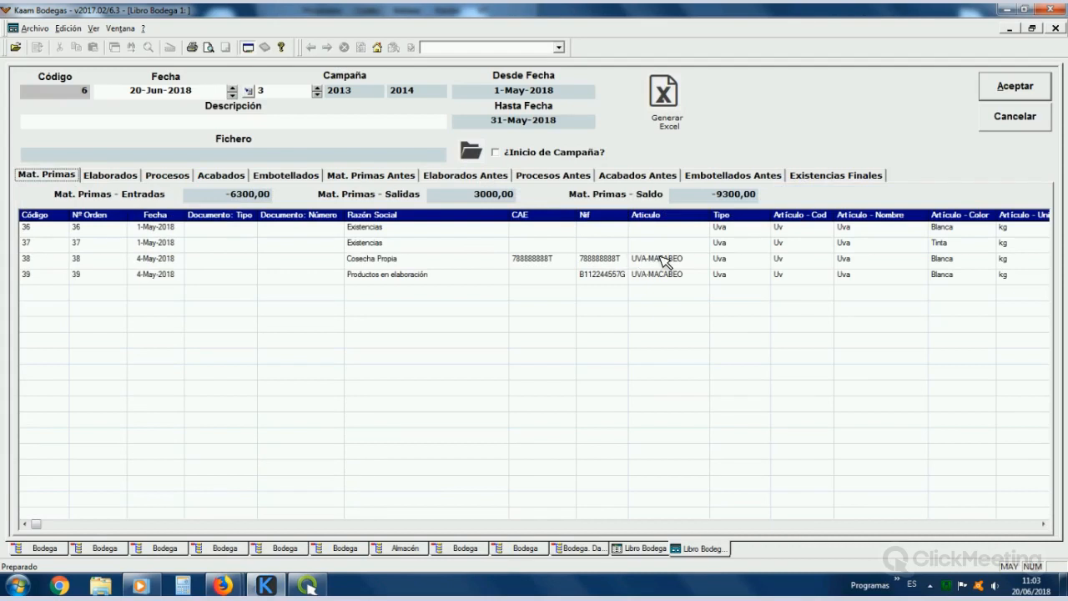
{"action": "left_click", "coordinate": [663, 260]}
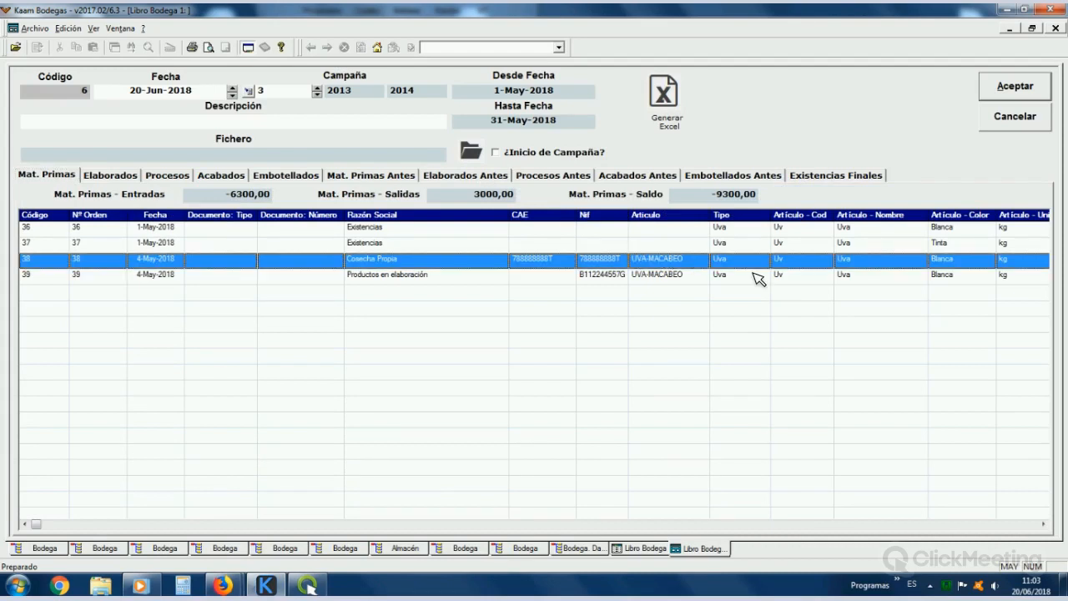
{"action": "left_click", "coordinate": [1019, 526]}
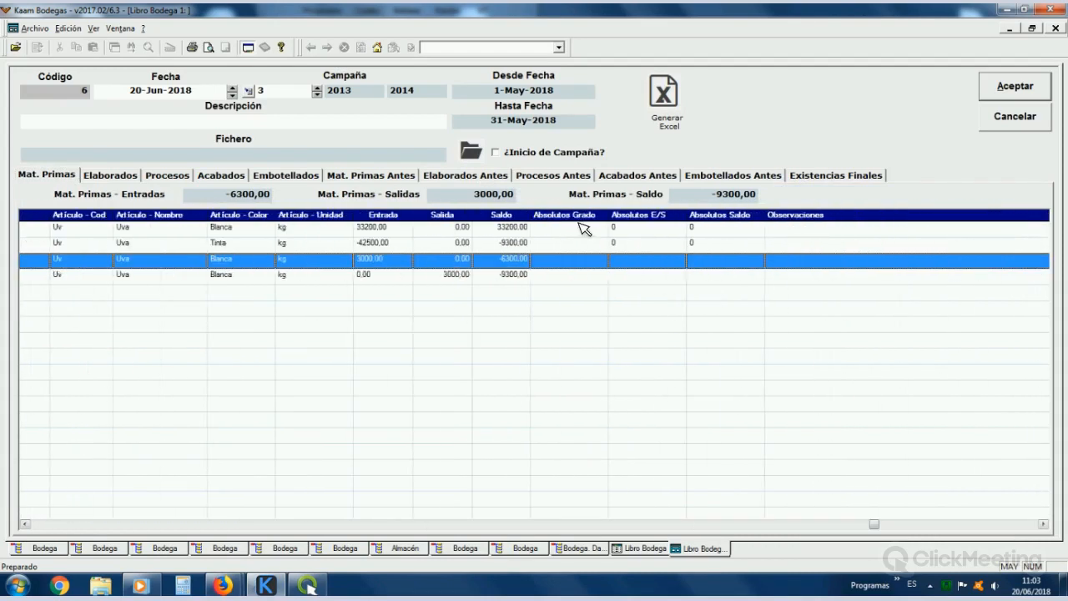
{"action": "left_click", "coordinate": [472, 258]}
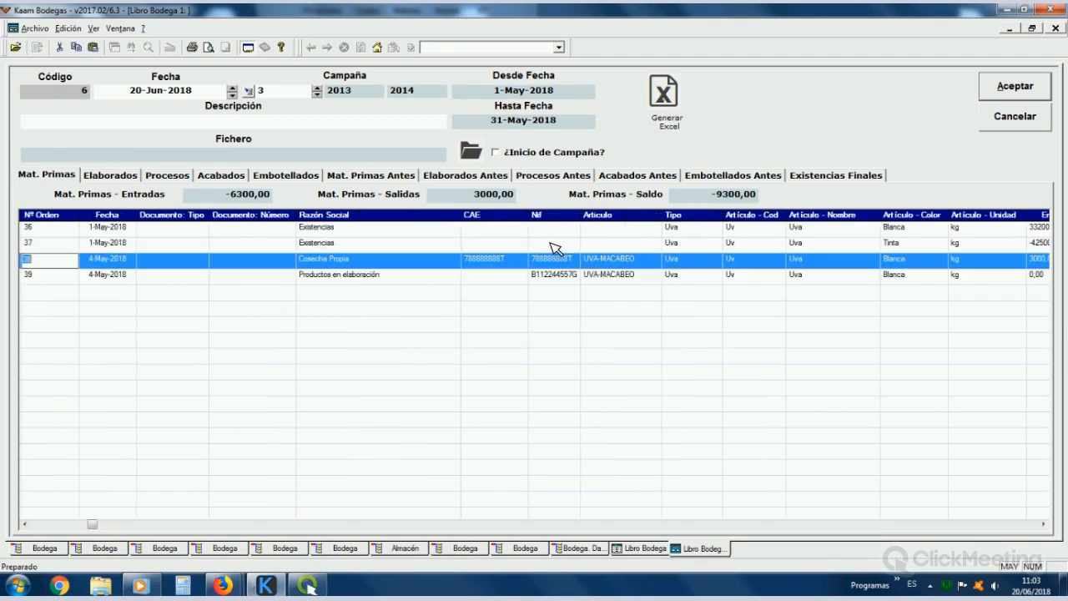
{"action": "key", "text": "Tab"}
{"action": "key", "text": "Tab"}
{"action": "key", "text": "Tab"}
{"action": "key", "text": "Tab"}
{"action": "key", "text": "Tab"}
{"action": "key", "text": "Tab"}
{"action": "key", "text": "Tab"}
{"action": "key", "text": "Tab"}
{"action": "key", "text": "Tab"}
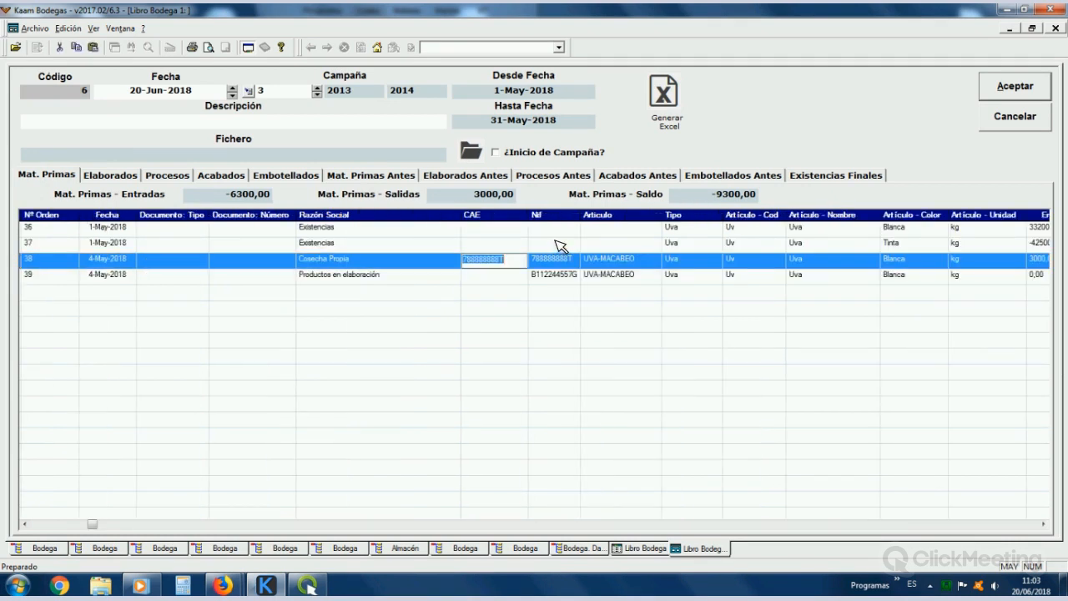
{"action": "key", "text": "Tab"}
{"action": "key", "text": "Tab"}
{"action": "key", "text": "Tab"}
{"action": "key", "text": "Tab"}
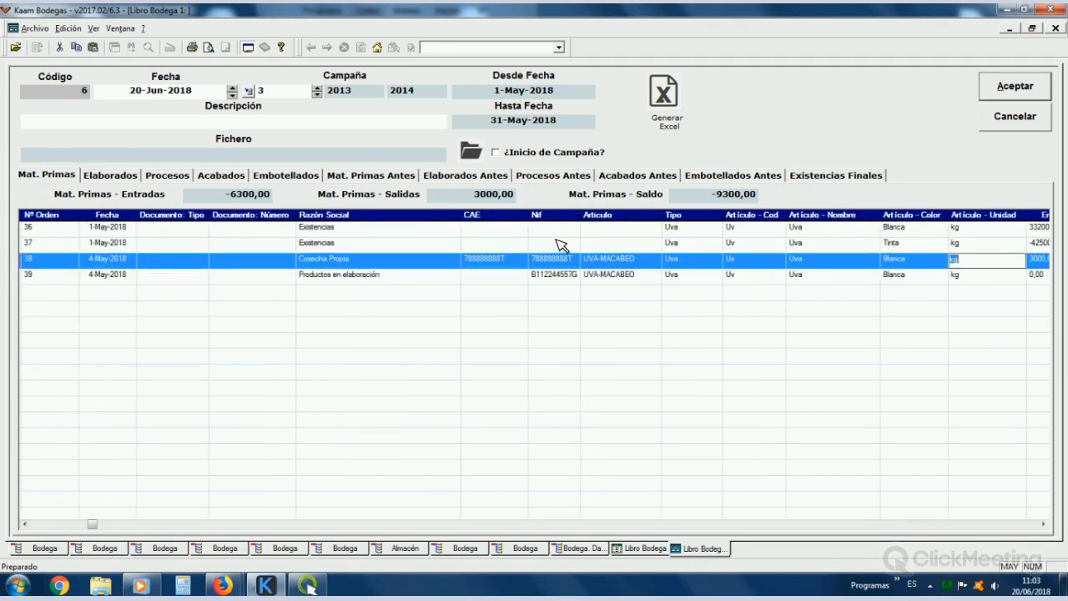
{"action": "type", "text": "25"}
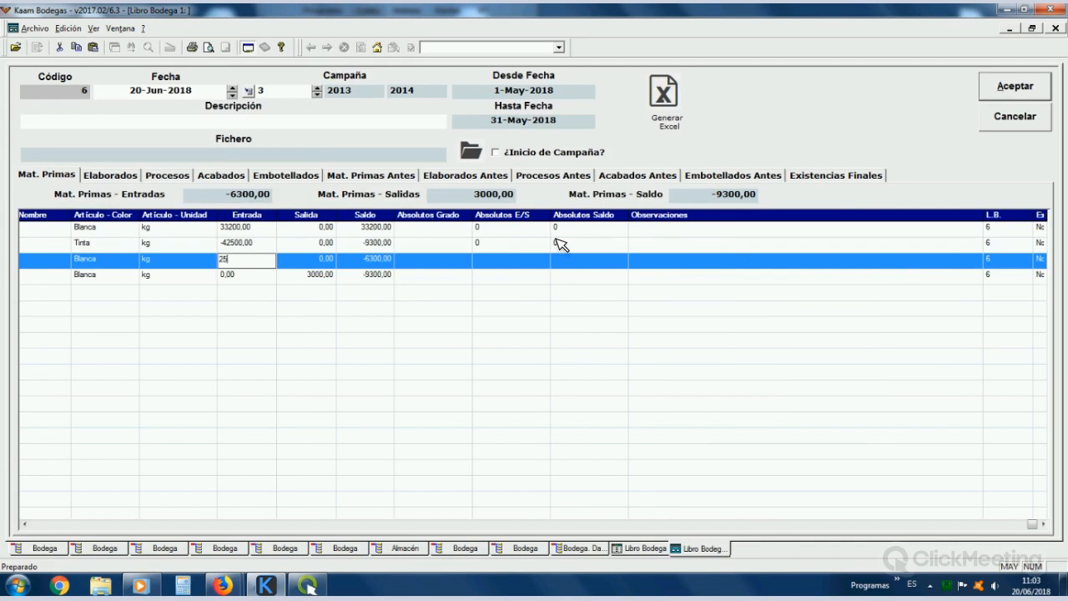
{"action": "key", "text": "Tab"}
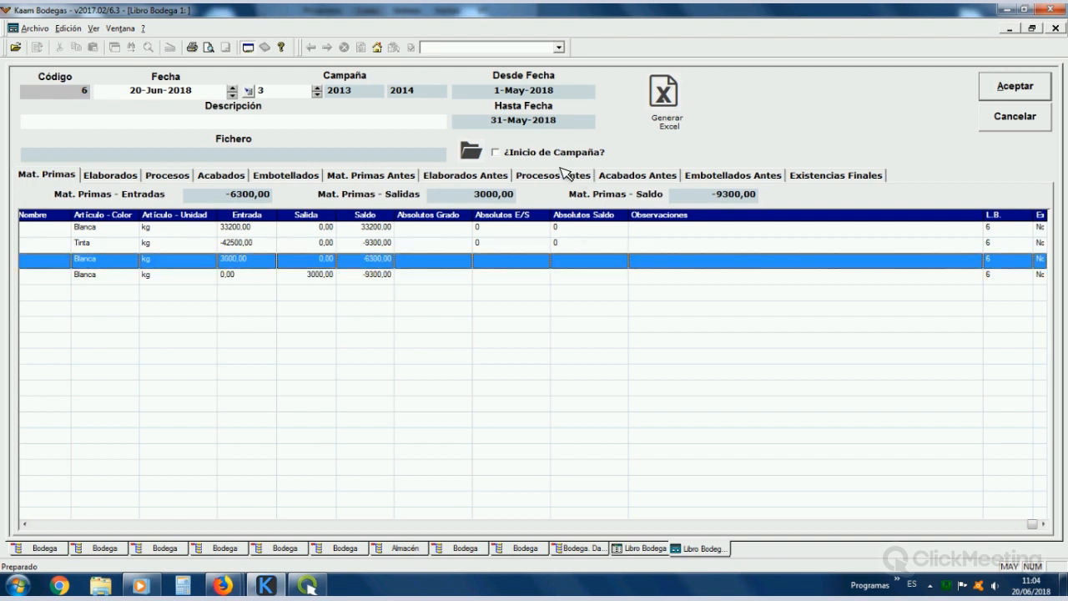
Step: Check the earlier in-process product records again, then cancel out of the May book and close the book list
{"action": "left_click", "coordinate": [459, 175]}
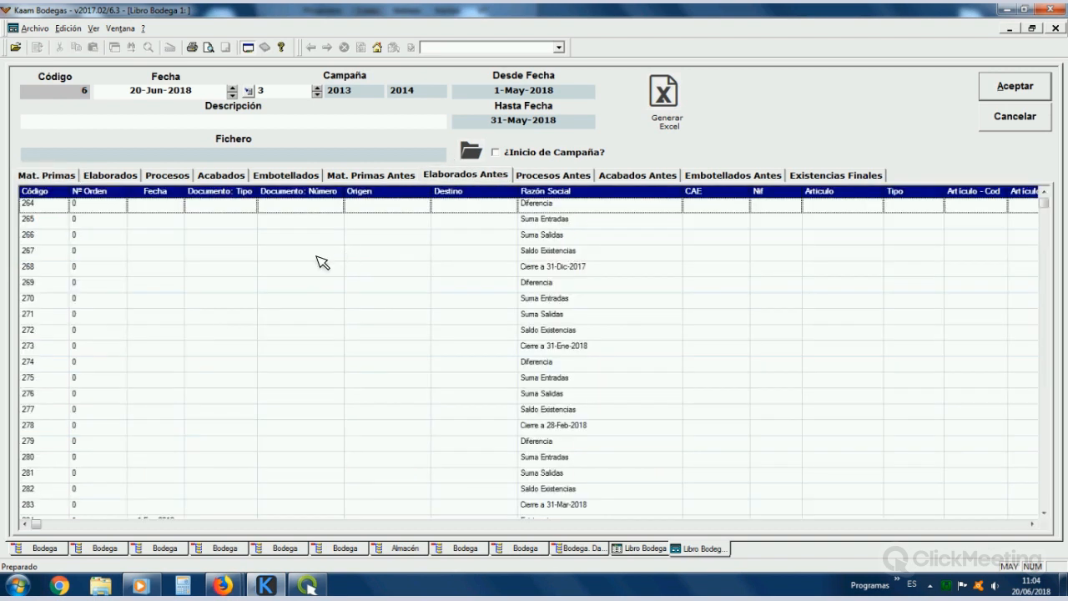
{"action": "left_click", "coordinate": [318, 254]}
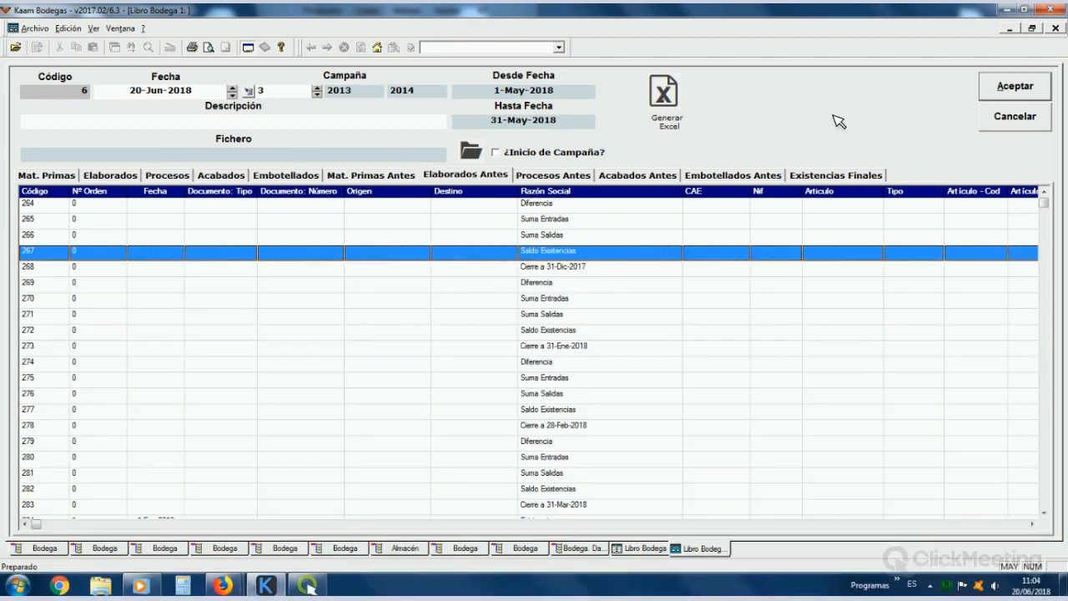
{"action": "left_click", "coordinate": [1016, 125]}
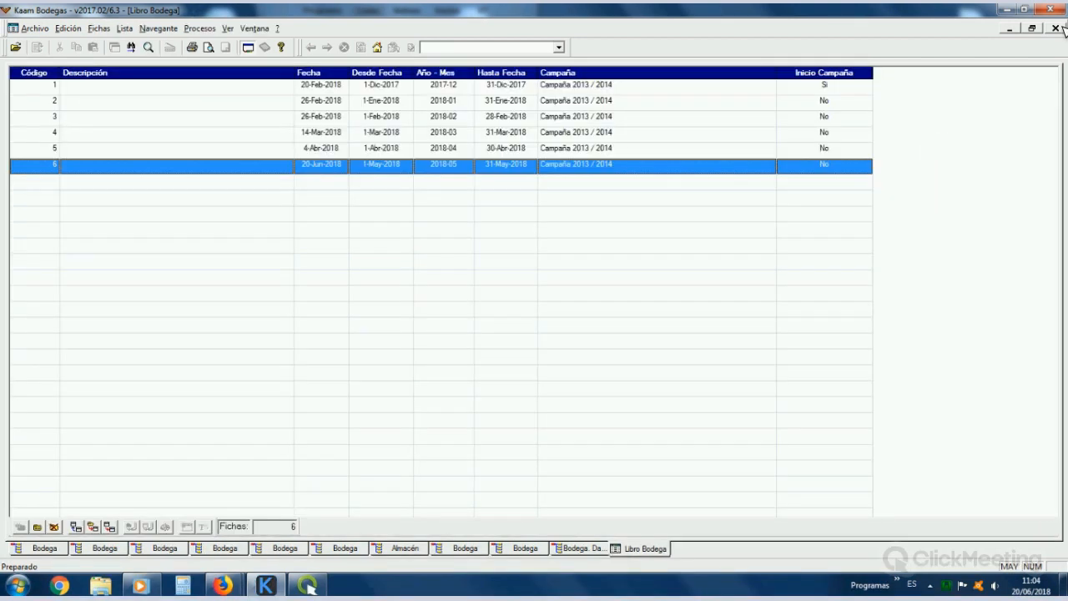
{"action": "left_click", "coordinate": [1056, 29]}
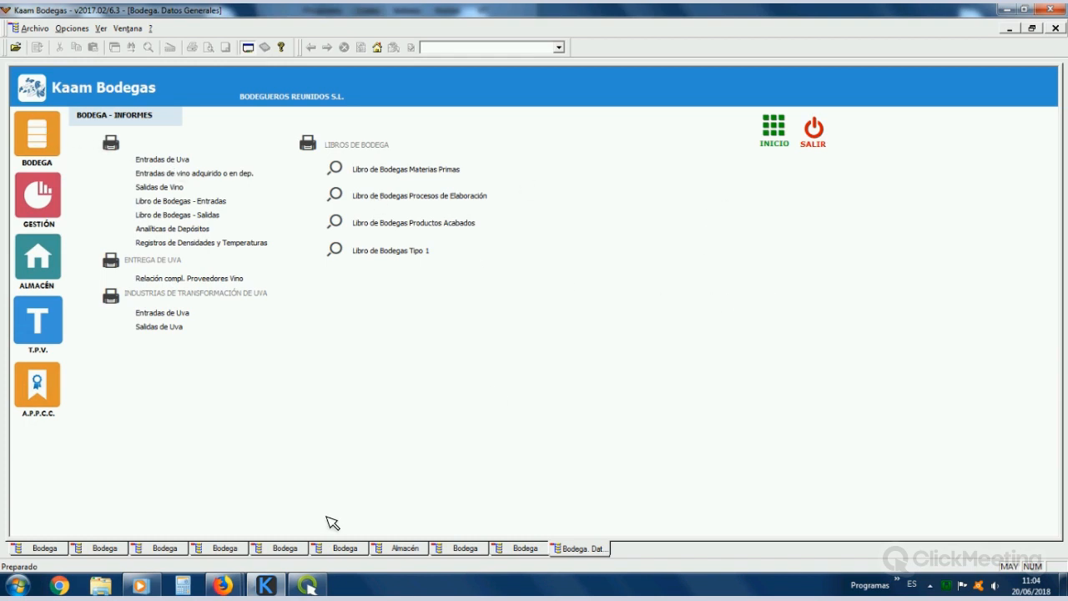
Step: Switch to the ClickMeeting room window in Firefox
{"action": "mouse_move", "coordinate": [230, 591]}
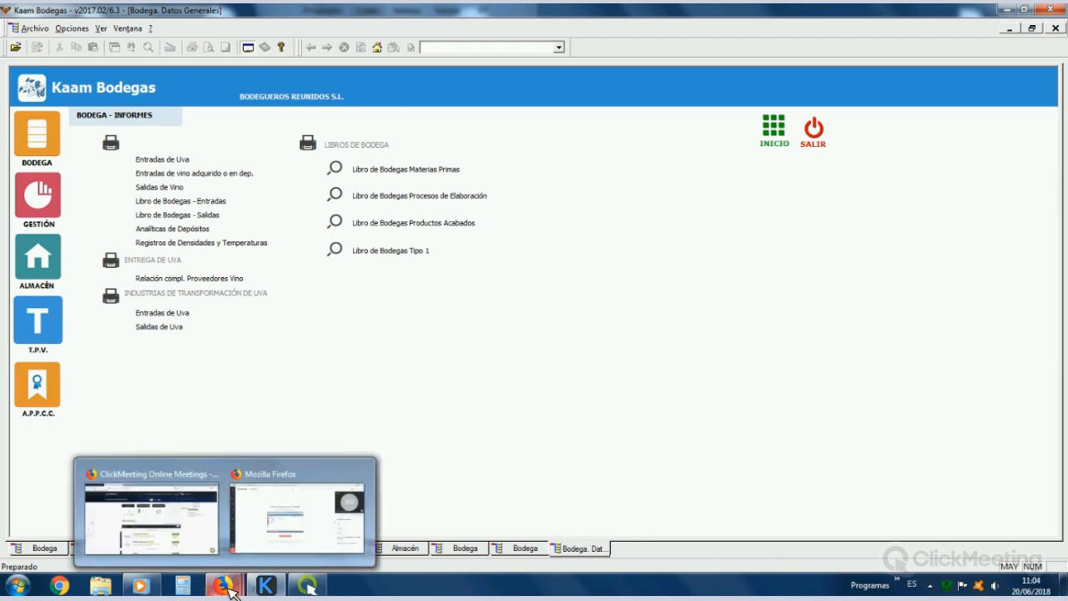
{"action": "left_click", "coordinate": [307, 476]}
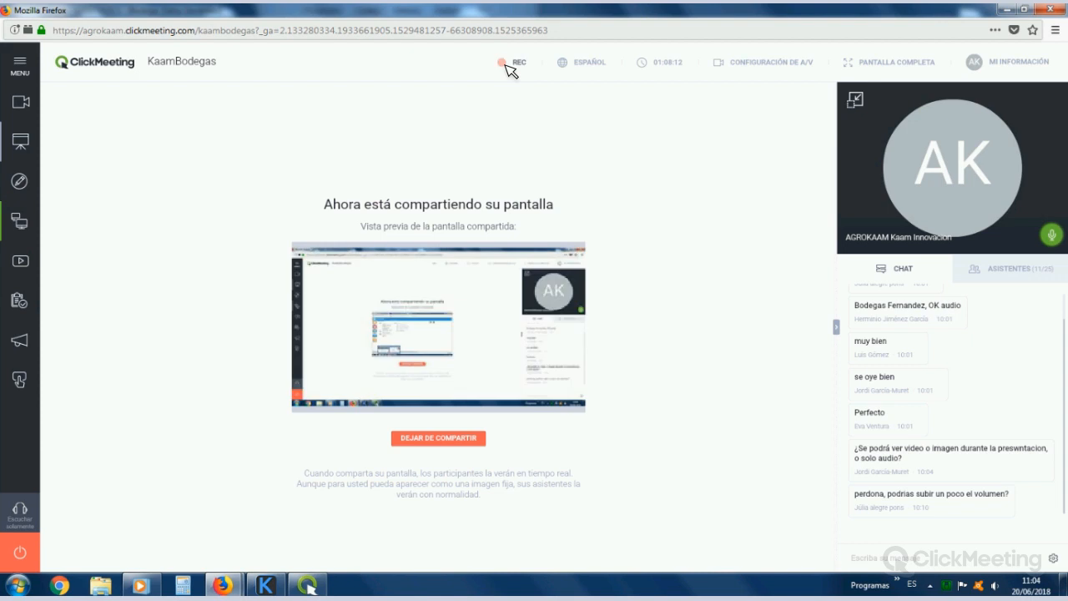